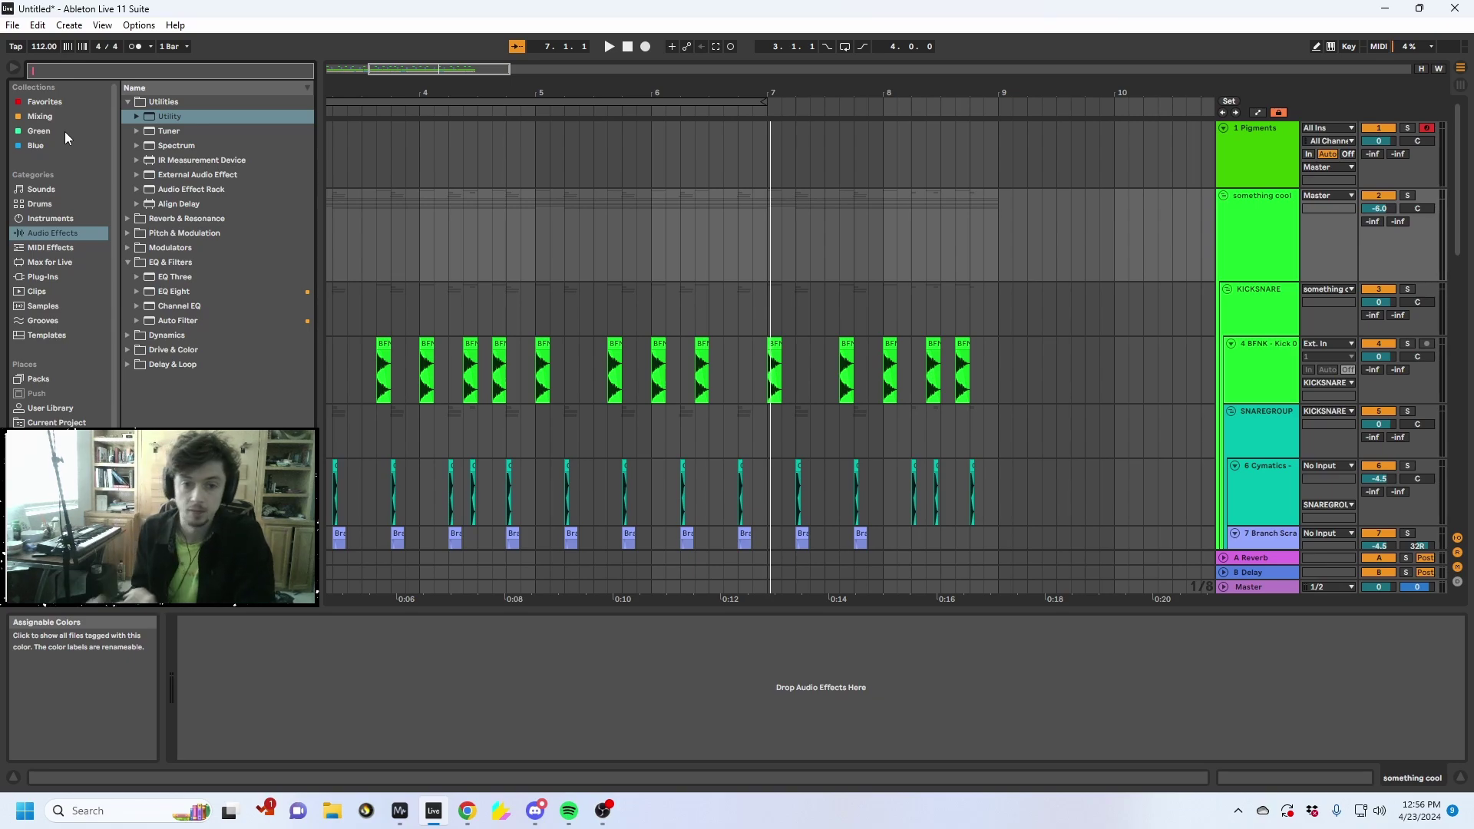
Select the something cool group track and start a new browser search
left_click(1227, 229)
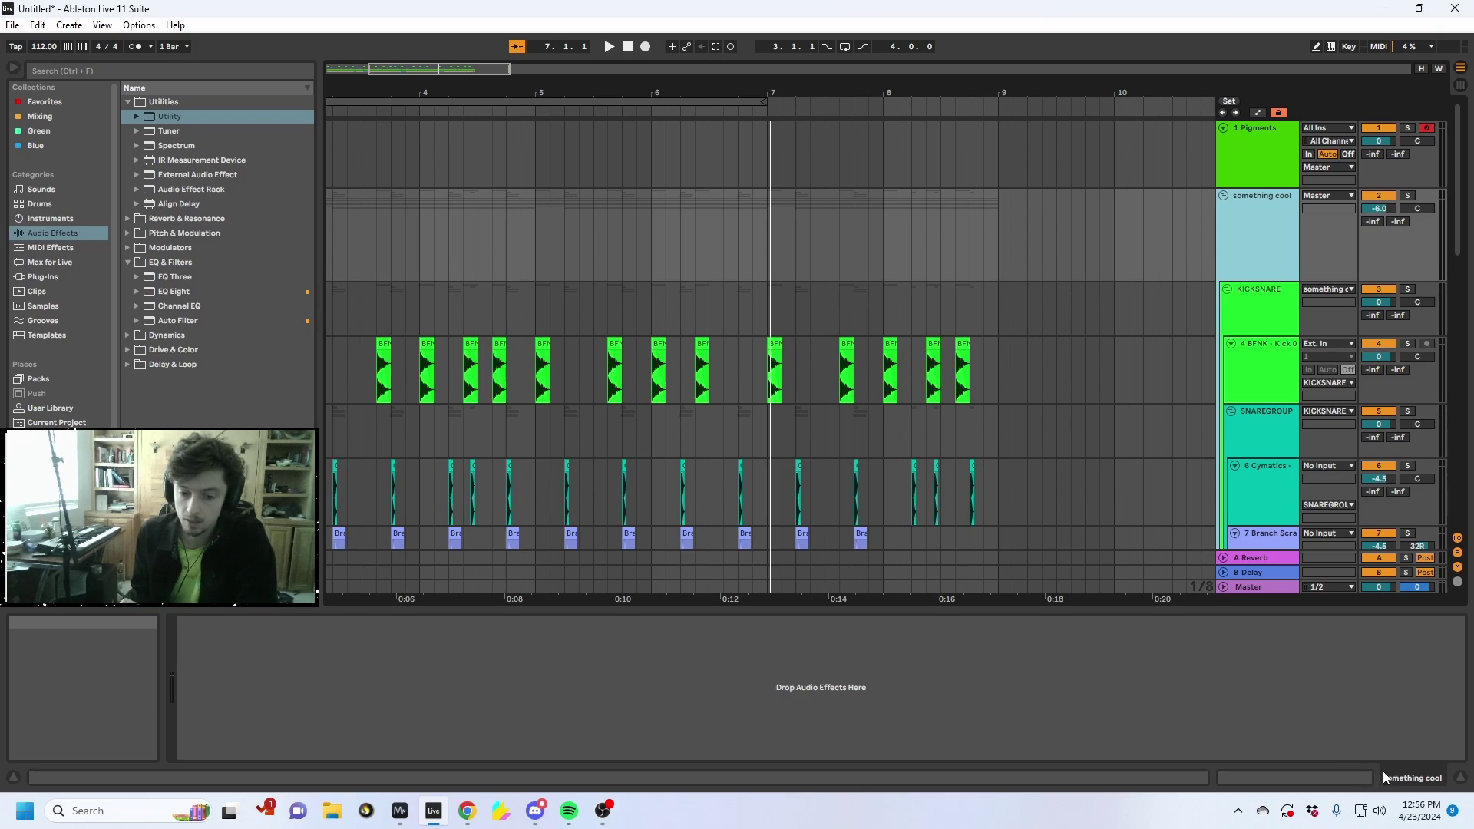
left_click(95, 71)
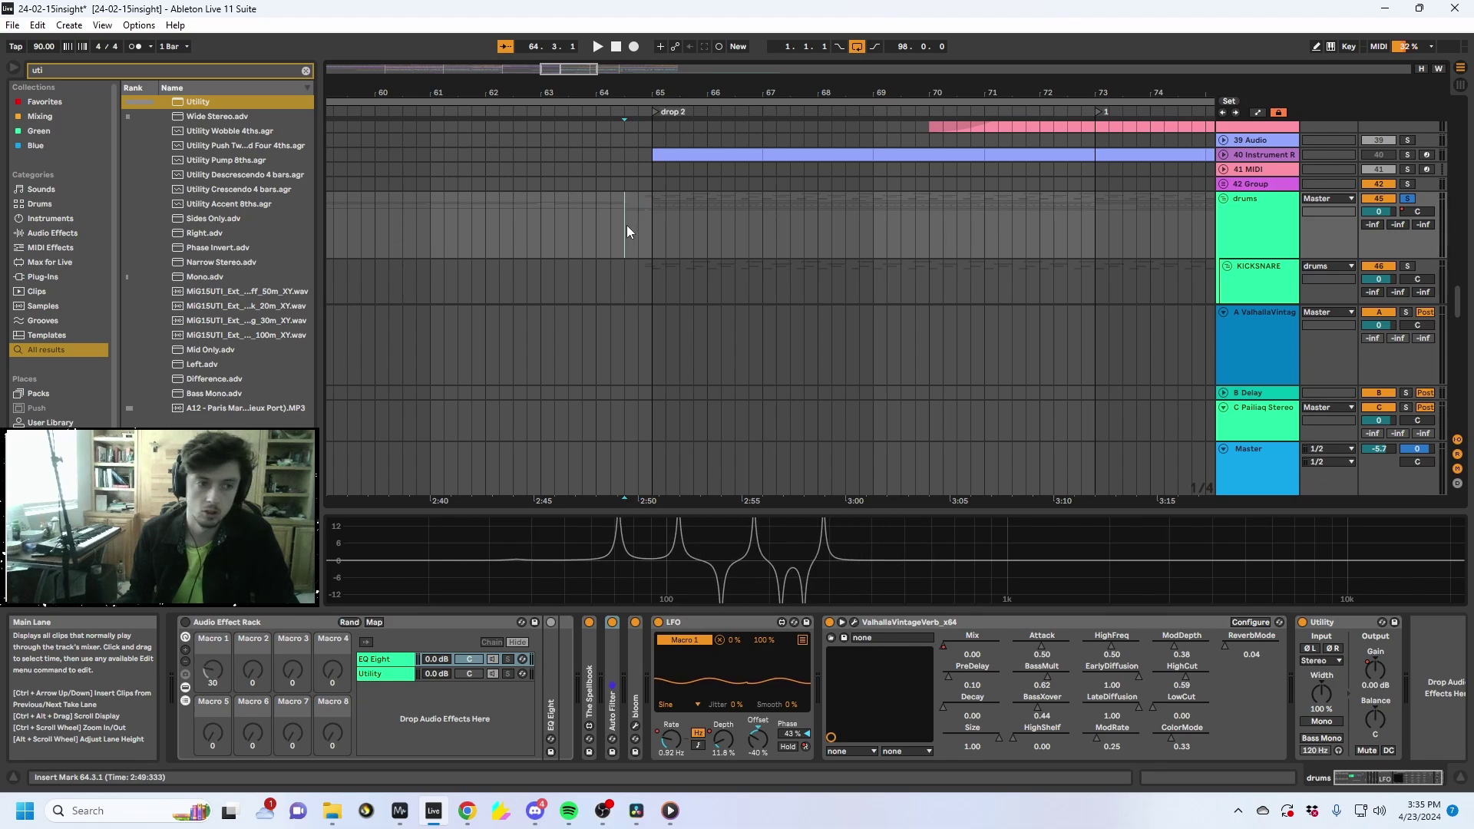
Collapse the Master track, play the drums group from drop 2 and switch on its Audio Effect Rack for comparison
left_click(651, 226)
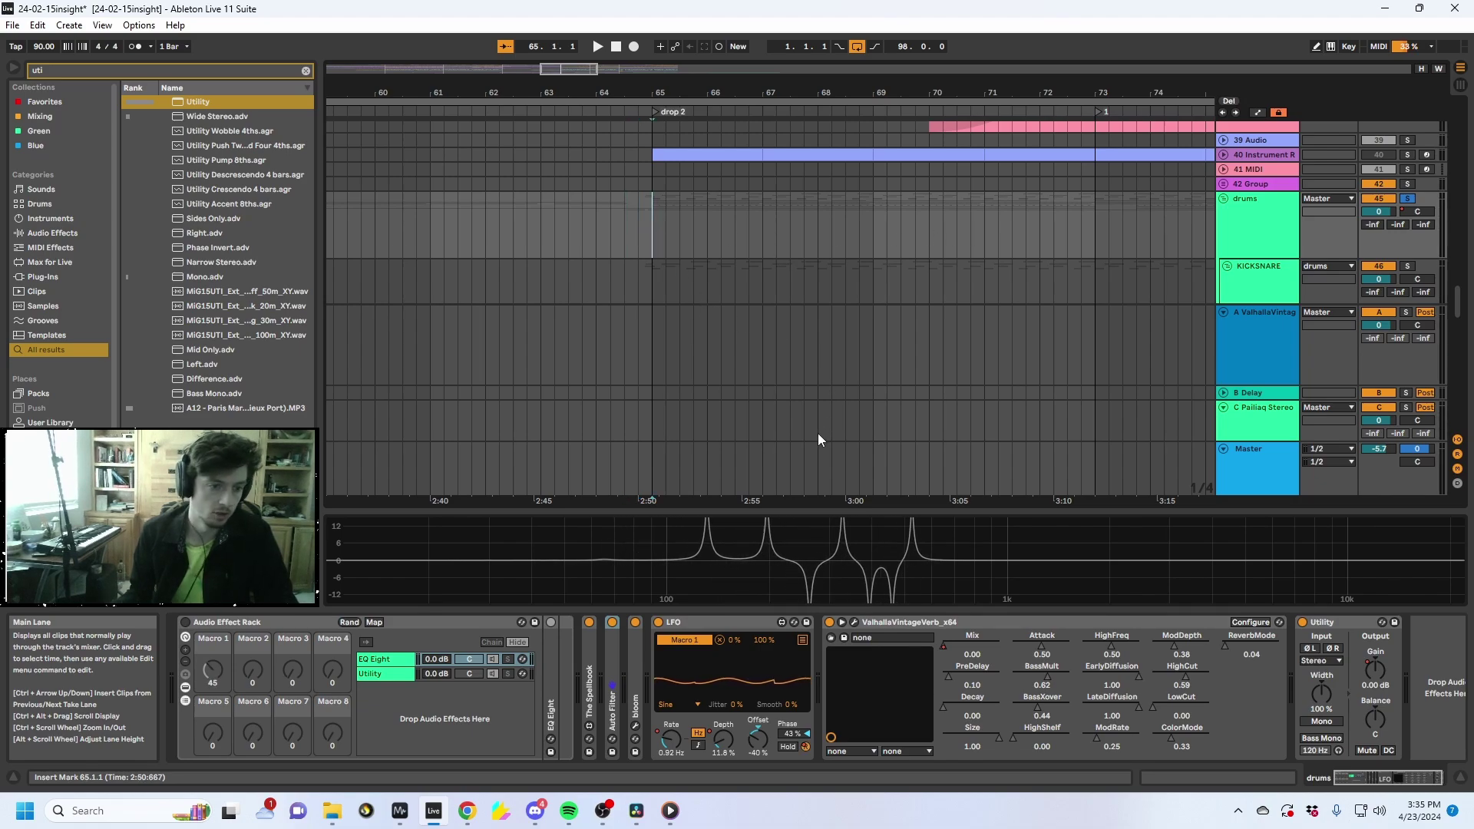
double_click(1256, 447)
left_click(651, 252)
key("space")
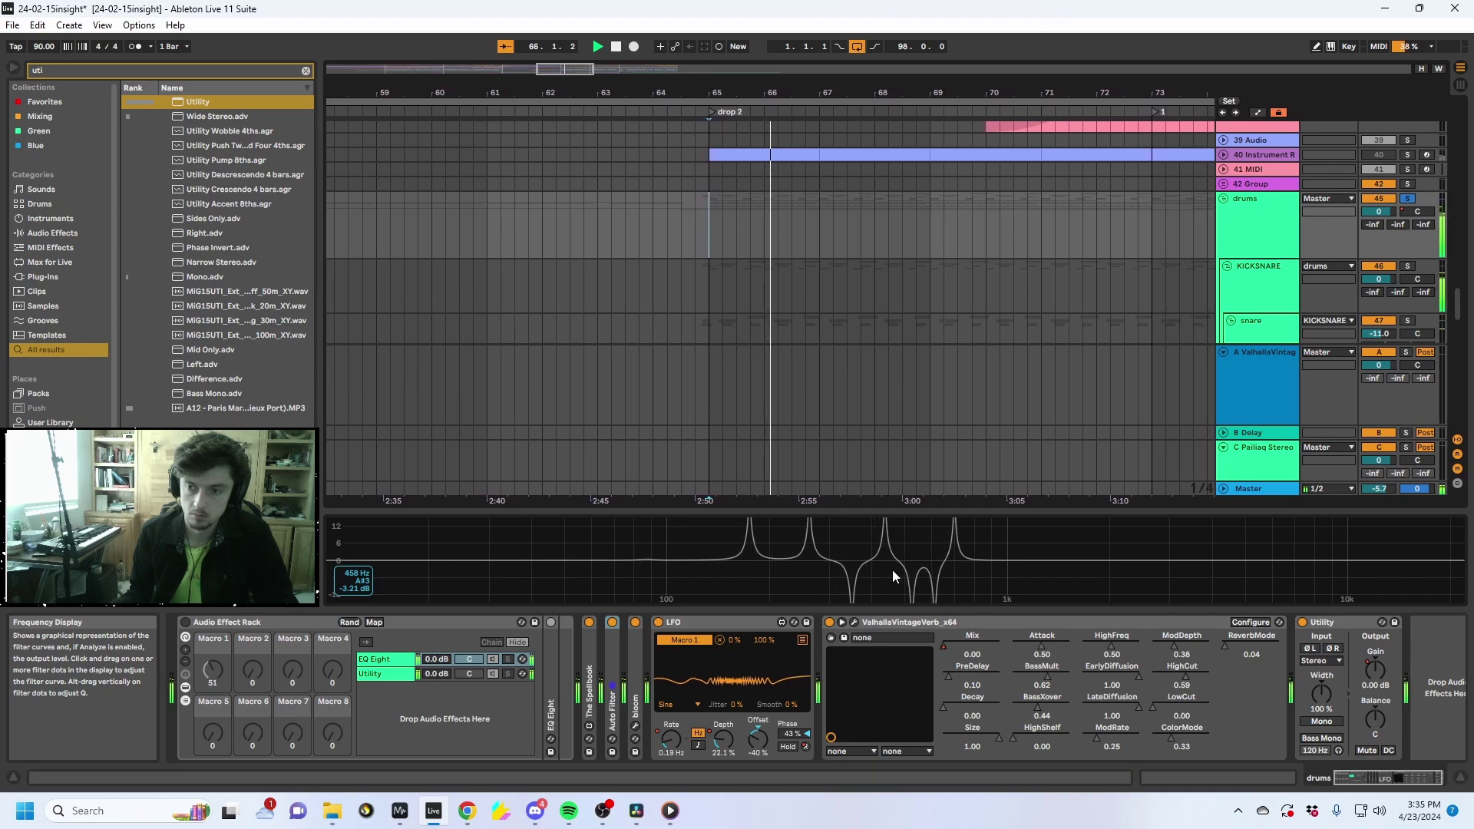
left_click(185, 622)
key("space")
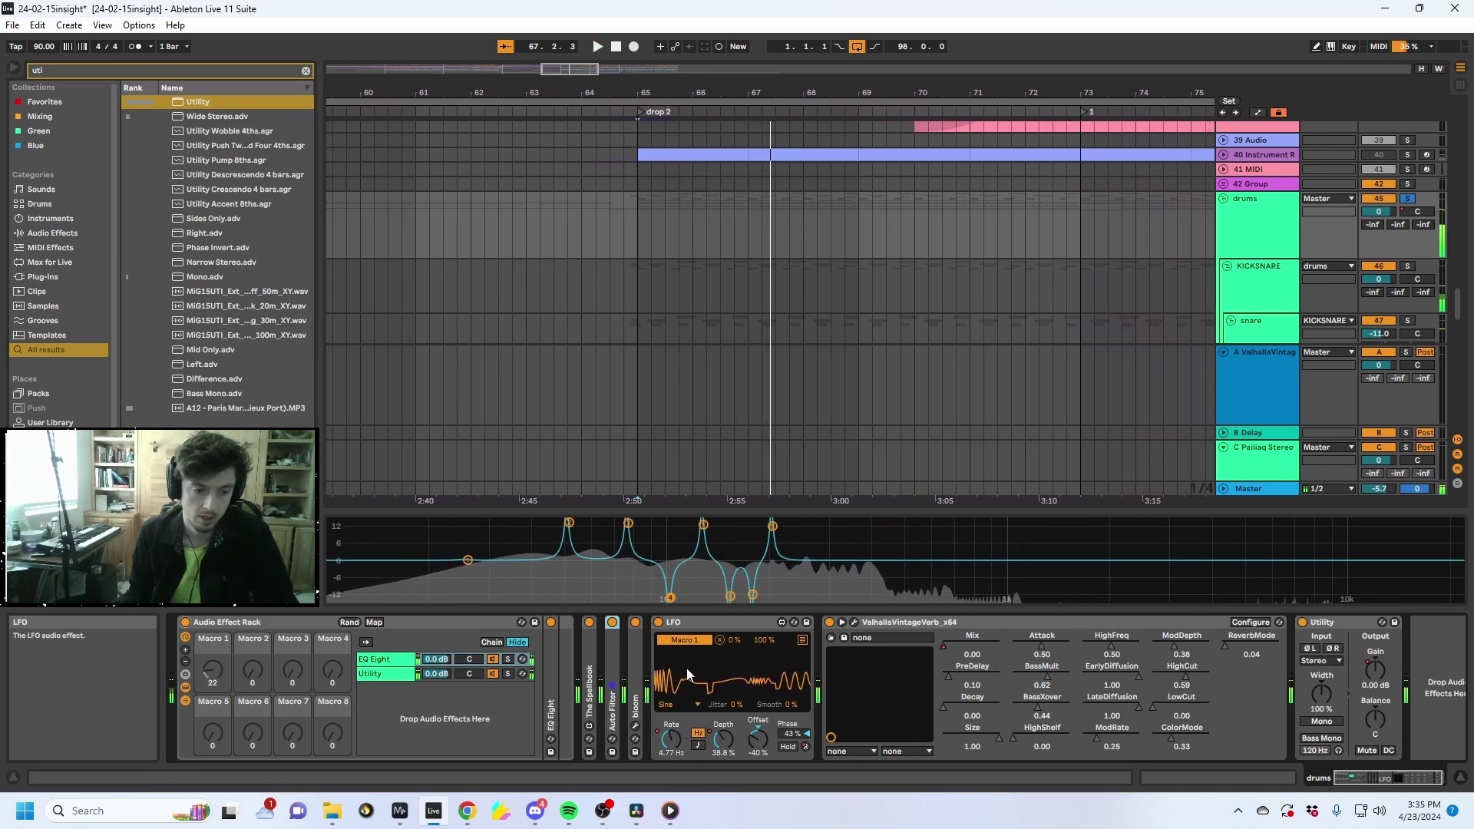
Set the LFO's Offset to -27% and audition the drums group from drop 2
left_click_drag(758, 739, 758, 718)
key("space")
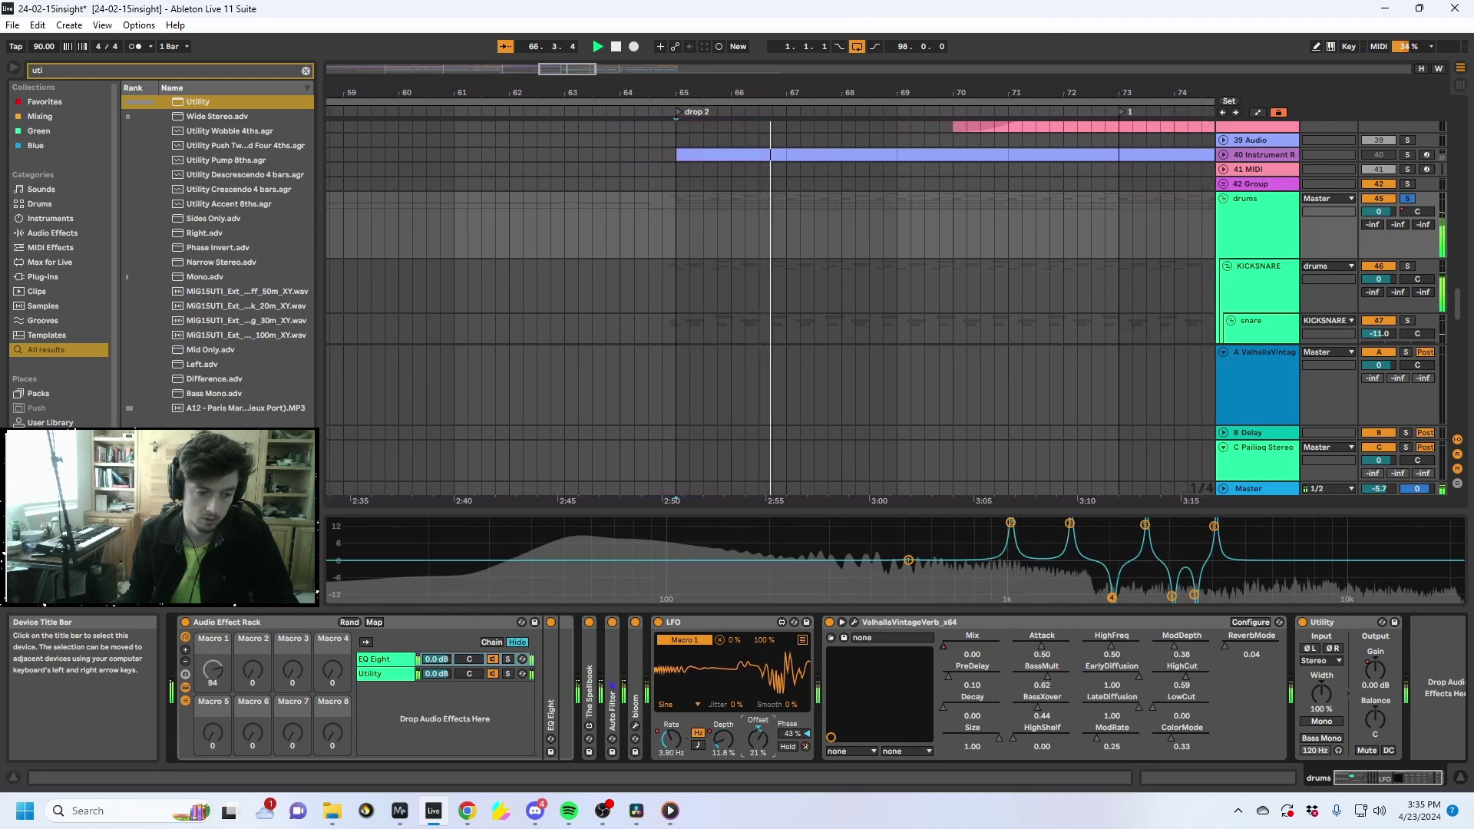
key("space")
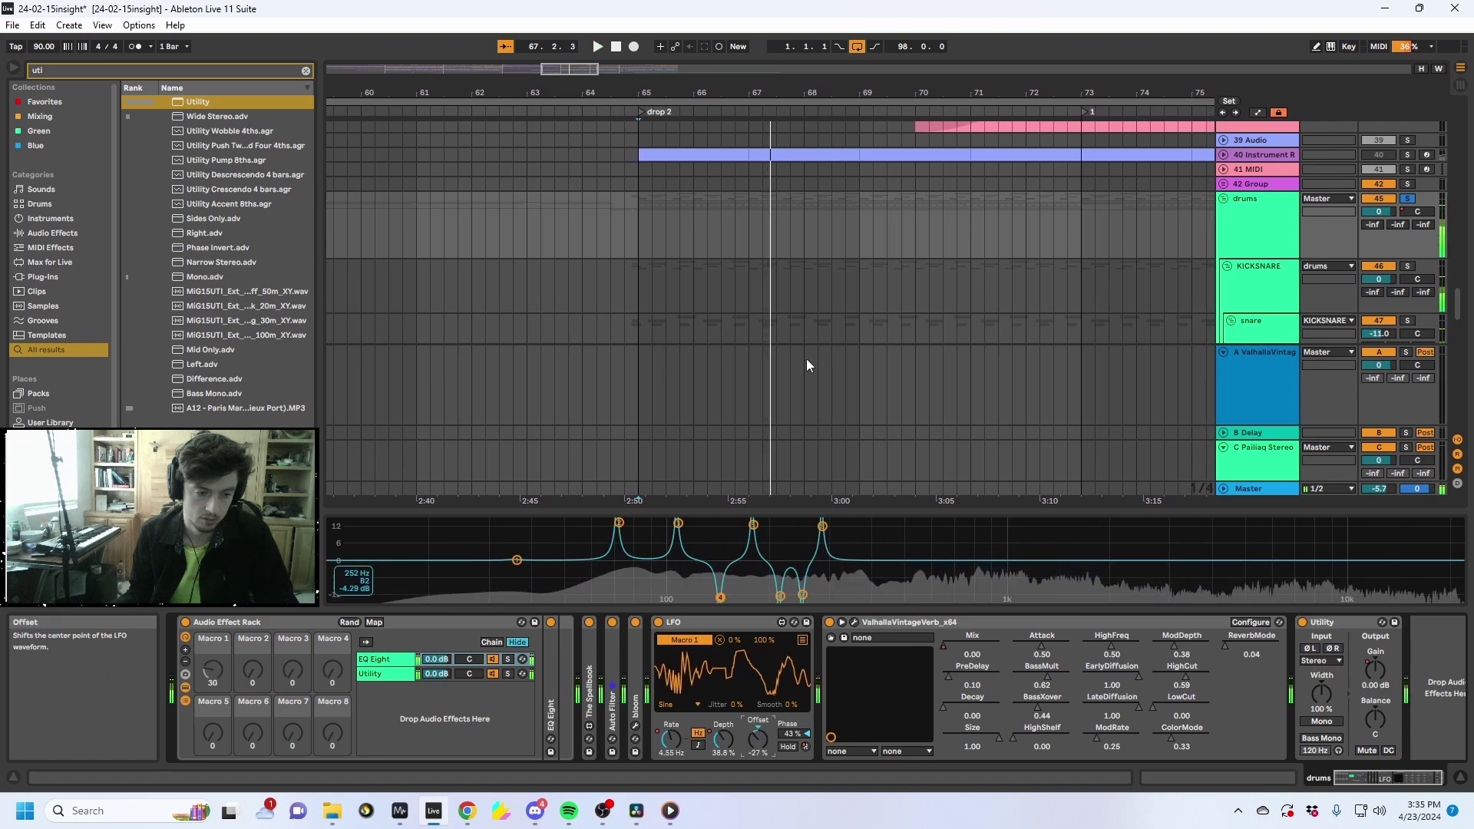
left_click(637, 237)
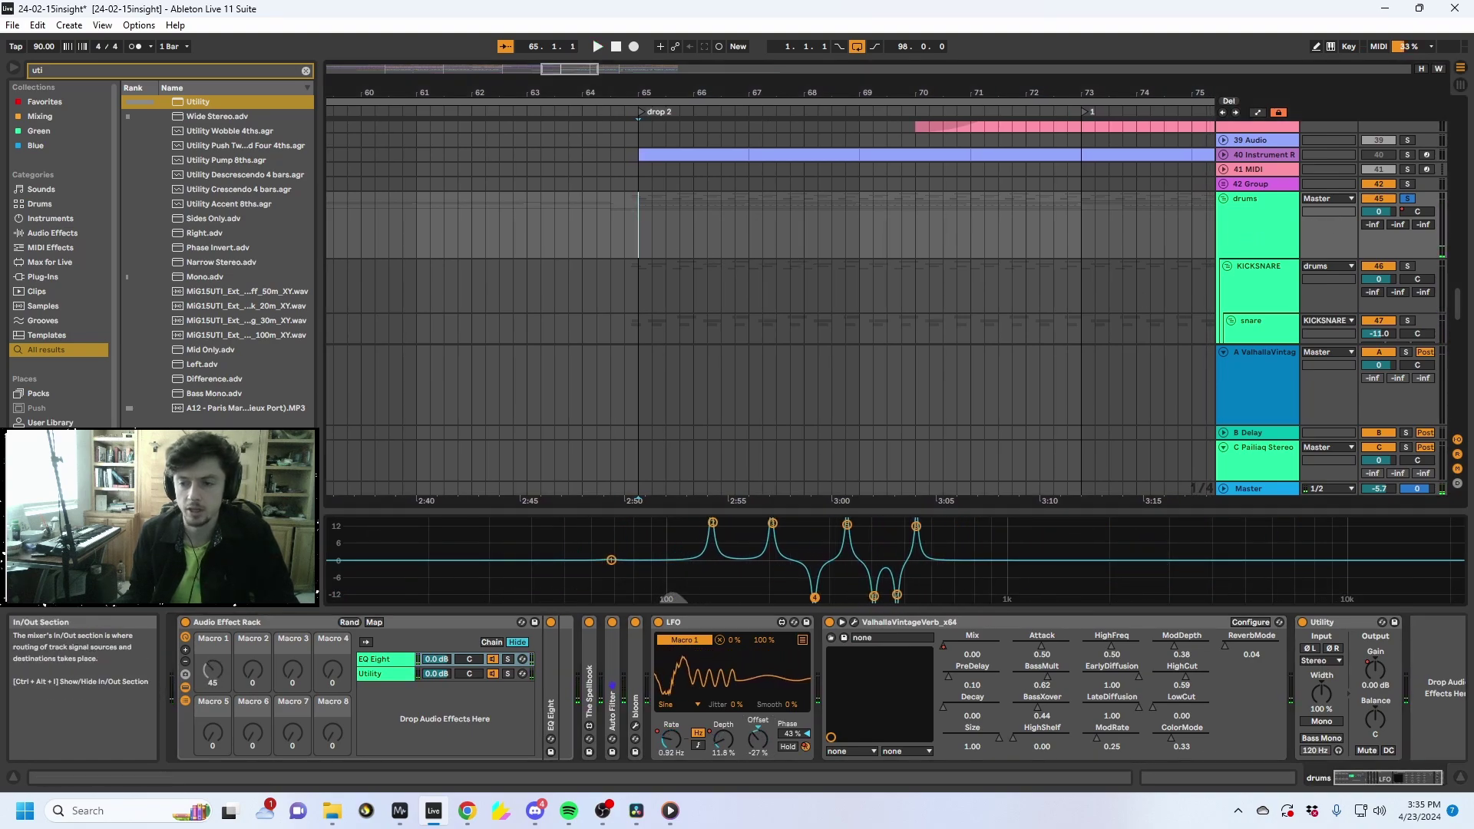
Bypass the drums group's Audio Effect Rack and collapse the LFO and ValhallaVintageVerb devices
left_click(185, 622)
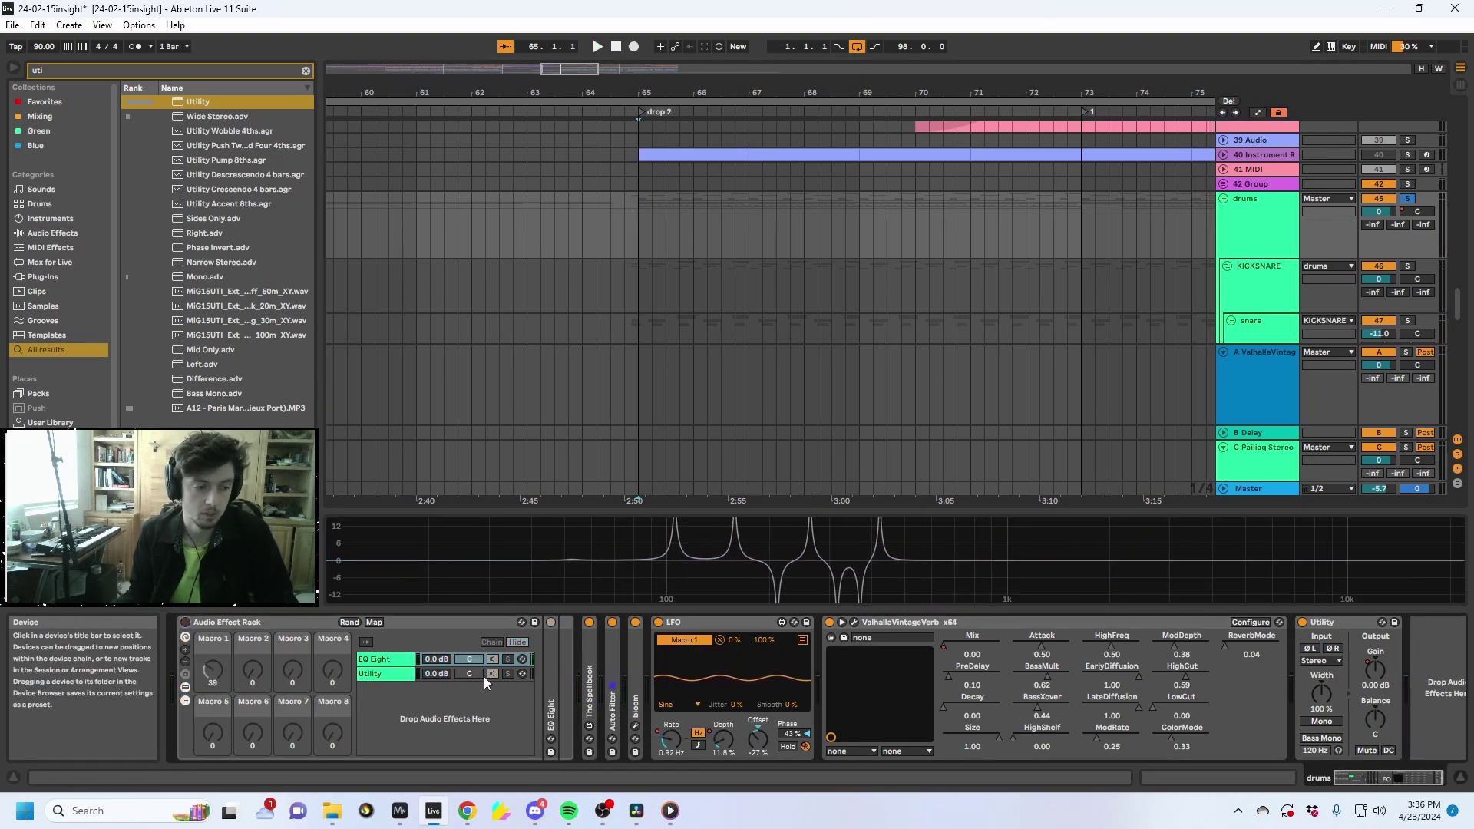
double_click(680, 624)
double_click(759, 622)
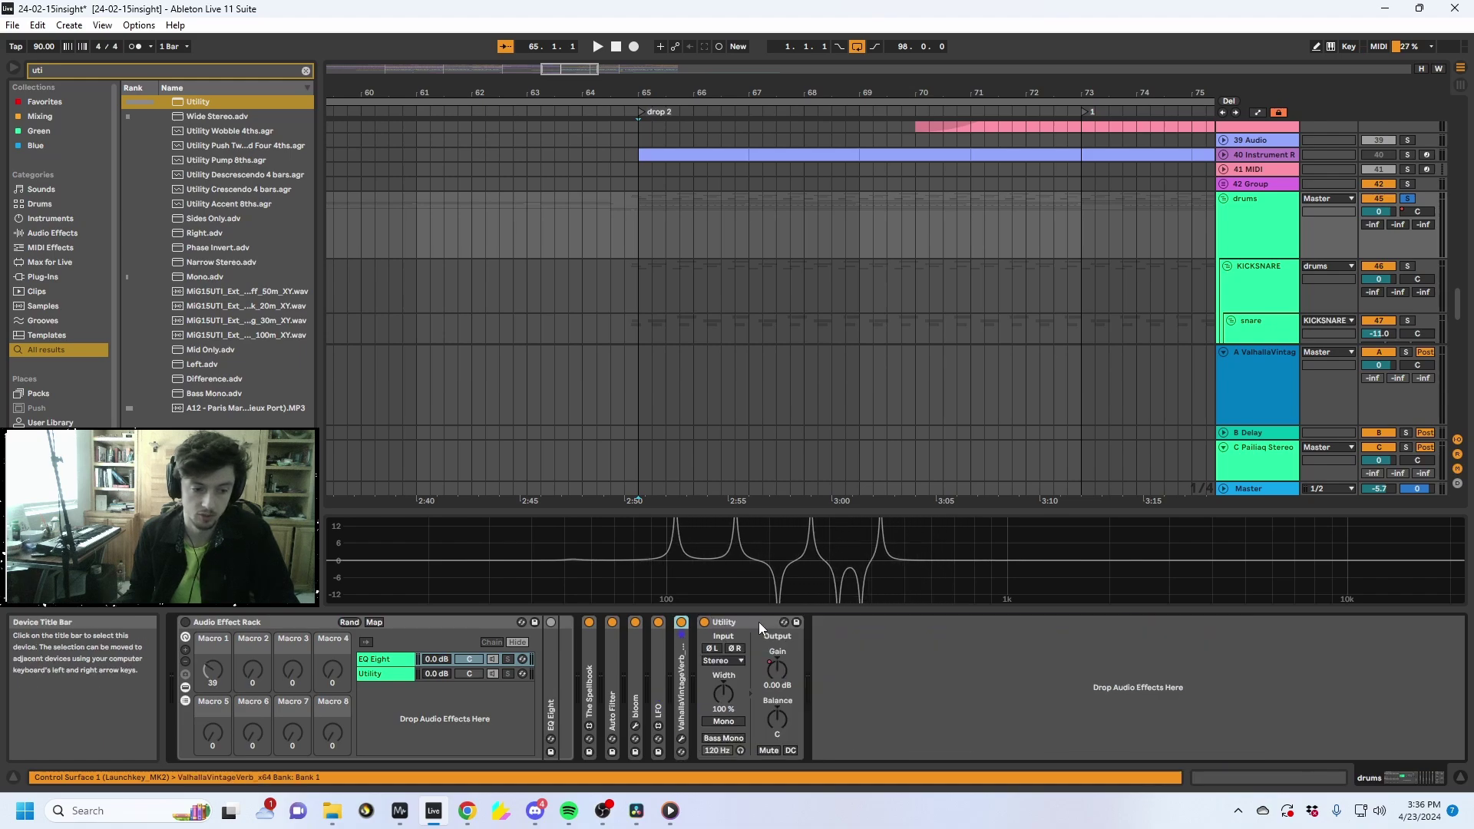
Collapse the ValhallaVintageVerb return track and place the insert marker just before drop 2 on the 61 Audio track
left_click(611, 215)
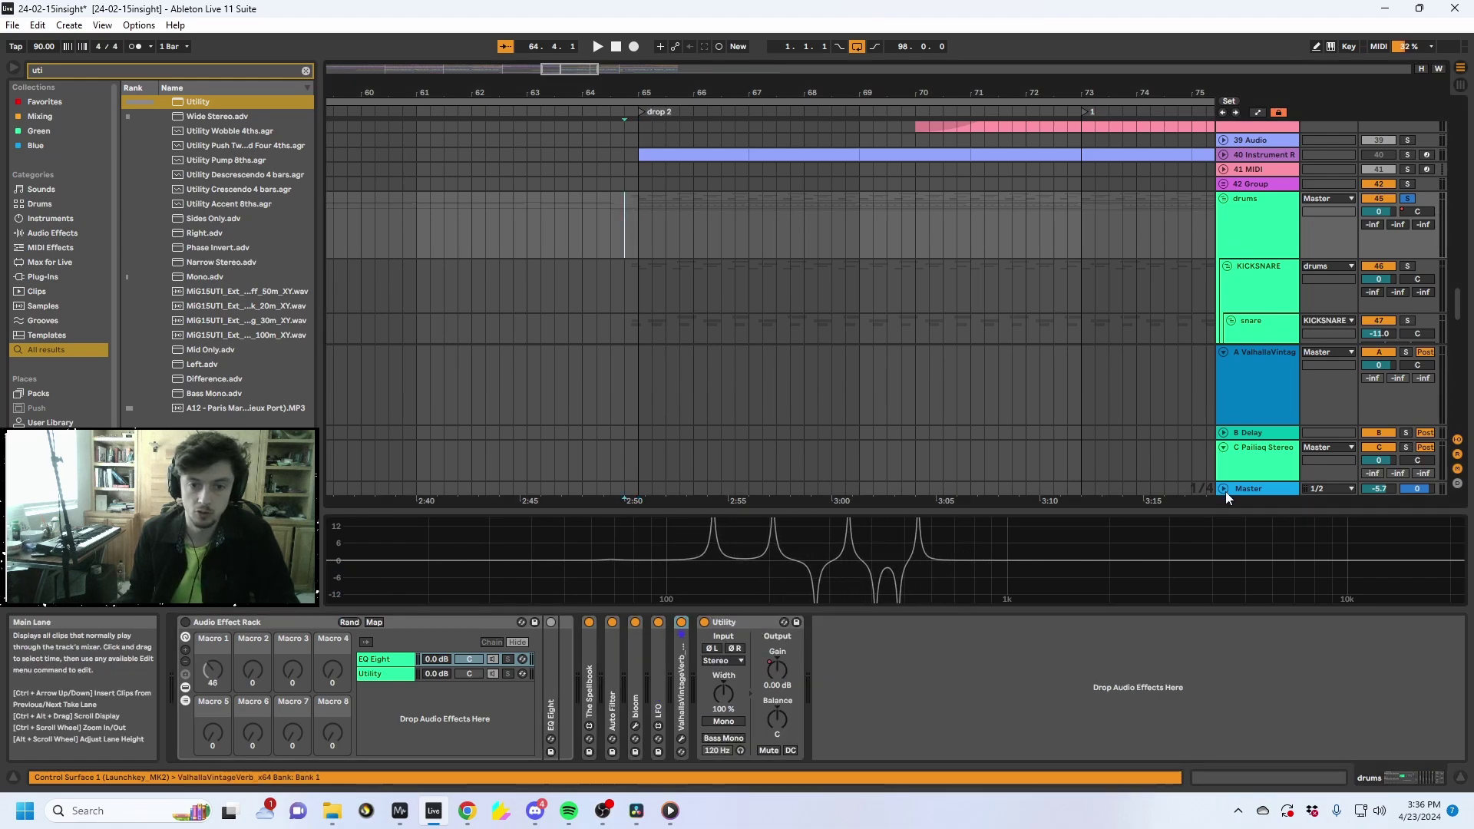
left_click(1224, 352)
scroll(702, 347, "down", 5)
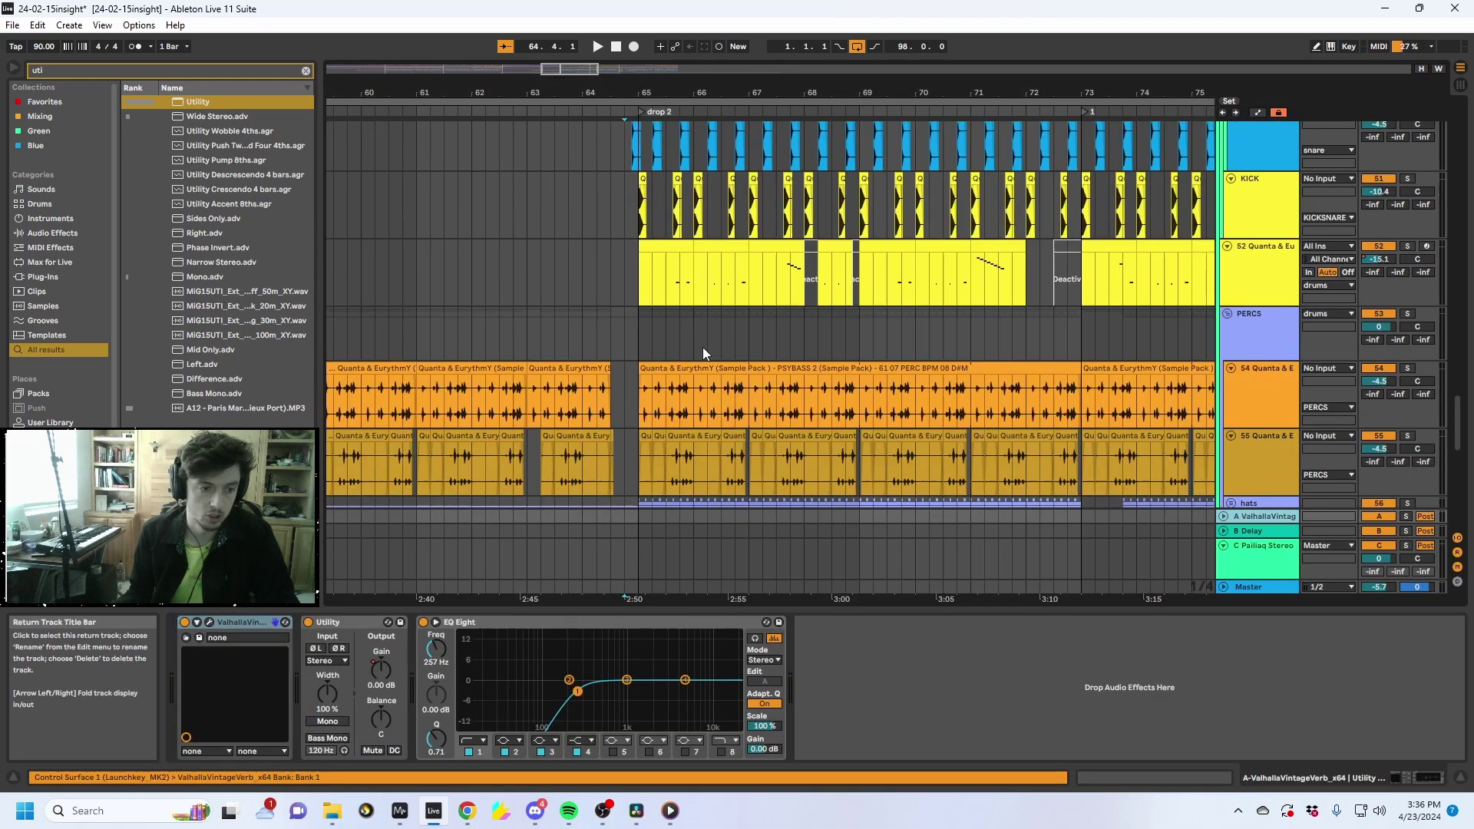
scroll(641, 336, "down", 5)
left_click(607, 335)
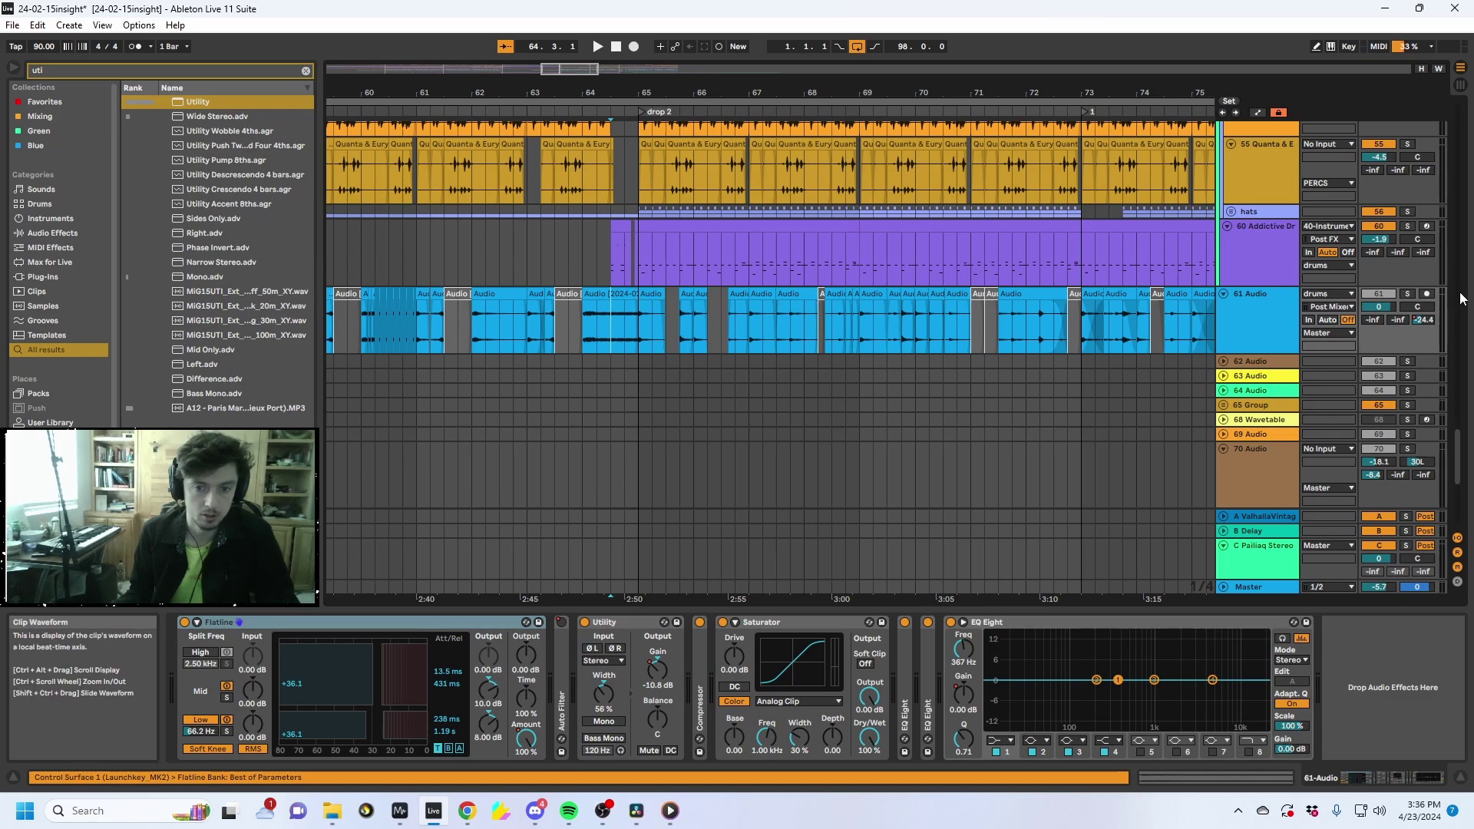
Audition the 61 Audio track in solo around drop 2, and play the full mix from bar 64
left_click(1408, 293)
key("space")
left_click(771, 297)
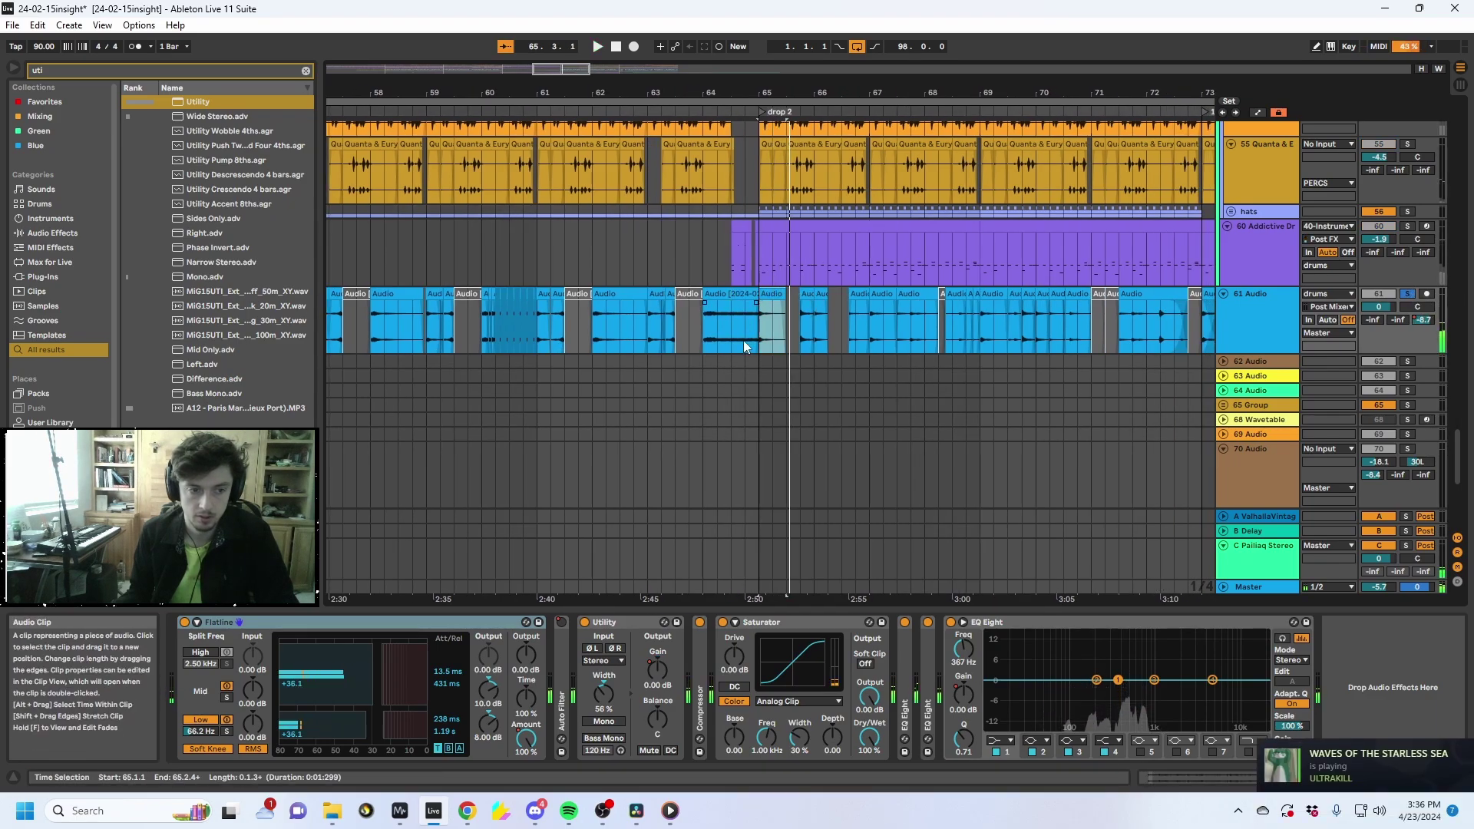
key("space")
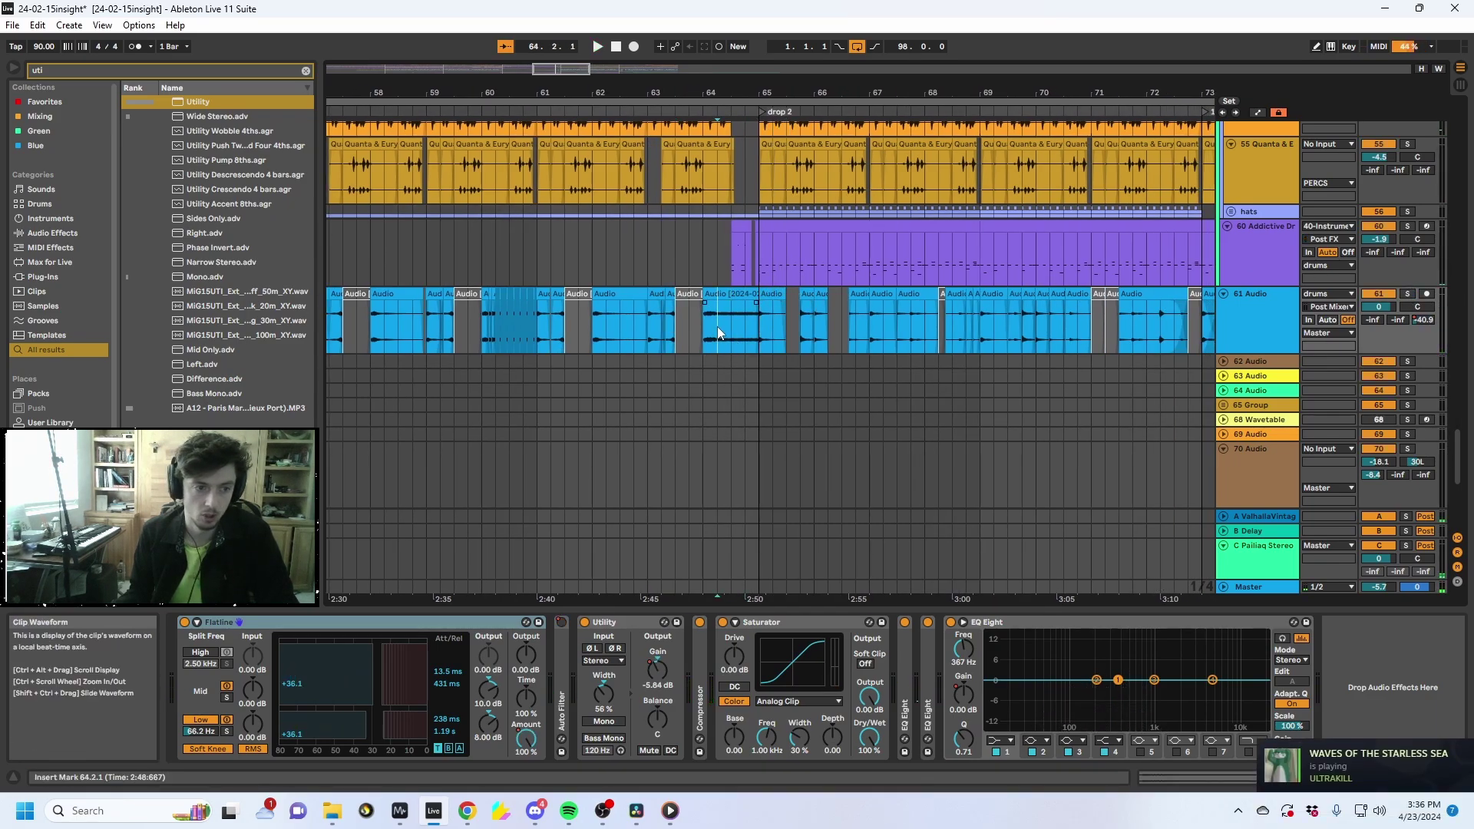
key("space")
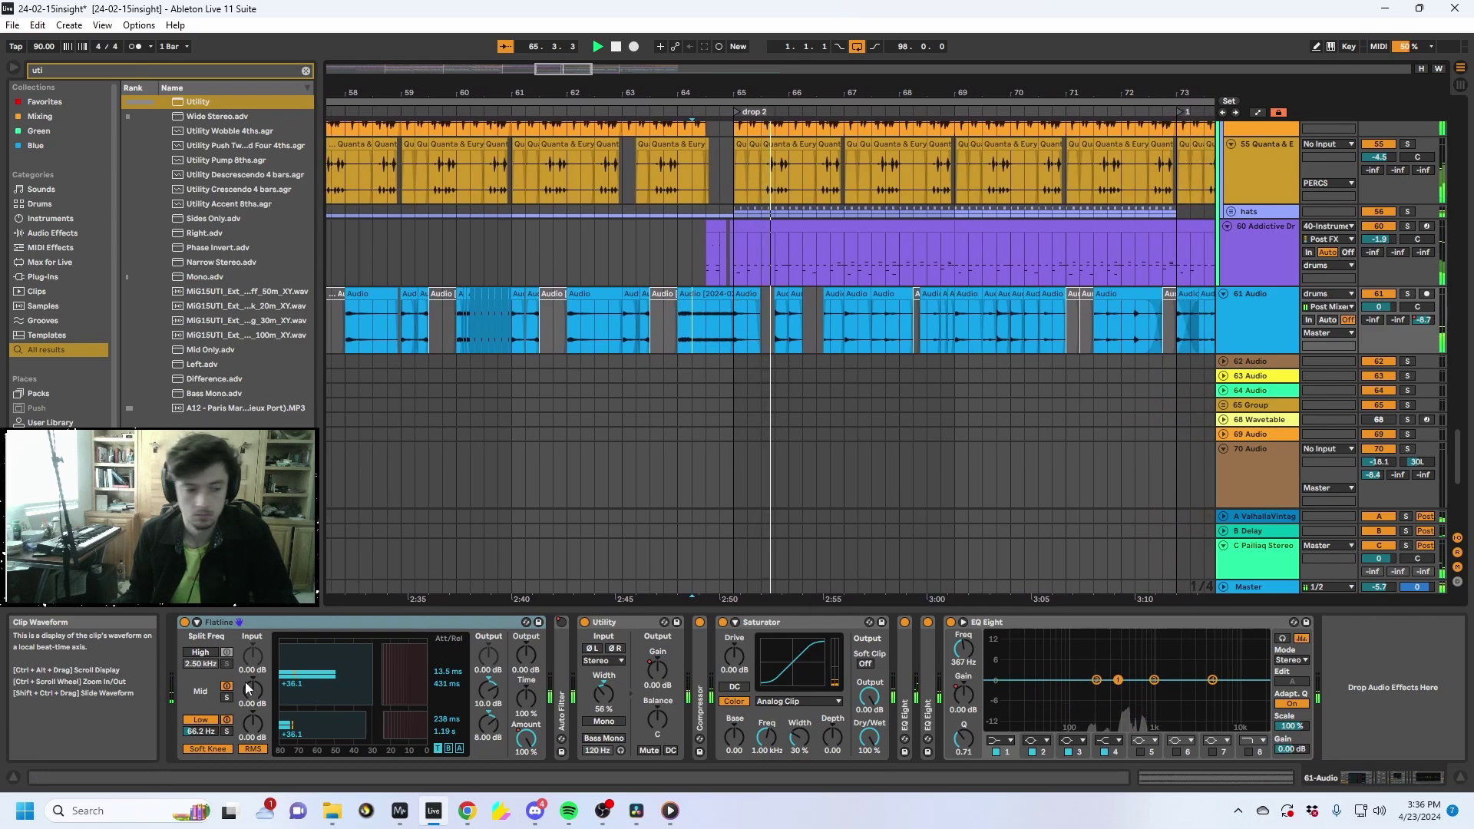
Check the playing mix in the waveform and spectrogram meters, and follow the 61 Audio track's clips past bar 73
left_click(400, 814)
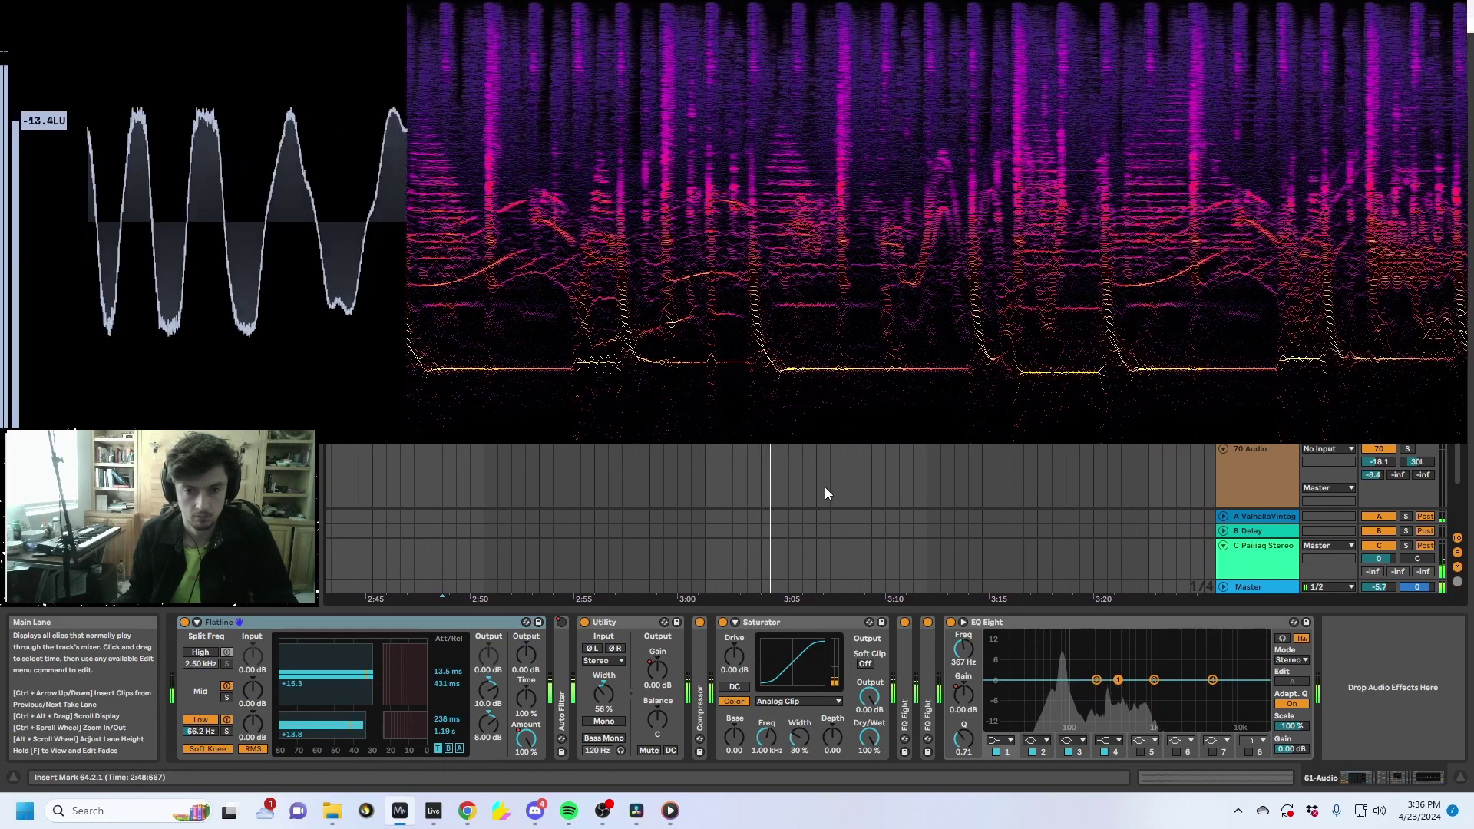
left_click(824, 487)
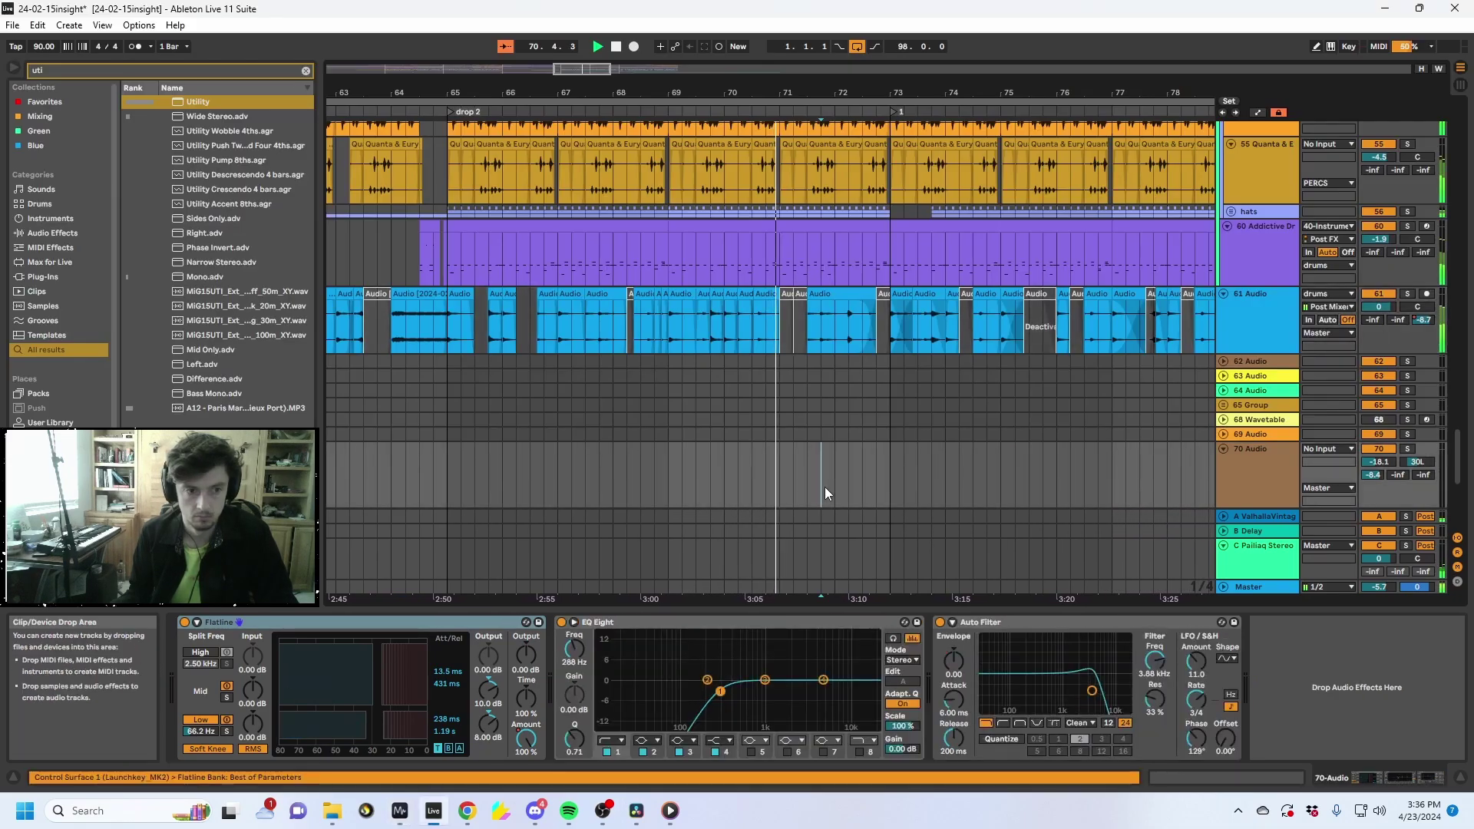
left_click(813, 329)
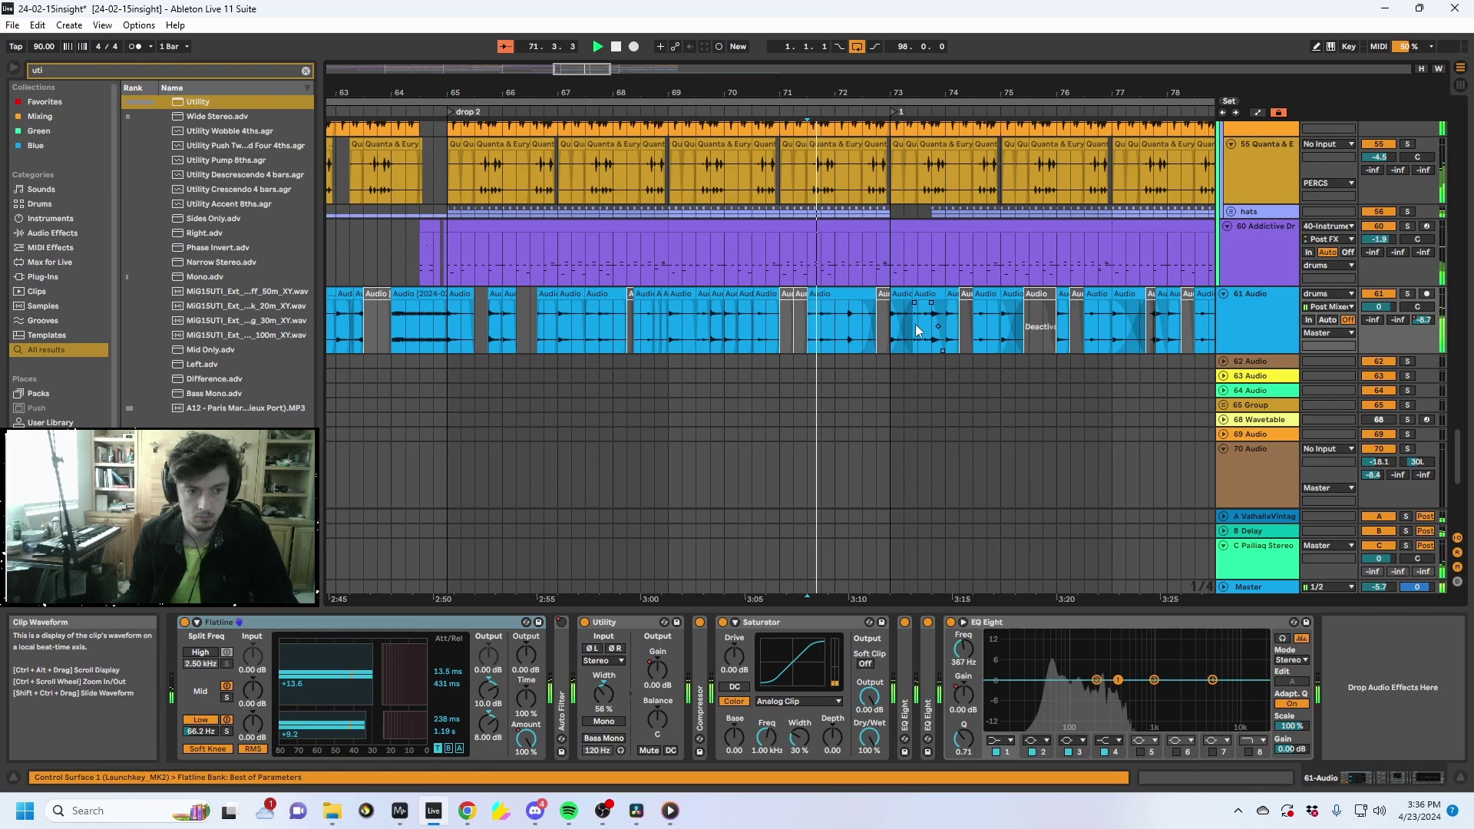
left_click_drag(862, 92, 794, 100)
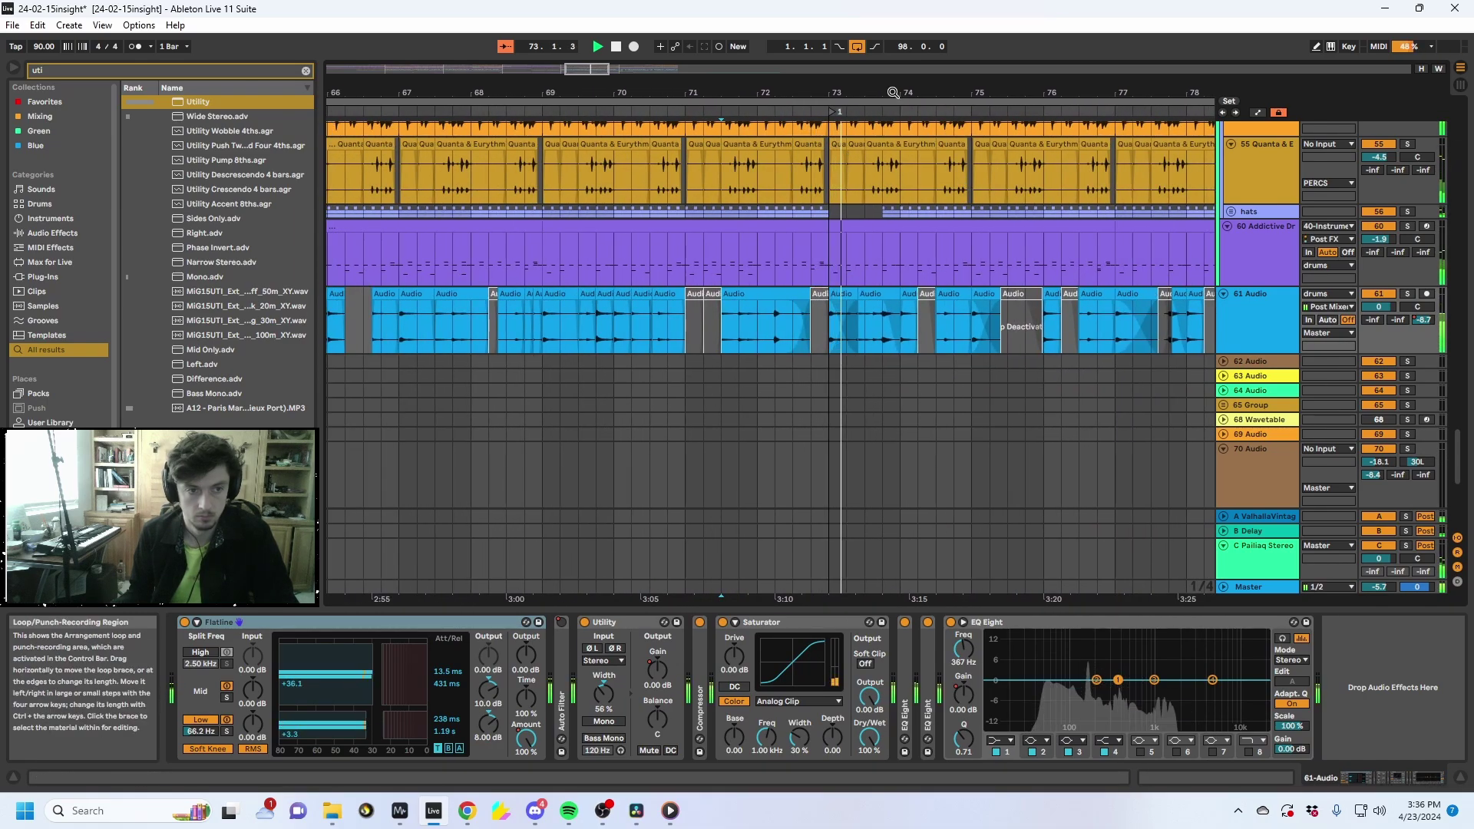
left_click_drag(891, 92, 1068, 77)
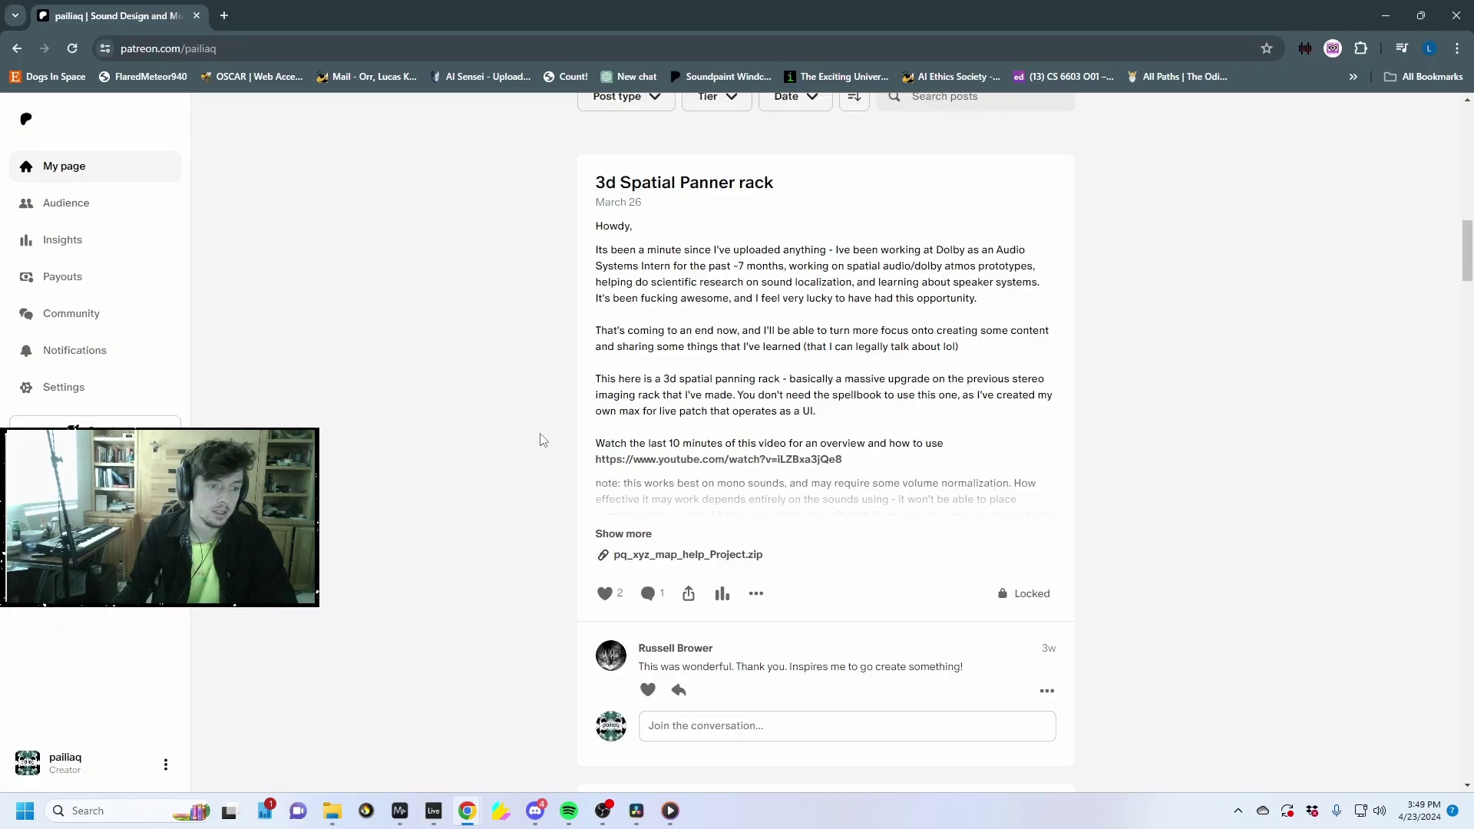
Look through the Patreon page's posts and downloadable racks, and minimize the Videos folder window
scroll(540, 440, "down", 20)
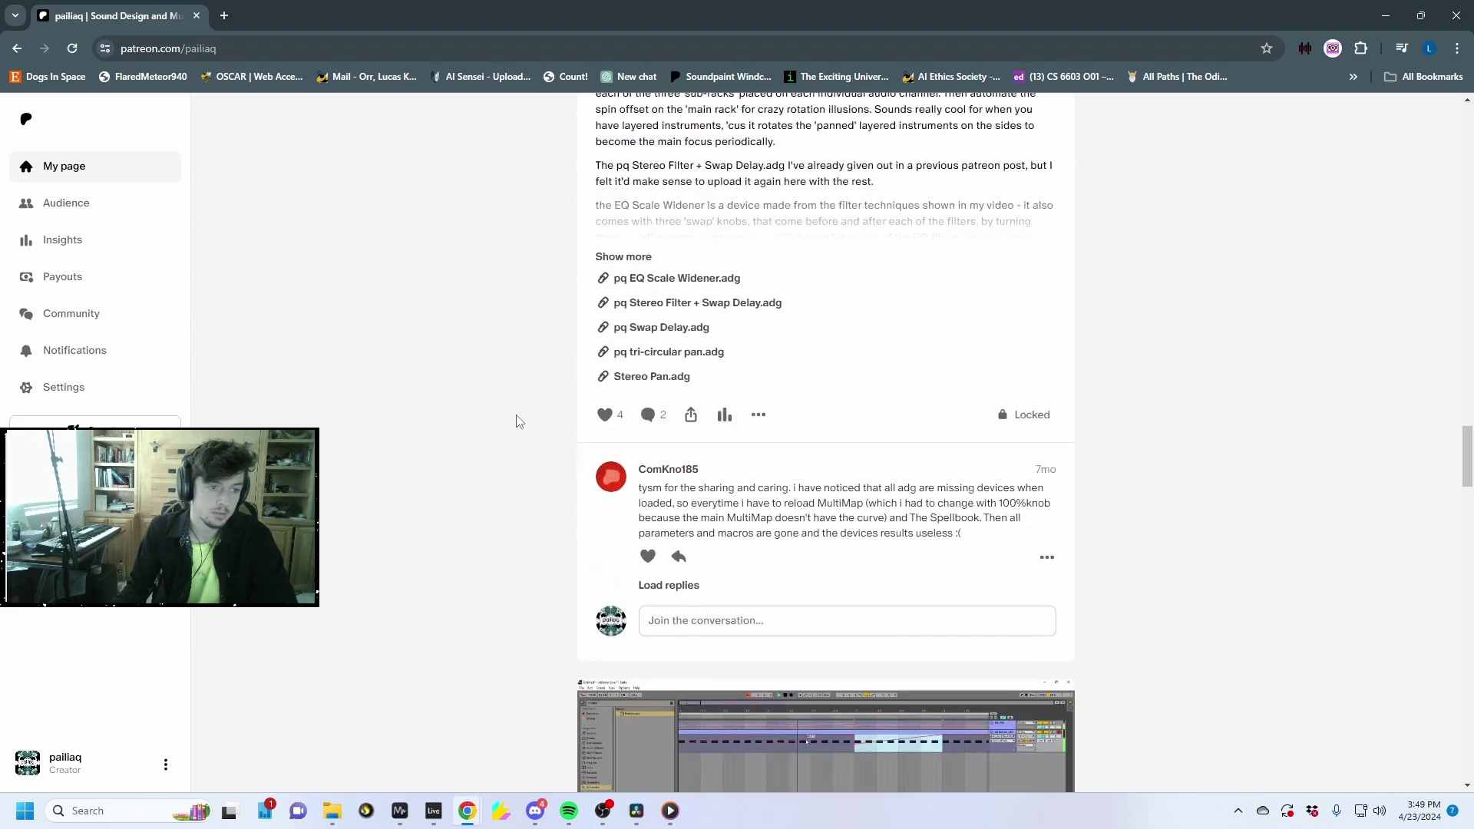
scroll(506, 437, "down", 15)
scroll(545, 399, "up", 20)
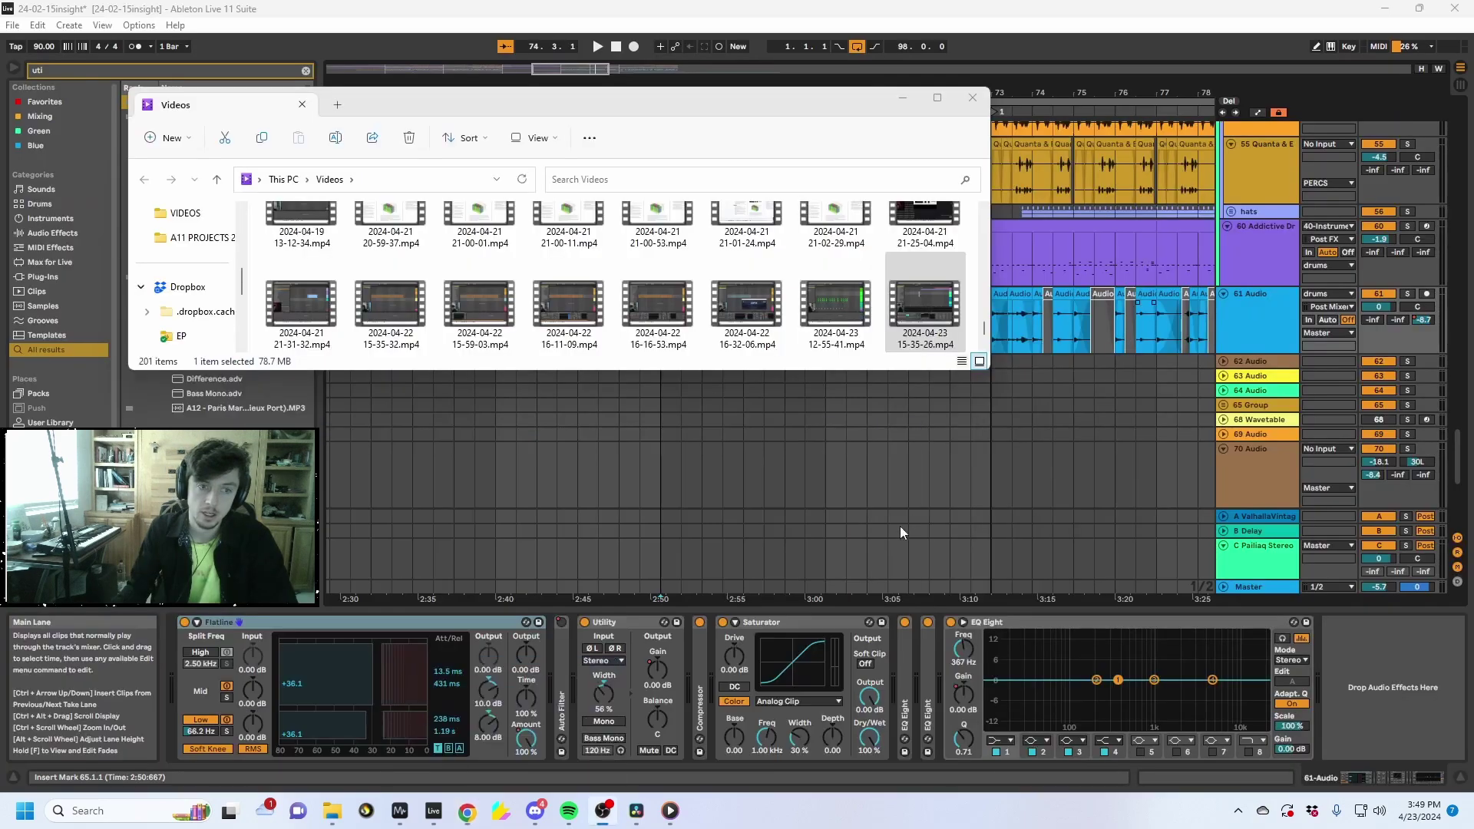
left_click(901, 98)
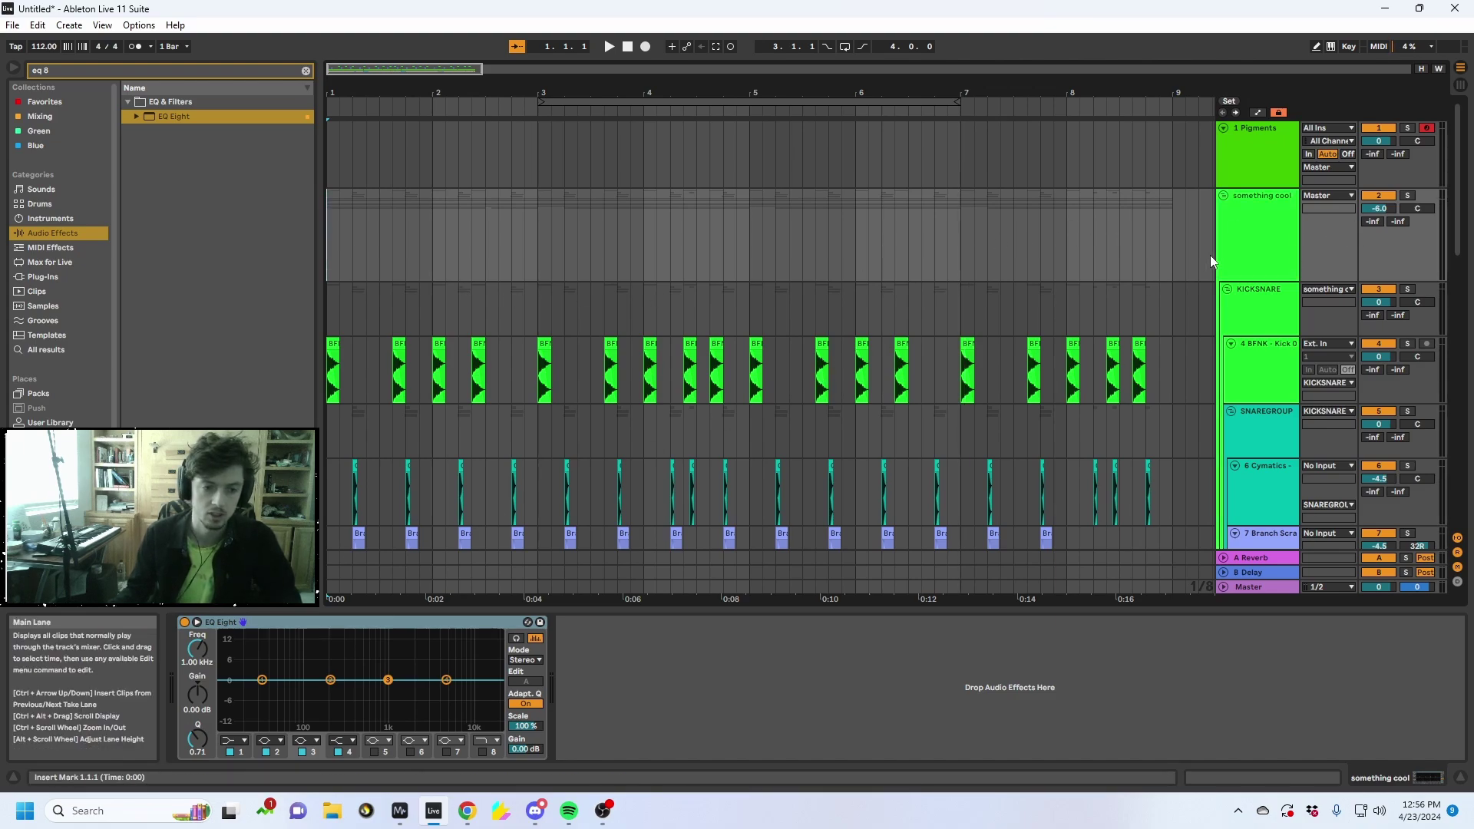
Play the something cool group and boost EQ Eight's band 2 by 15 dB at 186 Hz
left_click(379, 224)
key("space")
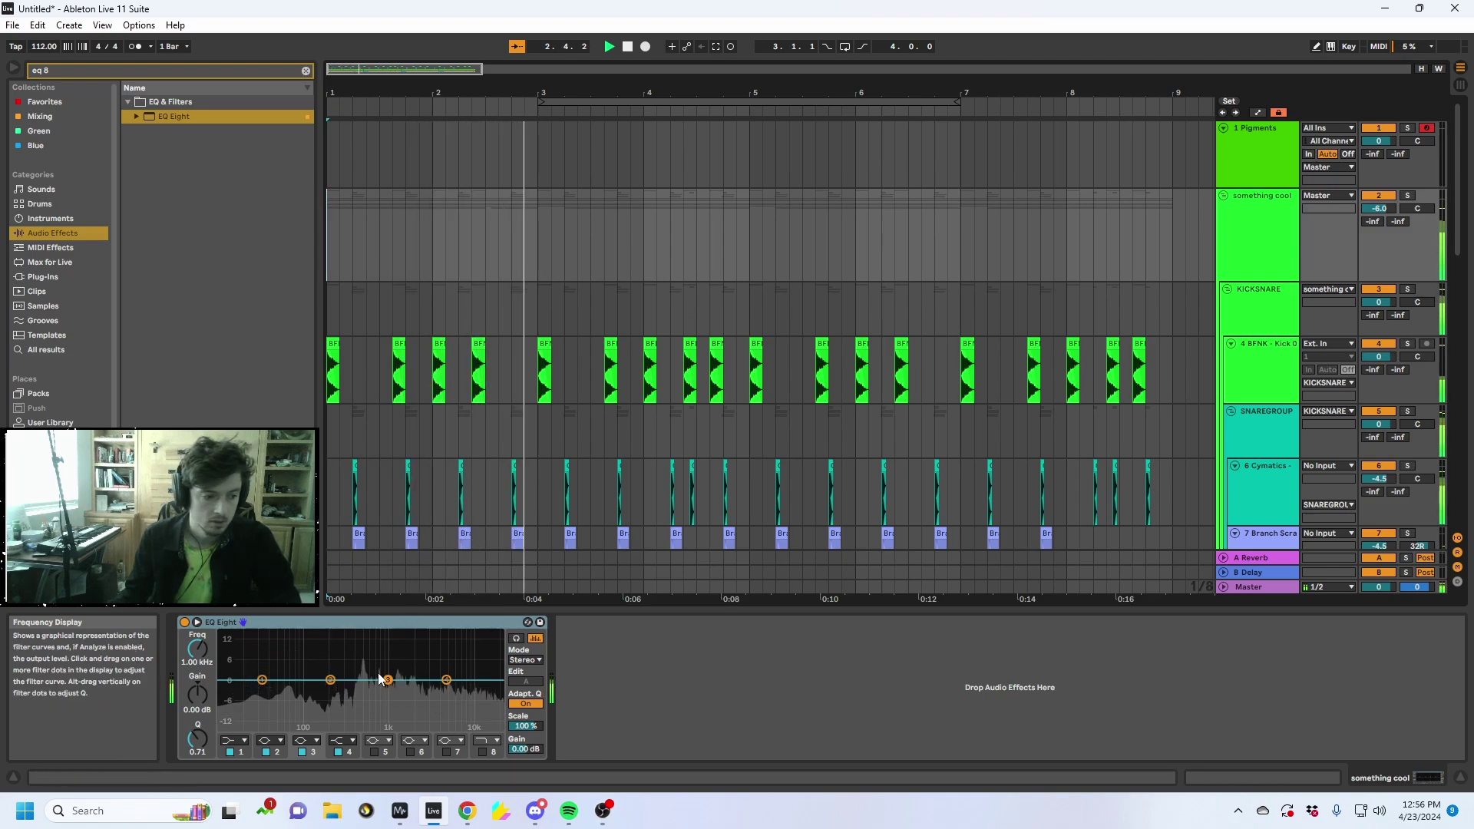
key("space")
left_click(331, 680)
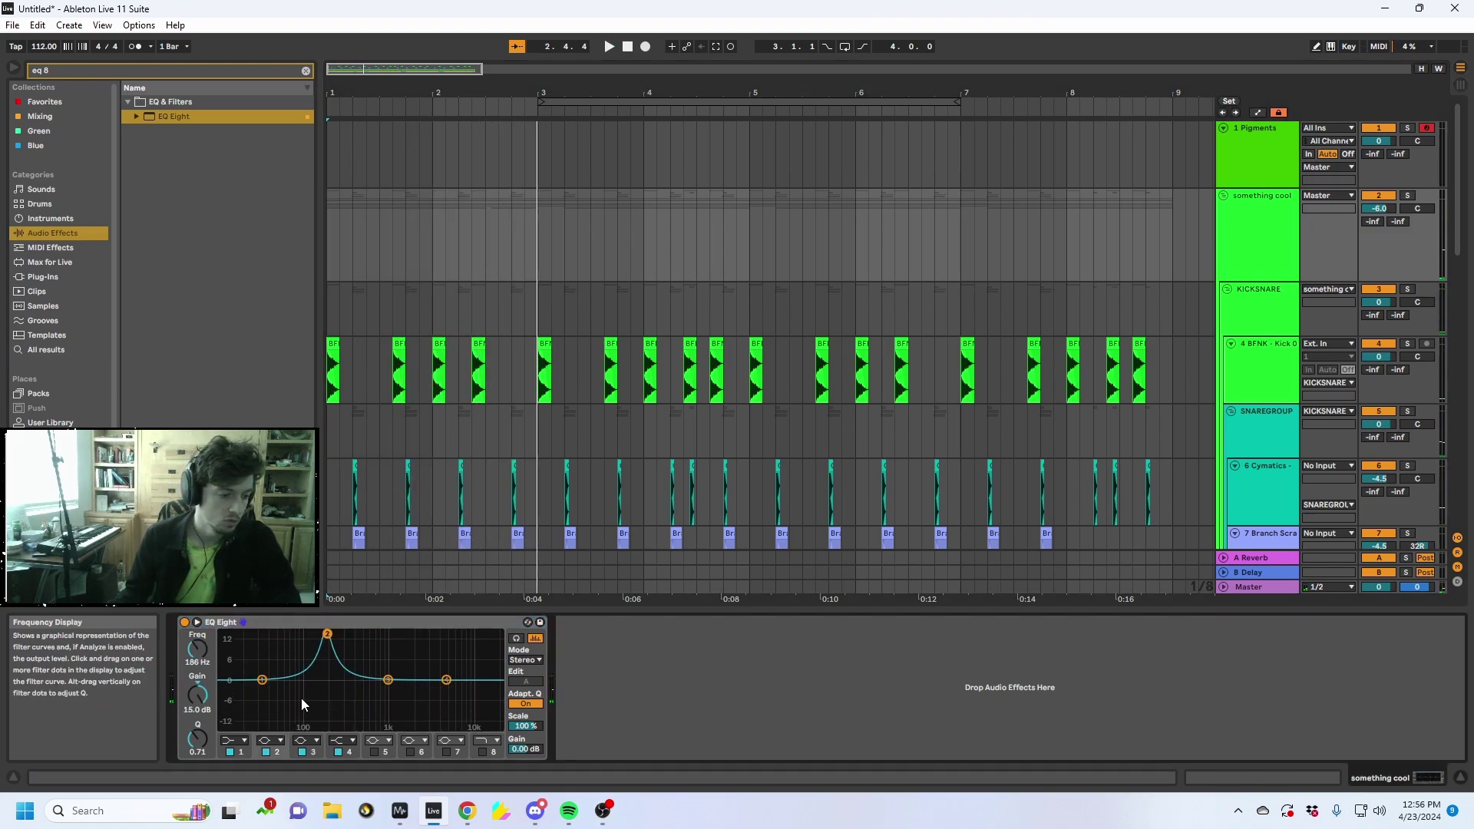
Narrow band 2 to a Q of 18 during playback and set EQ Eight's Scale to 200%
key("space")
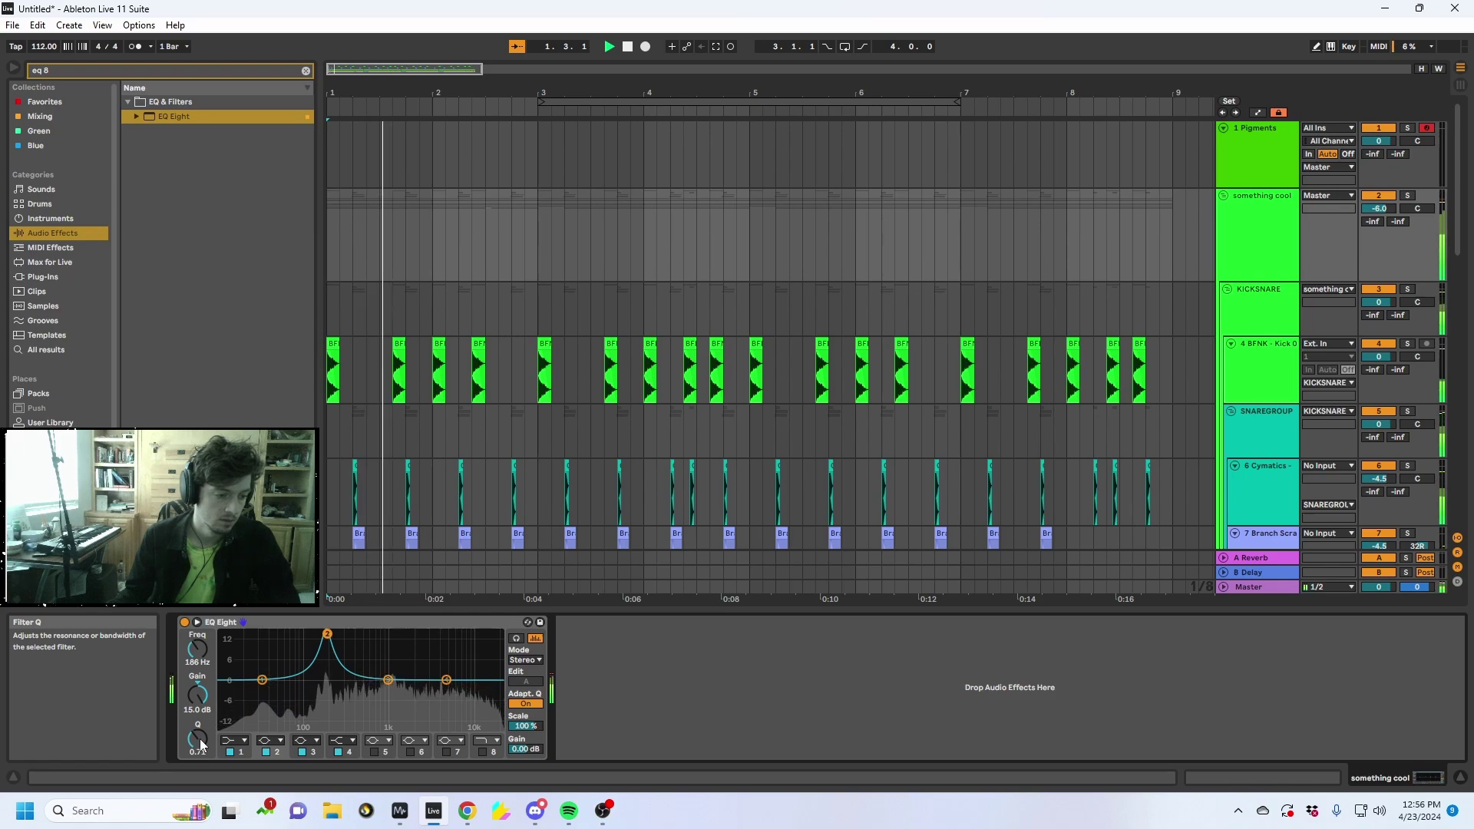
left_click_drag(200, 739, 201, 645)
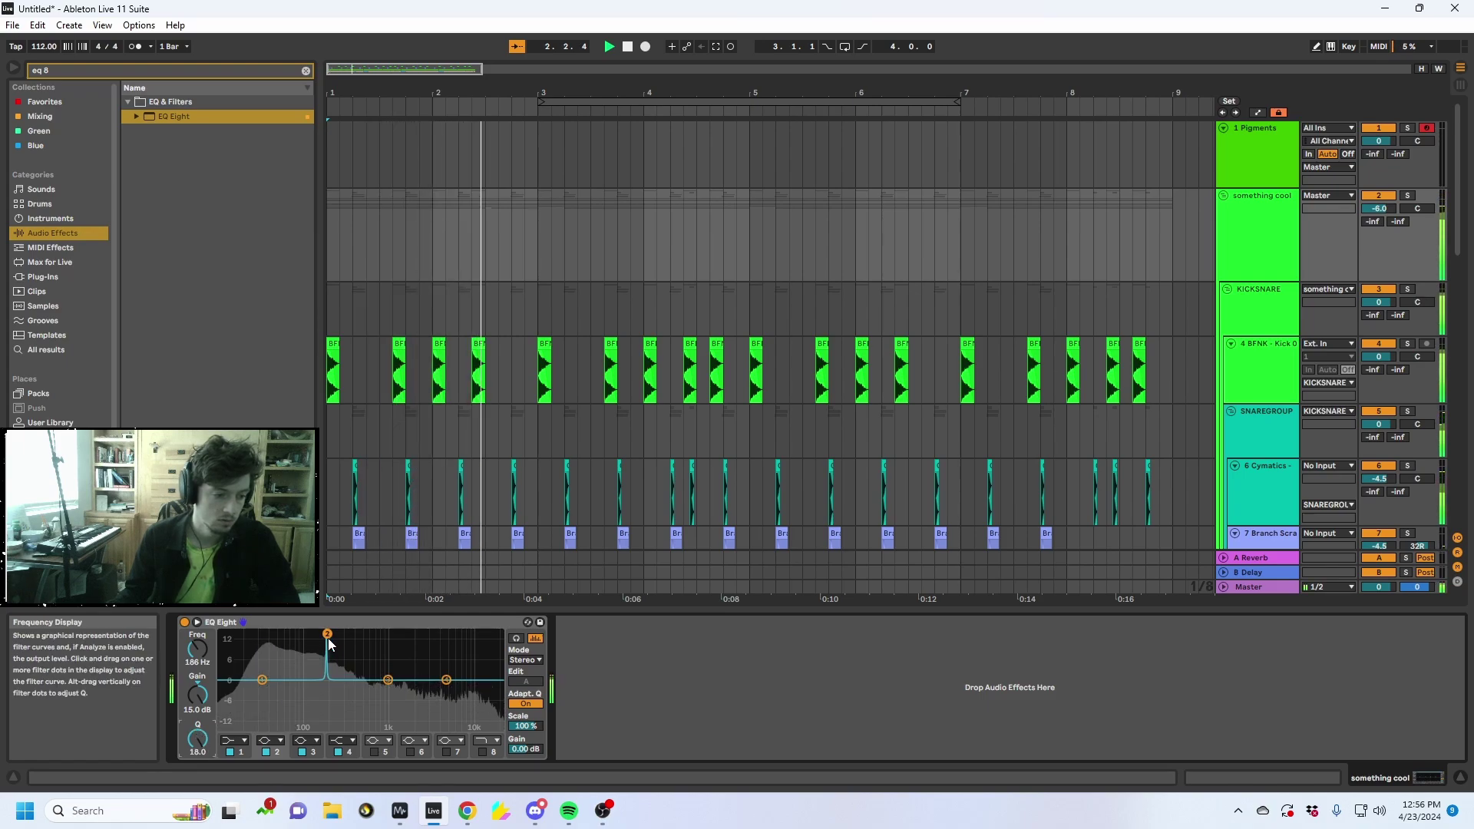
mouse_move(327, 635)
left_mouse_down()
mouse_move(382, 634)
mouse_move(327, 634)
left_mouse_up()
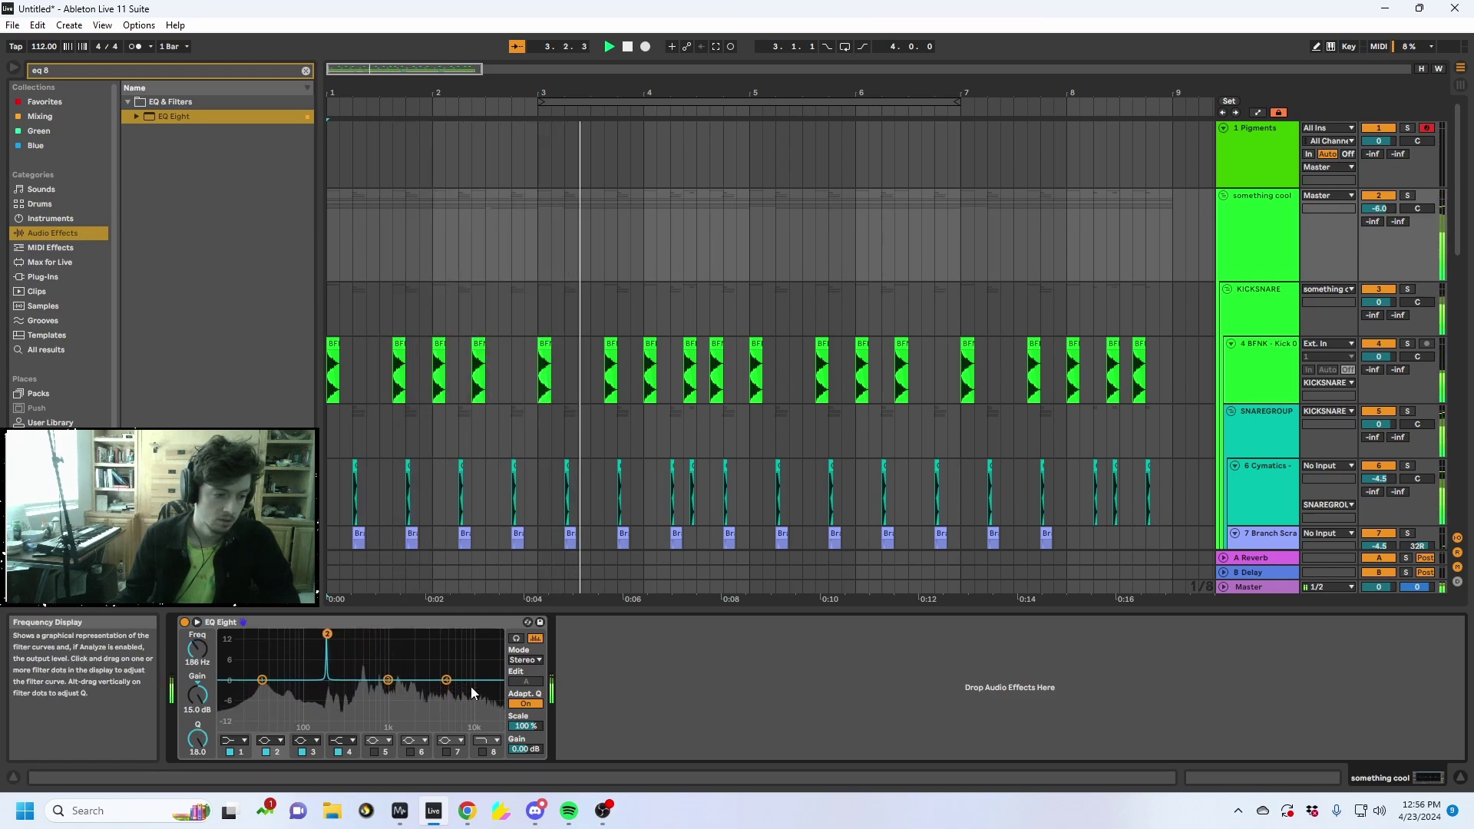
key("space")
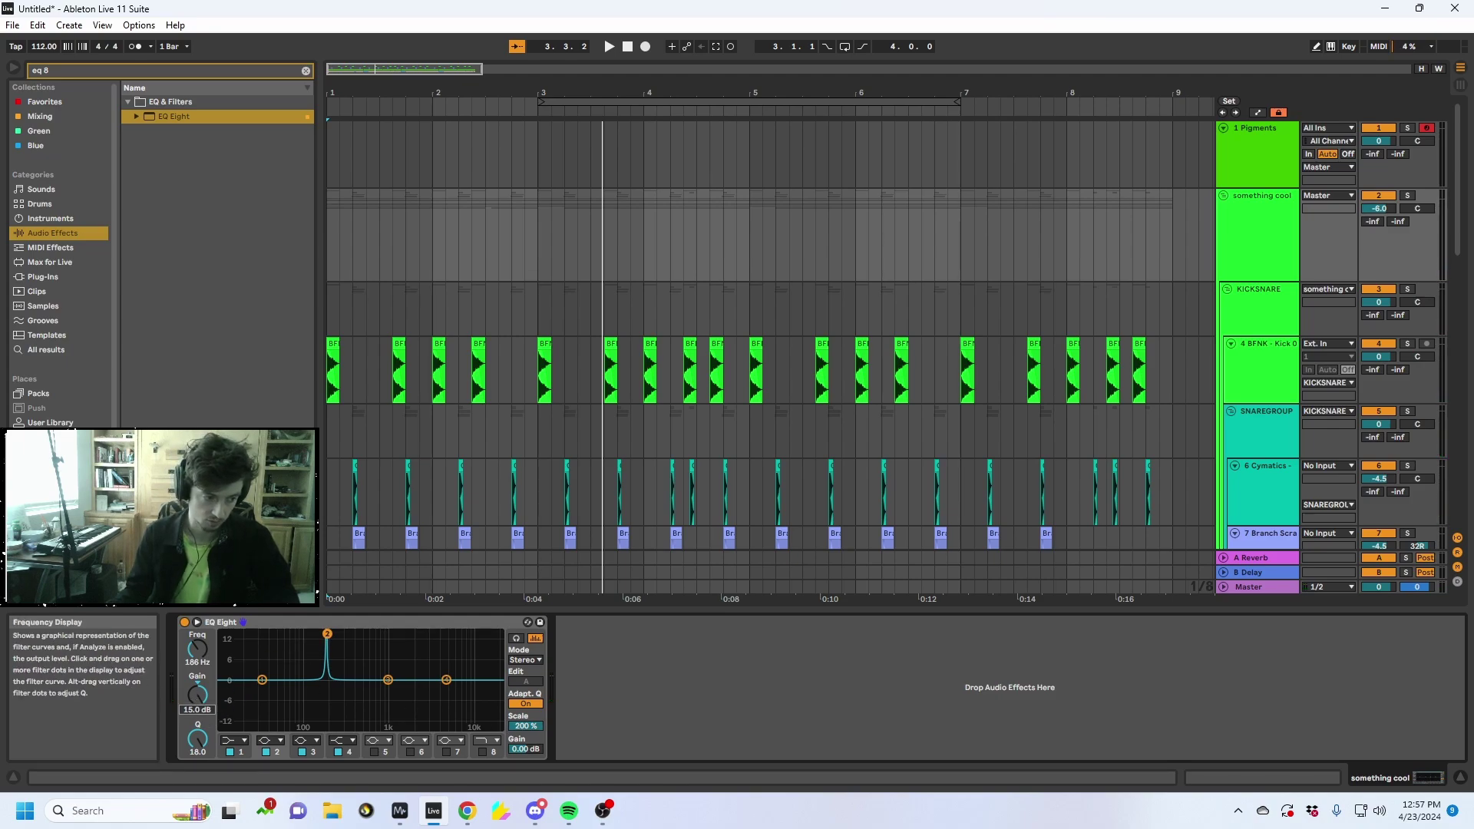
Sweep band 2's frequency down to 72.6 Hz while the drums play
key("space")
left_click_drag(329, 633, 293, 634)
key("space")
Group EQ Eight into an Audio Effect Rack and create a second, empty chain in it
left_click(329, 622)
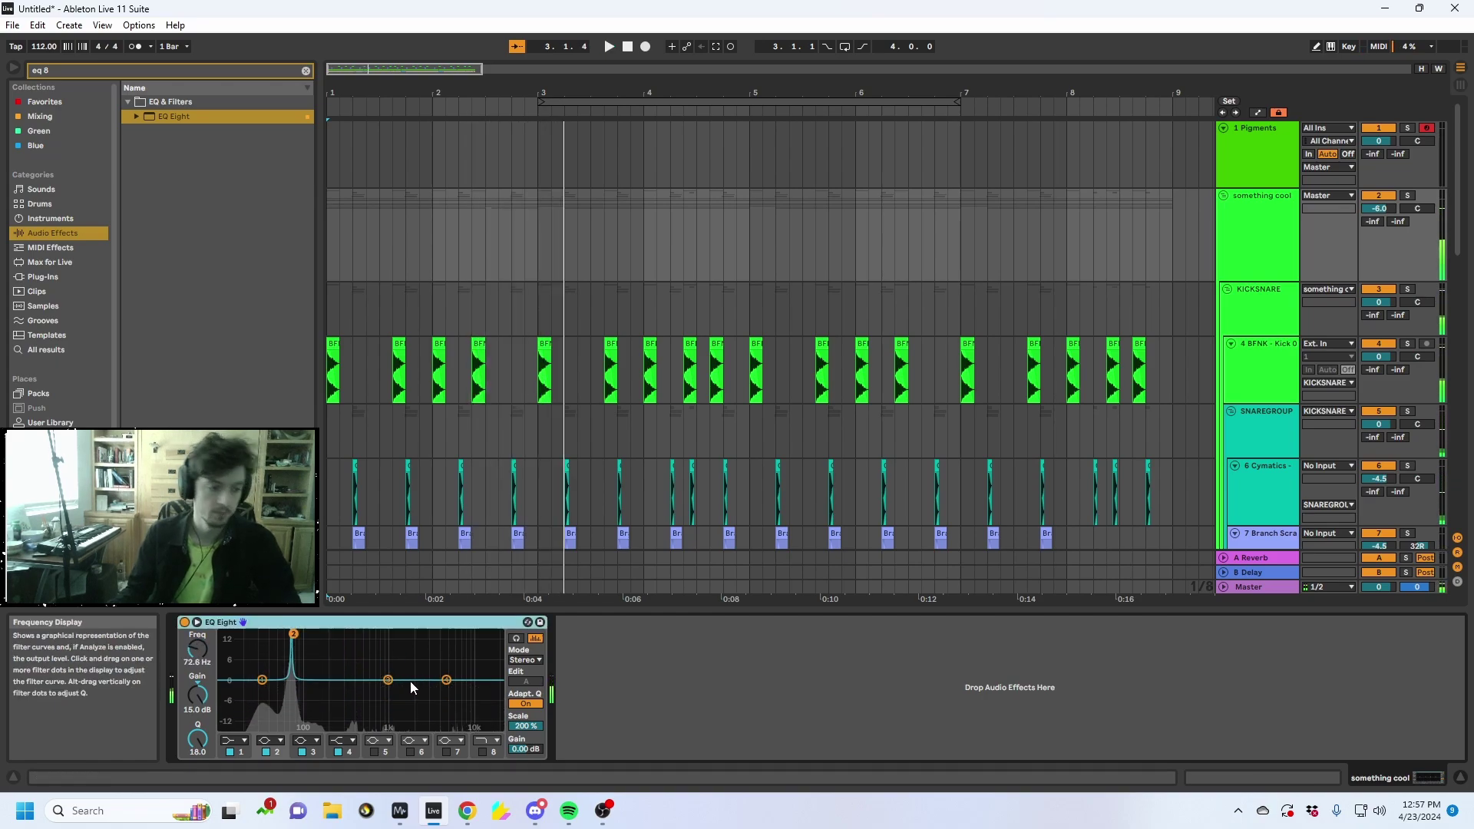
key("ctrl+g")
left_click(185, 676)
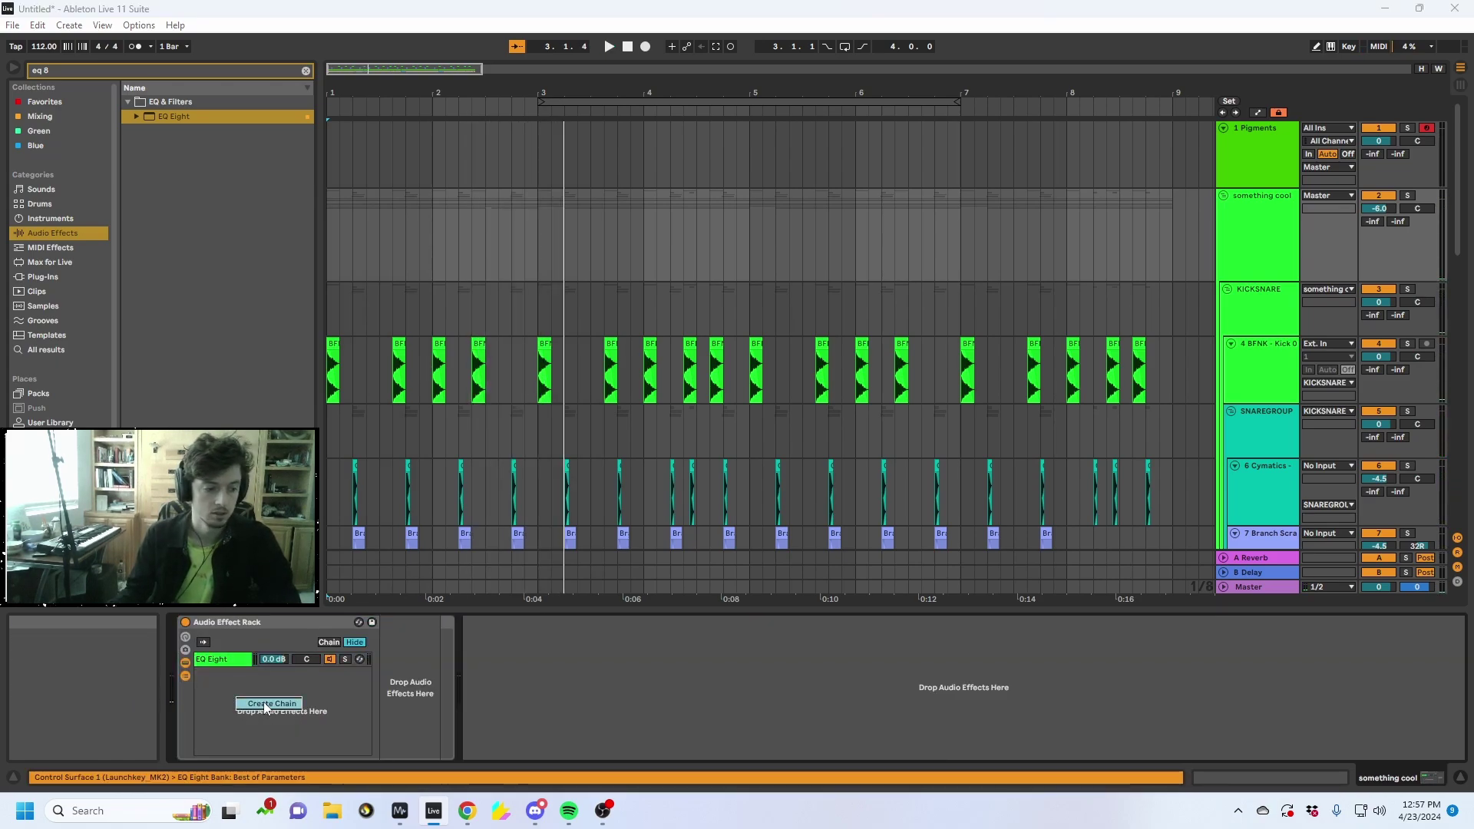
left_click(269, 703)
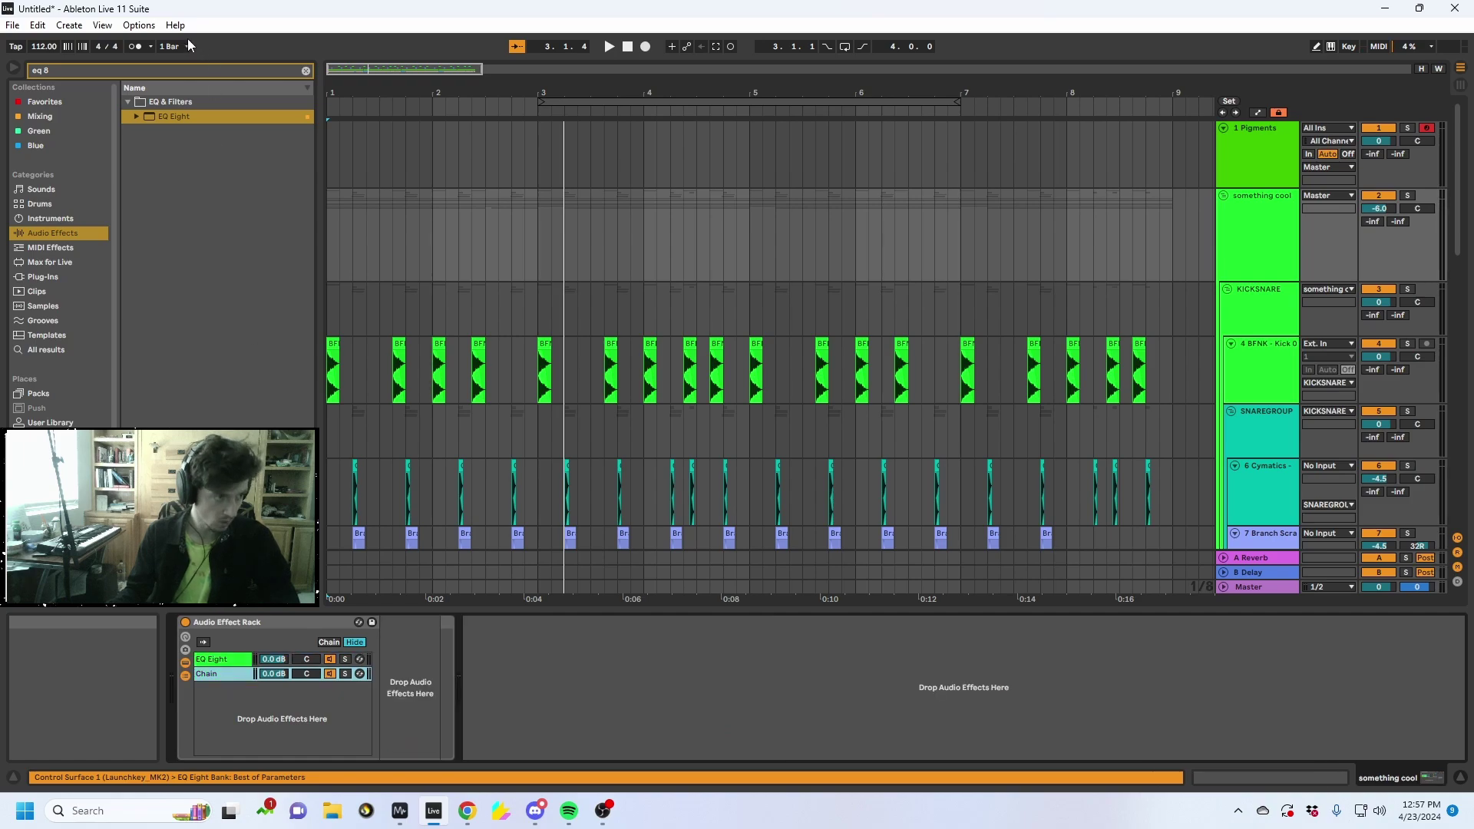
Find Utility by searching for "uti", load it into the rack's empty chain, and select the EQ Eight chain
left_click(77, 70)
type("uti")
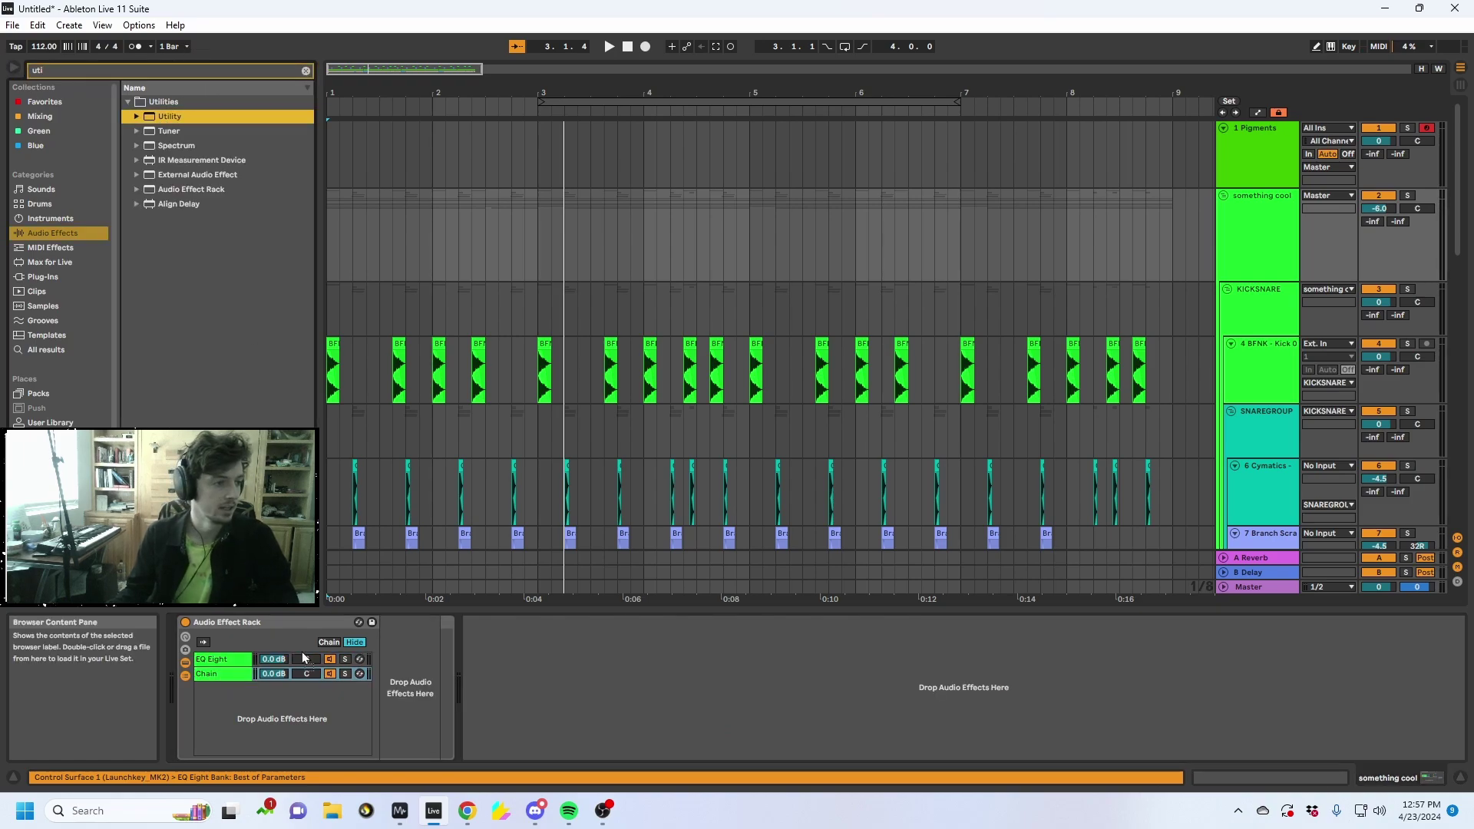
left_click_drag(303, 653, 227, 676)
left_click(397, 650)
left_click(419, 650)
left_click(211, 661)
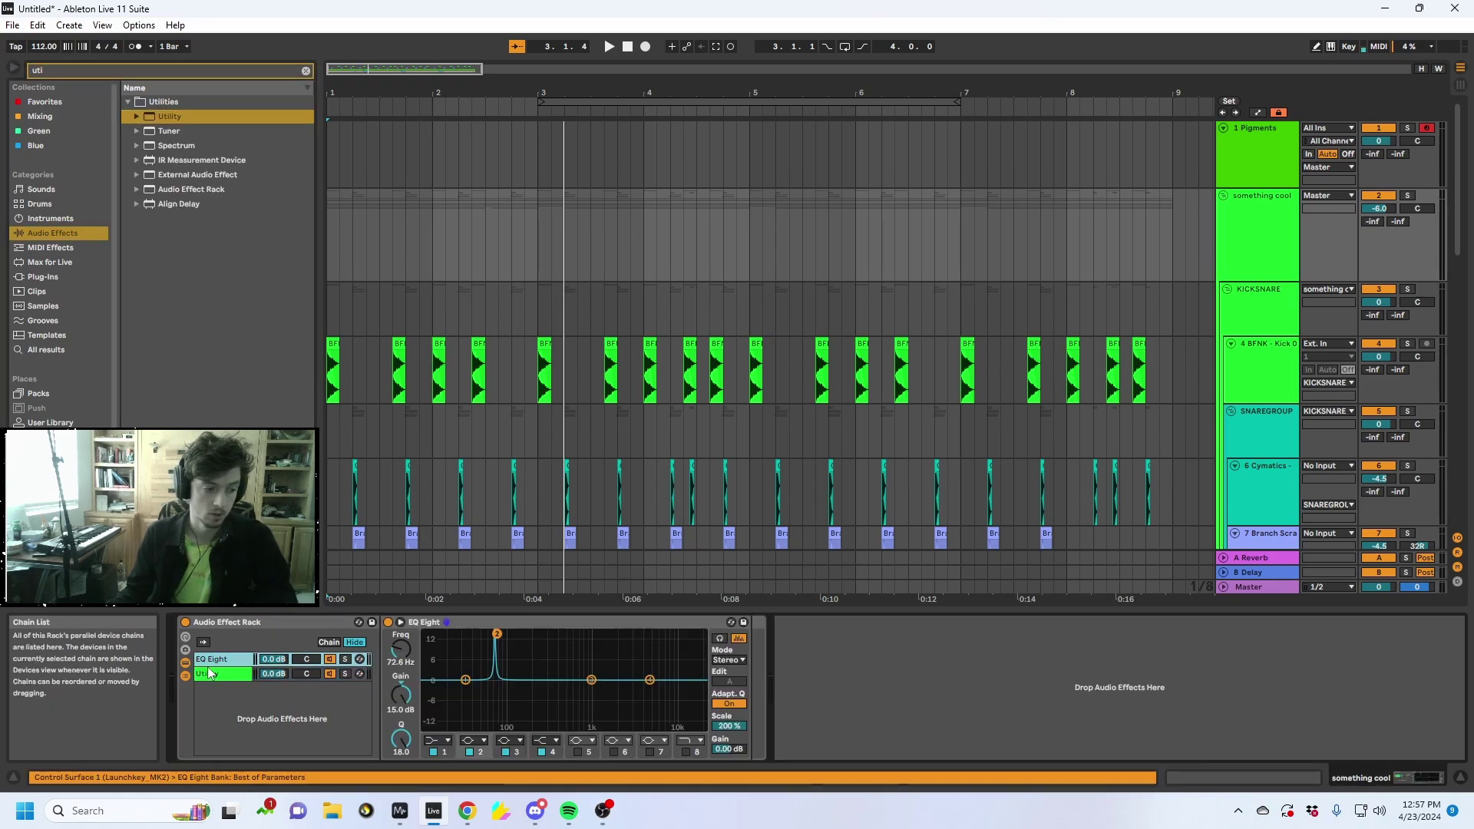
Lower EQ Eight's band 2 frequency to about 60 Hz during playback of the drums
key("space")
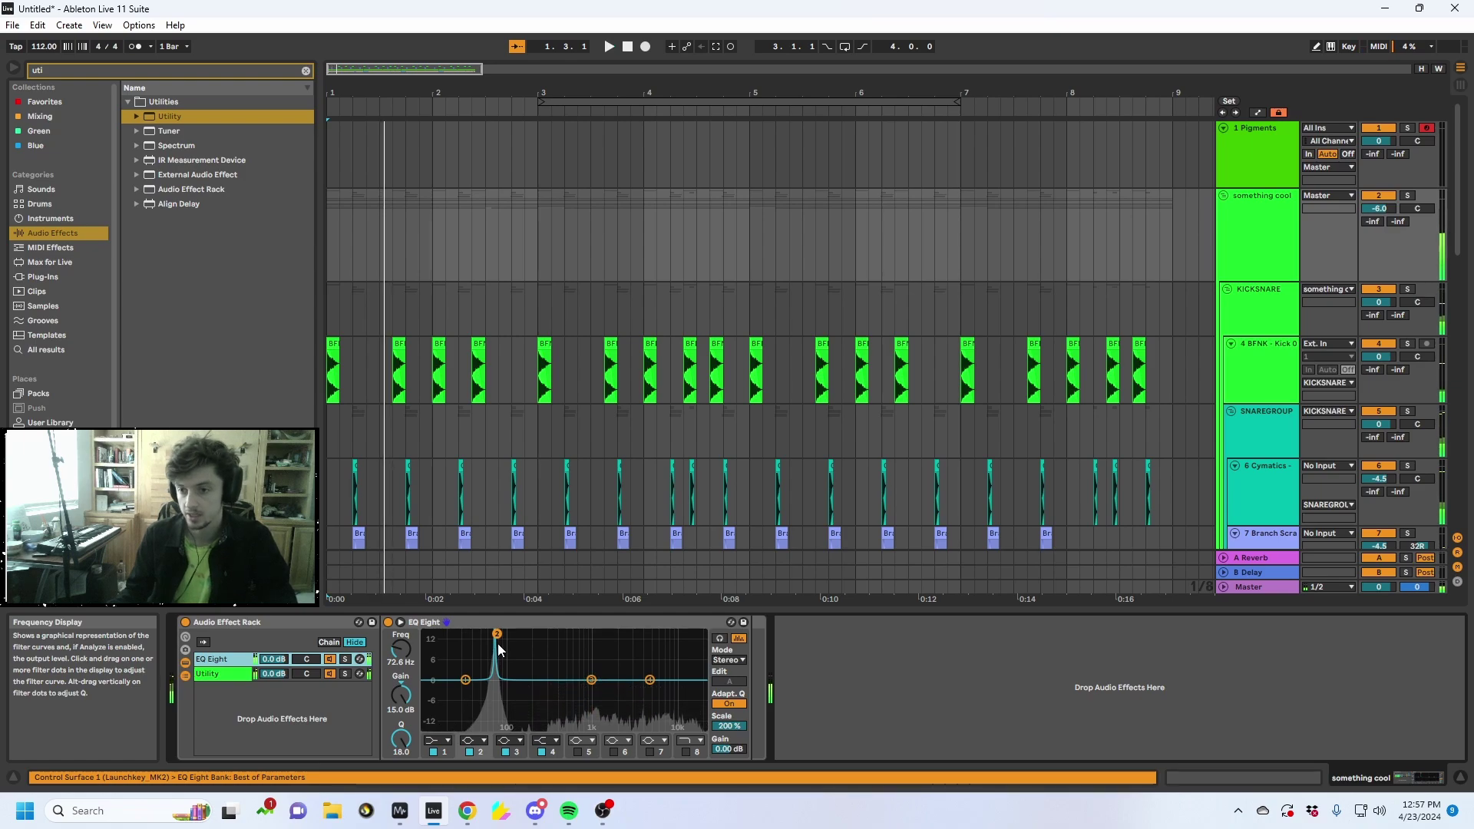
mouse_move(498, 644)
left_mouse_down()
mouse_move(473, 644)
mouse_move(520, 643)
mouse_move(490, 634)
left_mouse_up()
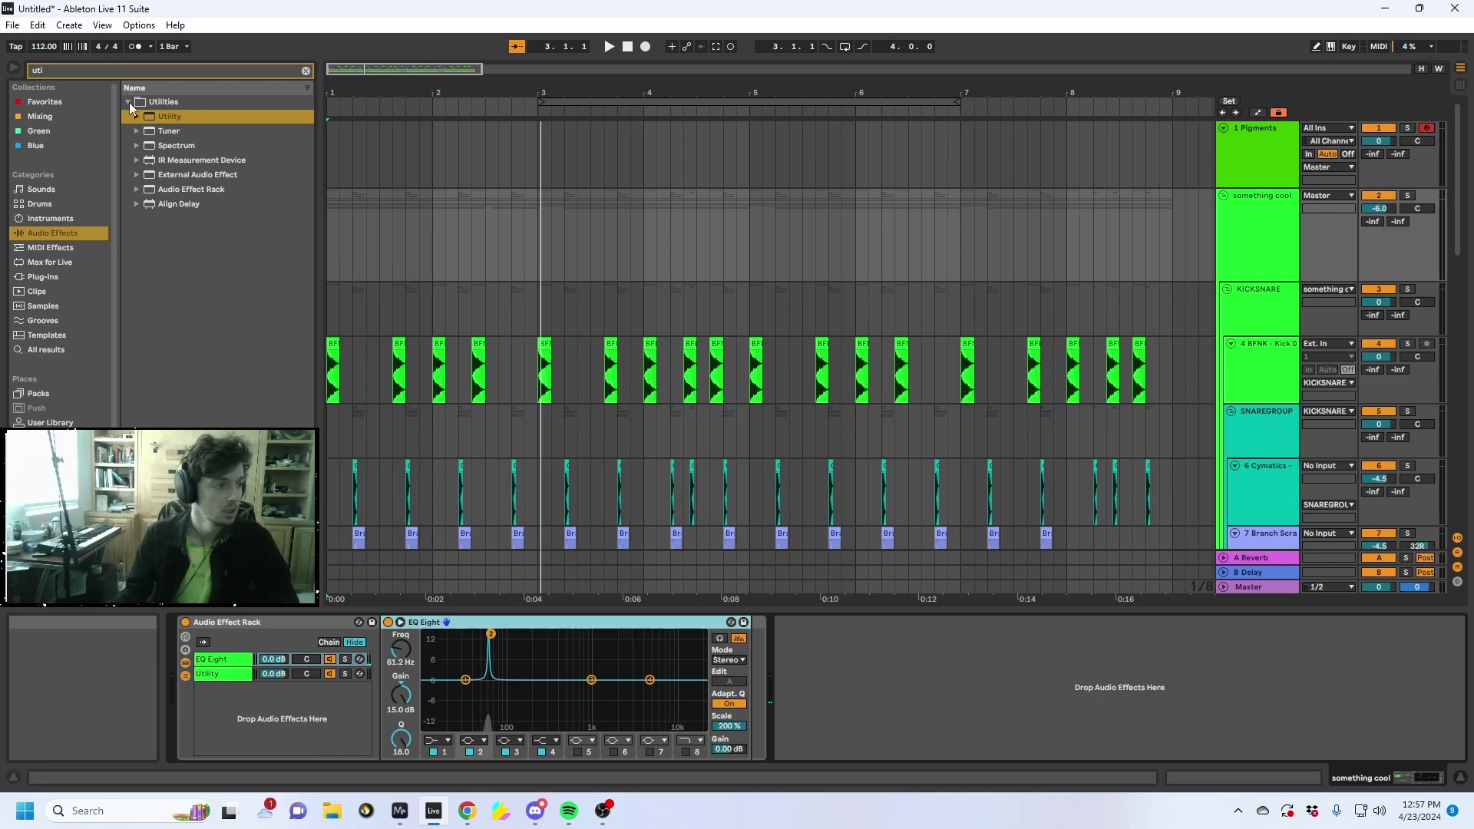
key("space")
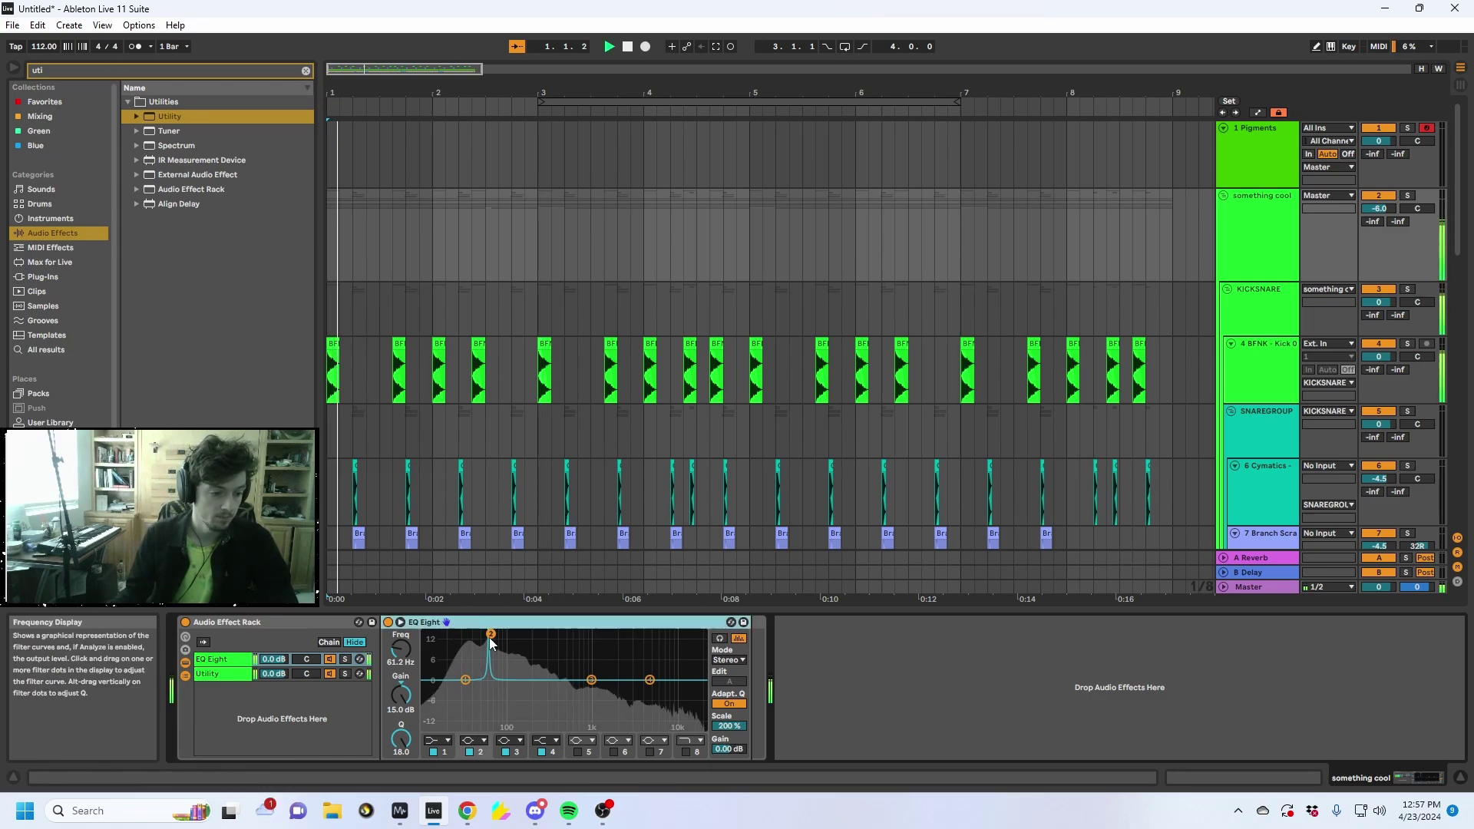
mouse_move(490, 637)
left_mouse_down()
mouse_move(511, 634)
mouse_move(490, 634)
left_mouse_up()
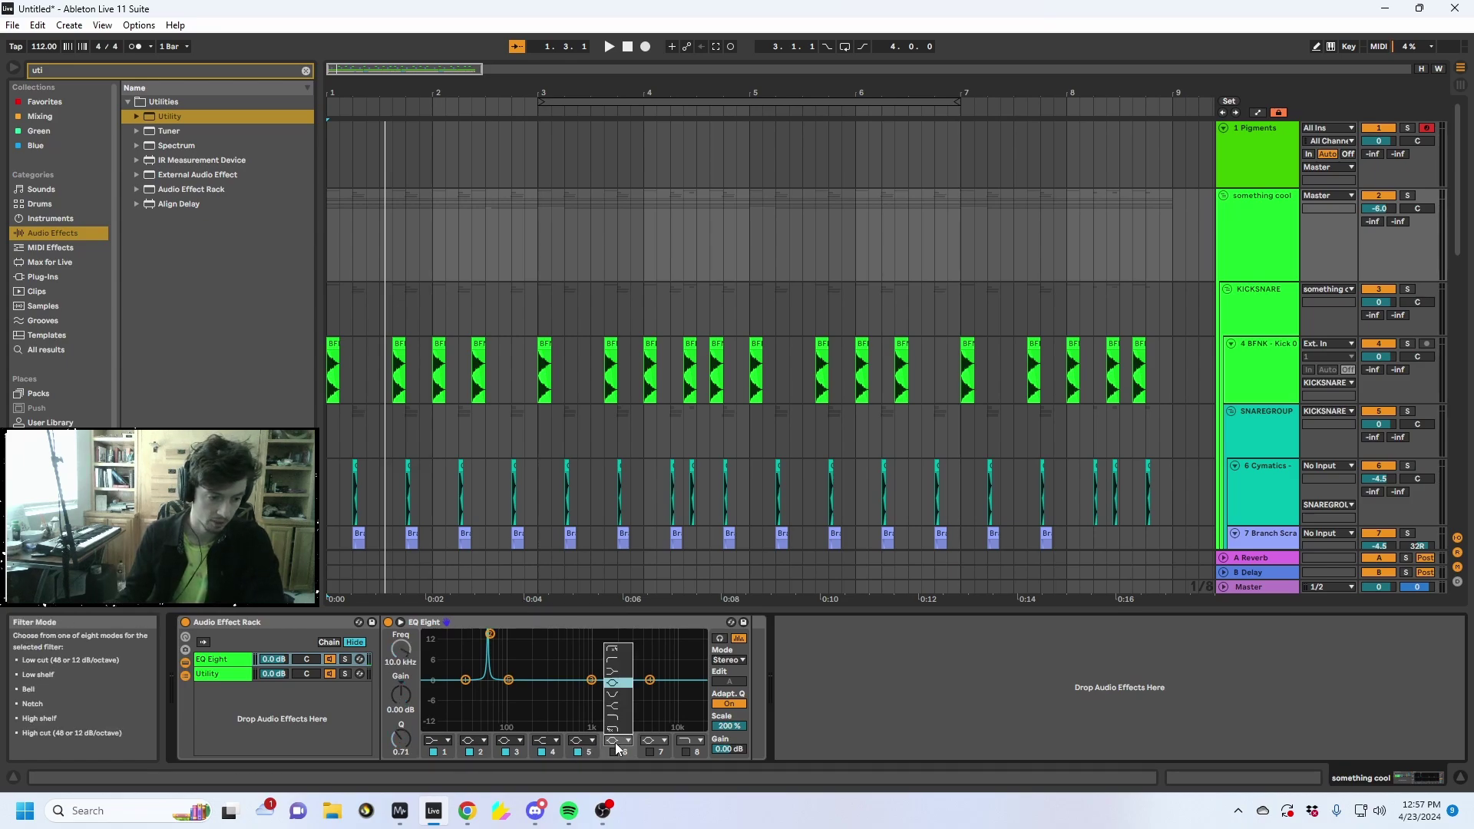
Activate EQ Eight's remaining bands 5 to 8 and switch all eight bands to the bell filter shape
left_click(650, 753)
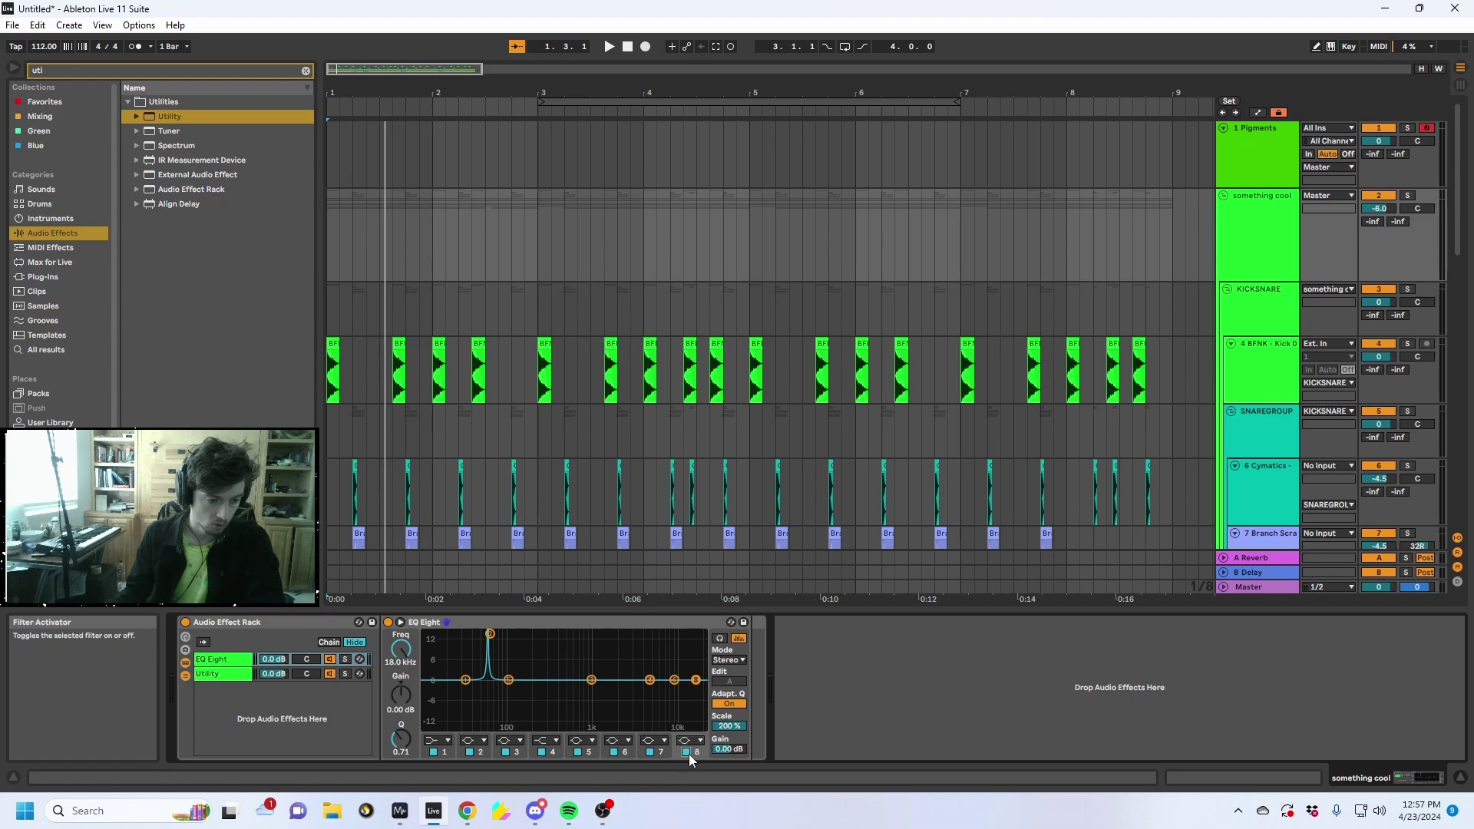
left_click(442, 688)
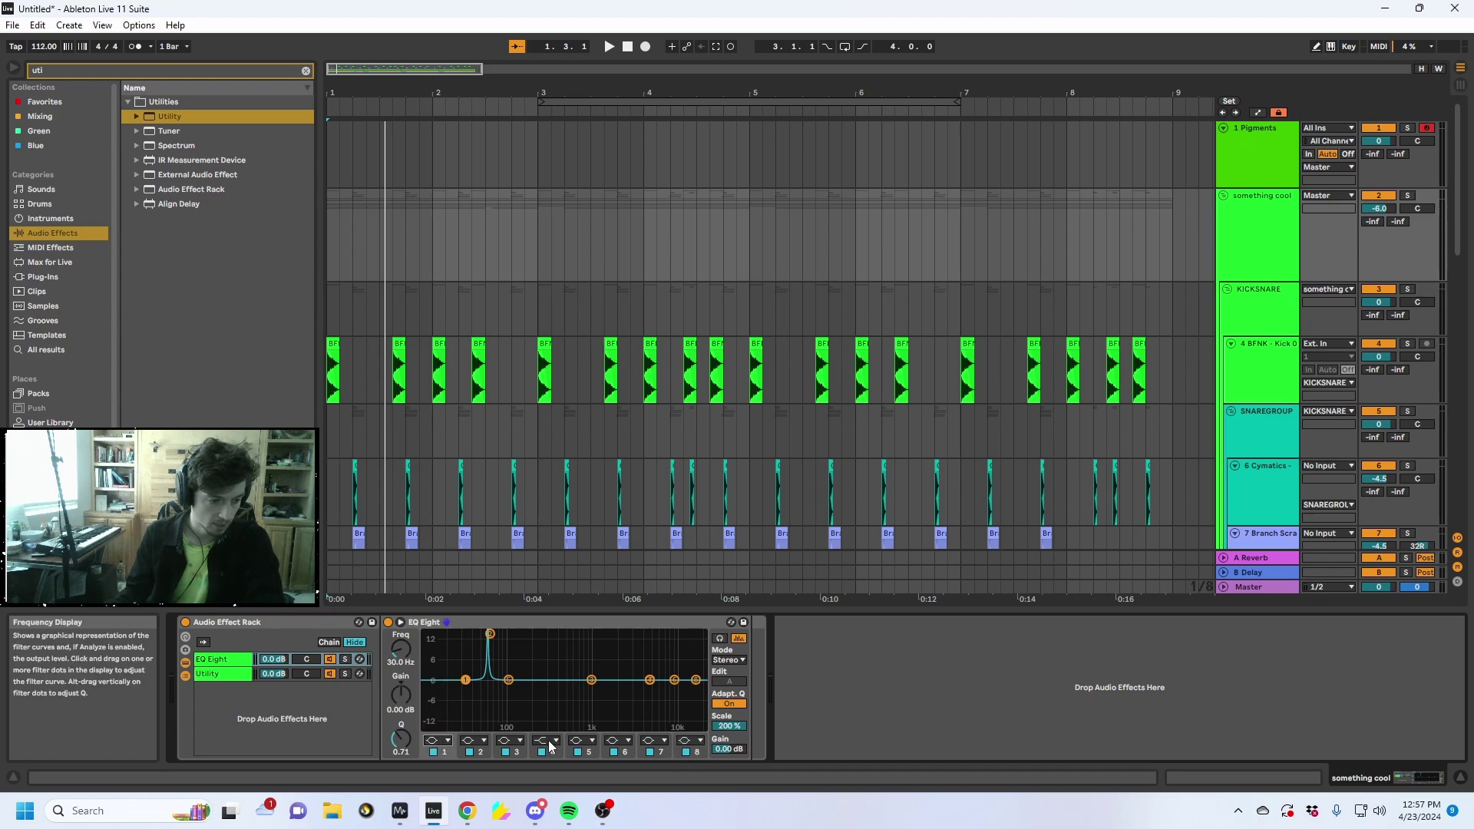
left_click(547, 741)
Expand EQ Eight's full controls and set every band's gain to 15 dB and Q to 18
left_click(400, 622)
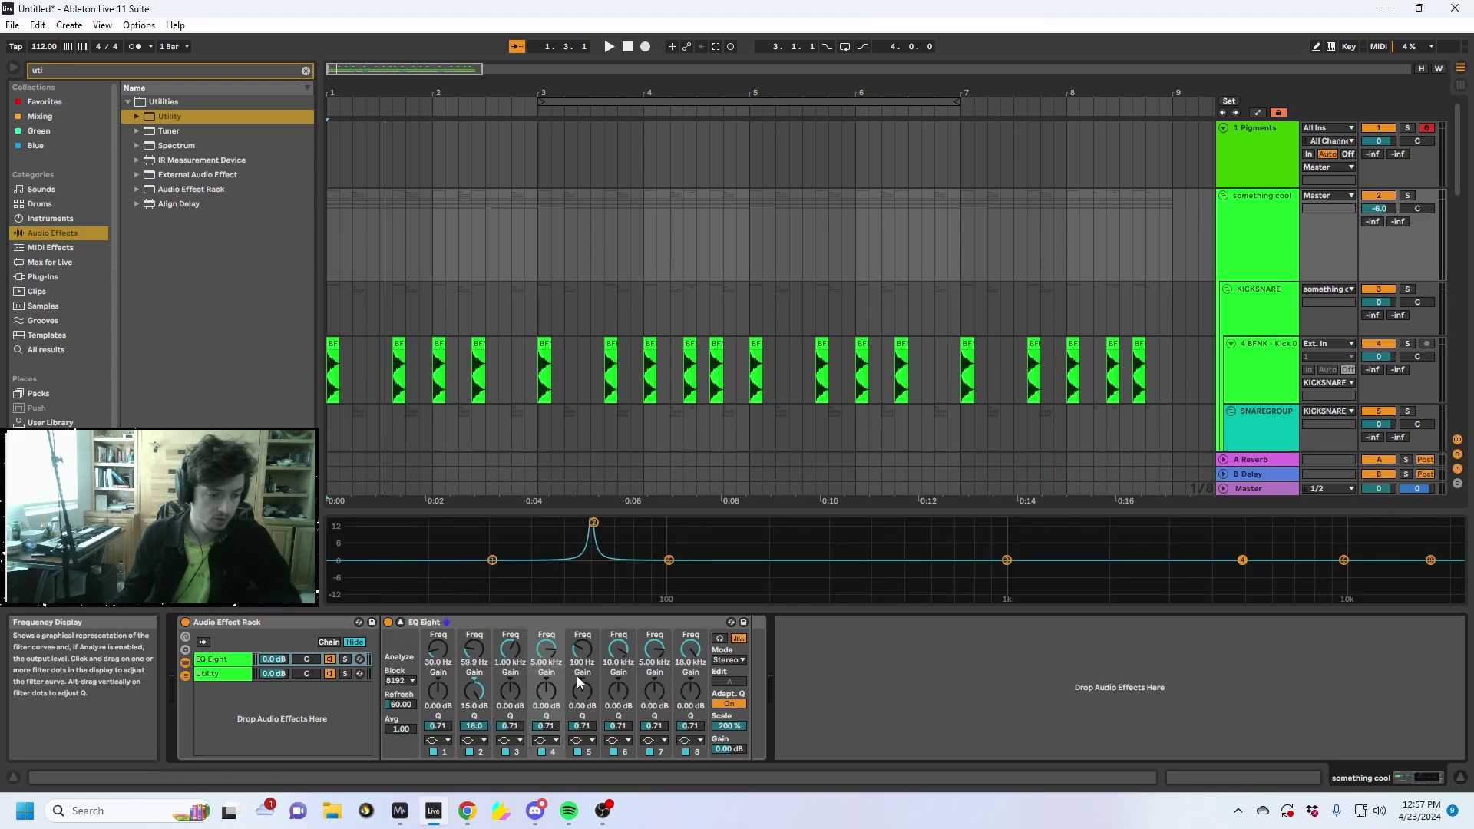
left_click(515, 726)
left_click_drag(510, 690, 511, 652)
left_click_drag(547, 690, 691, 653)
left_click_drag(655, 725, 582, 688)
left_click_drag(546, 726, 546, 688)
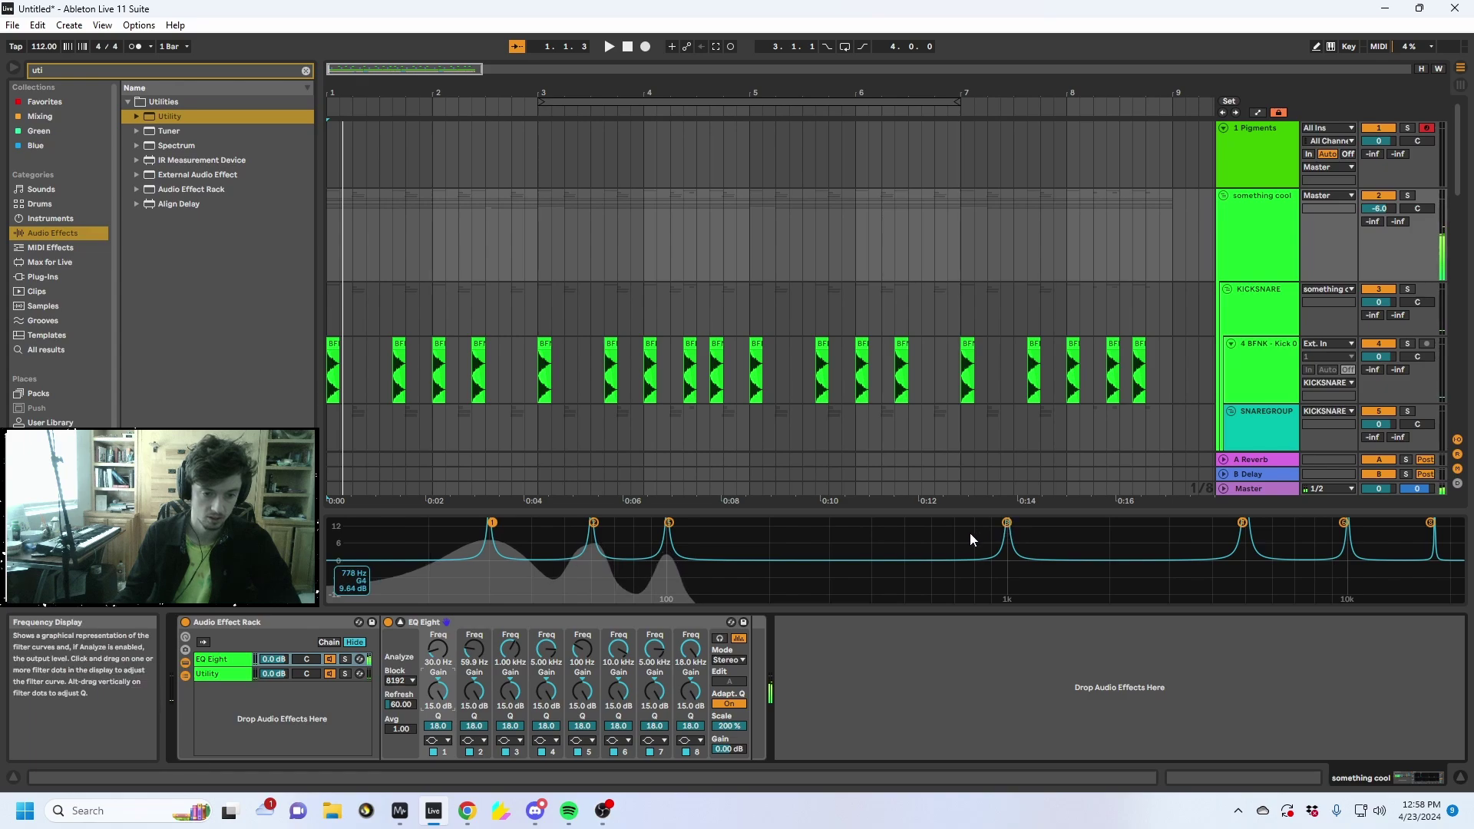
Pull the upper EQ bands down to between 40.9 and 736 Hz, and lower the drum group's volume to -28 dB during playback
left_click_drag(970, 540, 1448, 519)
left_click_drag(1243, 523, 773, 523)
key("space")
left_click_drag(1379, 208, 1379, 264)
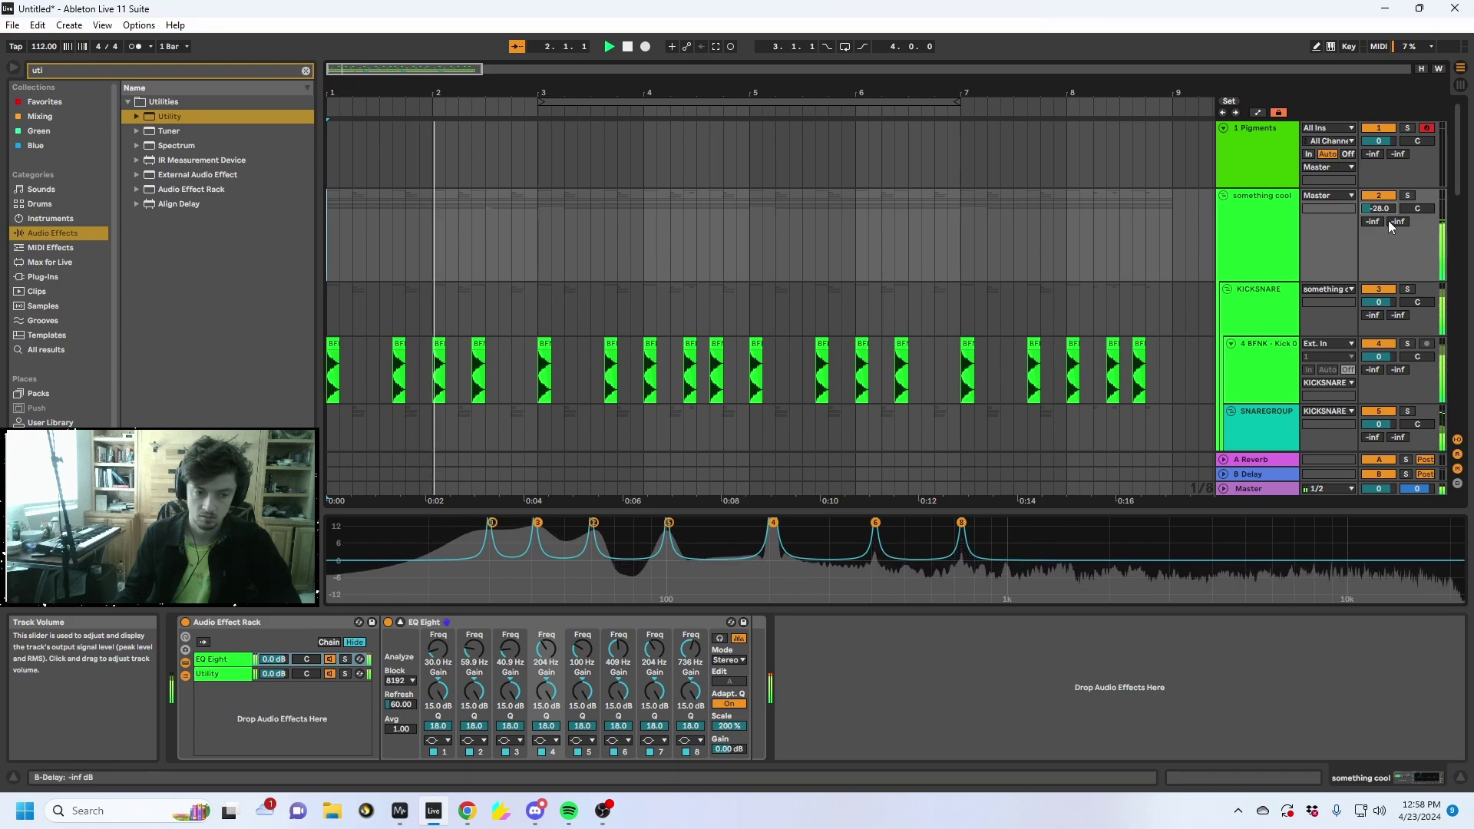
Set EQ Eight's Scale to 162% and shift all bands up together until band 1 reaches 118 Hz
mouse_move(738, 732)
left_mouse_down()
mouse_move(738, 768)
mouse_move(738, 734)
left_mouse_up()
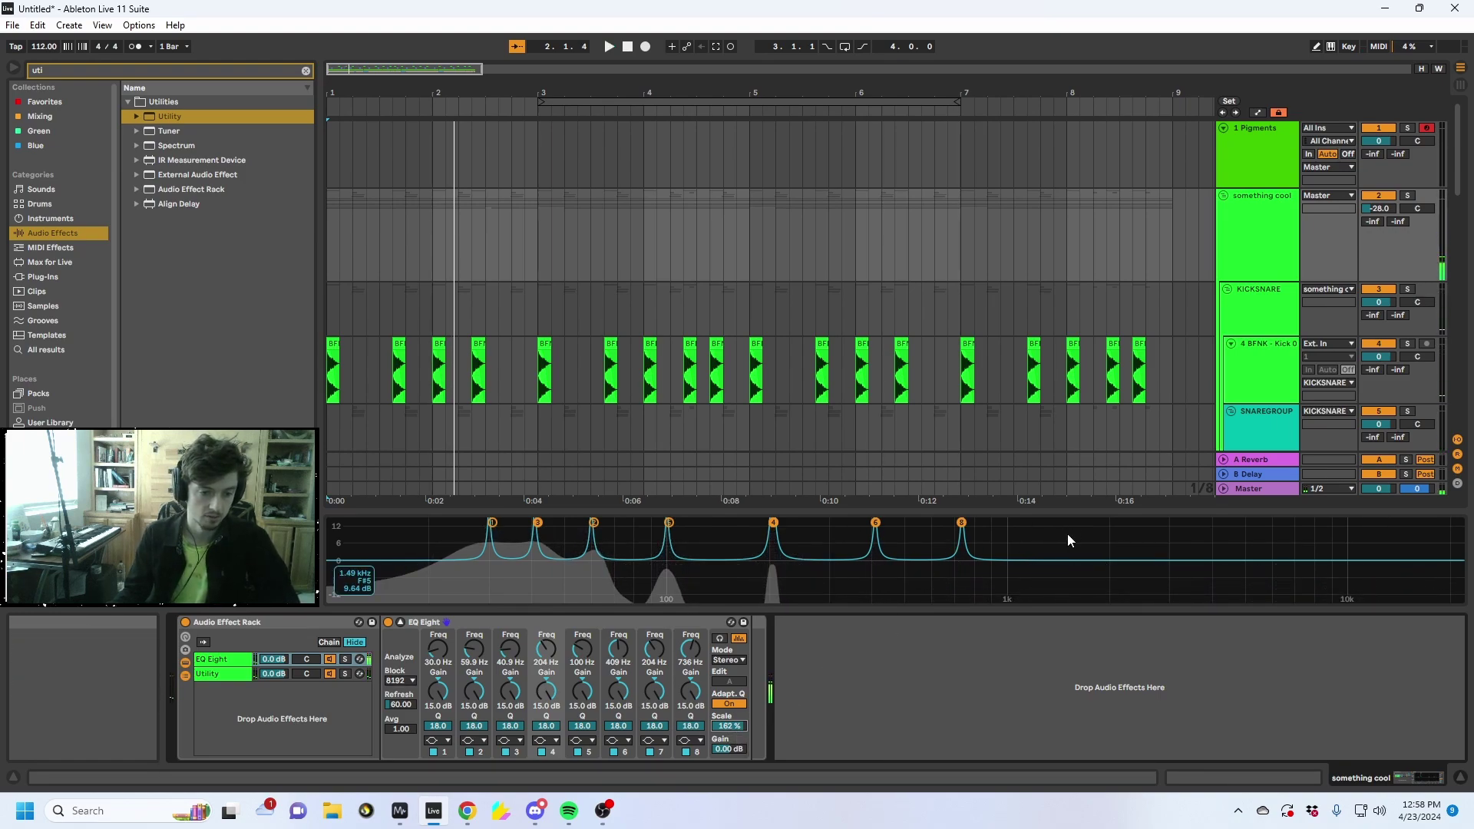
left_click_drag(1068, 540, 464, 468)
key("space")
left_click_drag(493, 522, 694, 523)
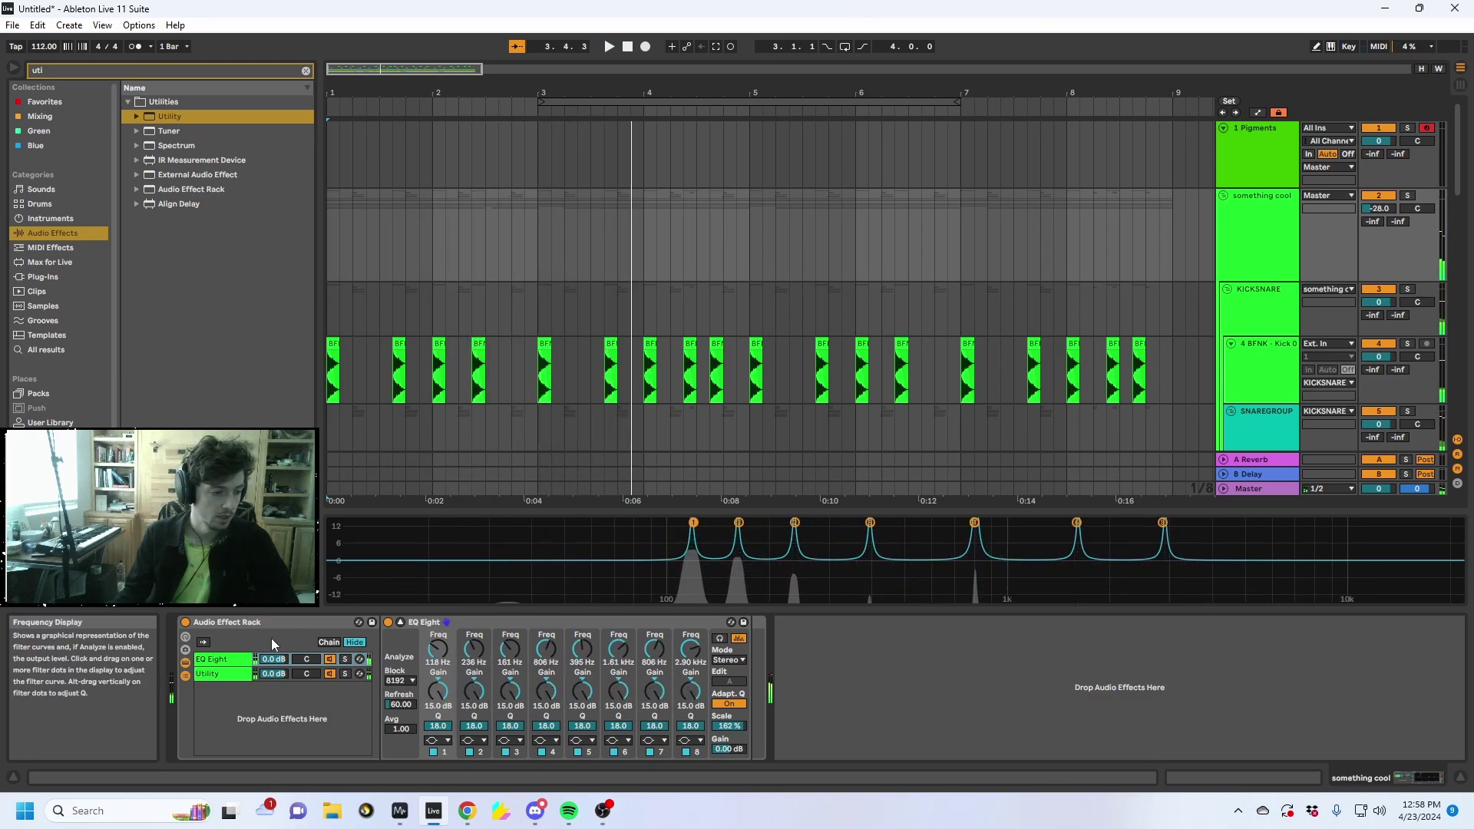
Show the rack's macros and map the frequencies of all eight EQ bands to Macro 1
left_click(185, 637)
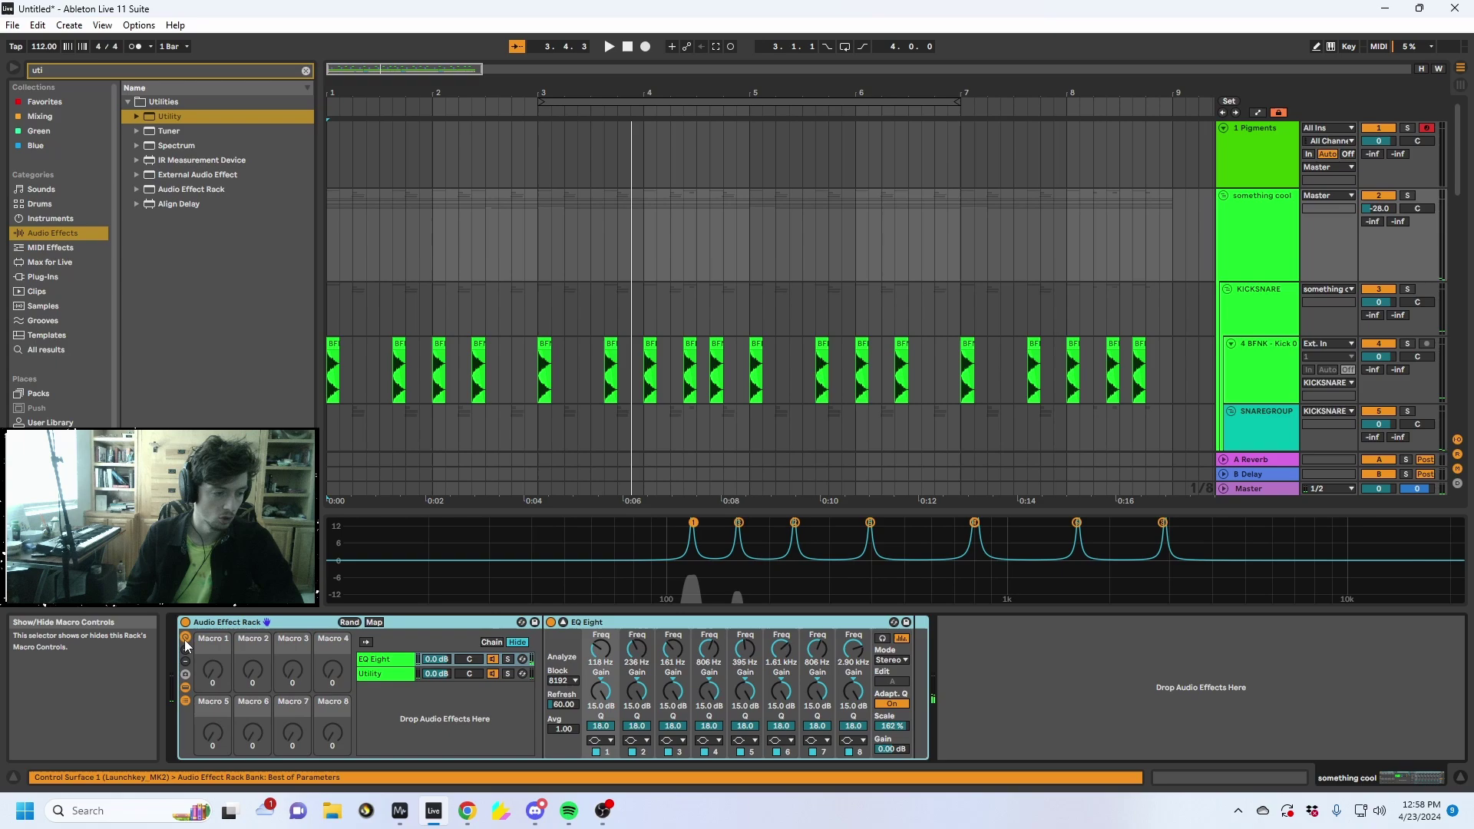
left_click(375, 622)
left_click(213, 684)
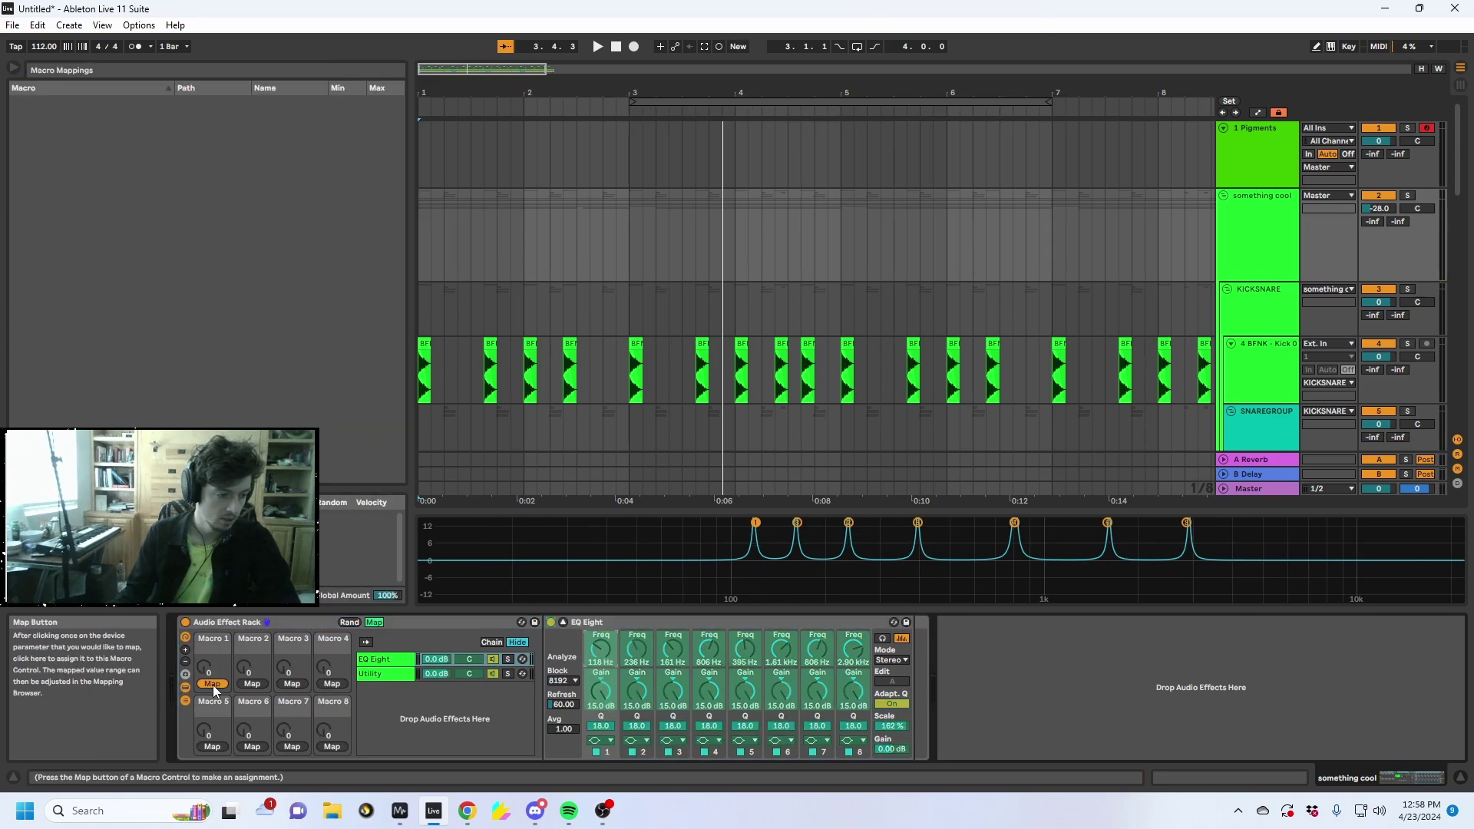
left_click(601, 649)
left_click(638, 649)
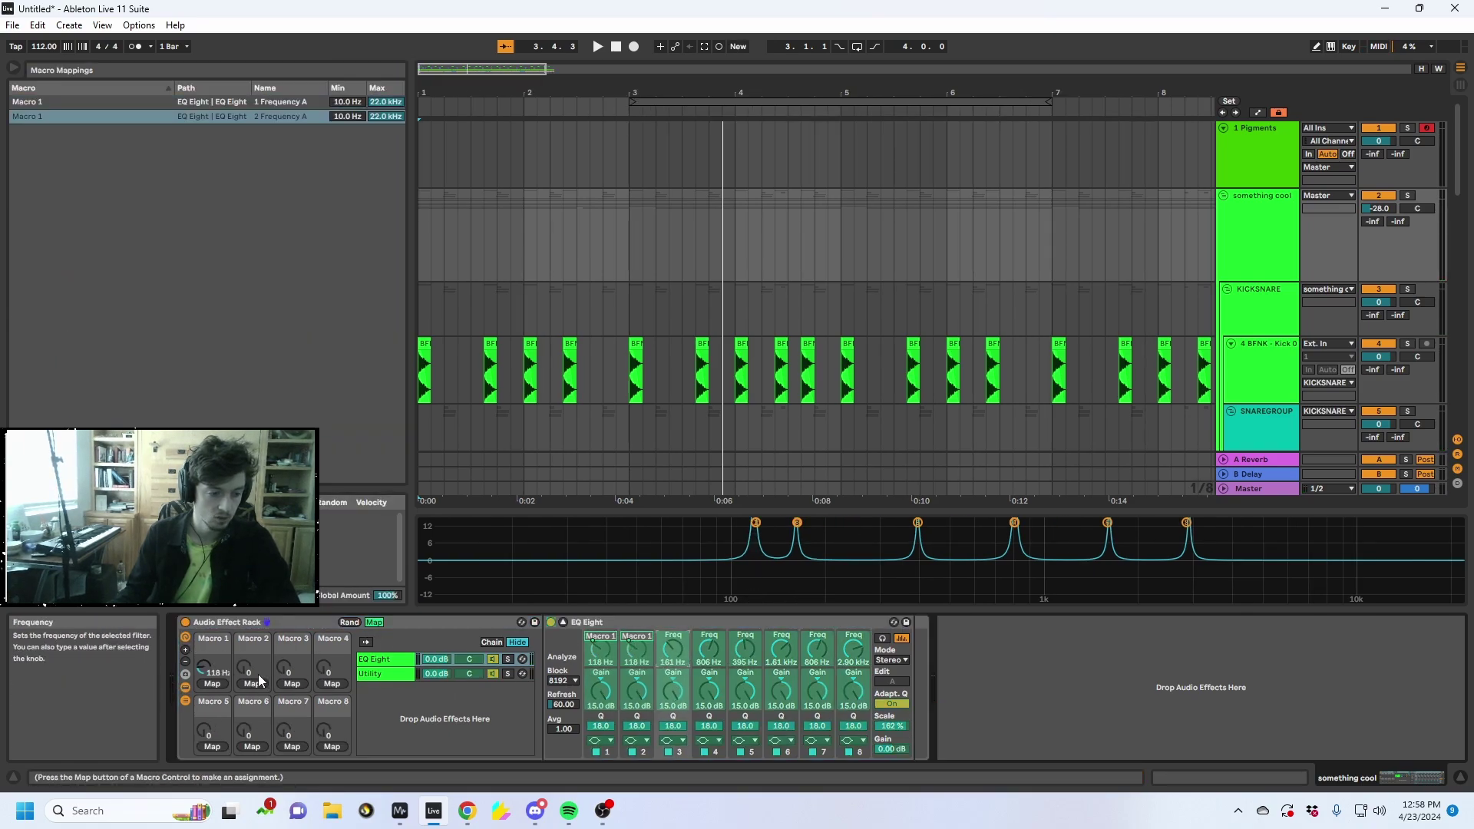
left_click(673, 649)
left_click(710, 649)
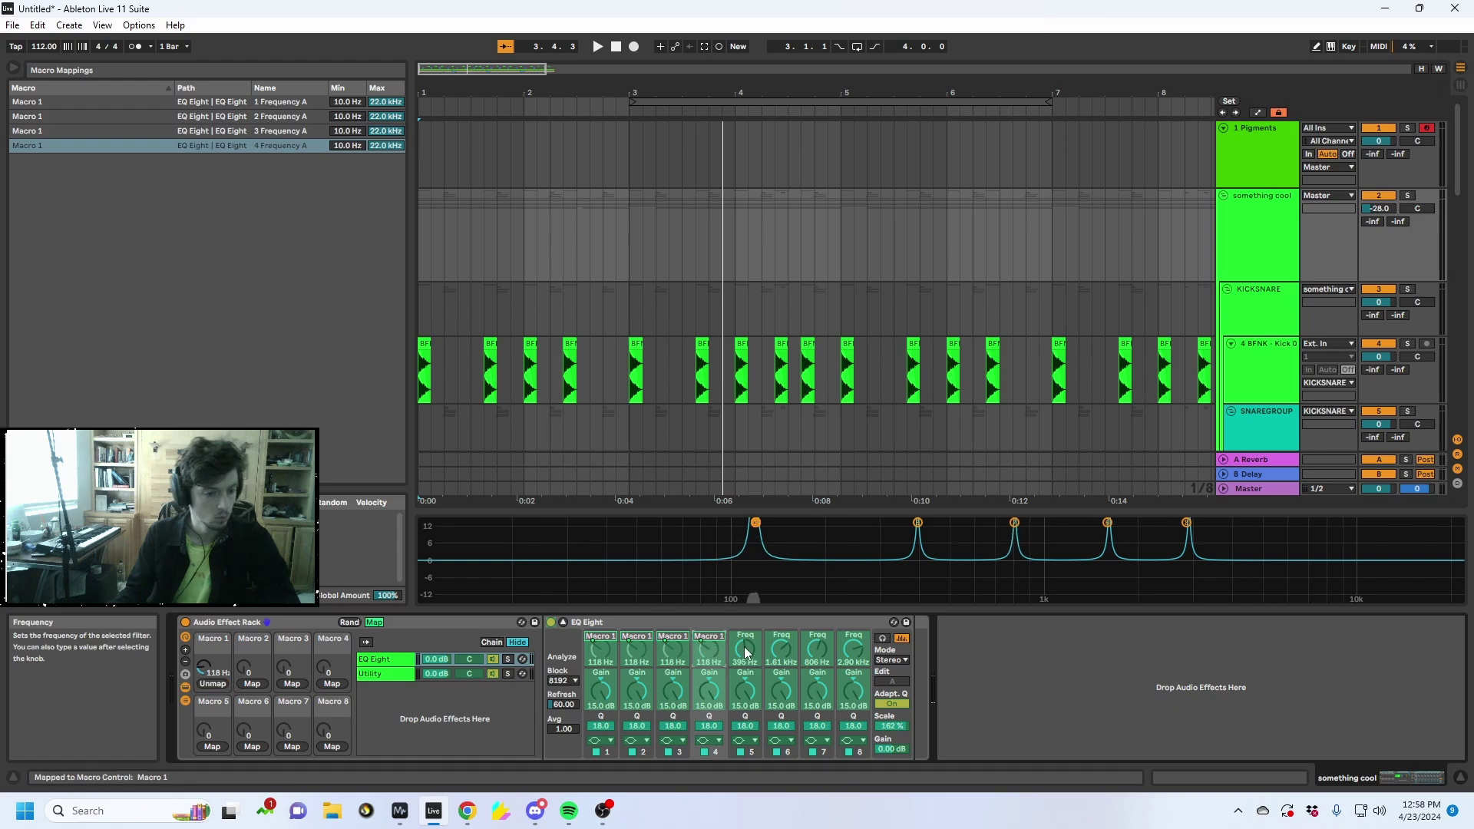
left_click(746, 649)
left_click(213, 683)
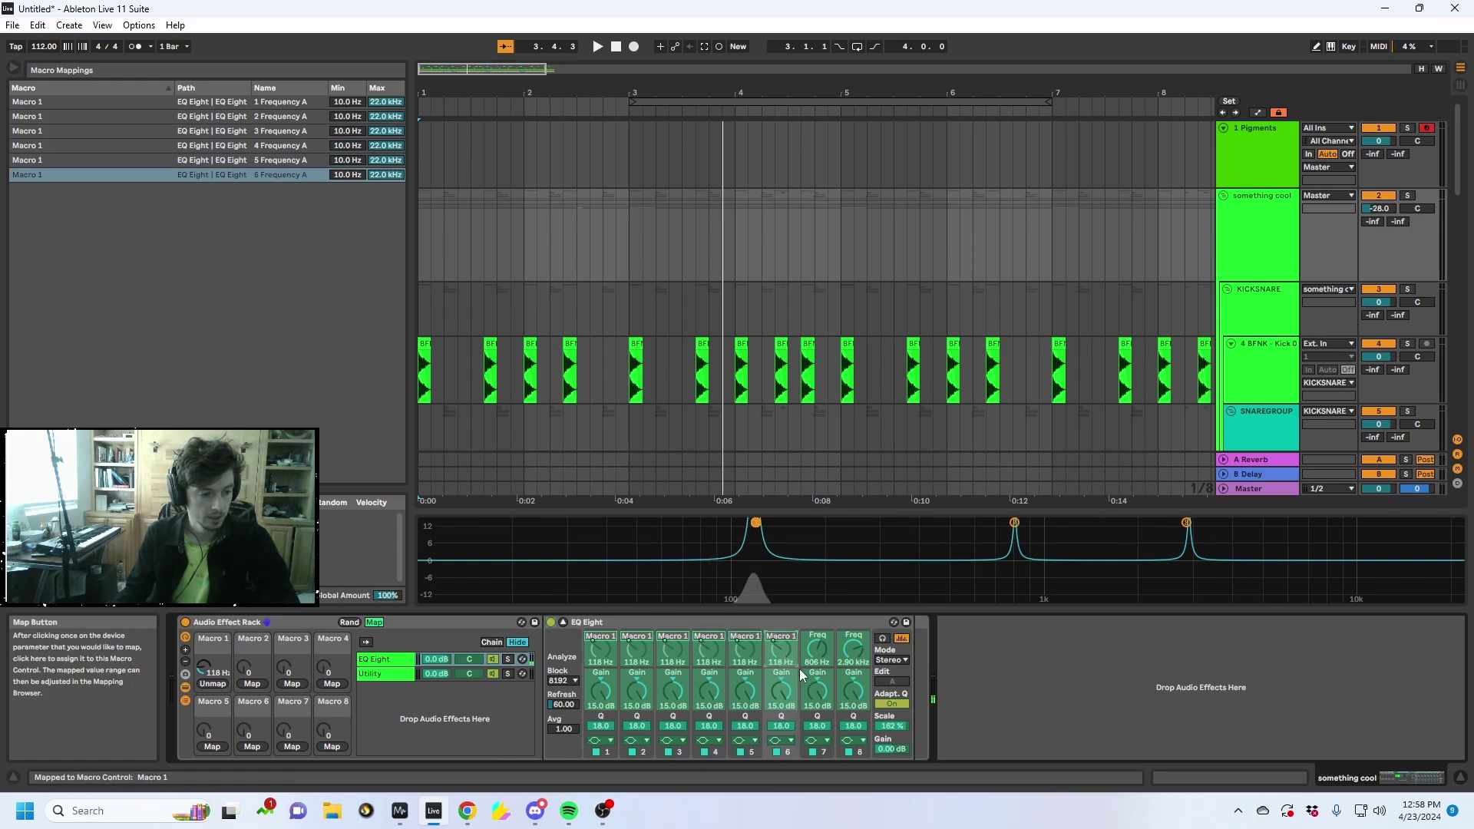
left_click(815, 651)
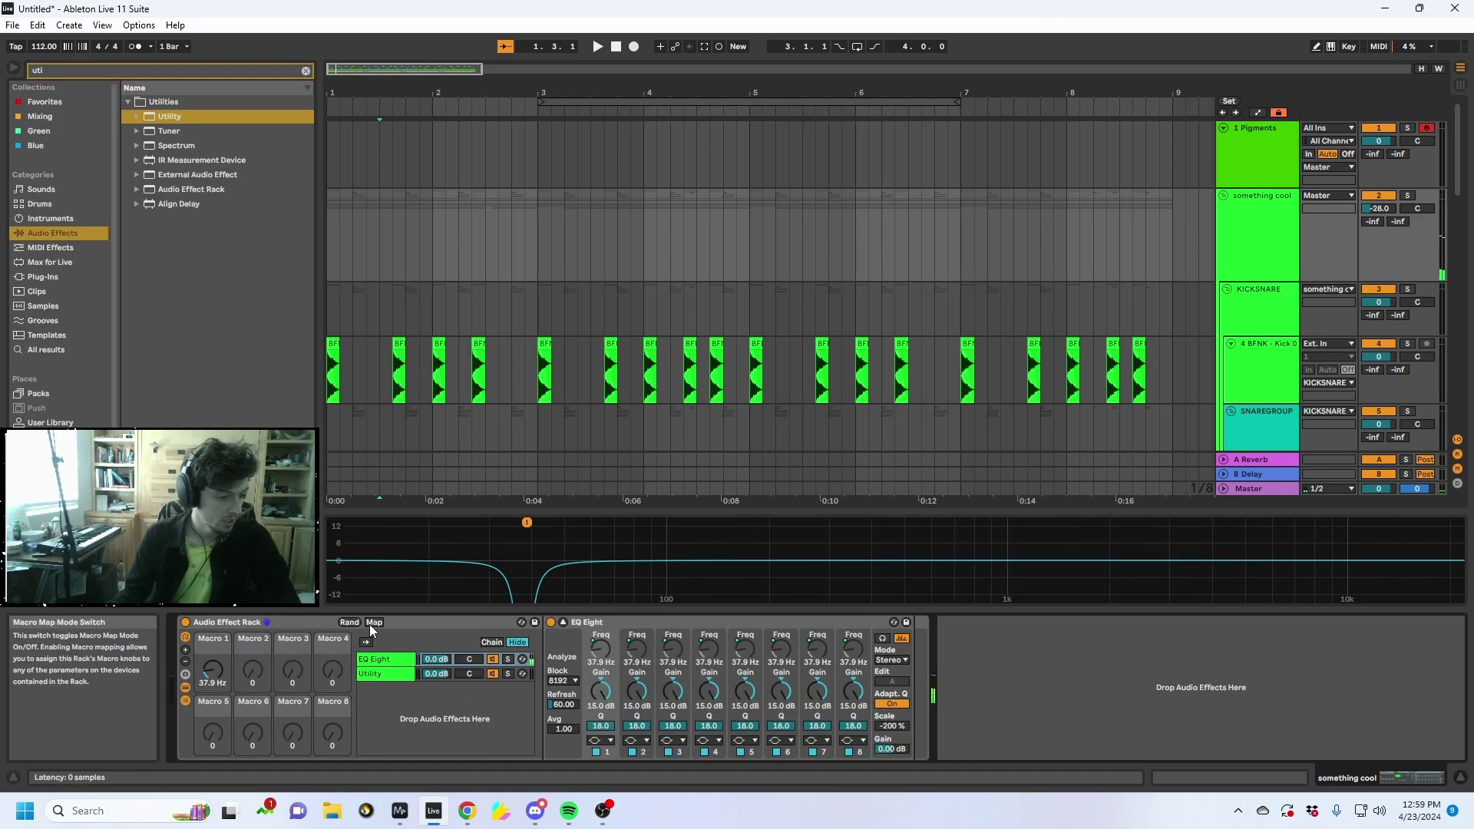
Set the Macro 1 frequency ranges to 10 Hz–2 kHz for band 1, 20 Hz–4 kHz for band 2 and 30 Hz–6 kHz for band 3
left_click(372, 624)
left_click(357, 102)
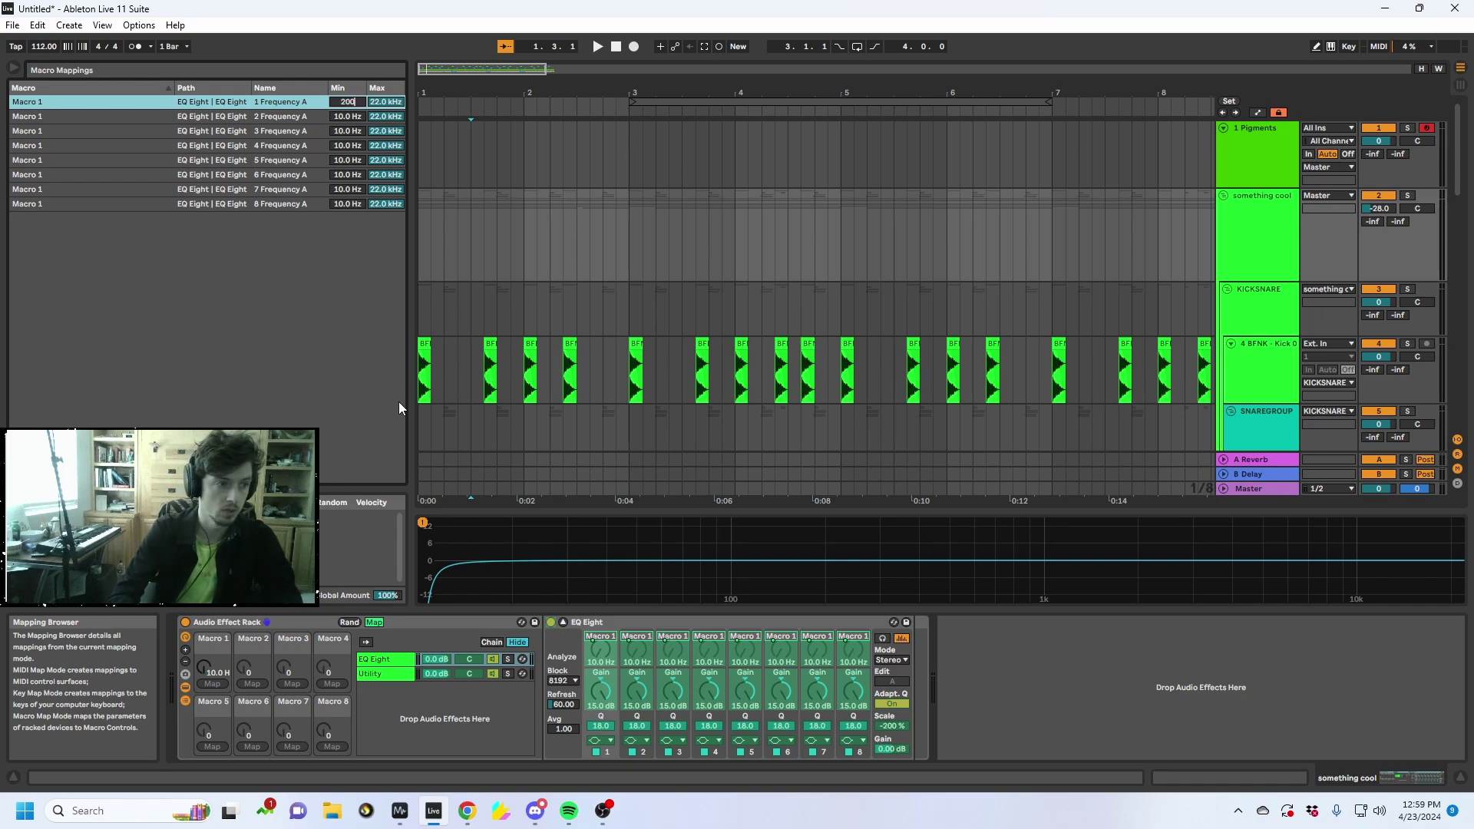
key("Escape")
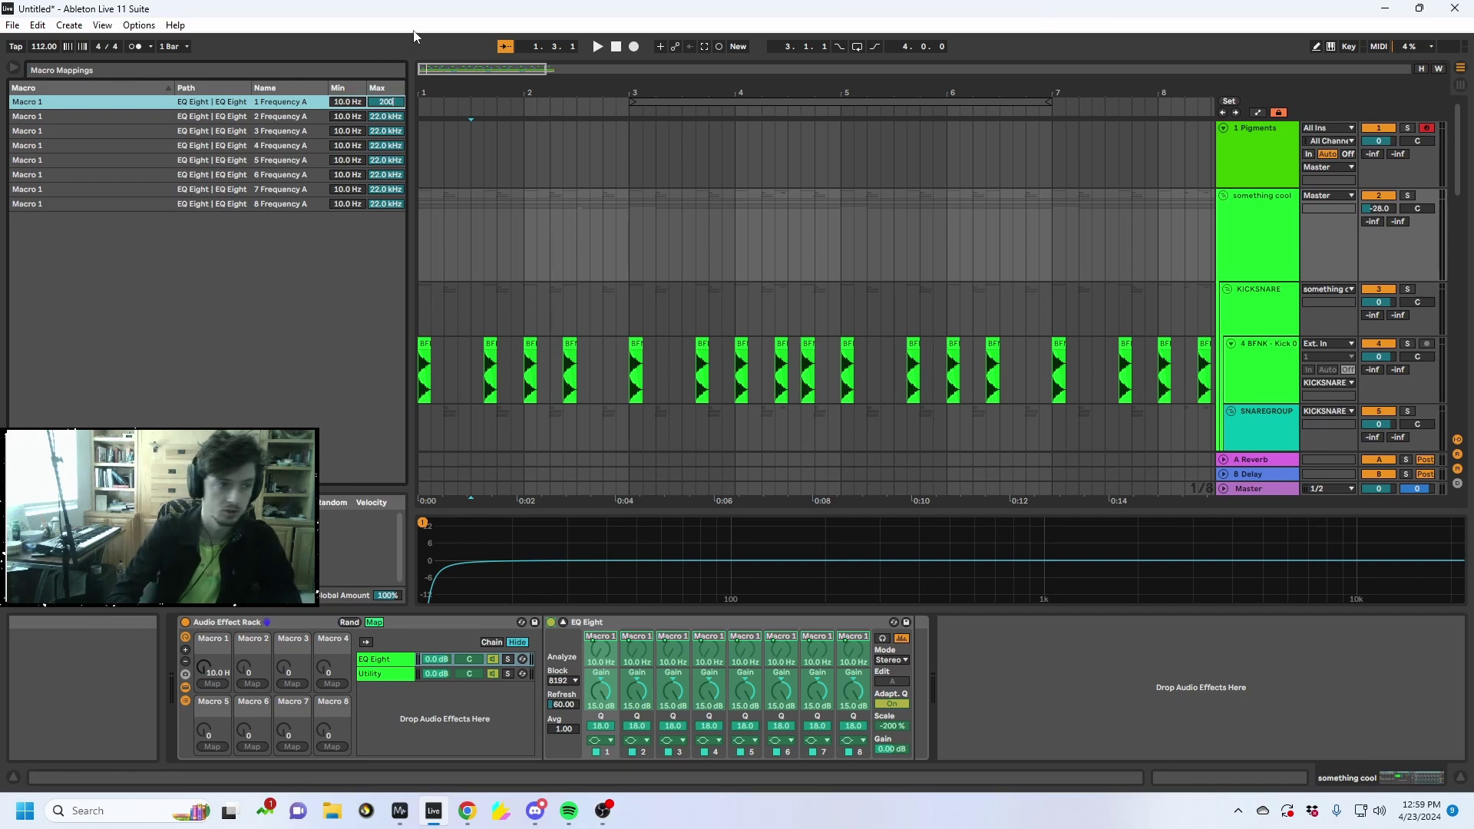
left_click(360, 116)
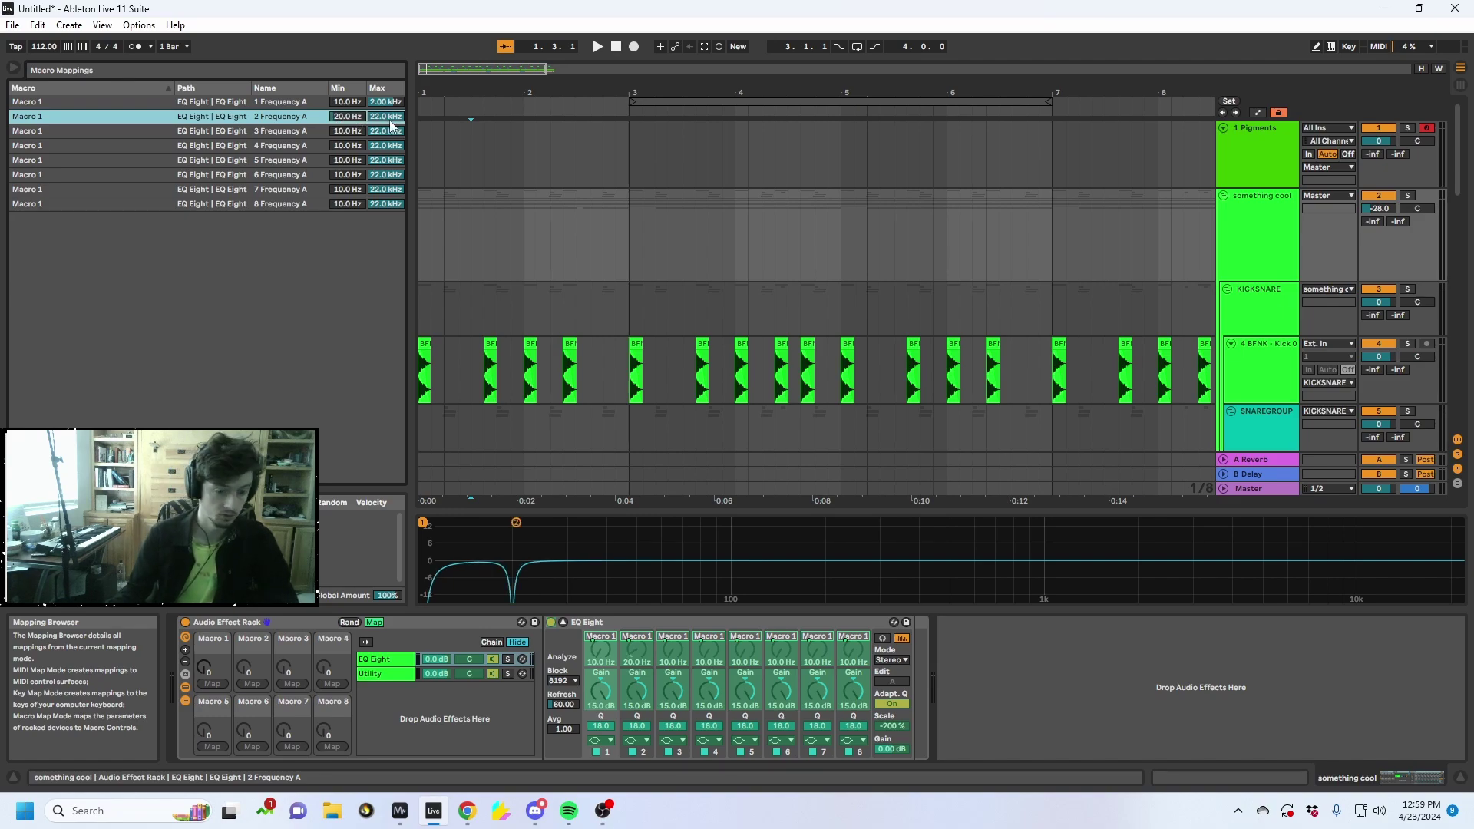
left_click(347, 131)
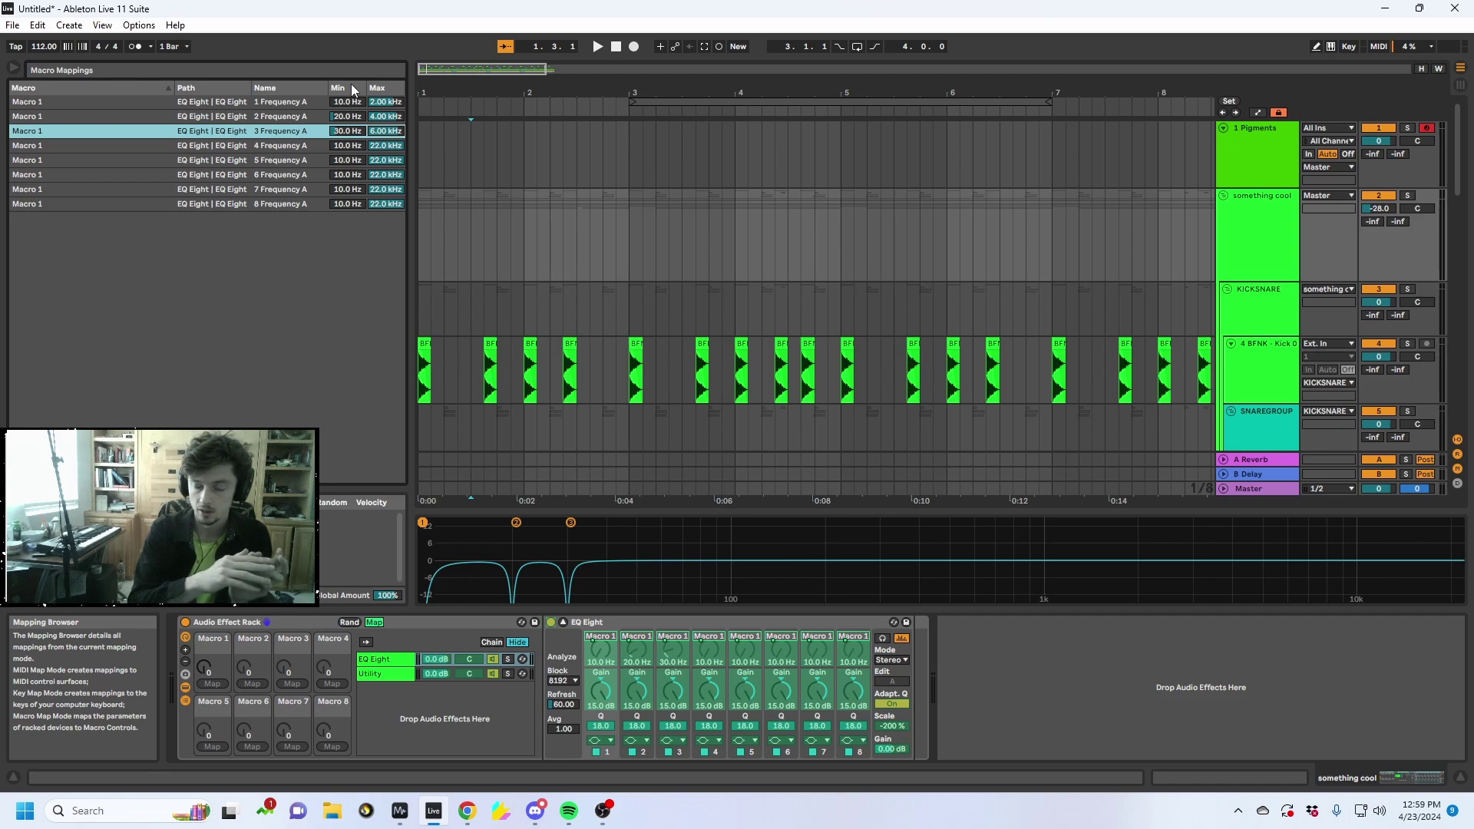
Set the Macro 1 minimums to 40 Hz for band 4 and 50 Hz for band 5, continue the harmonic spacing through band 8, and leave mapping mode
left_click(347, 146)
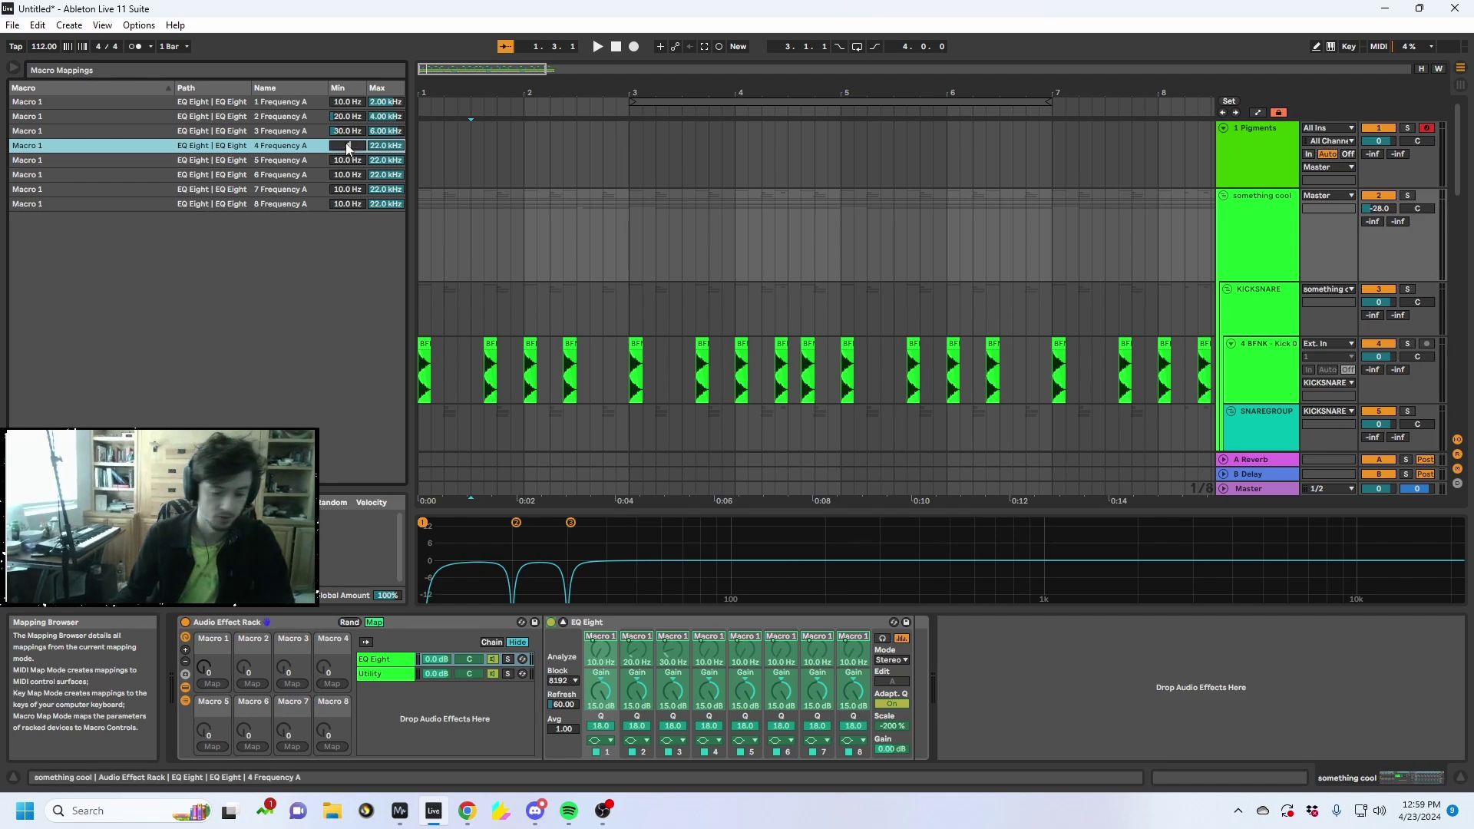
key("Return")
left_click(348, 161)
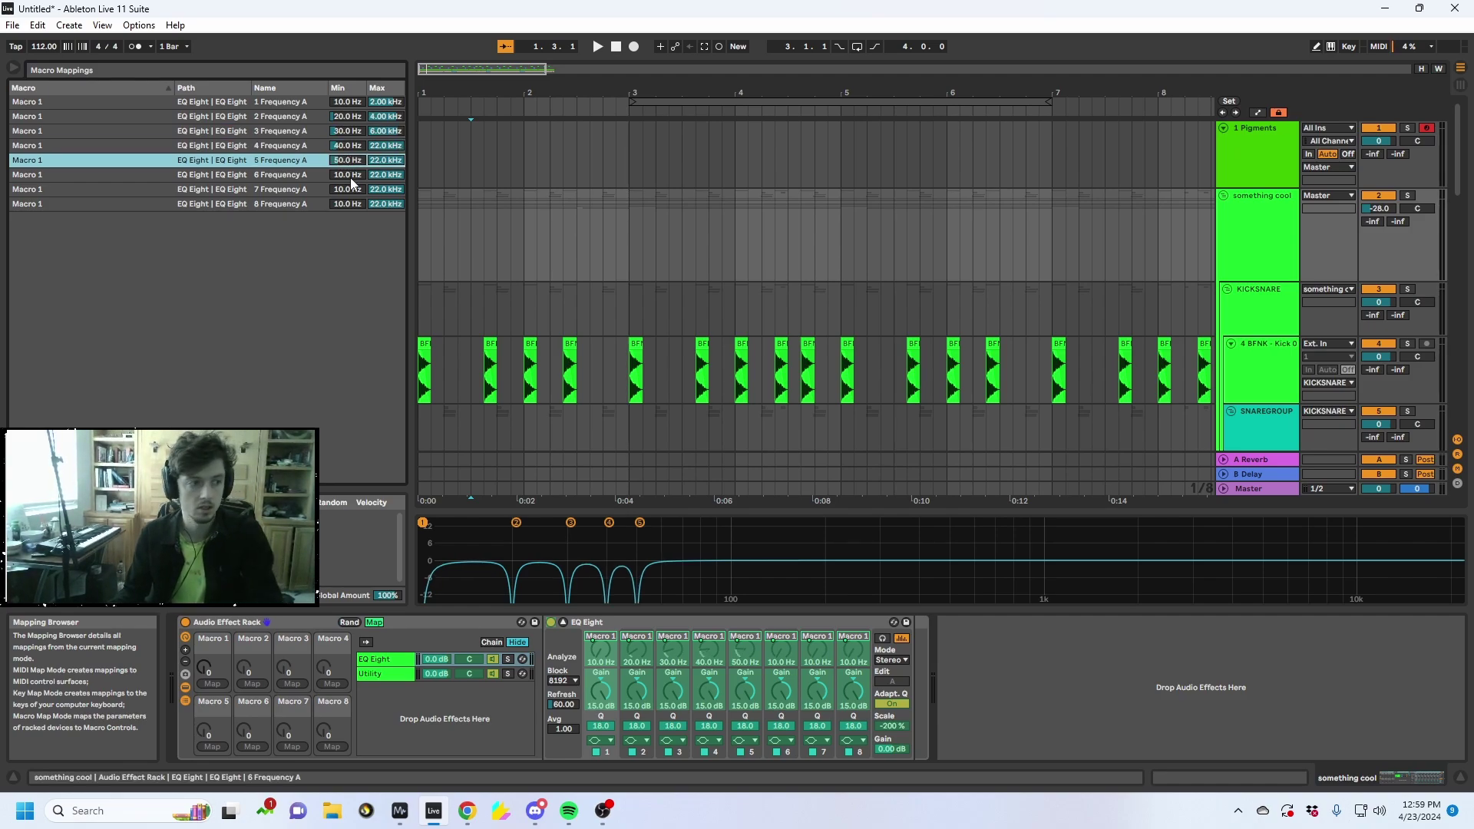
left_click(351, 178)
left_click(373, 622)
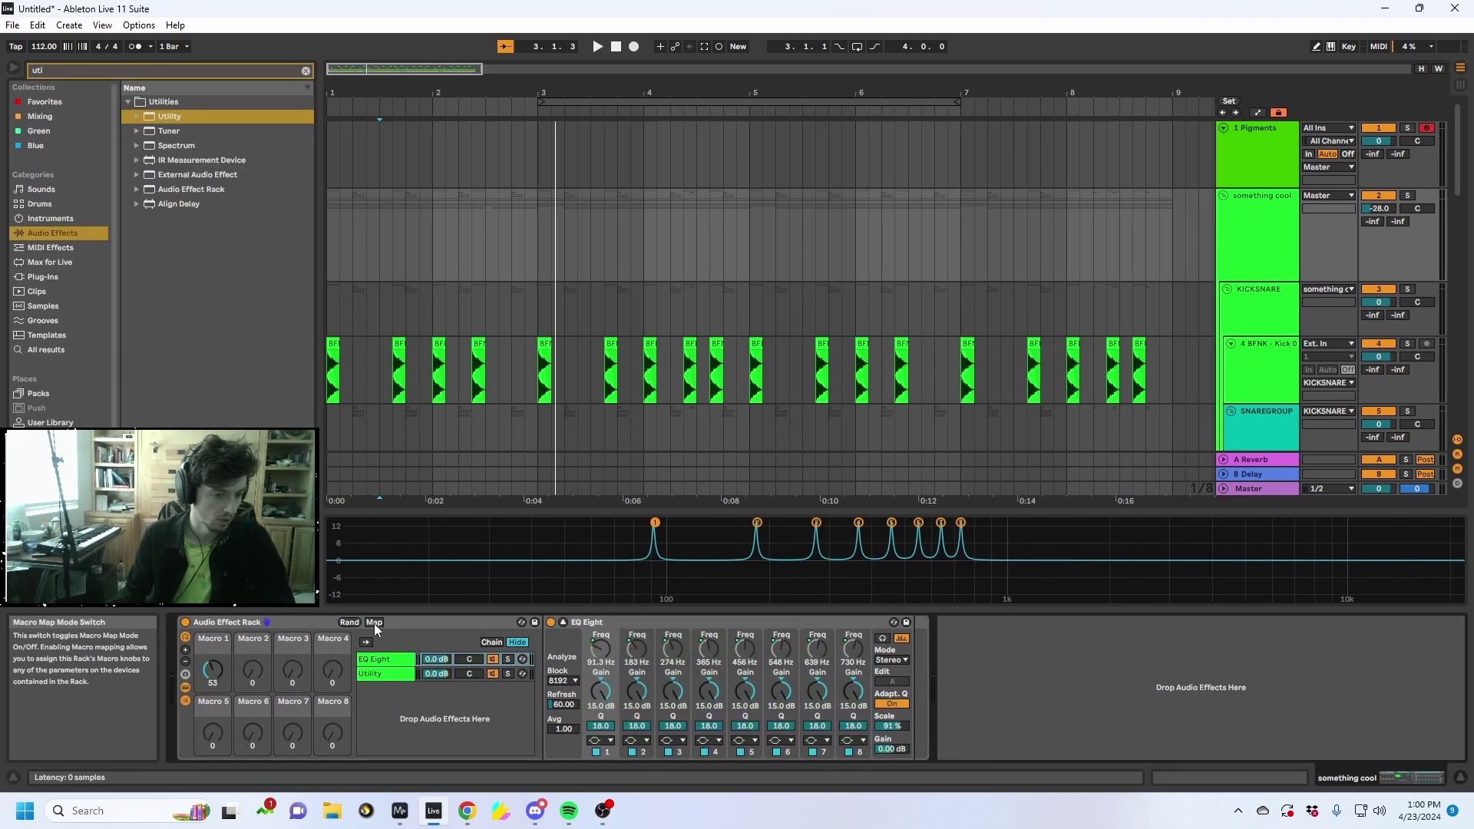
Audition Macro 1 during playback, settling it at 50, and raise EQ Eight's Scale to 161%
key("space")
mouse_move(218, 665)
left_mouse_down()
mouse_move(217, 627)
mouse_move(217, 662)
left_mouse_up()
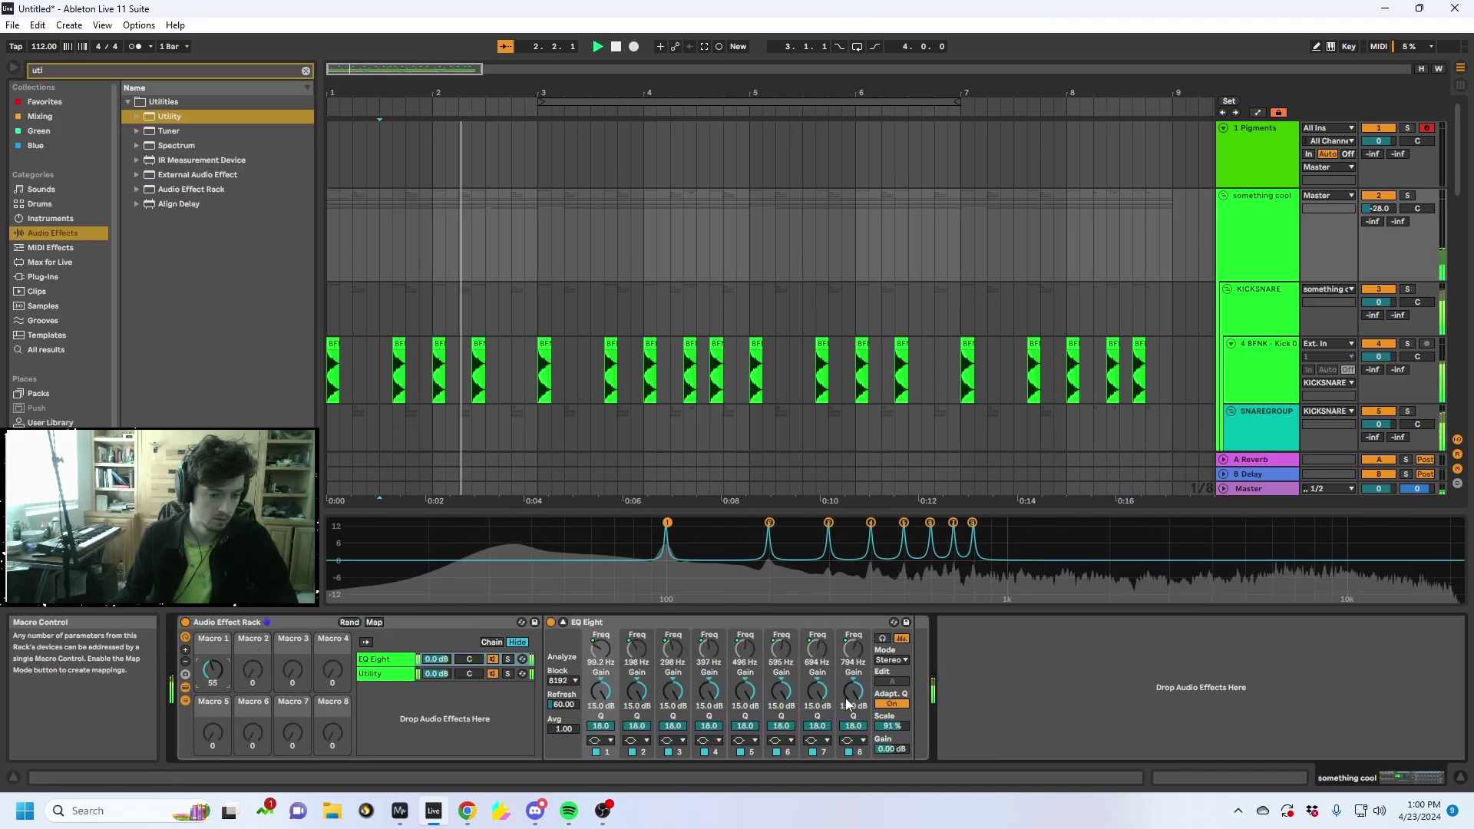
left_click_drag(891, 725, 891, 657)
left_click_drag(211, 674, 211, 676)
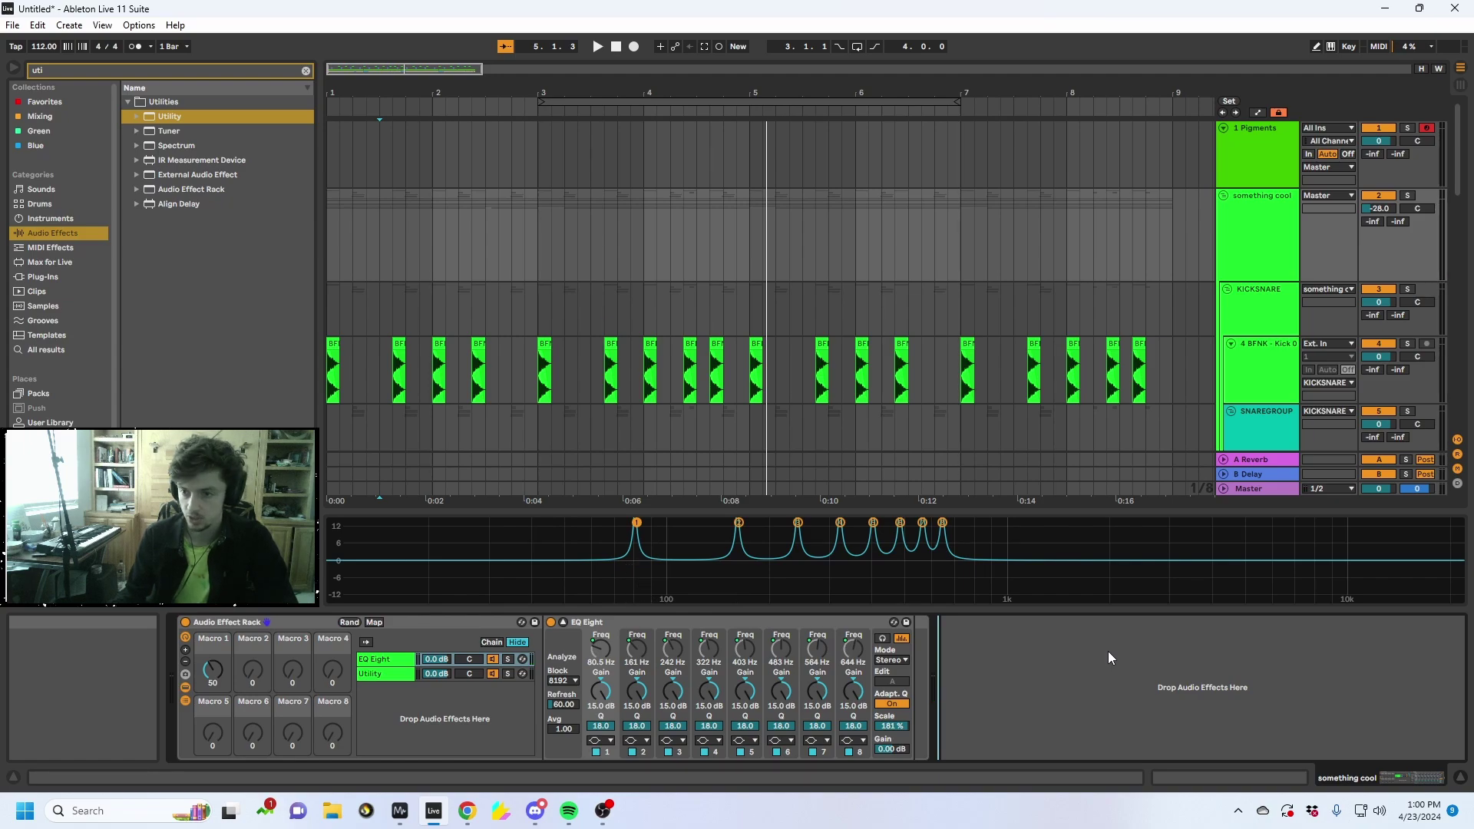
Find Resonators by searching for "resona", add it after the rack, and tune resonators II, III and IV to +7, +12 and +19 st
left_click(54, 70)
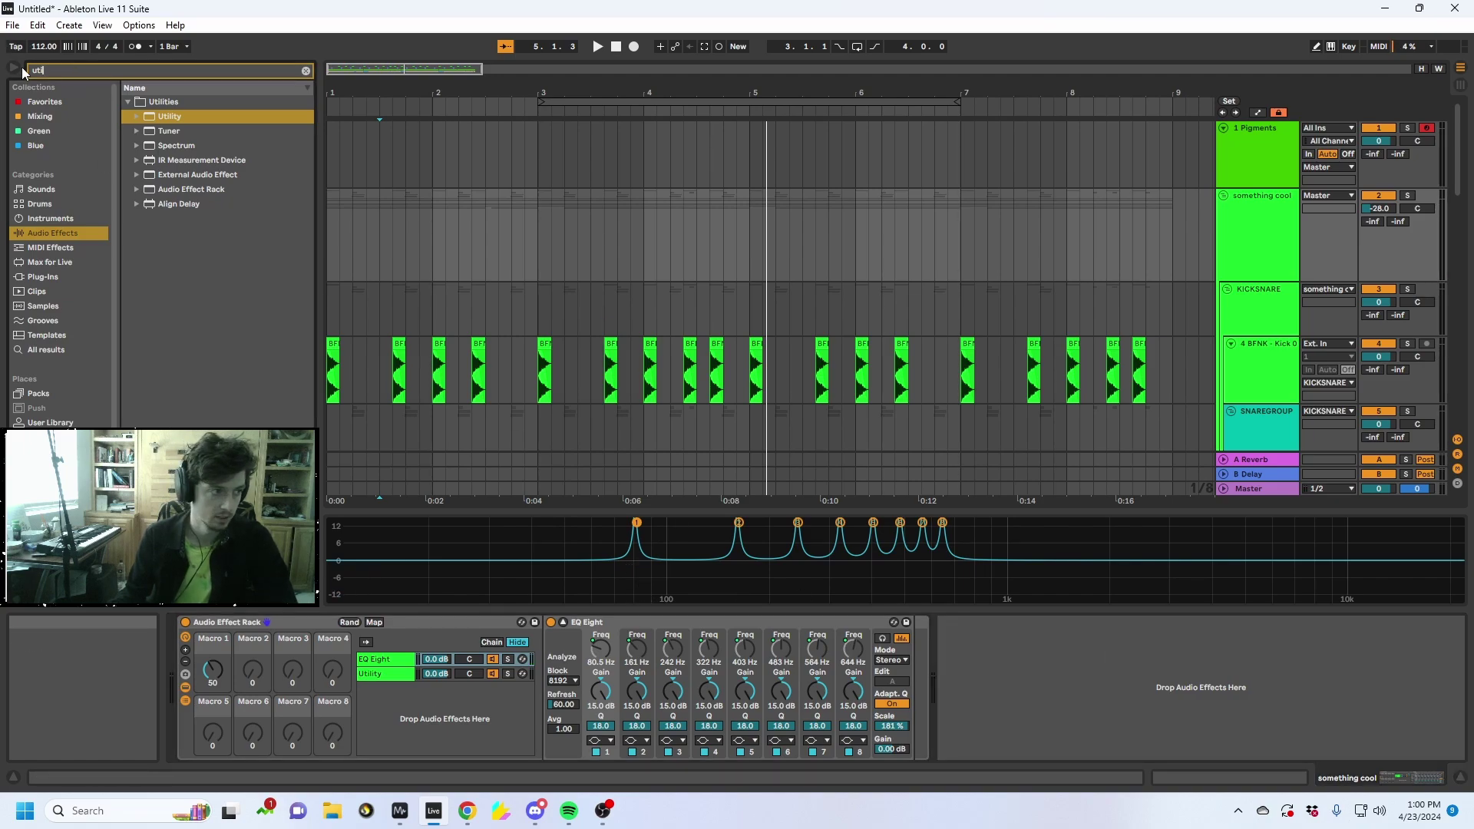
type("resona")
double_click(198, 174)
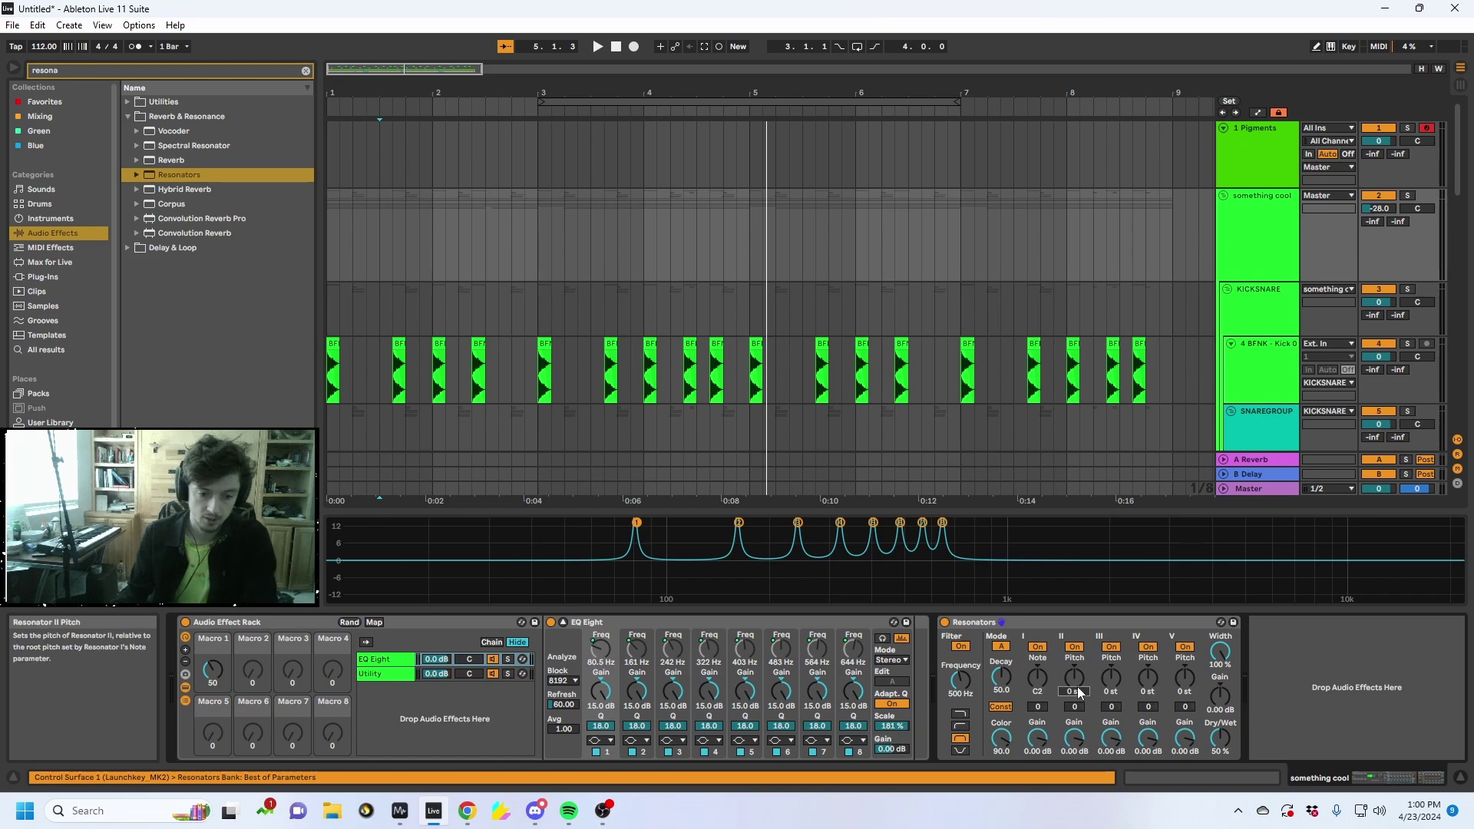
left_click_drag(1113, 686, 1113, 680)
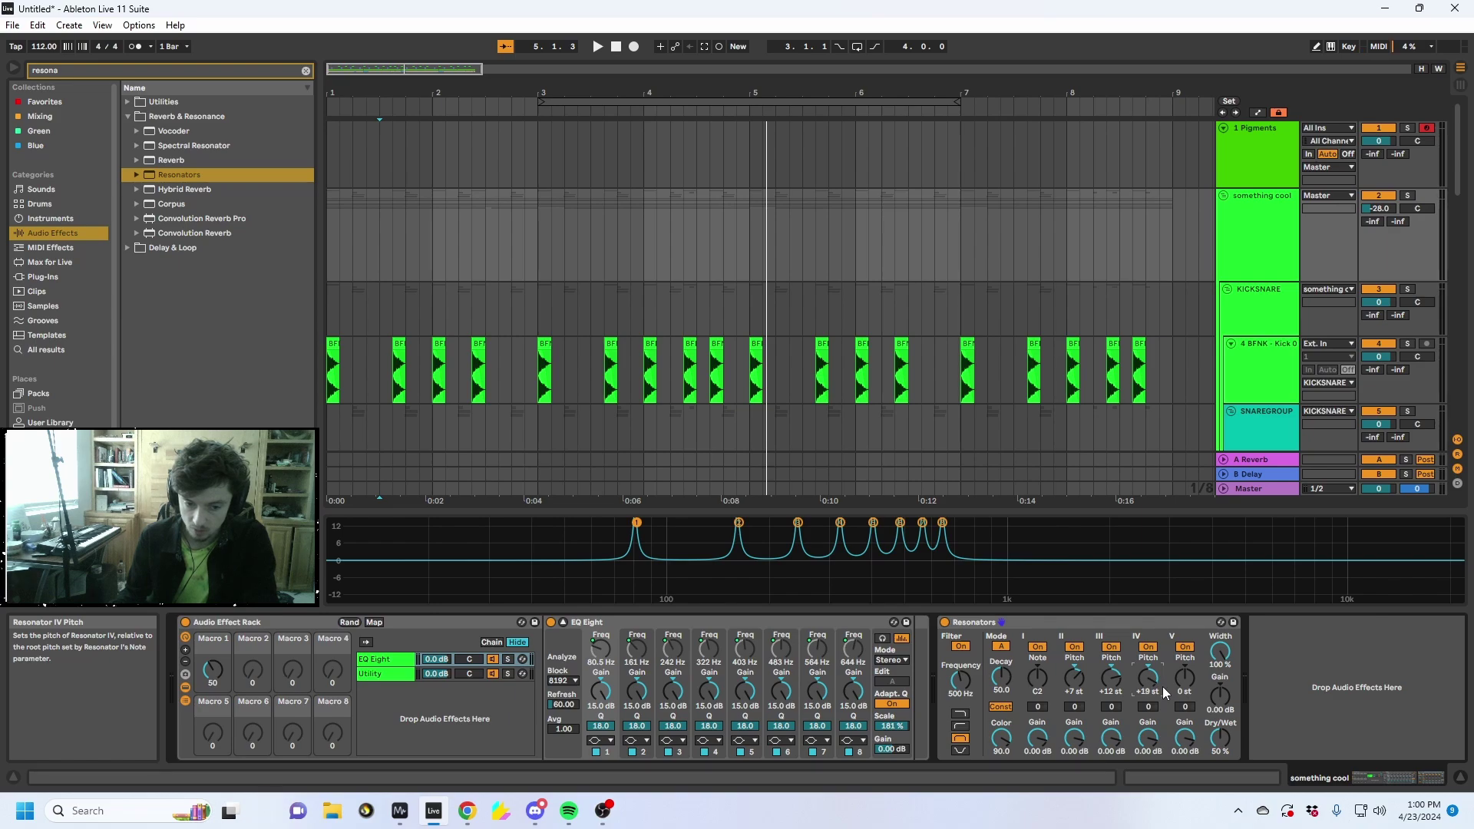
Audition Resonators at 100% wet with the rack bypassed and re-enabled for comparison, and delete Resonators
key("space")
left_click_drag(1223, 739, 1222, 662)
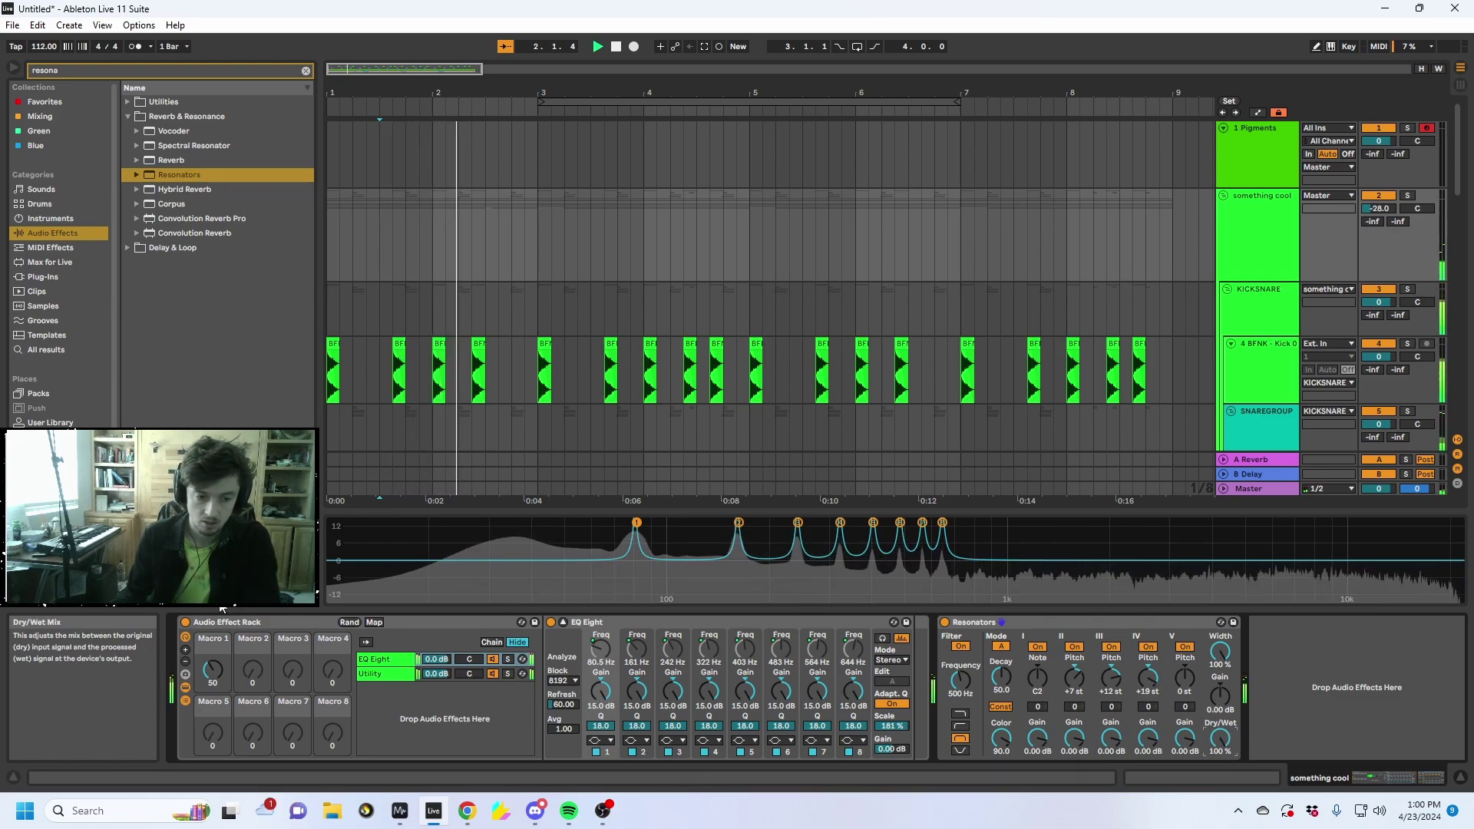
left_click(185, 623)
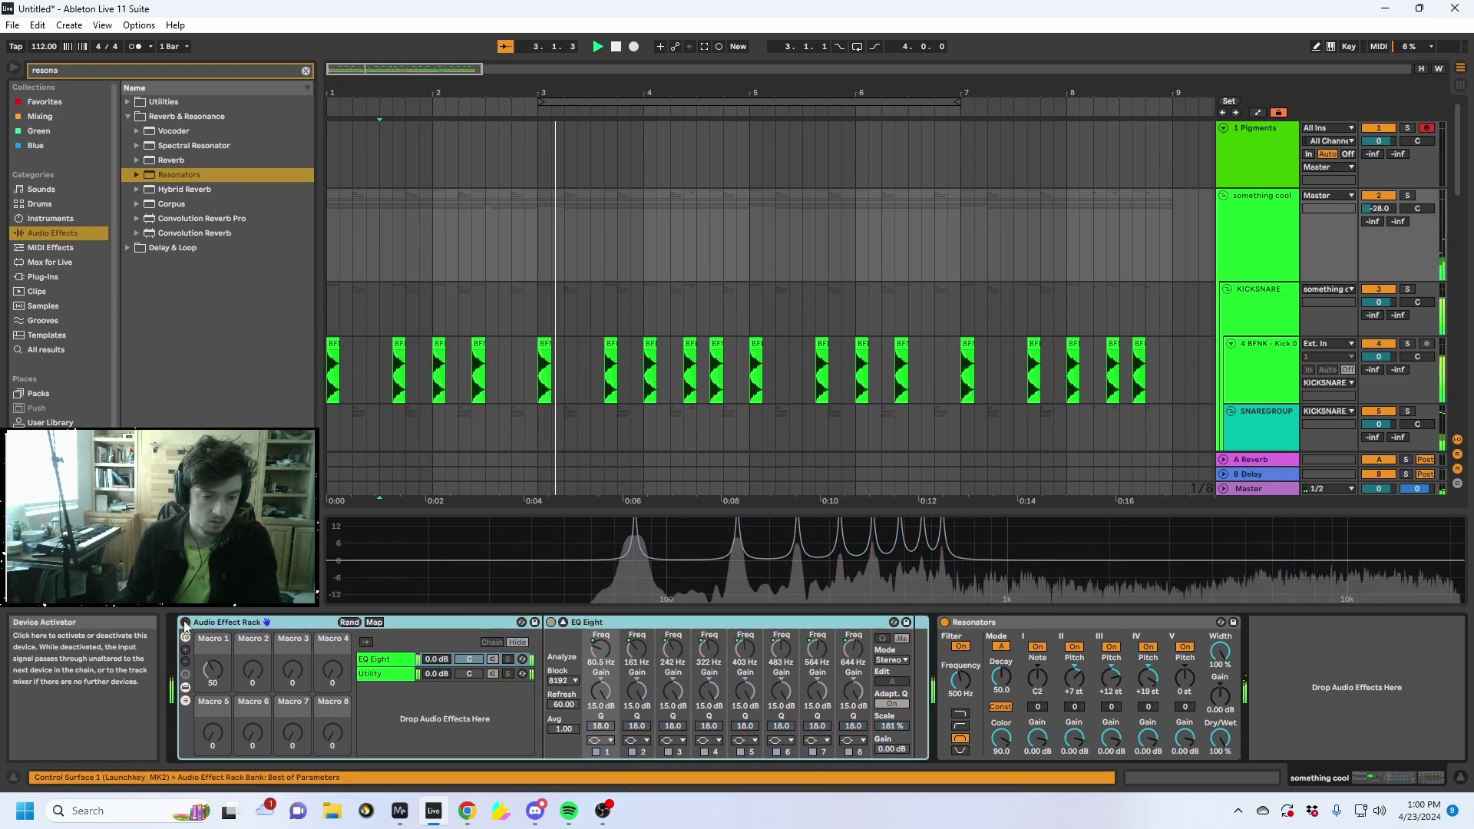
left_click(185, 623)
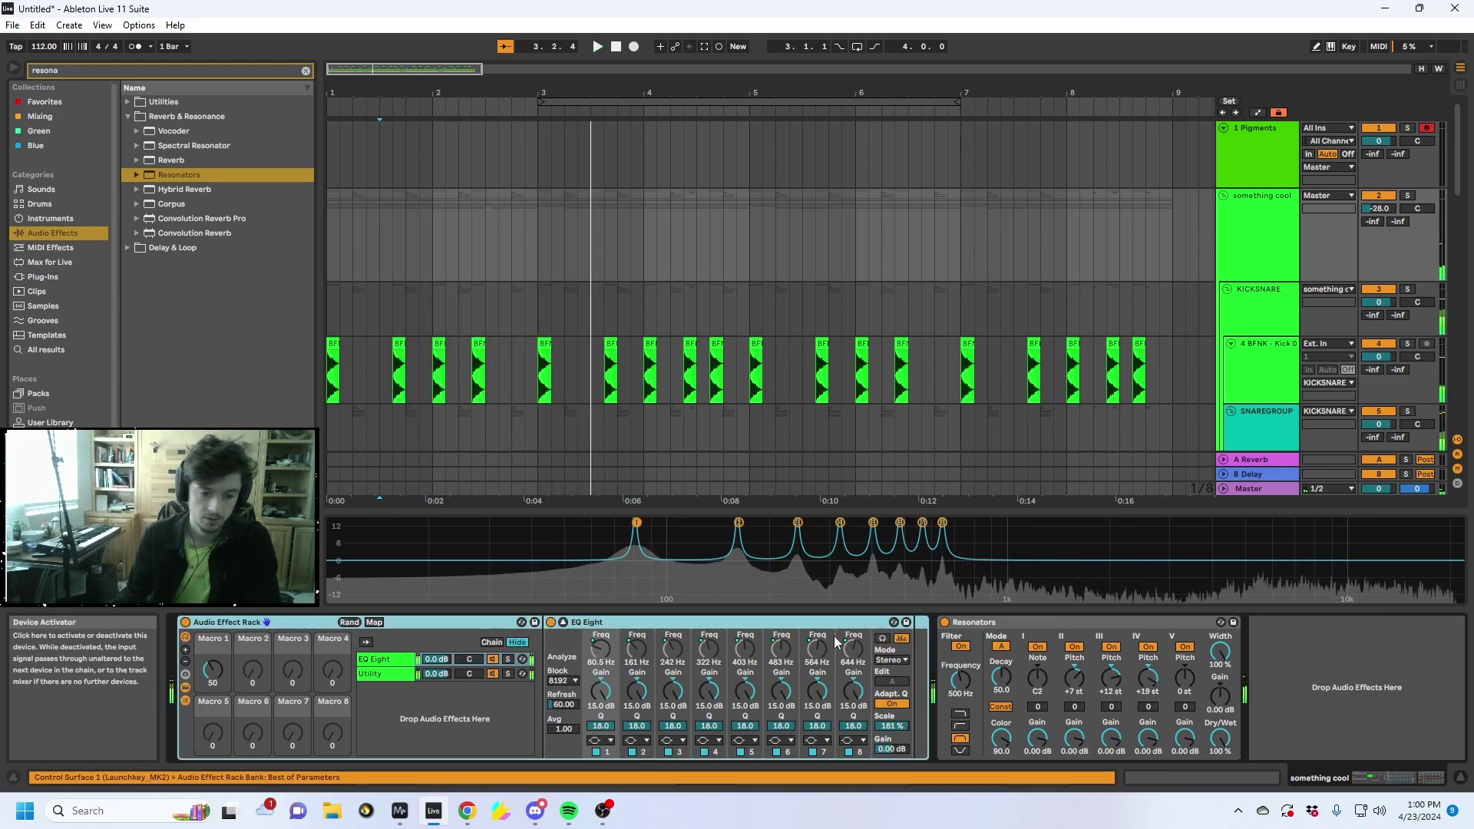
left_click(1005, 623)
key("Delete")
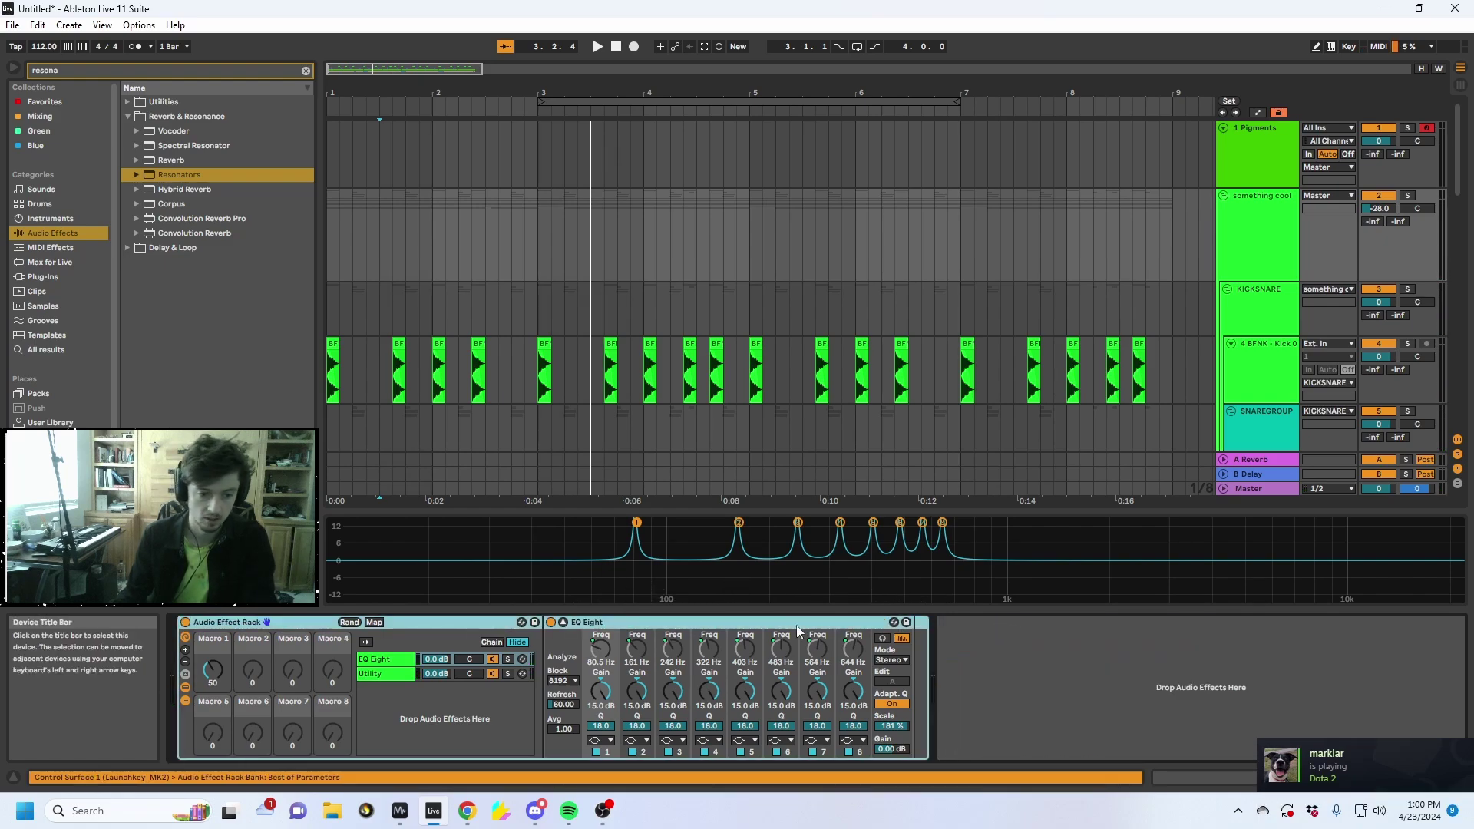
Sweep Macro 1 down to 37 while auditioning the drums, and bring EQ Eight's Scale to 118%
key("space")
left_click_drag(213, 670, 213, 696)
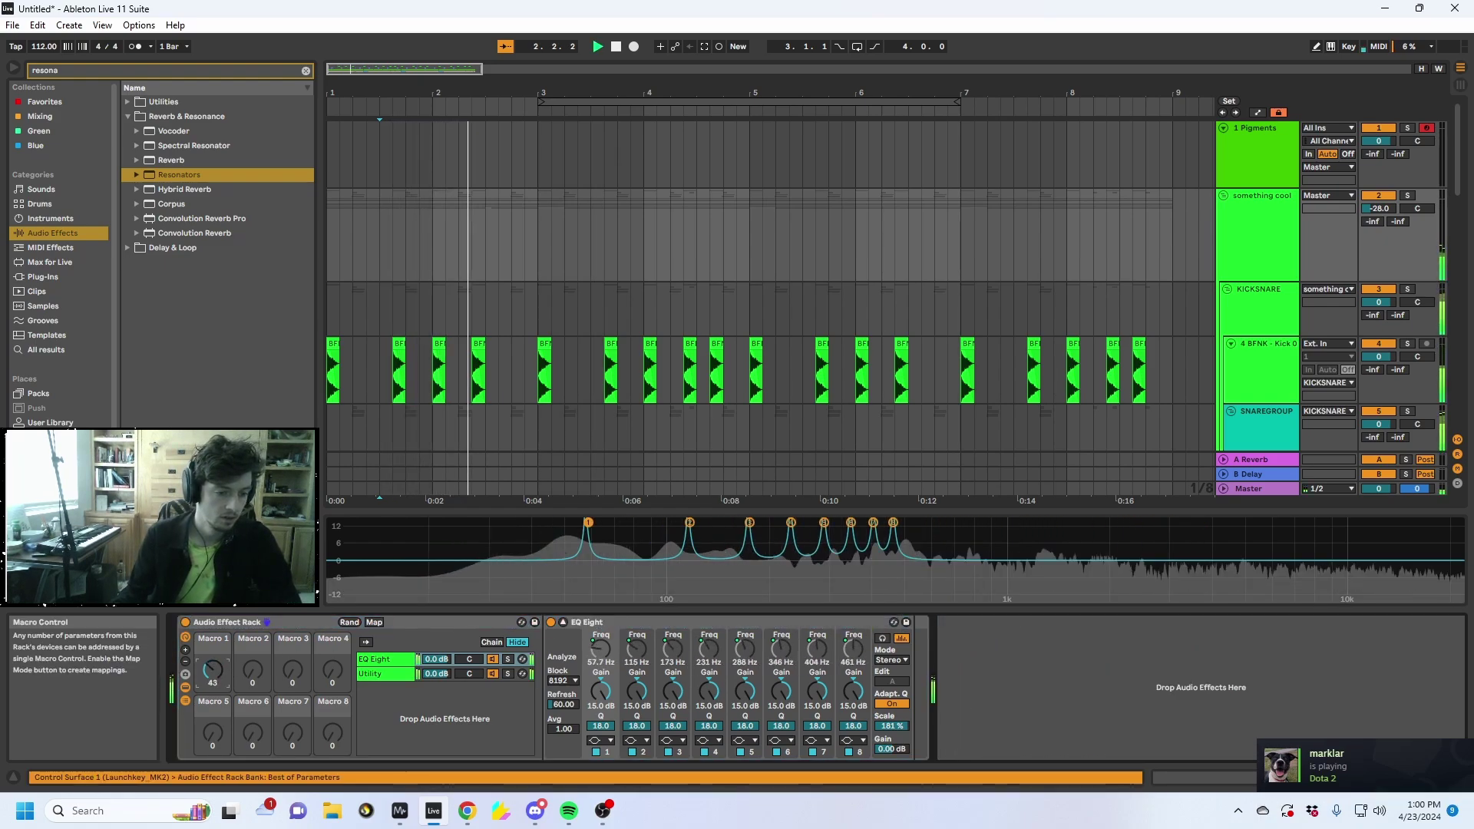
key("space")
left_click_drag(893, 726, 892, 699)
mouse_move(227, 673)
left_mouse_down()
mouse_move(227, 656)
mouse_move(228, 677)
left_mouse_up()
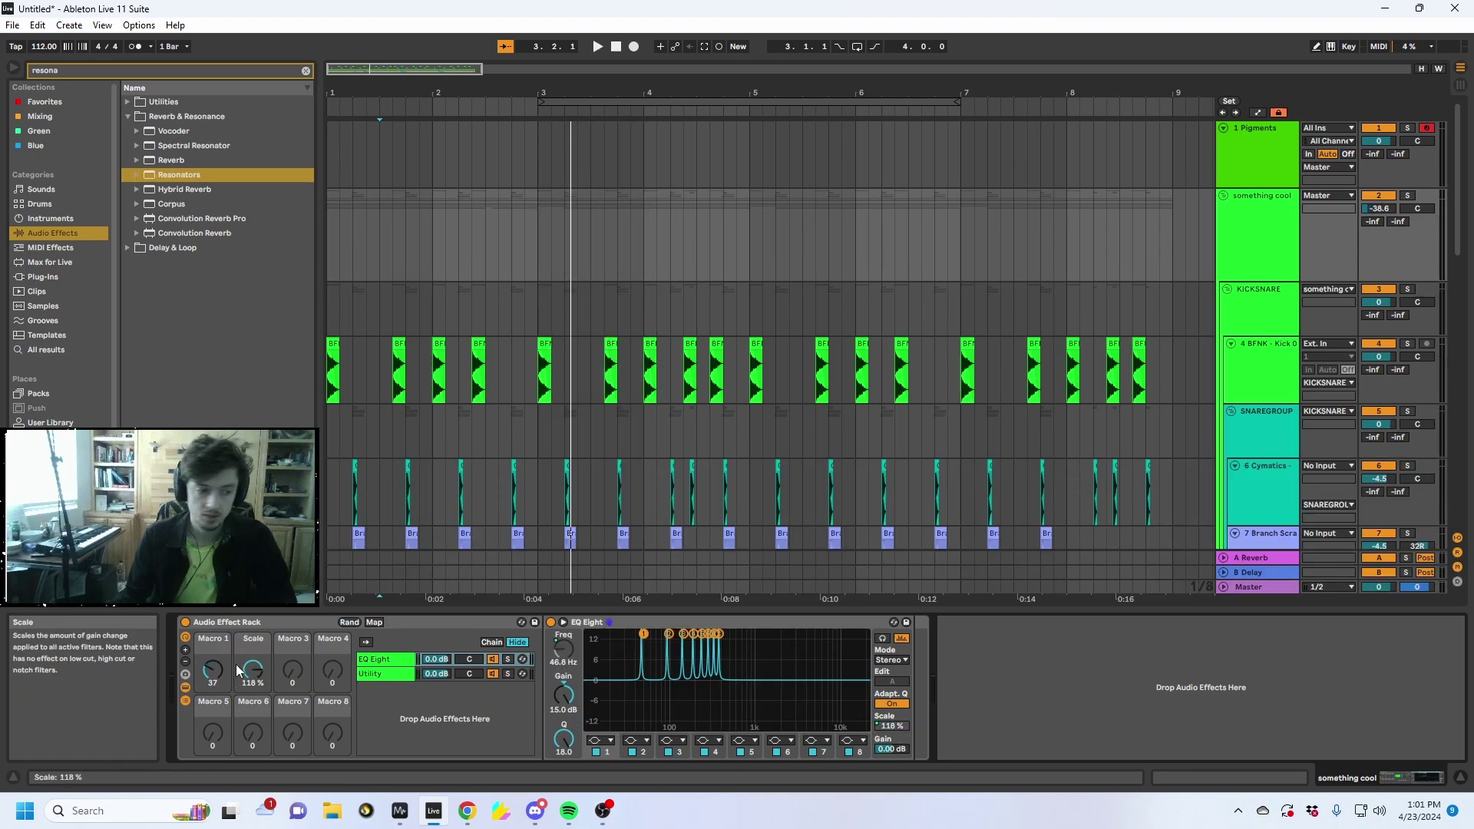
Set the Scale macro to 200% and enable mapping with all EQ Eight bands shown and the rack expanded to sixteen macros
left_click_drag(238, 670, 238, 649)
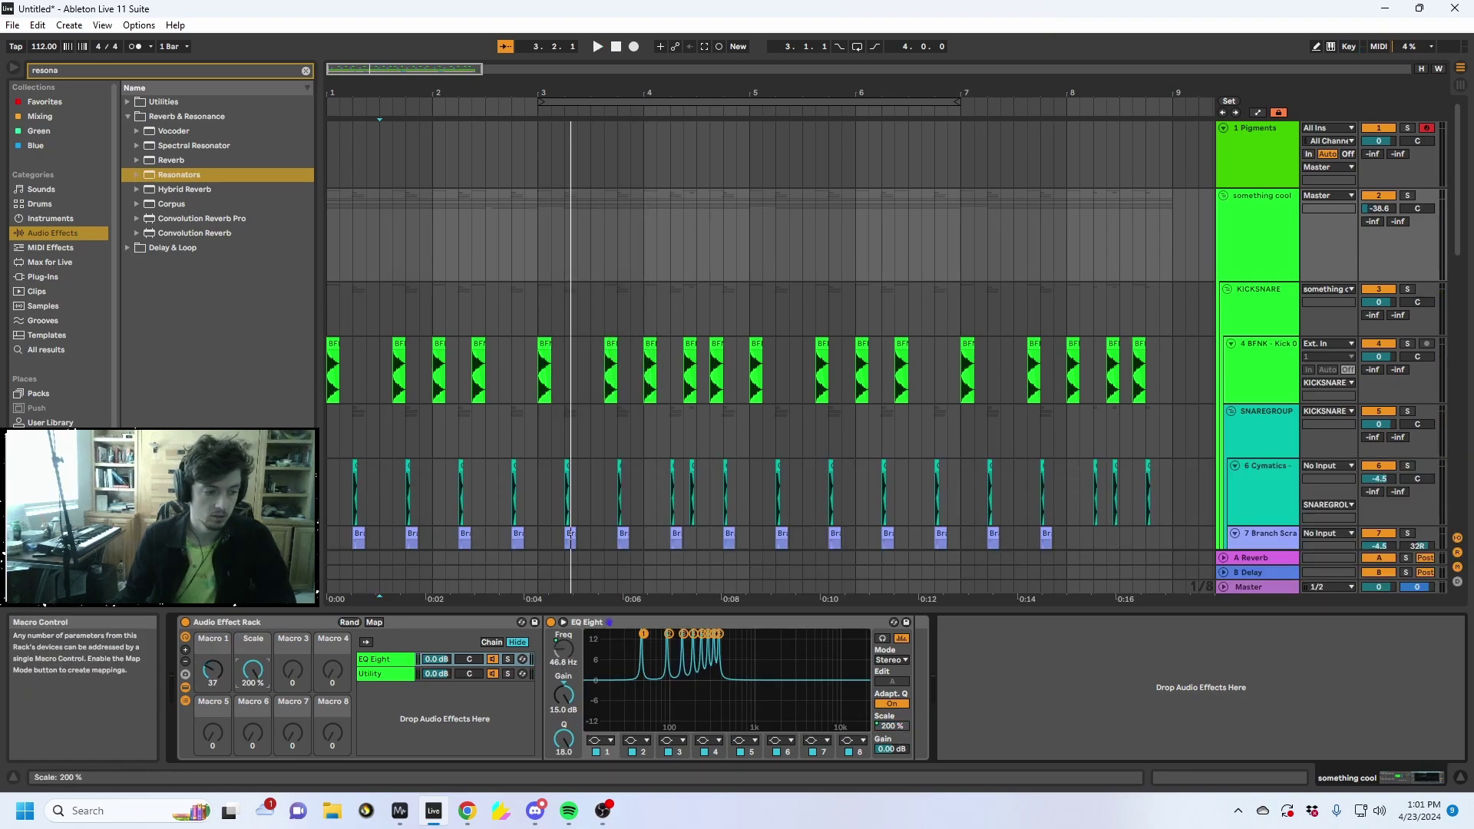
left_click(373, 624)
left_click(563, 622)
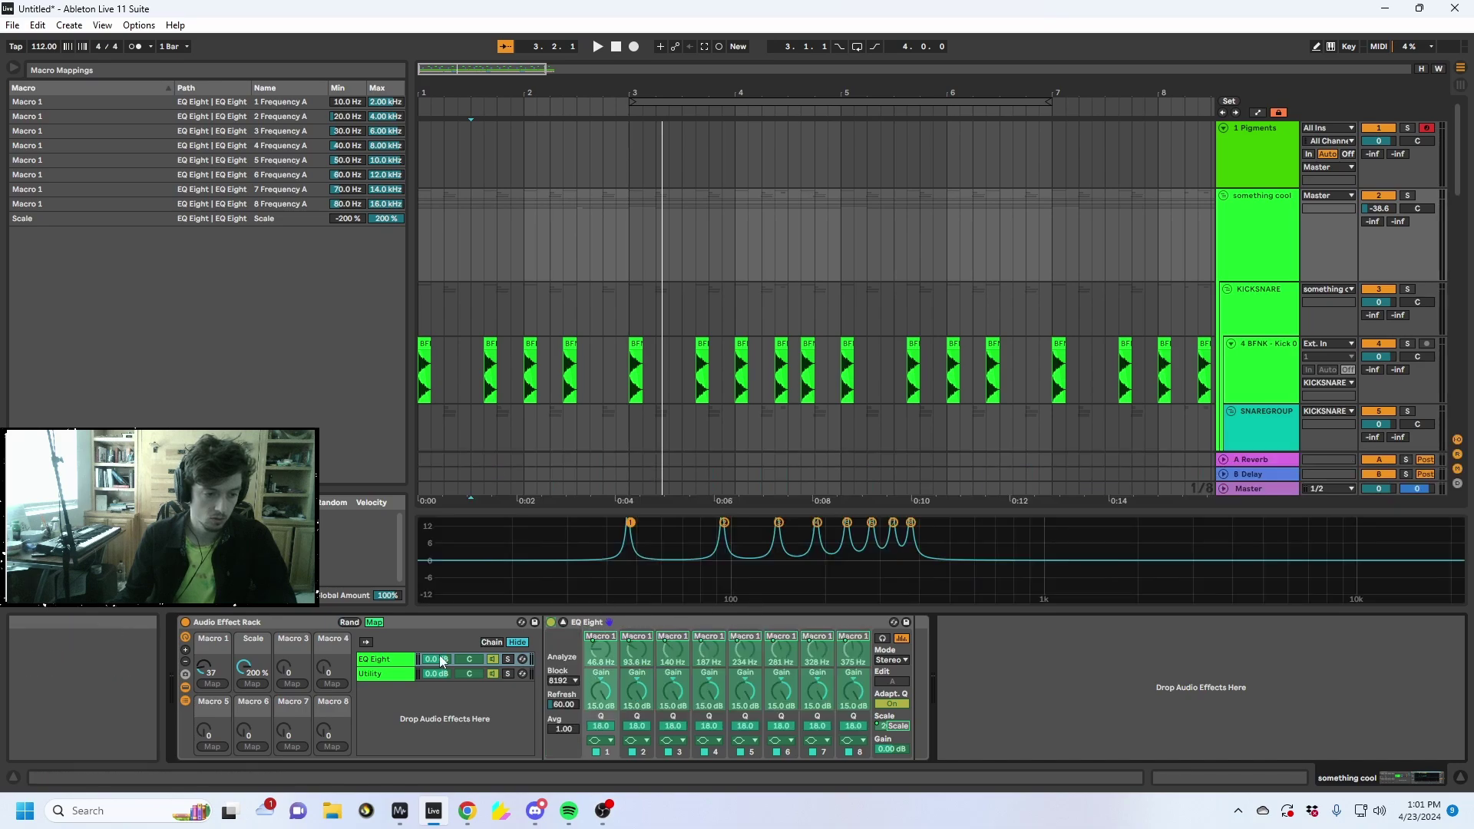
left_click(185, 650)
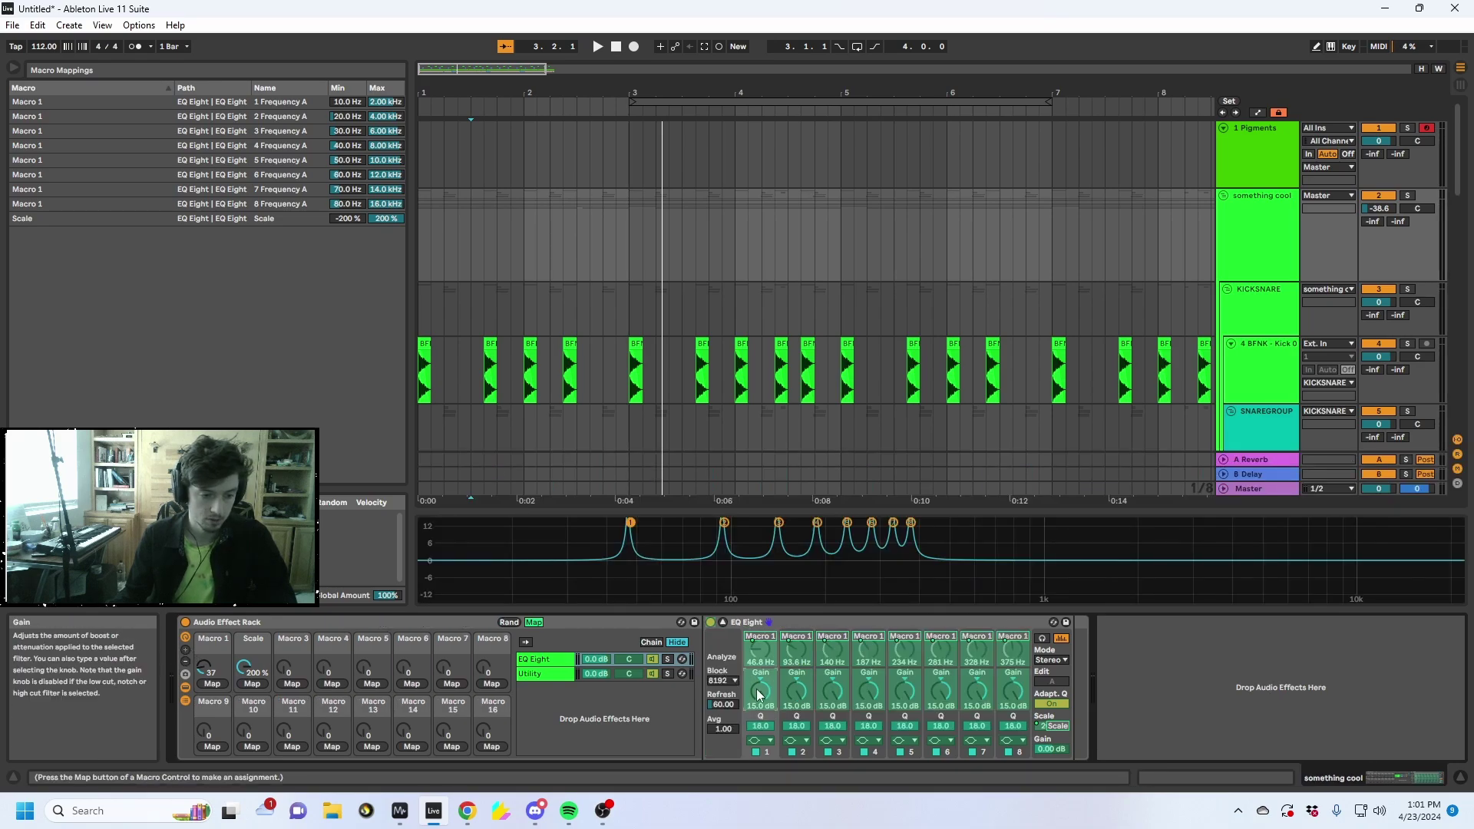
Map the gains of EQ Eight bands 1 to 4 to Macros 9 to 12, one band per macro
left_click(212, 754)
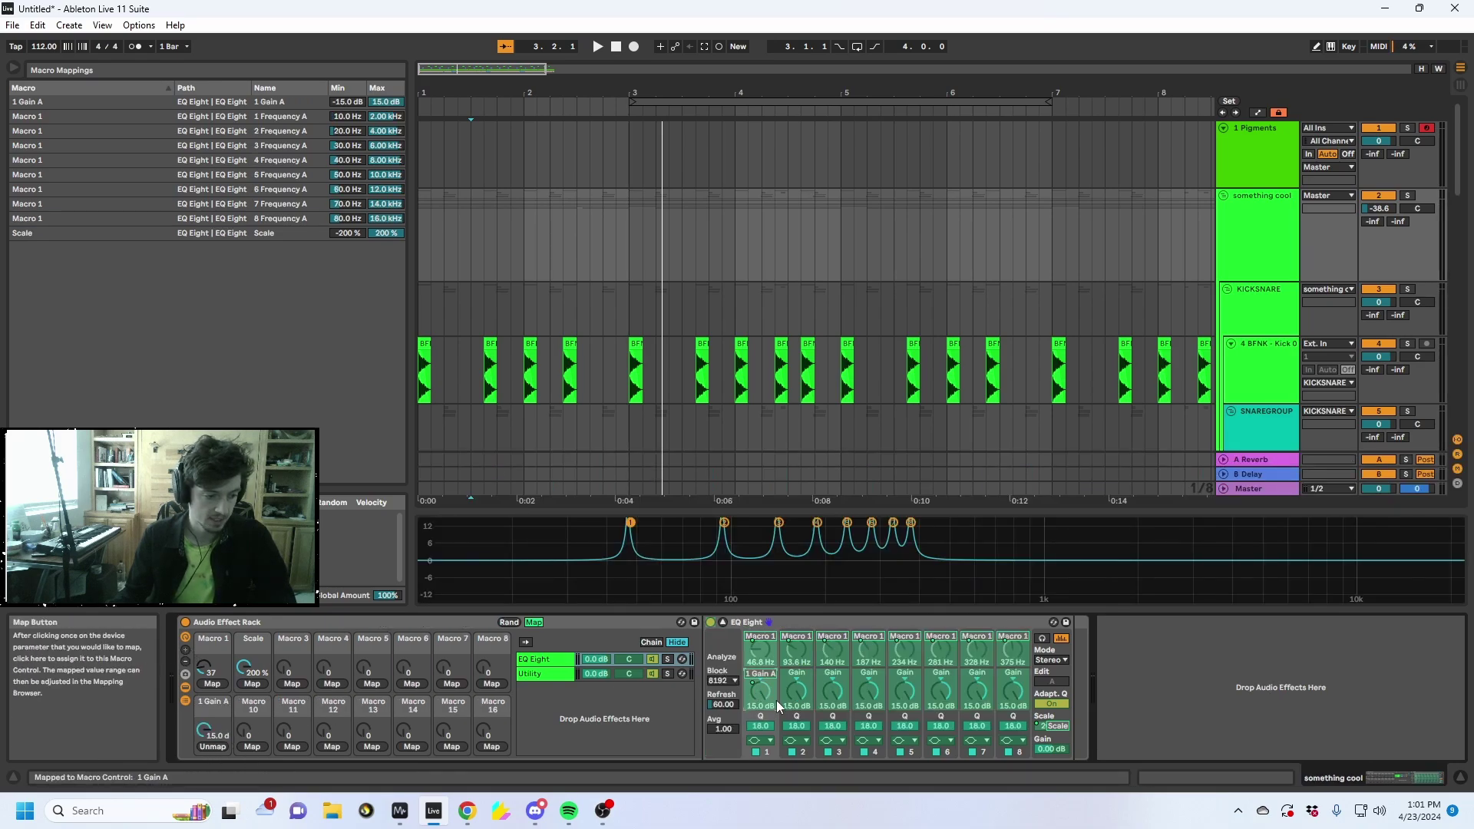
left_click(251, 754)
left_click(832, 691)
left_click(300, 747)
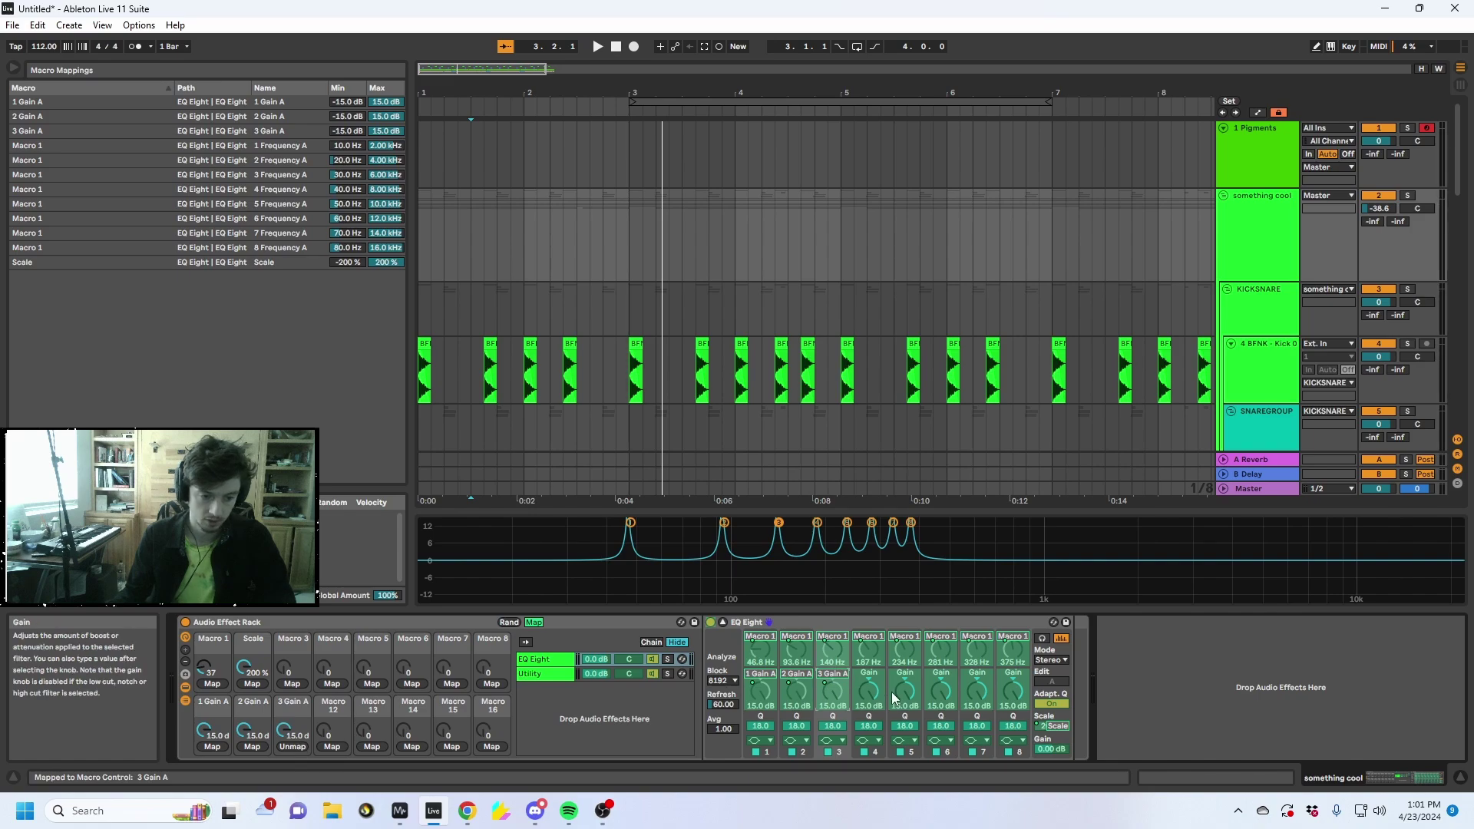
left_click(869, 691)
left_click(334, 754)
Map the gains of EQ Eight bands 5 to 8 to Macros 13 to 16, one band per macro
left_click(905, 691)
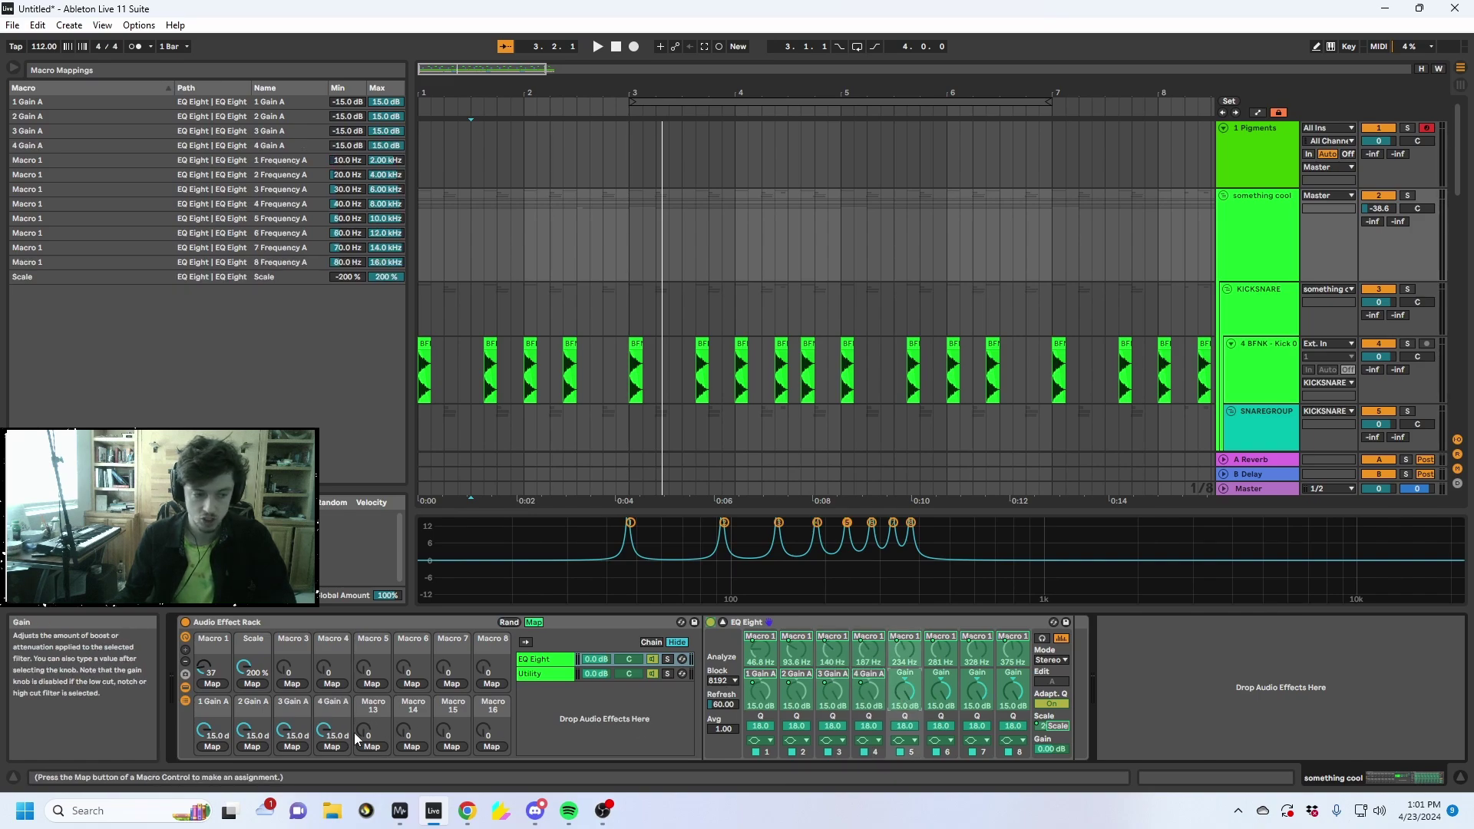
left_click(372, 747)
left_click(942, 693)
left_click(412, 746)
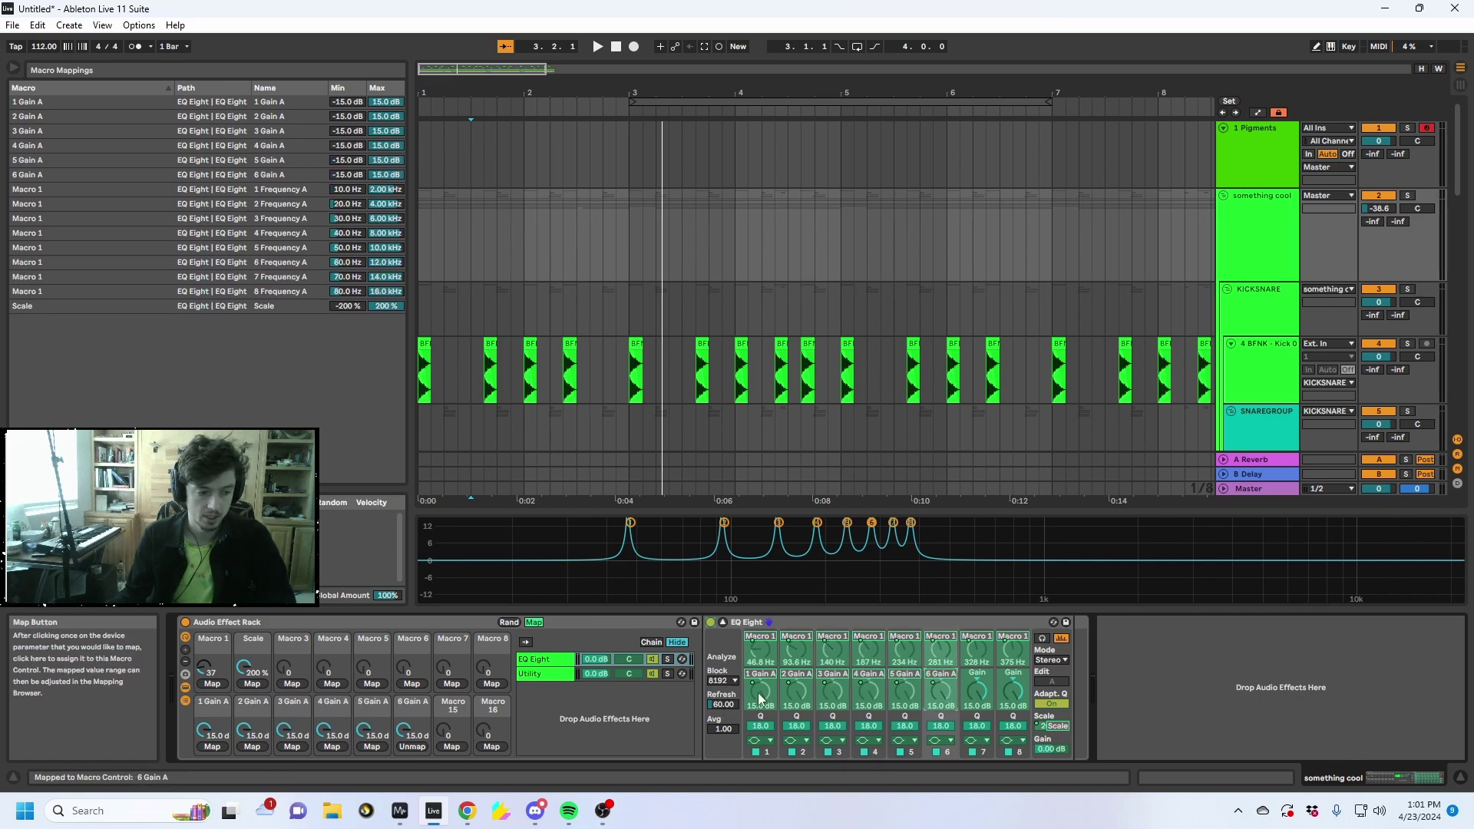
left_click(972, 695)
left_click(452, 746)
left_click(1011, 695)
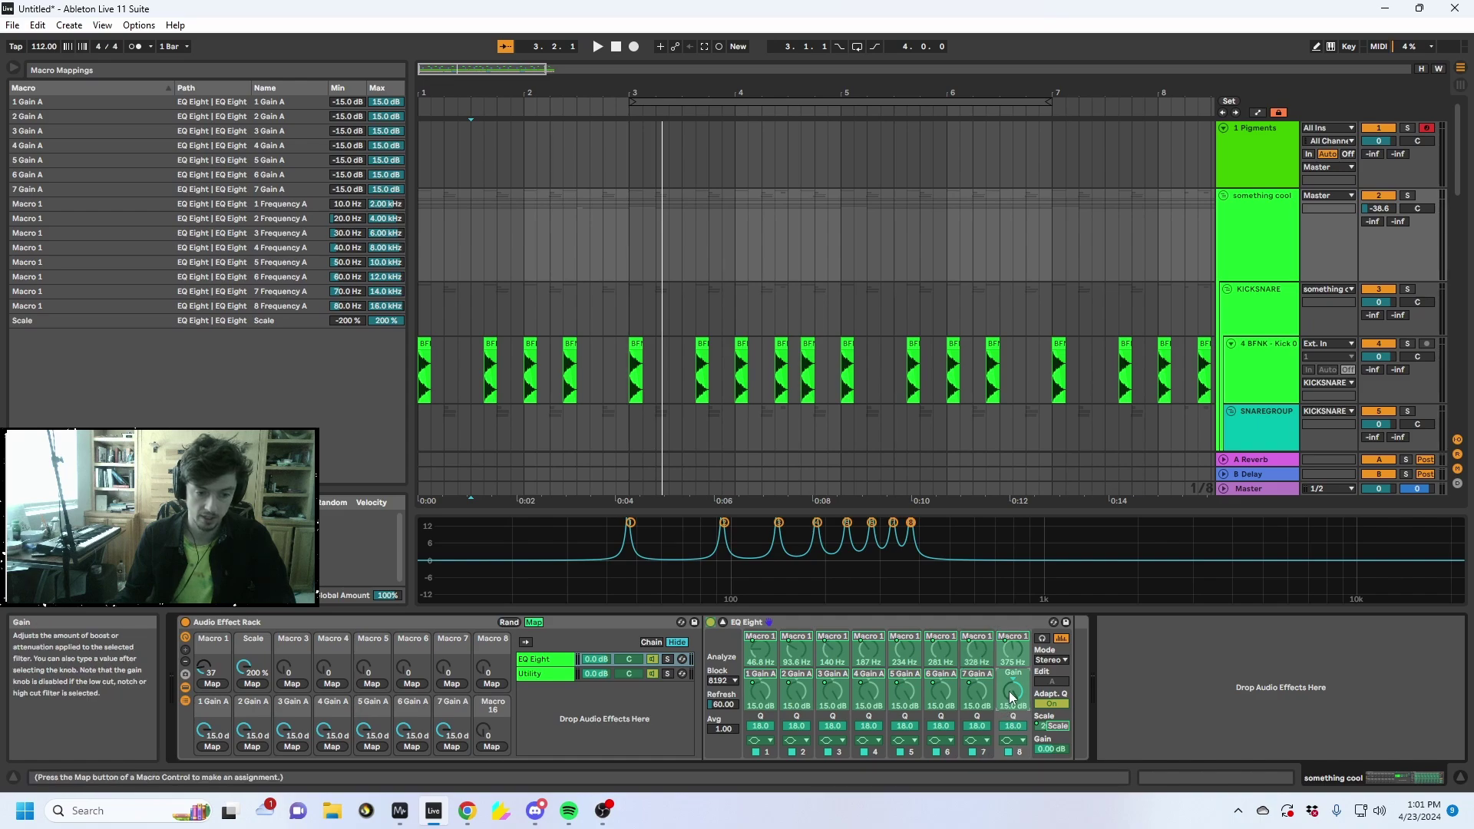
left_click(492, 747)
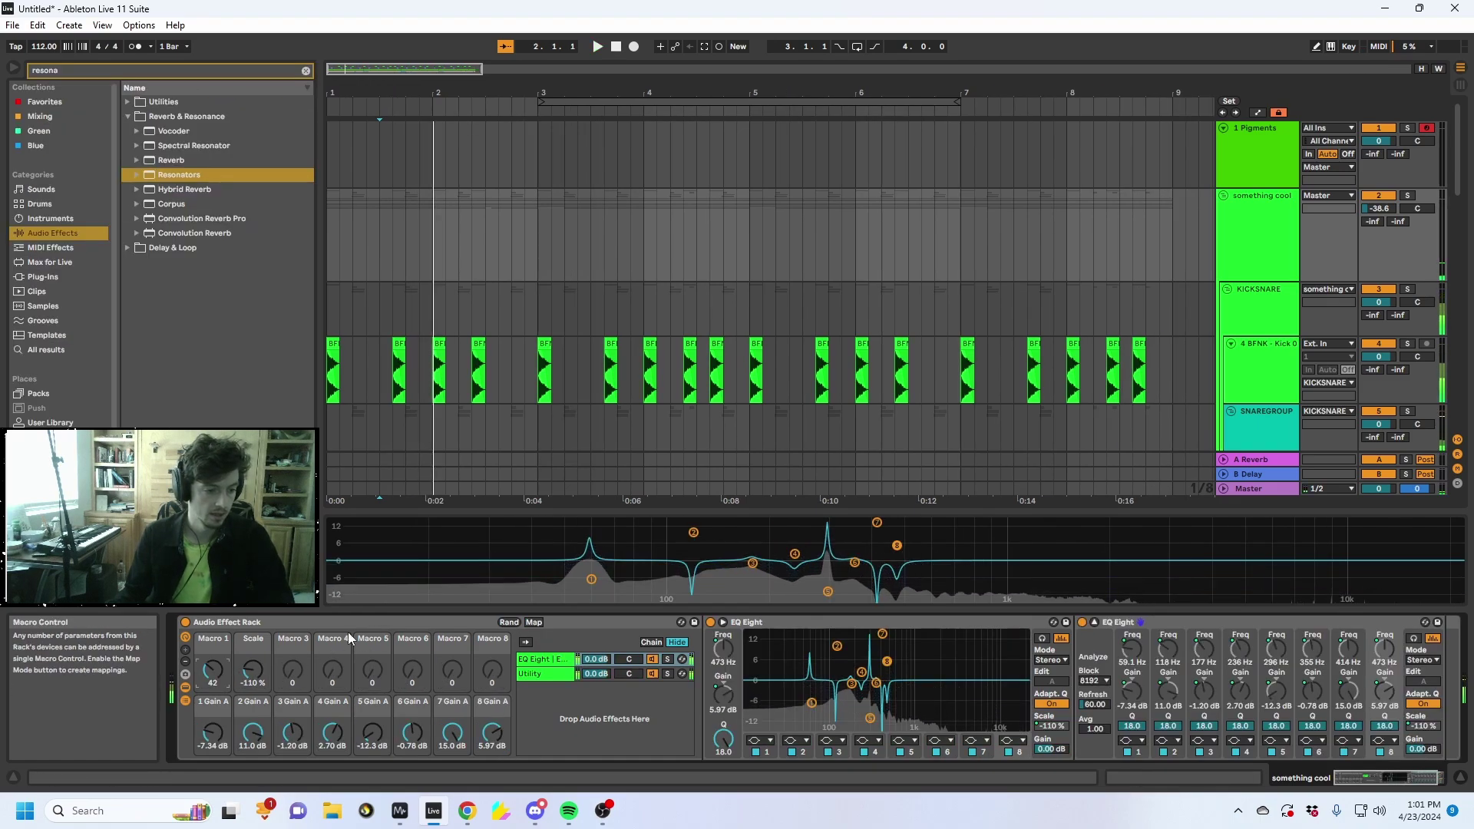
Exclude Macro 1 and the Scale macro from the rack's randomization
right_click(227, 655)
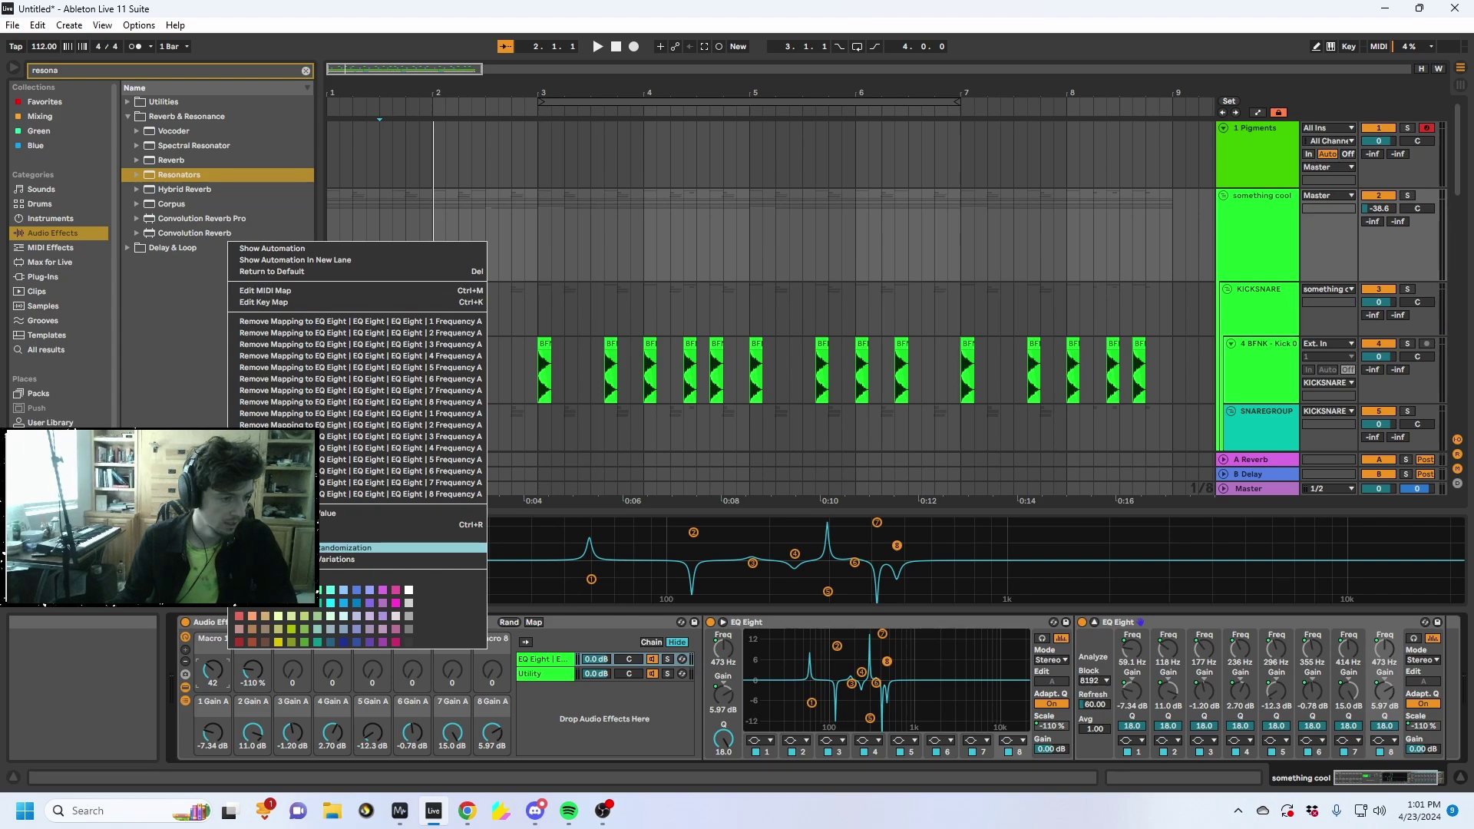
left_click(256, 653)
right_click(258, 646)
left_click(339, 548)
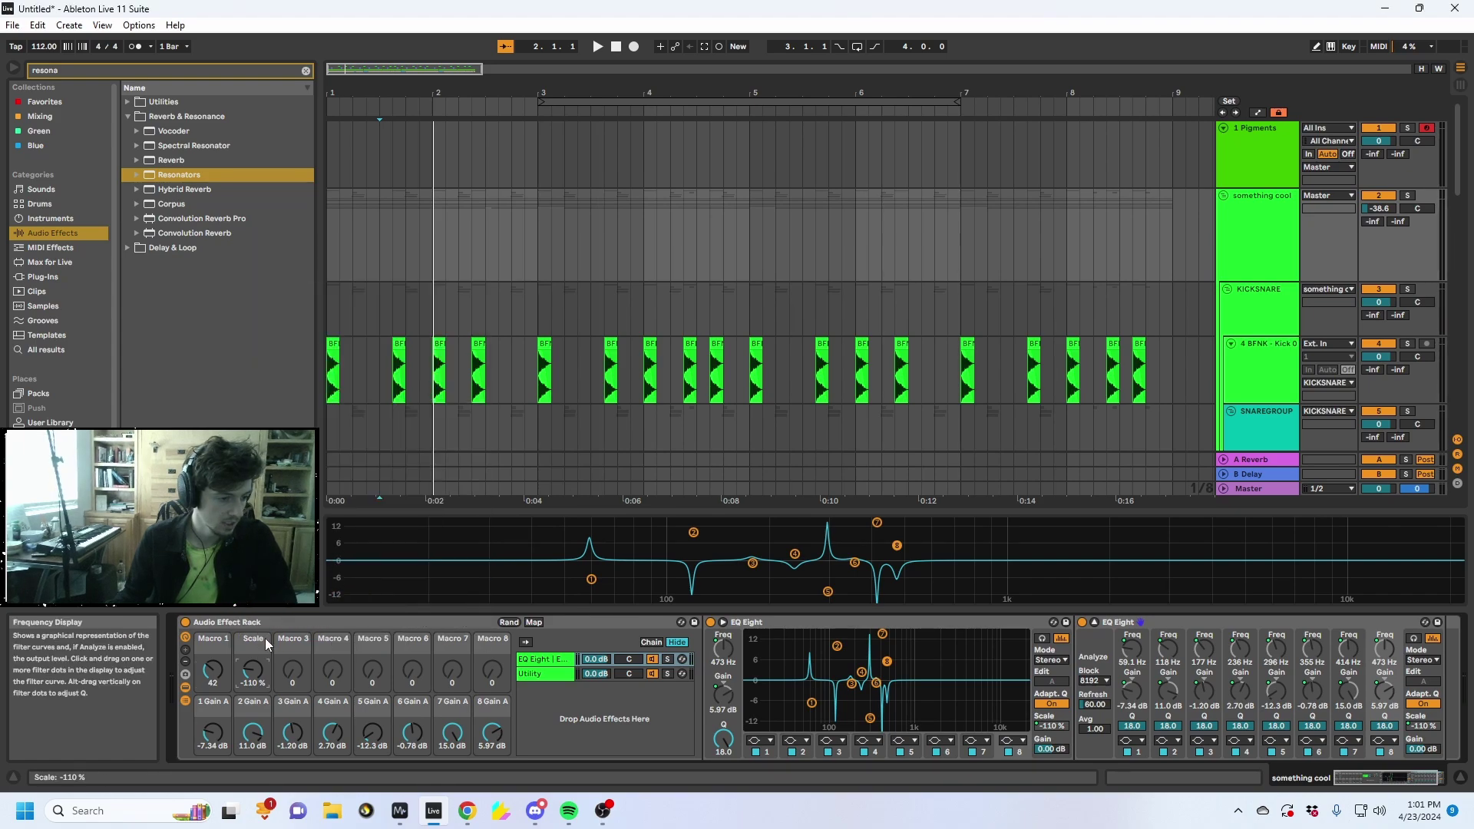
Randomize the gain macros while auditioning Scale and Macro 1 on the drums, bringing Scale to -200% and Macro 1 to 19
left_click_drag(251, 672, 251, 558)
left_click_drag(213, 671, 253, 806)
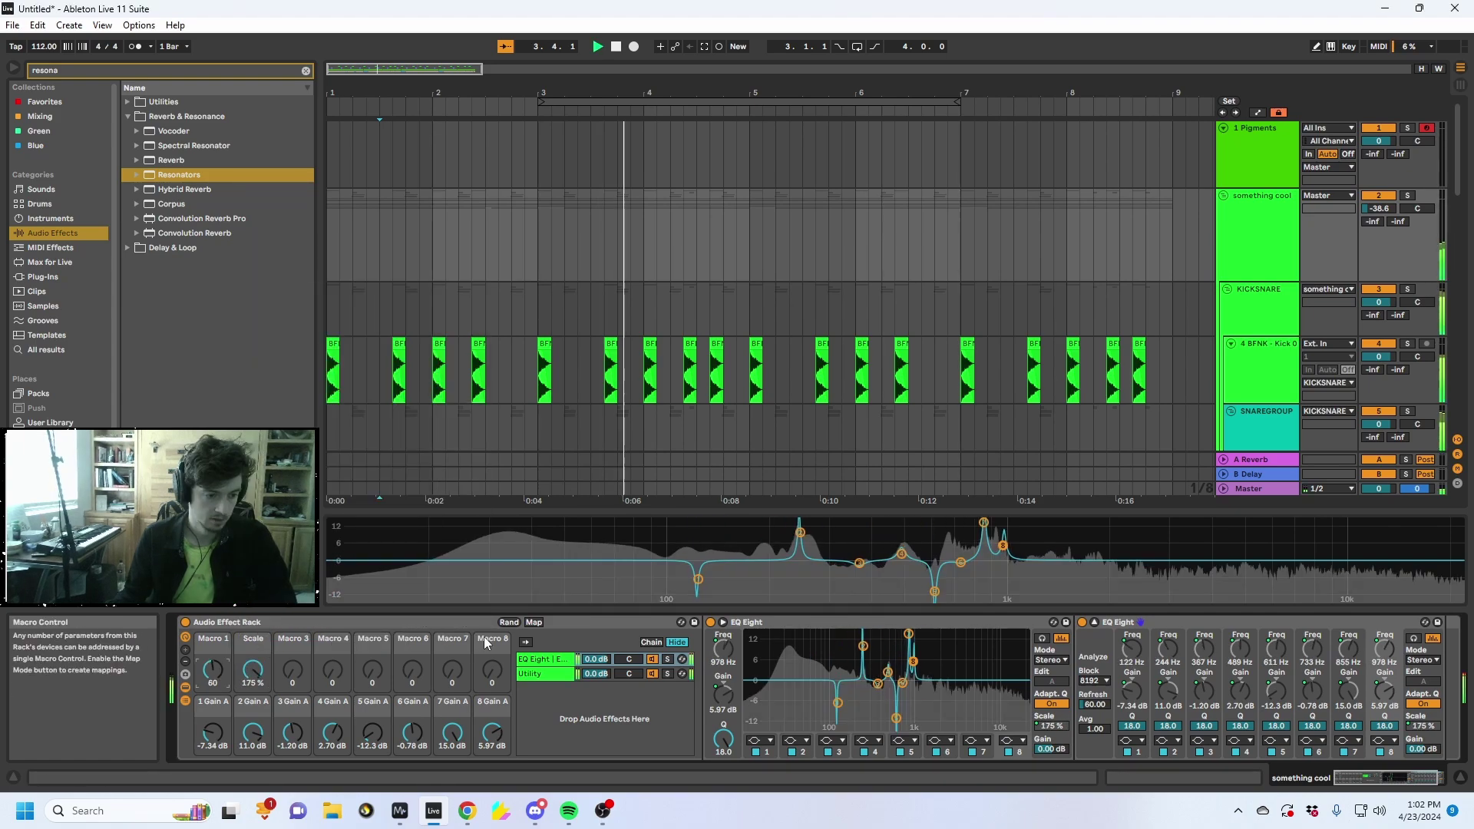
left_click(508, 624)
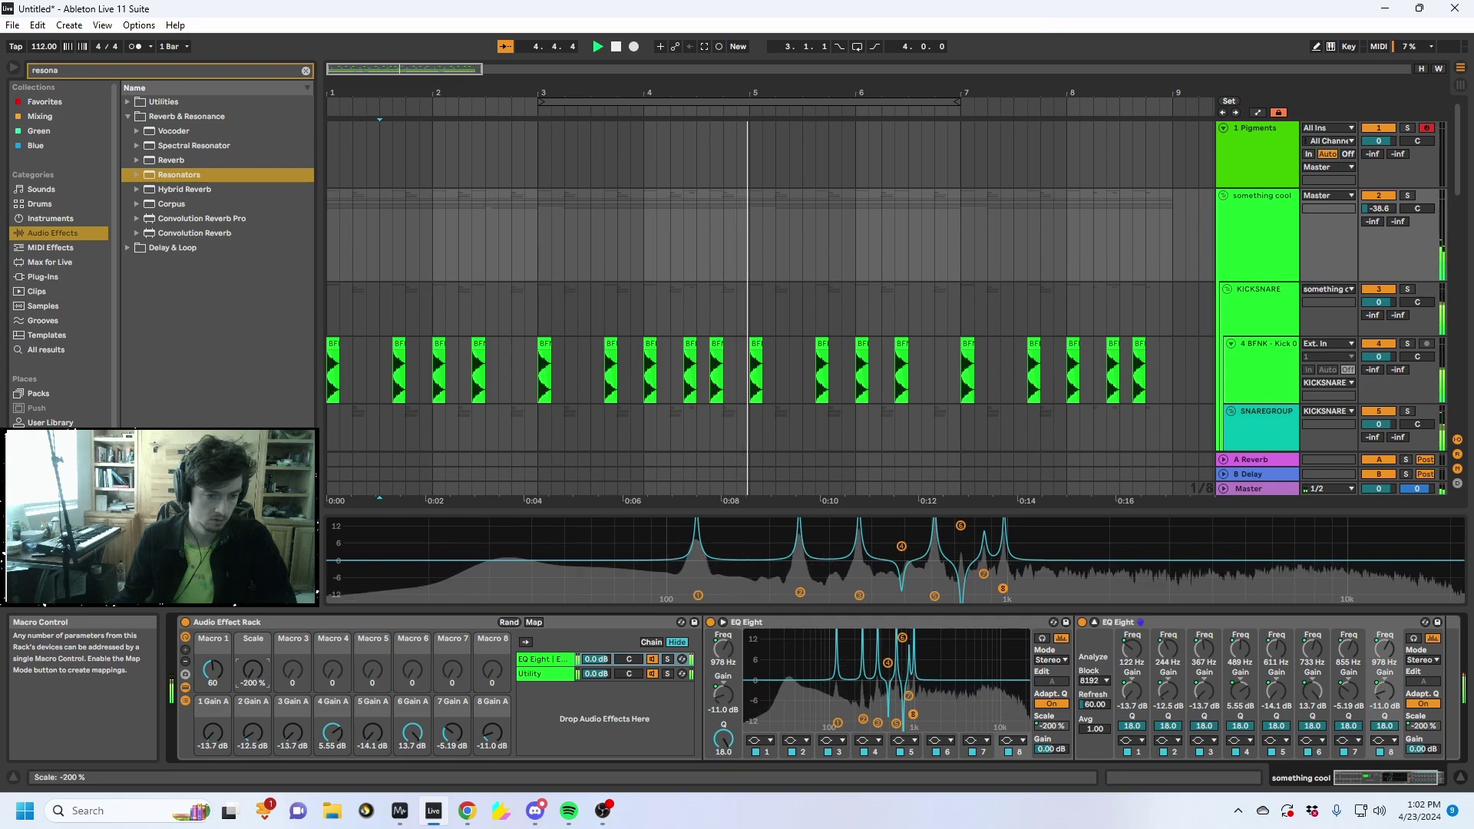
mouse_move(207, 679)
left_mouse_down()
mouse_move(207, 714)
mouse_move(208, 659)
mouse_move(214, 705)
left_mouse_up()
key("space")
Collapse both EQ Eight devices and add a Saturator after the rack, found by searching for "satu", with Drive at 5.14 dB
double_click(786, 623)
double_click(787, 623)
key("space")
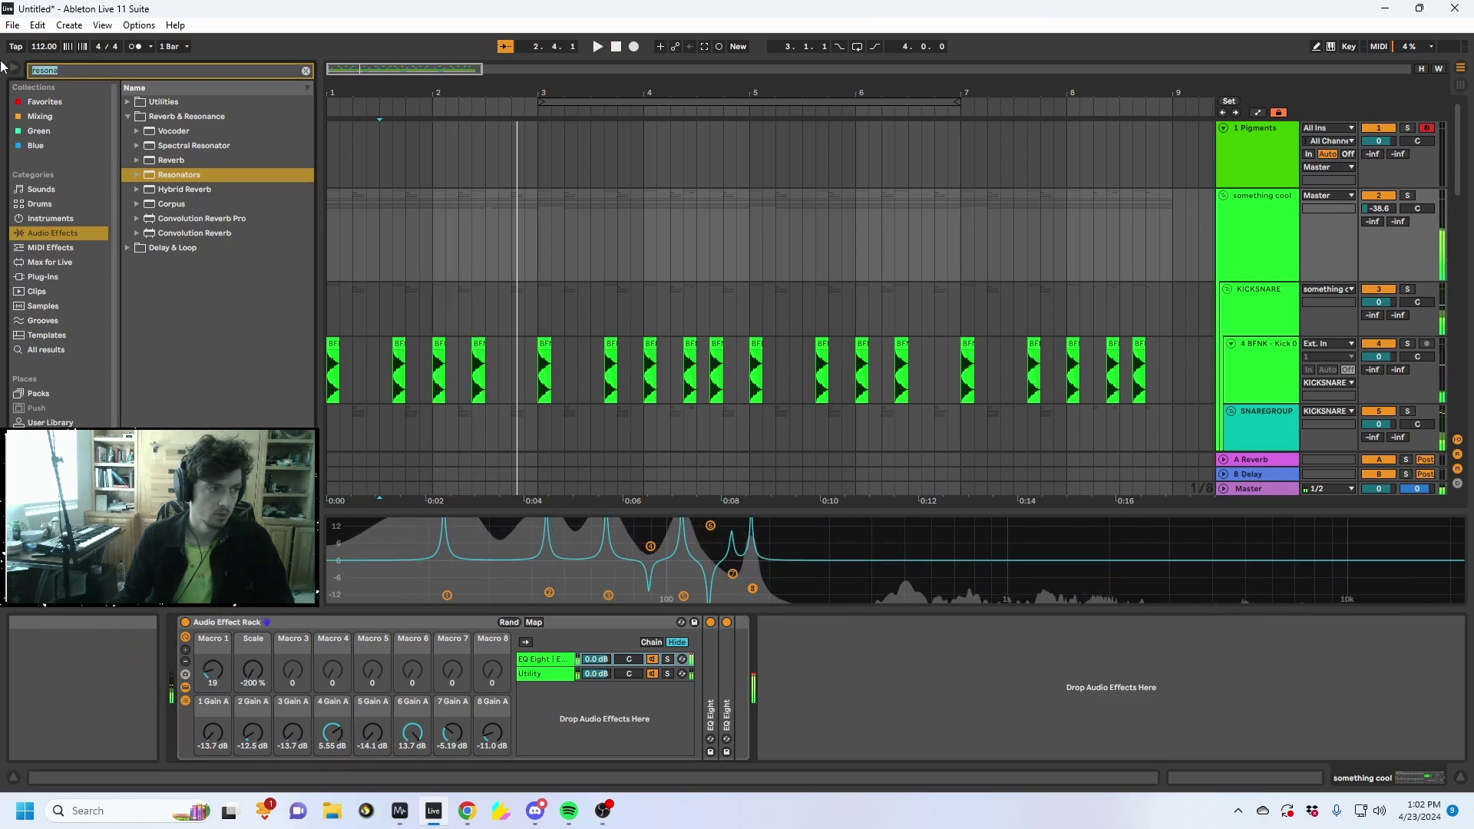
type("satu")
left_click_drag(164, 131, 784, 654)
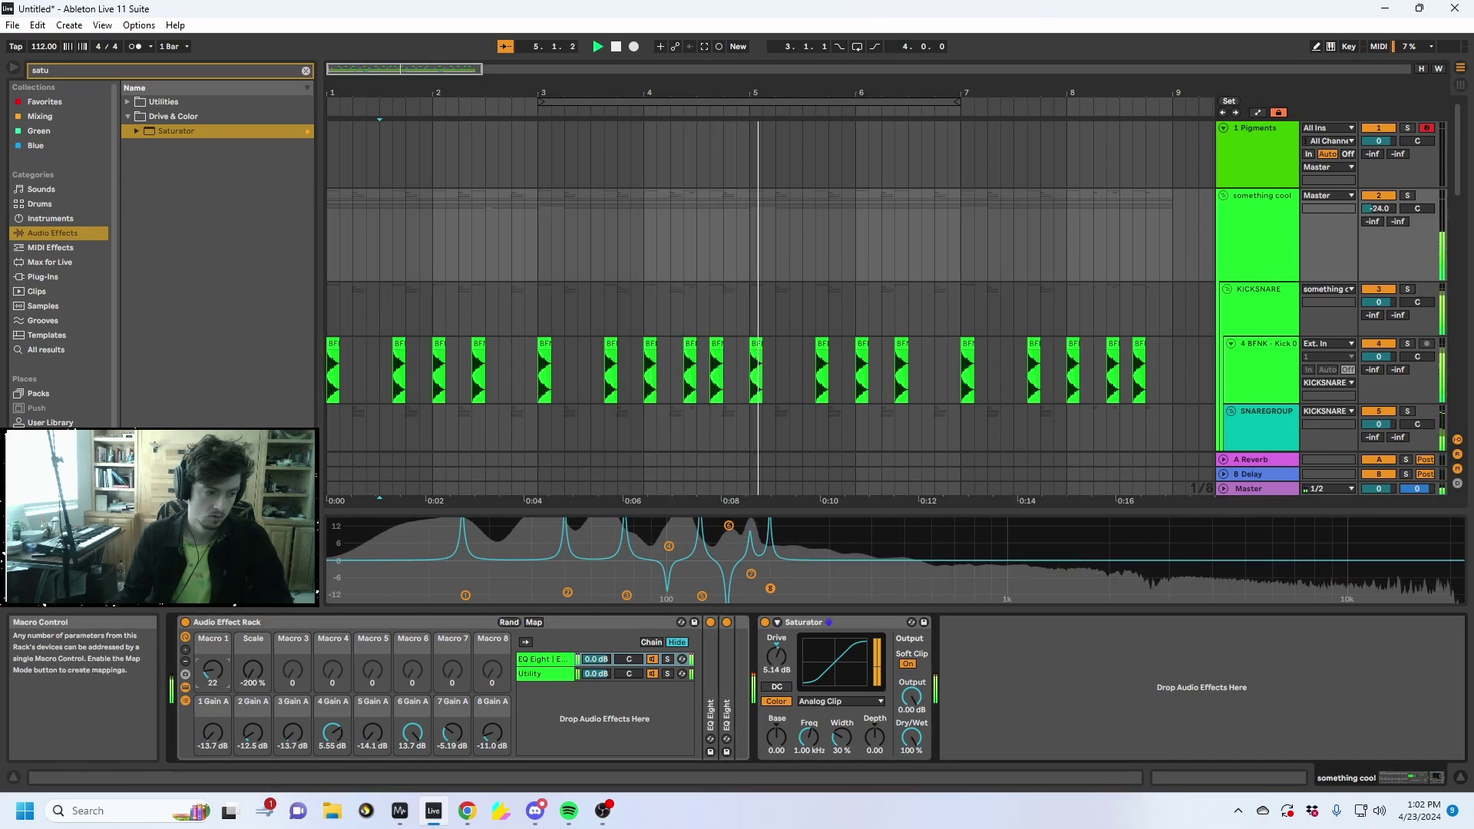
Bring the Scale macro to -96% and raise the drum group's Reverb send to -8.0 dB
left_click_drag(249, 675, 248, 645)
mouse_move(1372, 221)
left_mouse_down()
mouse_move(1372, 154)
mouse_move(1372, 235)
left_mouse_up()
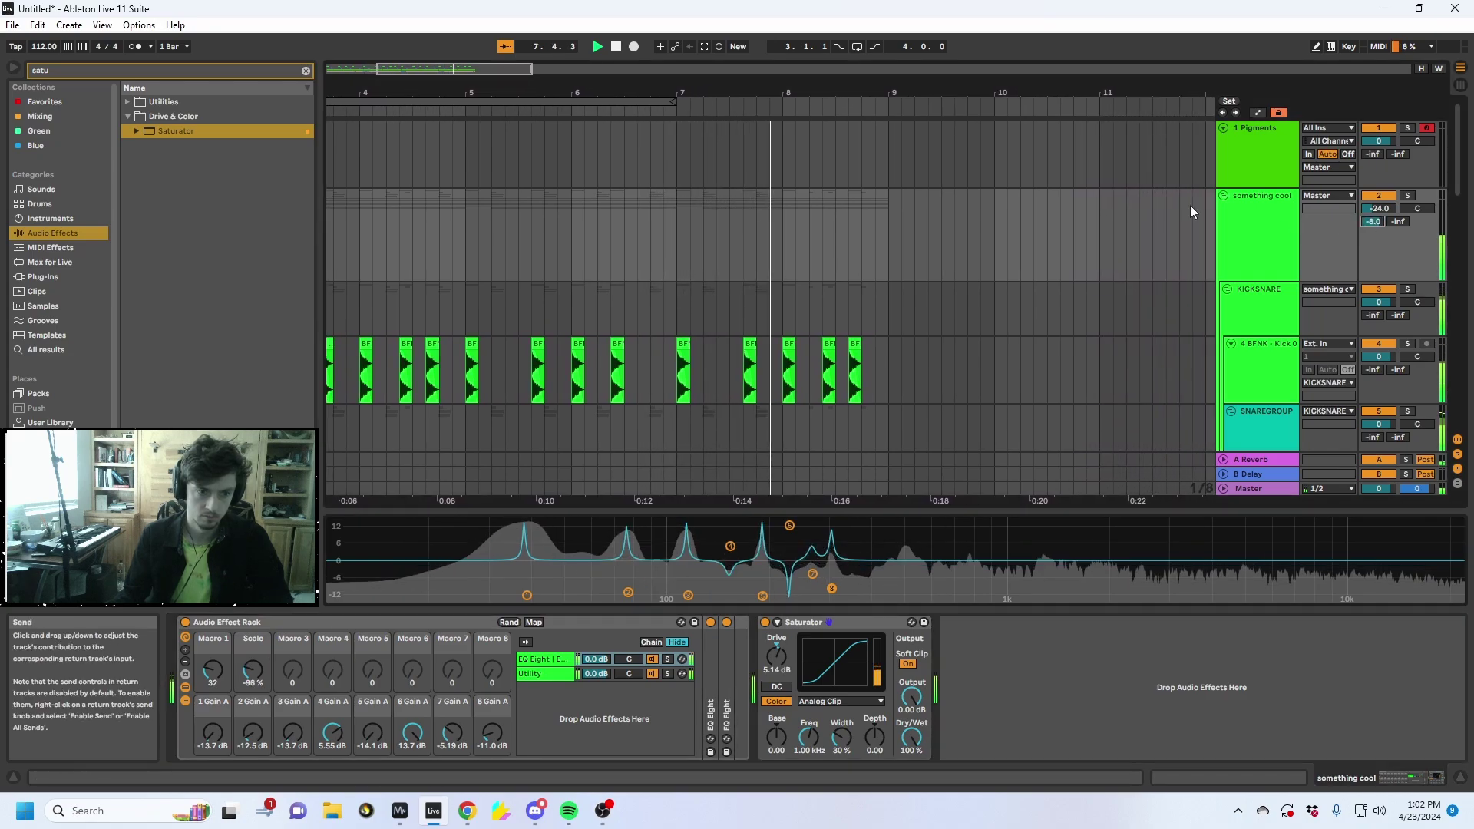
Loop the drum group's eight bars from bar 1 to bar 9
scroll(972, 236, "down", 2)
left_click_drag(975, 239, 108, 252)
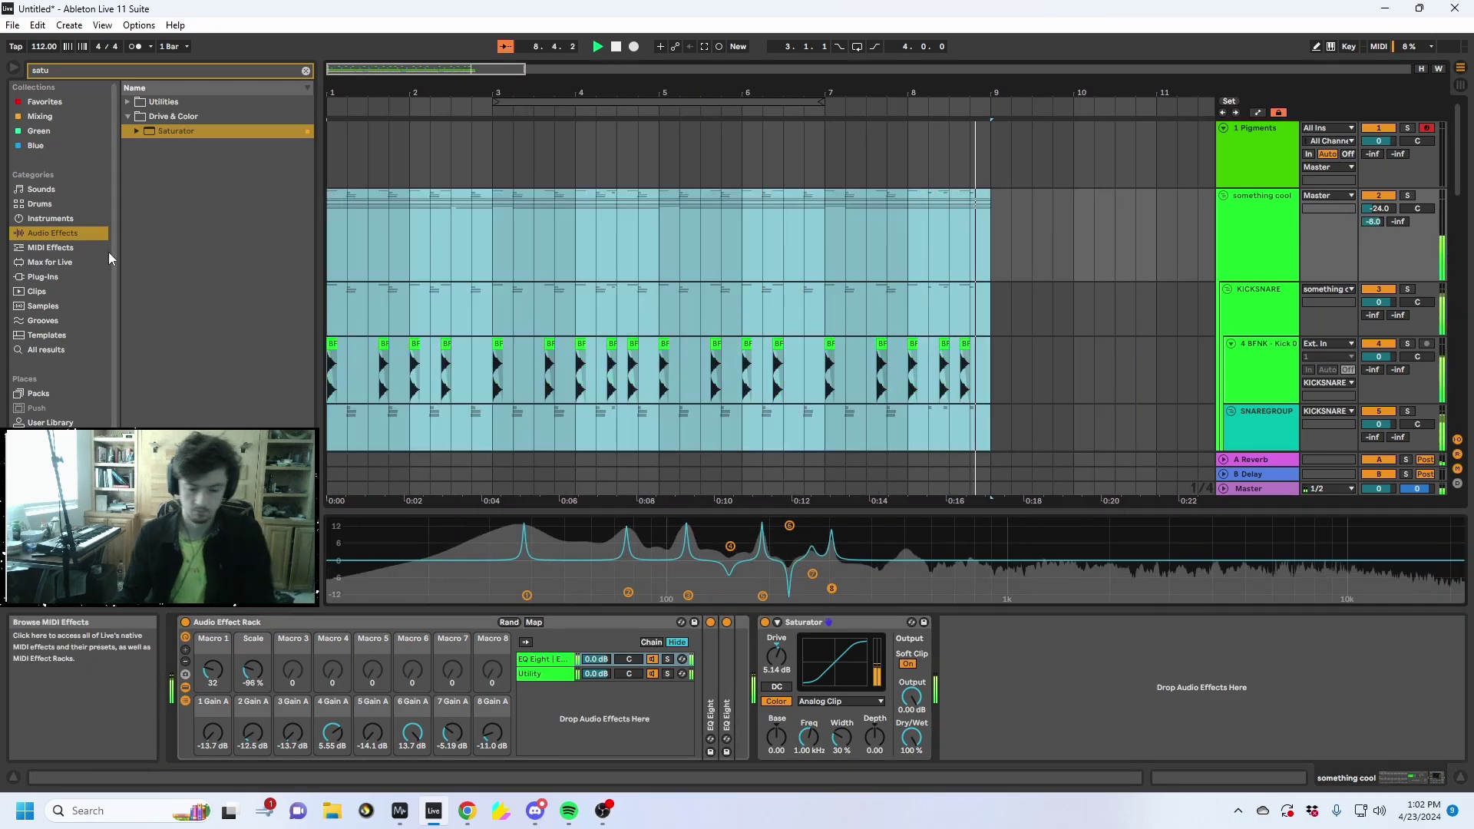
key("ctrl+l")
Nudge Macro 1 to 34 and add an LFO device after Saturator, found by searching for "lfo"
left_click_drag(228, 674, 228, 671)
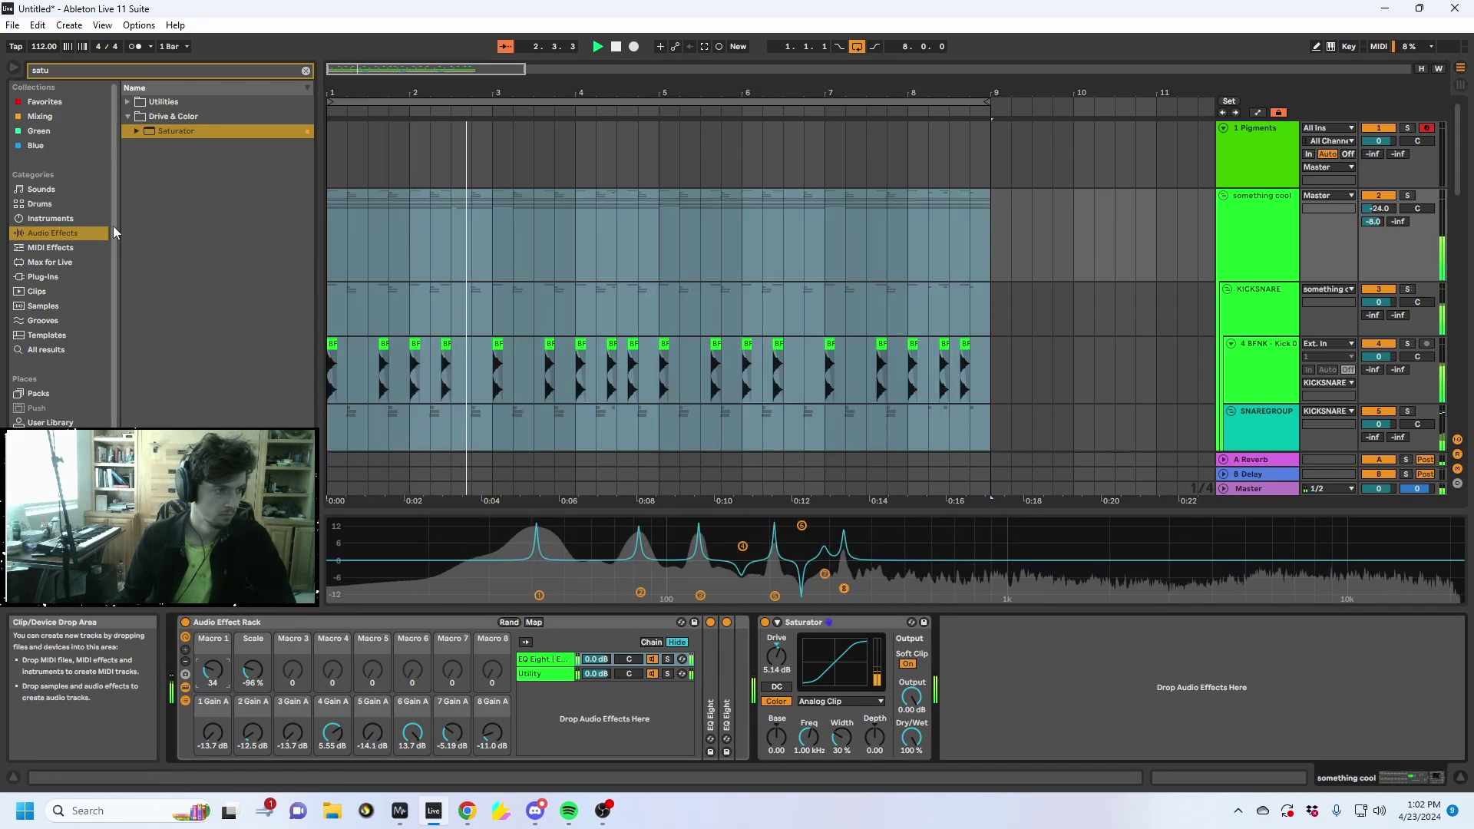
left_click(67, 70)
type("lfo")
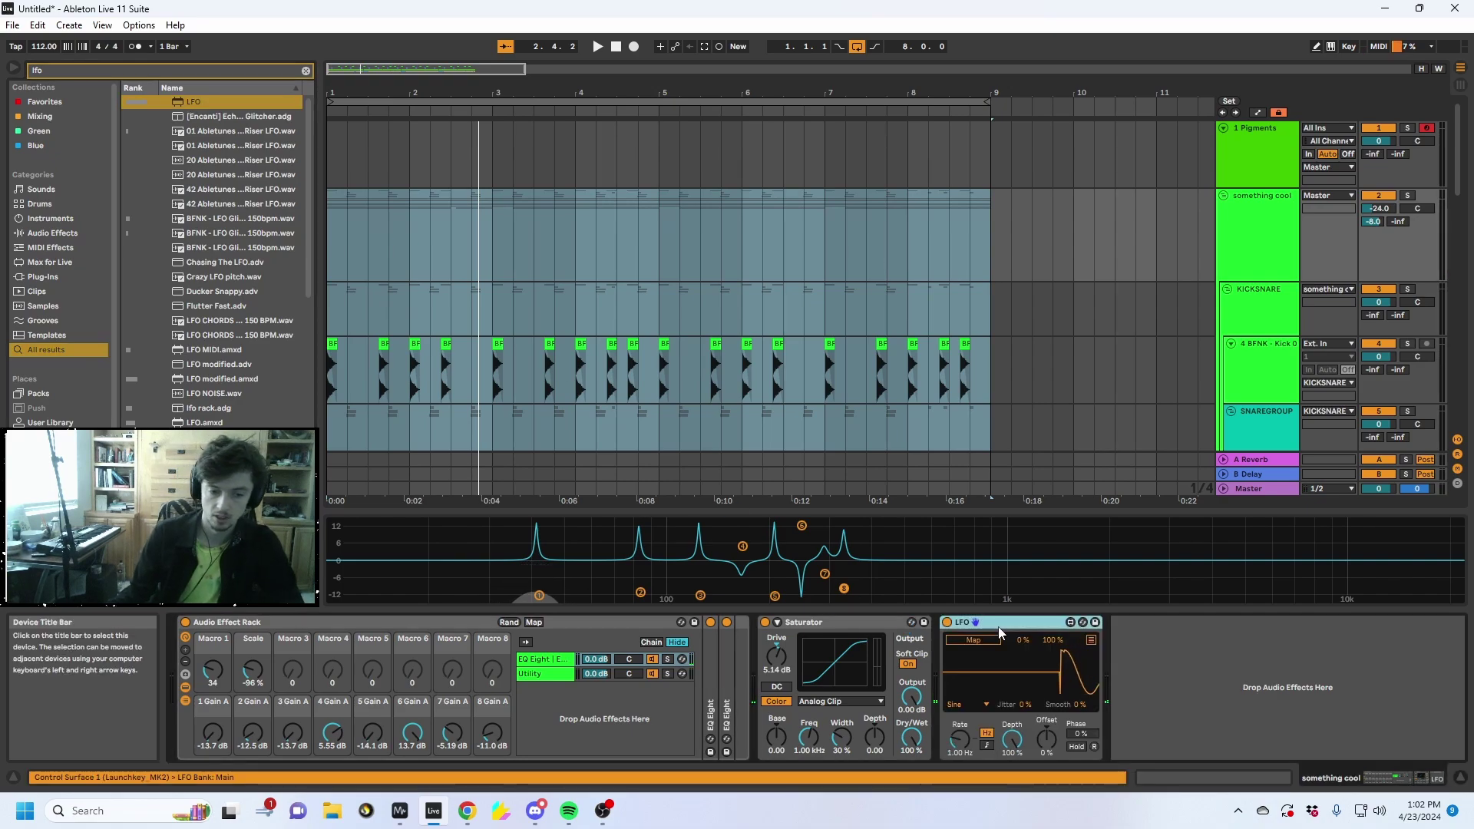
Group the LFO into its own Audio Effect Rack and map its Re-Trigger control to Macro 1 of that rack
left_click(933, 622)
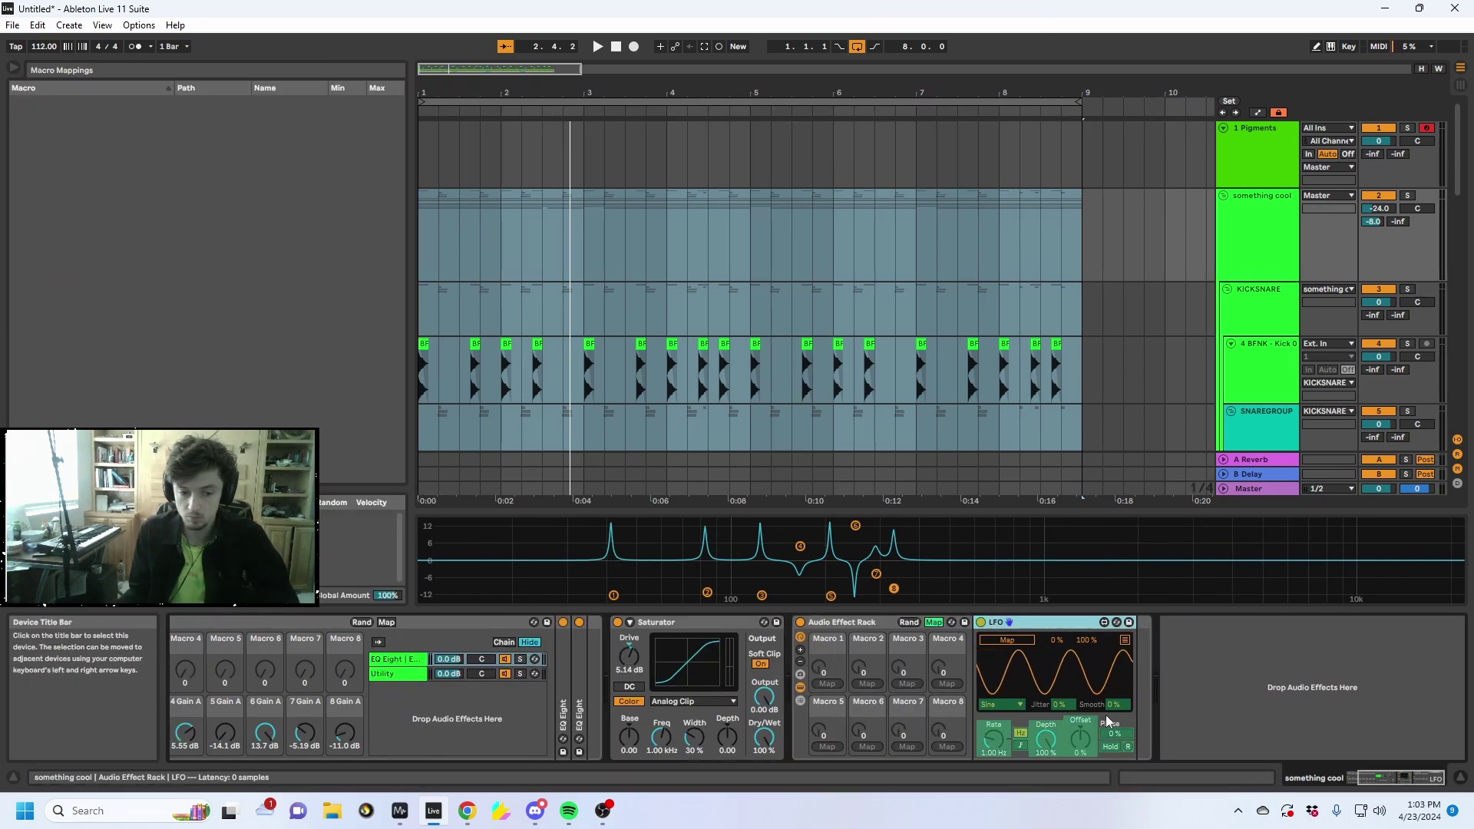
left_click(1129, 748)
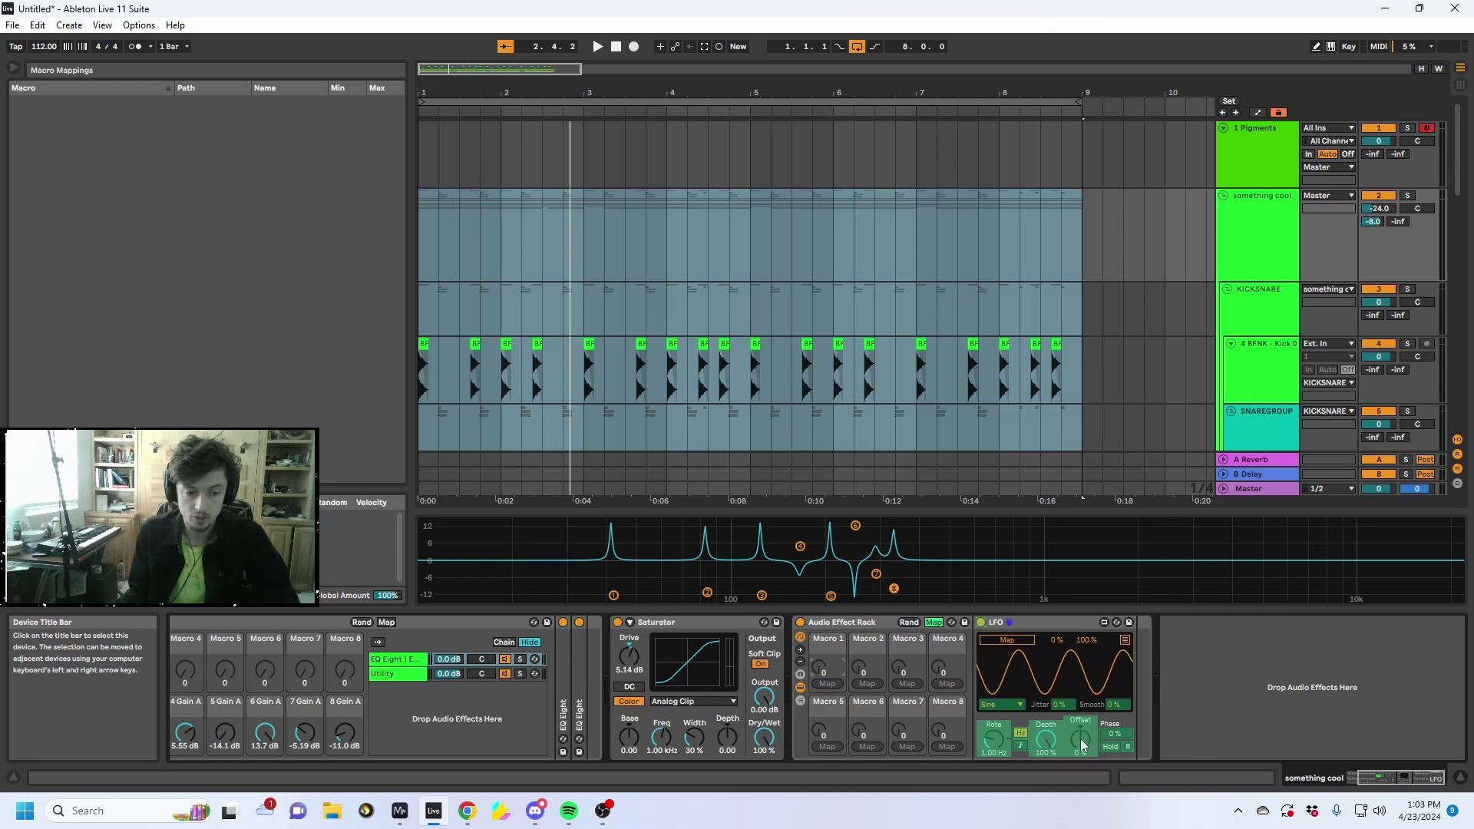
left_click(827, 684)
left_click(934, 622)
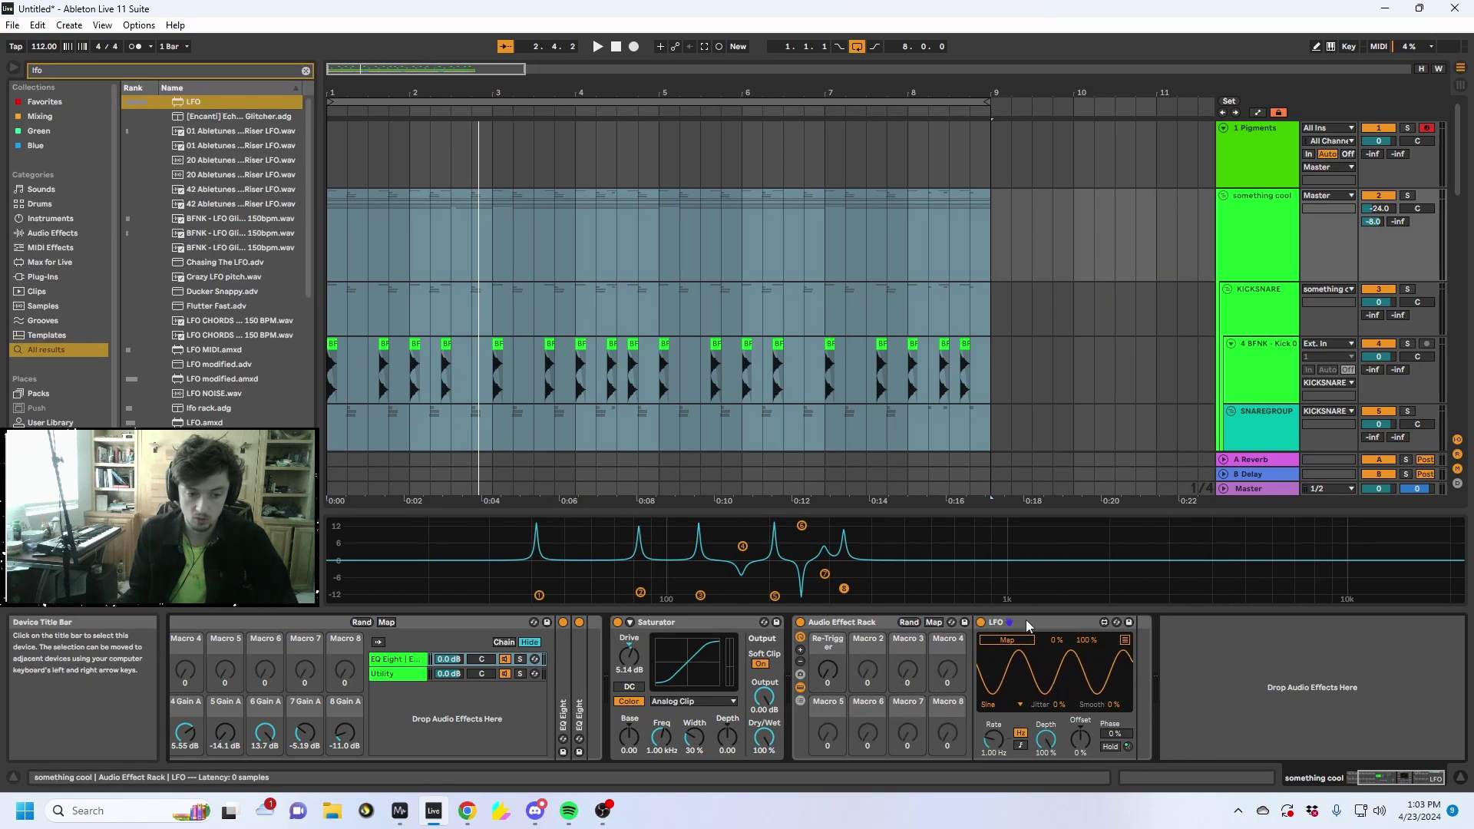
Duplicate the LFO twice inside its rack and set the first LFO's Rate to 1.18 Hz
key("ctrl+d")
key("ctrl+d")
left_click_drag(995, 737, 995, 714)
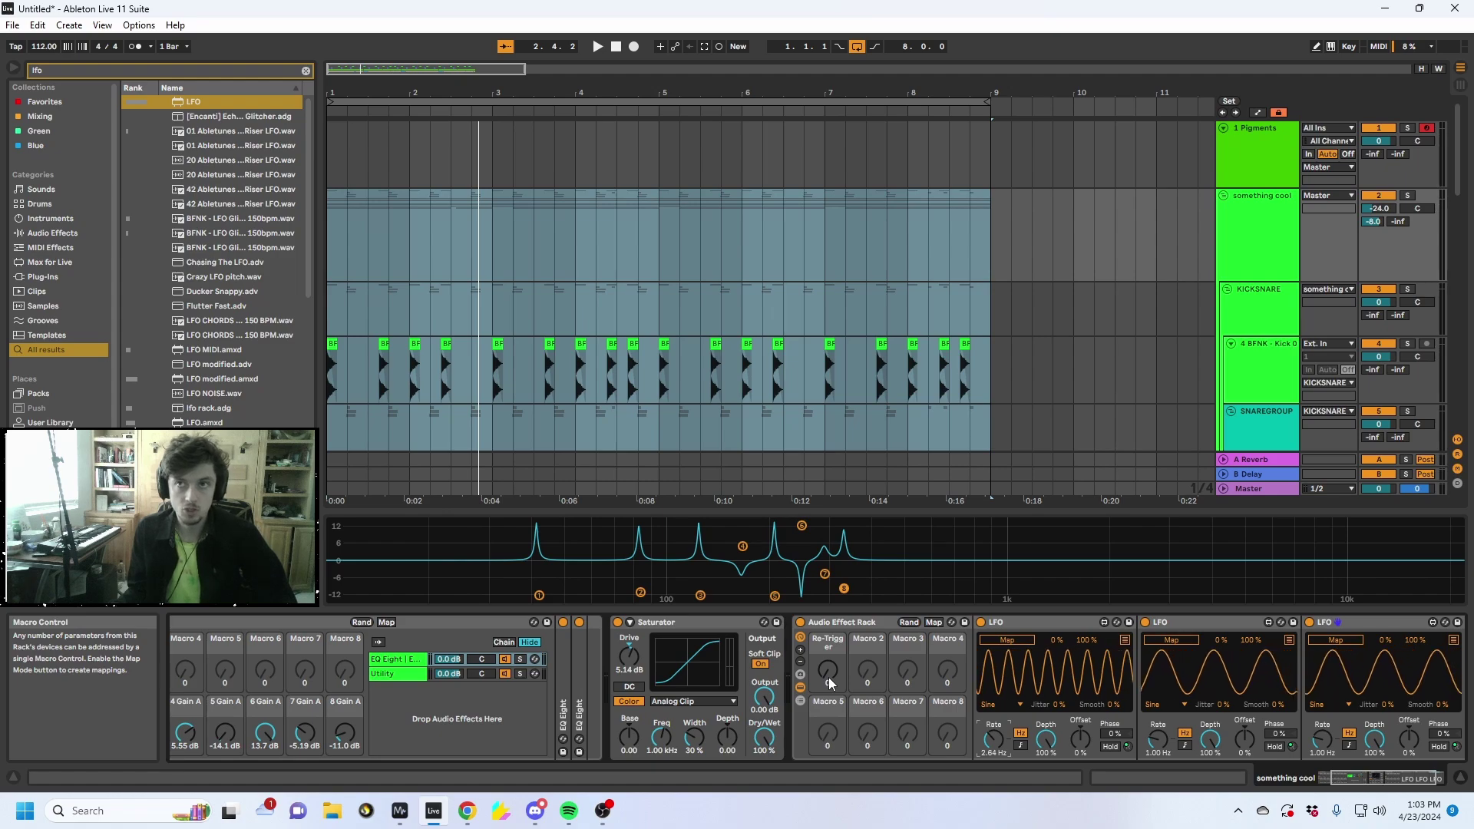
left_click_drag(994, 738, 994, 764)
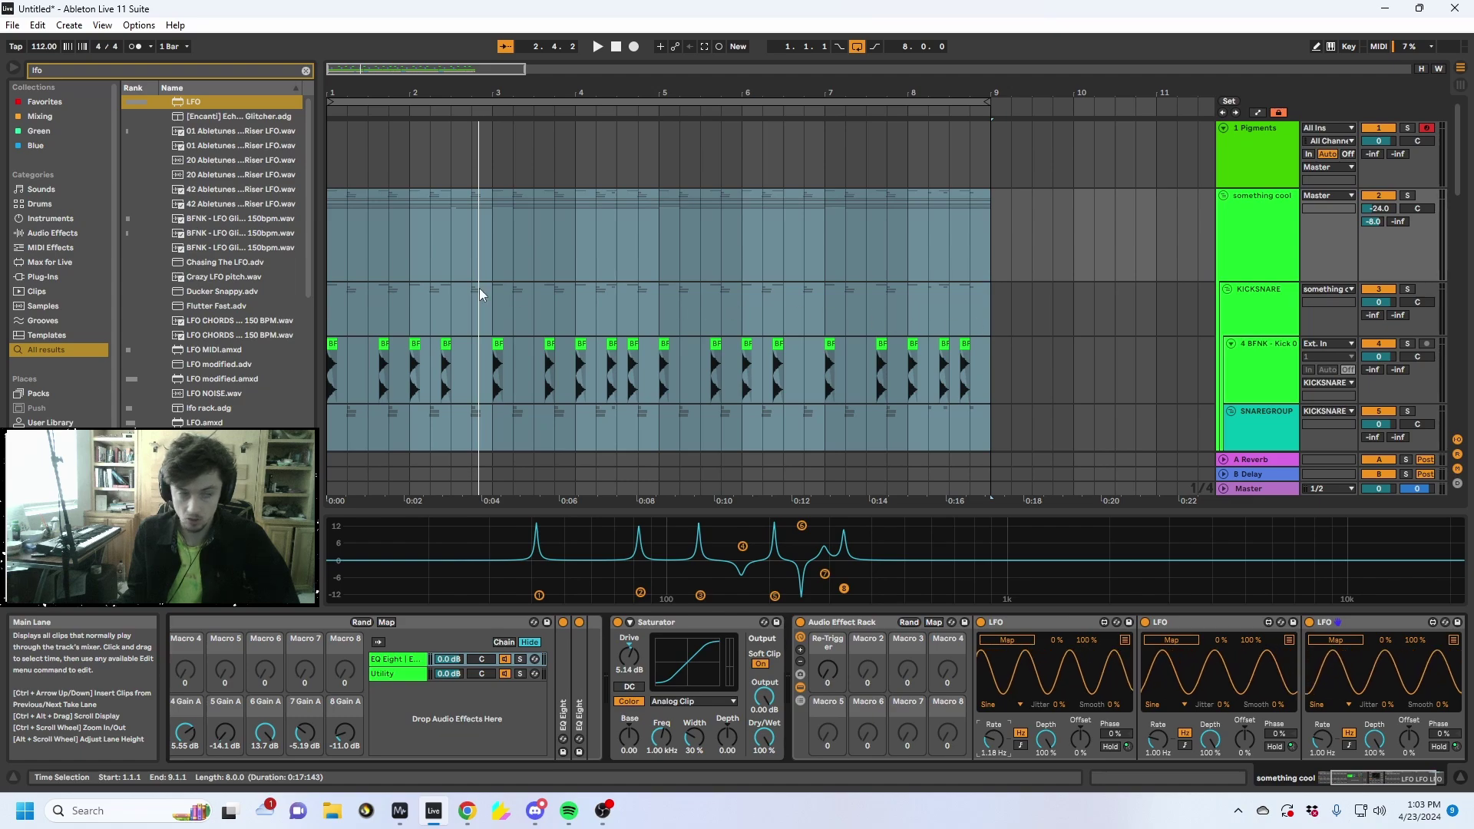
Draw a rise-and-fall automation of the first LFO's Rate within bar 1 and restart playback repeatedly to compare the LFO's waveform
key("a")
left_click_drag(329, 262, 396, 275)
left_click(332, 231)
key("space")
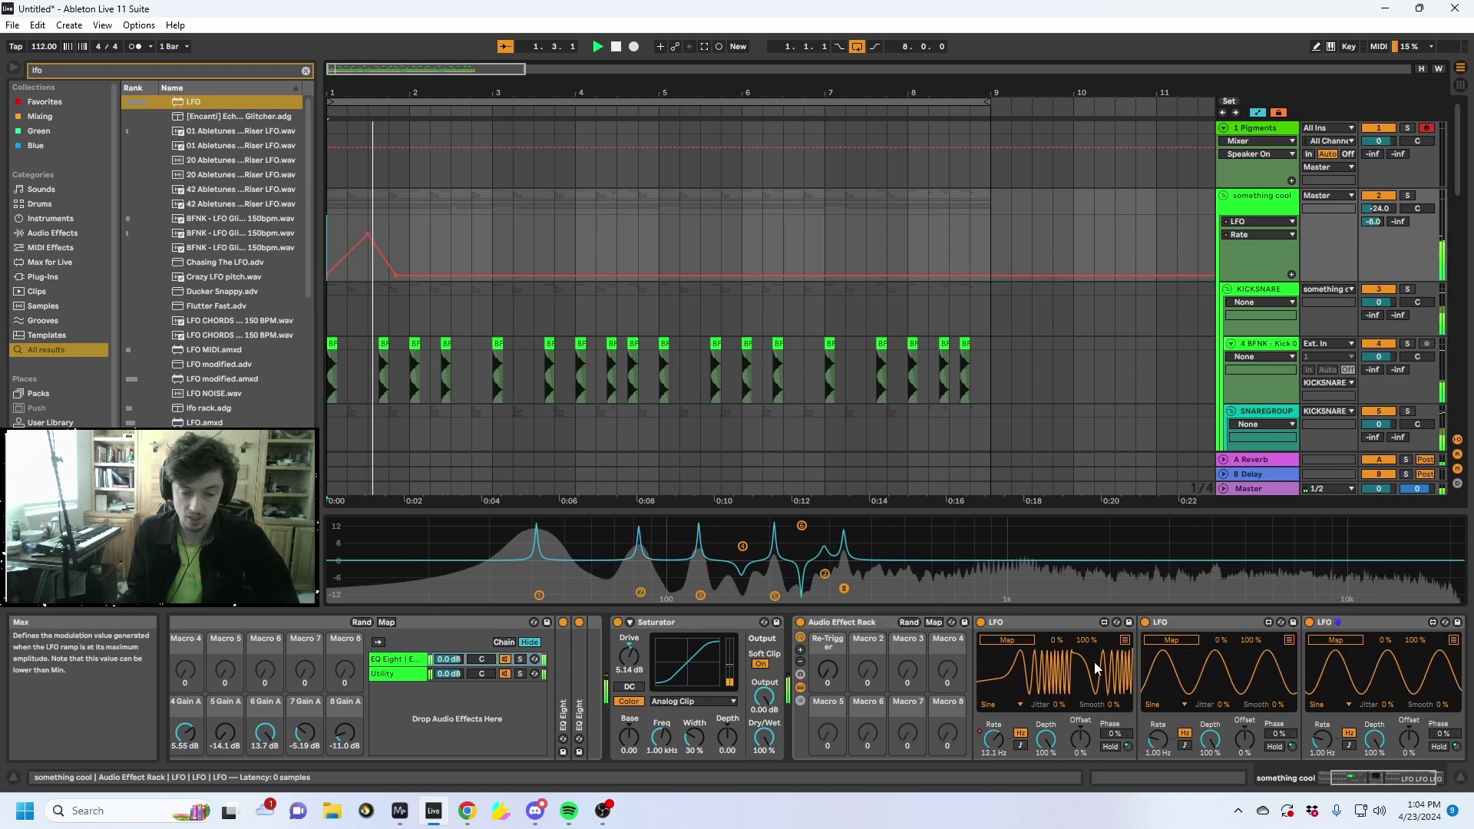
key("space")
key("space")
key("space")
key("space")
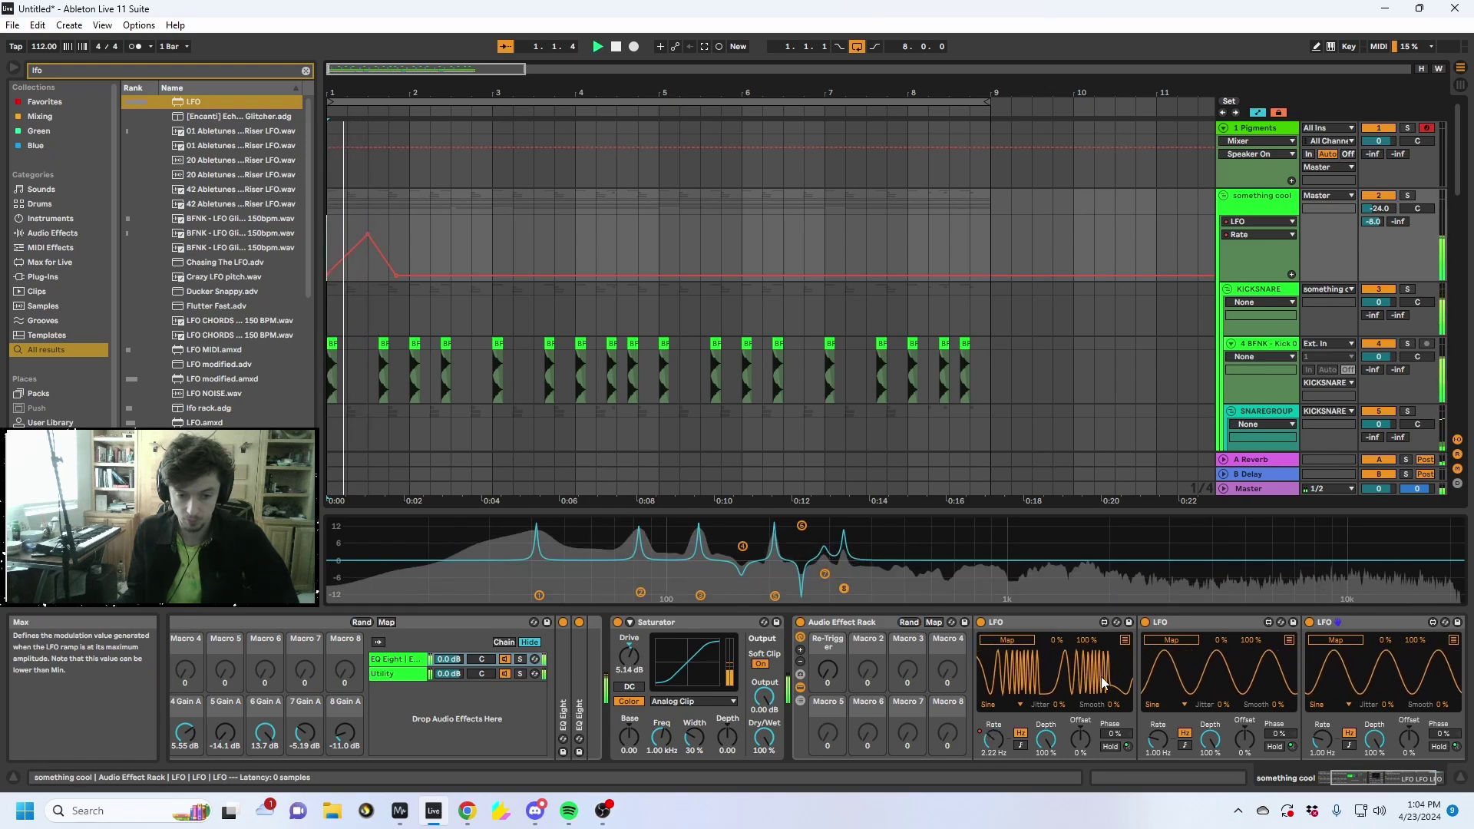
Automate the LFO rack's Re-Trigger macro with a short spike falling from maximum at the start of bar 1
left_click(828, 673)
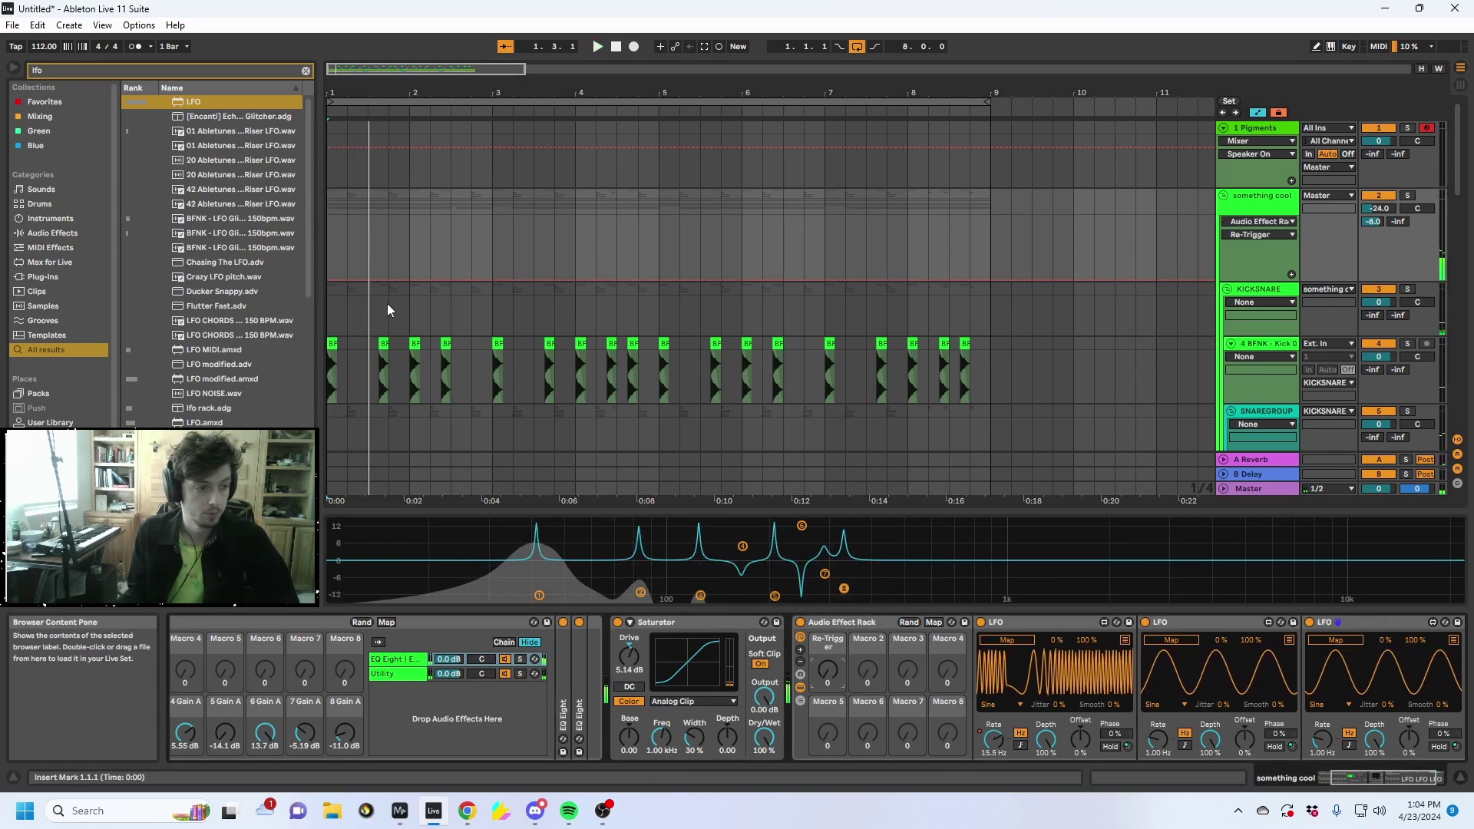
left_click(334, 284)
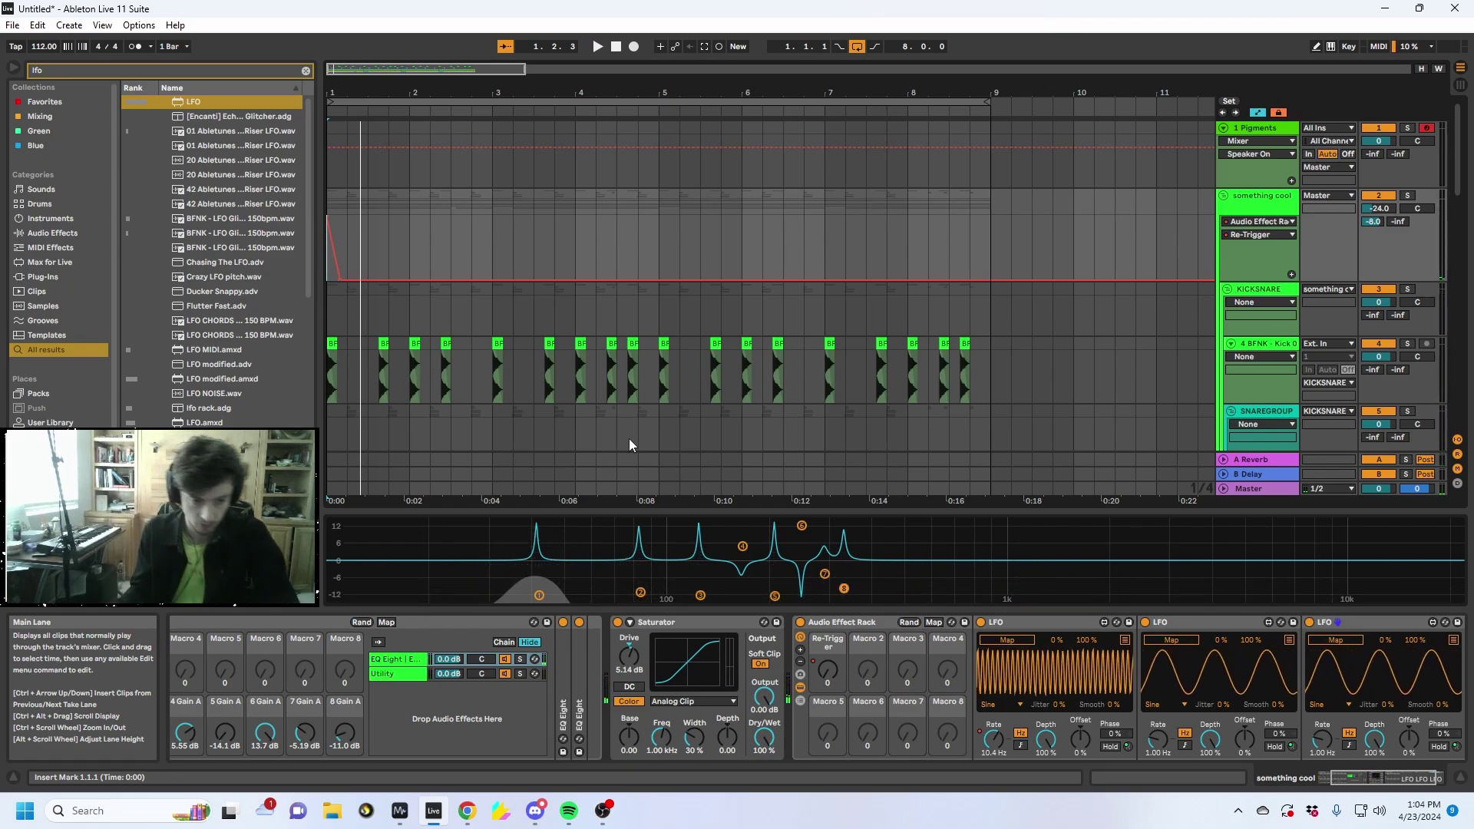
Map the Depth controls of the three LFOs to Macros 6, 7 and 8 of the LFO rack
left_click(934, 622)
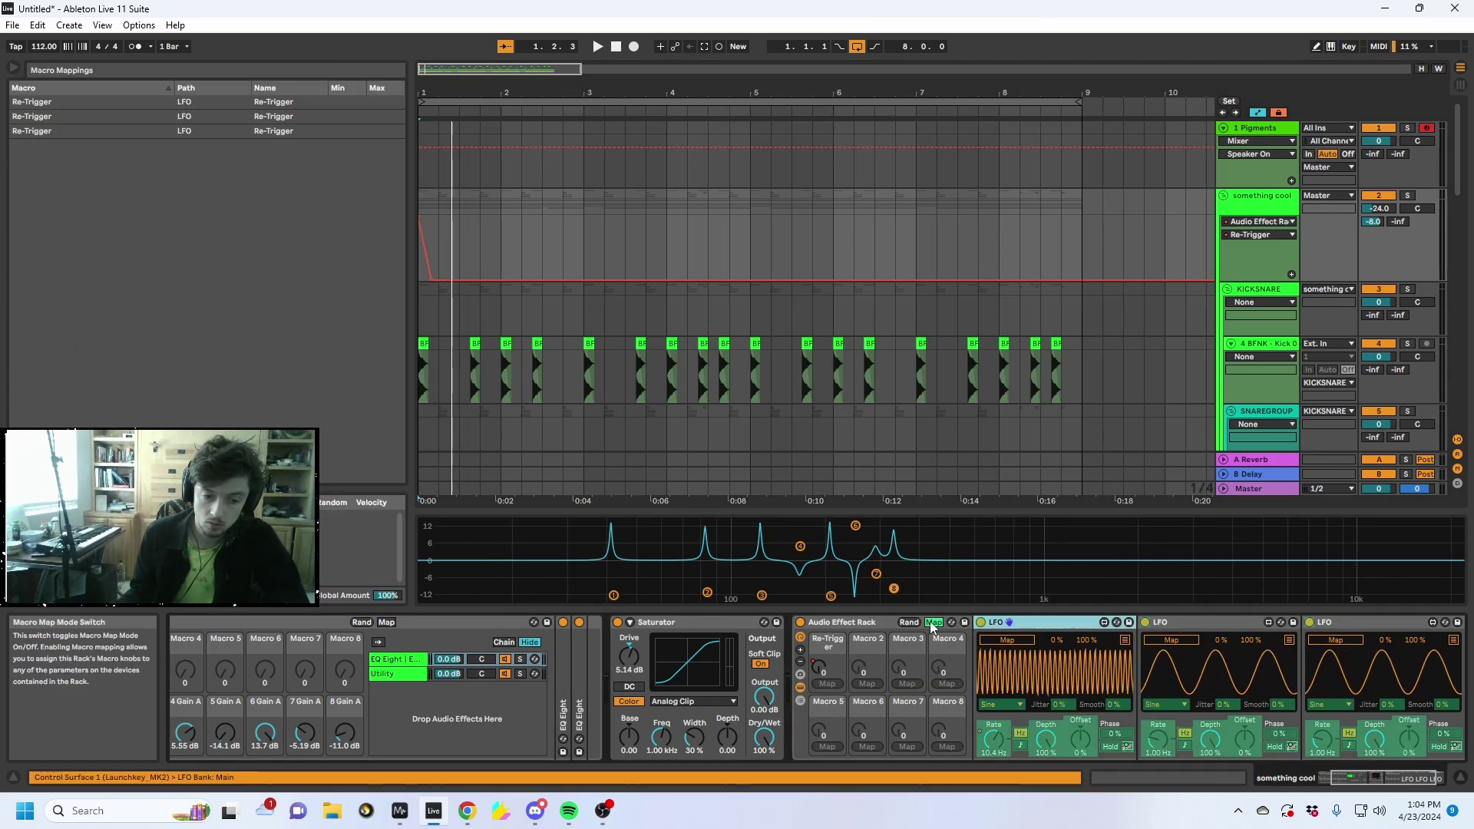
left_click(934, 624)
left_click(934, 624)
left_click(1050, 741)
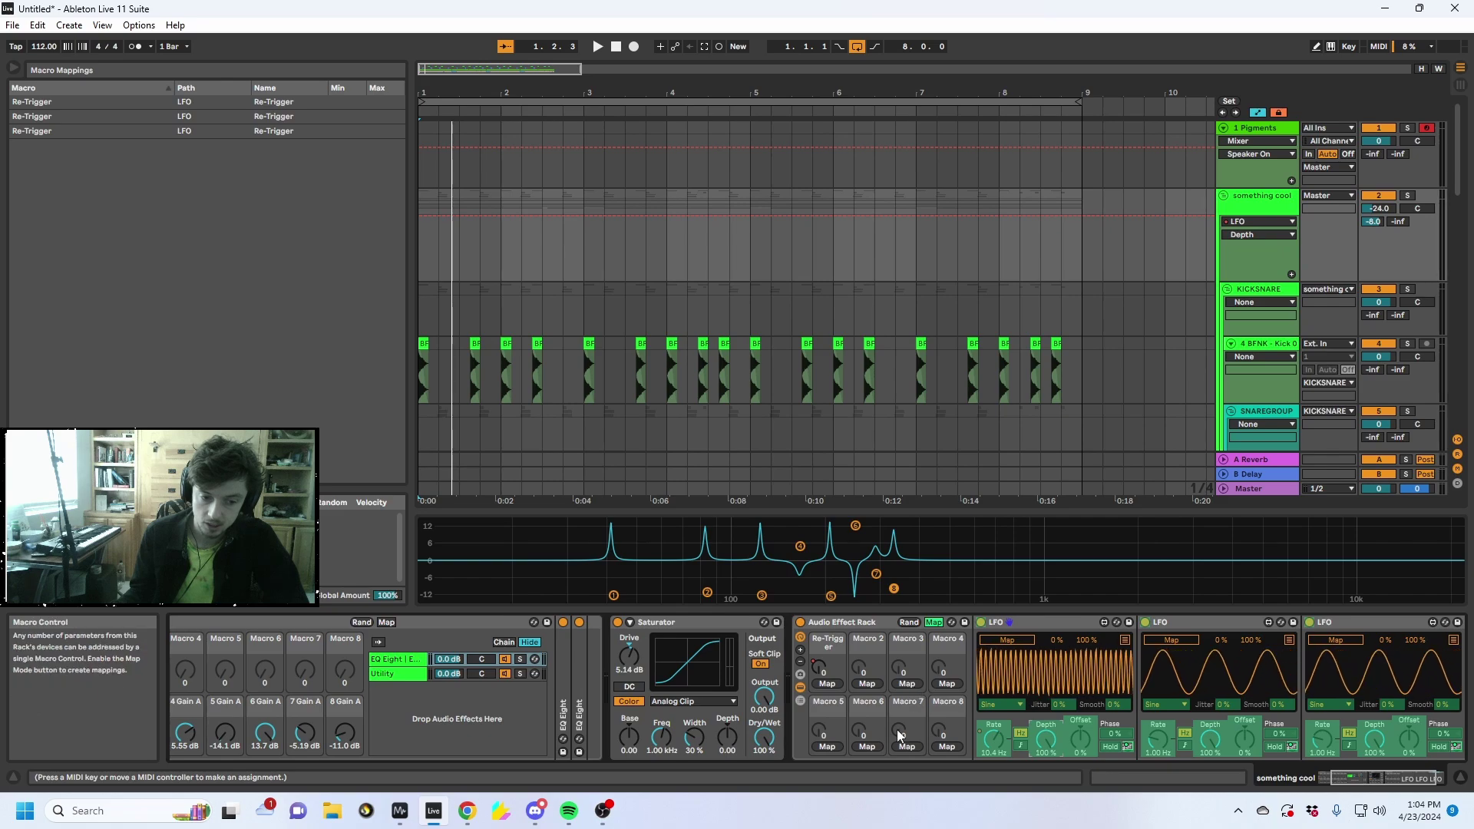
left_click(867, 747)
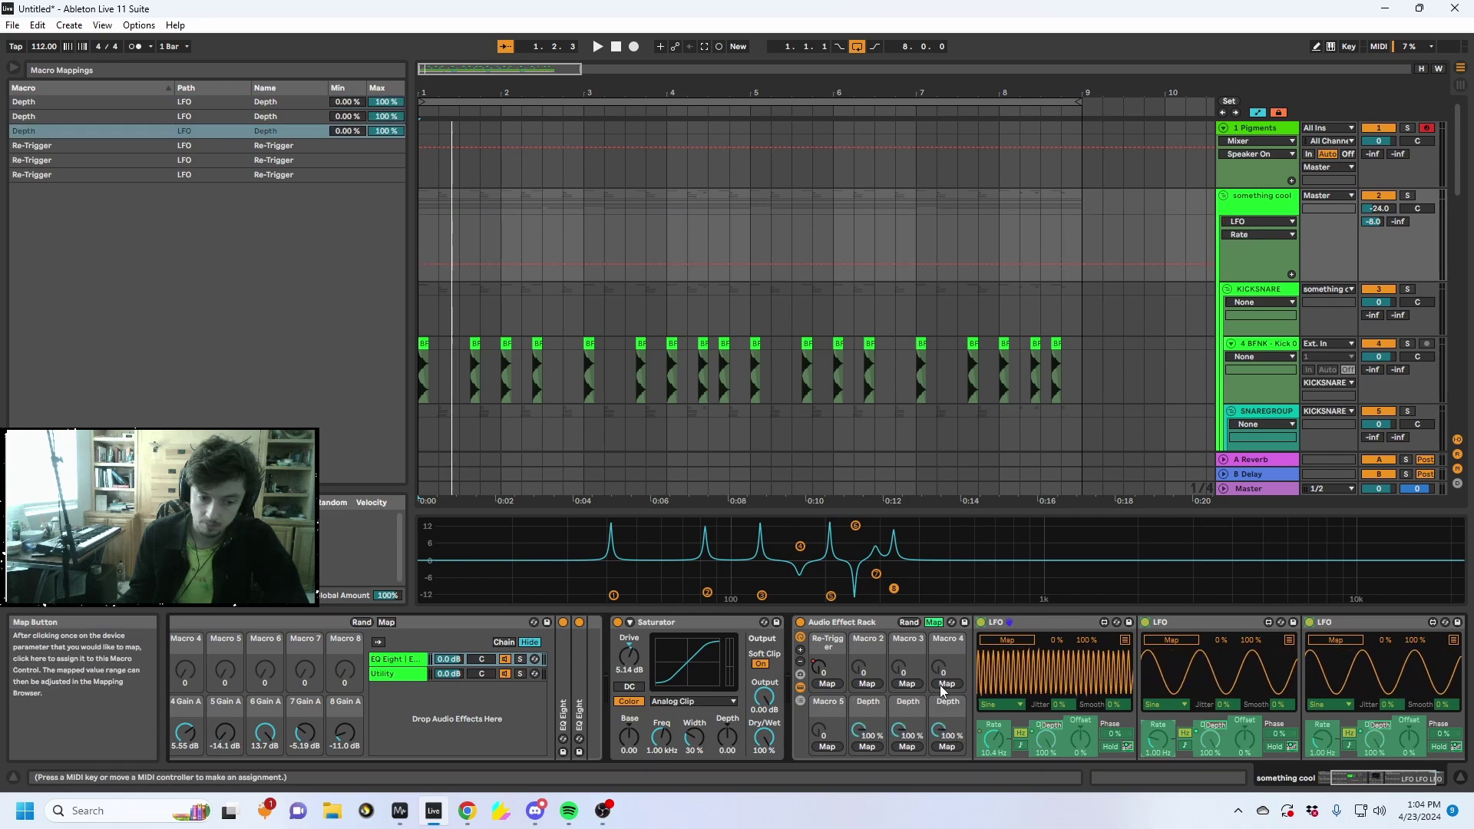
Map the Rate controls of the three LFOs to Macros 2, 3 and 4 of the LFO rack and leave mapping mode
left_click(861, 684)
key("ctrl+z")
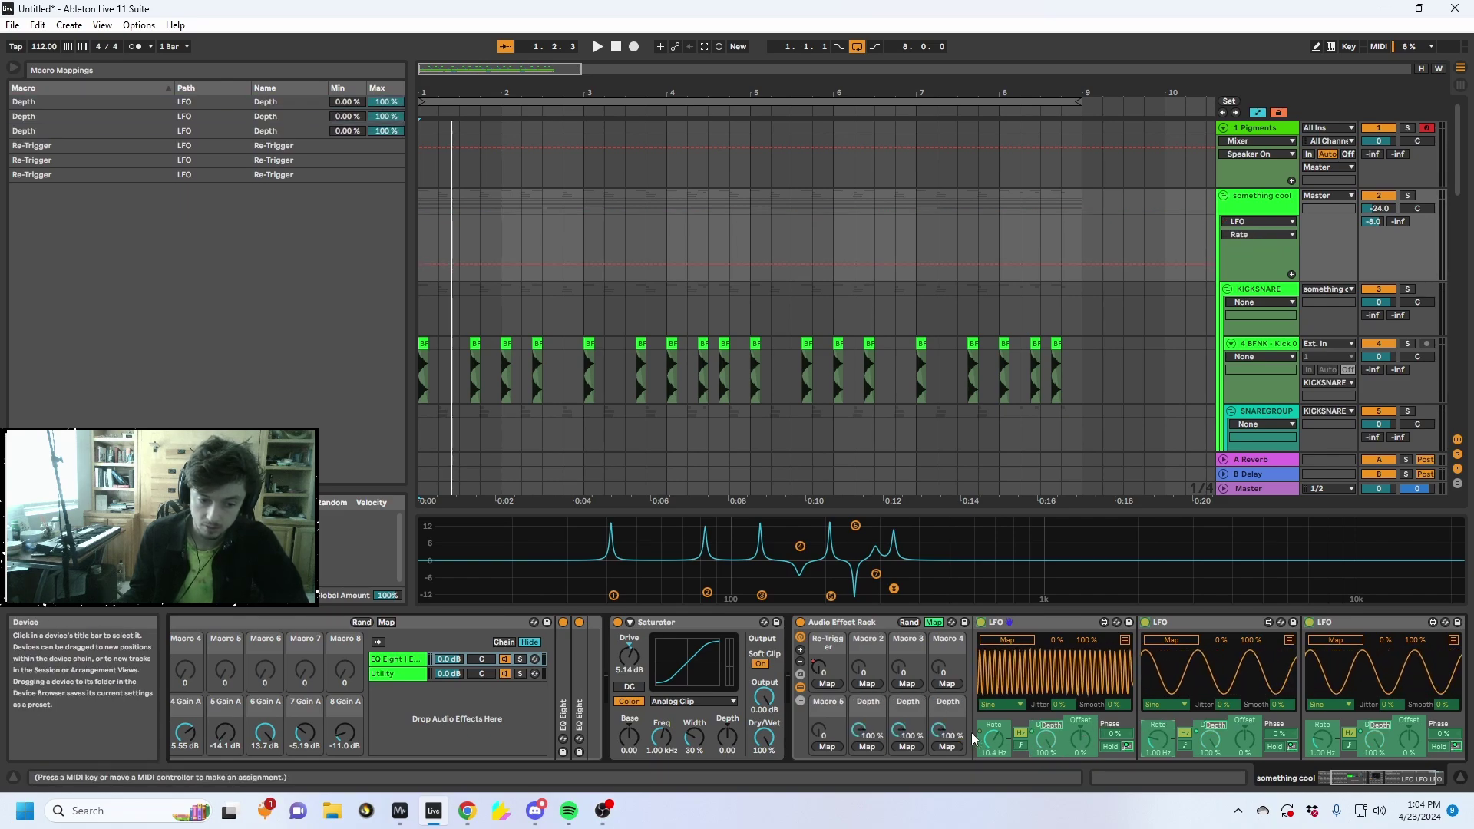
left_click(994, 739)
left_click(868, 684)
left_click(1159, 741)
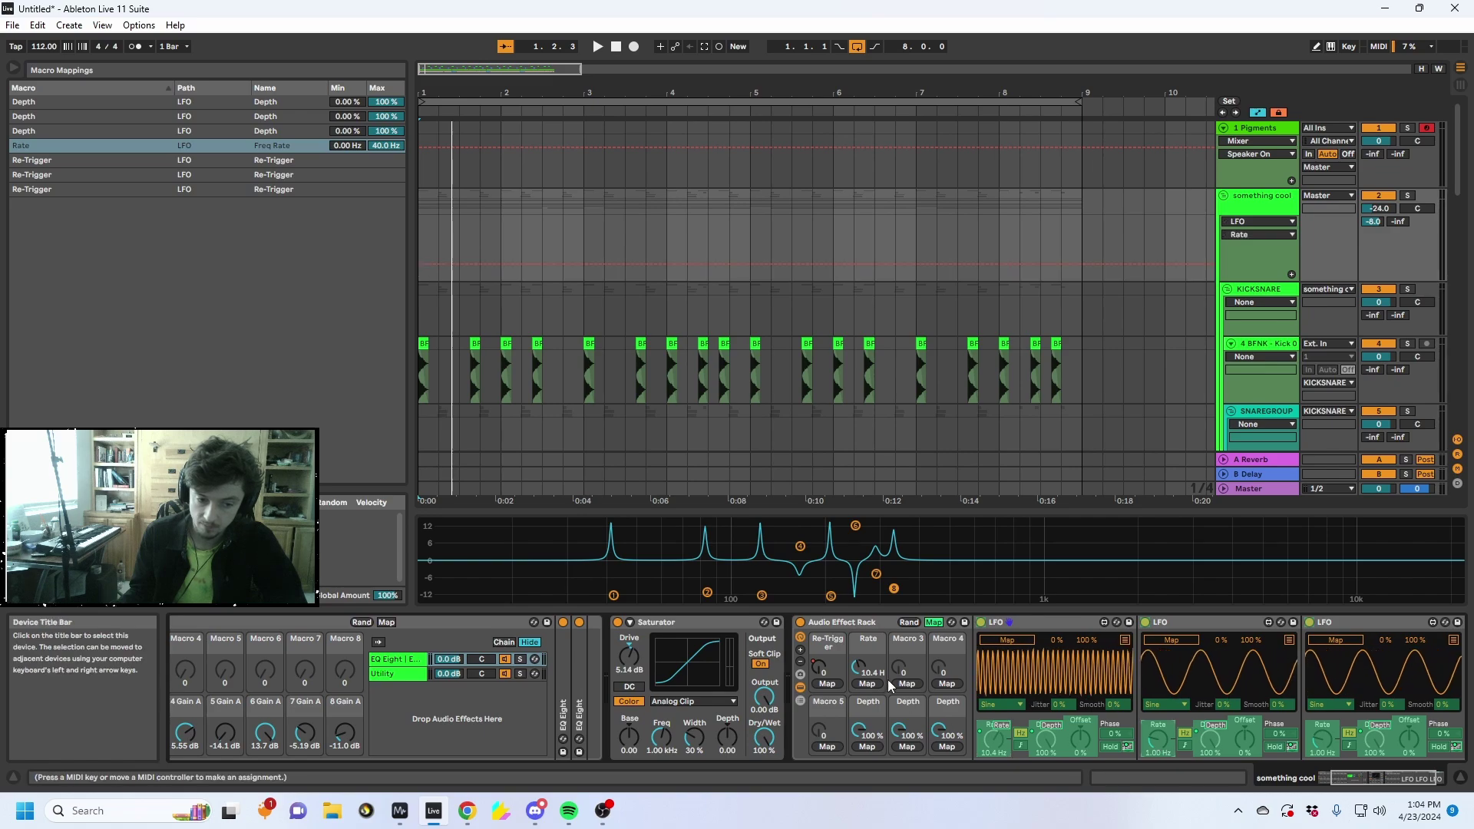
left_click(907, 684)
left_click(949, 685)
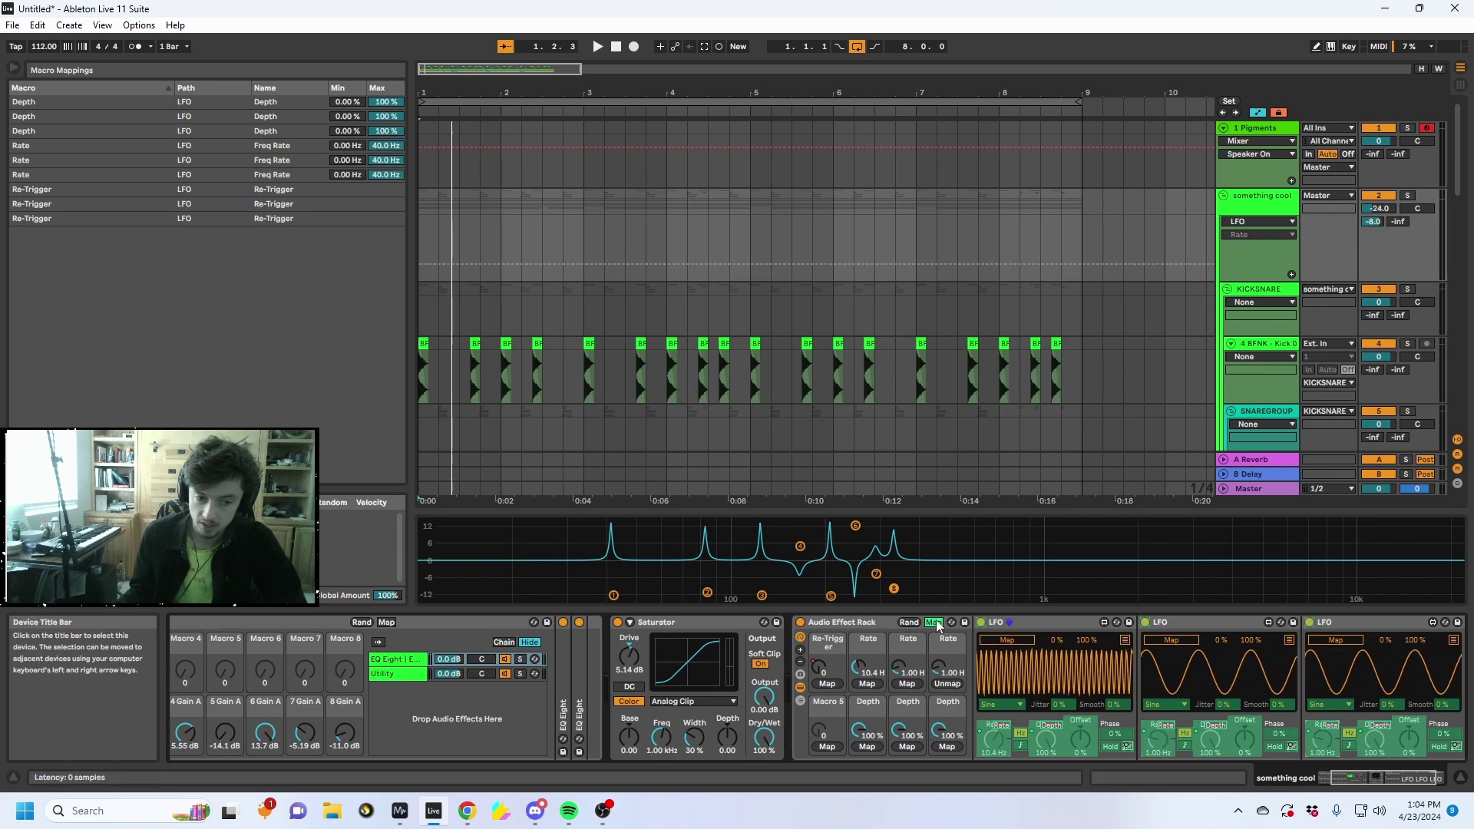
left_click(935, 621)
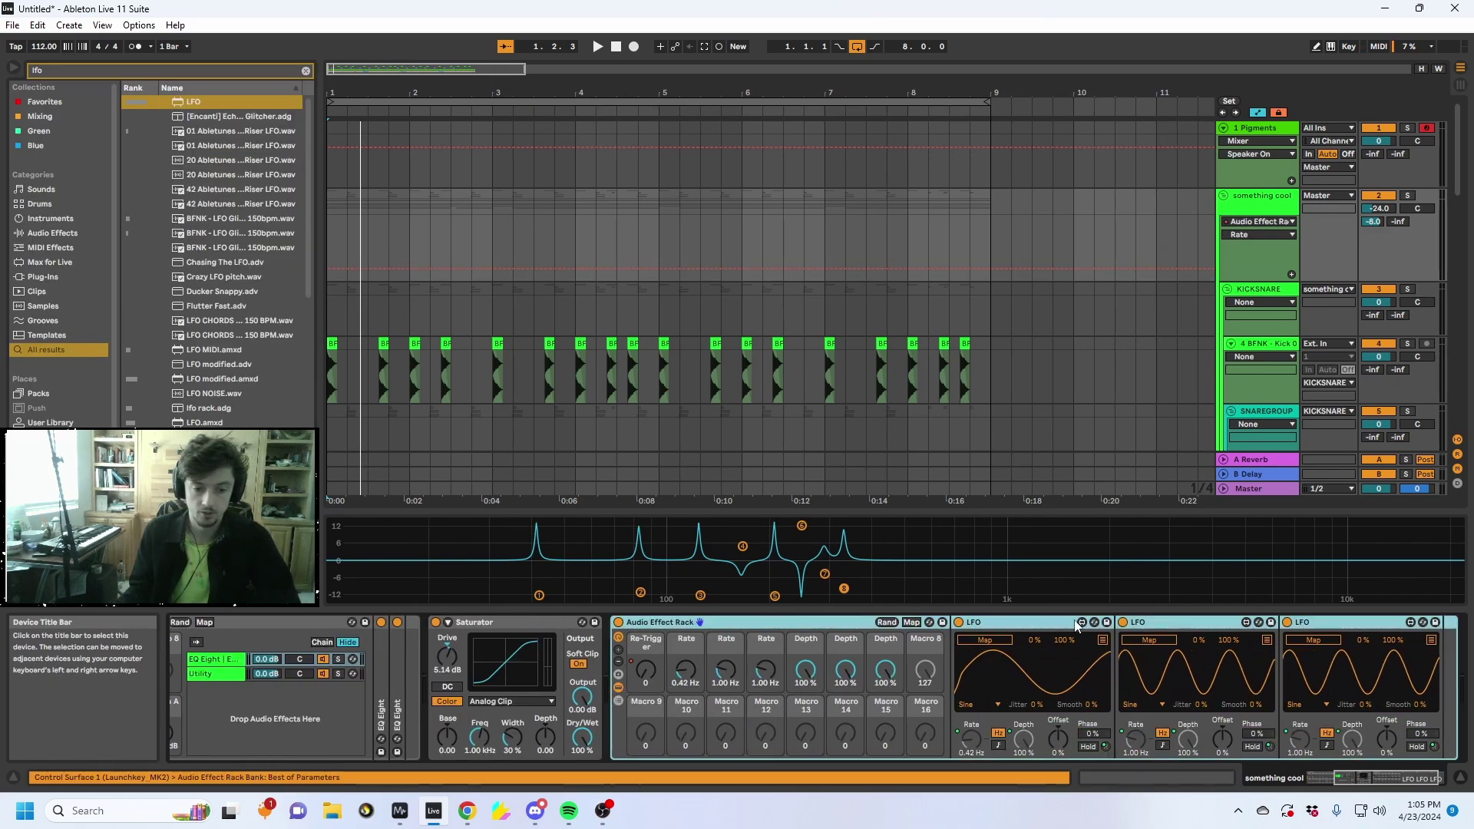
Map the first LFO in the rack to the second LFO's Phase
left_click(1357, 621)
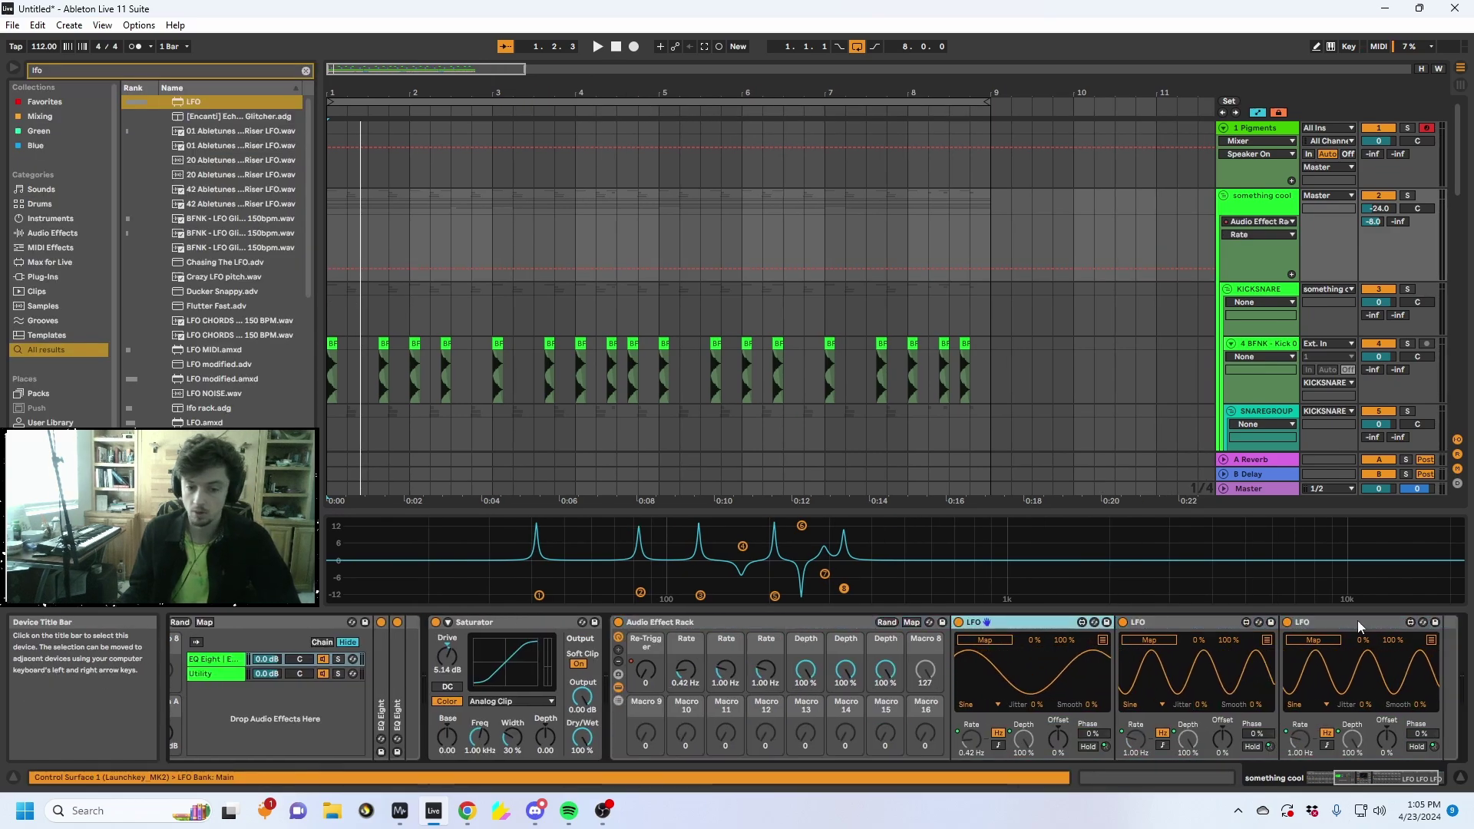
left_click(980, 640)
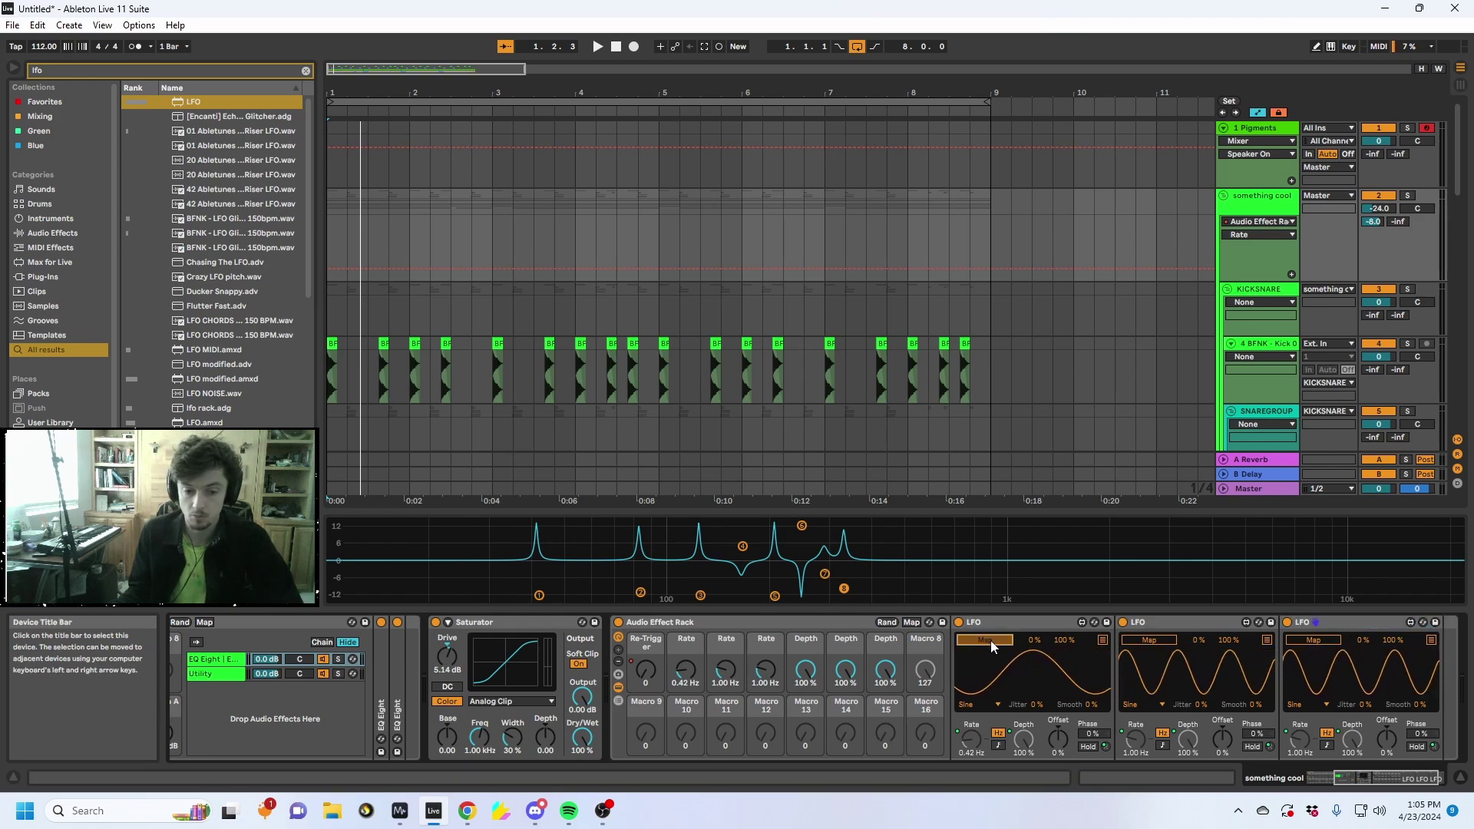
left_click(1096, 735)
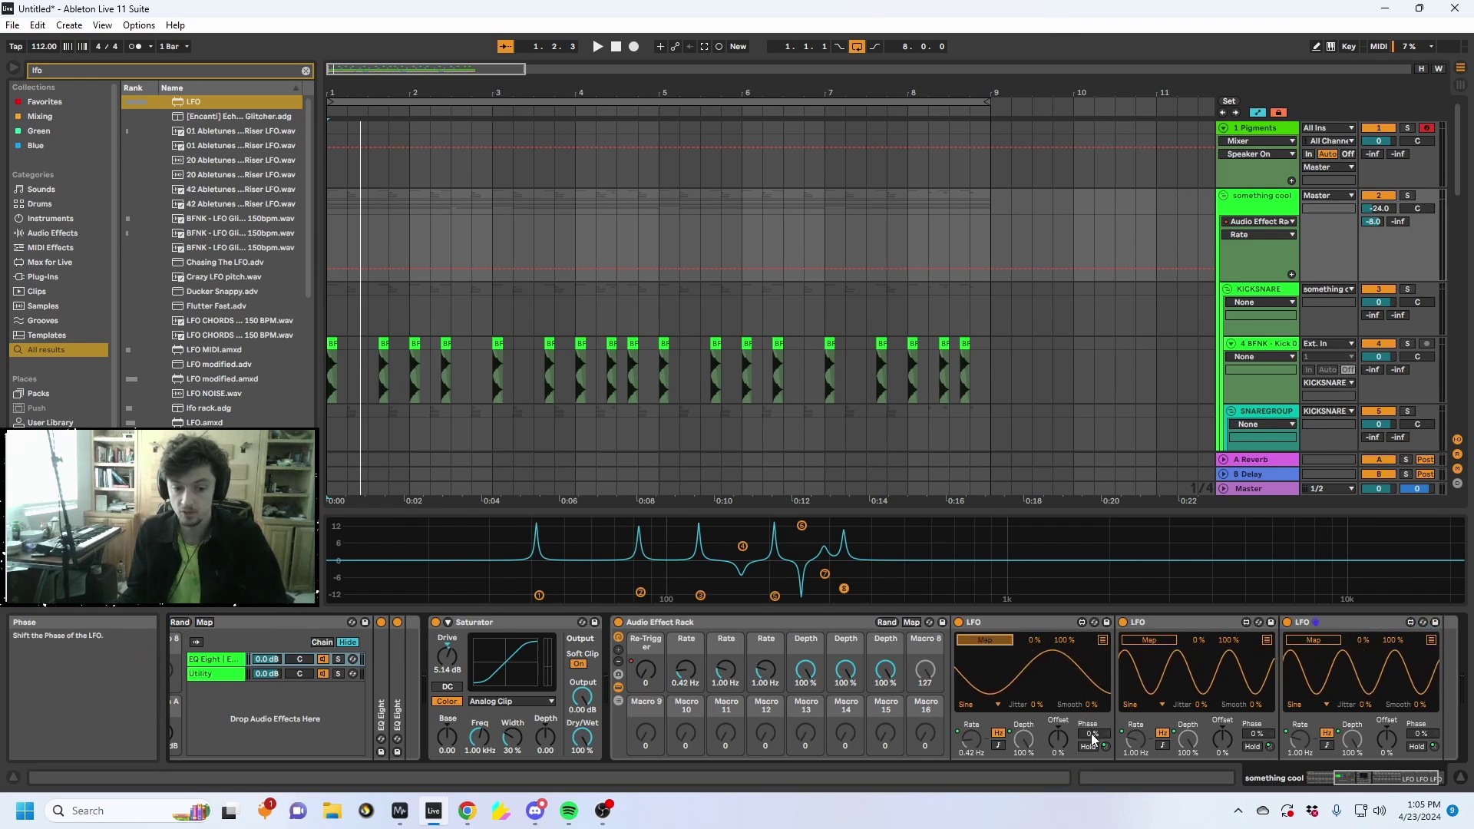
left_click(998, 638)
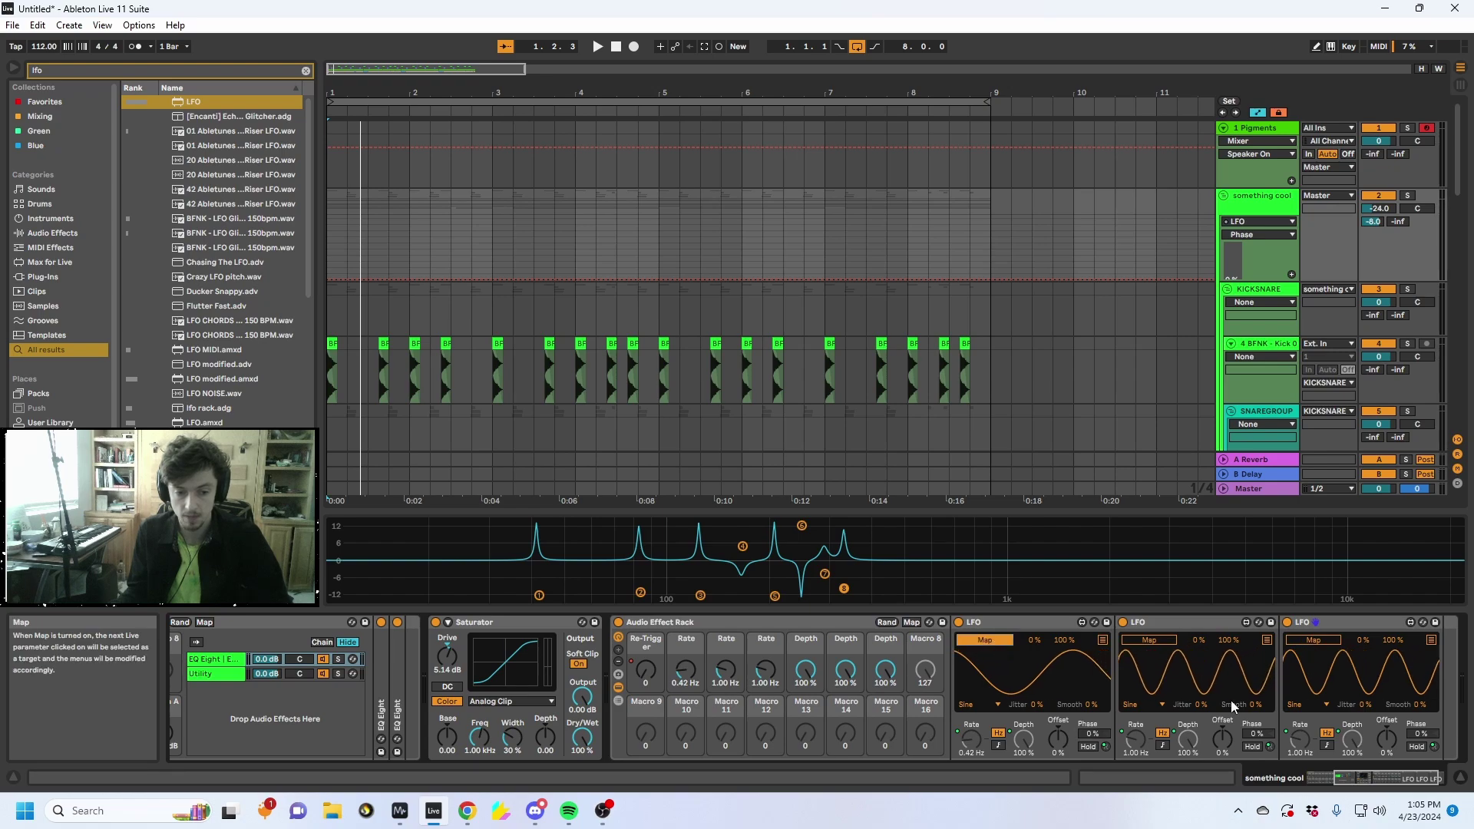
left_click(1256, 733)
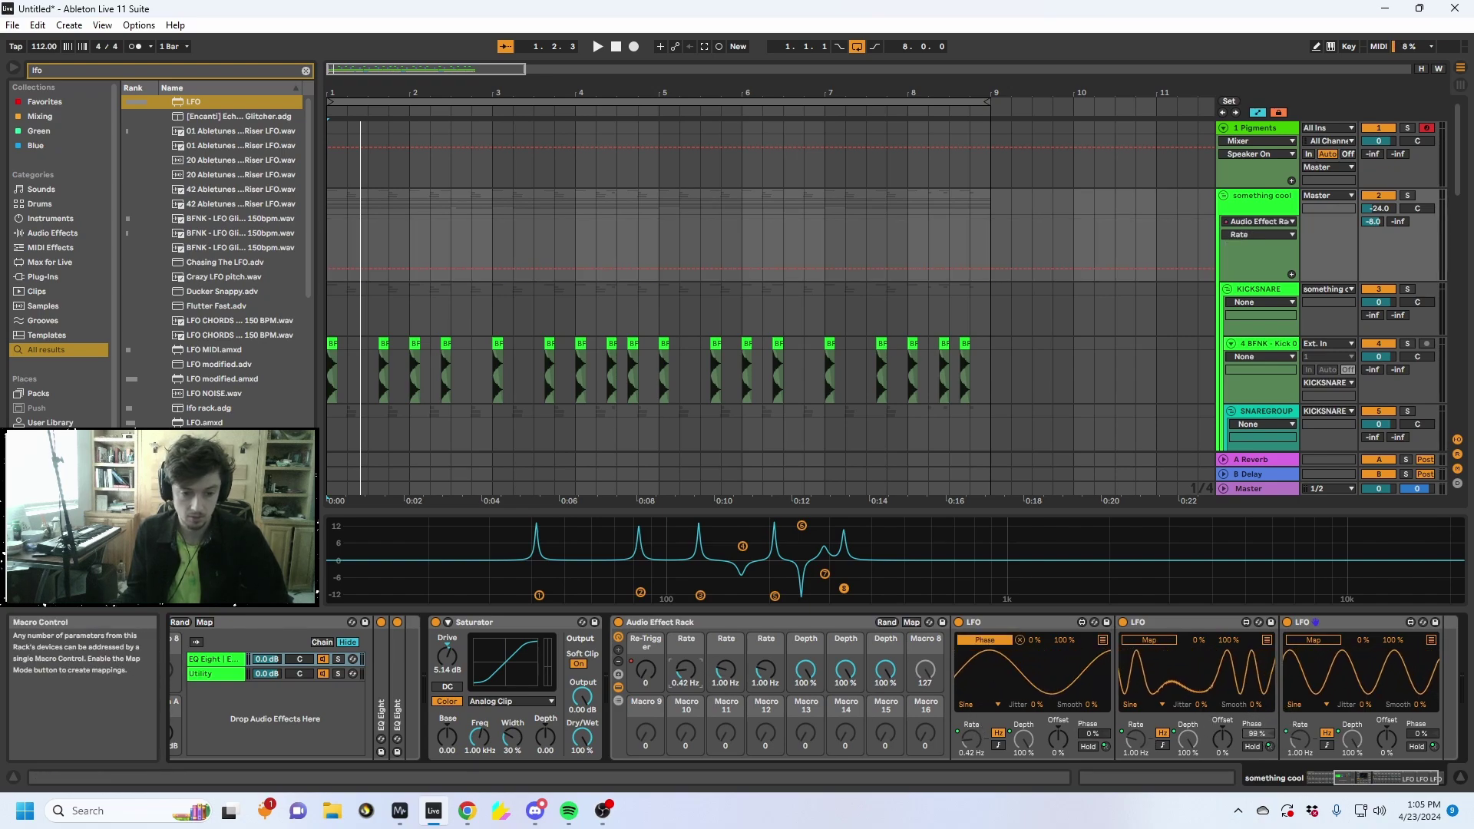
Set the first LFO's shape to Up and sweep its Rate macro up to 14.1 Hz, settling at 2.23 Hz
left_click_drag(686, 669, 686, 624)
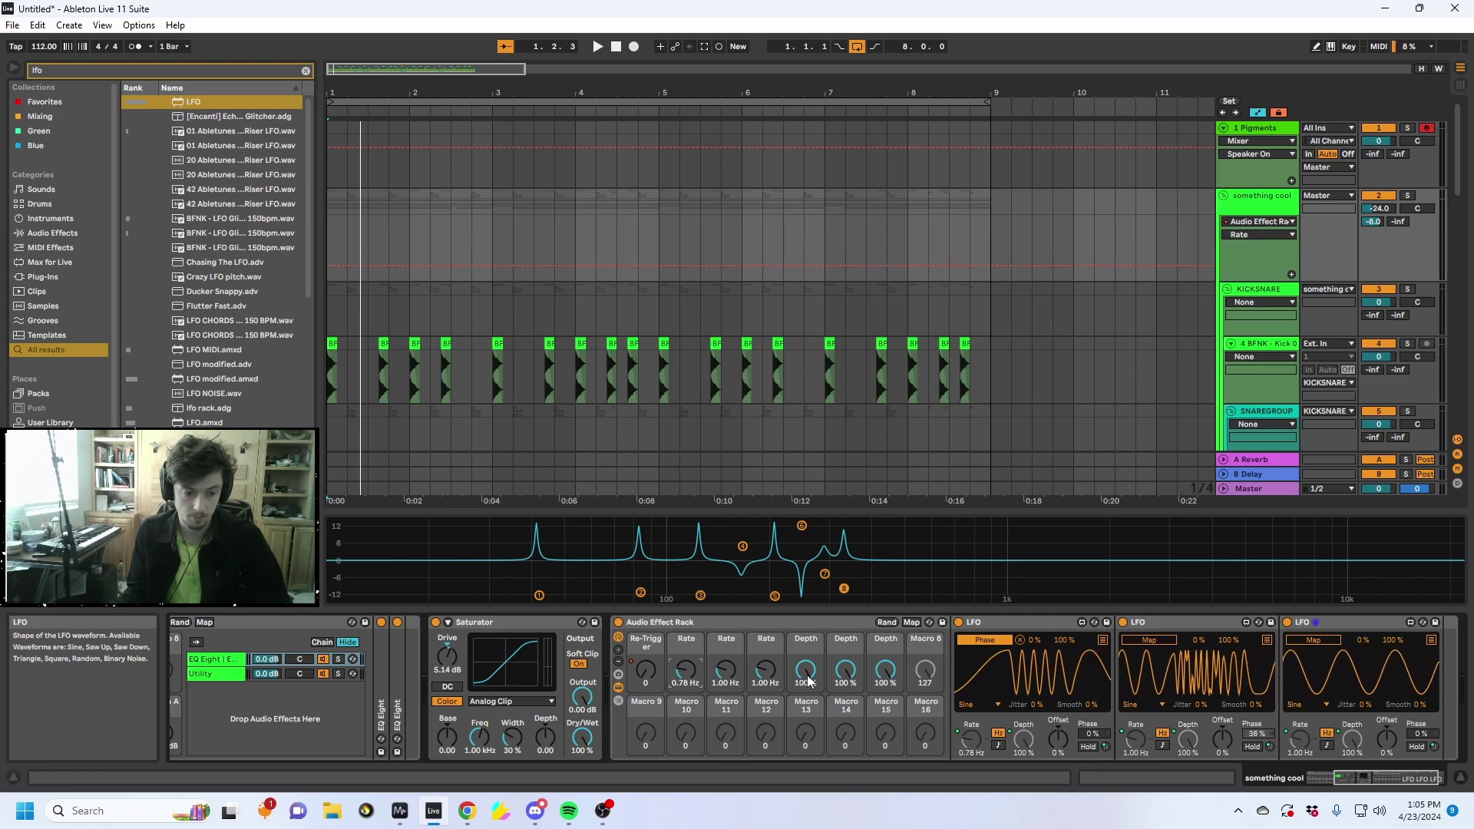
left_click(979, 705)
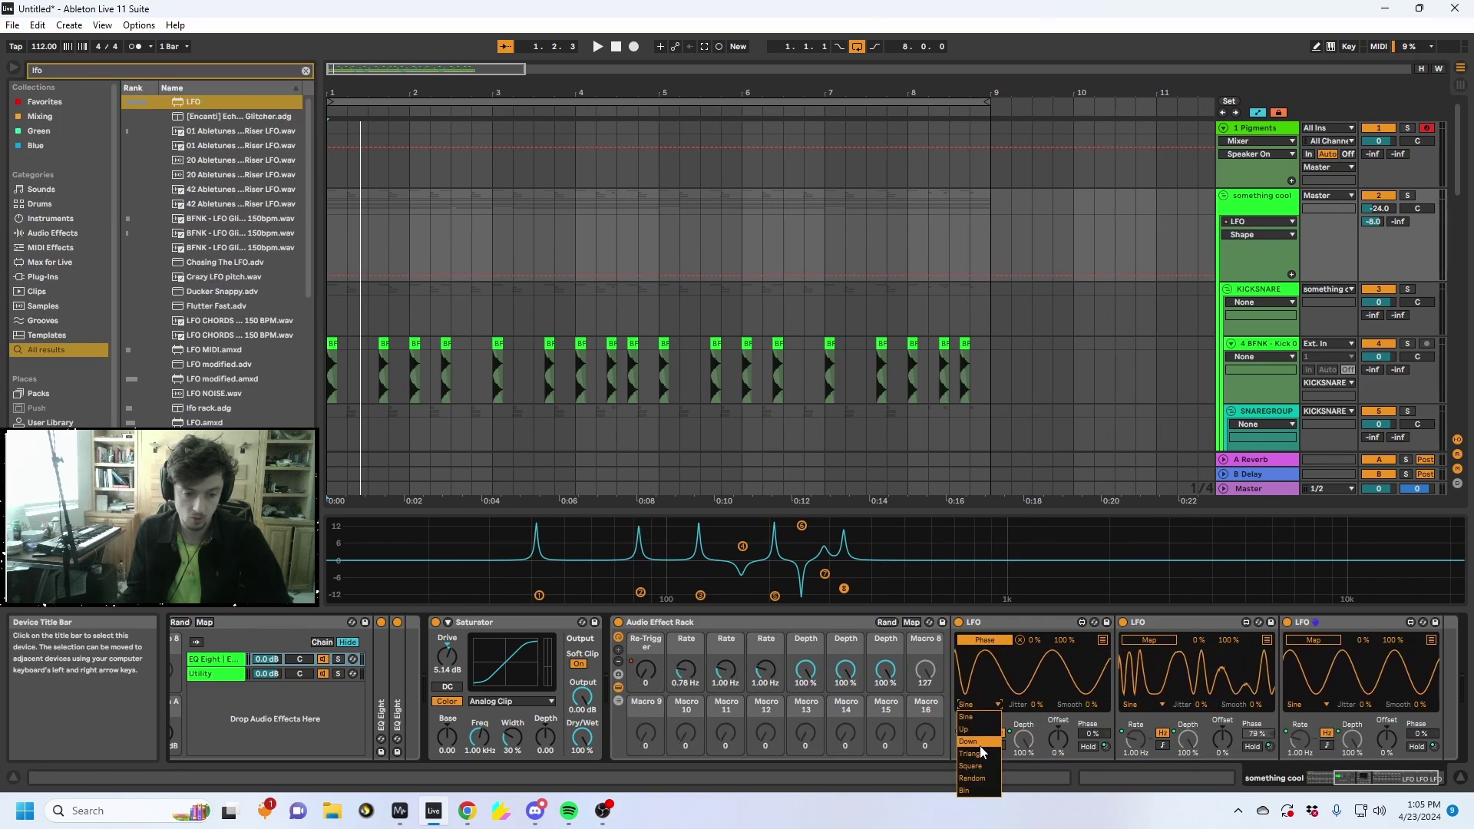
left_click(969, 730)
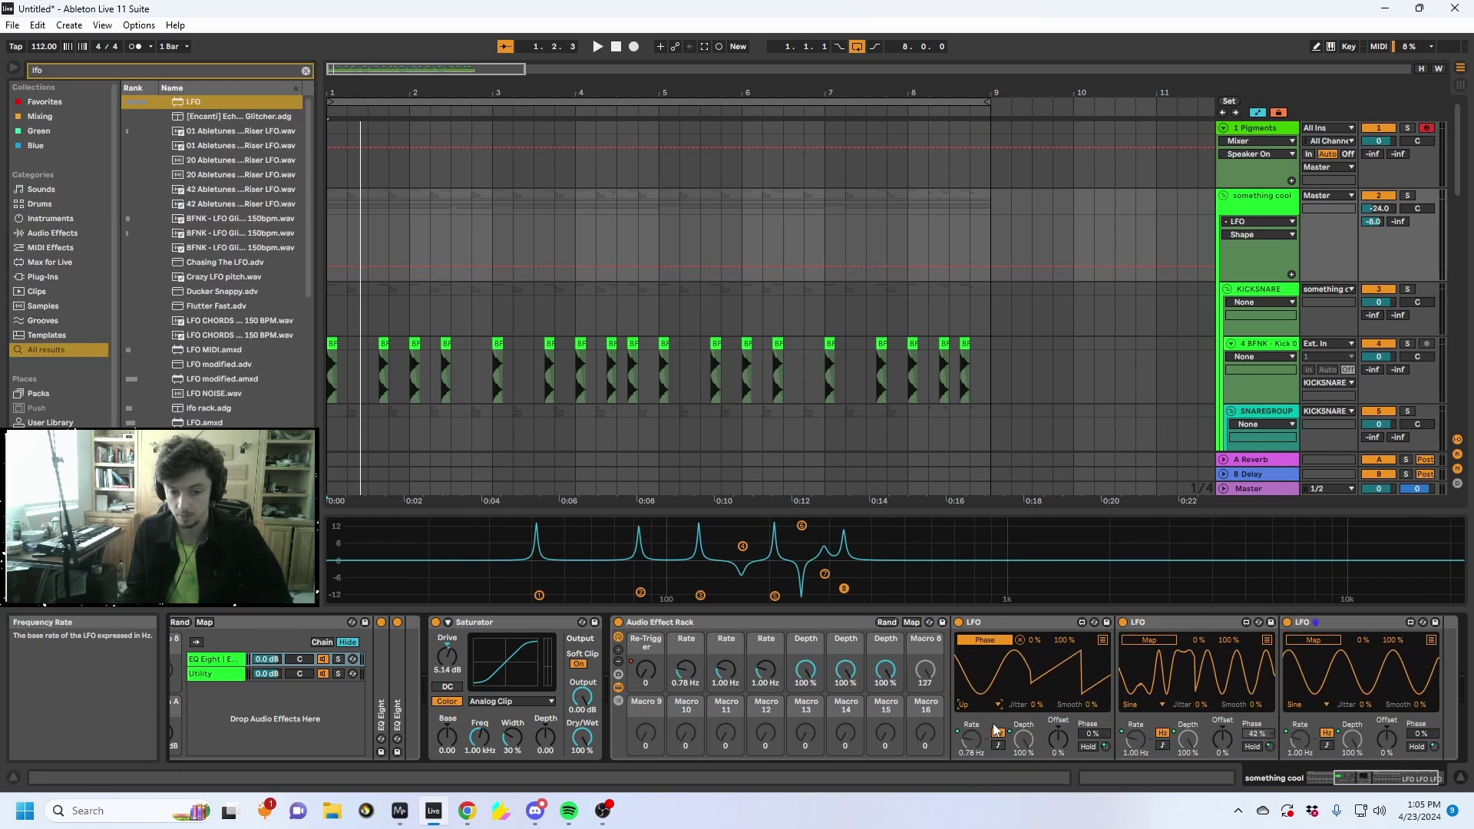
left_click_drag(685, 670, 685, 596)
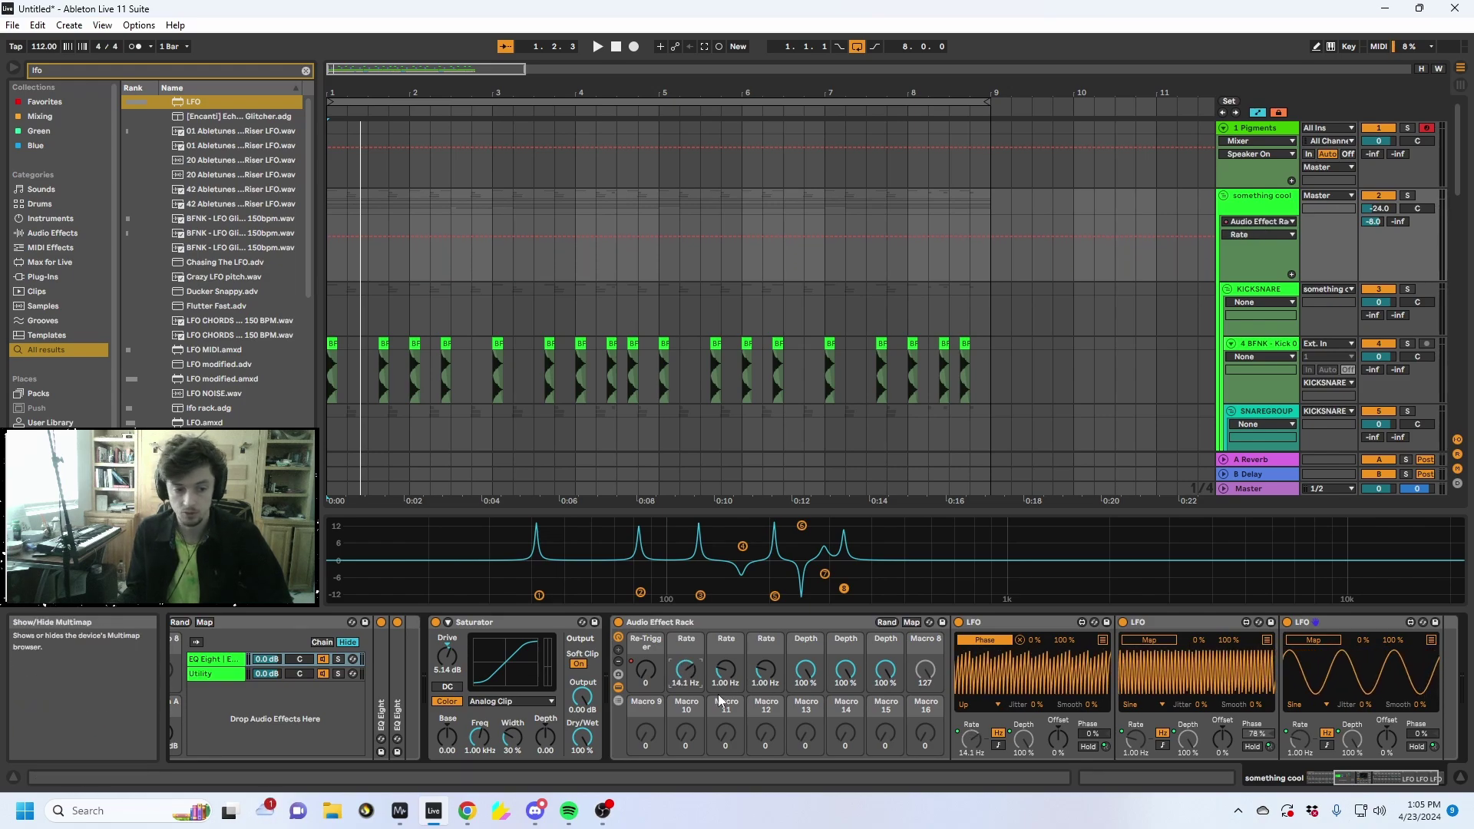
left_click_drag(686, 670, 686, 718)
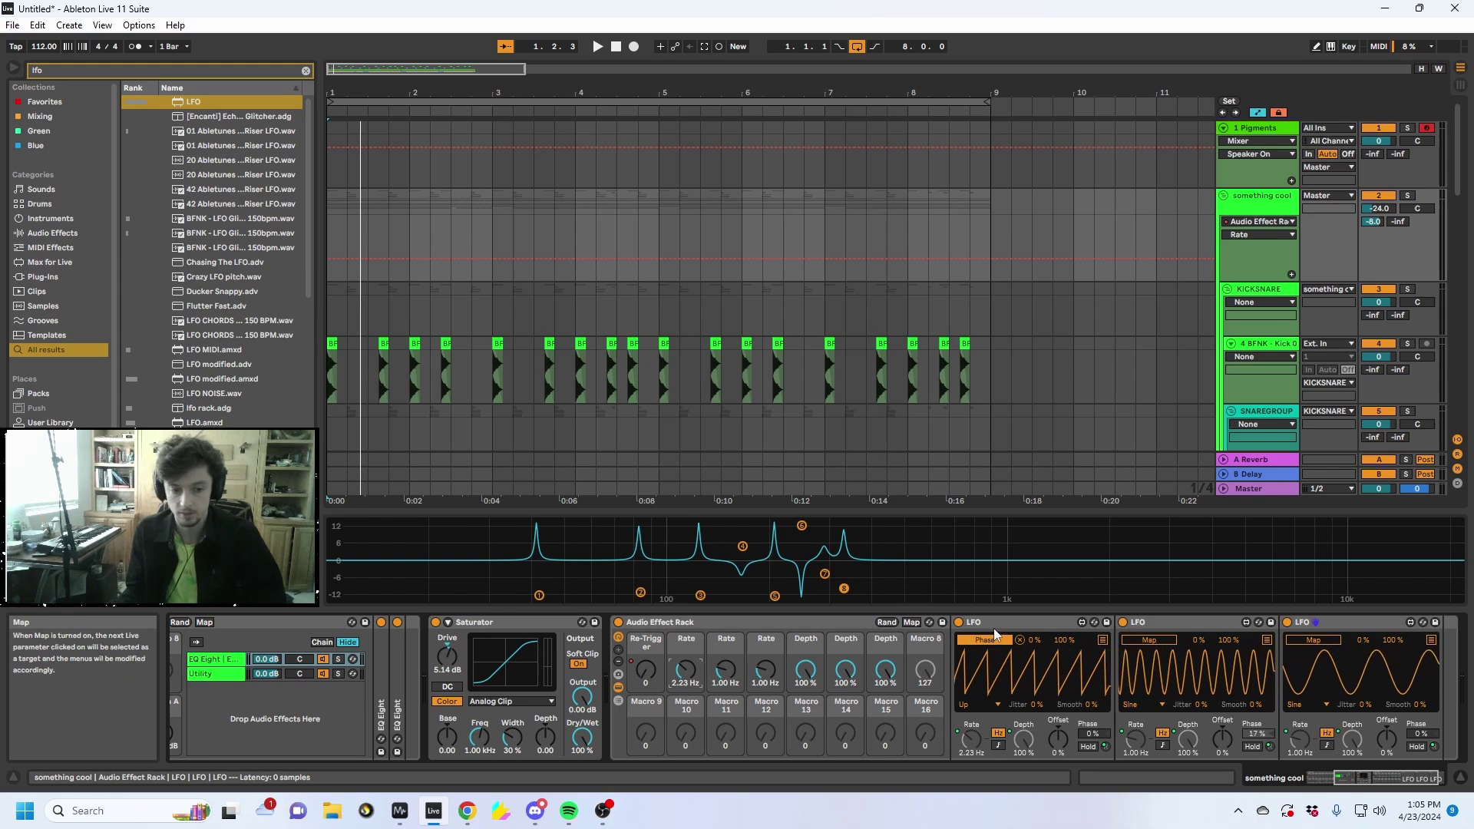
Collapse the LFO rack, add two separate LFO devices after it, and lower the second one's Rate to 0.13 Hz
double_click(825, 626)
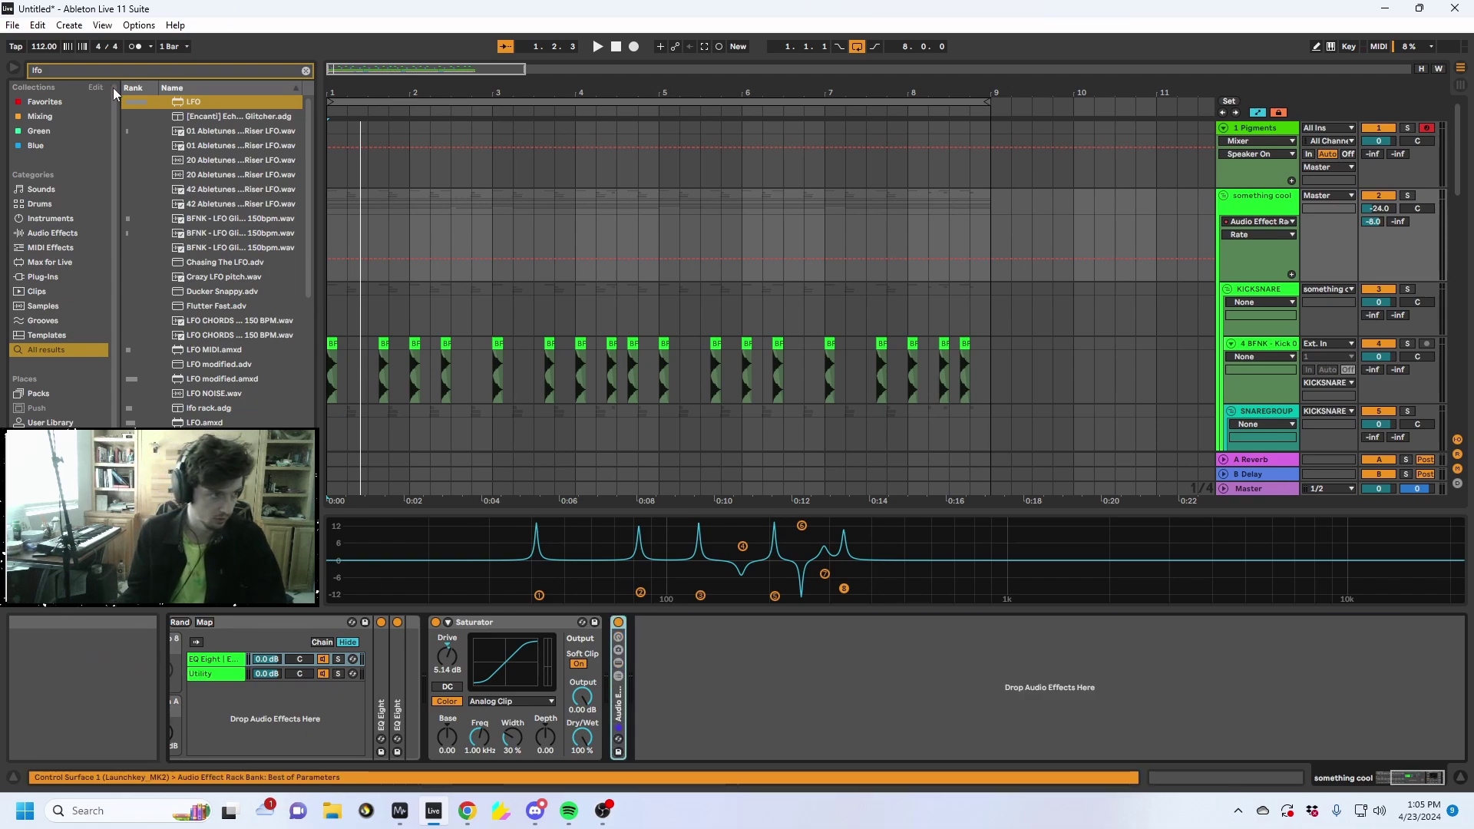
double_click(188, 105)
double_click(188, 105)
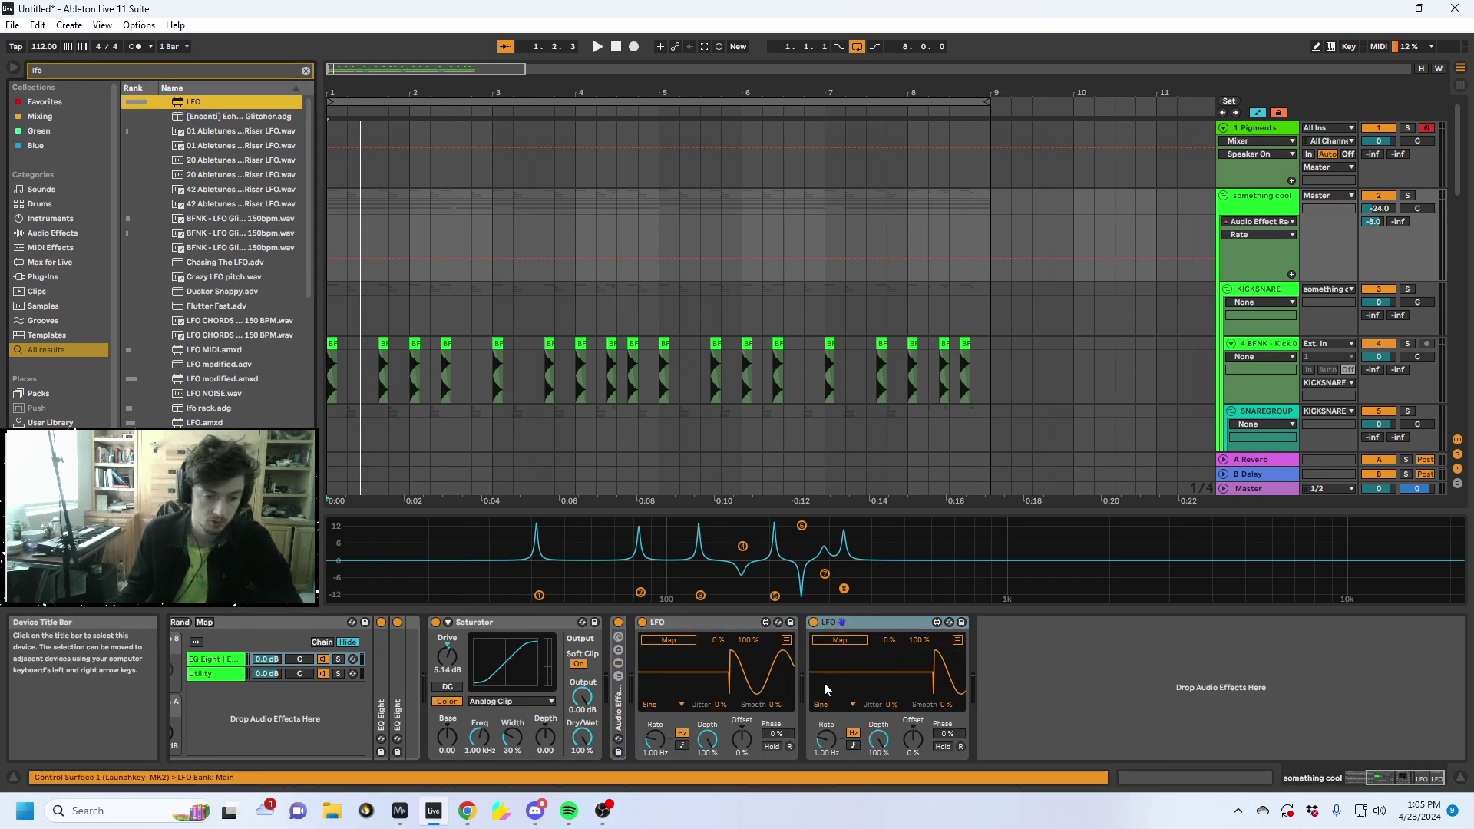
left_click_drag(827, 740, 826, 776)
left_click(662, 704)
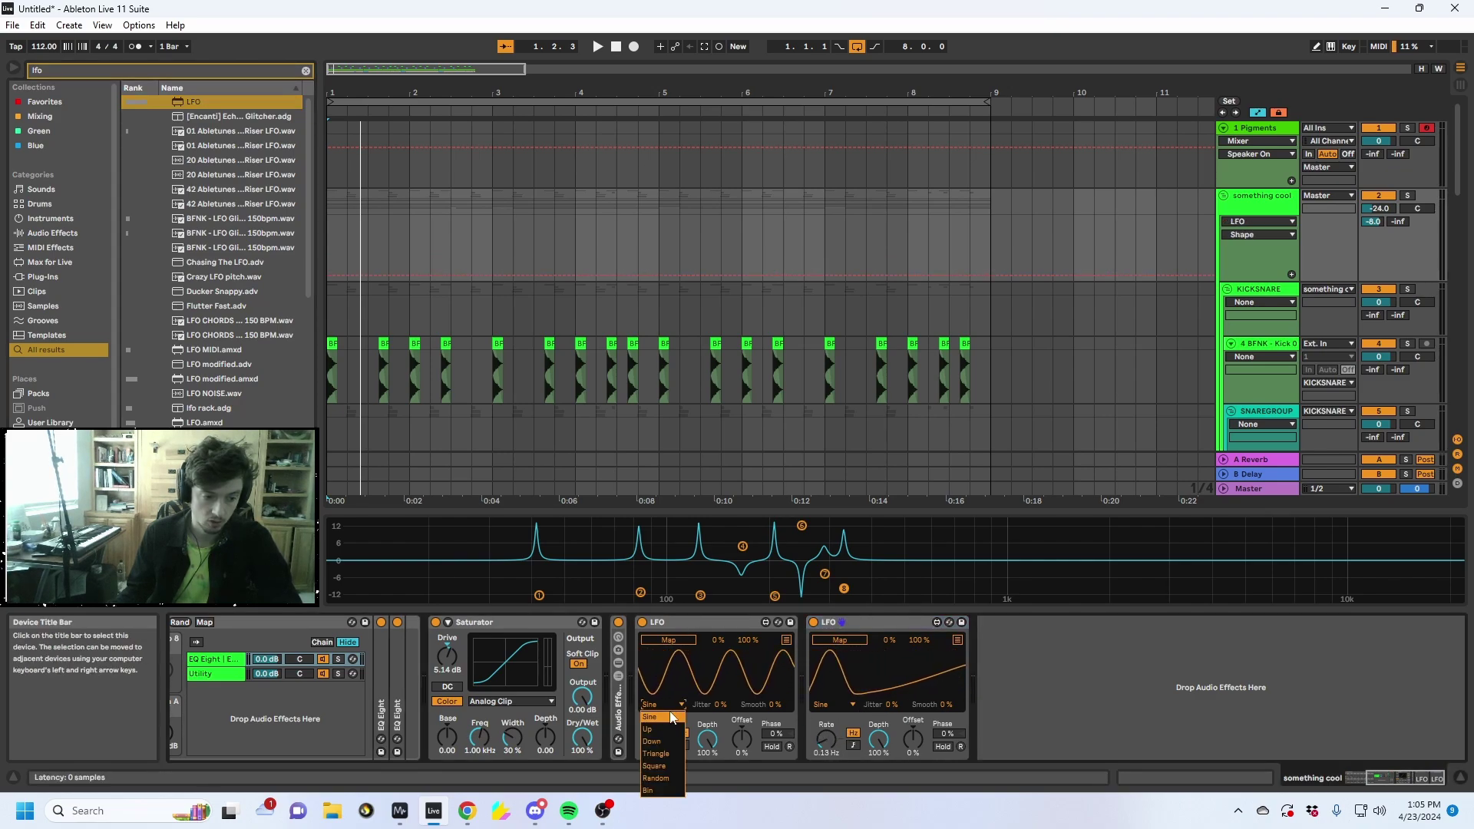
Sweep the second new LFO's Phase up to 100% and back to 0% to compare the waveform
mouse_move(946, 734)
left_mouse_down()
mouse_move(946, 718)
mouse_move(956, 742)
left_mouse_up()
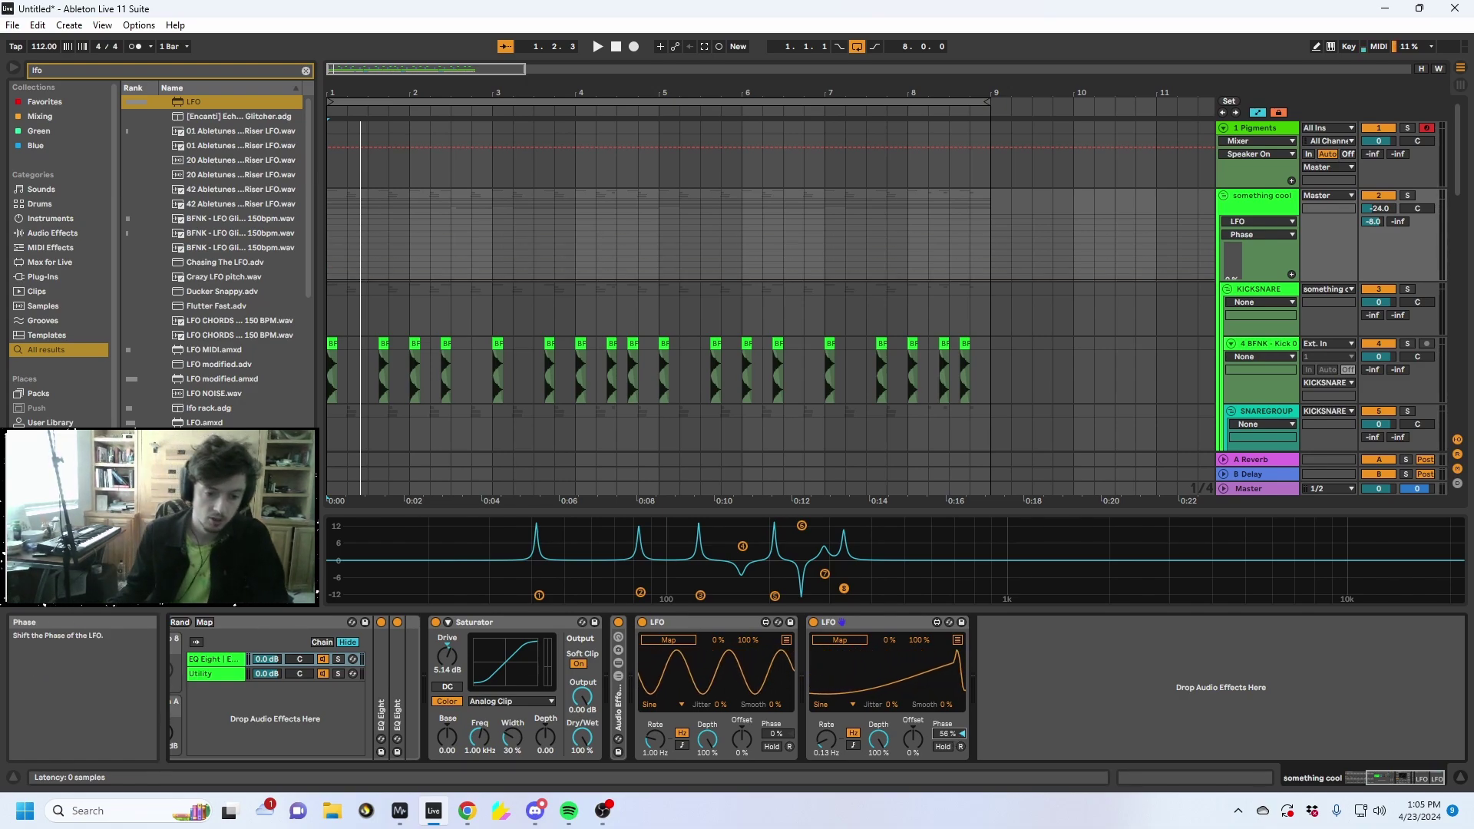
mouse_move(949, 733)
left_mouse_down()
mouse_move(949, 657)
mouse_move(949, 734)
left_mouse_up()
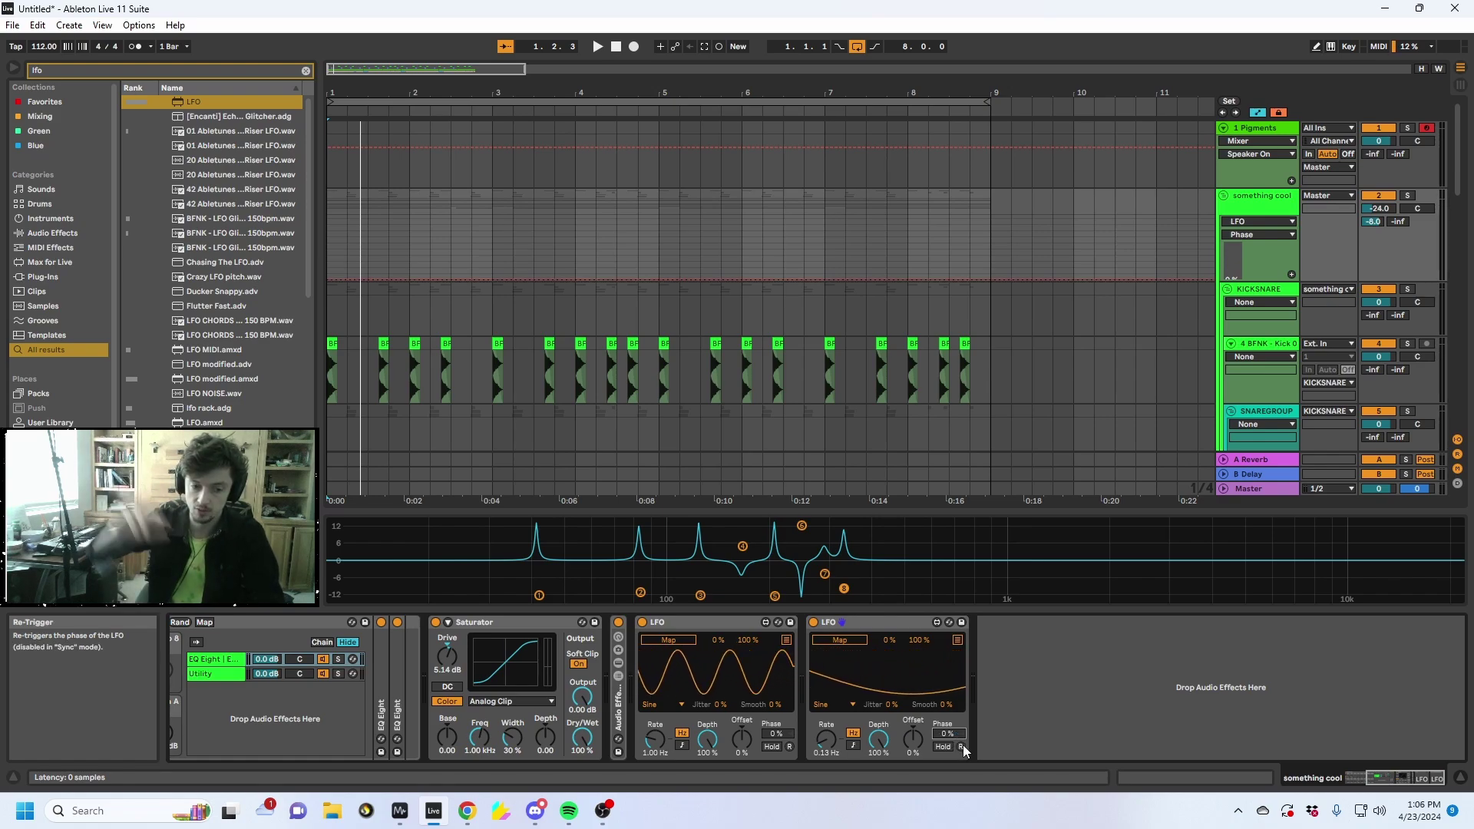
left_click_drag(953, 733, 954, 657)
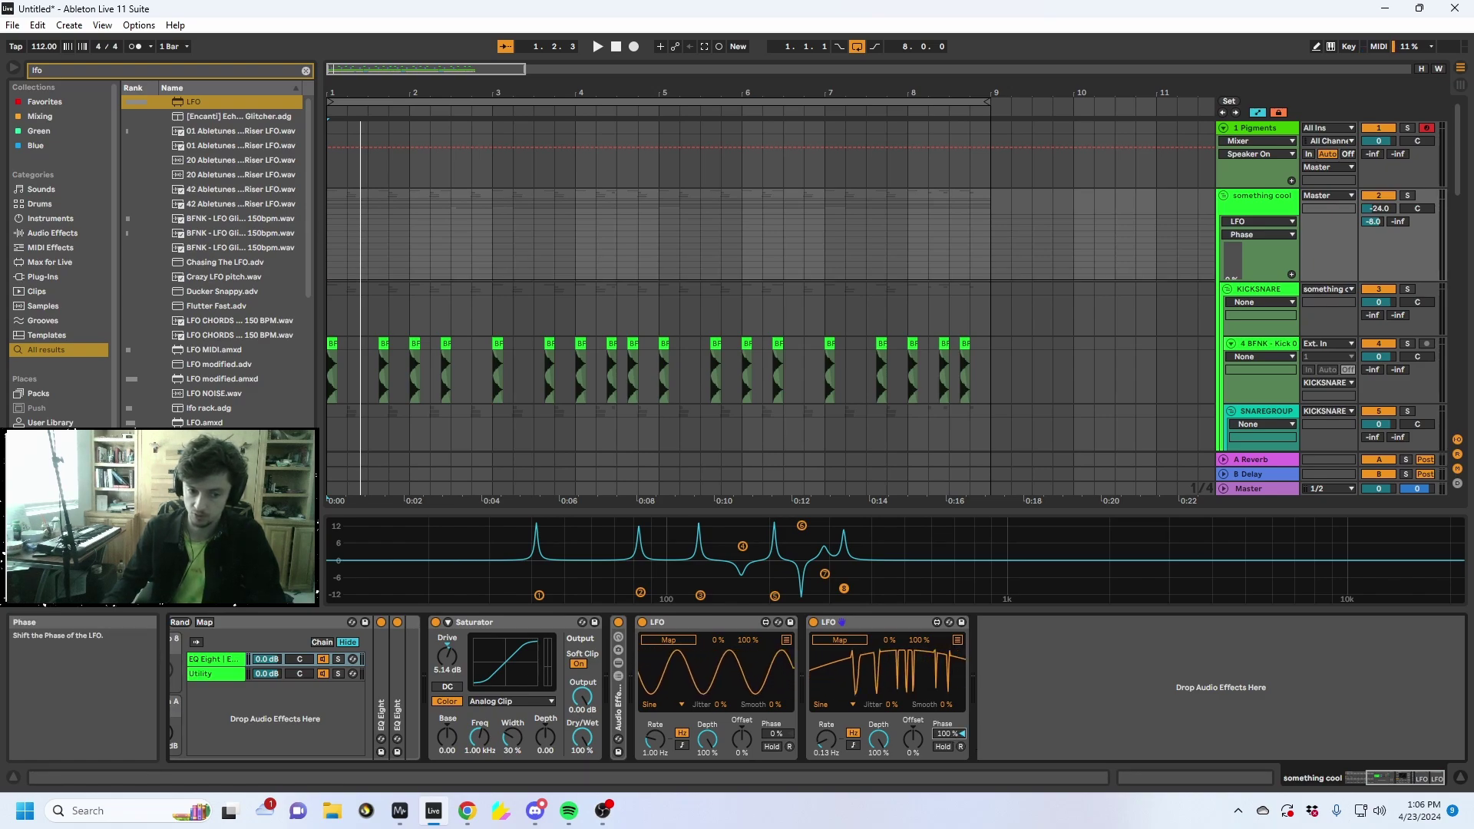
left_click_drag(953, 733, 954, 810)
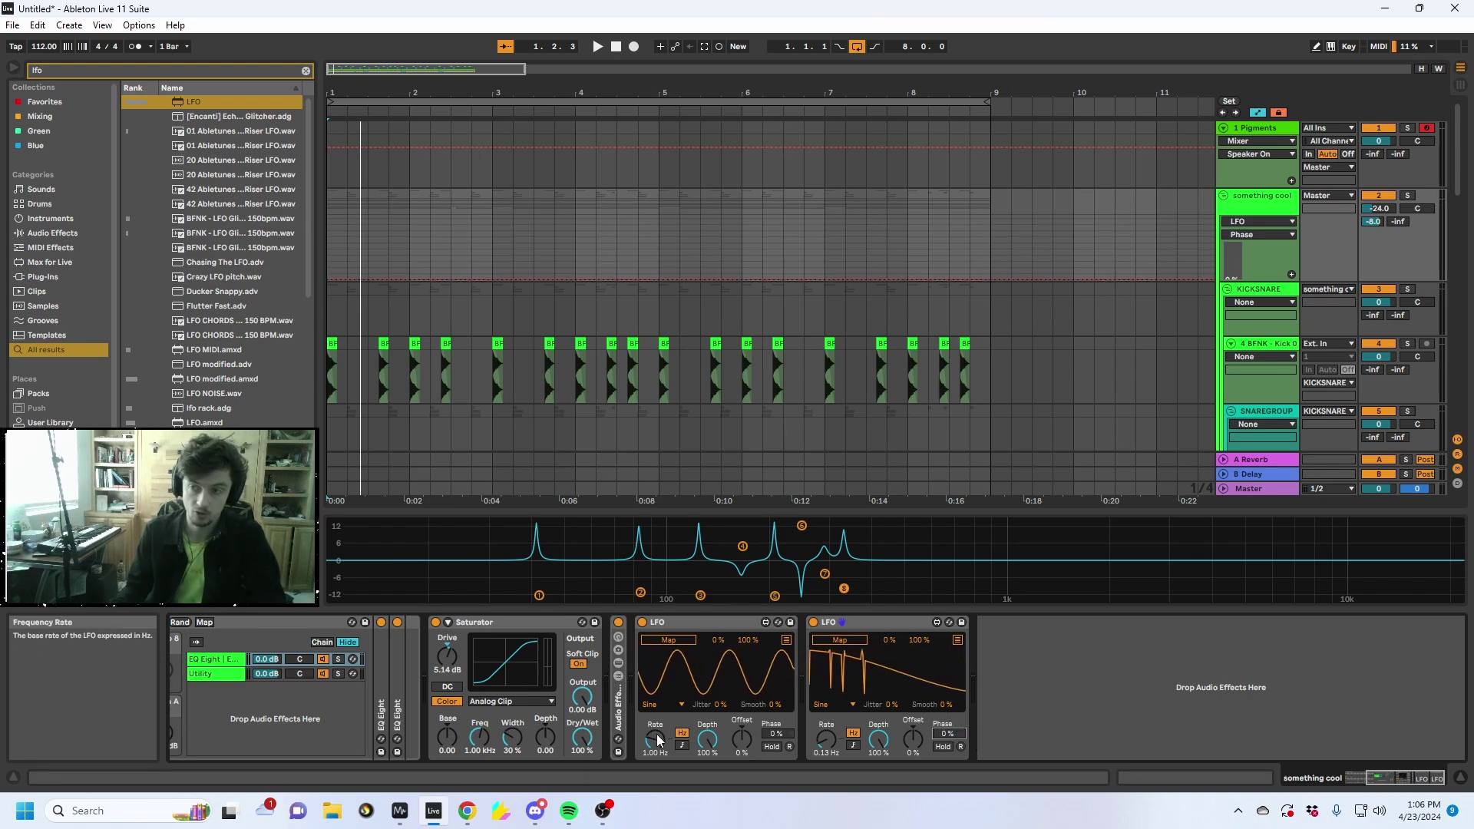
Map the first new LFO to the second one's Phase and set the first LFO's shape to Up
left_click(677, 637)
left_click(947, 734)
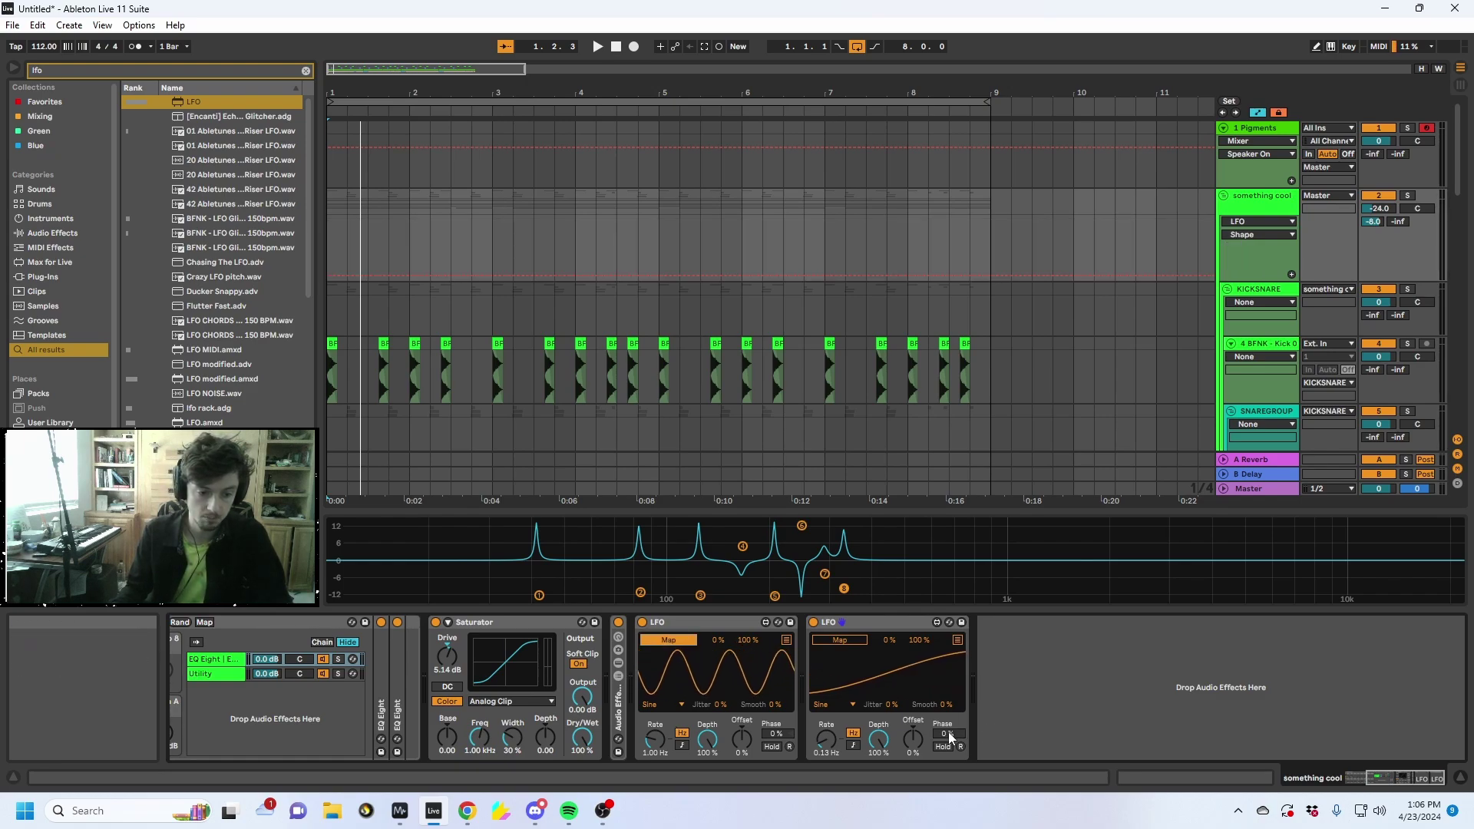
left_click(660, 705)
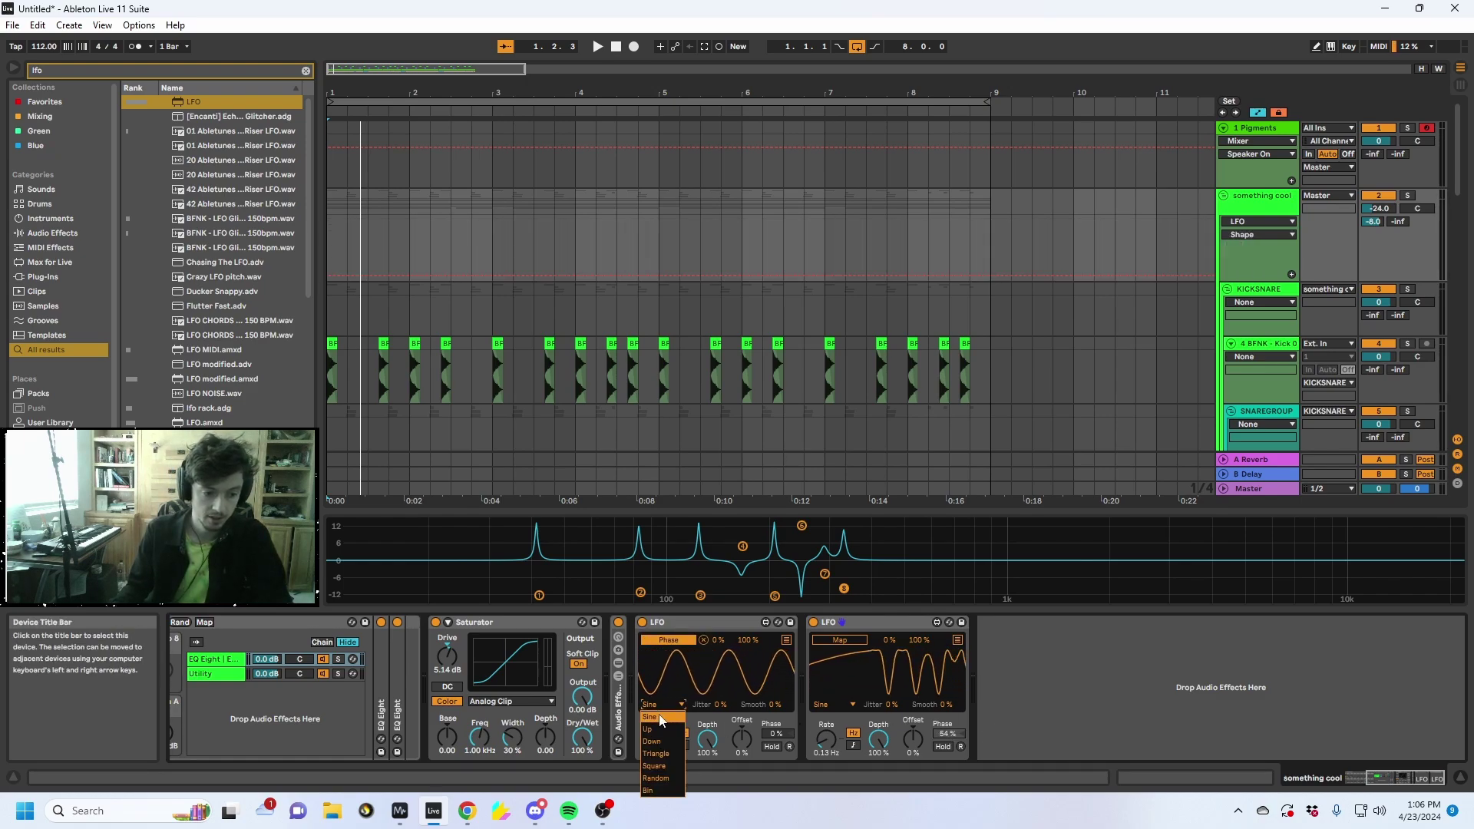
left_click(659, 726)
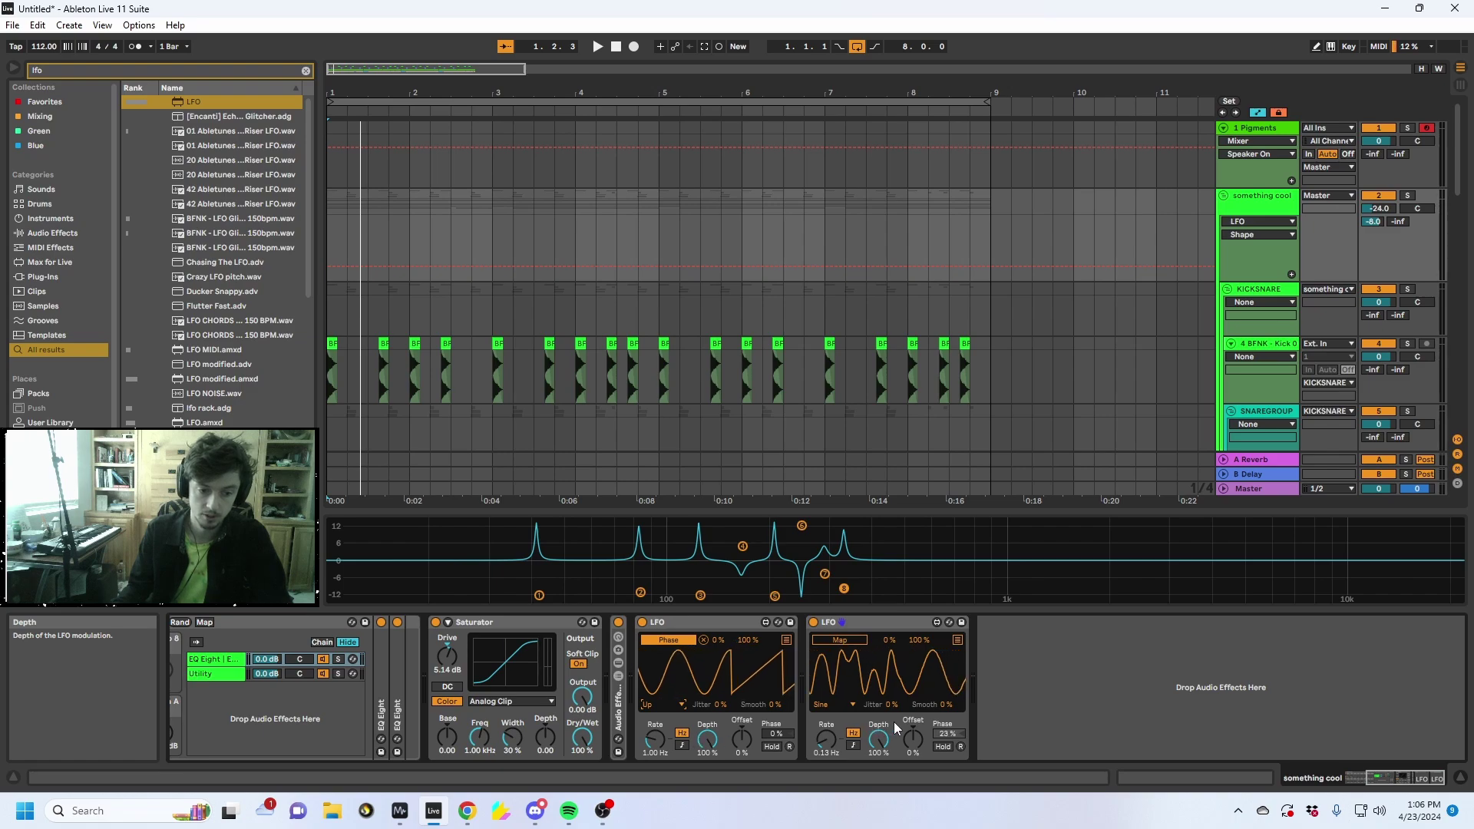
Try the second LFO's Rate at 0.00 Hz, and set the Rates to 1.27 Hz on the first LFO and 1.64 Hz on the second
left_click(655, 739)
left_click_drag(828, 739, 827, 758)
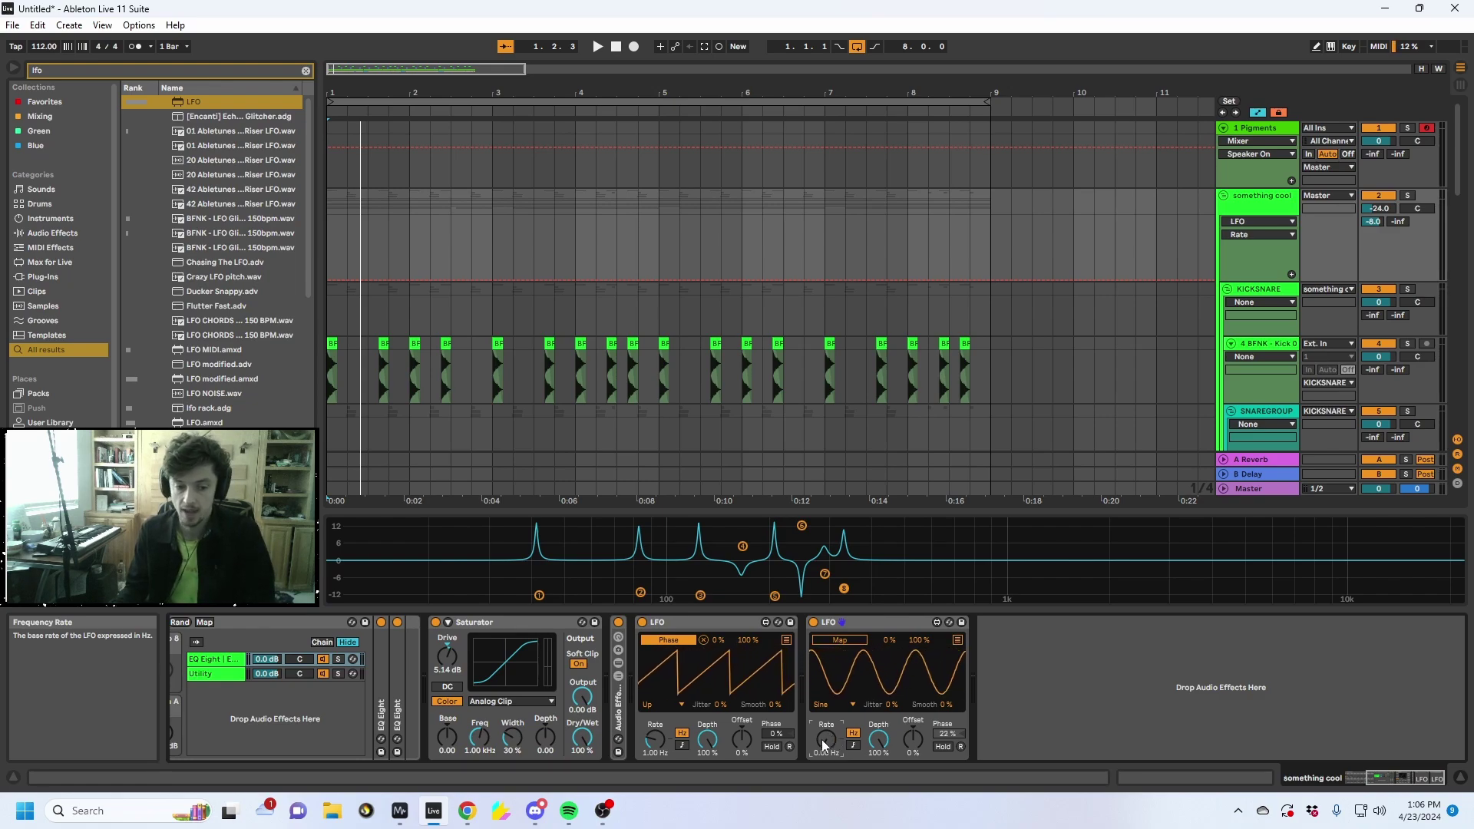
mouse_move(662, 746)
left_mouse_down()
mouse_move(662, 624)
mouse_move(662, 799)
mouse_move(662, 706)
mouse_move(657, 734)
left_mouse_up()
left_click_drag(811, 739, 811, 706)
left_click_drag(662, 745, 662, 799)
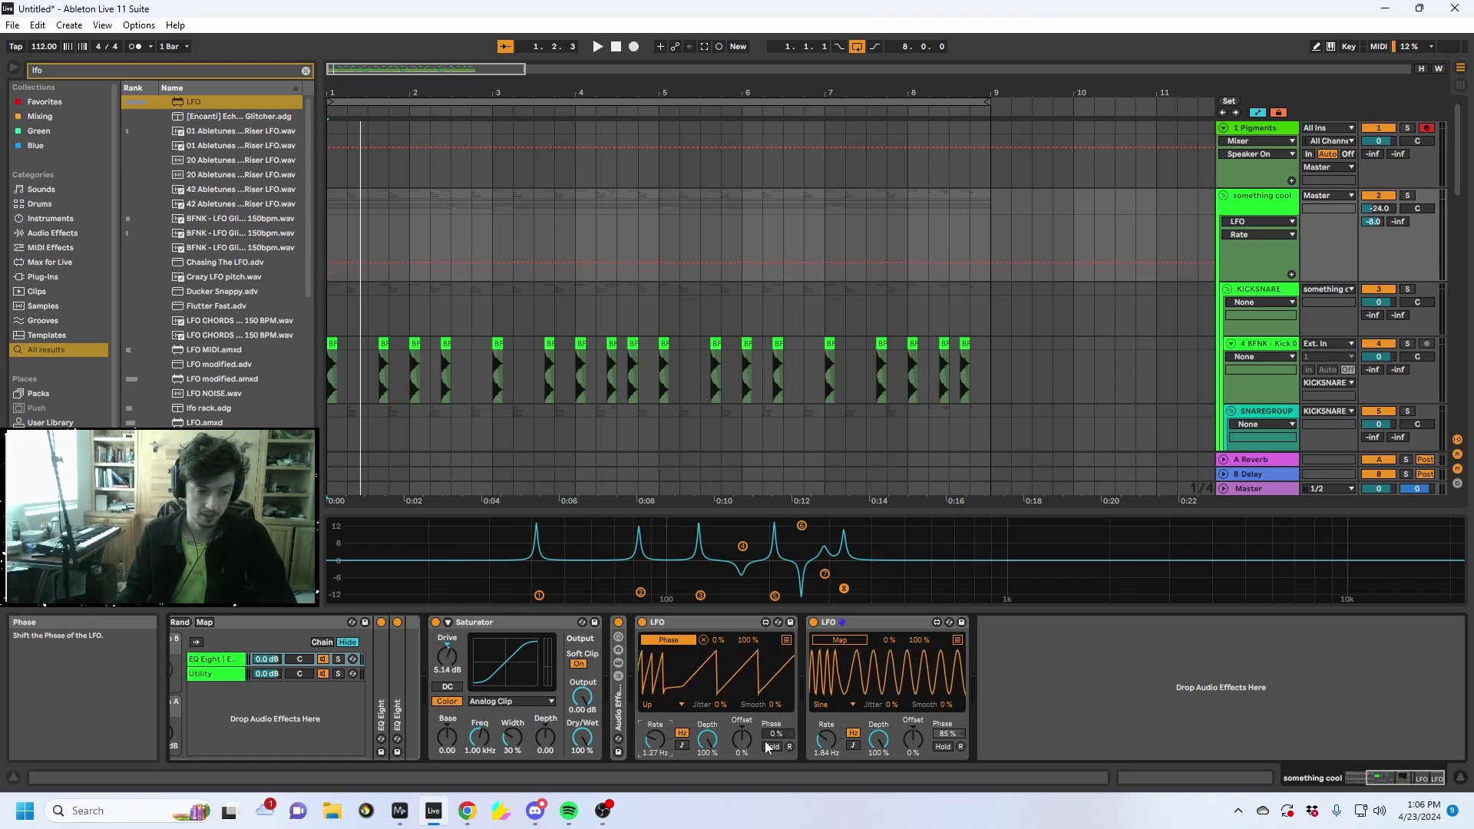
Map the first LFO to the second LFO's Offset in the multimap and remove its Phase mapping
left_click(786, 642)
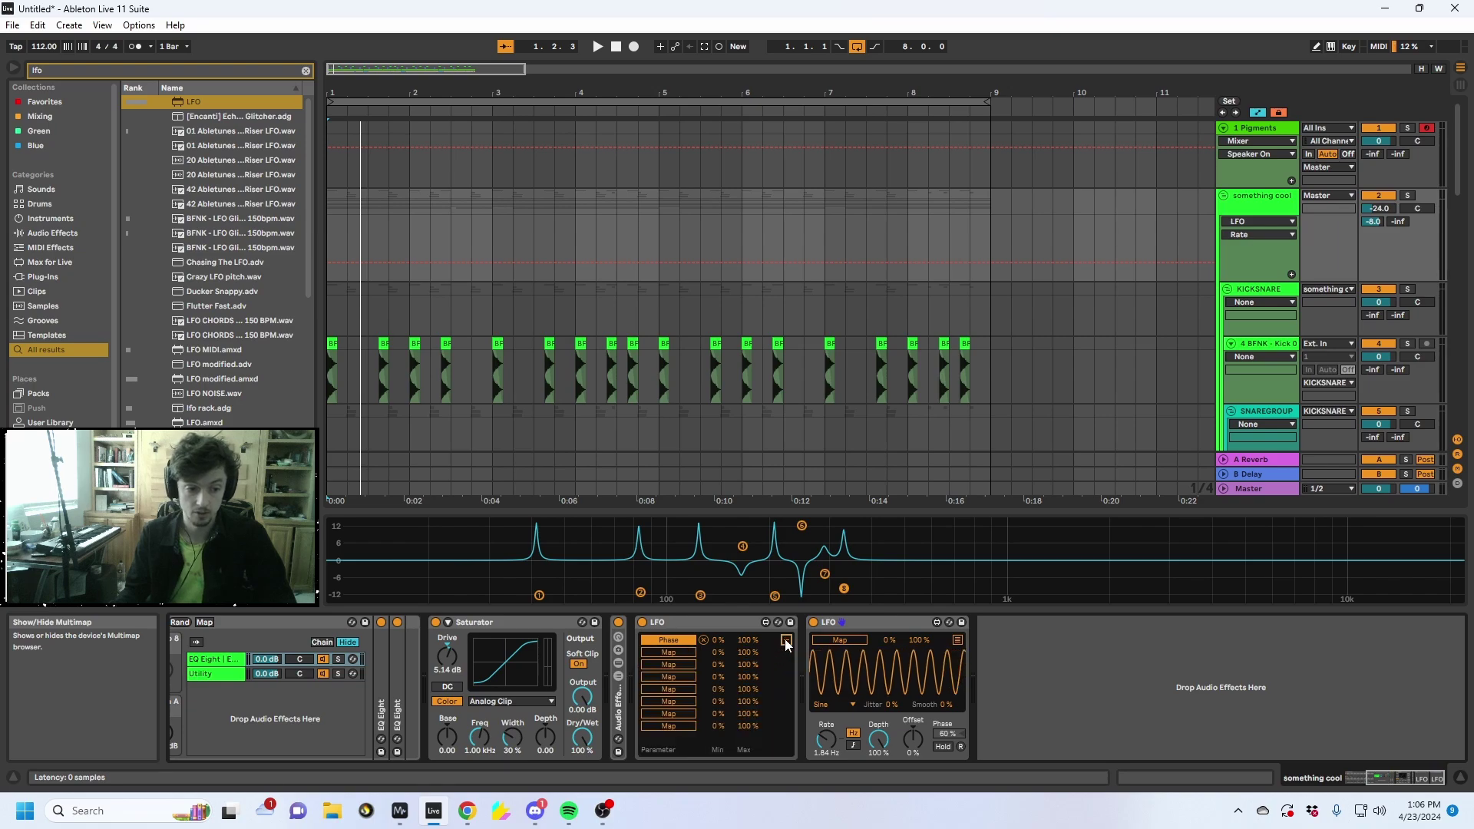
left_click(920, 738)
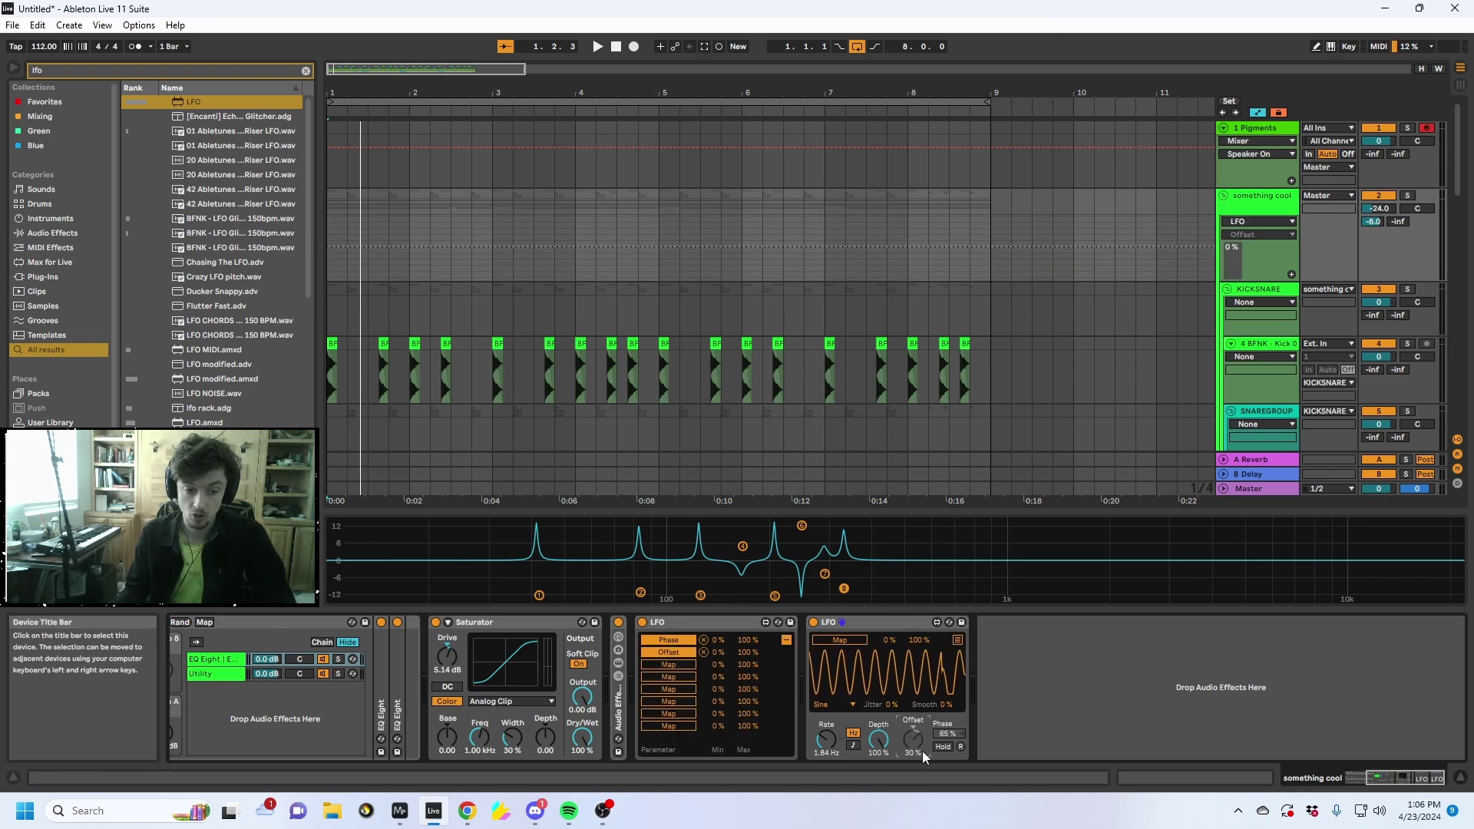
left_click(704, 641)
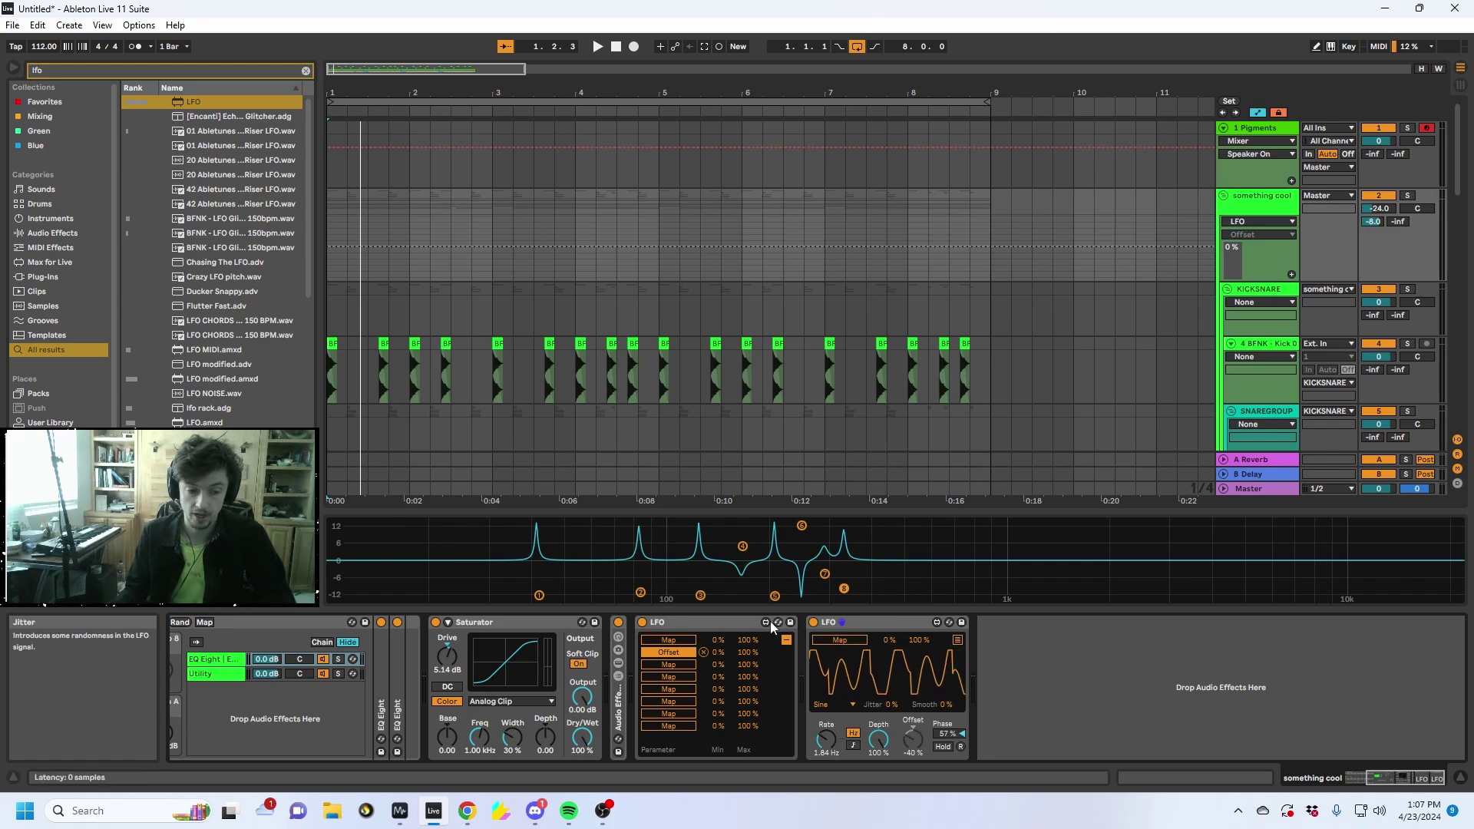
left_click(787, 641)
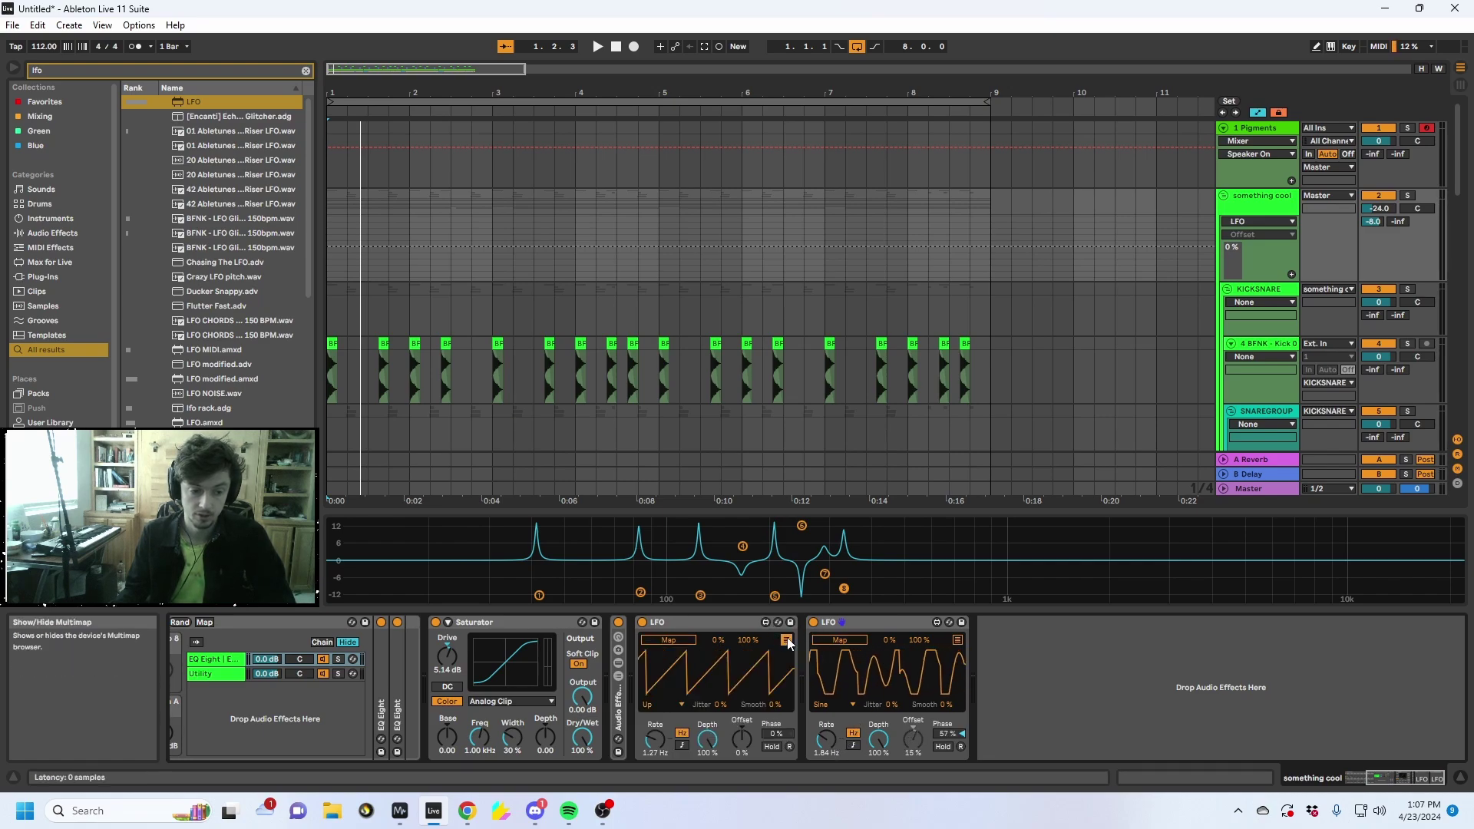
Reset both LFO Rates to 1.00 Hz and set Depth to 31.5% on the first LFO and 43.3% on the second
left_click(656, 746)
double_click(657, 743)
double_click(826, 747)
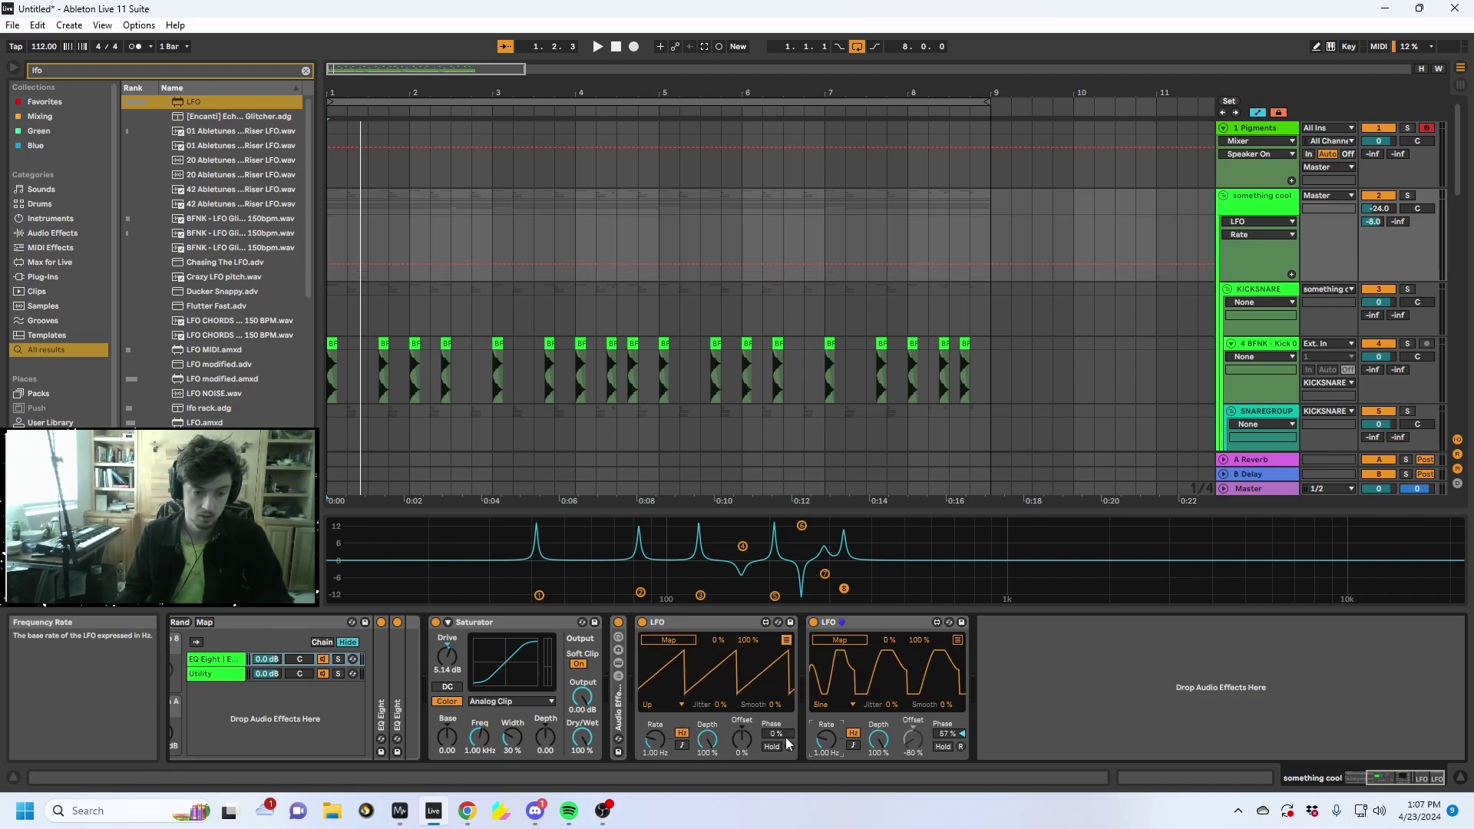
left_click_drag(878, 739, 878, 783)
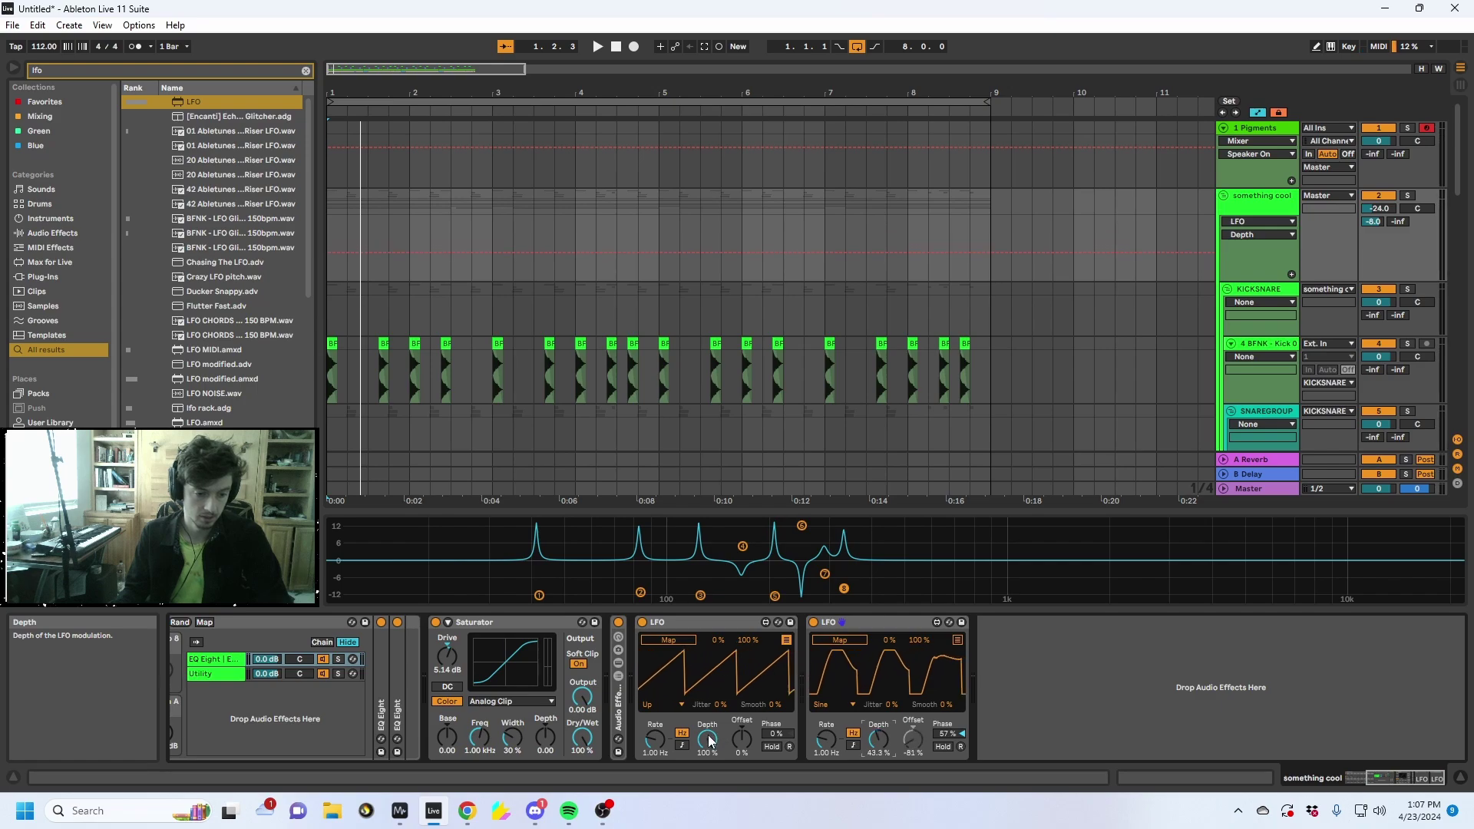
left_click_drag(708, 740, 707, 774)
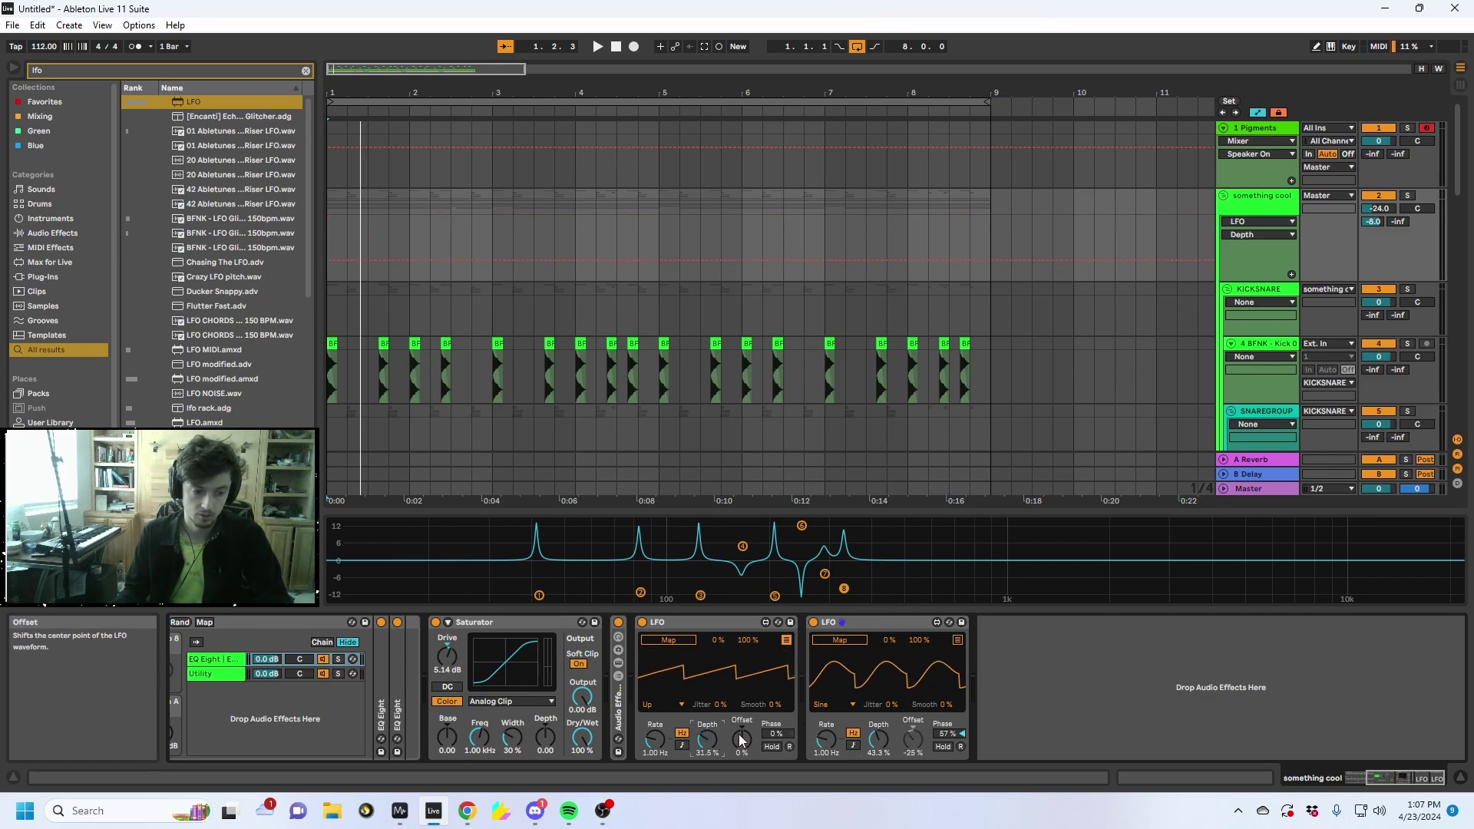
Set the first LFO's shape to Sine and its Rate to 2.01 Hz, and set the second LFO's Depth to 51.2%
left_click(662, 705)
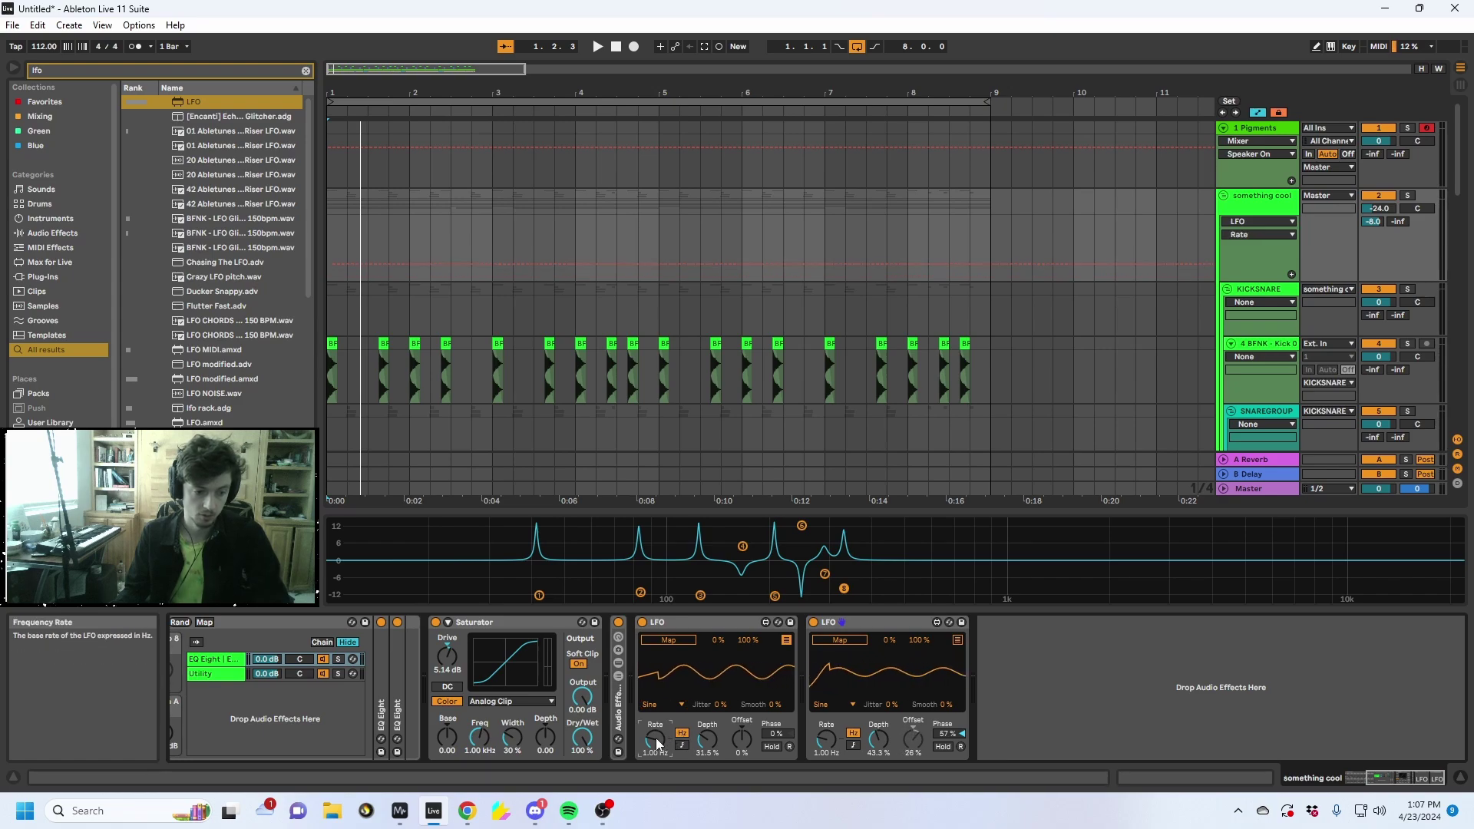
left_click_drag(662, 742, 665, 744)
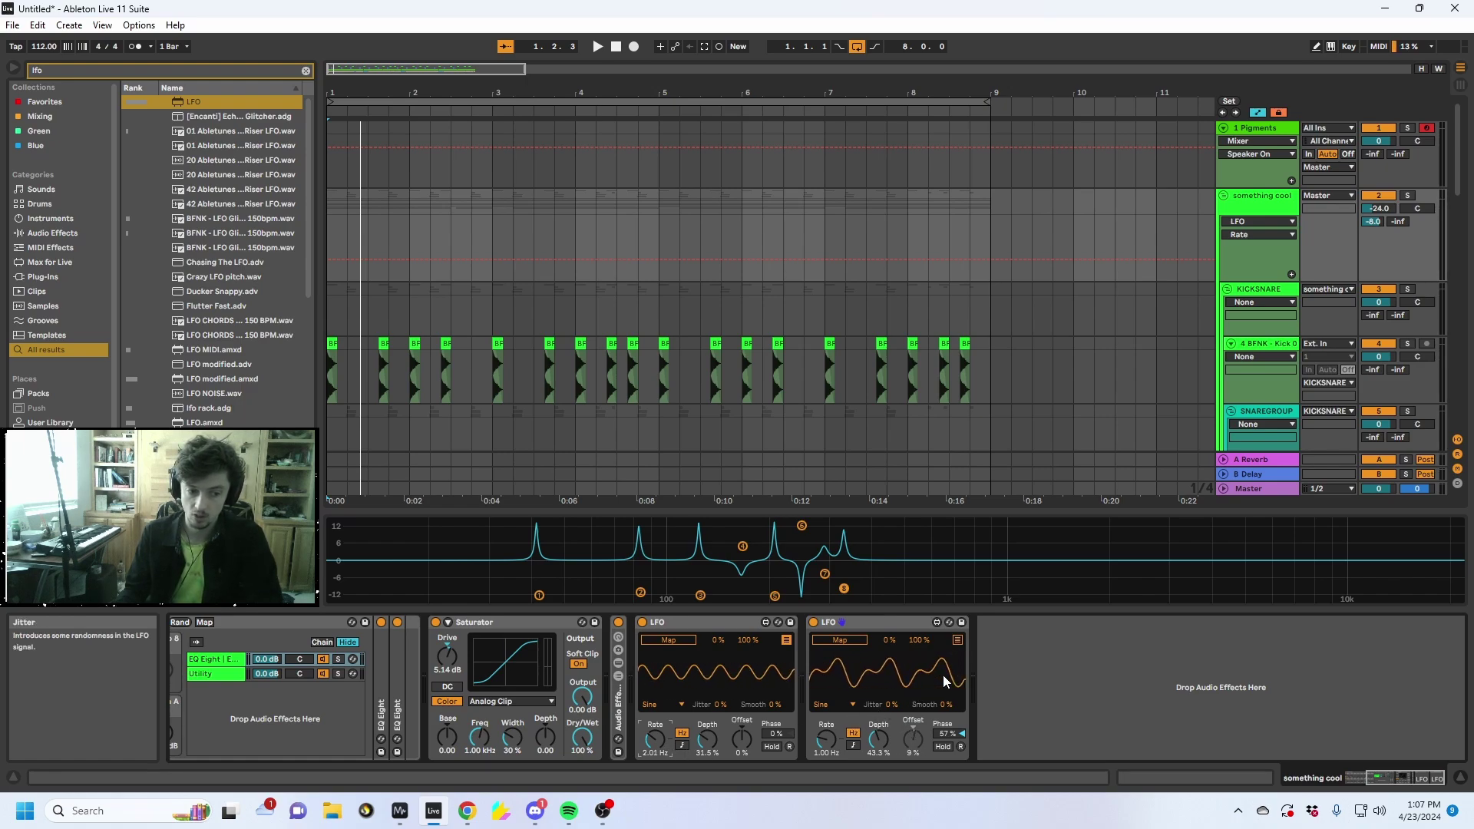
left_click_drag(883, 740, 881, 756)
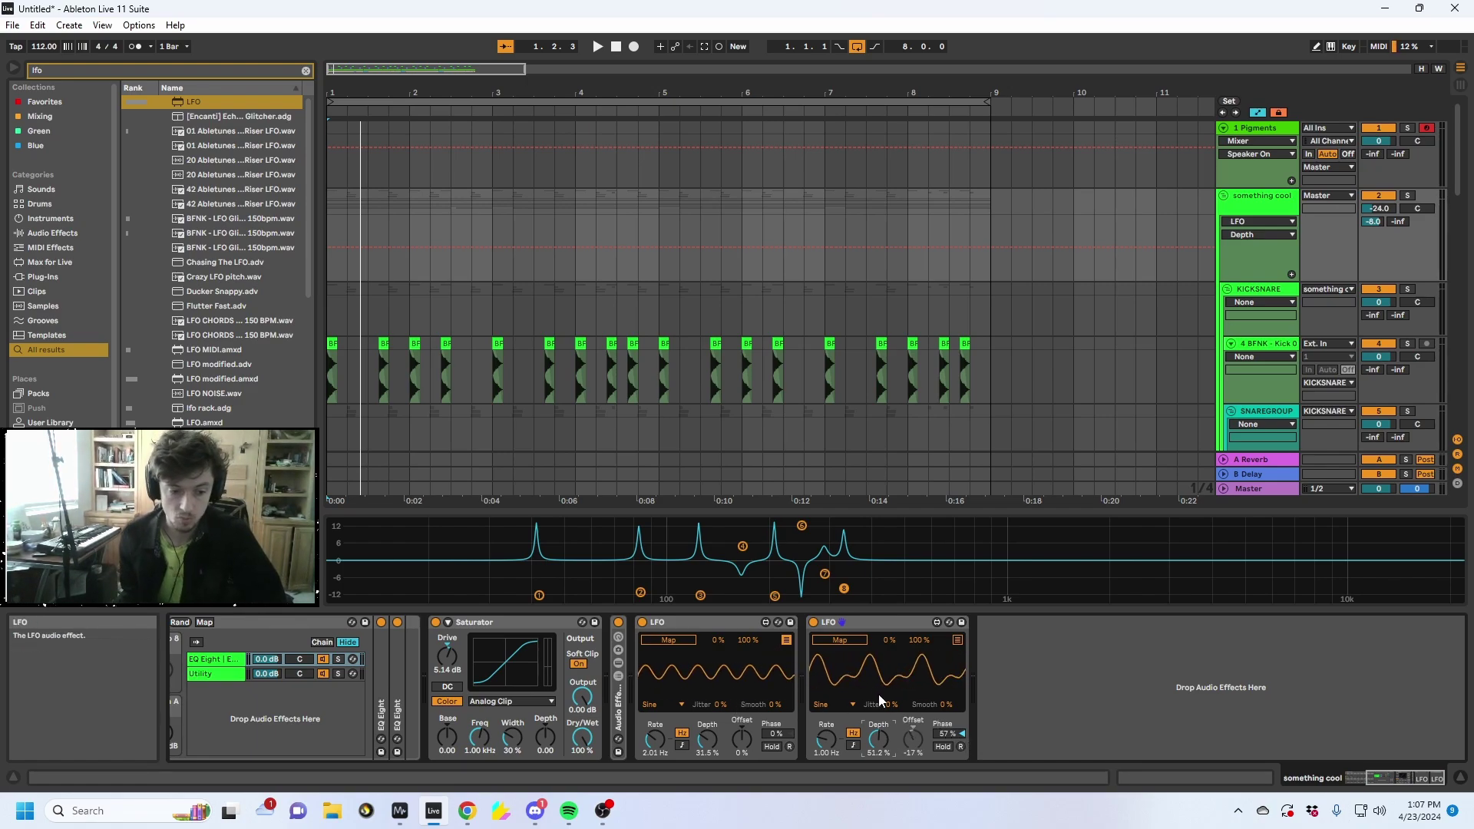
Try mapping the first LFO to the second LFO's Depth, and clear that mapping
left_click(891, 622)
left_click(730, 623)
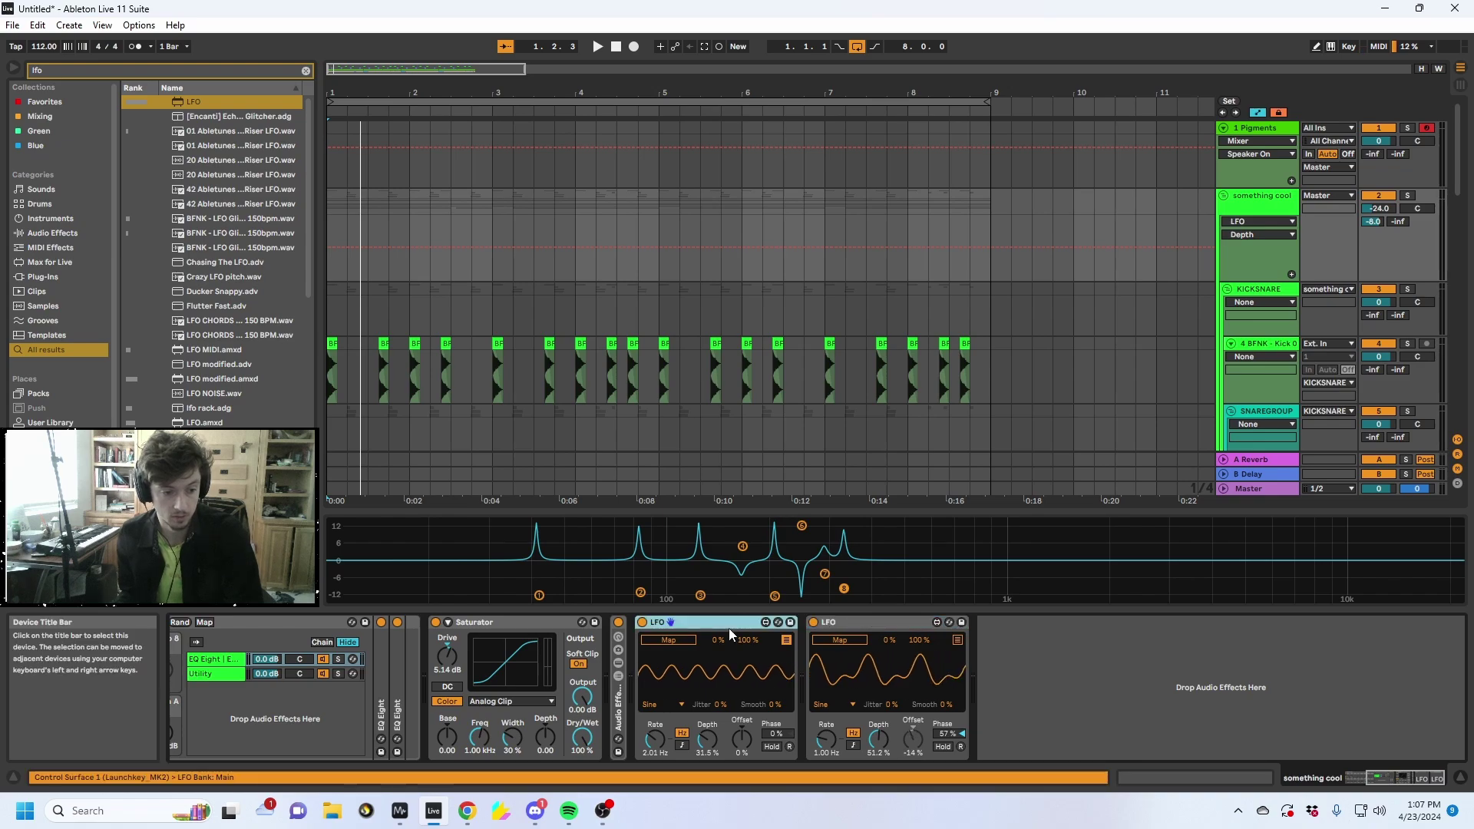
left_click(681, 639)
left_click(878, 739)
left_click(845, 640)
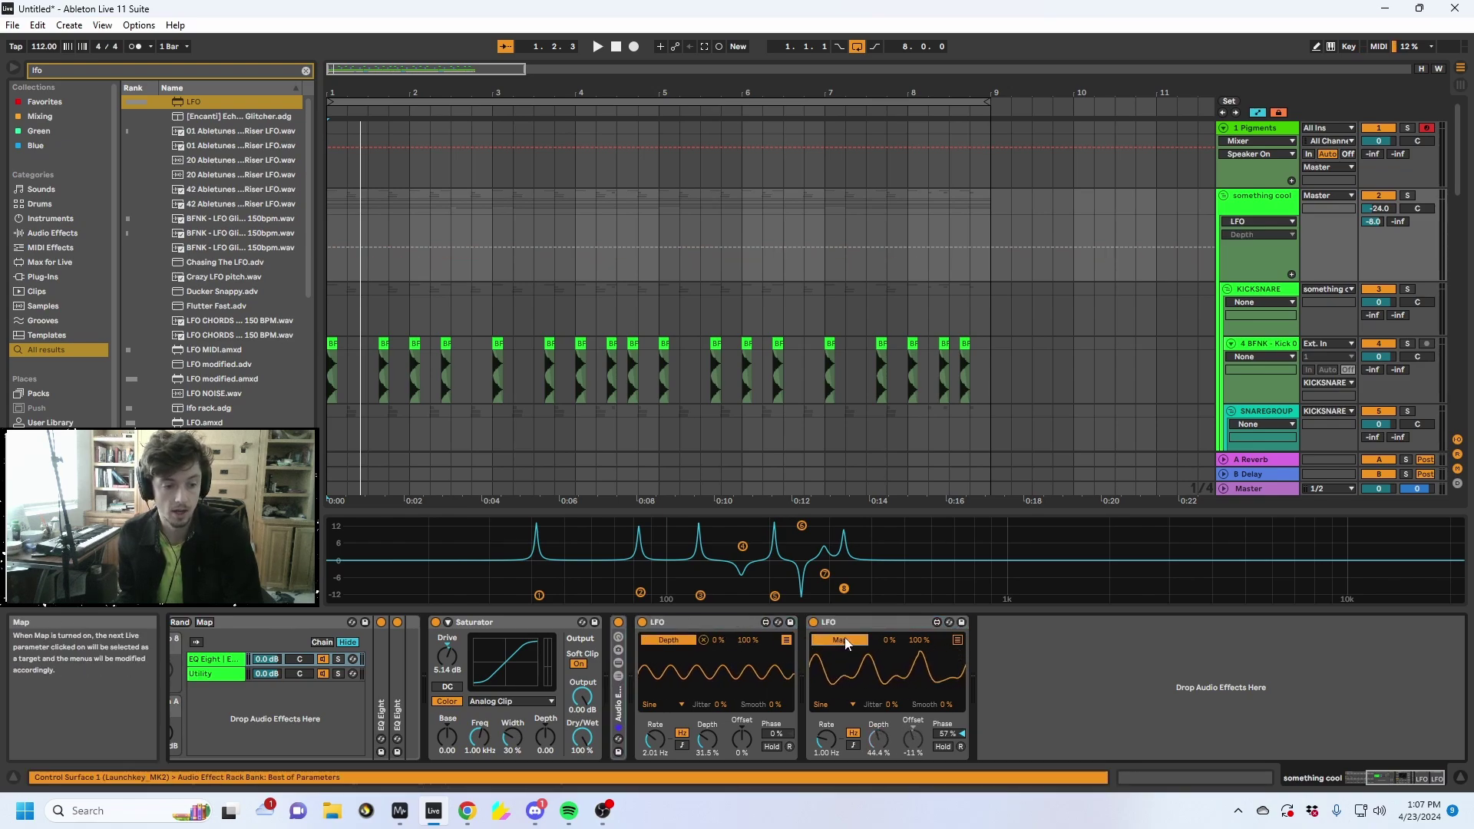
left_click(703, 640)
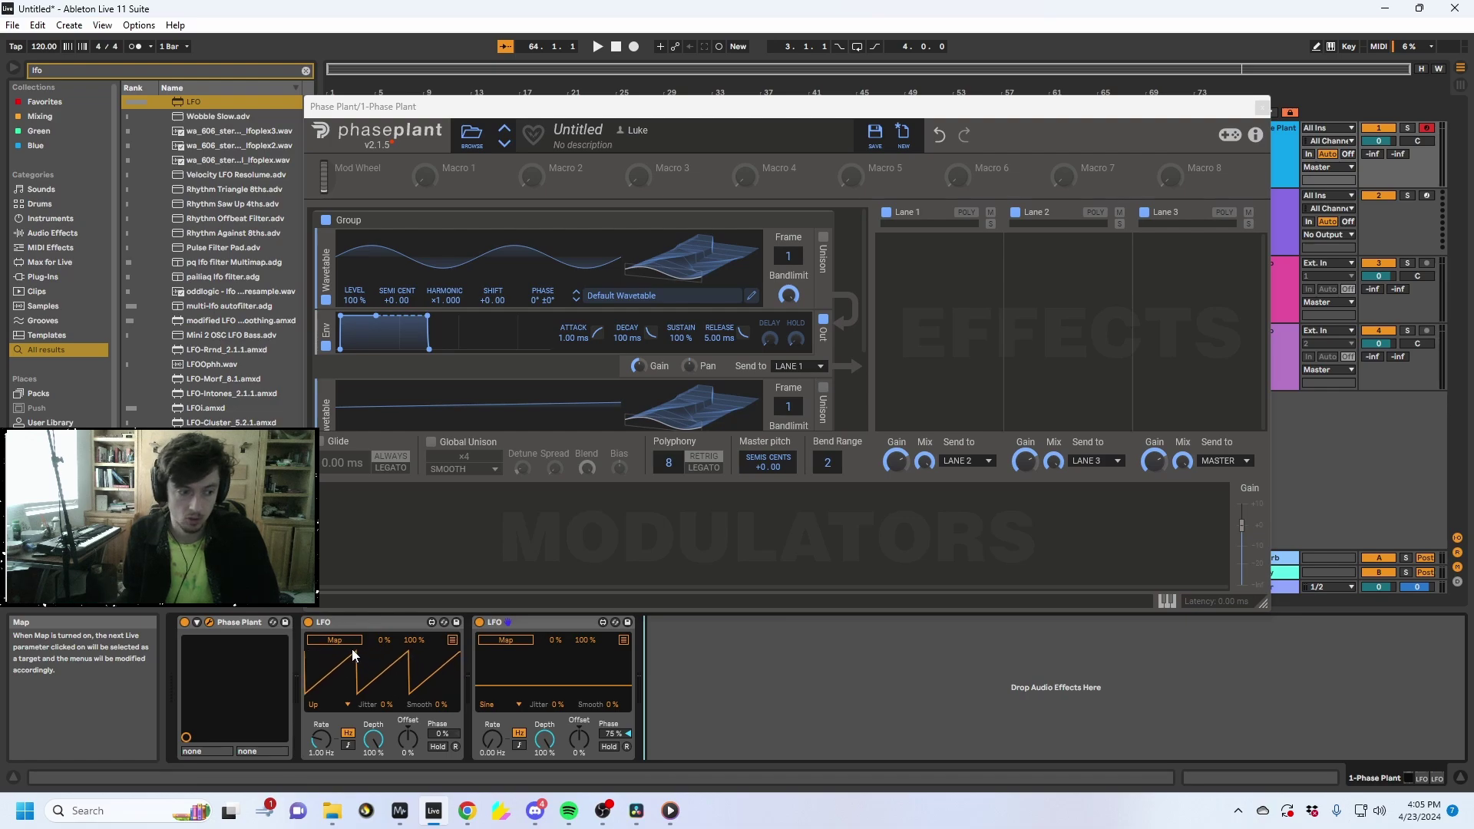
Map the first LFO to the second LFO's Phase and set the first LFO's shape to Sine
left_click(331, 642)
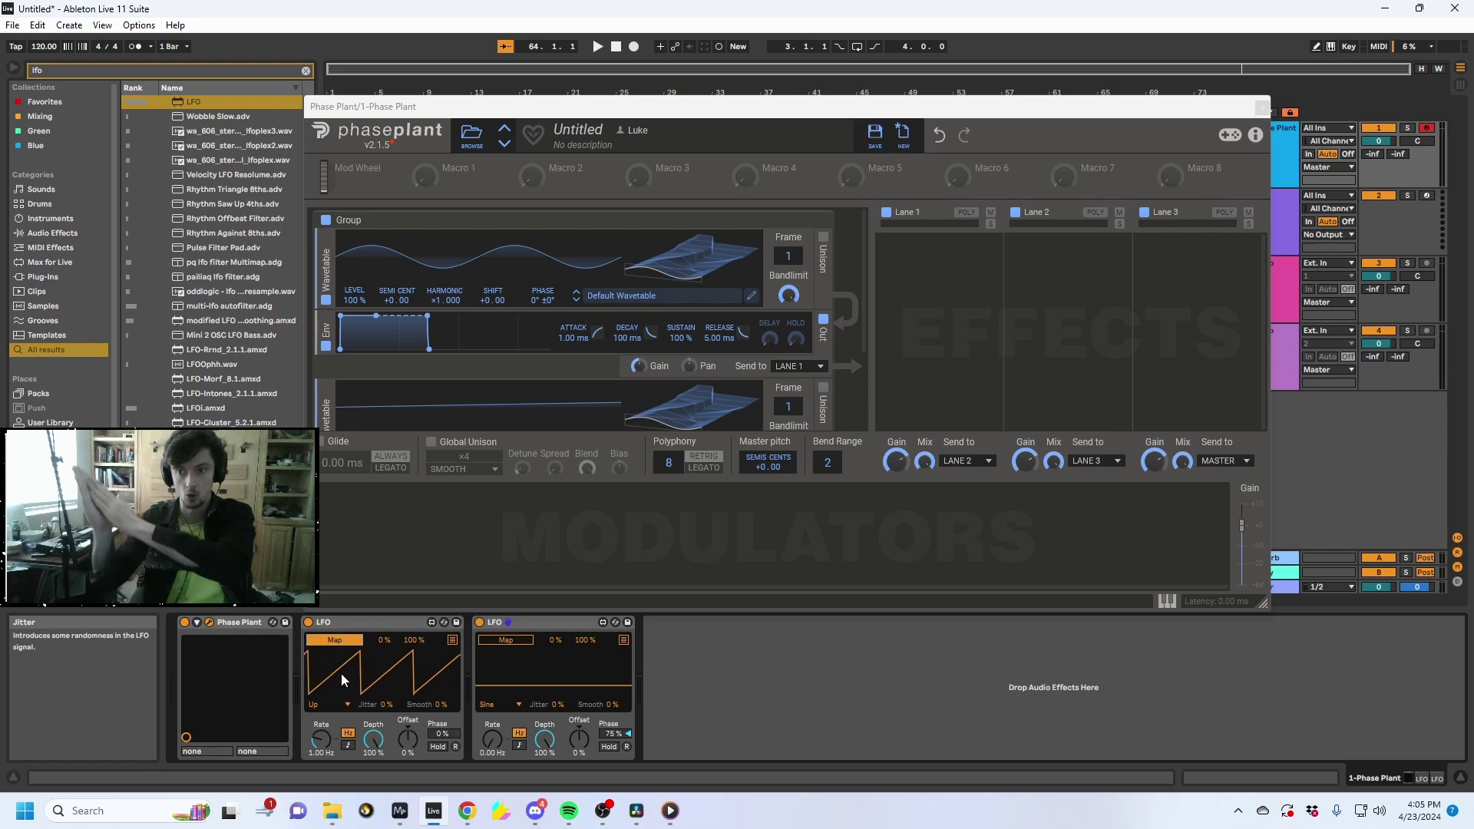
left_click(612, 735)
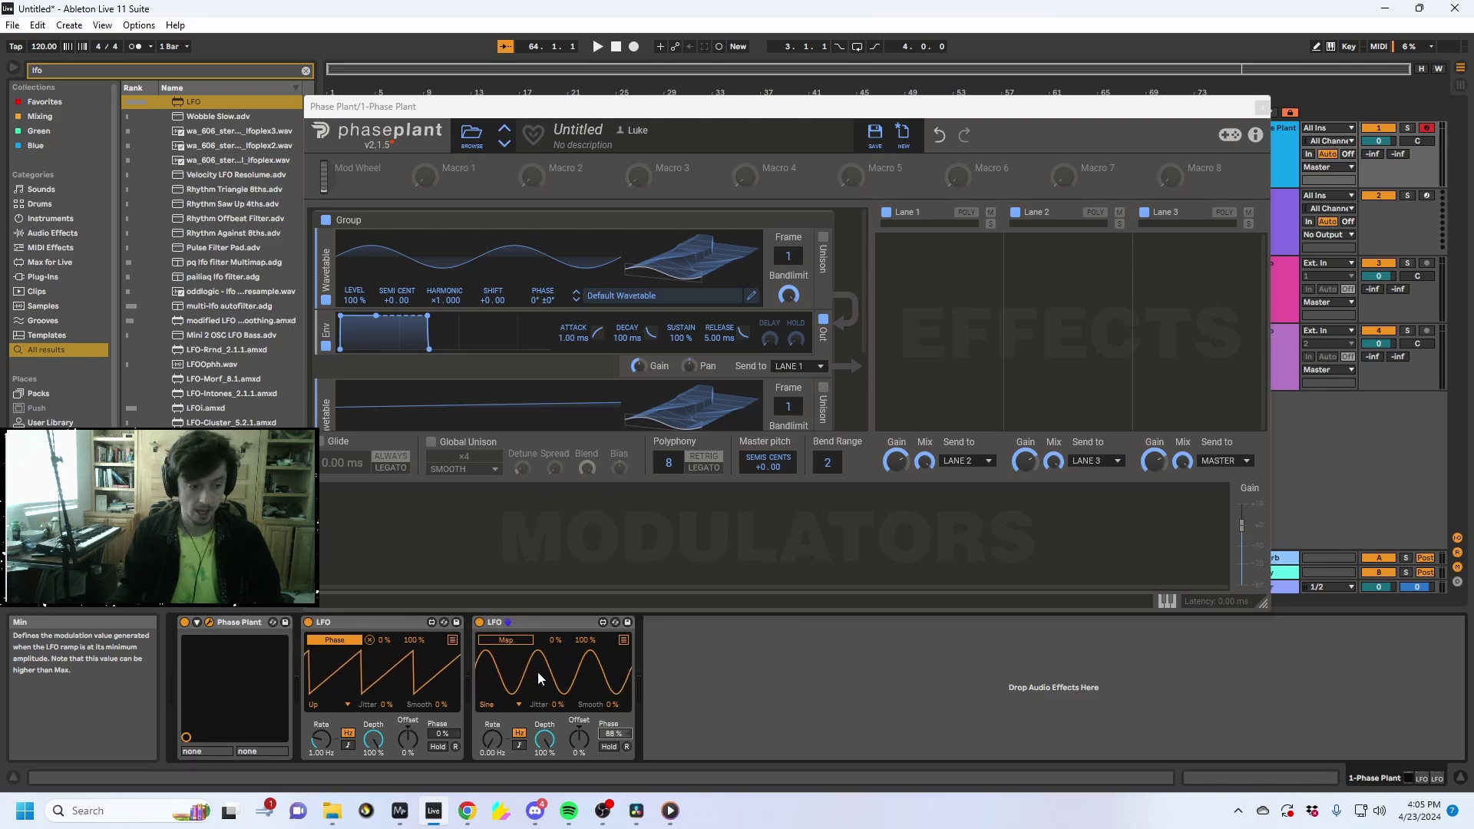
left_click(339, 705)
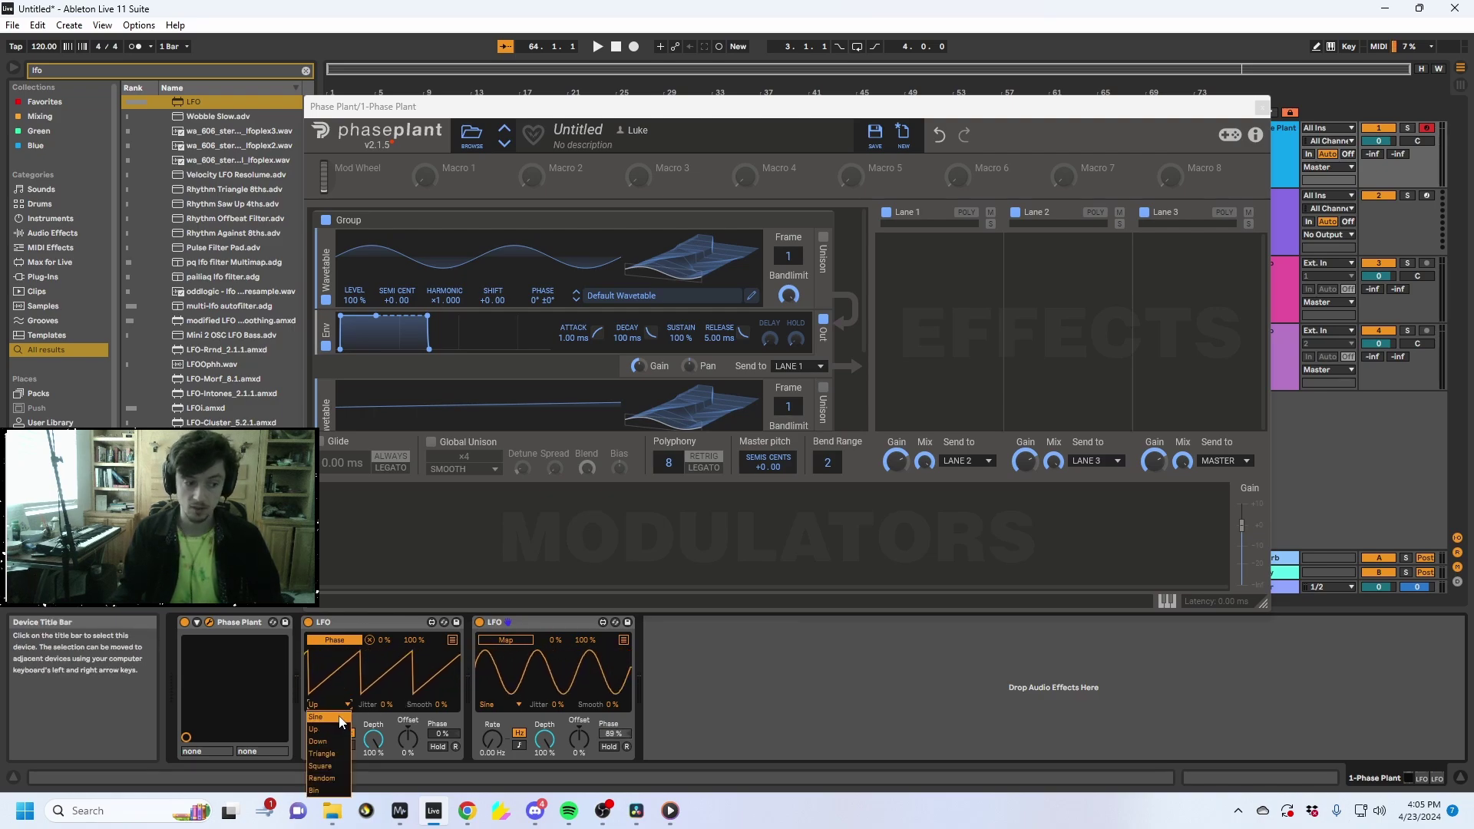
left_click(338, 717)
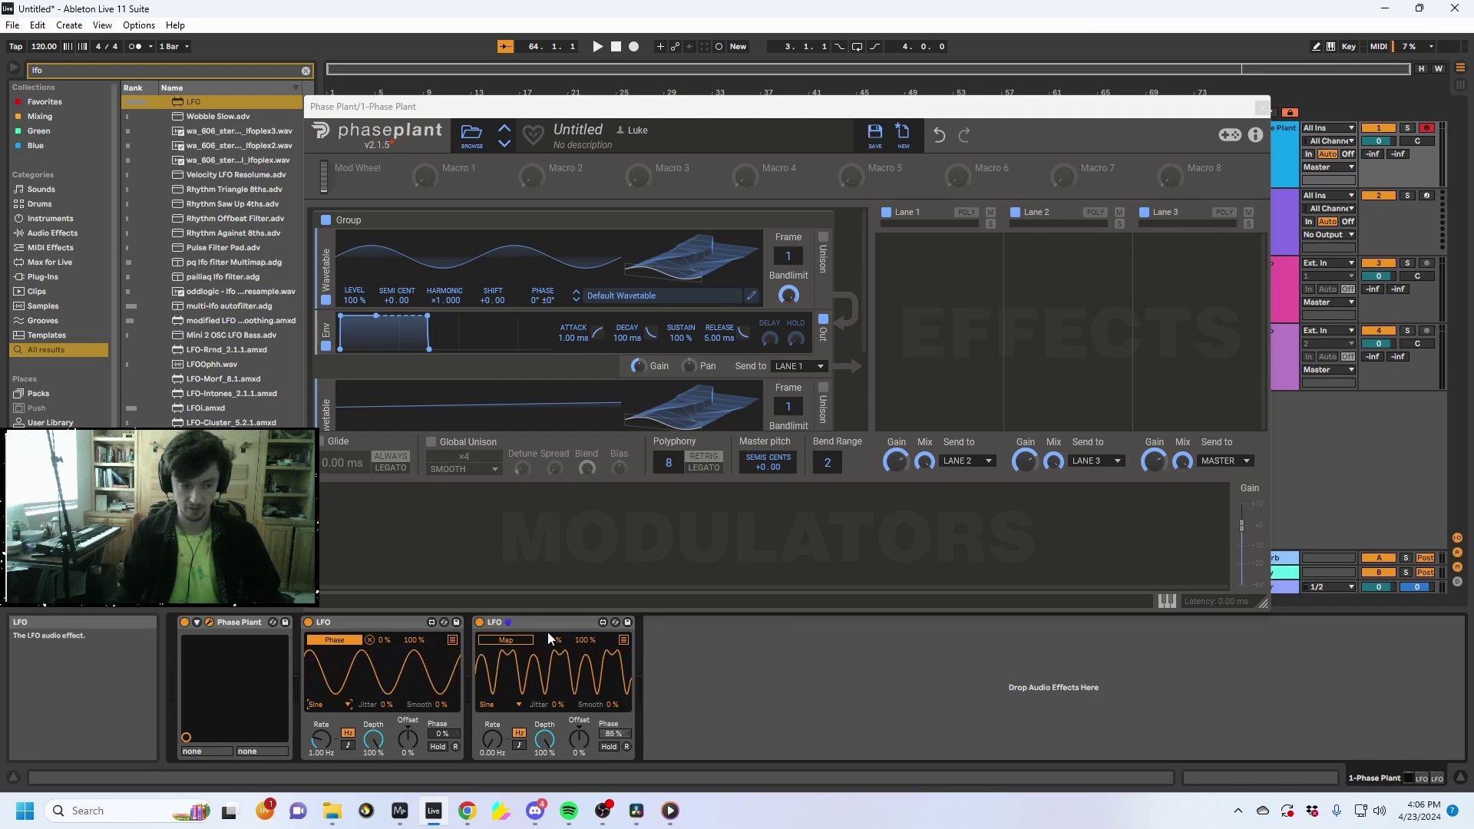
Delete both LFO devices, leaving only Phase Plant in the track's device chain
key("Delete")
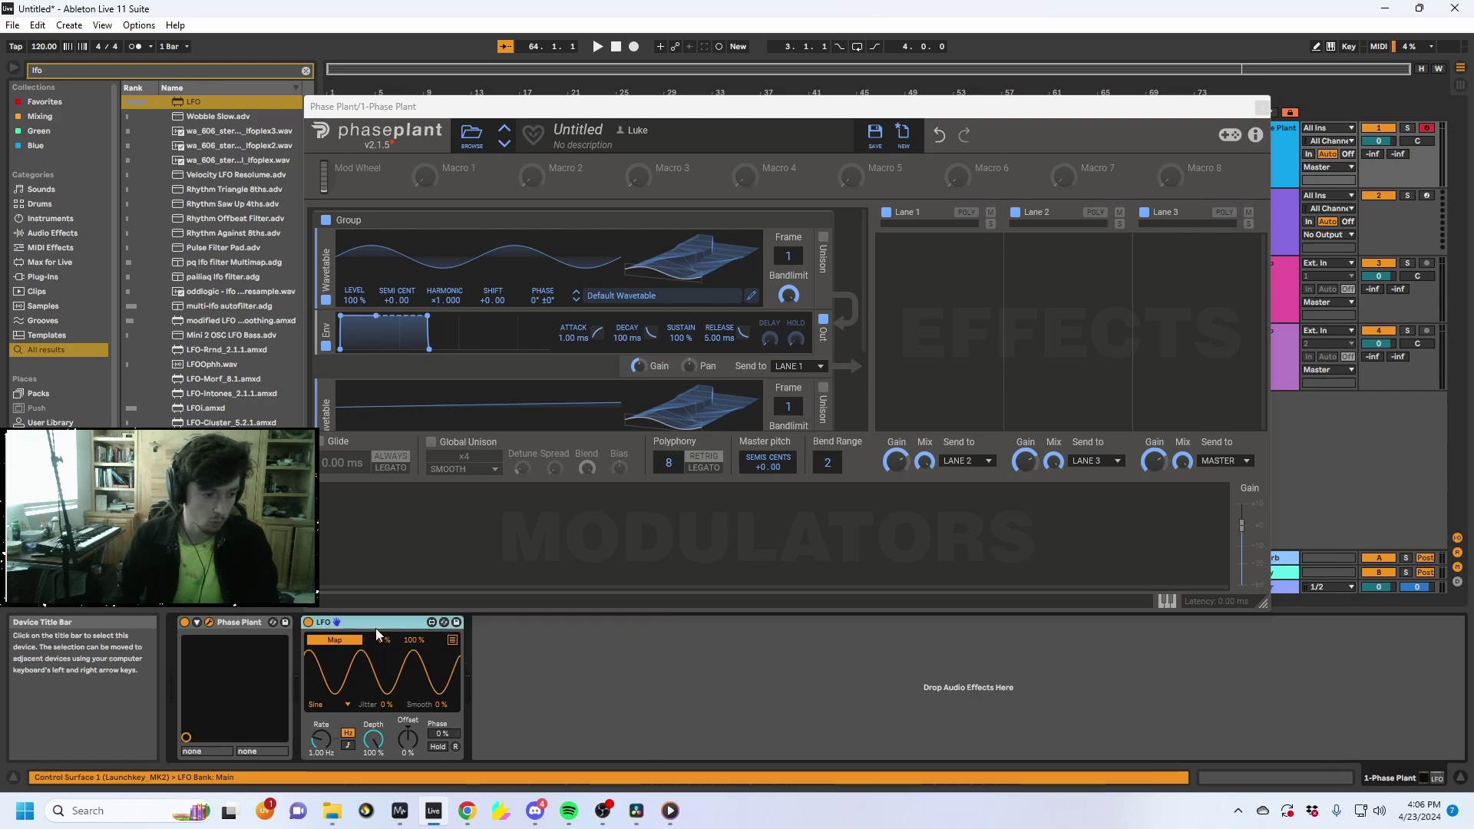
left_click(376, 628)
key("Delete")
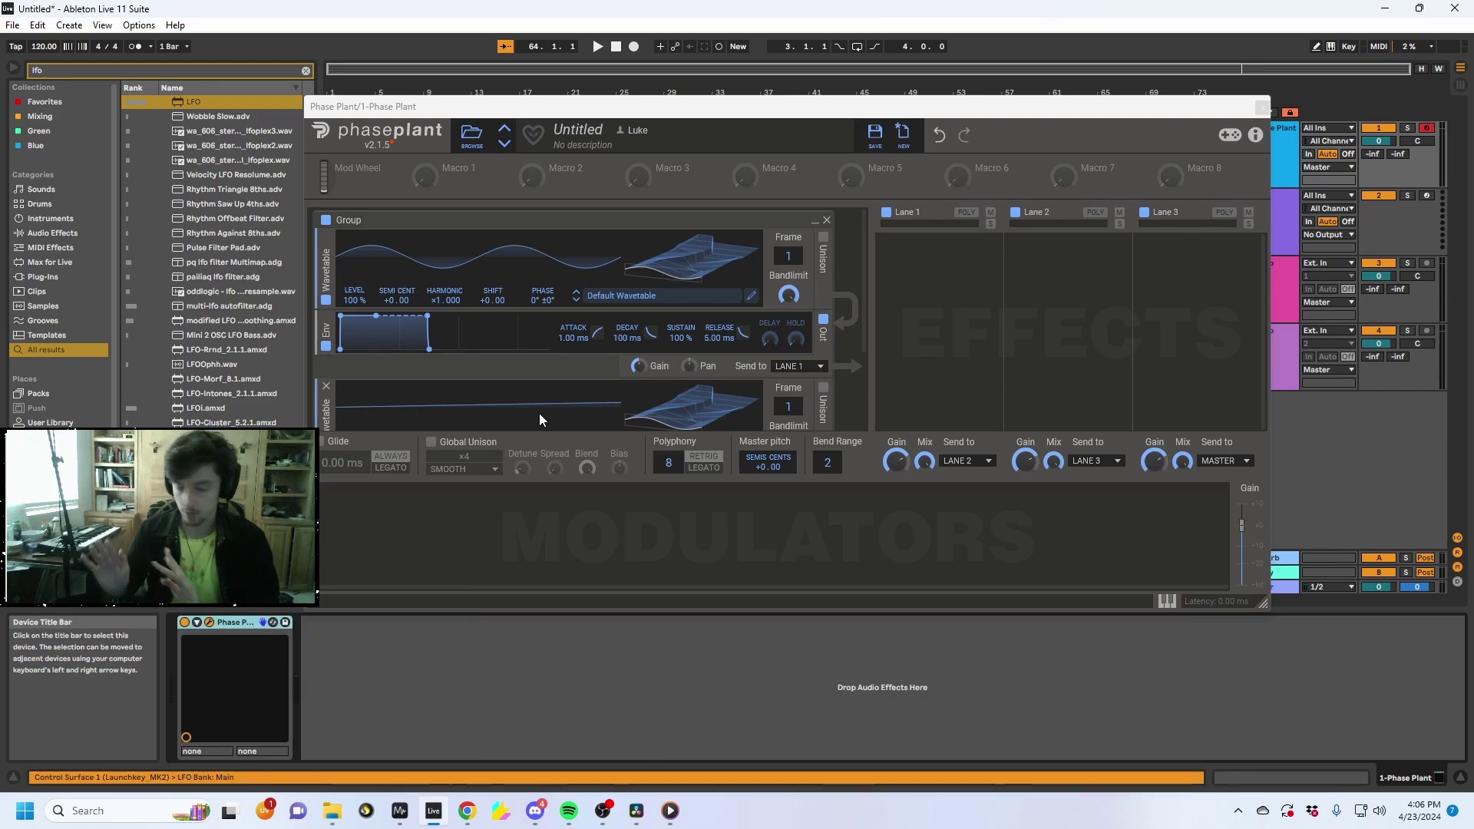
Modulate the first wavetable oscillator's Phase with the second oscillator's output, and add the LFO devices back after Phase Plant
scroll(528, 390, "down", 1)
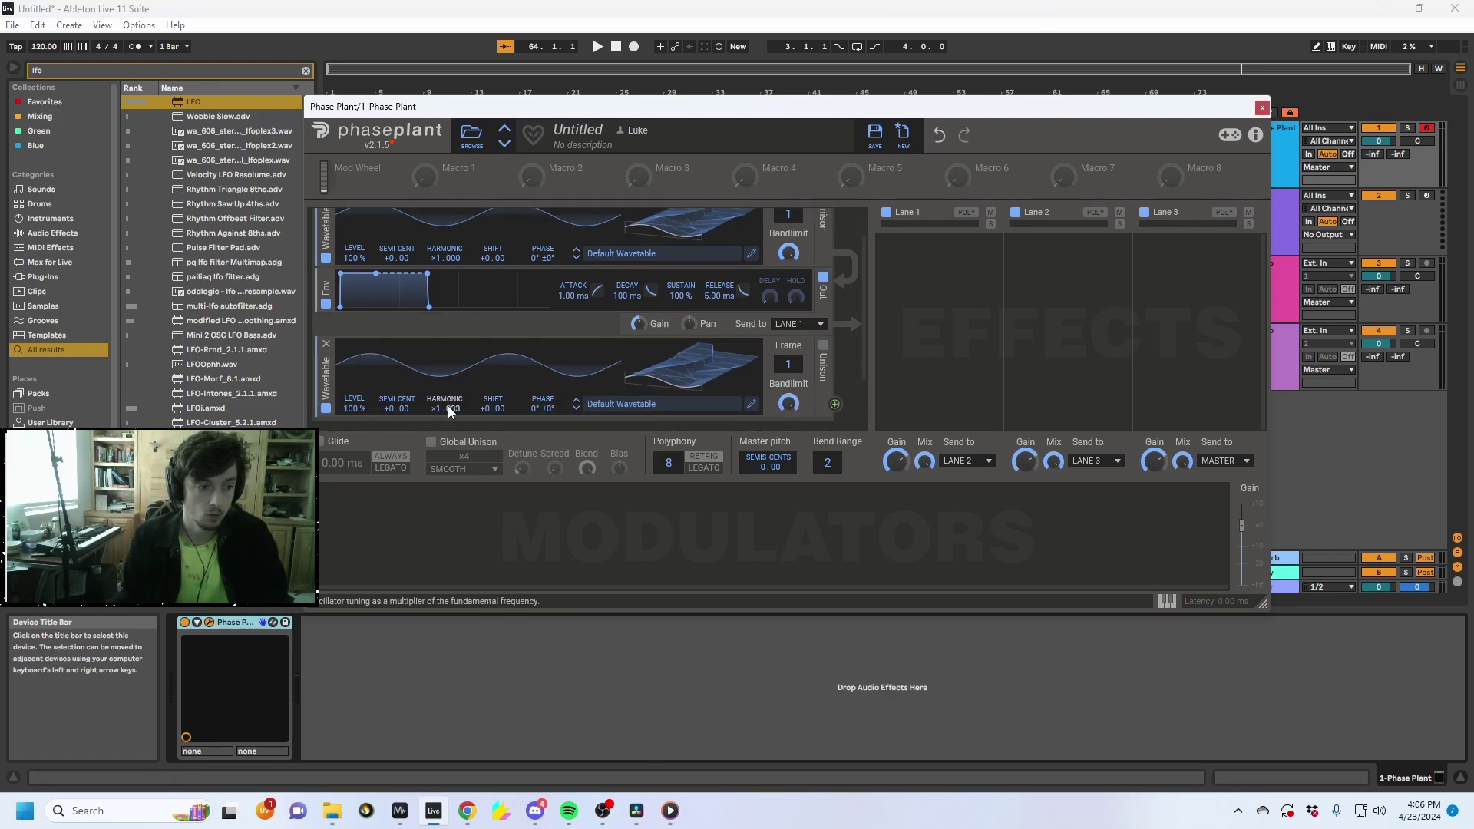
left_click(836, 404)
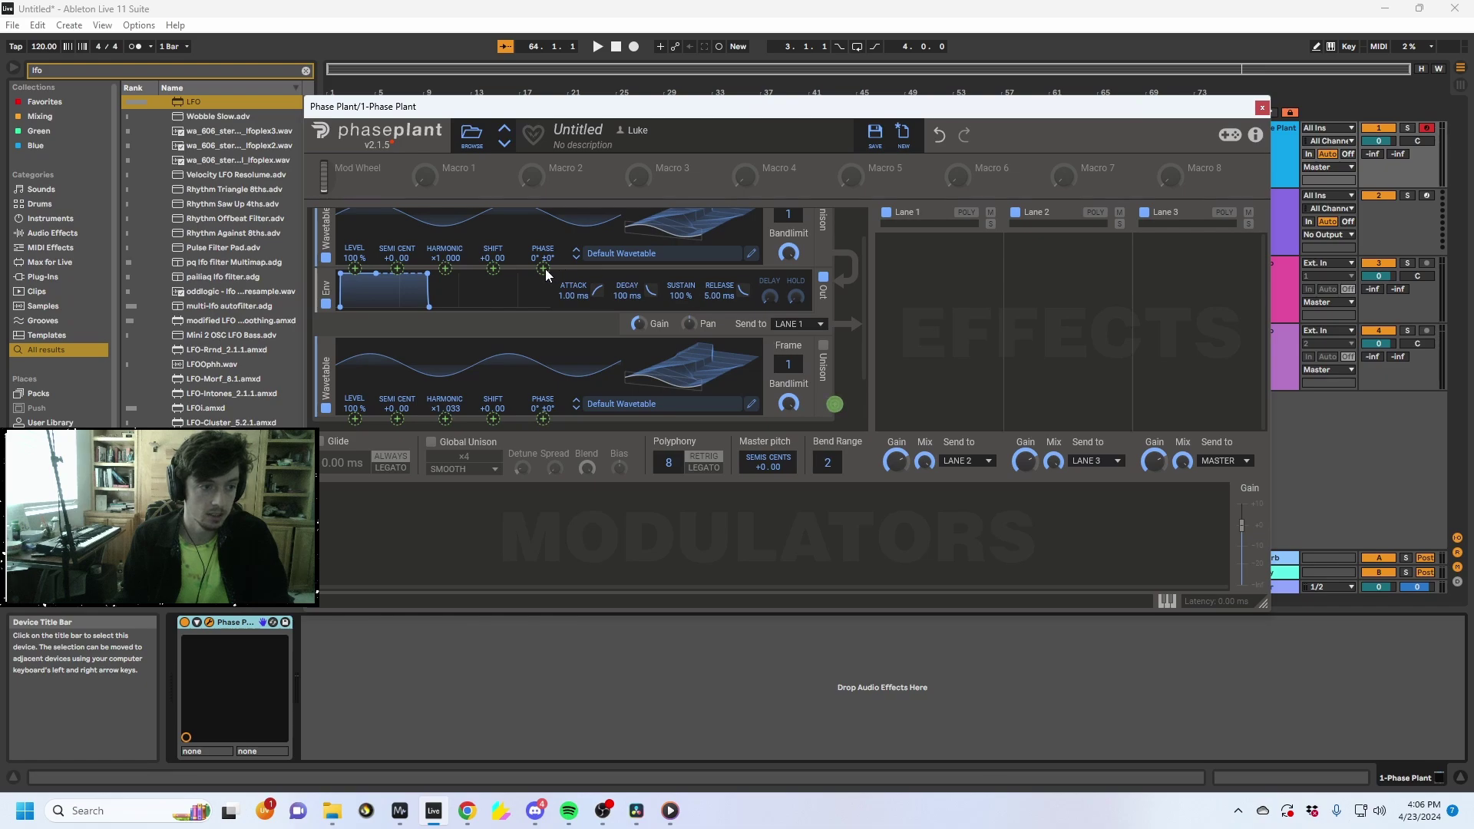
left_click(543, 269)
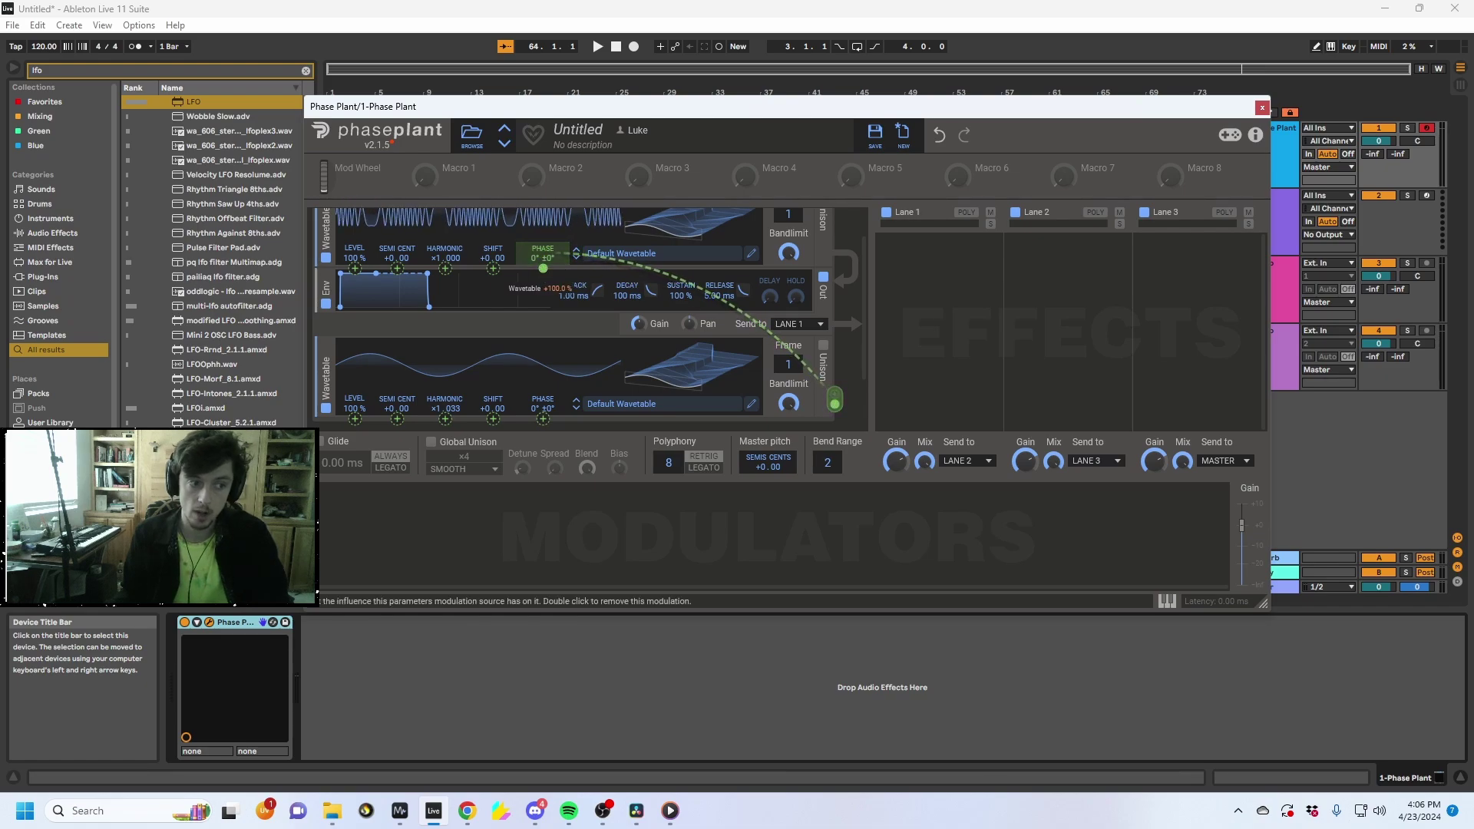
scroll(588, 308, "up", 1)
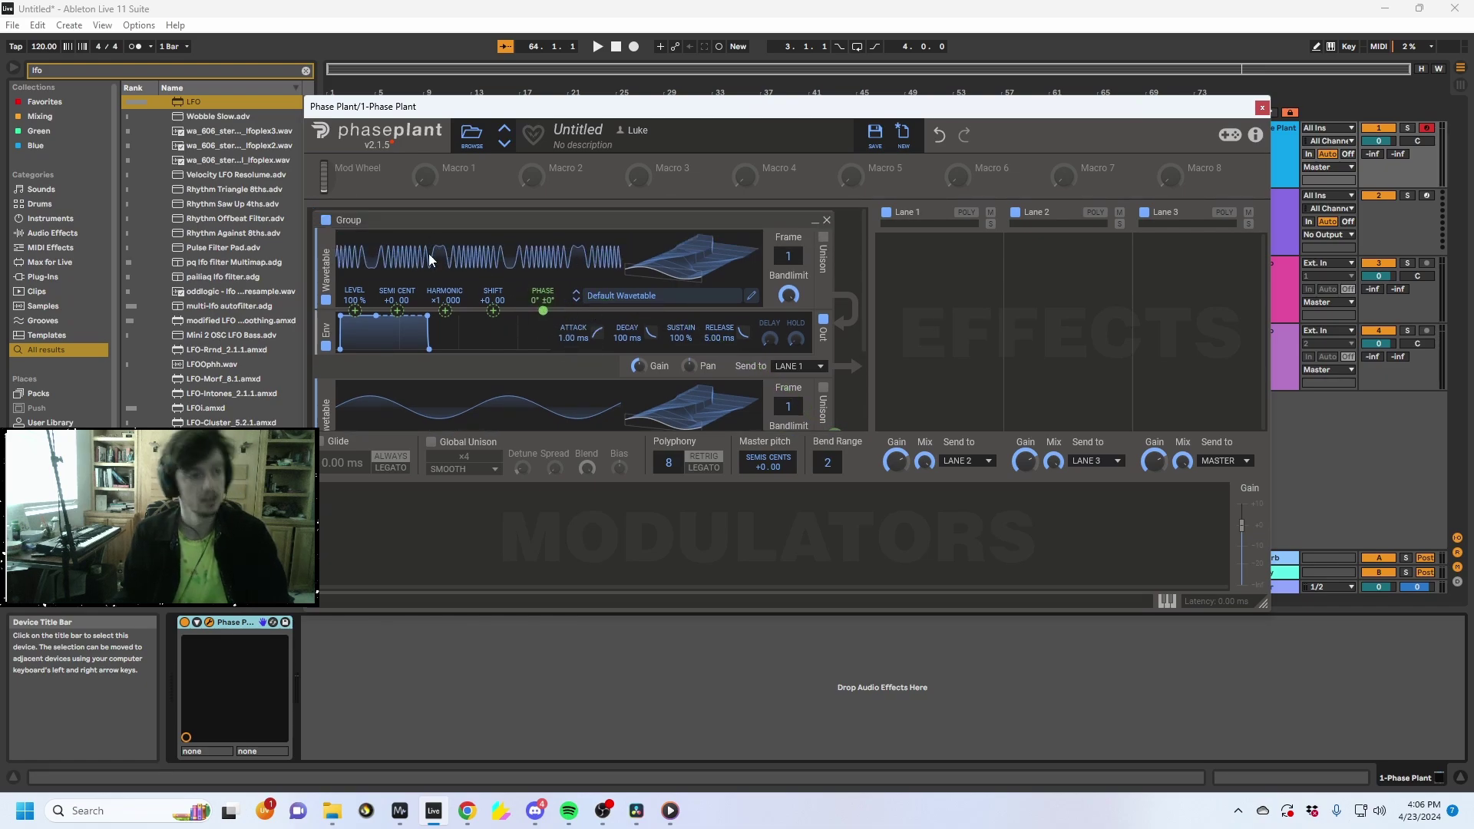
double_click(195, 103)
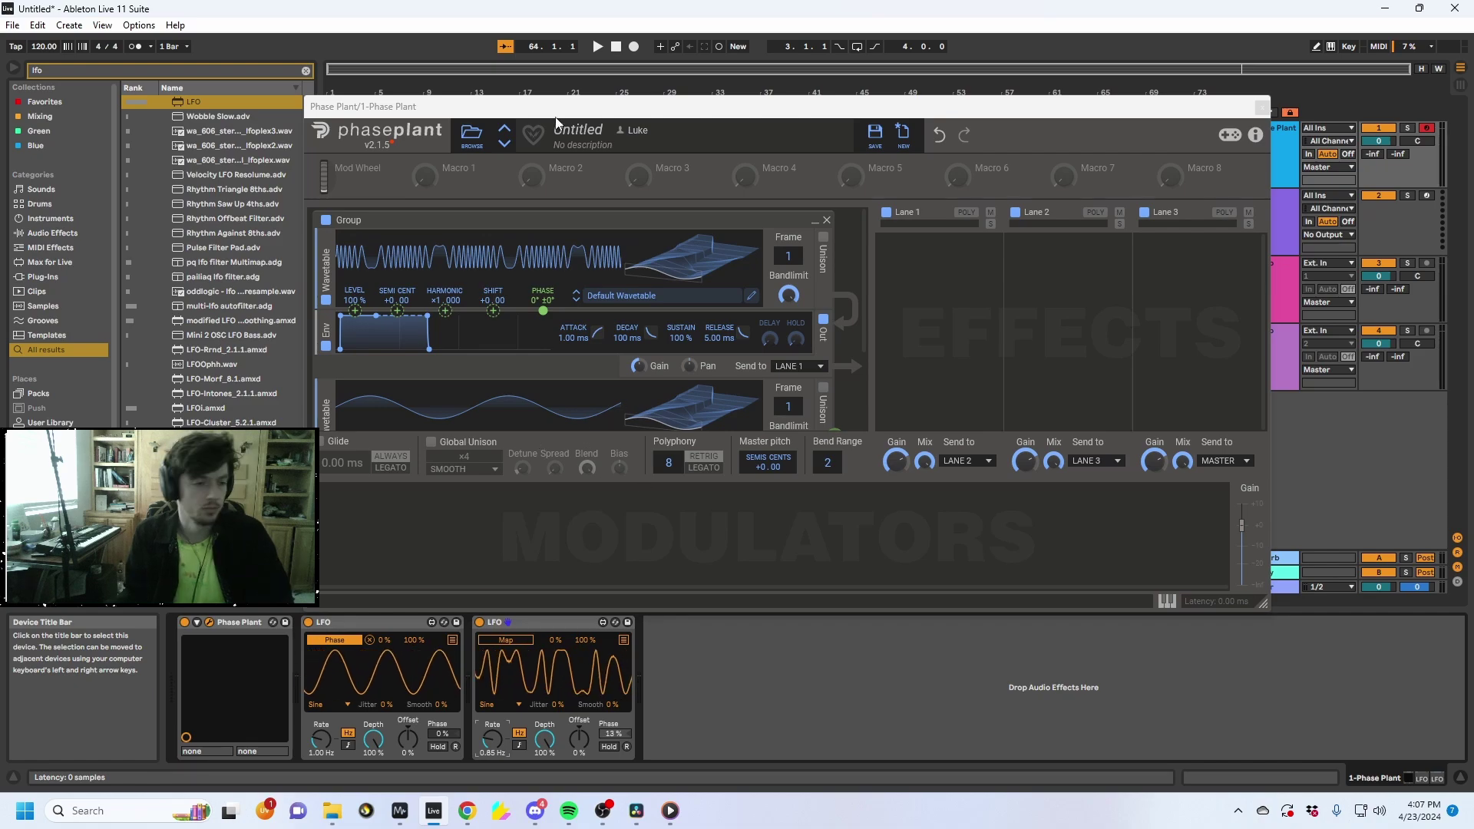
Enable the computer MIDI keyboard, play test notes, and lower the Phase Plant track's volume to -12.1 dB
scroll(545, 366, "down", 3)
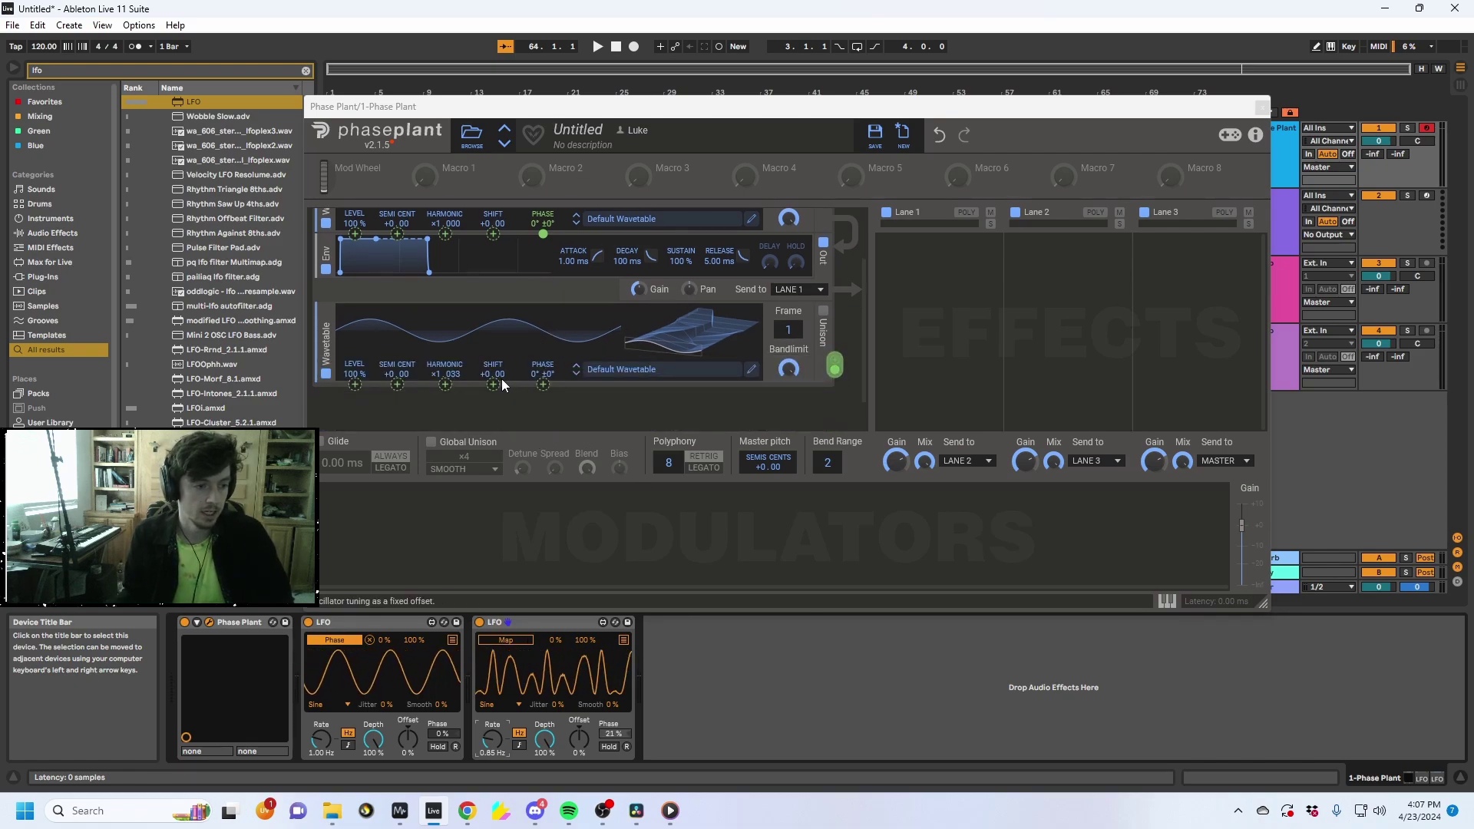
left_click_drag(754, 105, 554, 411)
left_click(435, 153)
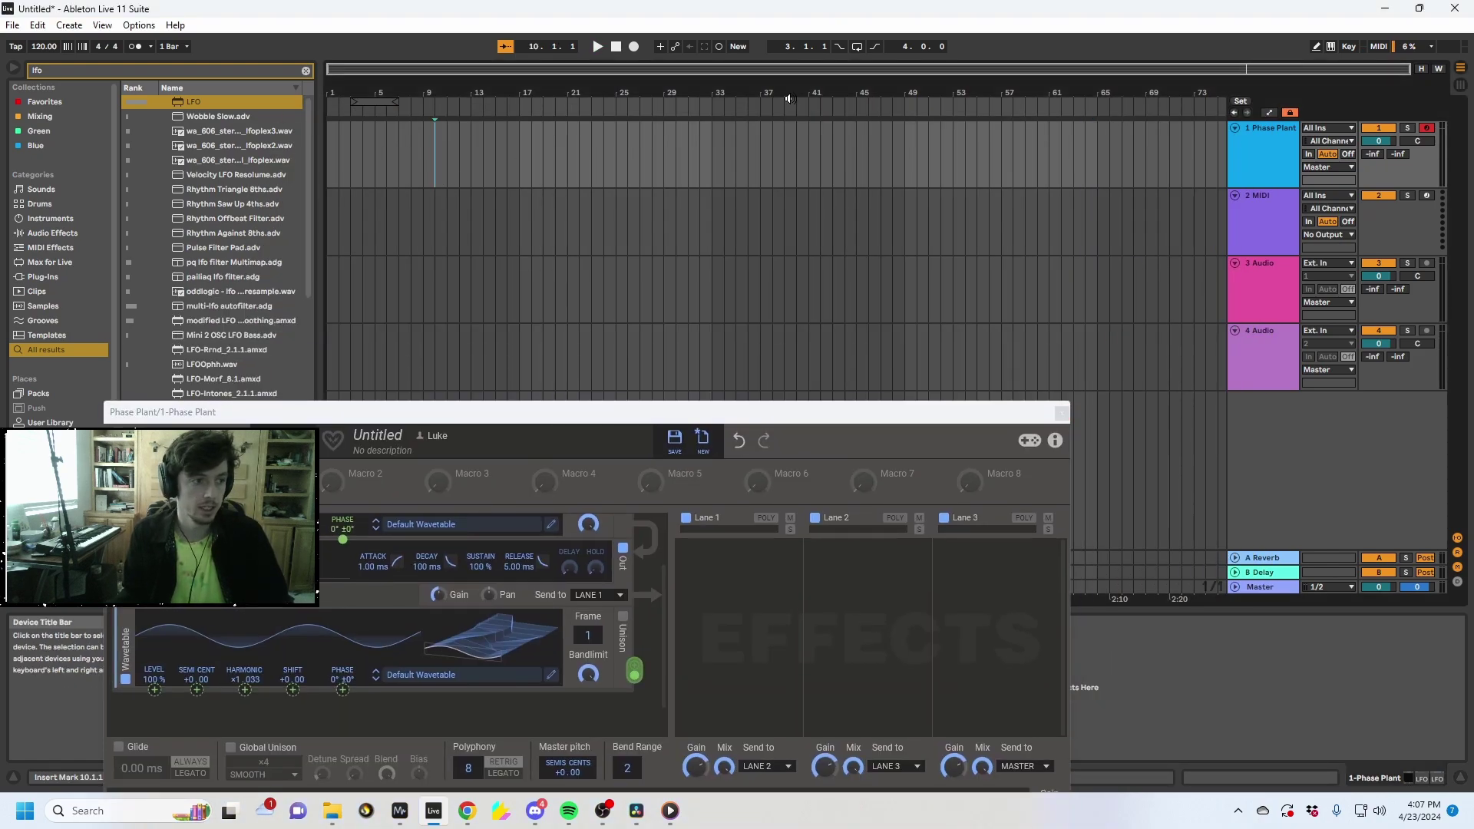
key("a")
key("a")
left_click(1331, 46)
key("a")
left_click_drag(1378, 141, 1378, 177)
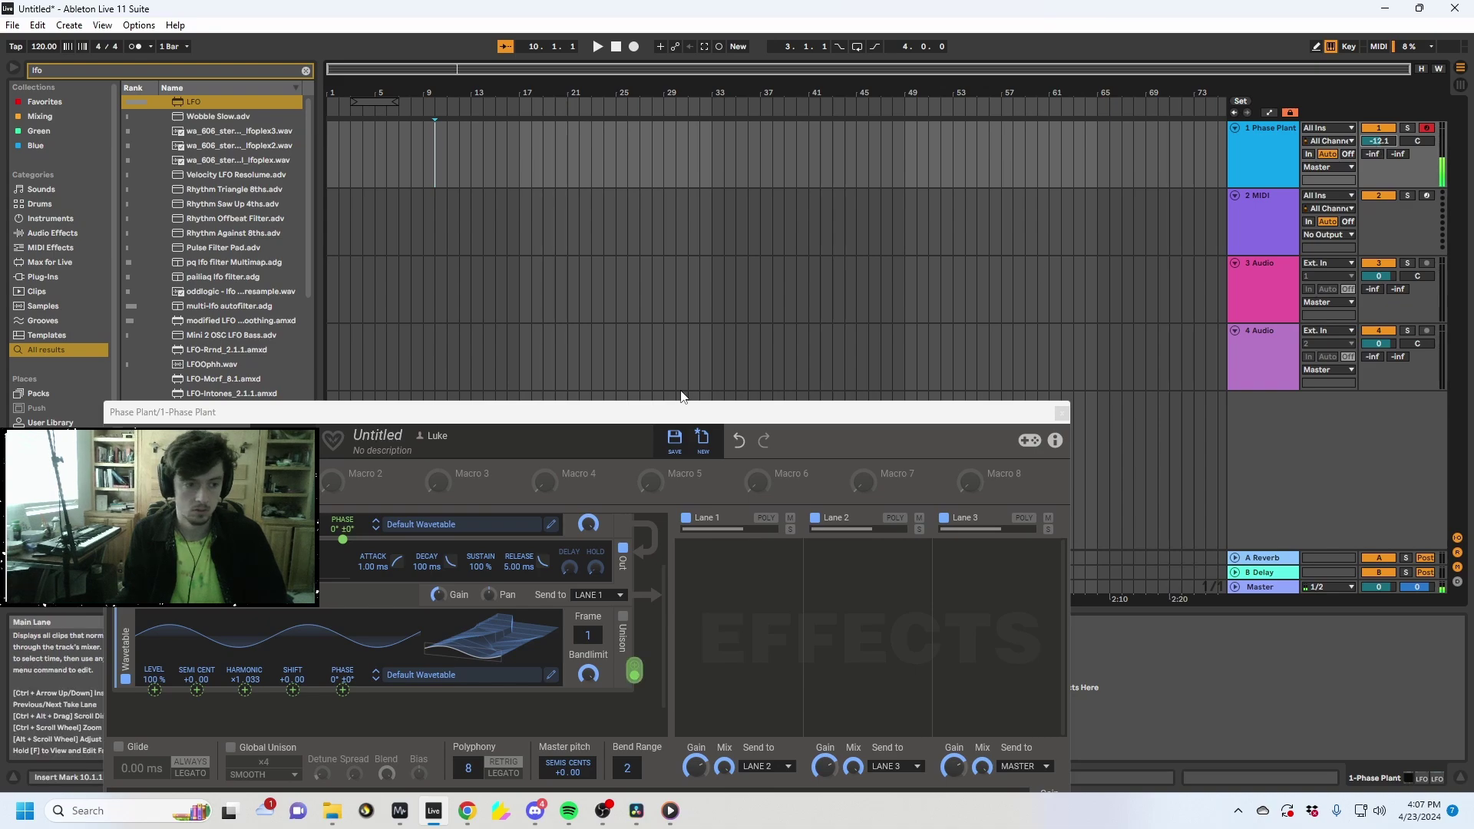
Set the second wavetable oscillator's Harmonic to ×0.006 and its Frame to 130 in Phase Plant
left_click_drag(664, 412, 828, 136)
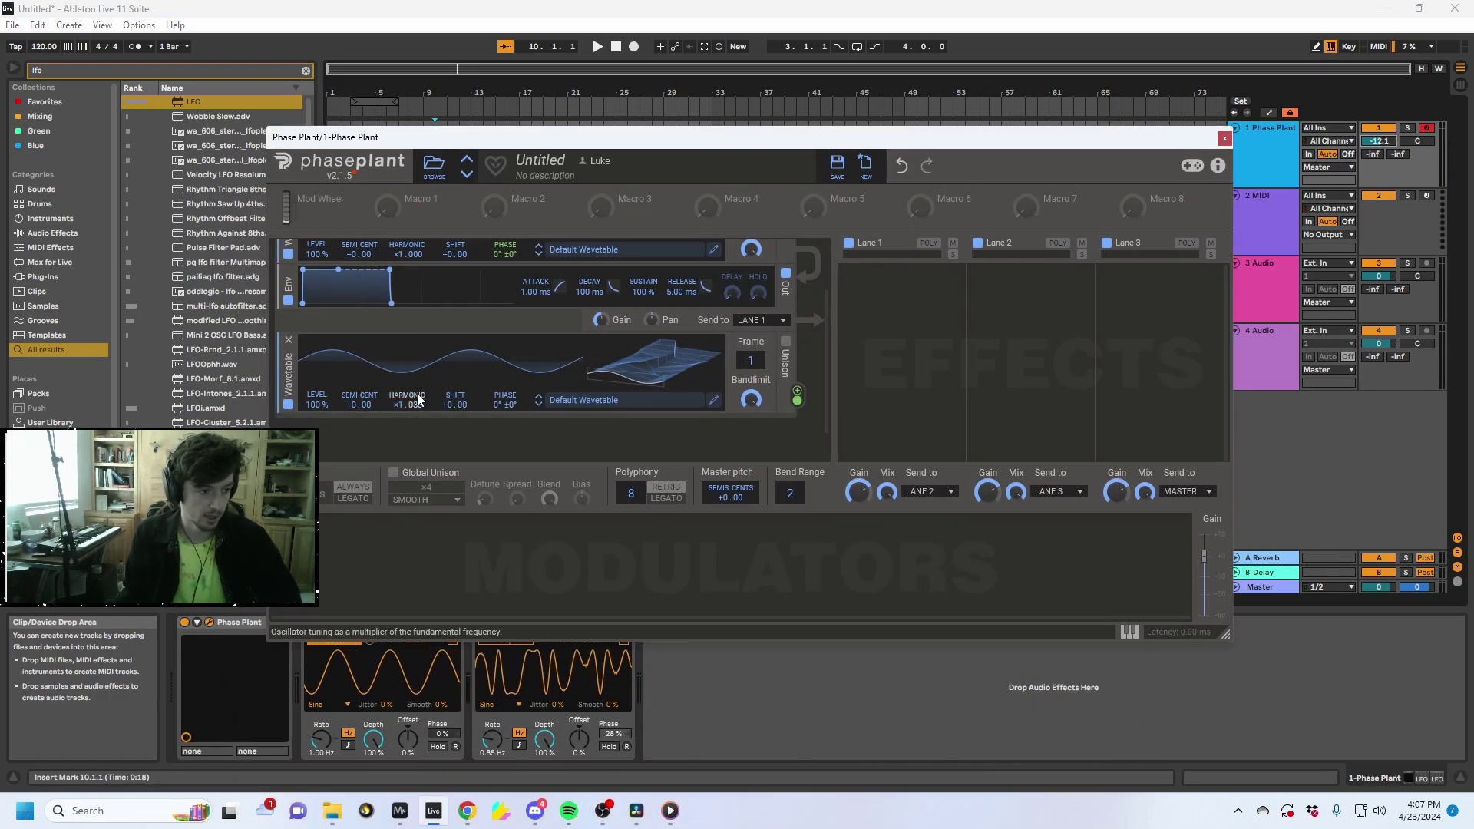
left_click_drag(402, 407, 424, 430)
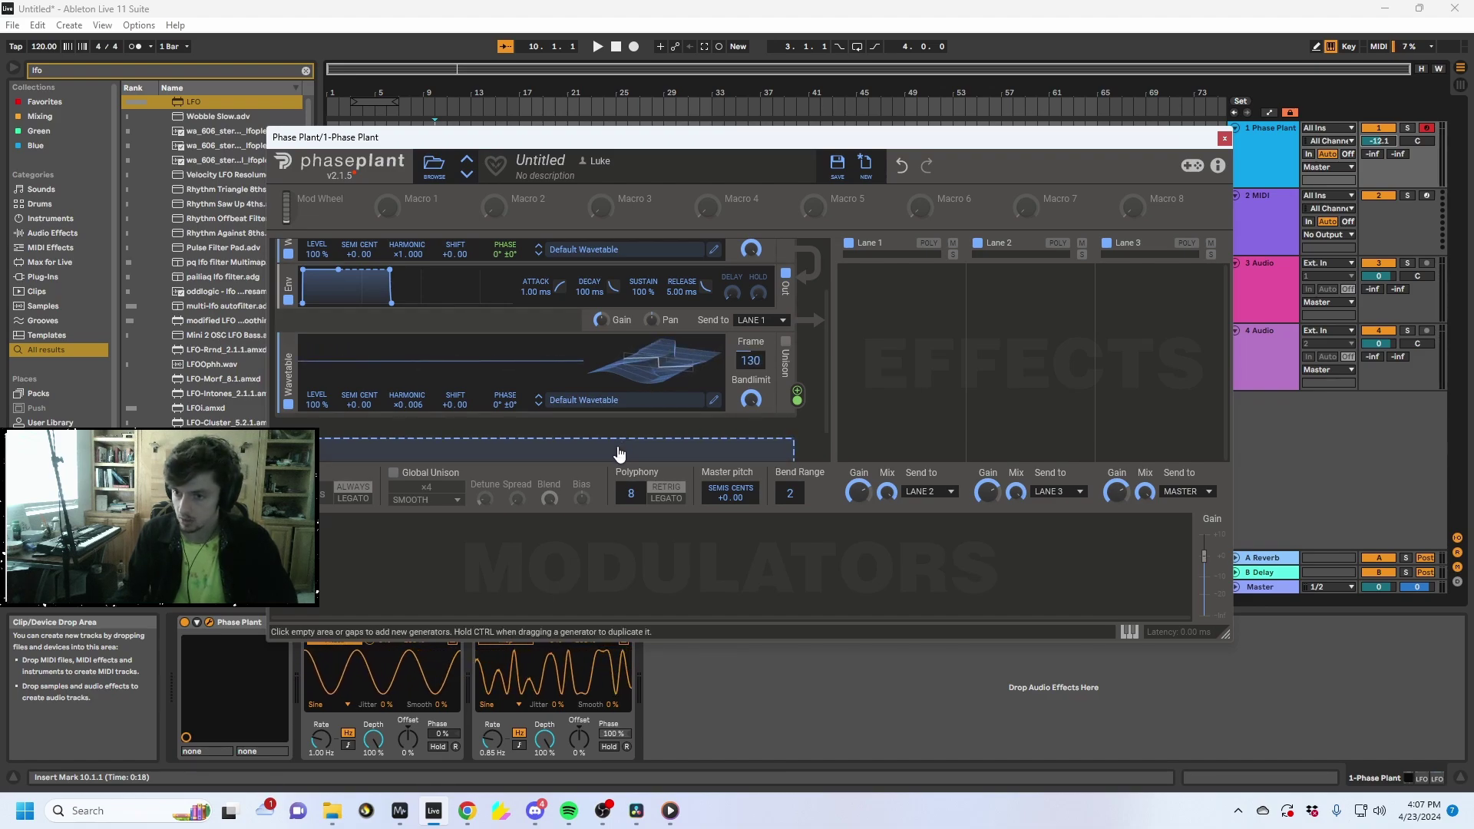
left_click(454, 441)
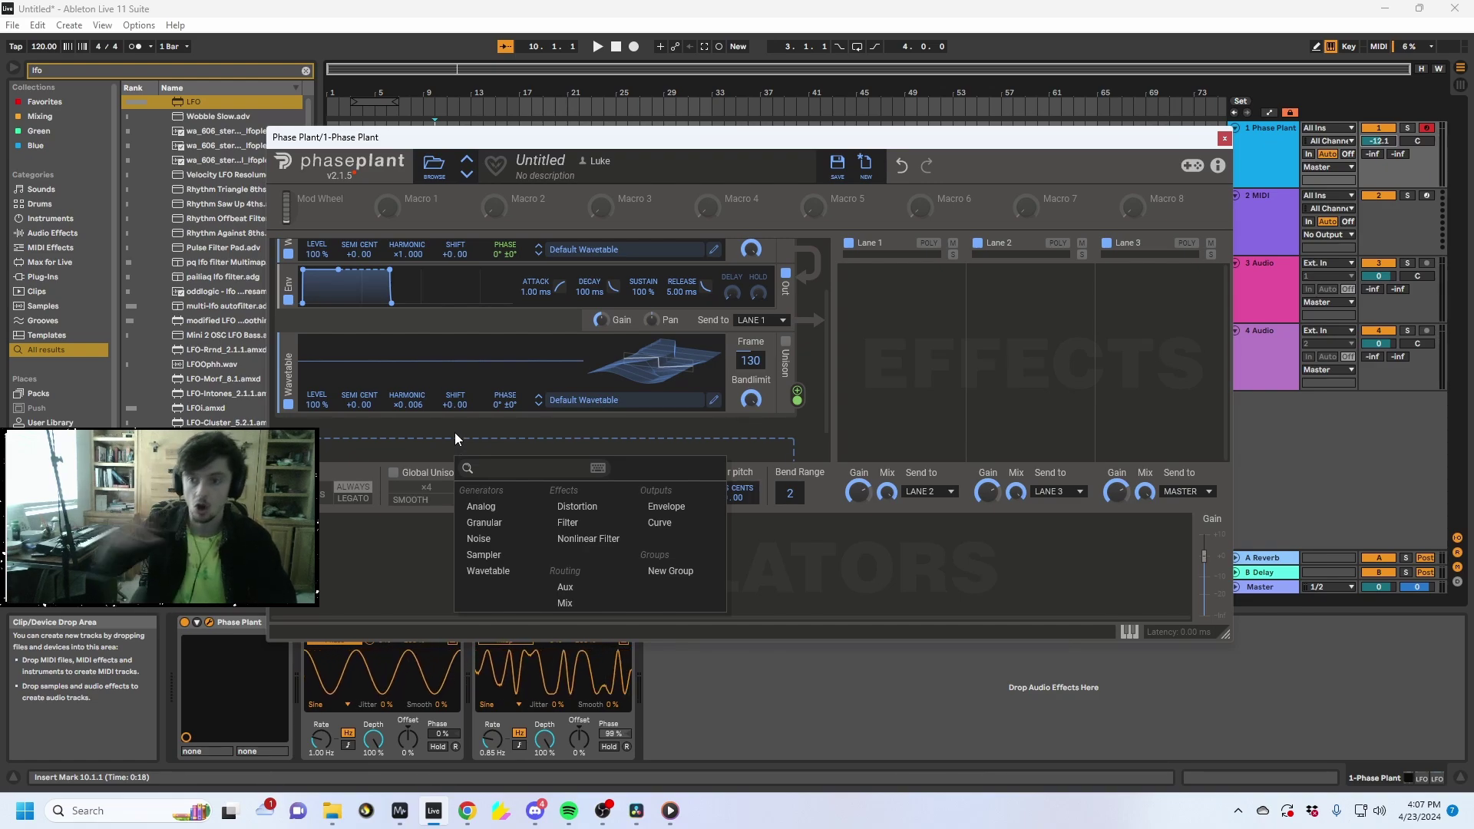
left_click(828, 423)
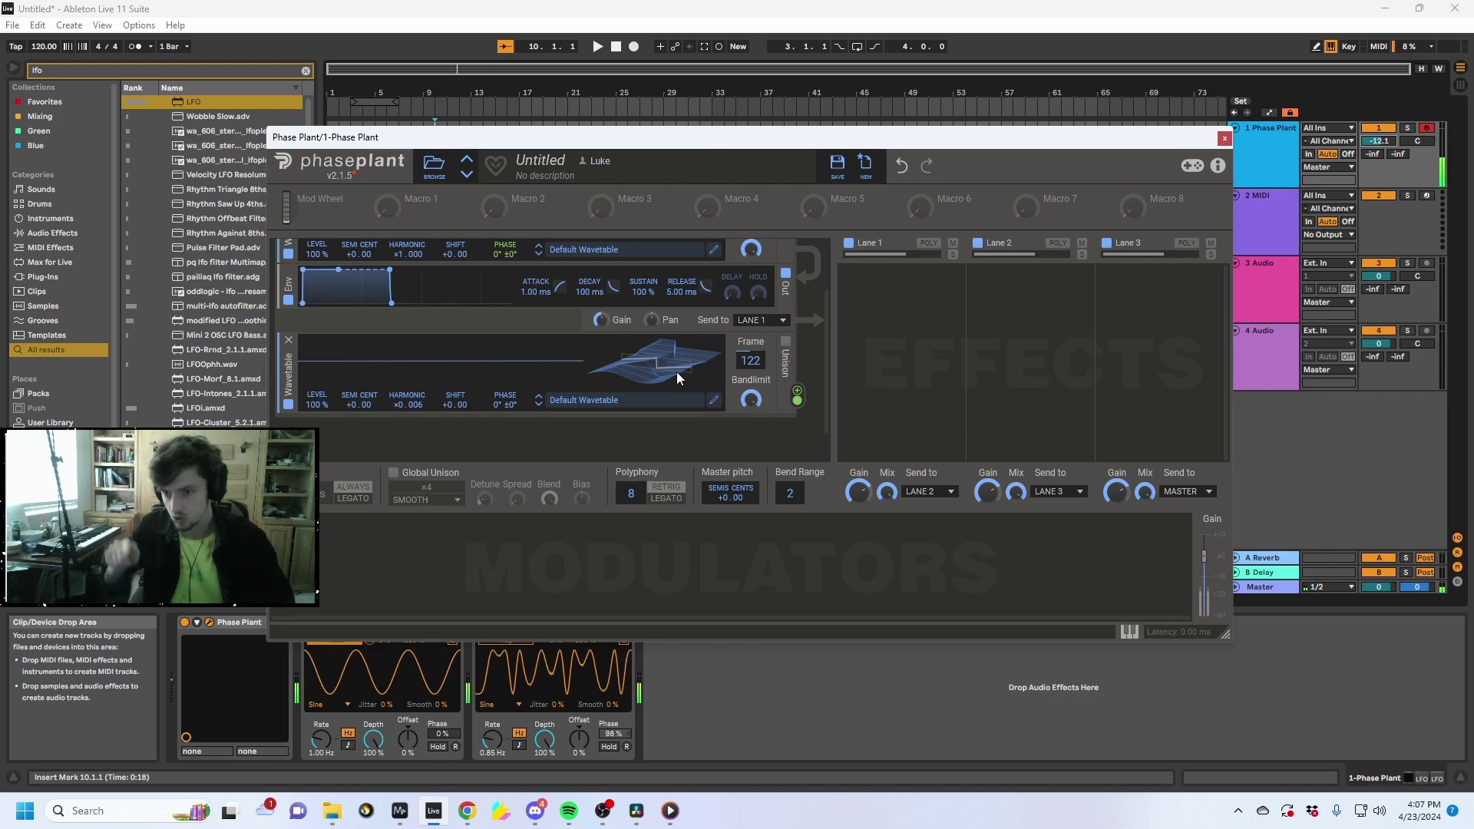
Set the second wavetable oscillator's Frame to 177 and sweep its Harmonic up to ×0.247
mouse_move(408, 405)
left_mouse_down()
mouse_move(408, 381)
mouse_move(408, 400)
left_mouse_up()
left_click_drag(654, 372, 655, 356)
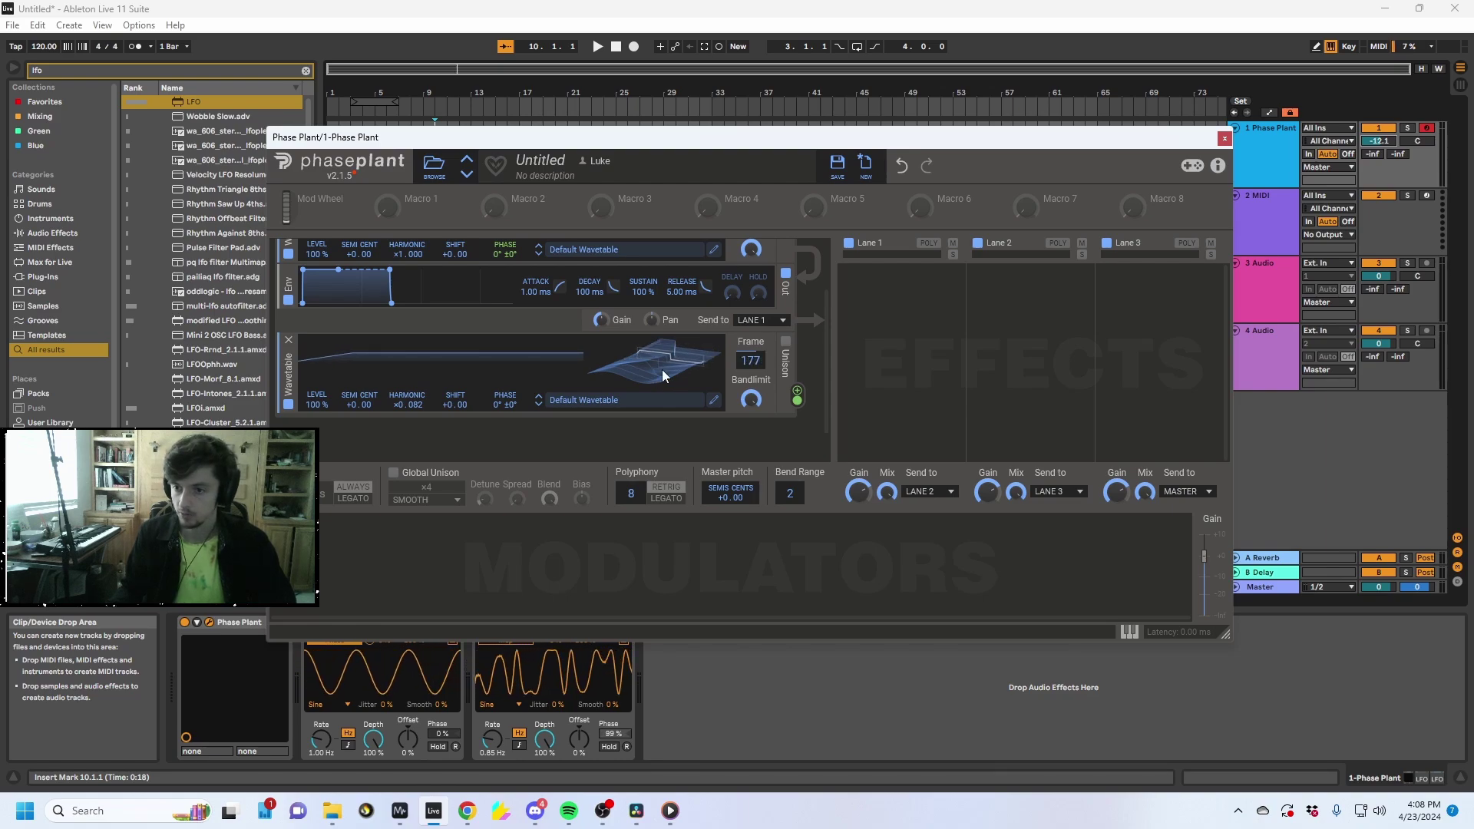
left_click_drag(408, 400, 408, 411)
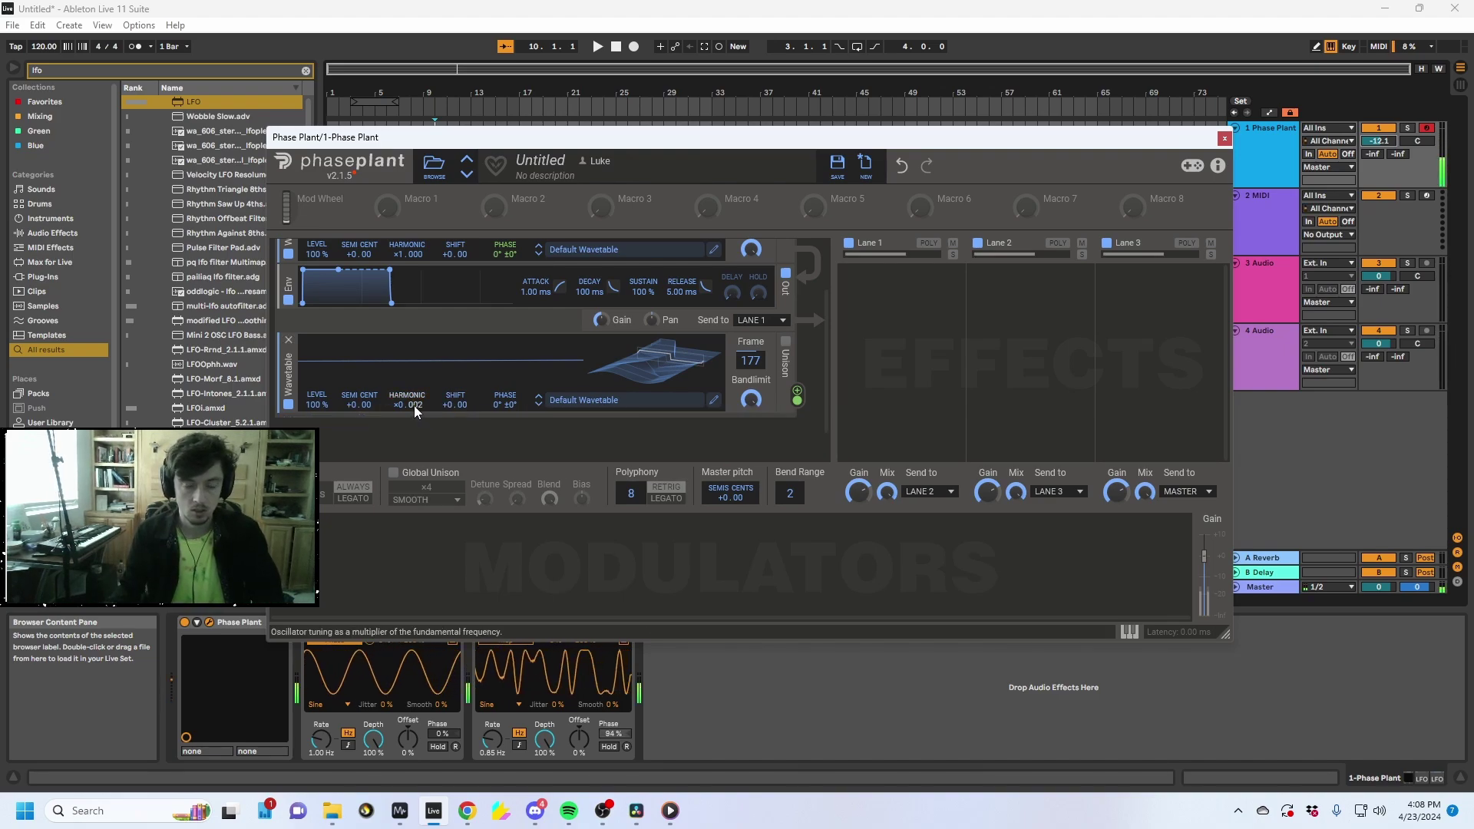
left_click_drag(415, 405, 415, 373)
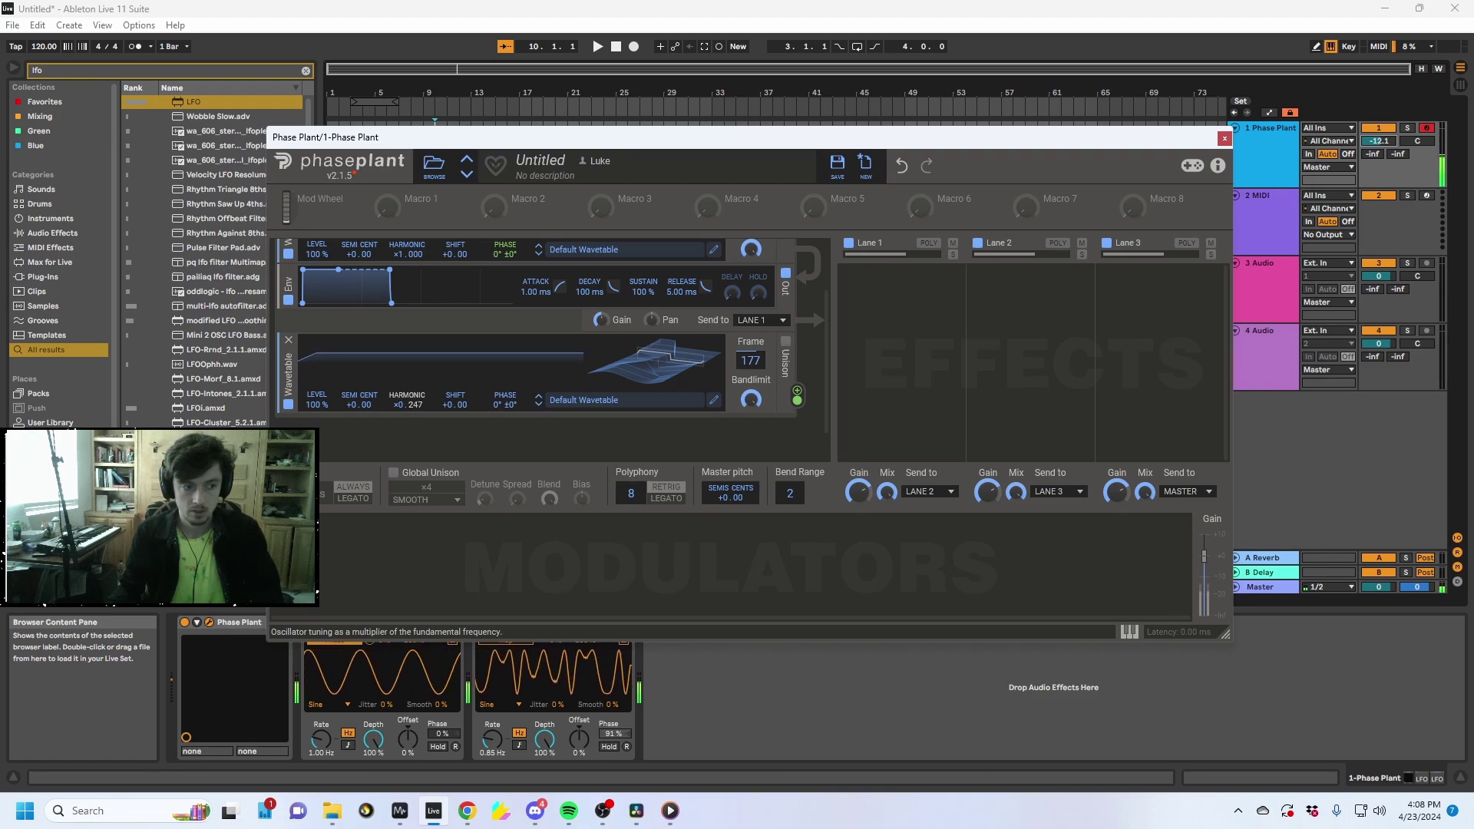
Set the second wavetable oscillator's Frame to 78 and bring its Harmonic down to ×0.015
mouse_move(414, 404)
left_mouse_down()
mouse_move(415, 336)
mouse_move(407, 388)
left_mouse_up()
left_click_drag(750, 360, 750, 433)
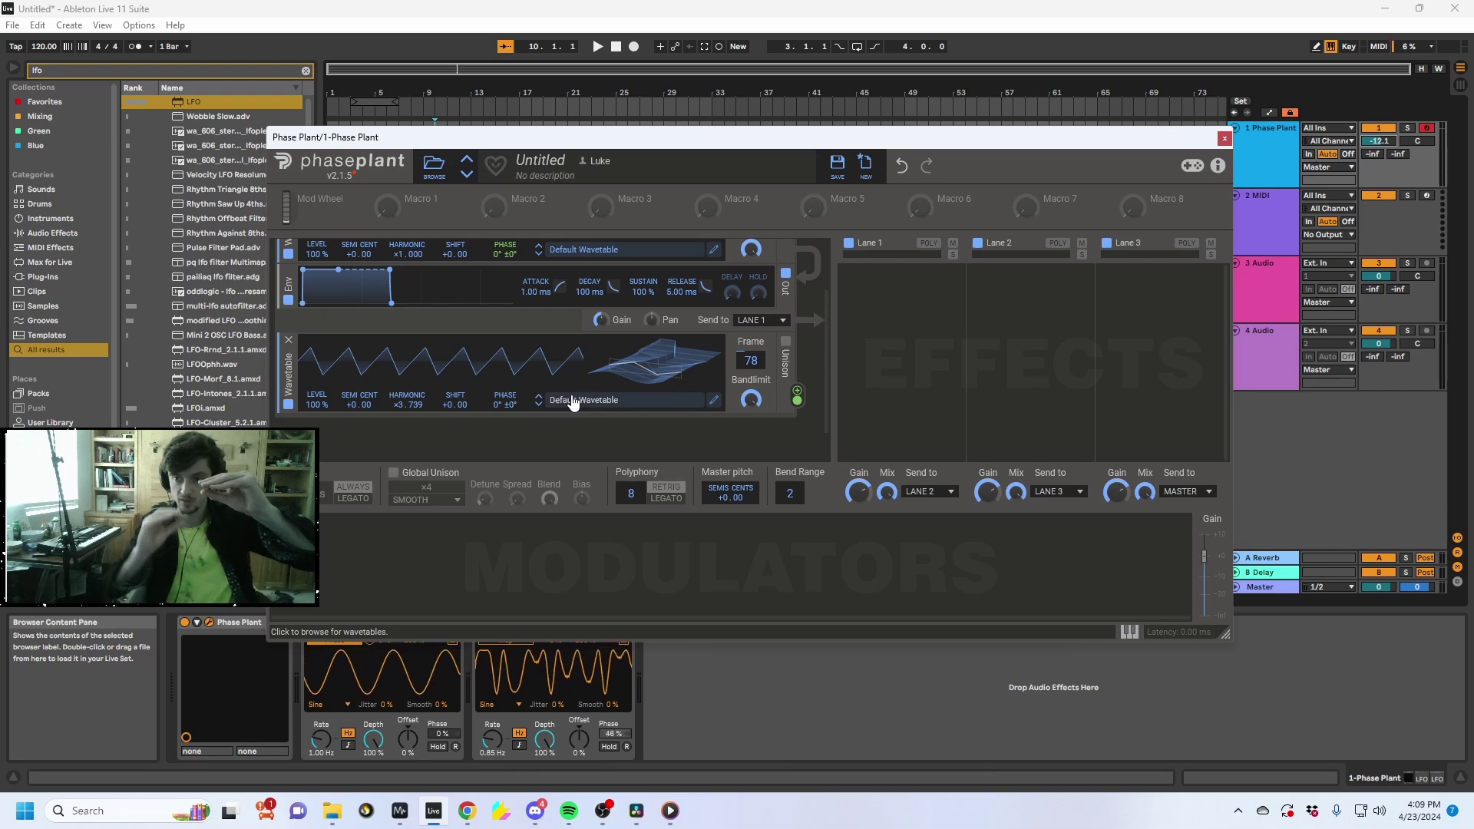
double_click(404, 403)
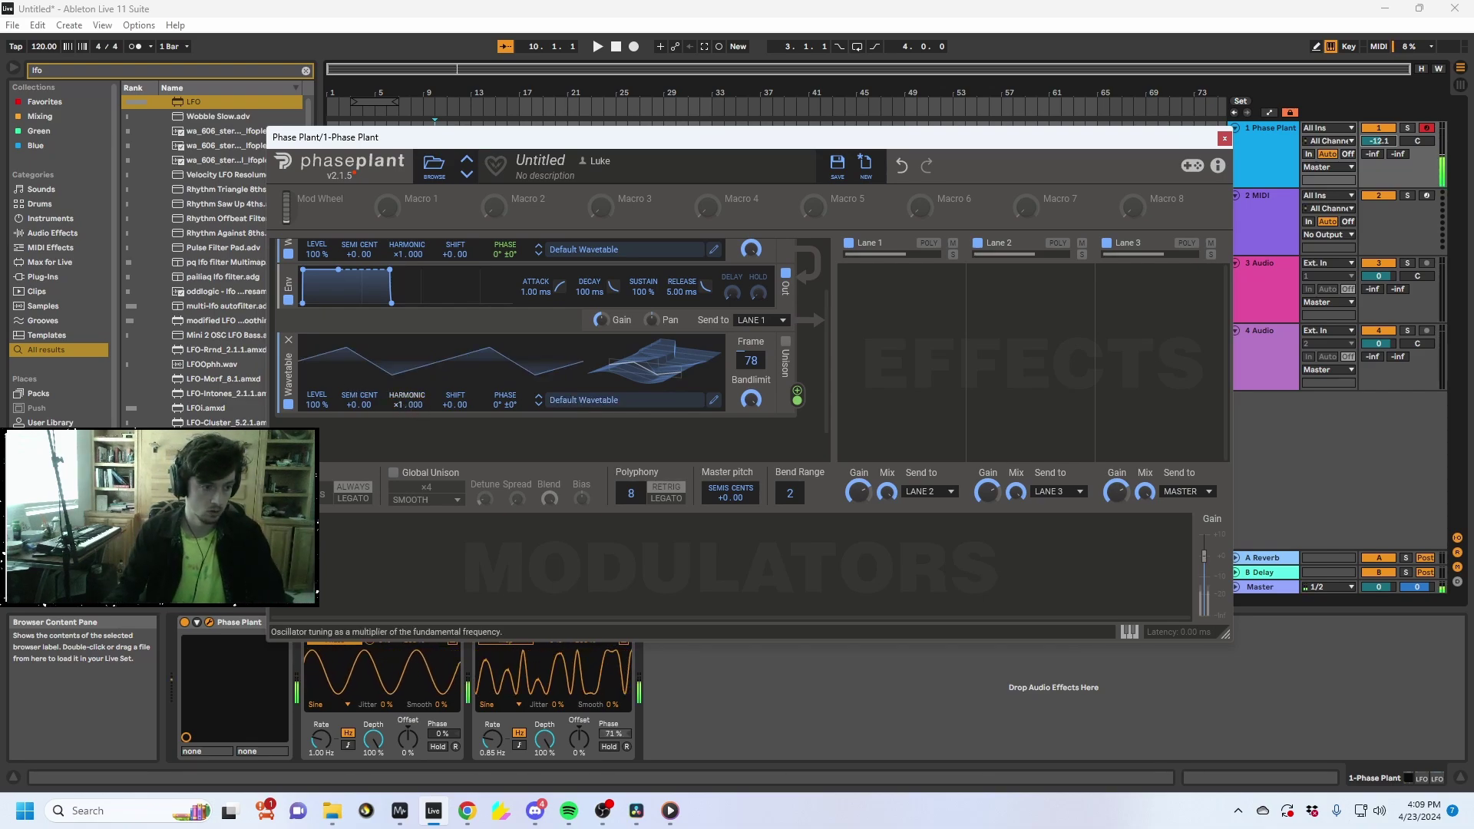
left_click_drag(408, 409, 409, 500)
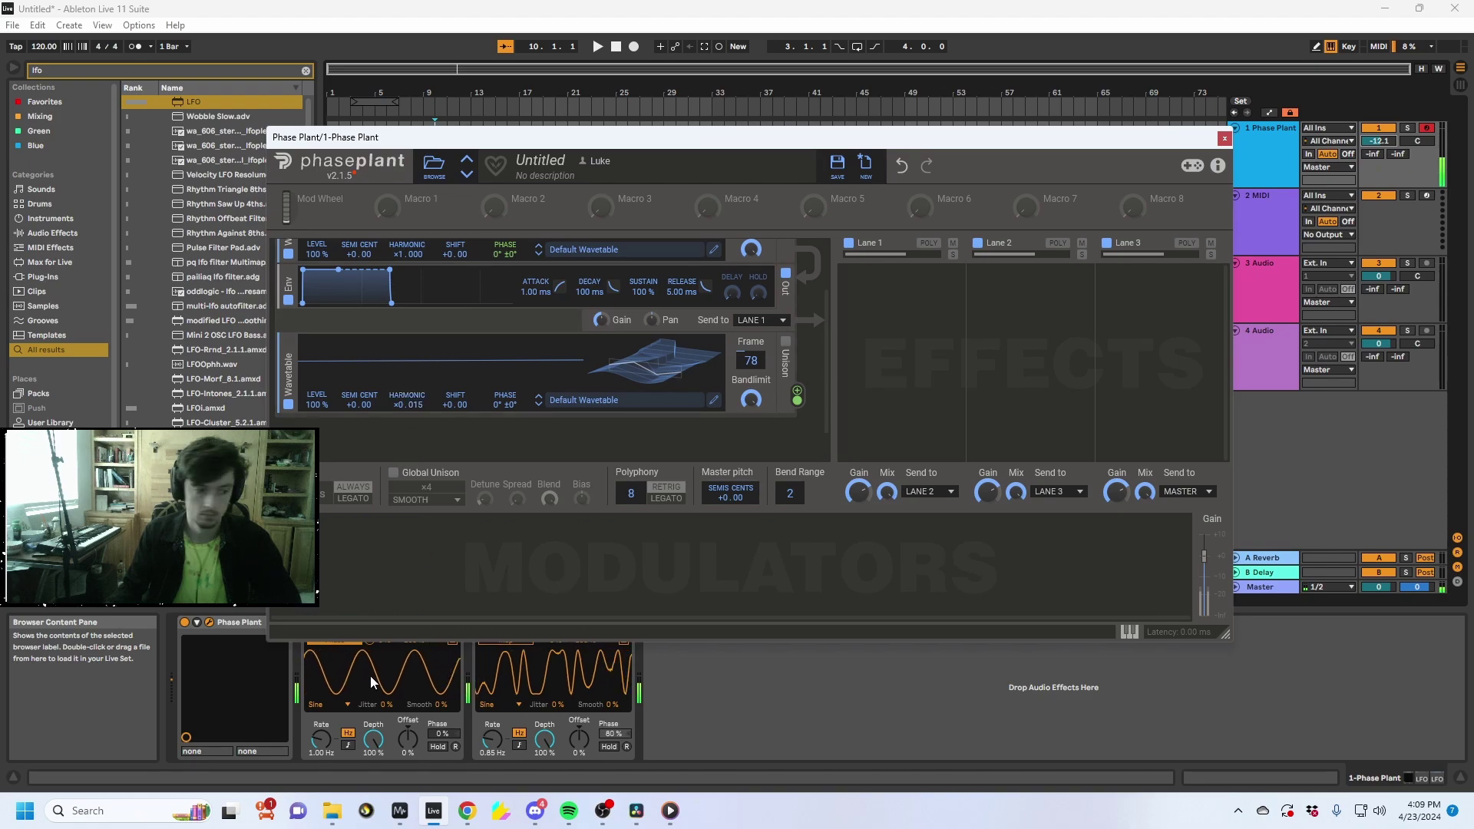
Examine the phase-modulated sound's spectrogram in MiniMeters and return to Ableton Live
left_click(400, 809)
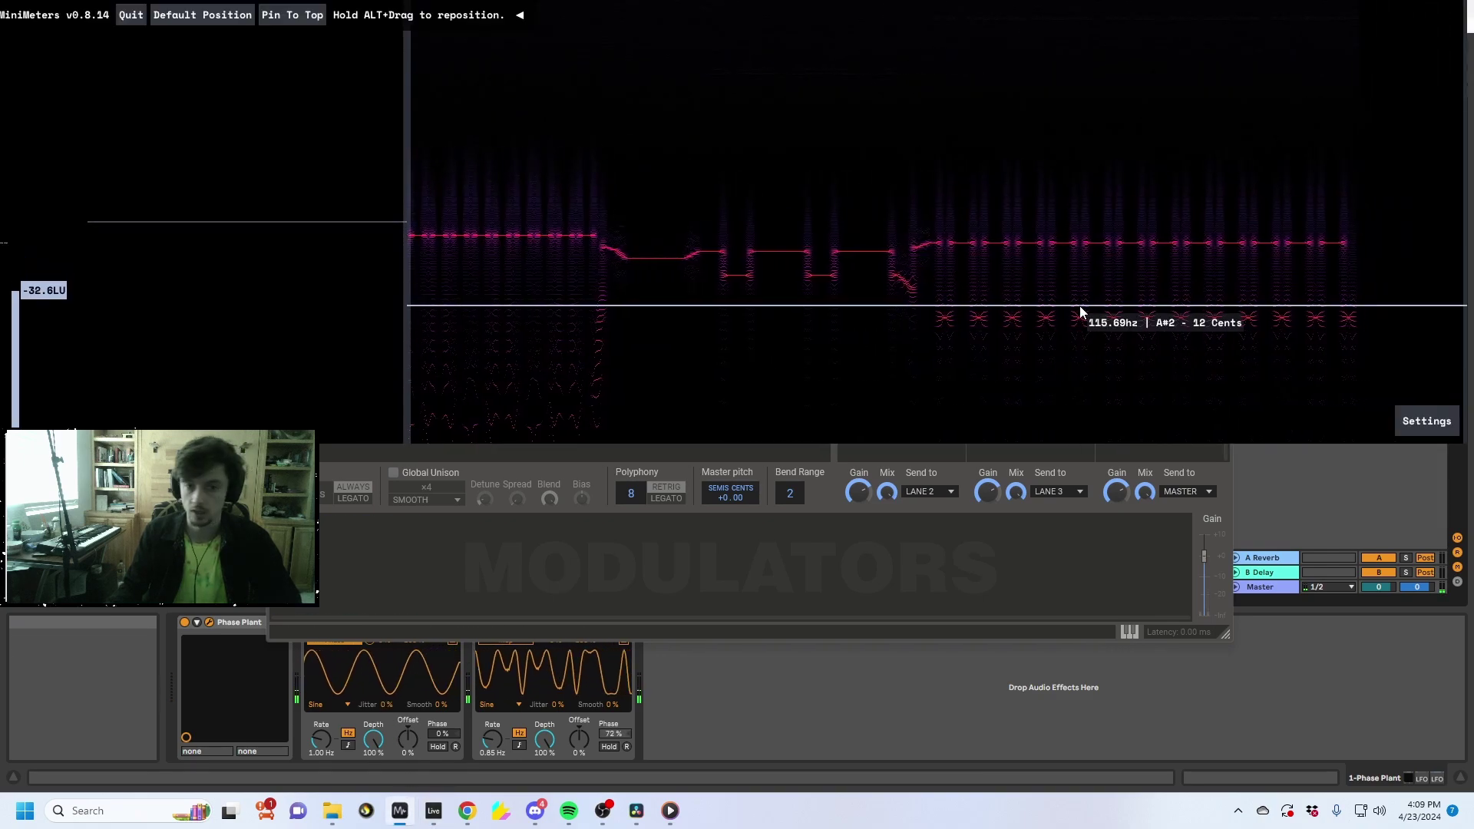
left_click(969, 528)
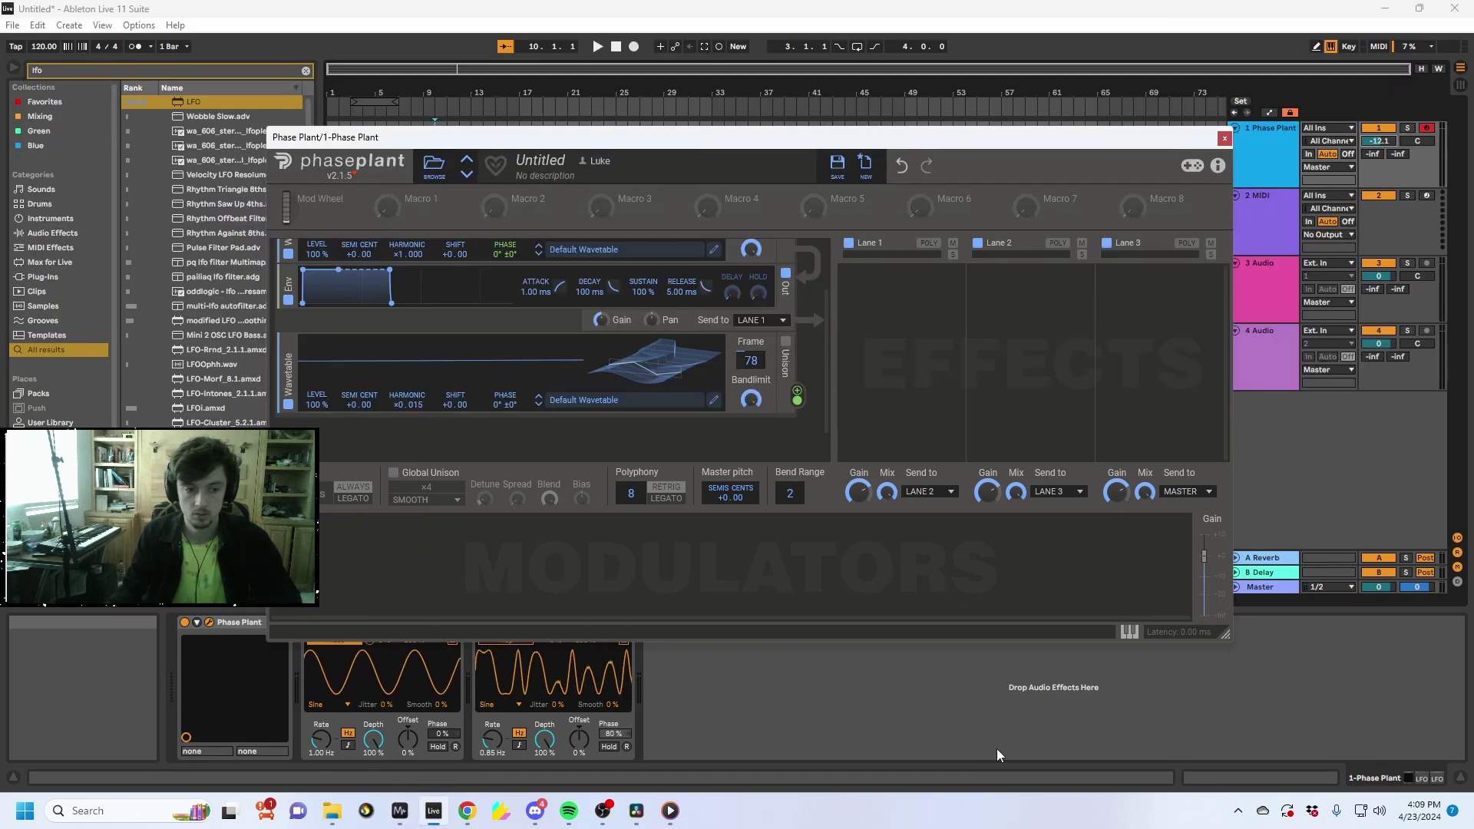
left_click_drag(1053, 138, 1047, 54)
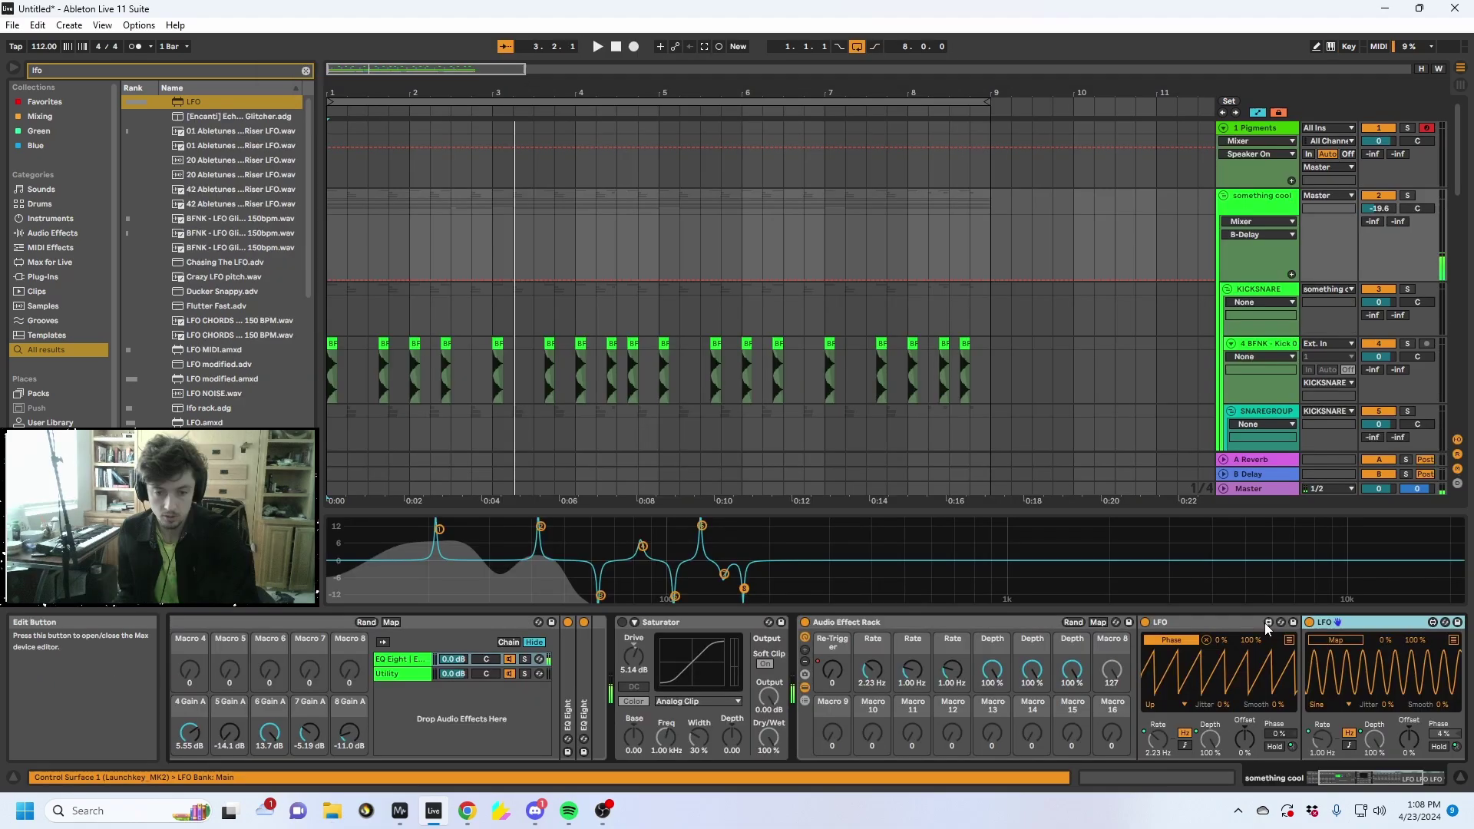
Map the second LFO to the third LFO's Offset and randomize the LFO rack's macros
key("Right")
left_click(1178, 644)
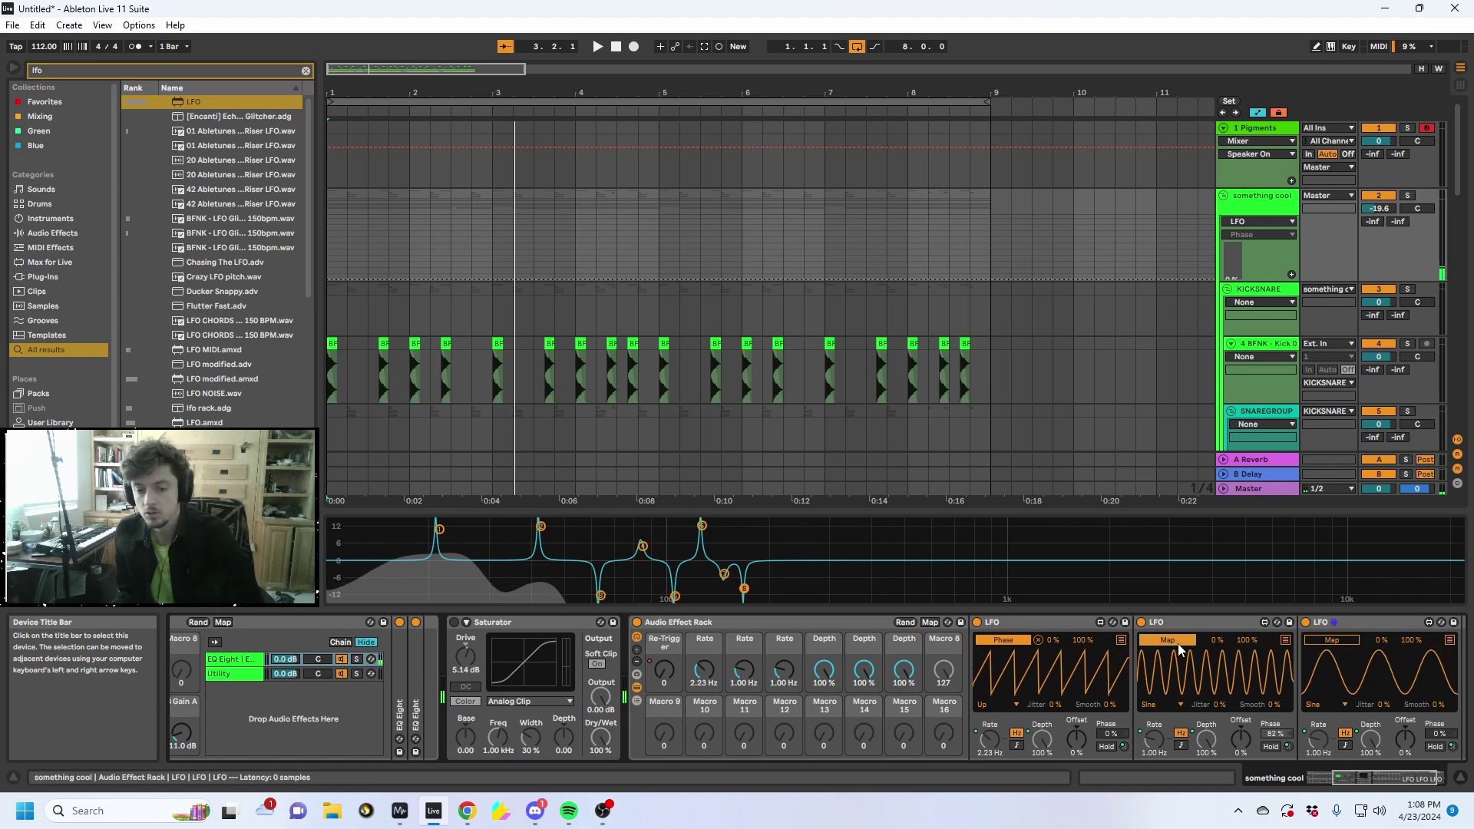
left_click(1405, 739)
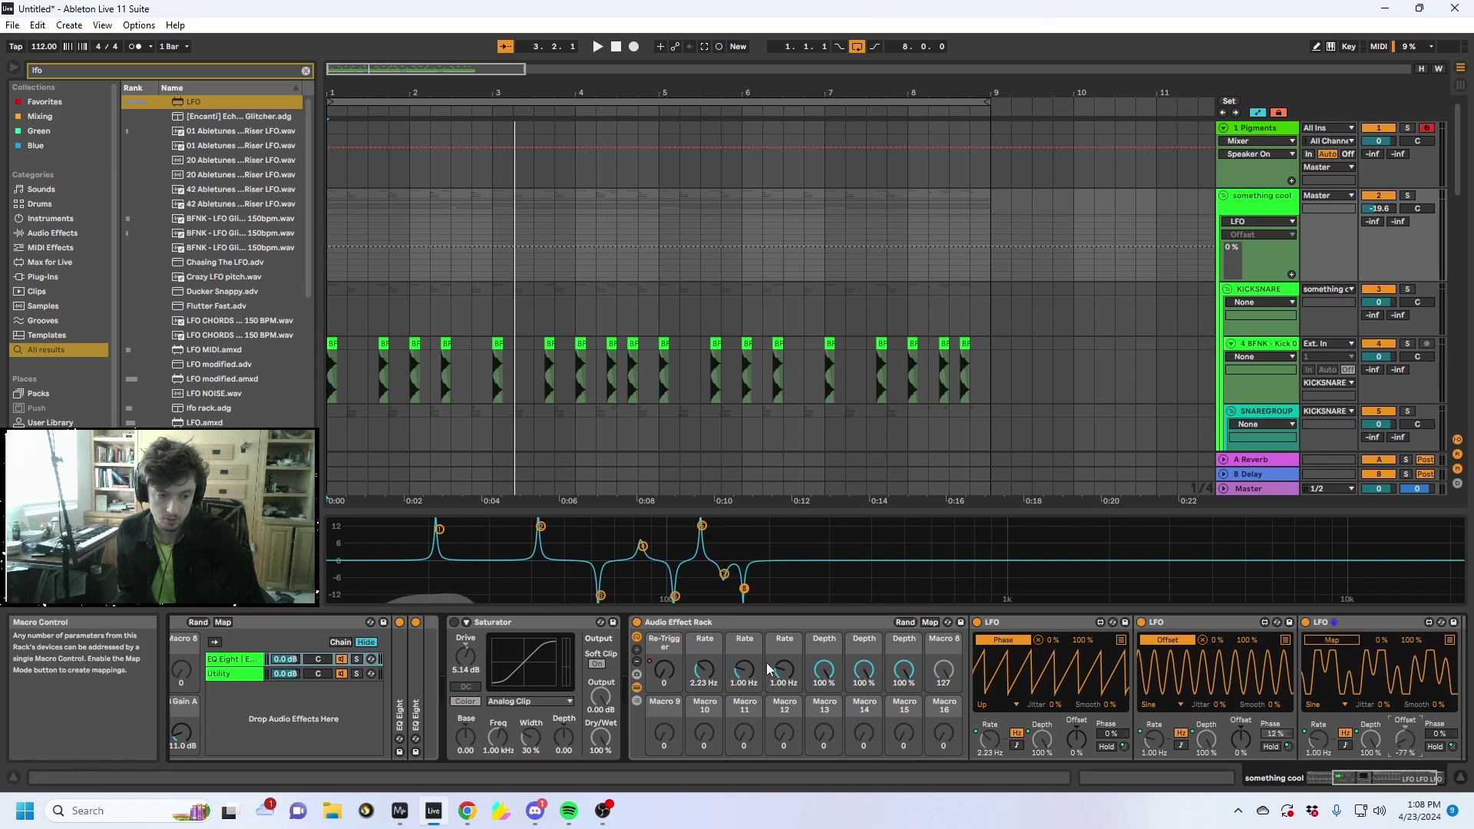
left_click(907, 622)
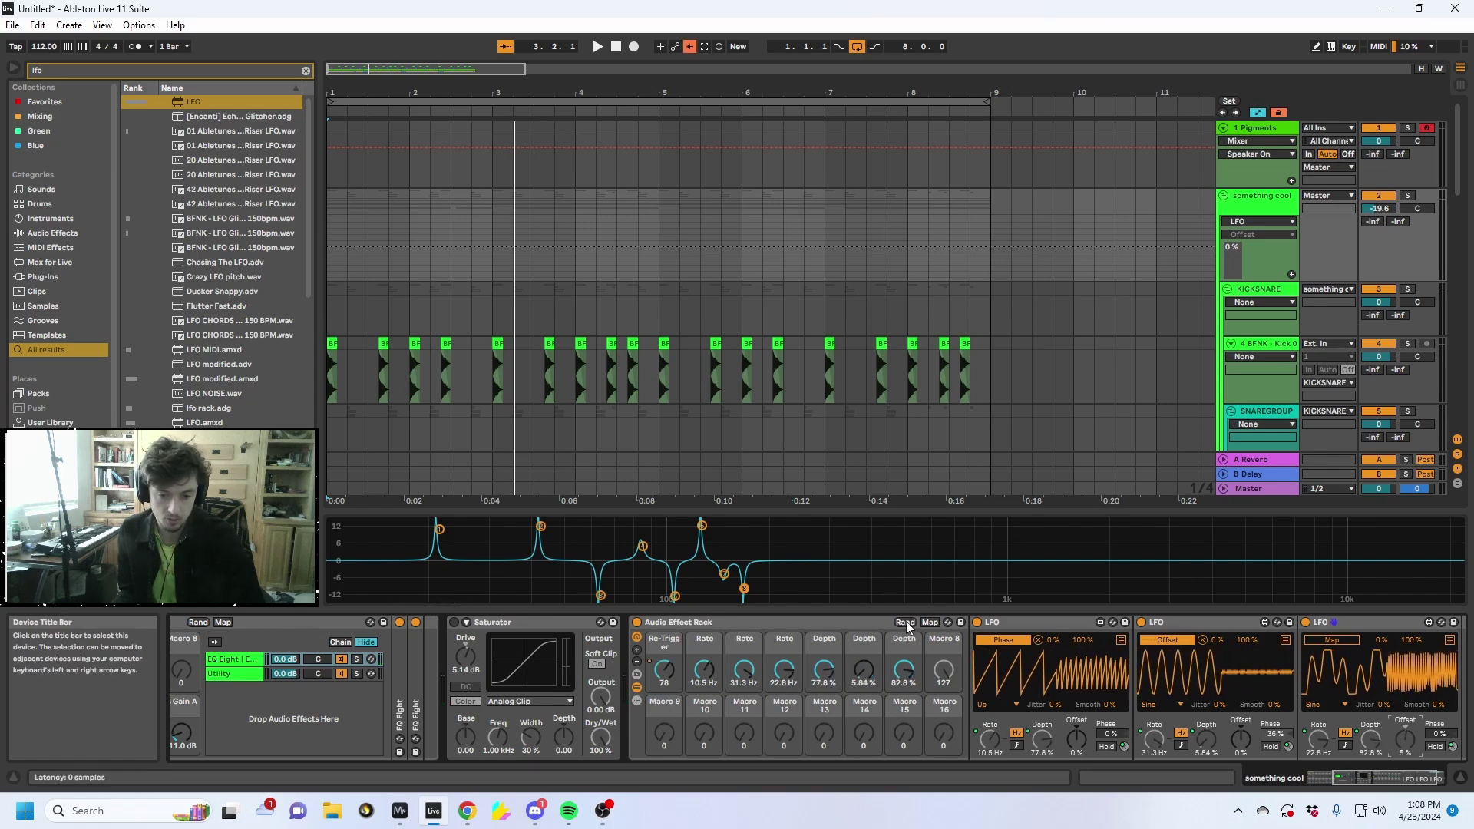
left_click(907, 622)
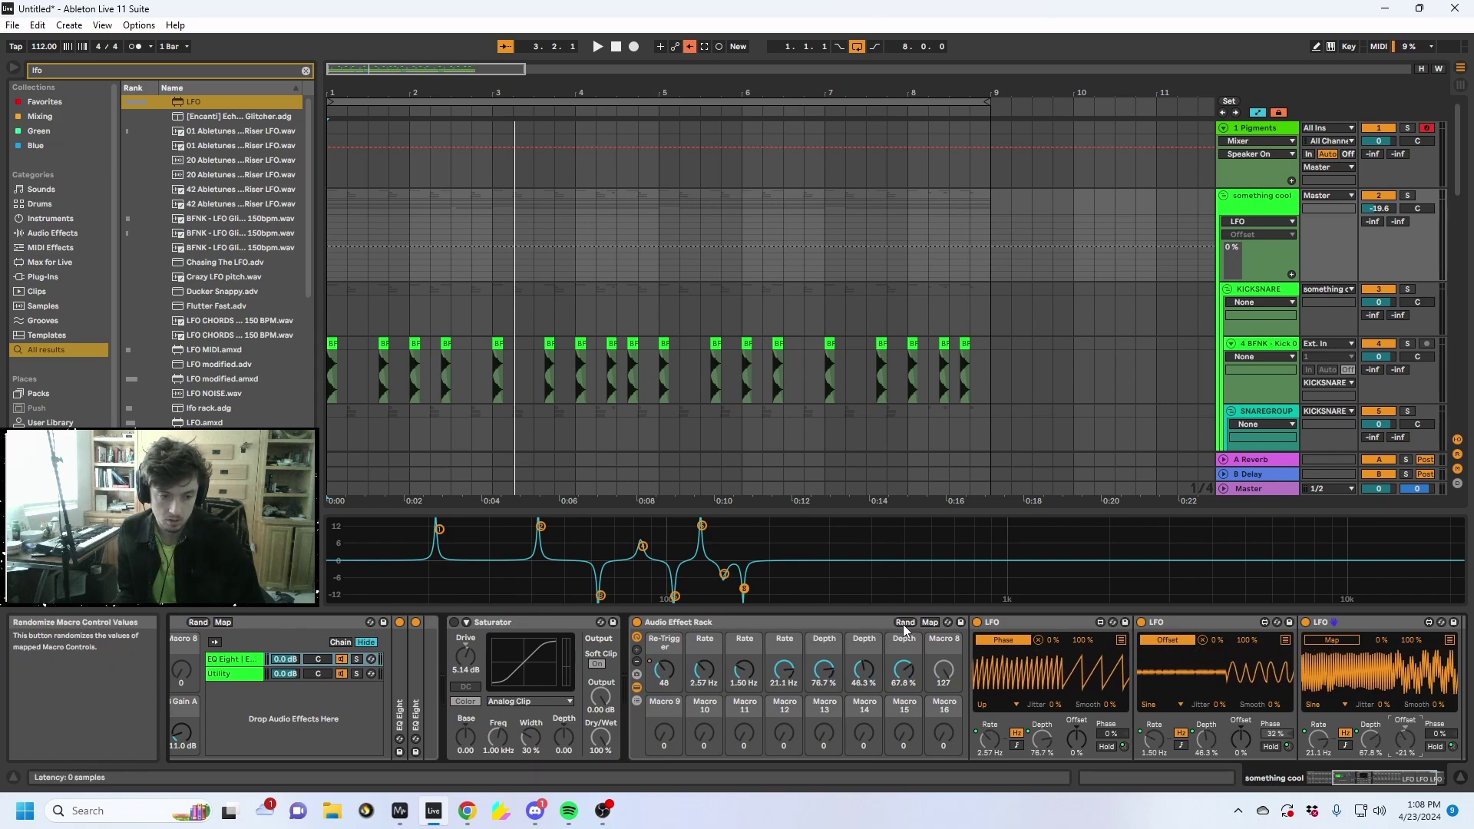
Limit the three LFO Rate mappings' maximums to 8.95, 8.95 and 13.4 Hz, and randomize the LFO rack's macros again
left_click(930, 622)
left_click_drag(386, 145, 398, 219)
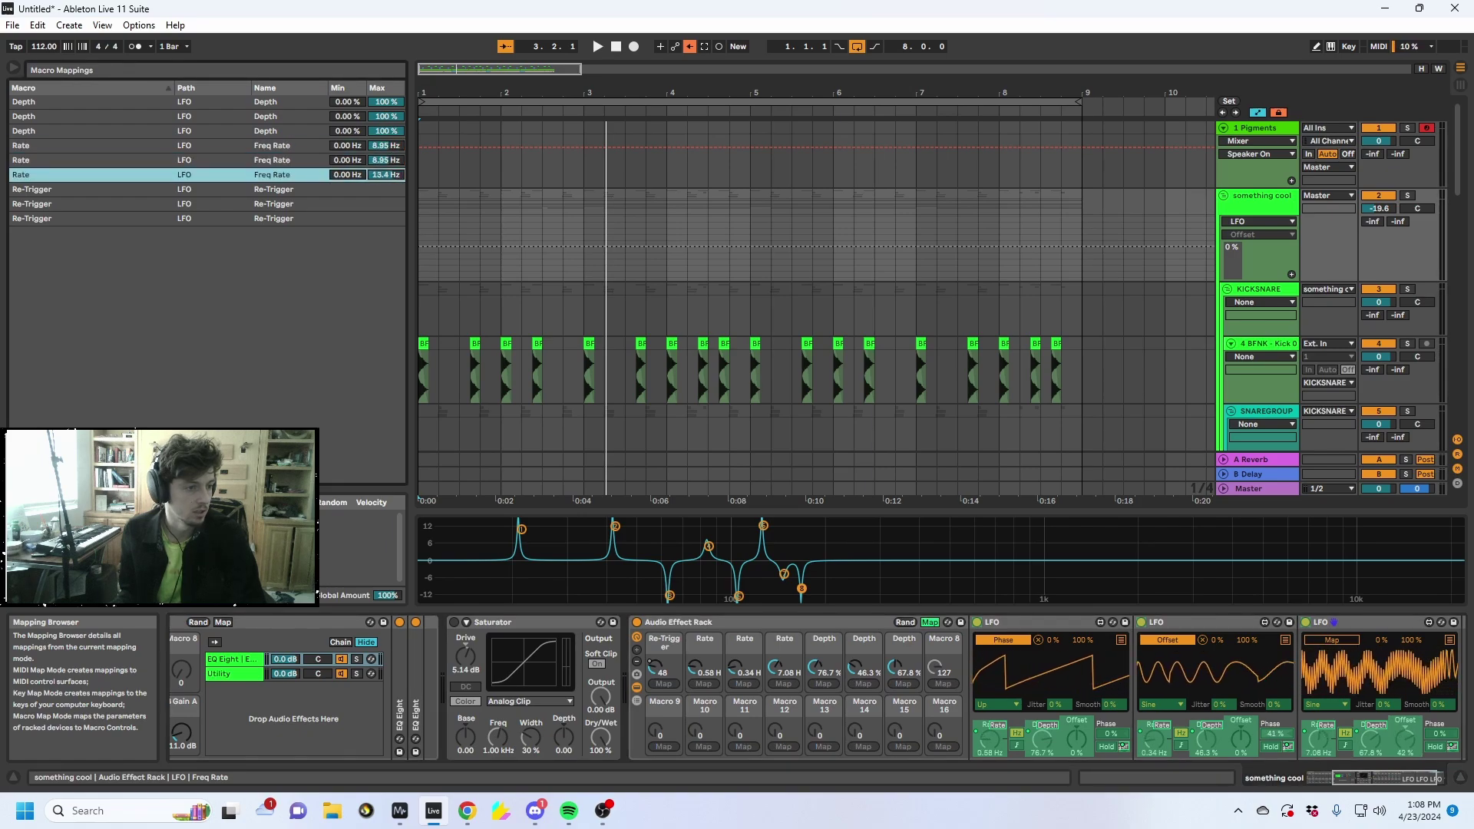
left_click(930, 622)
left_click(910, 622)
Start playback, collapse the Saturator, and map the third LFO to Macro 1 of the EQ Eight rack
key("space")
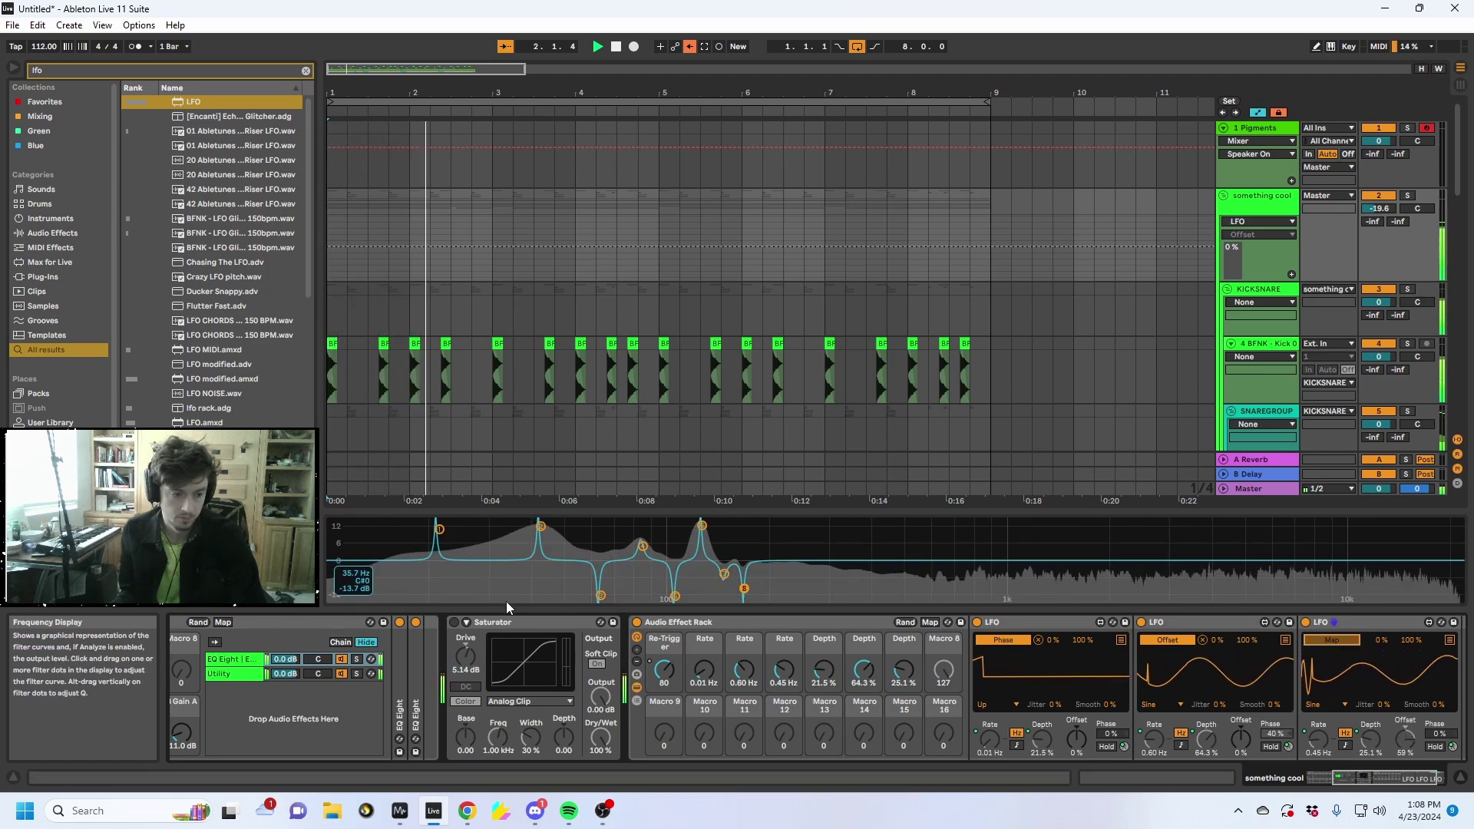
left_click(304, 620)
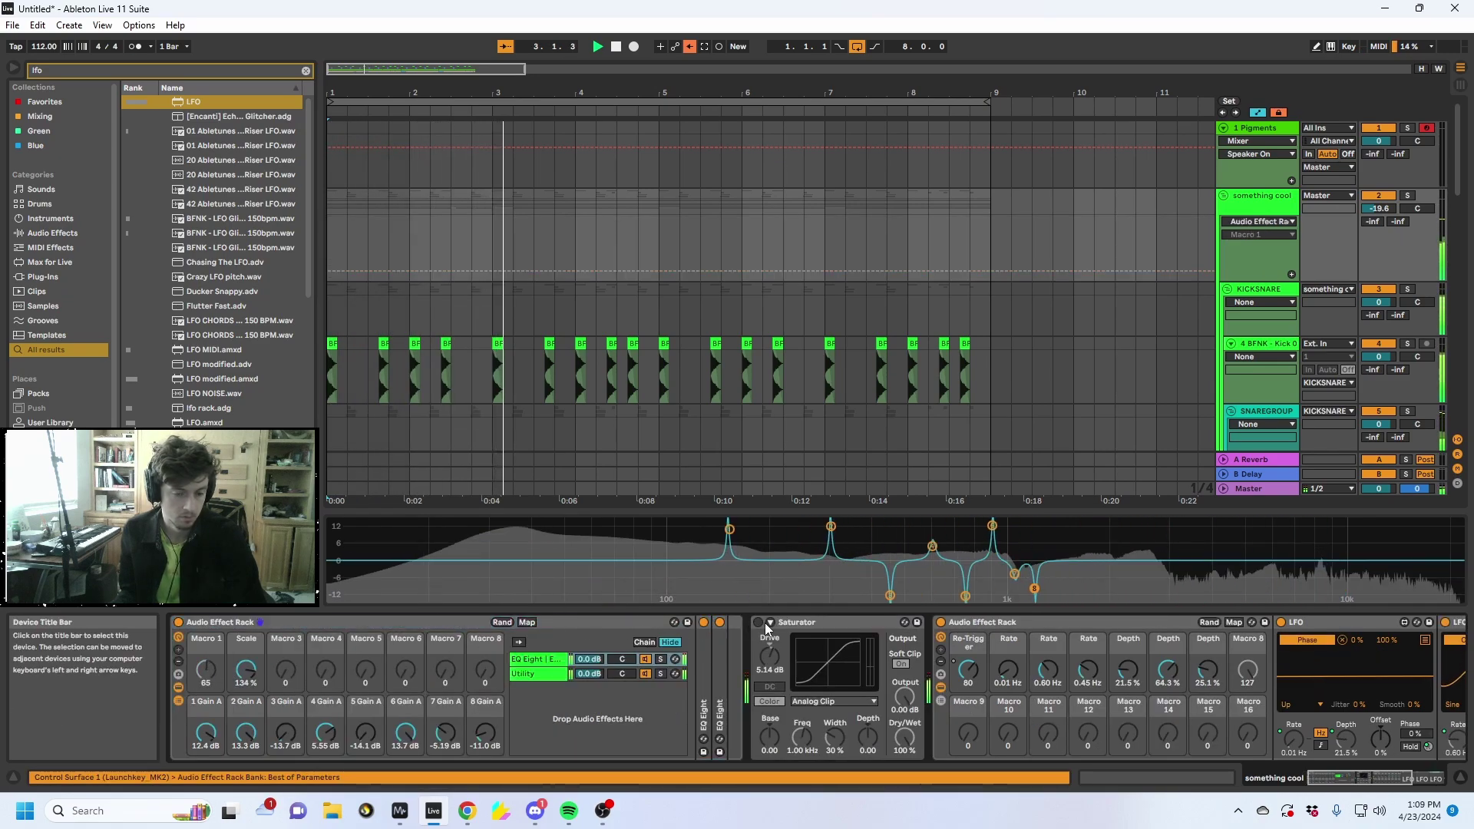
double_click(811, 622)
key("Right")
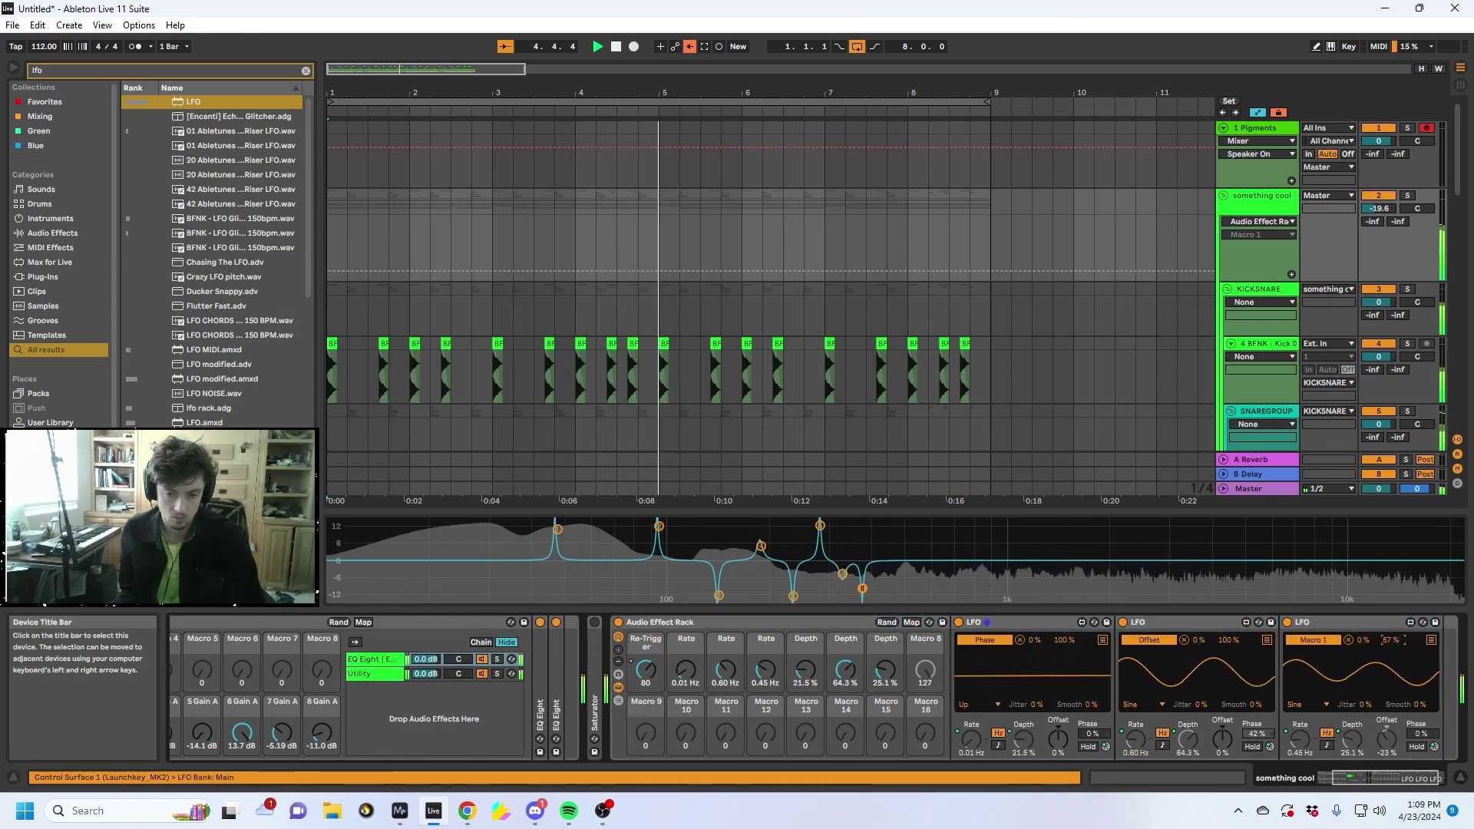
Set the maximum of the third LFO's Macro 1 mapping to 47%
left_click_drag(1391, 639, 1392, 668)
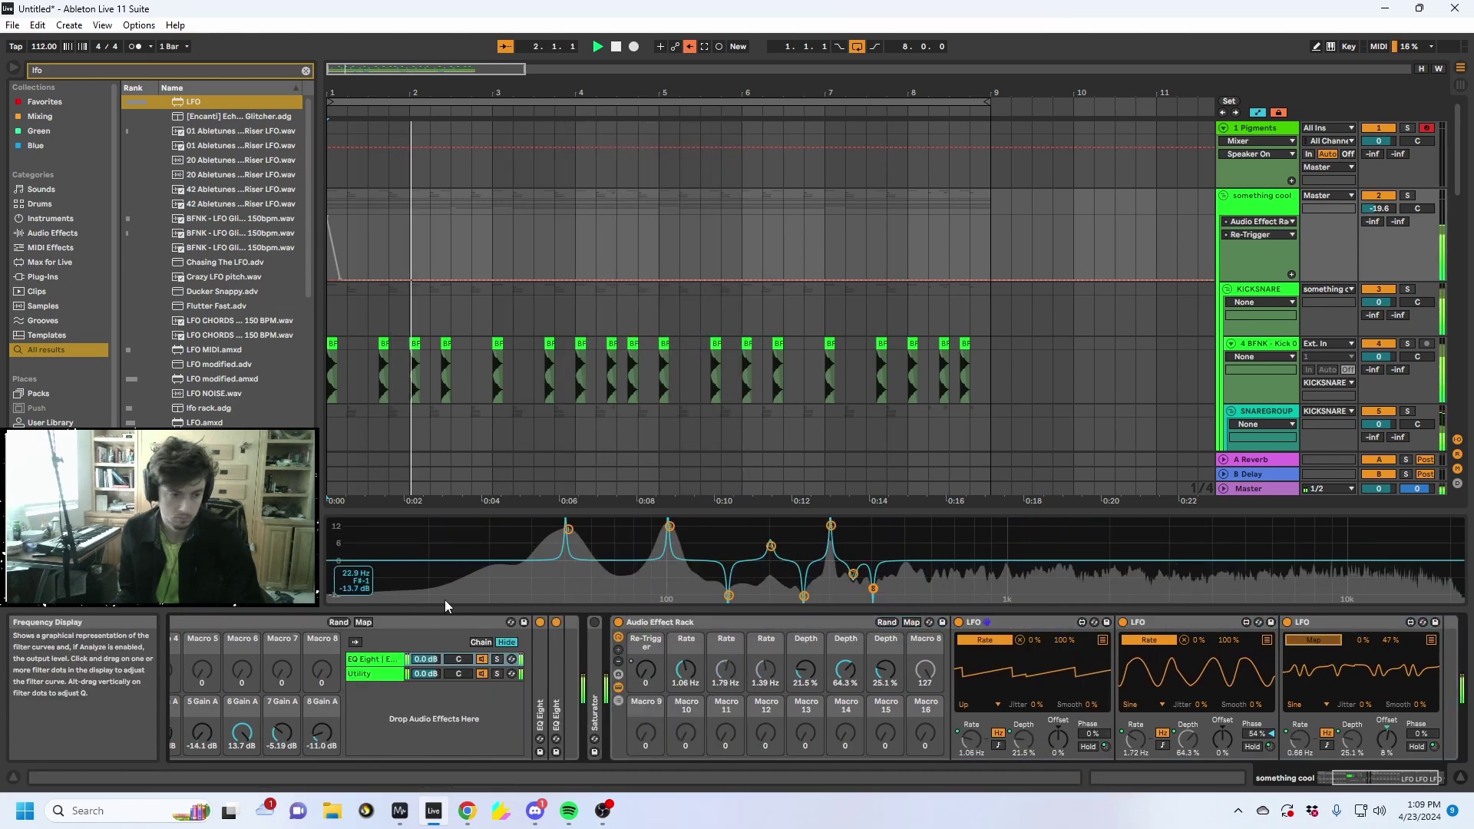
left_click(394, 619)
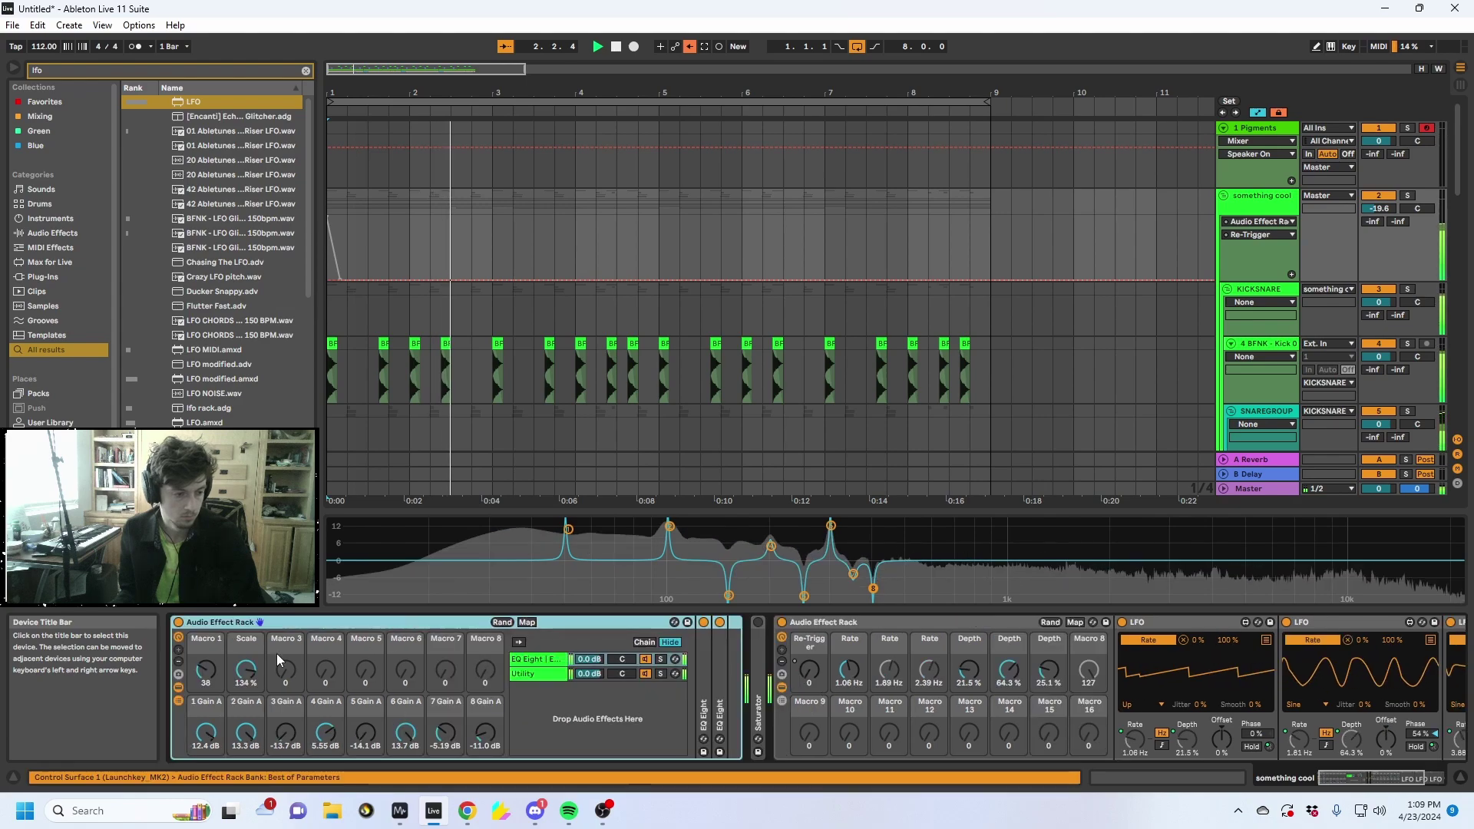
left_click(821, 622)
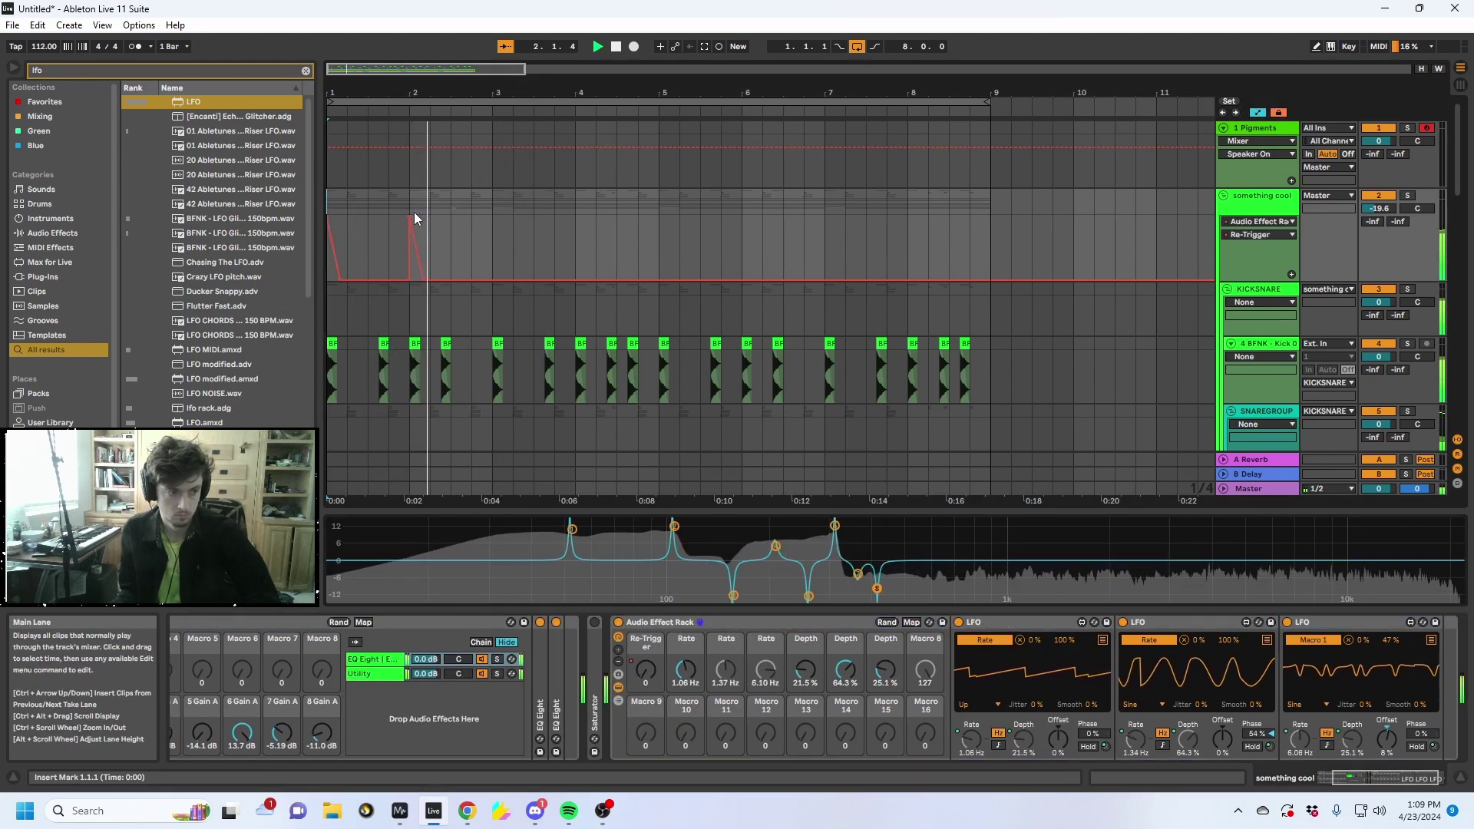
Duplicate the group's Re-Trigger automation from bars 1 and 2 repeatedly up to bar 9
left_click_drag(492, 240, 264, 241)
key("ctrl+d")
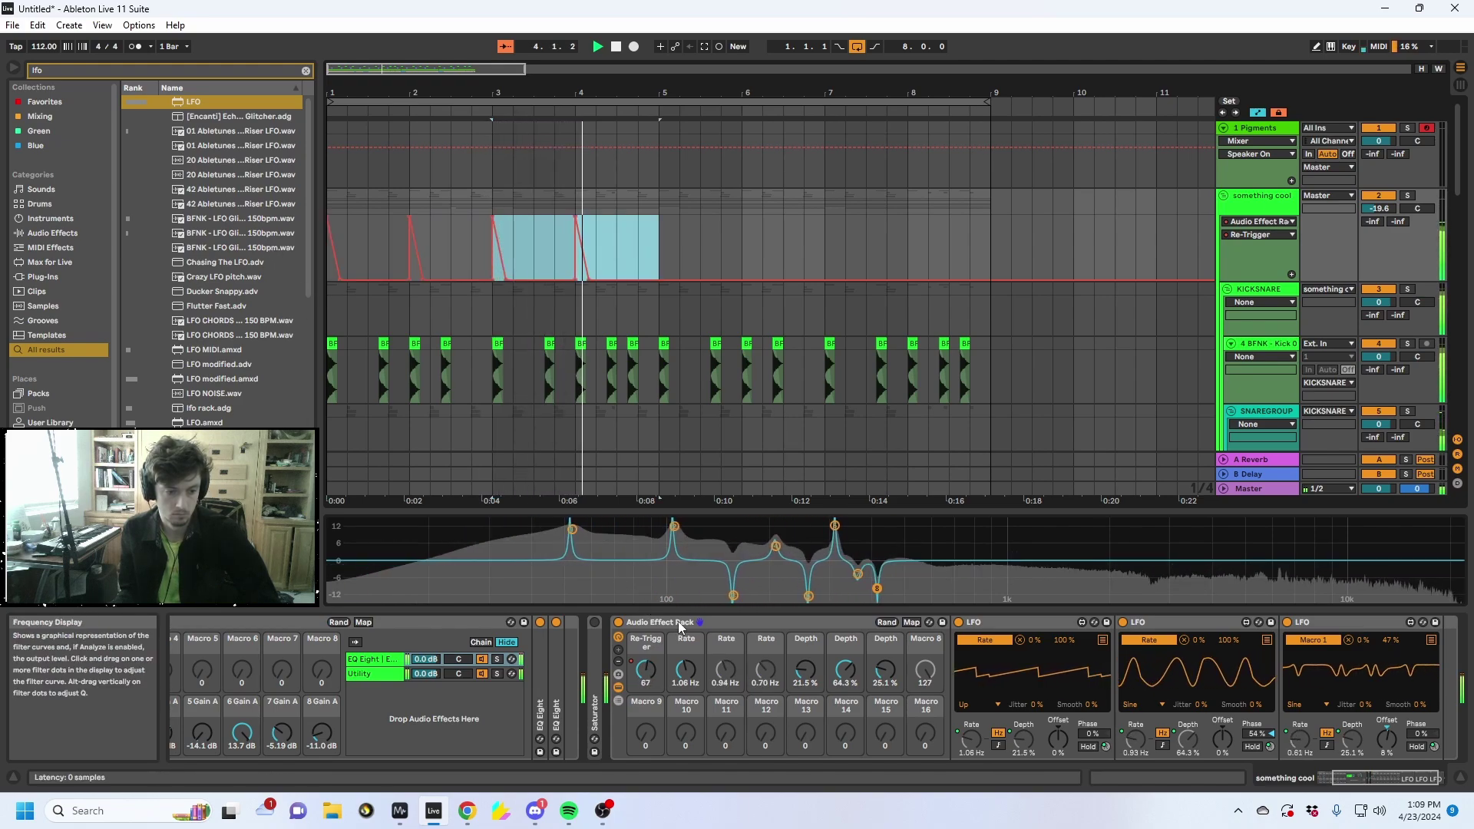
key("ctrl+d")
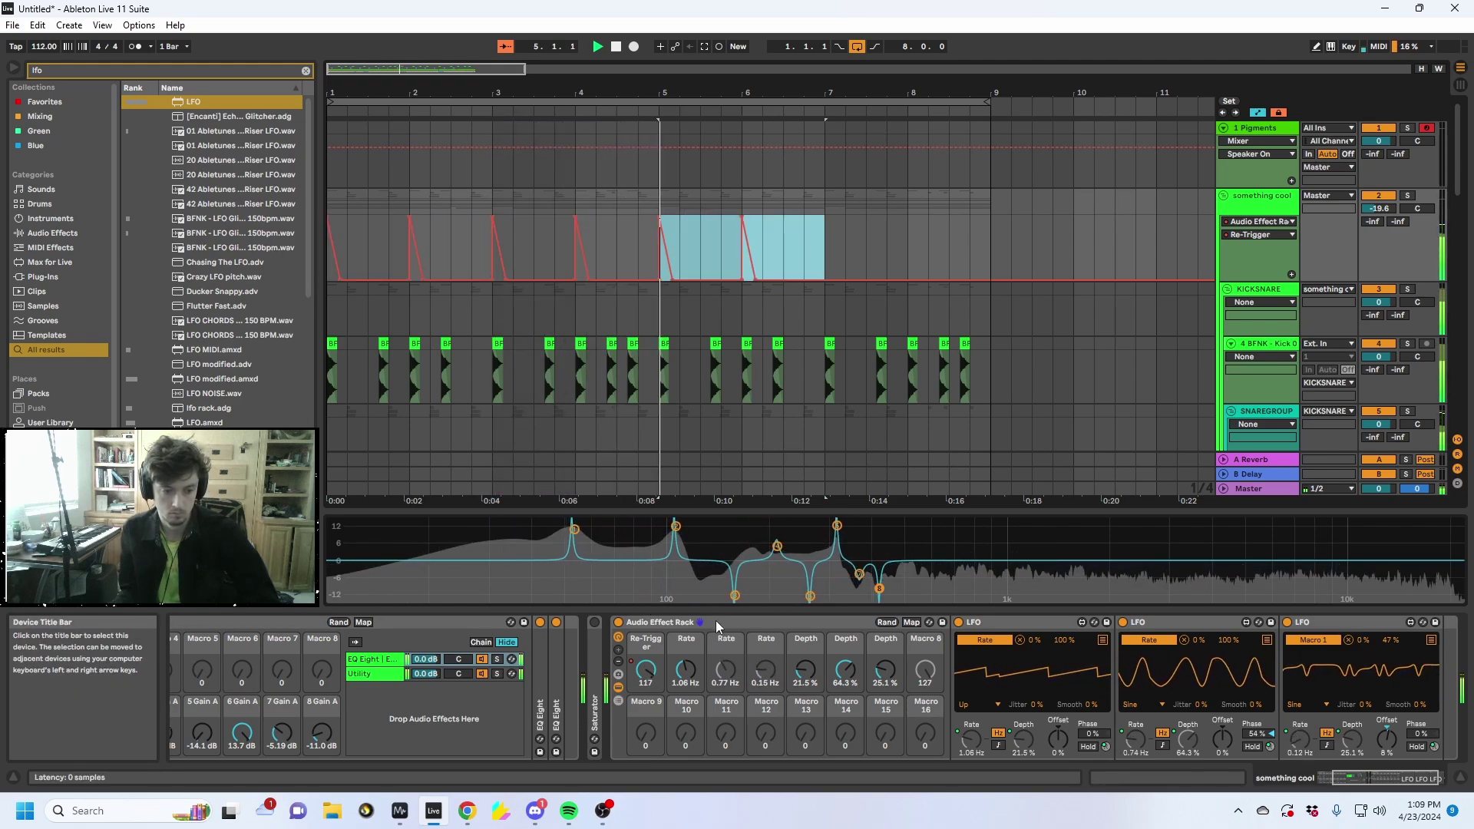
key("ctrl+d")
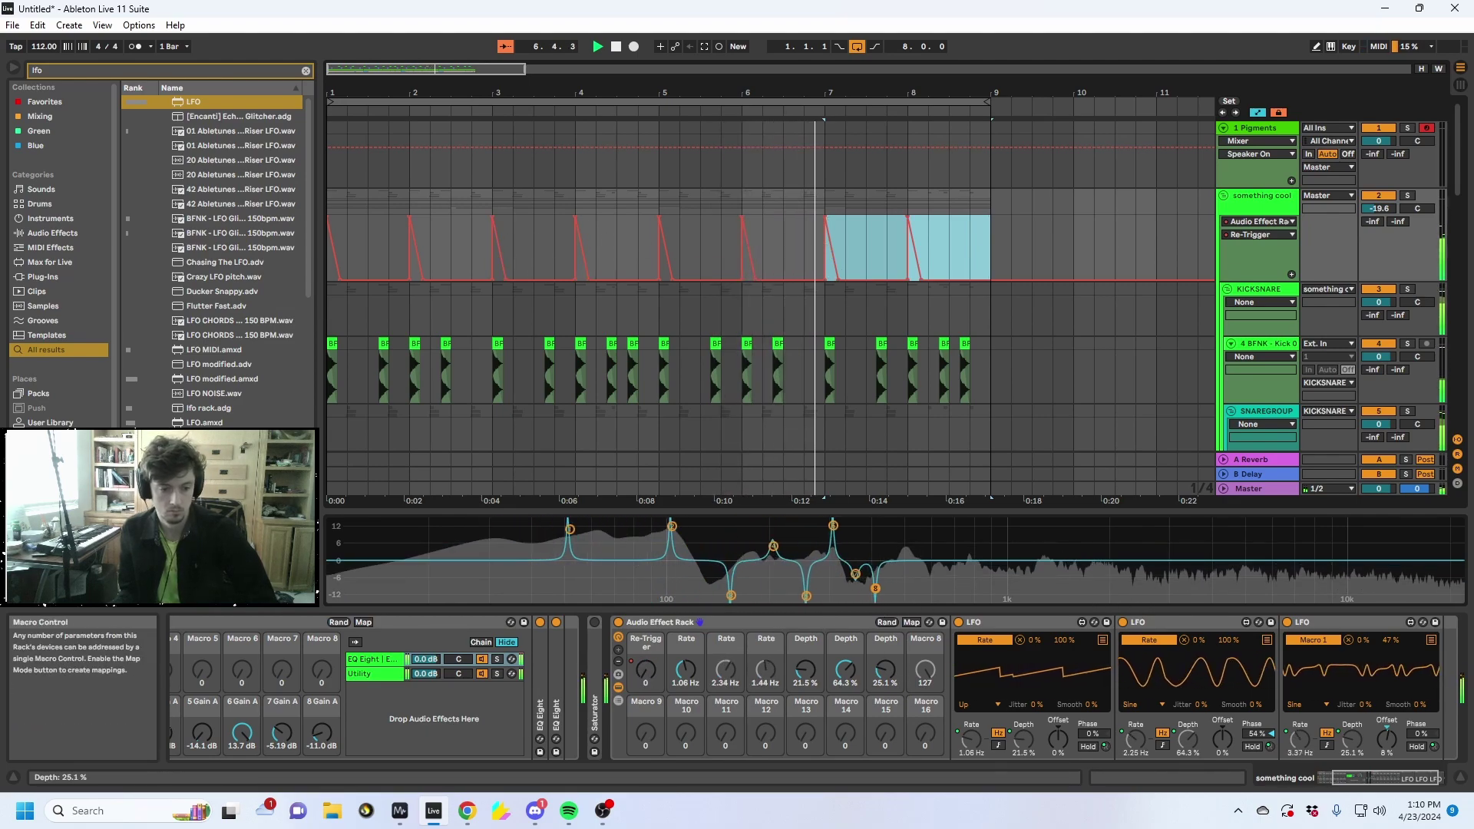
Raise the LFO rack's third Depth macro to 71.7% and randomize the rack's macros
left_click_drag(885, 670, 894, 607)
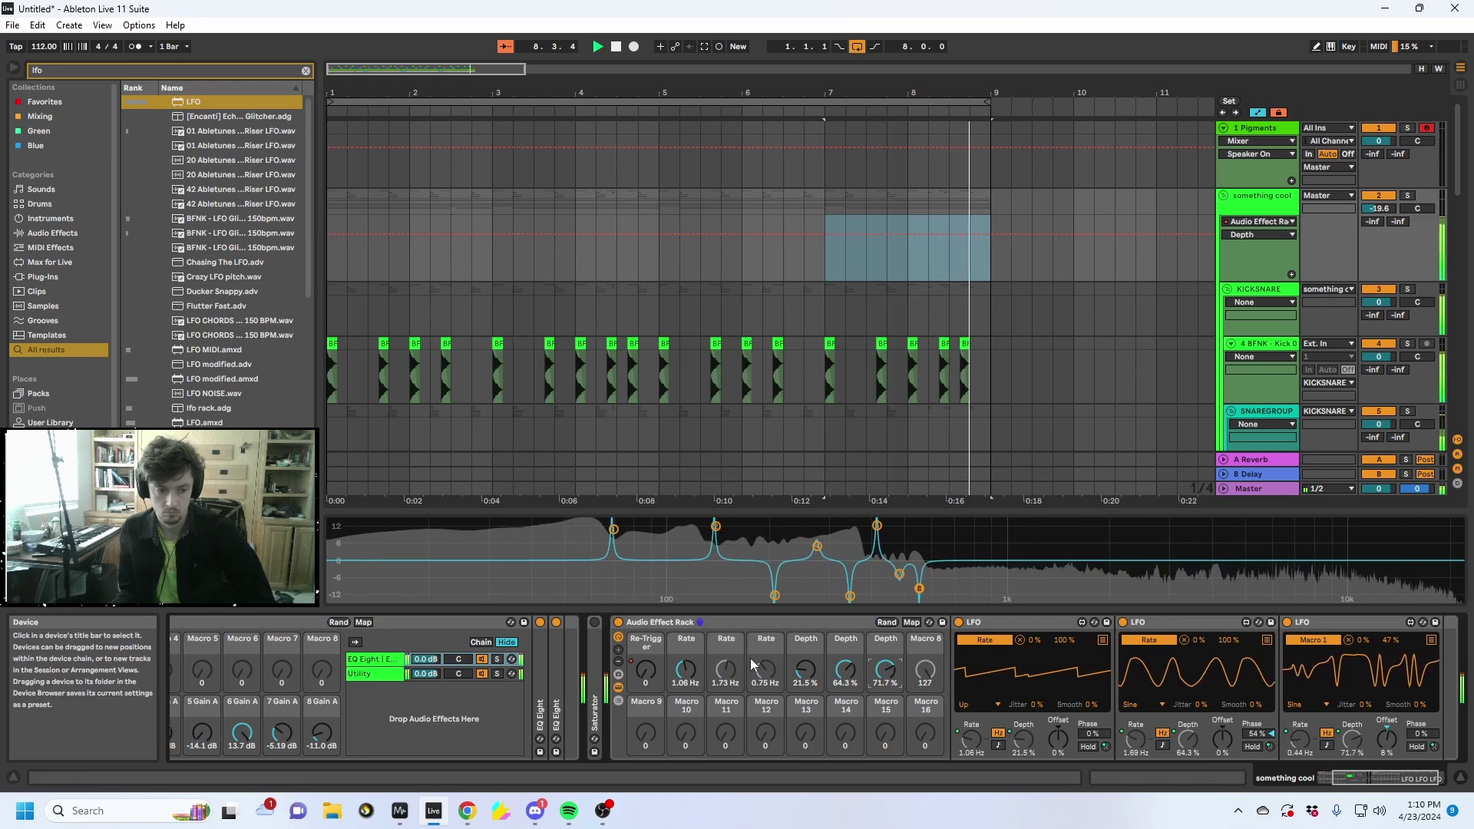
left_click(446, 620)
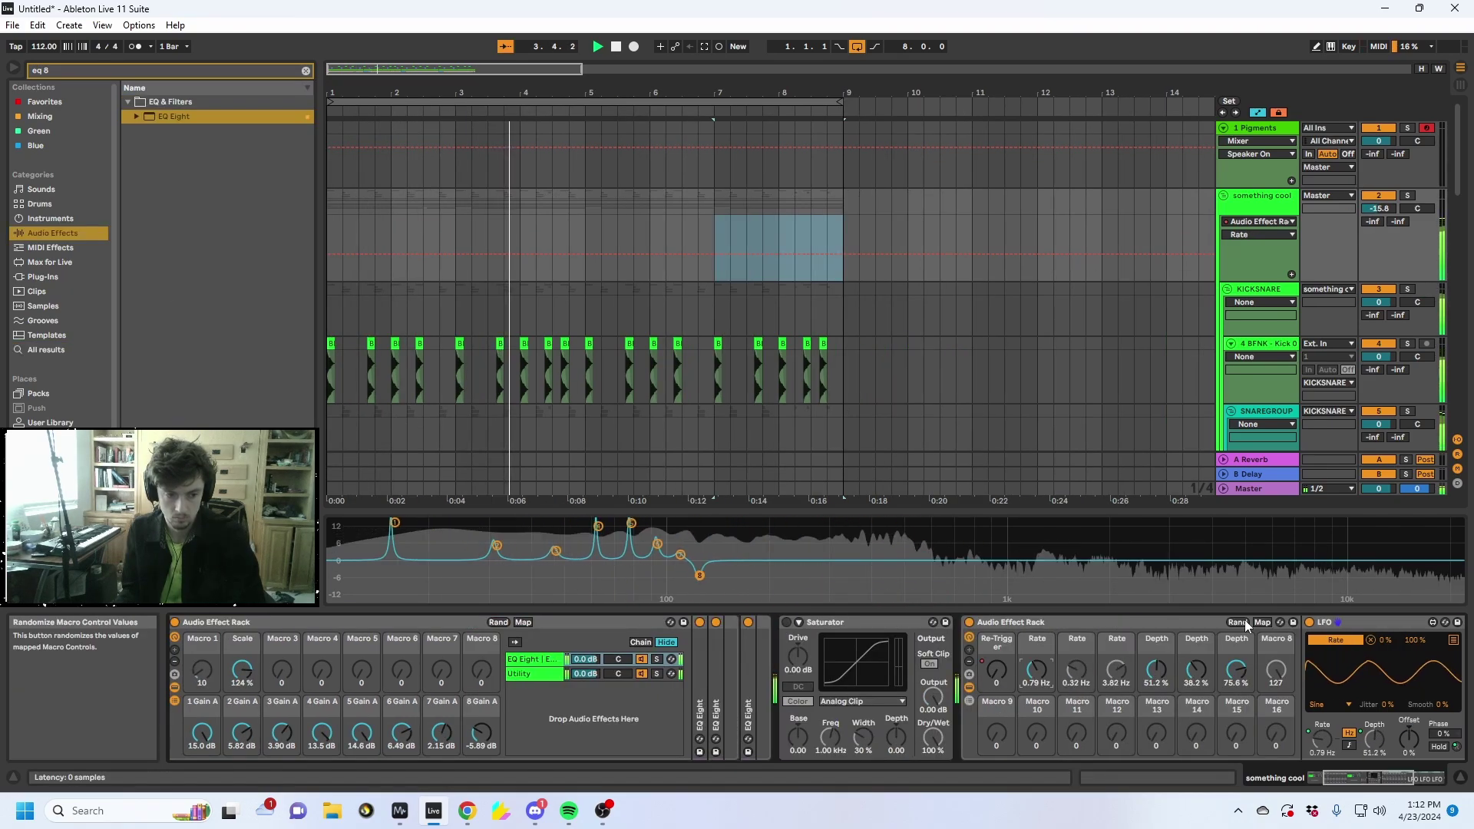
left_click(1238, 622)
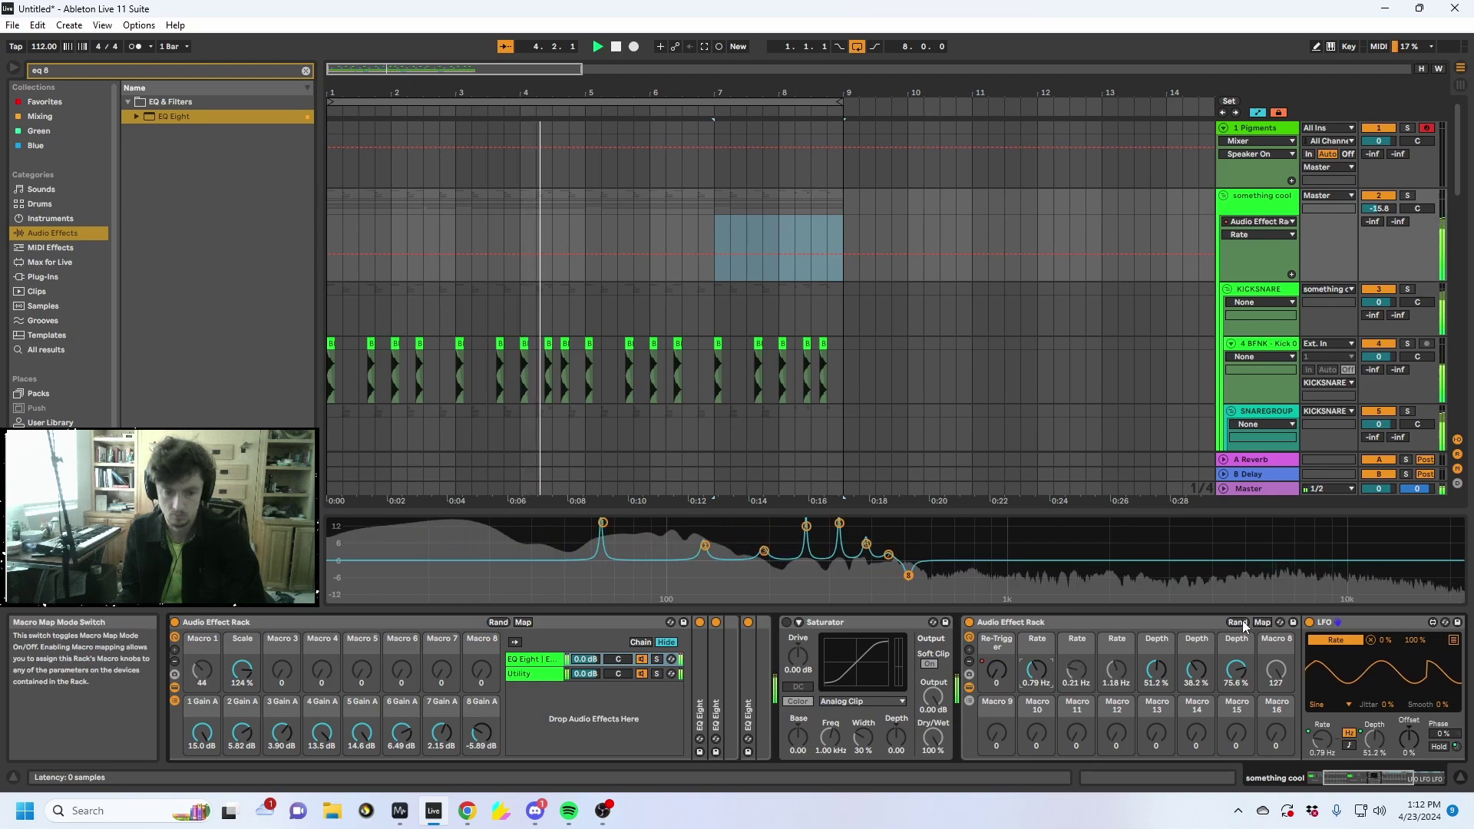
Set the "something cool" group's volume to -10.7 dB and the project tempo to 84 BPM
left_click_drag(1383, 212, 1382, 188)
left_click(44, 46)
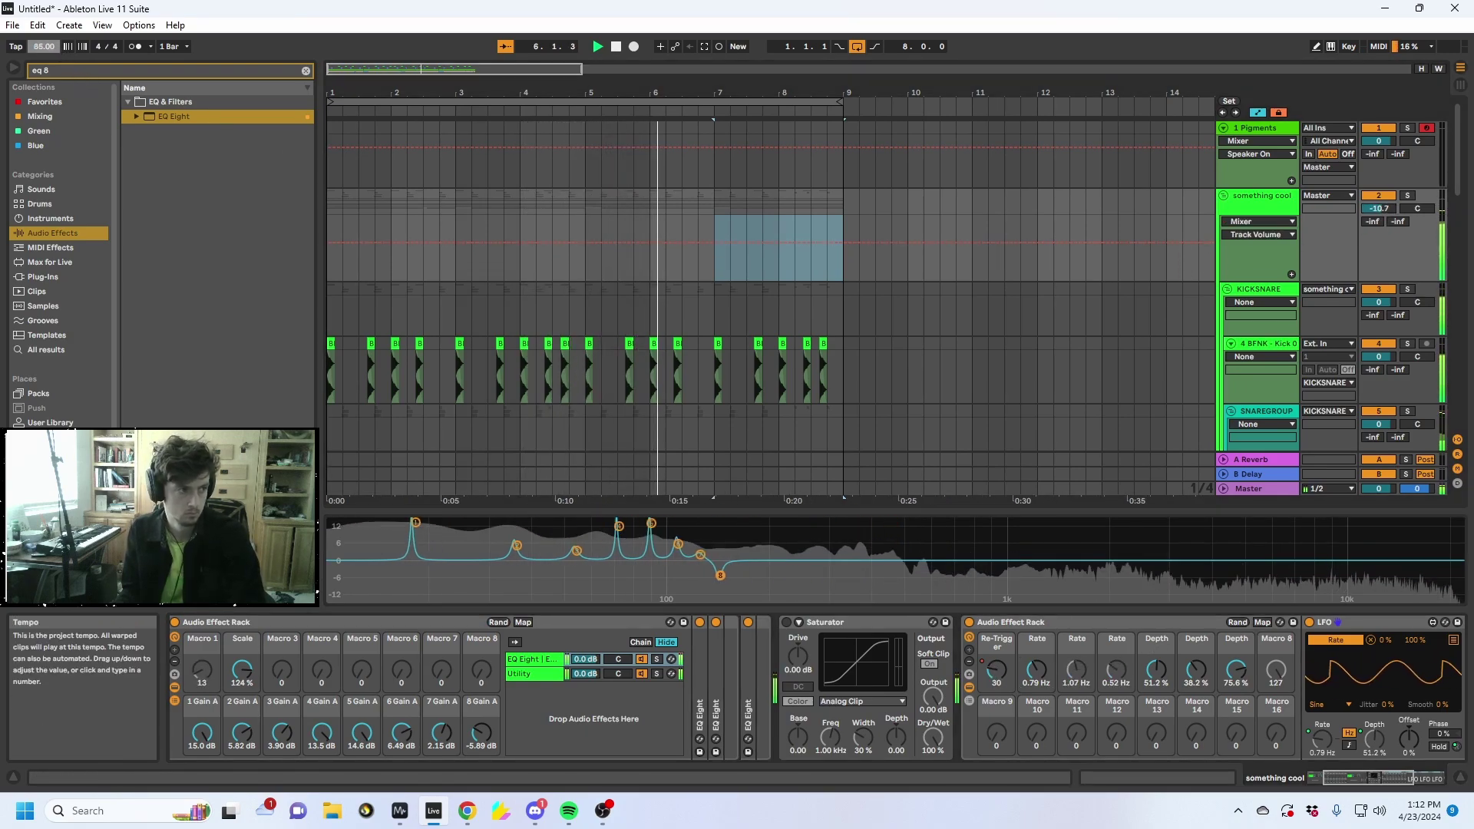
left_click_drag(44, 46, 44, 48)
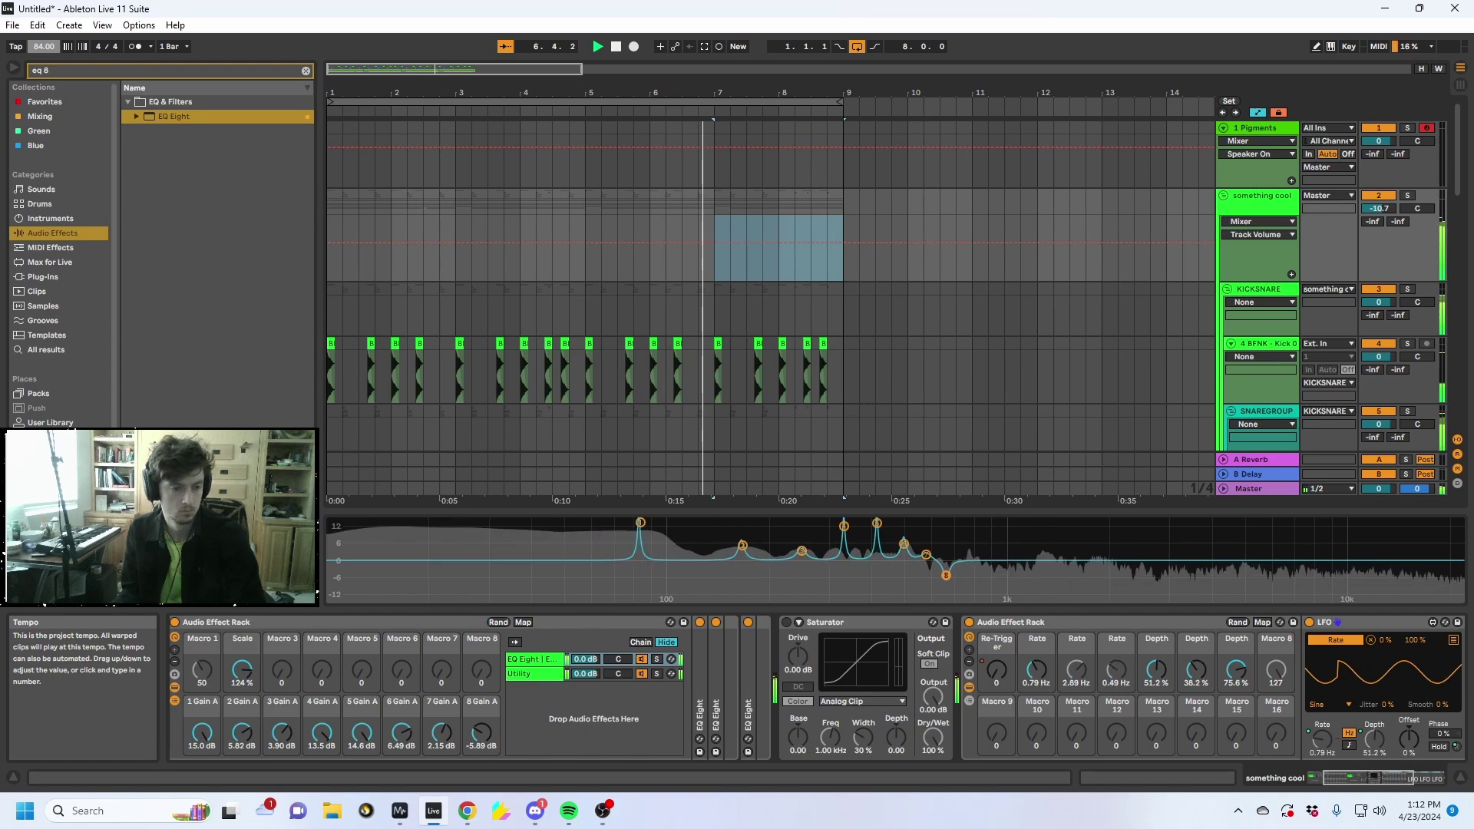
scroll(819, 272, "down", 5)
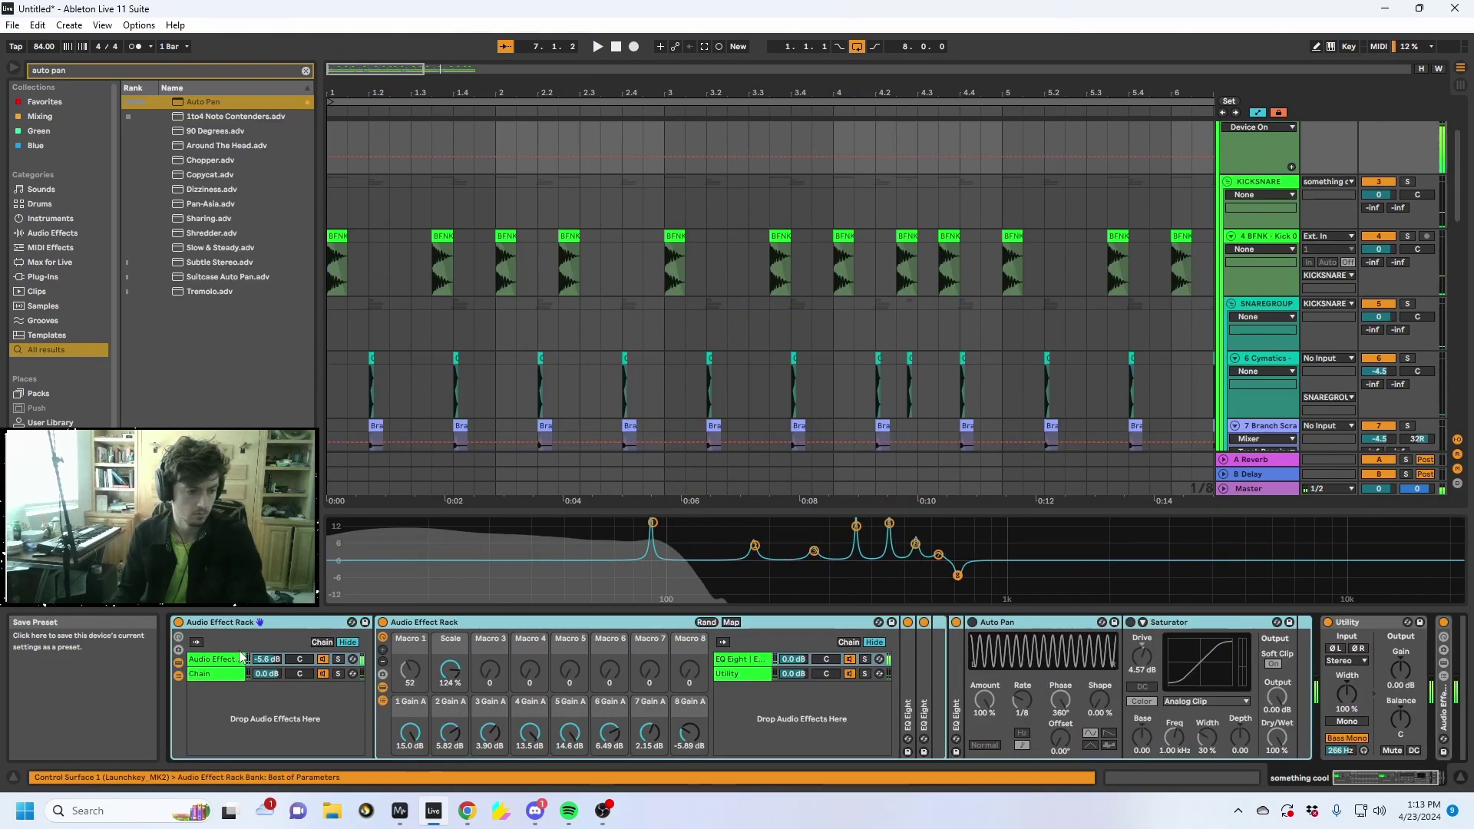
Fold the "something cool" group and insert an audio track below it with Resampling as its input
left_click(310, 676)
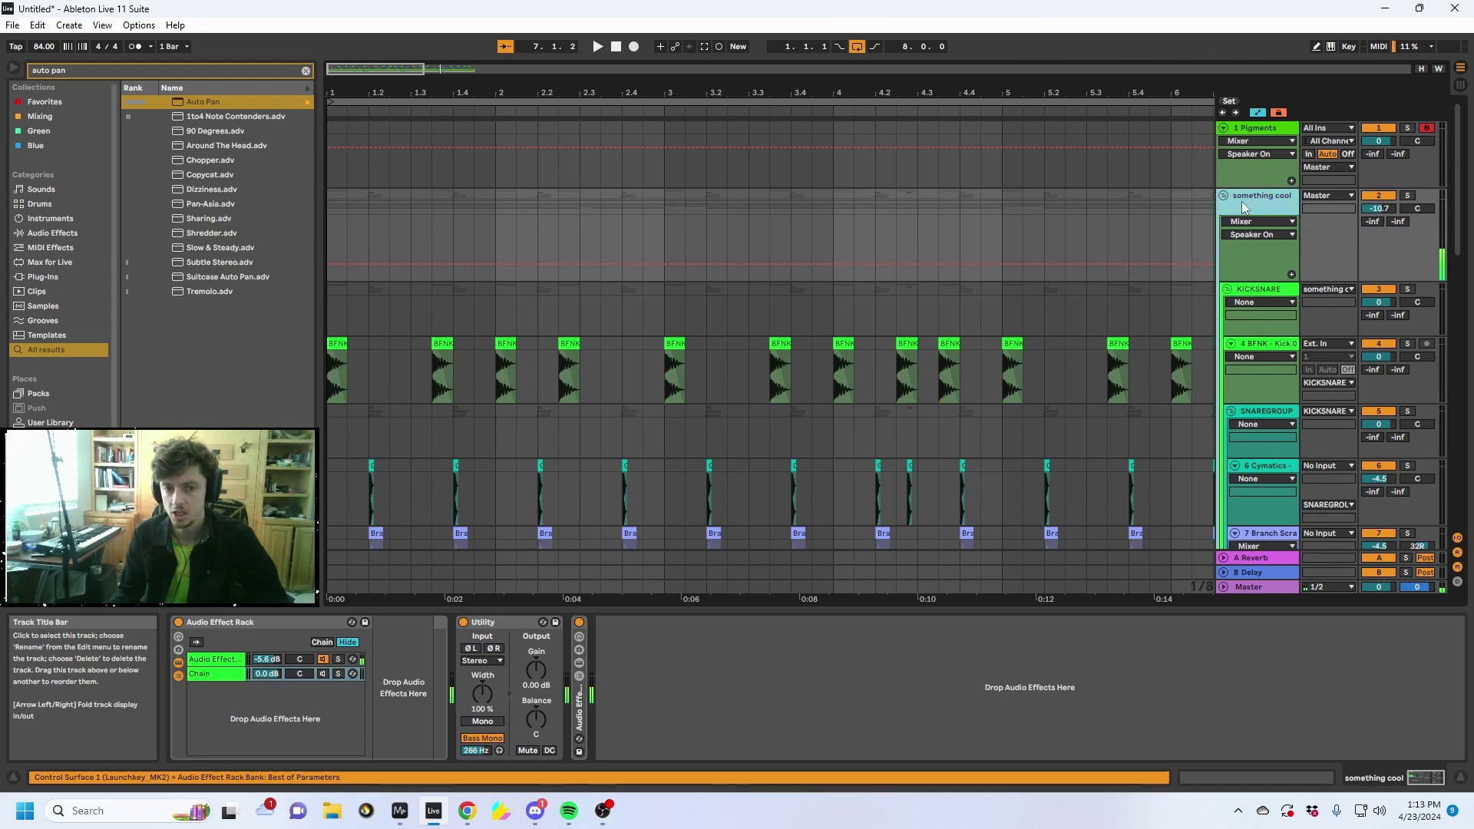
key("Left")
key("ctrl+t")
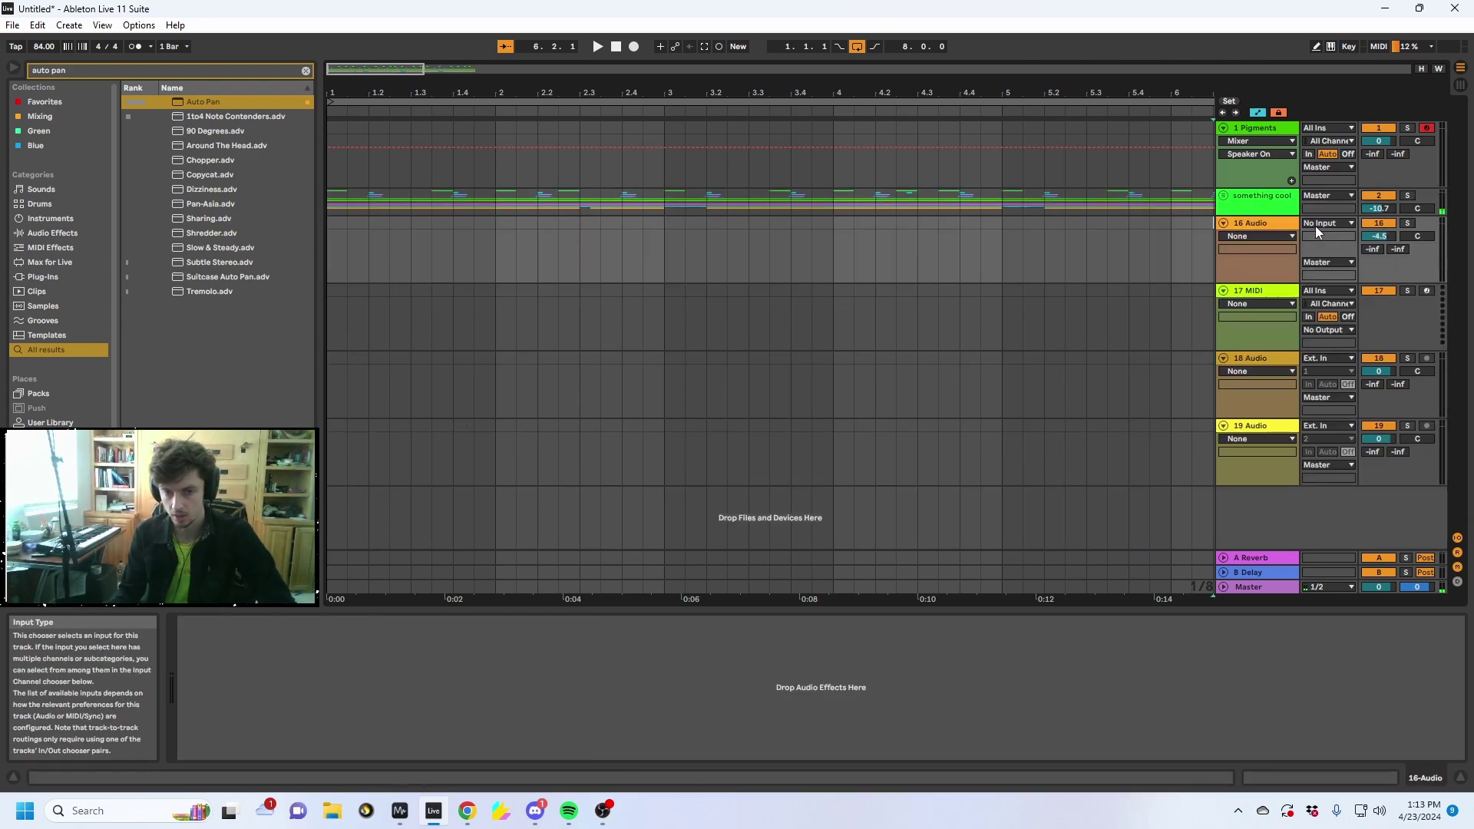
left_click(1317, 223)
left_click(1323, 261)
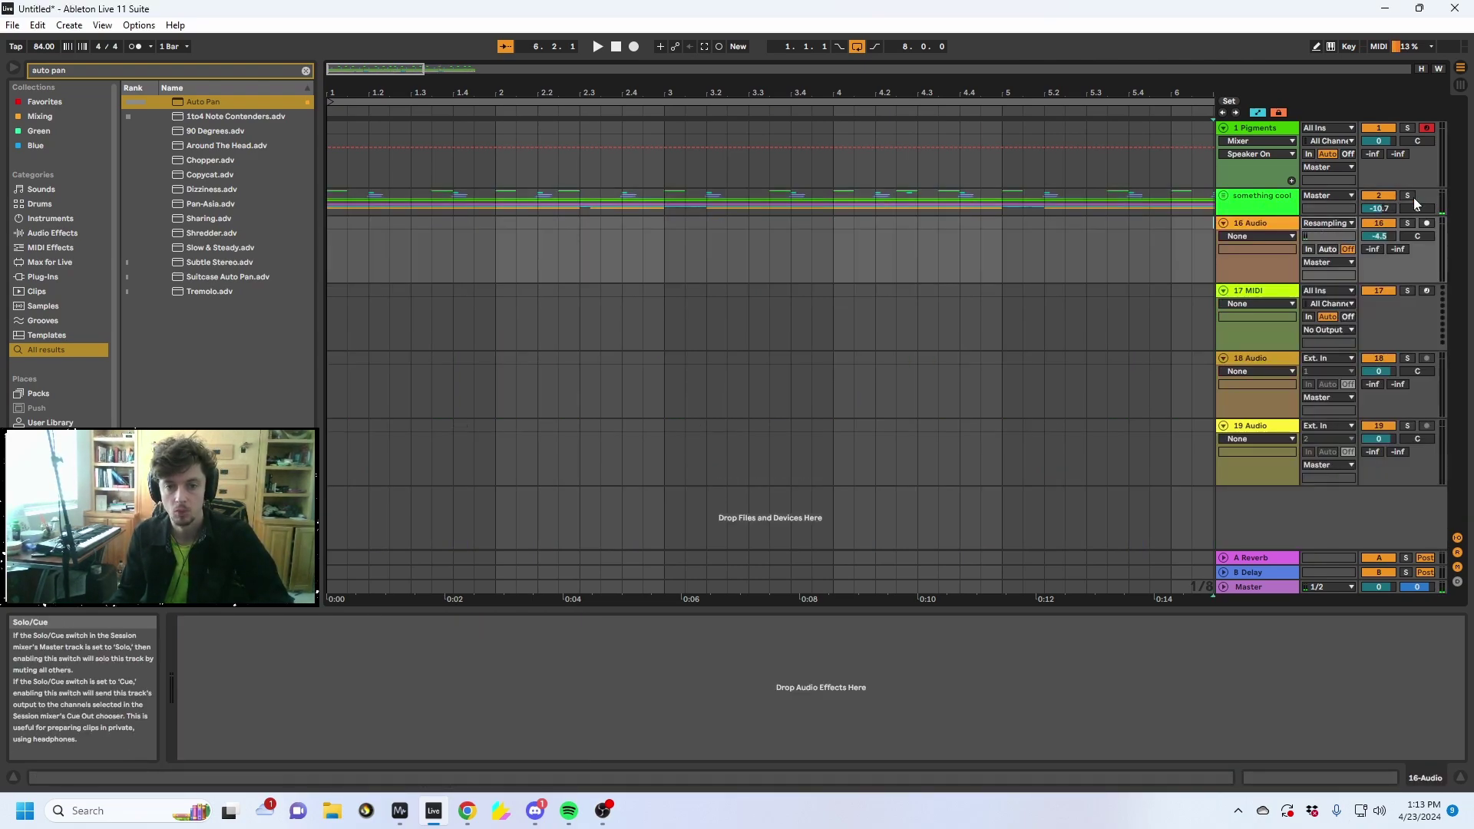
Arm the resampling track, hide the automation lanes, and start arrangement recording from bar 1
left_click(1426, 222)
scroll(770, 249, "down", 3)
left_click_drag(561, 248, 193, 247)
key("a")
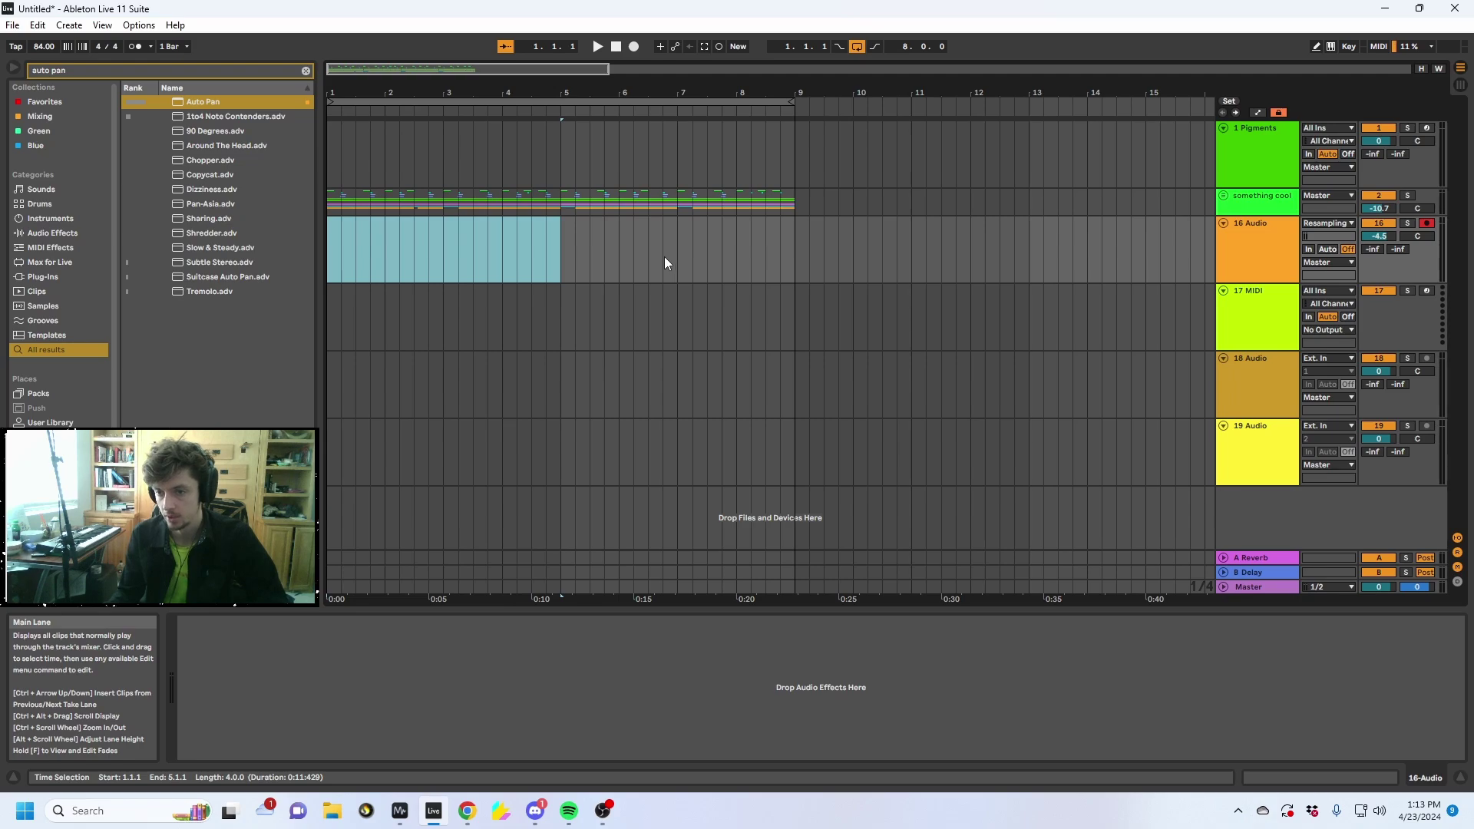
left_click(634, 46)
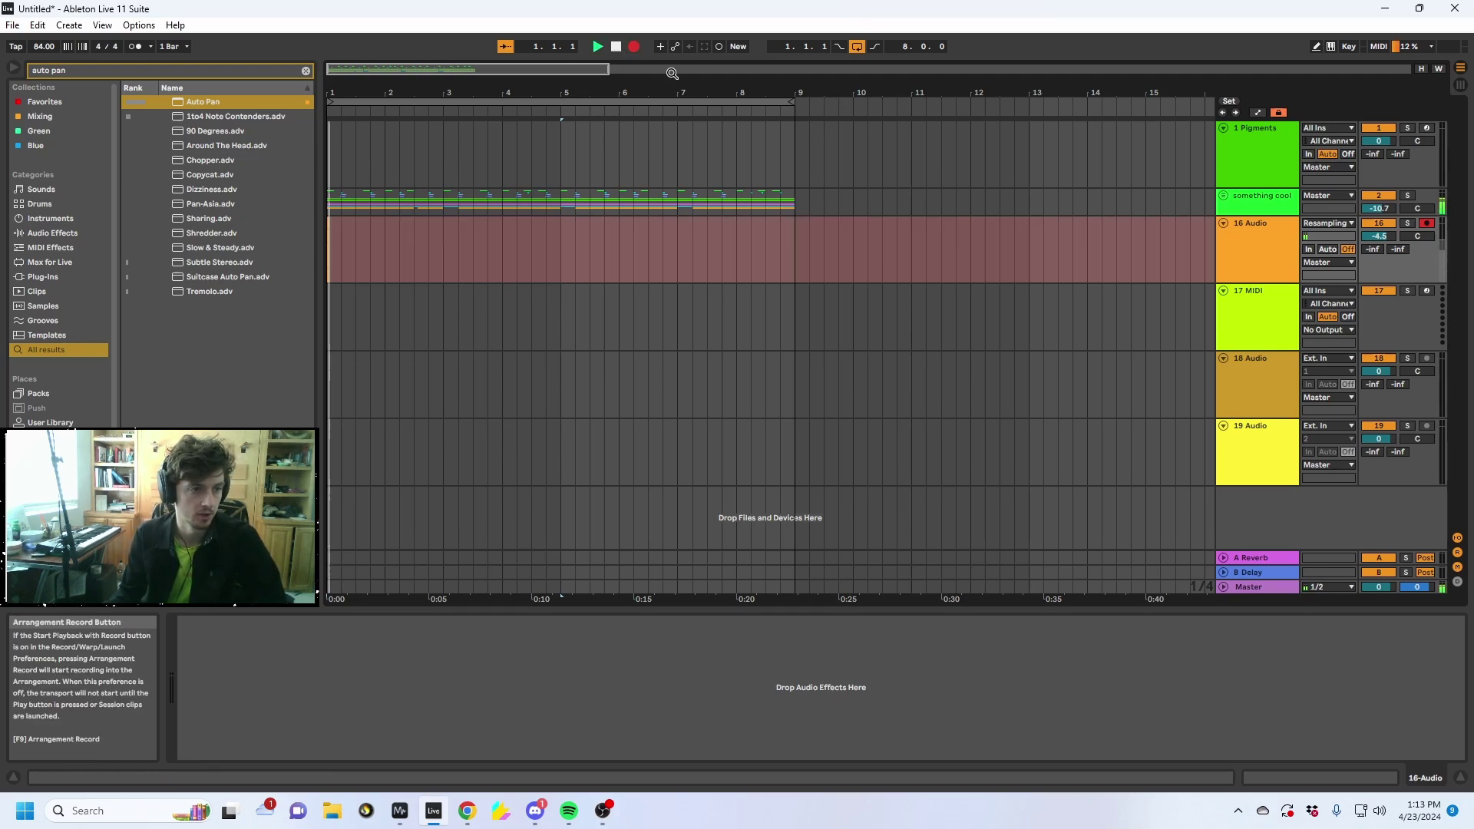
Show the group's EQ Eight effect chain and randomize the EQ Eight rack's macros
left_click(1232, 205)
left_click(233, 675)
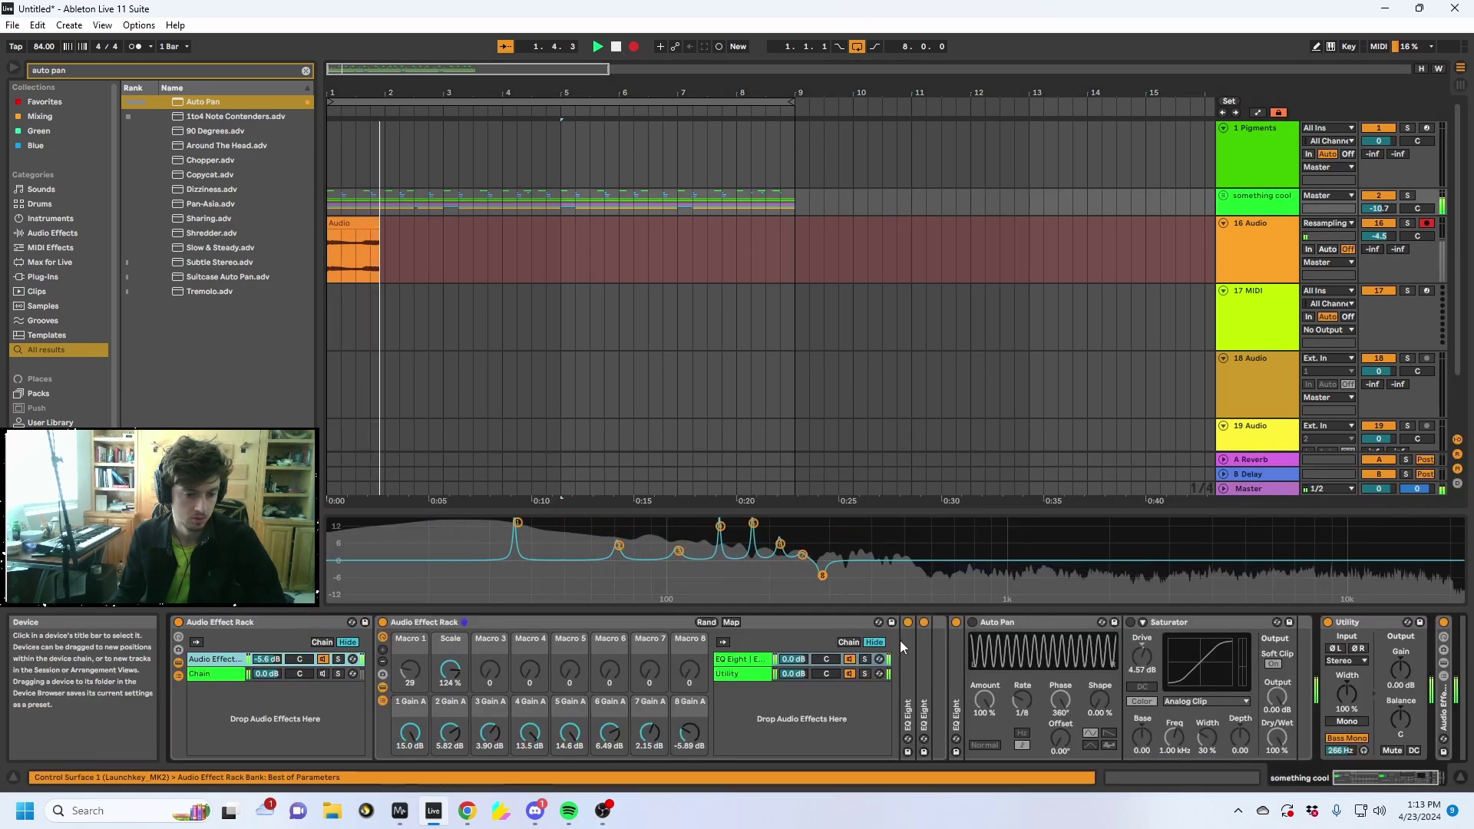
left_click(704, 622)
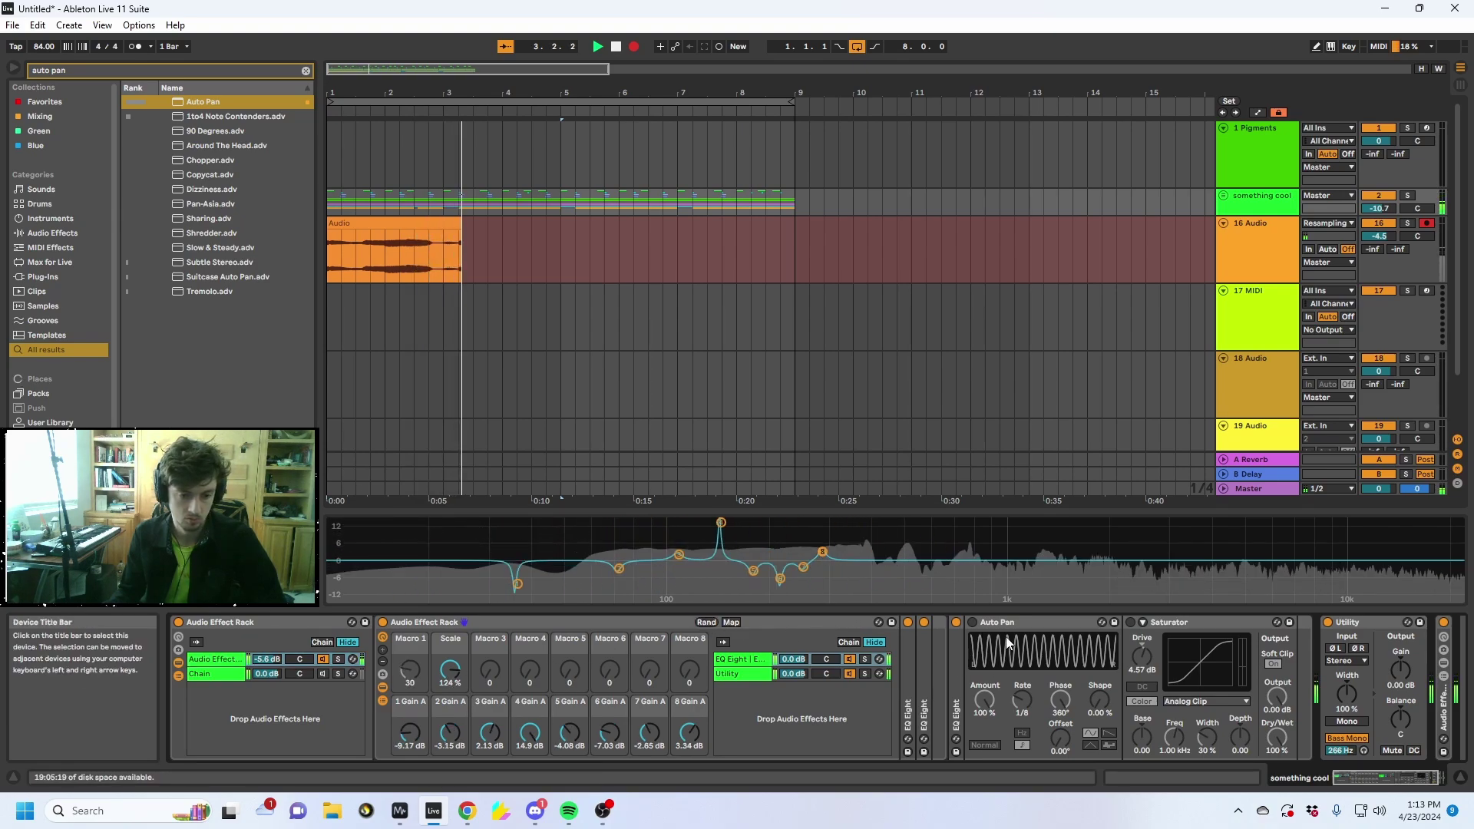
Randomize the macros of the LFO rack while recording continues
left_click(1037, 622)
left_click(1353, 622)
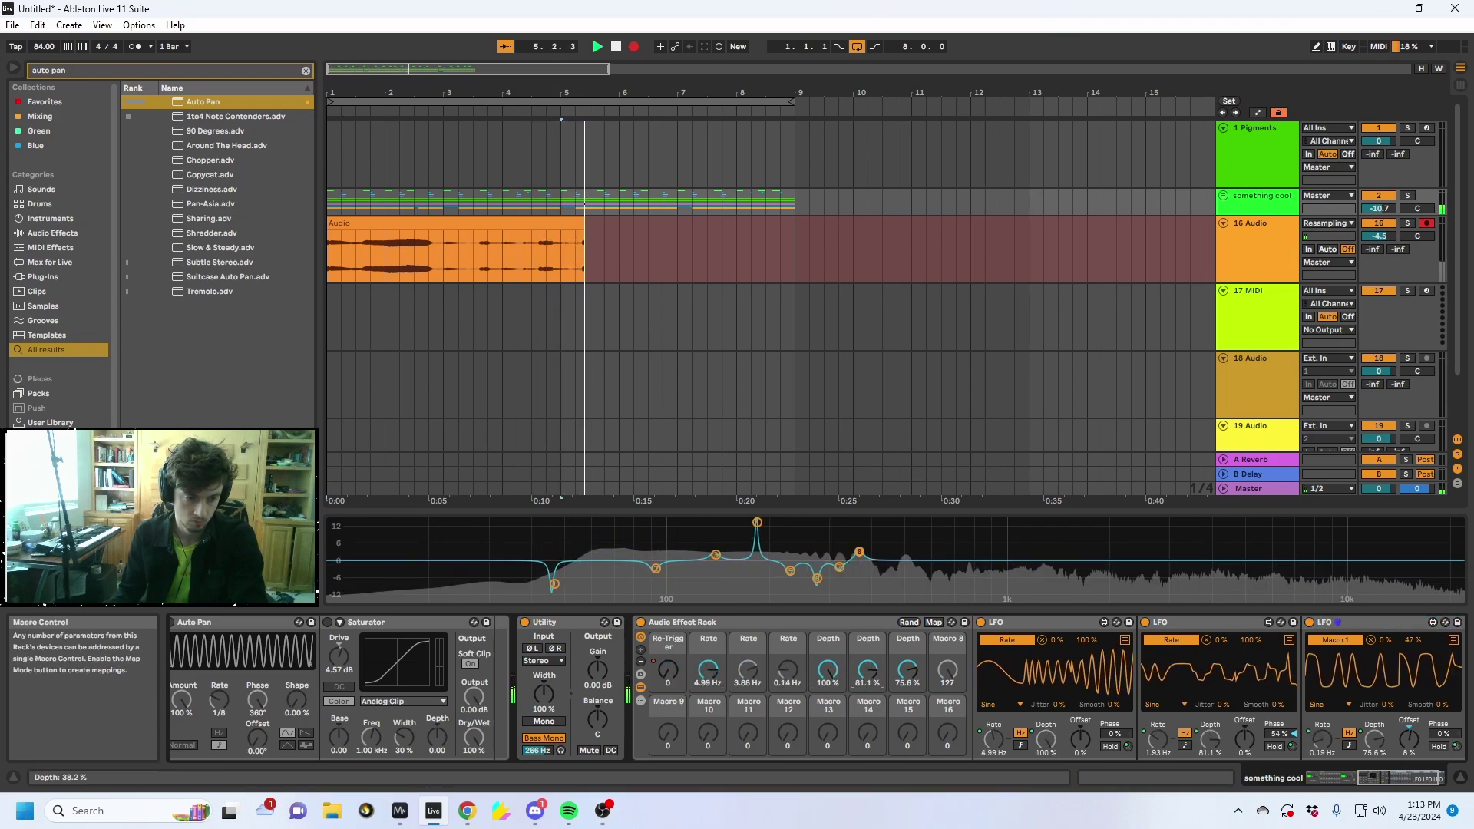
left_click(909, 623)
left_click(784, 621)
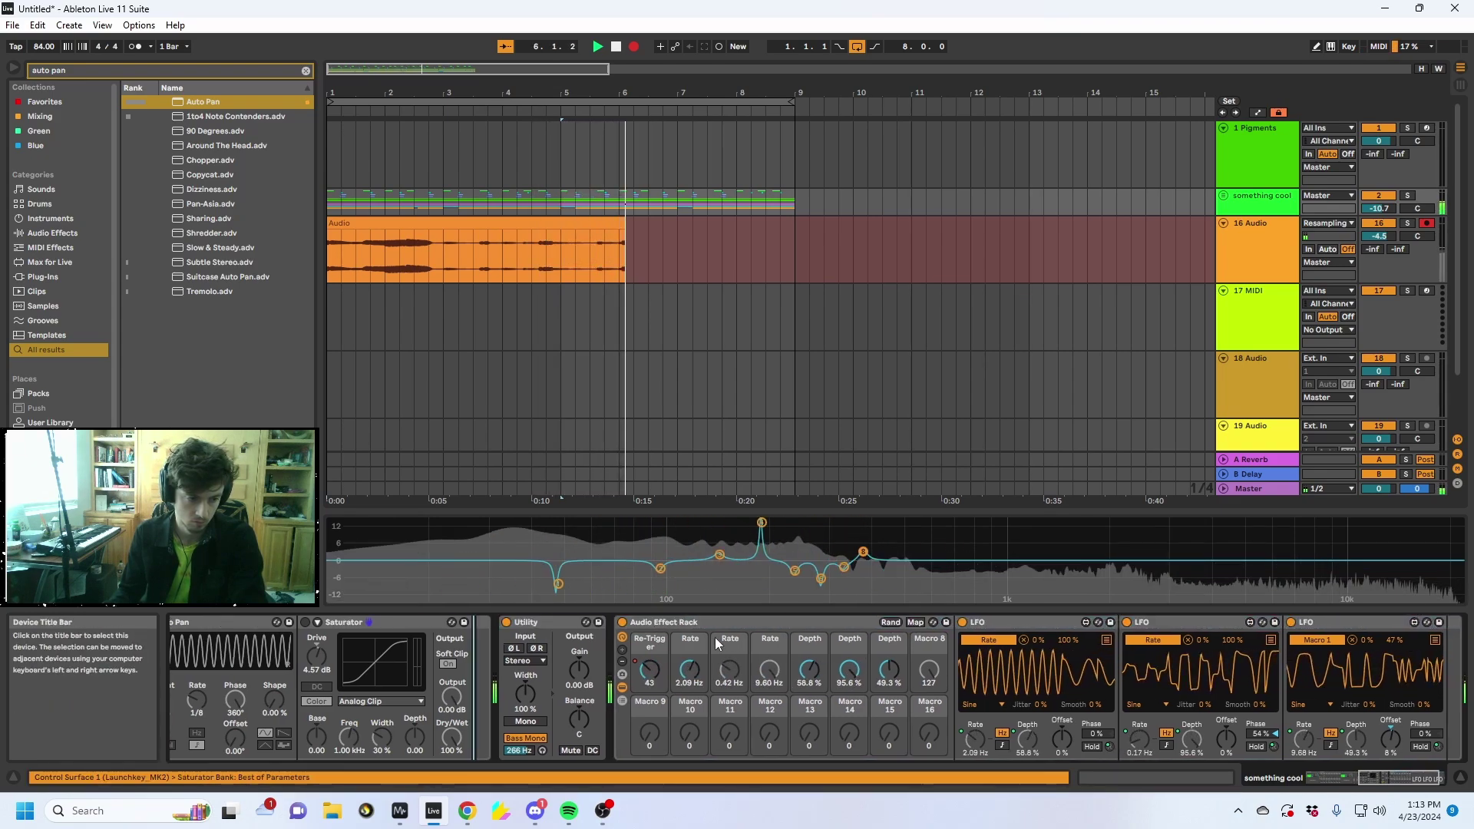
Set the EQ Eight rack's Scale macro to 131% and its 1, 2 and 3 Gain A macros to 15.0 dB
left_click(502, 644)
left_click_drag(449, 676, 462, 799)
left_click_drag(450, 733, 450, 516)
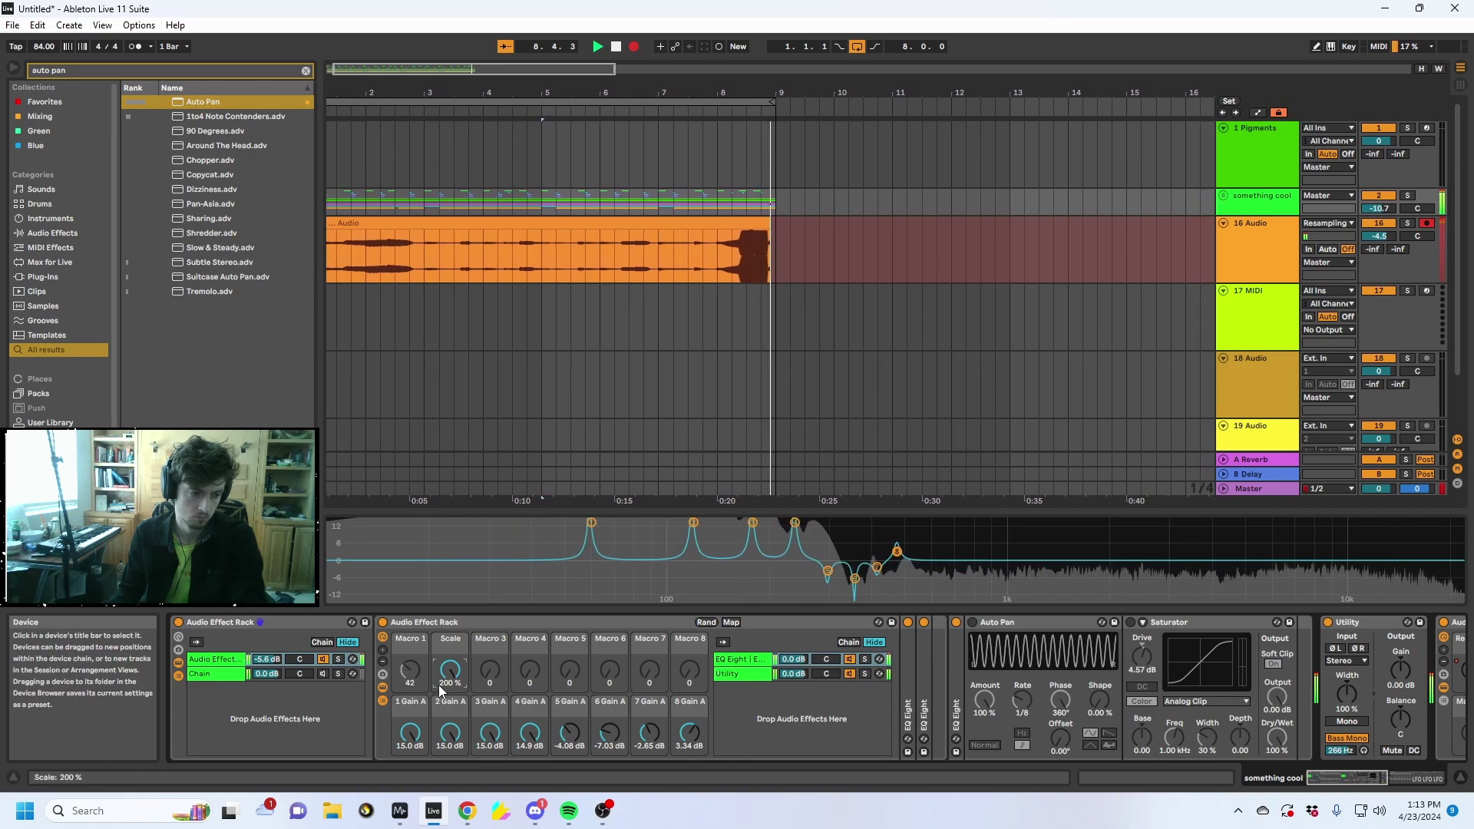
left_click(569, 734)
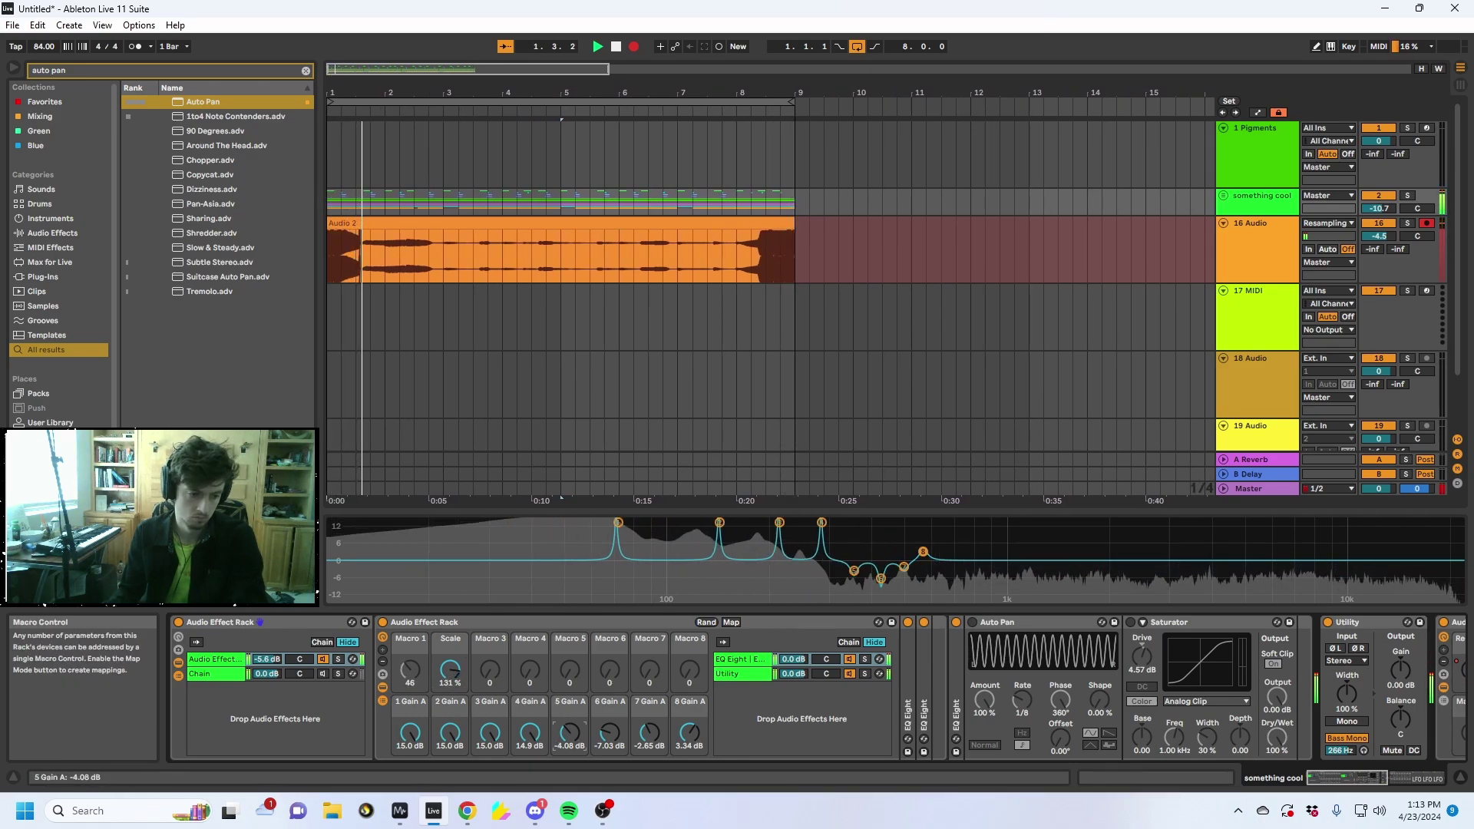
Collapse the EQ Eight rack, then set the third LFO's Depth to 100% and its Macro 1 mapping's maximum to 80%
double_click(754, 624)
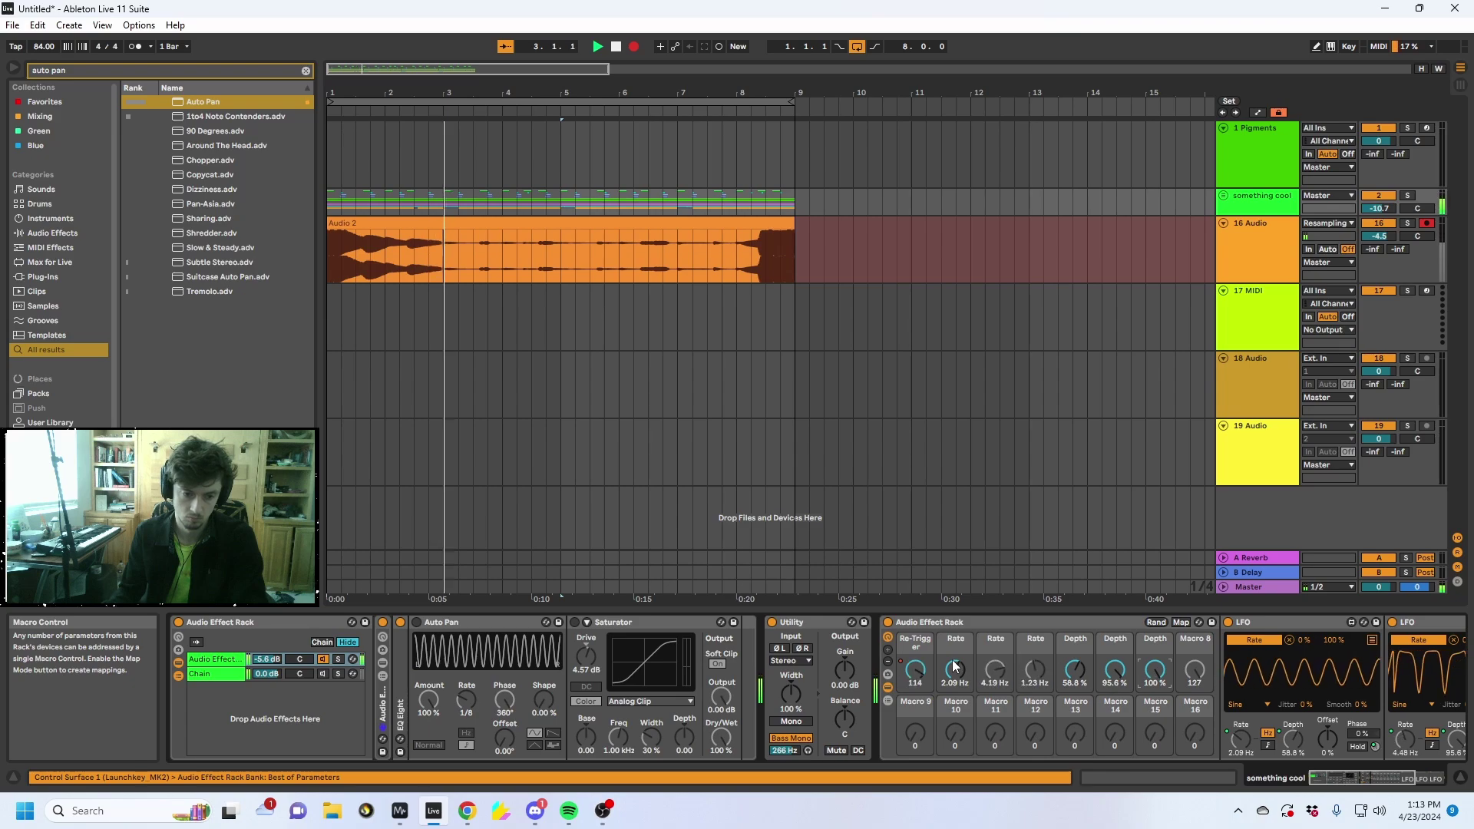
left_click(1349, 630)
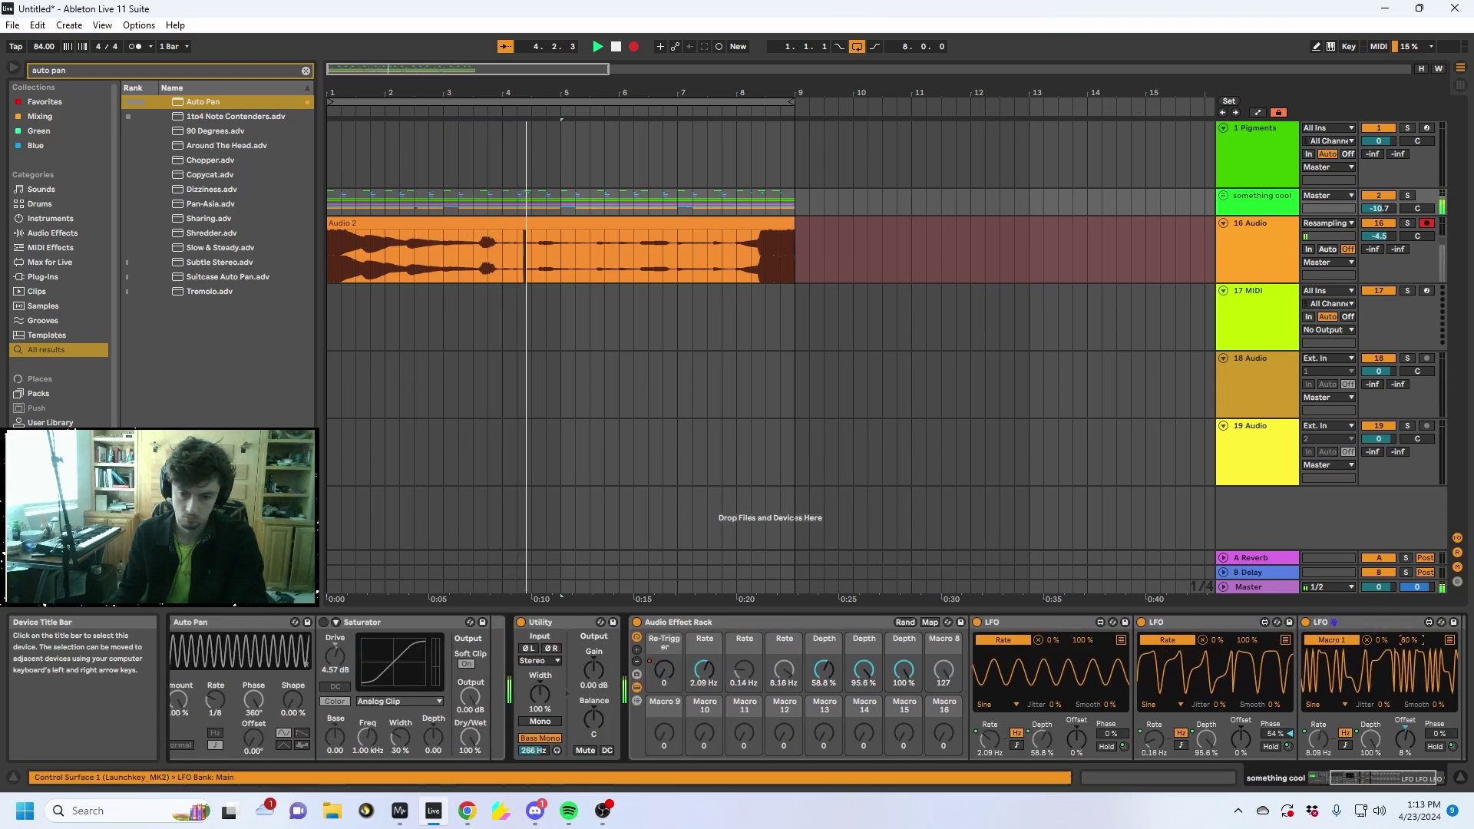
left_click(498, 637)
Raise the expanded EQ Eight rack's Scale macro to 200% and check the sound's spectrogram in MiniMeters
double_click(376, 702)
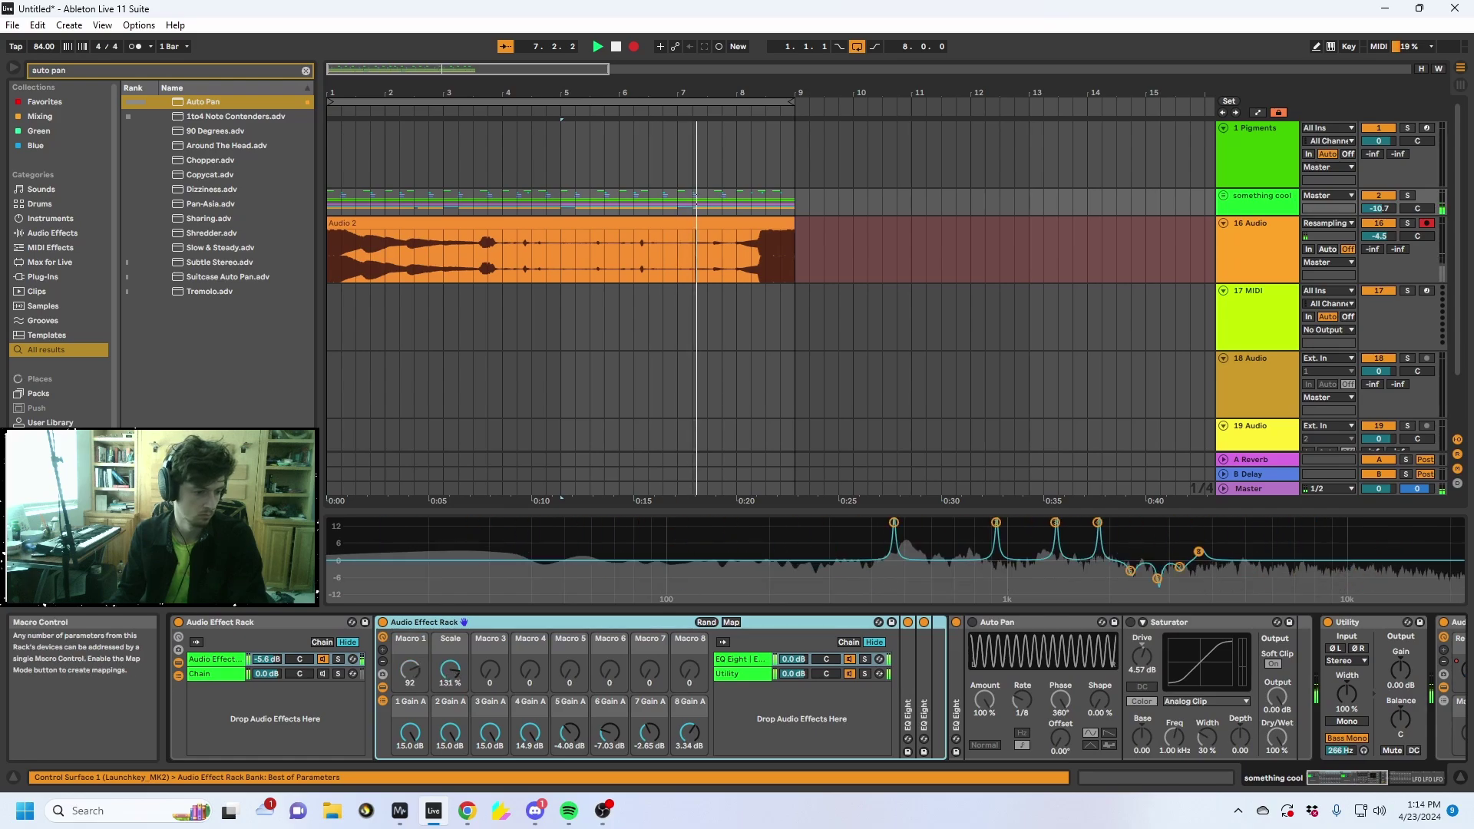
left_click(400, 811)
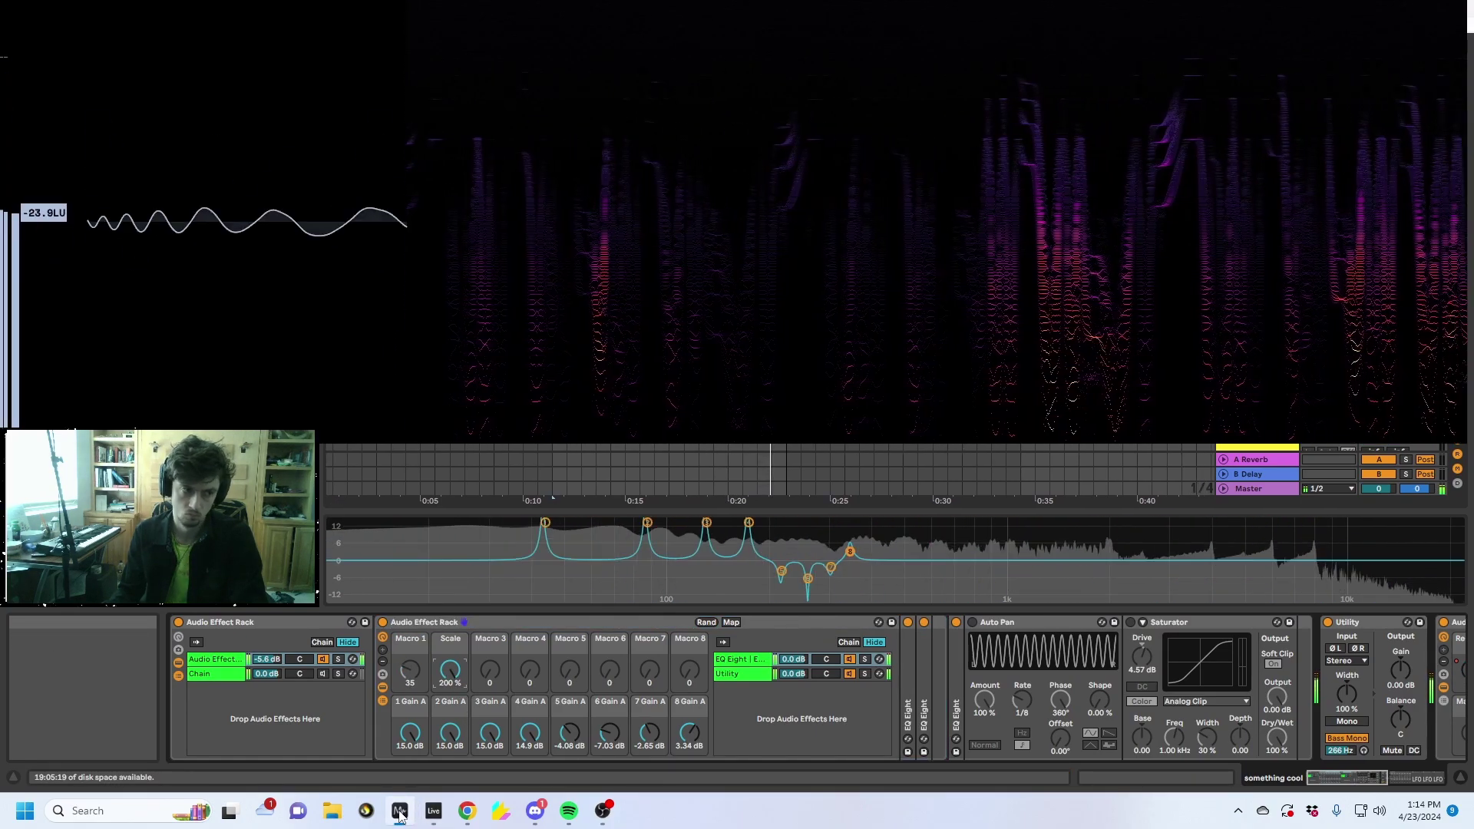
left_click(399, 811)
Collapse Auto Pan and Saturator, and set the LFO rack's first Rate macro to 1.01 Hz
double_click(994, 622)
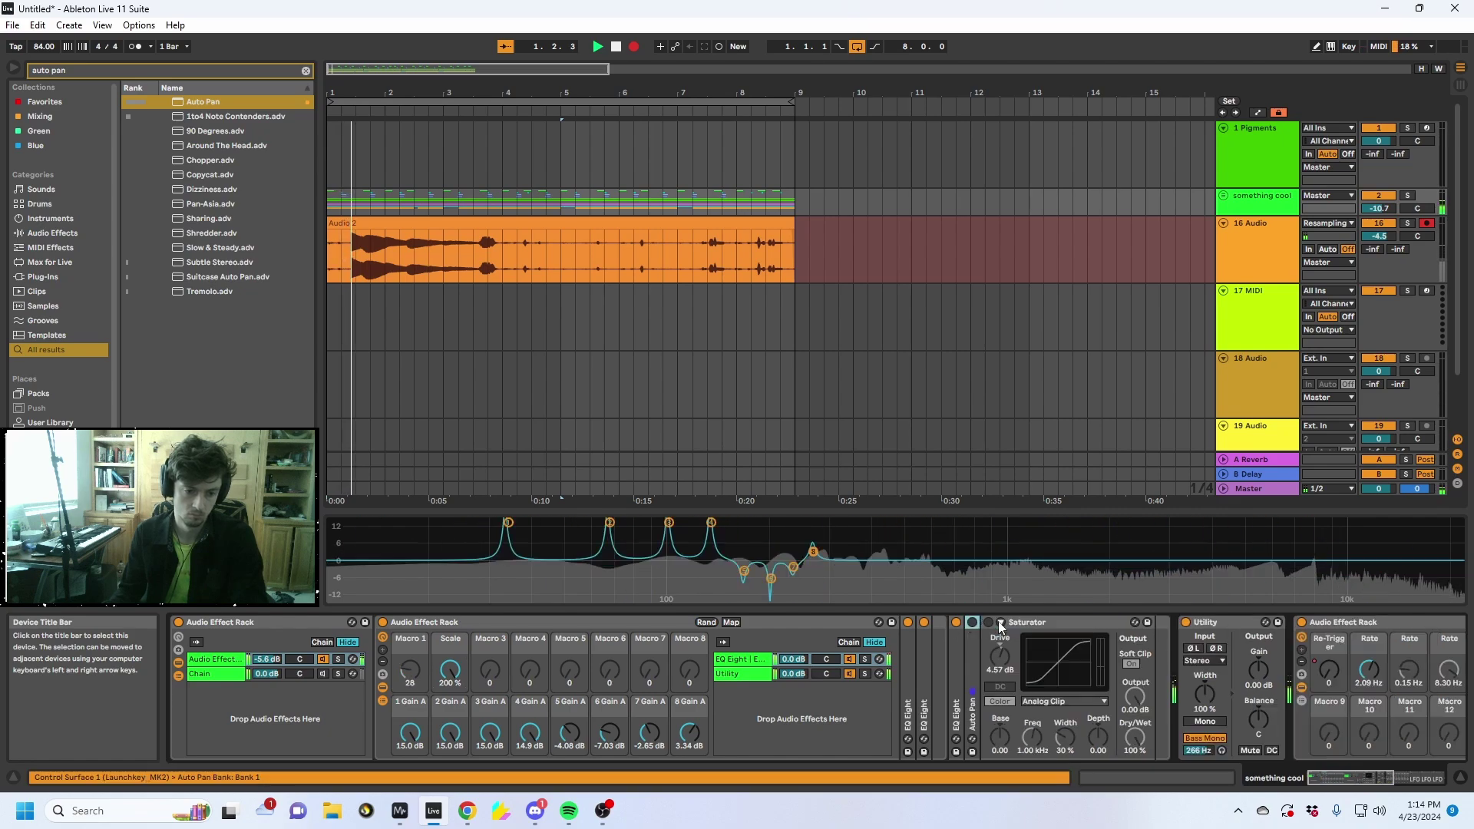
double_click(998, 620)
left_click_drag(1163, 668, 1209, 681)
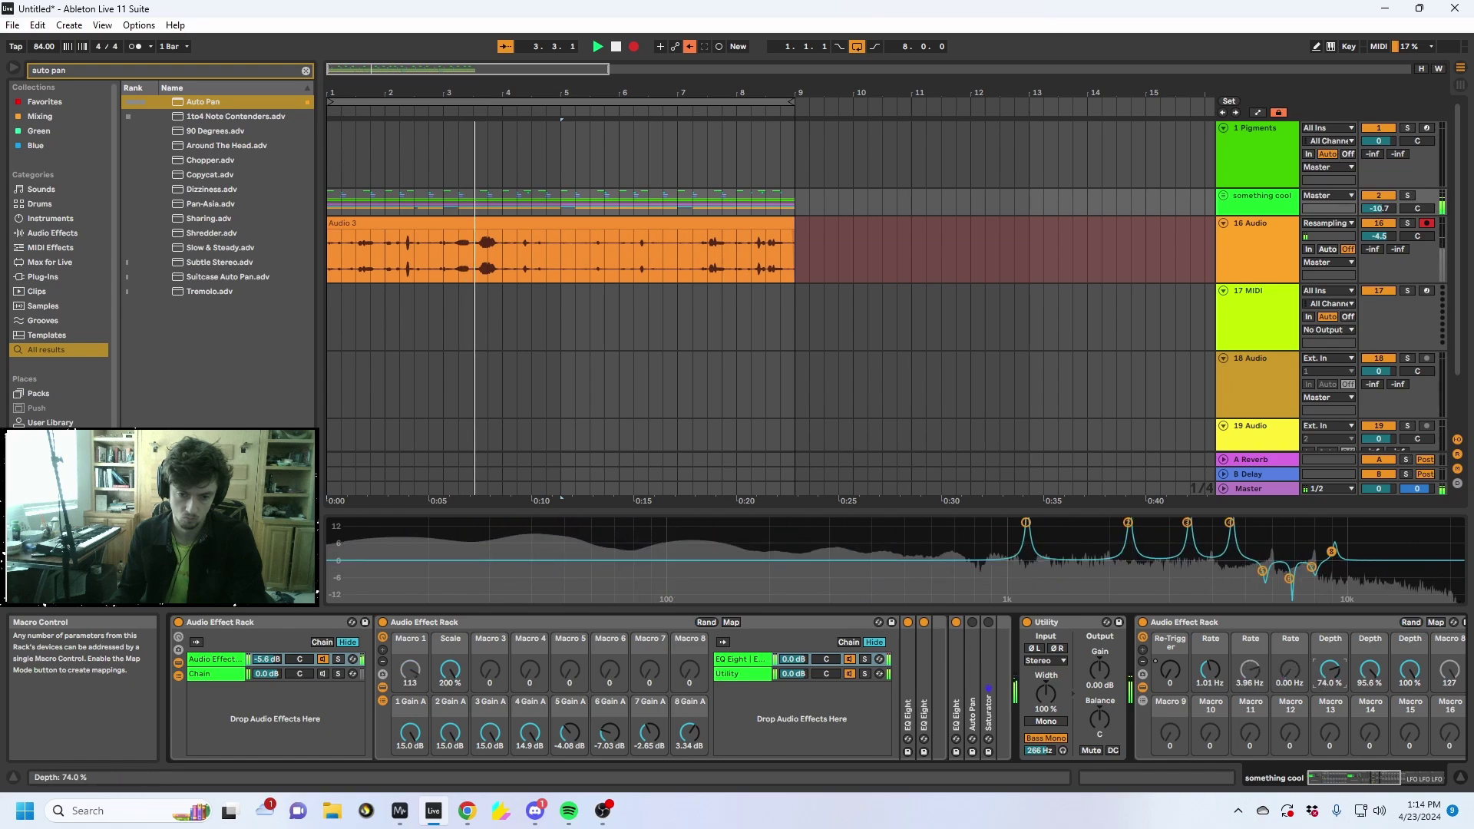
Set the third LFO's Offset to -37%
left_click(1212, 622)
key("Right")
key("Left")
key("Left")
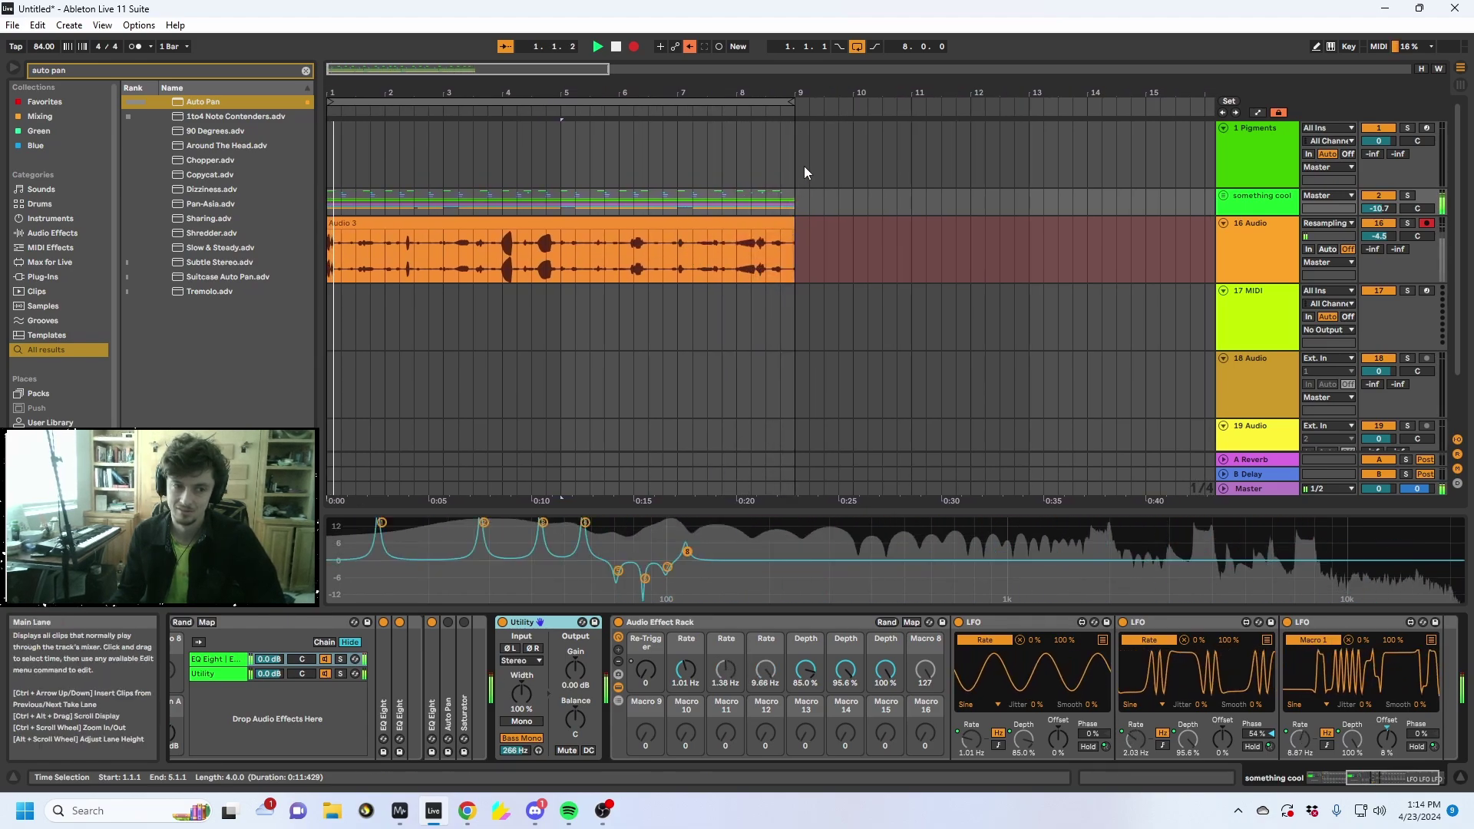
left_click_drag(803, 93, 807, 119)
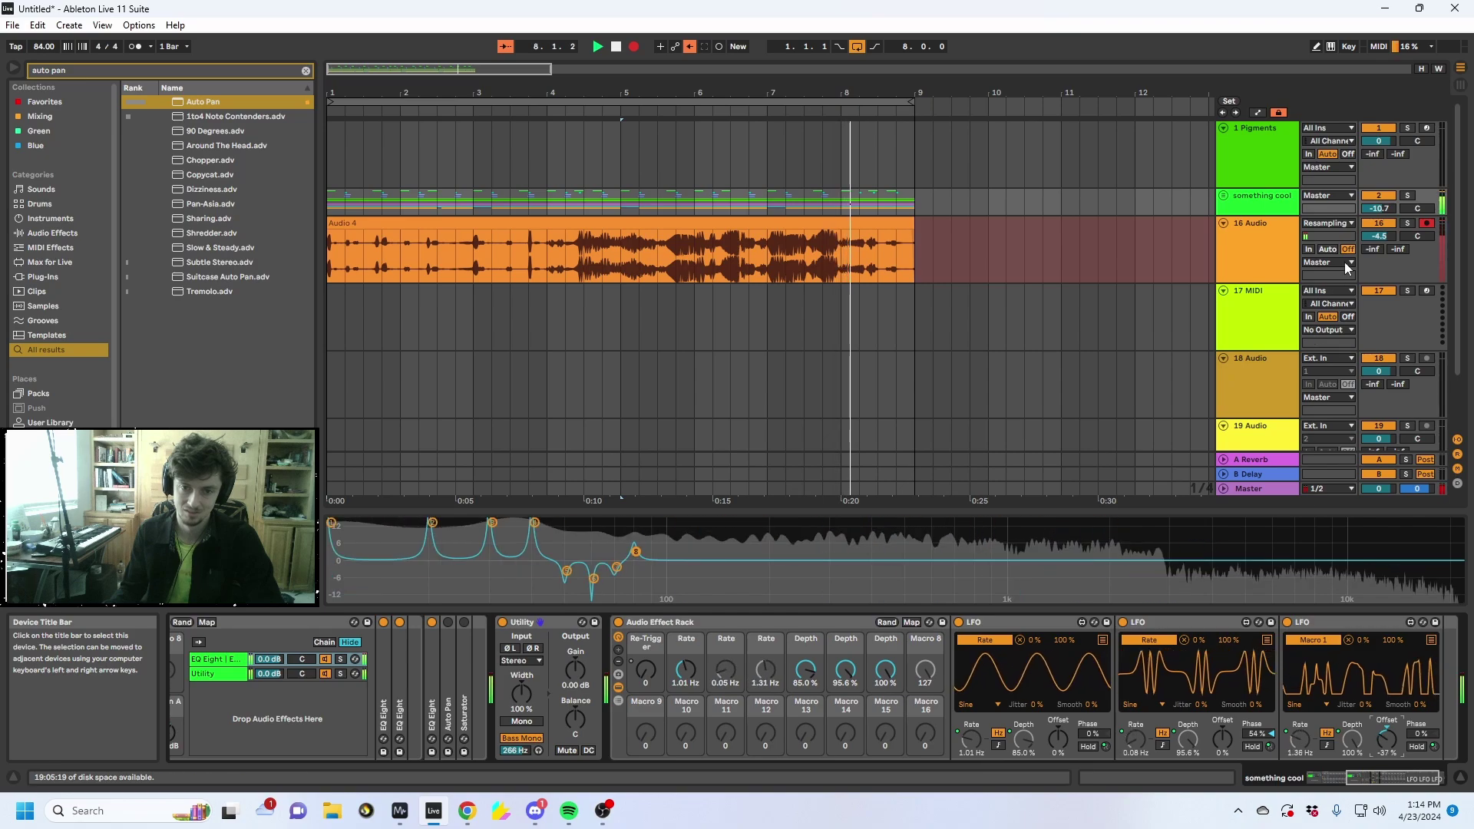
Lower the "something cool" group's volume to -19.3 dB and stop the recording
left_click_drag(1380, 208, 1380, 210)
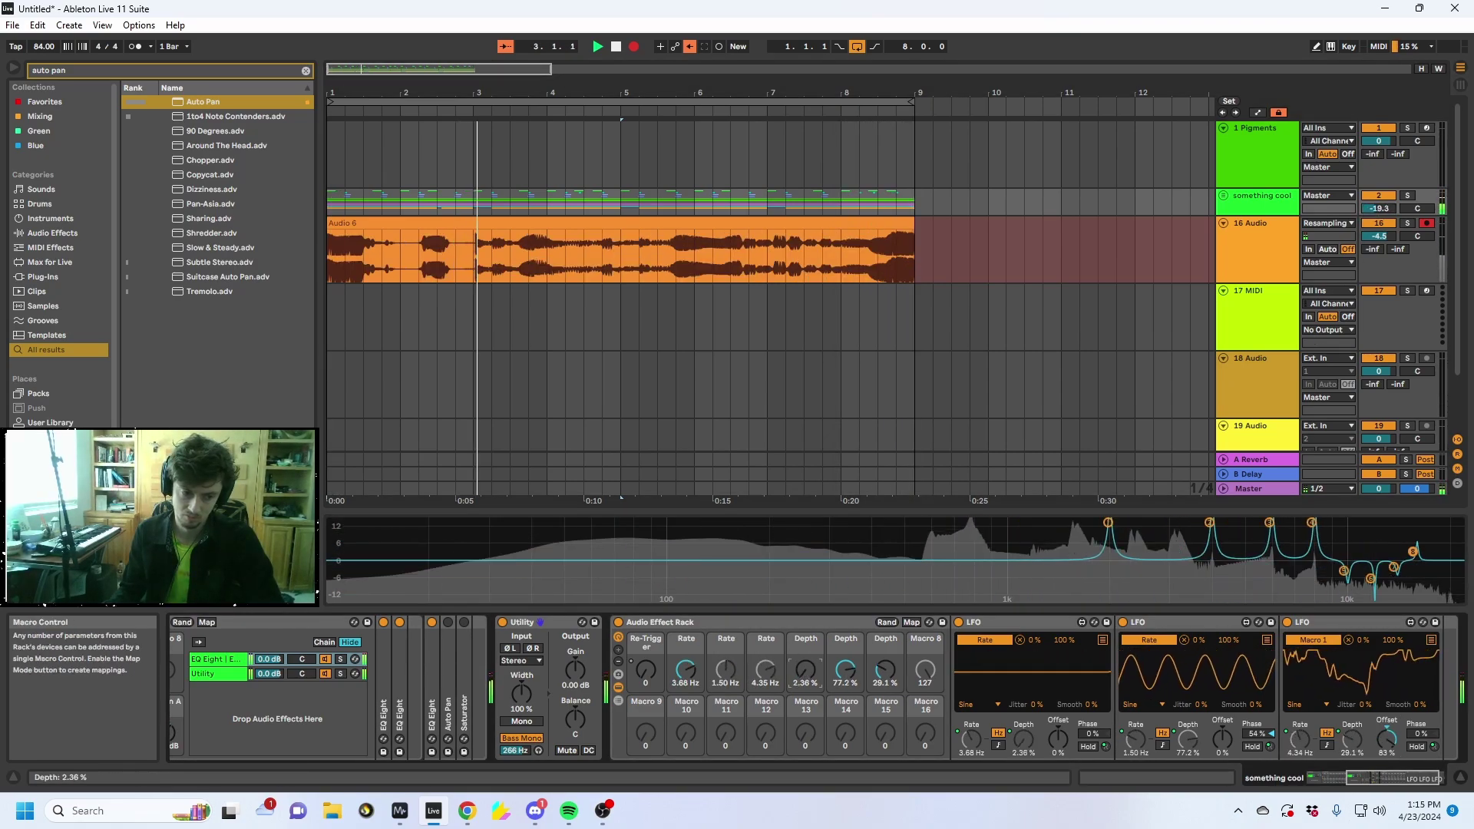
key("space")
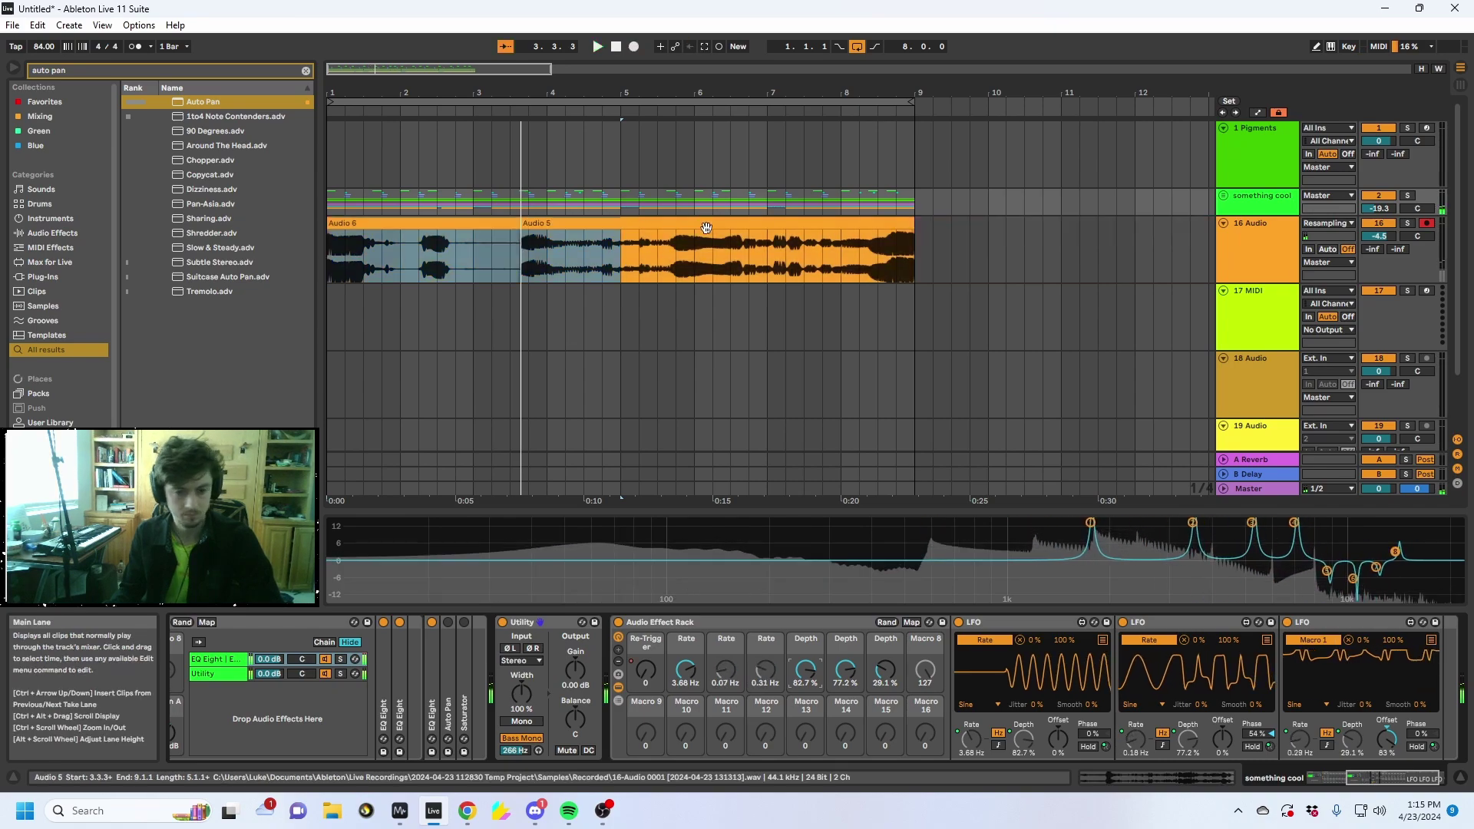
Extend the start of the Audio 5 clip back to bar 1 on the resampling track
left_click(673, 223)
left_click(582, 205)
left_click_drag(521, 222, 59, 219)
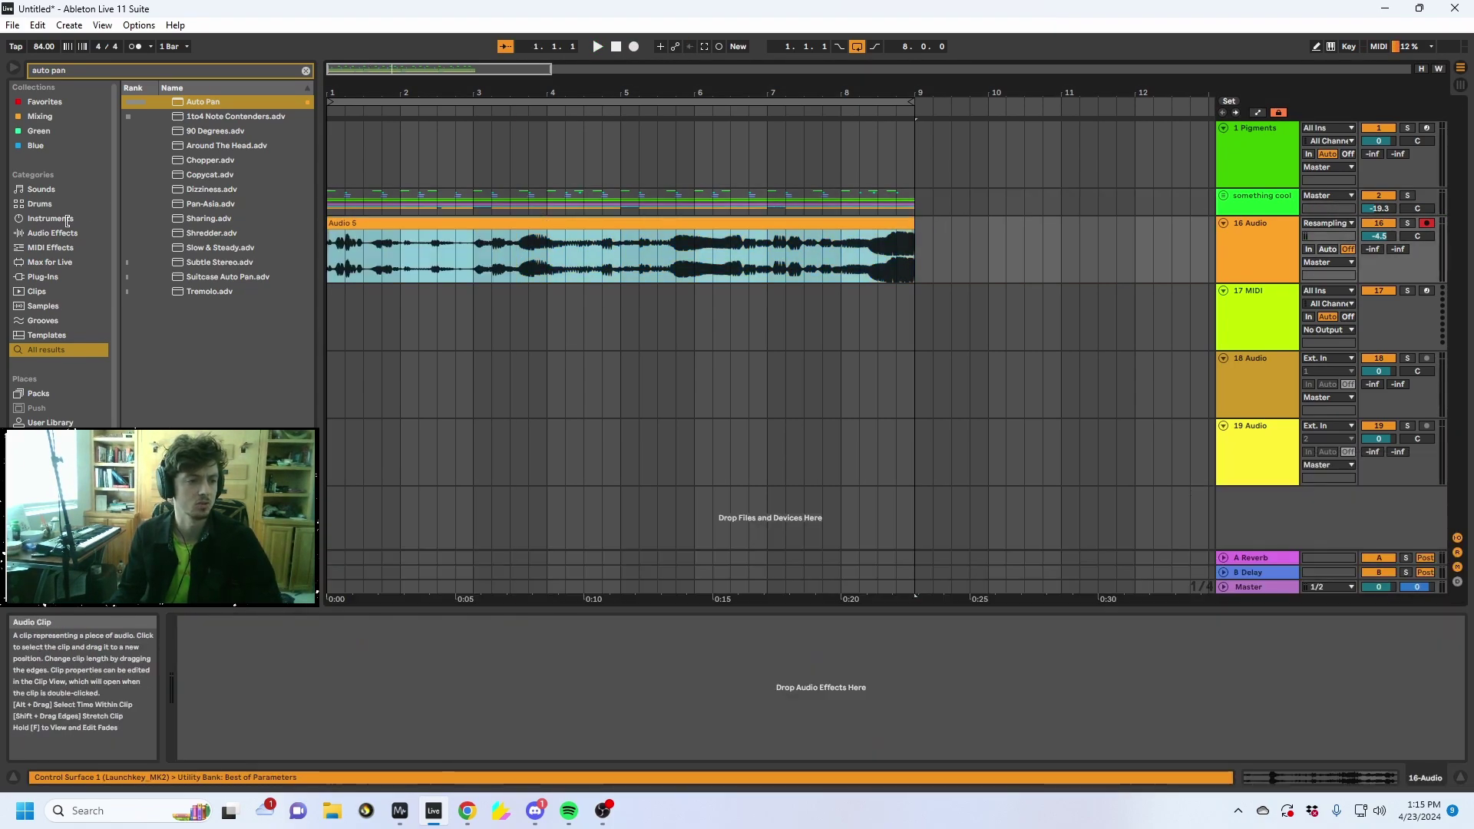
Solo the 16 Audio resampling track, search the browser for flatline and load the Flatline preset onto it
left_click(694, 253)
left_click(1408, 223)
left_click(110, 70)
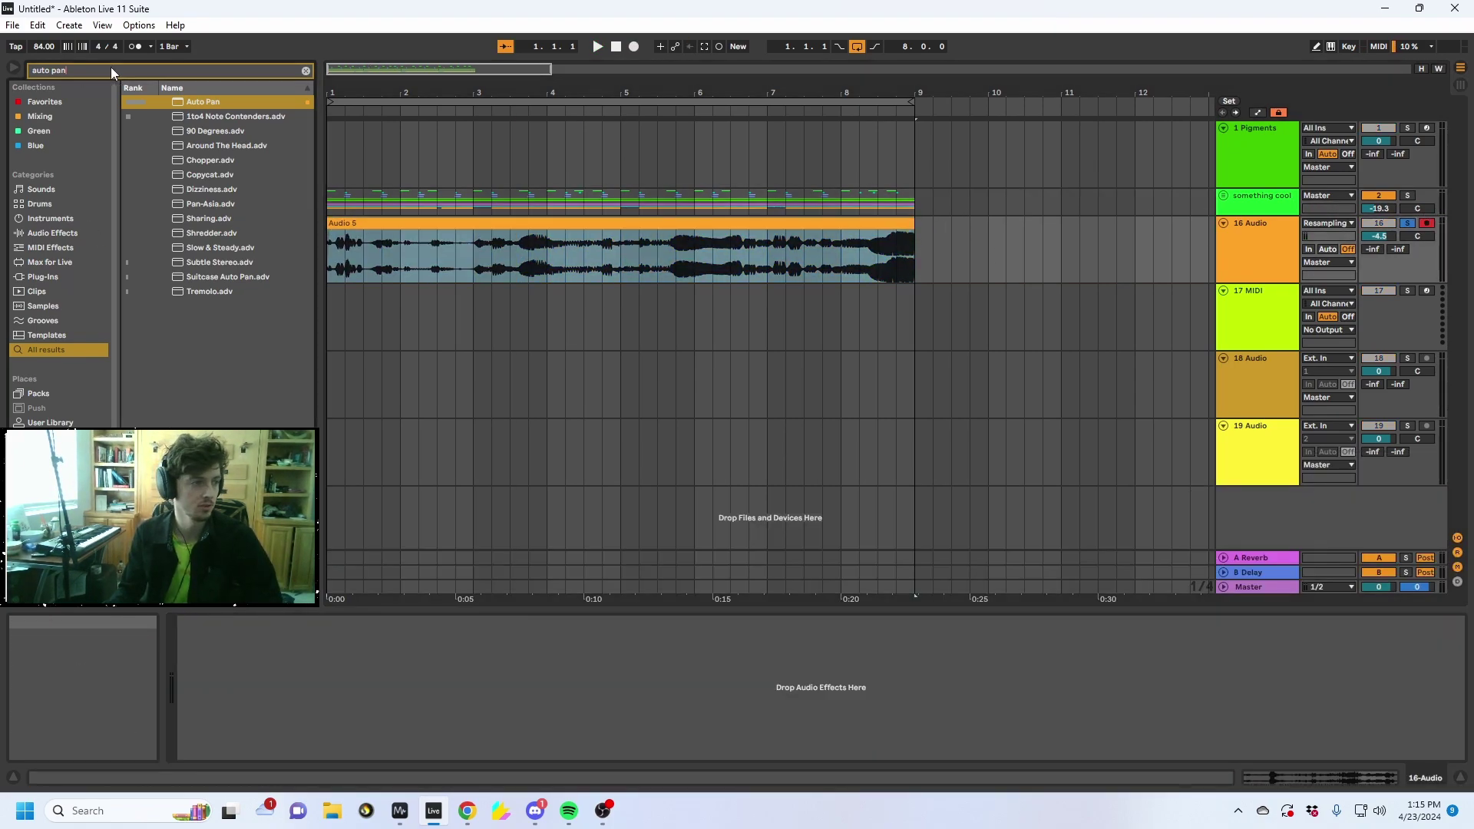
type("flatline")
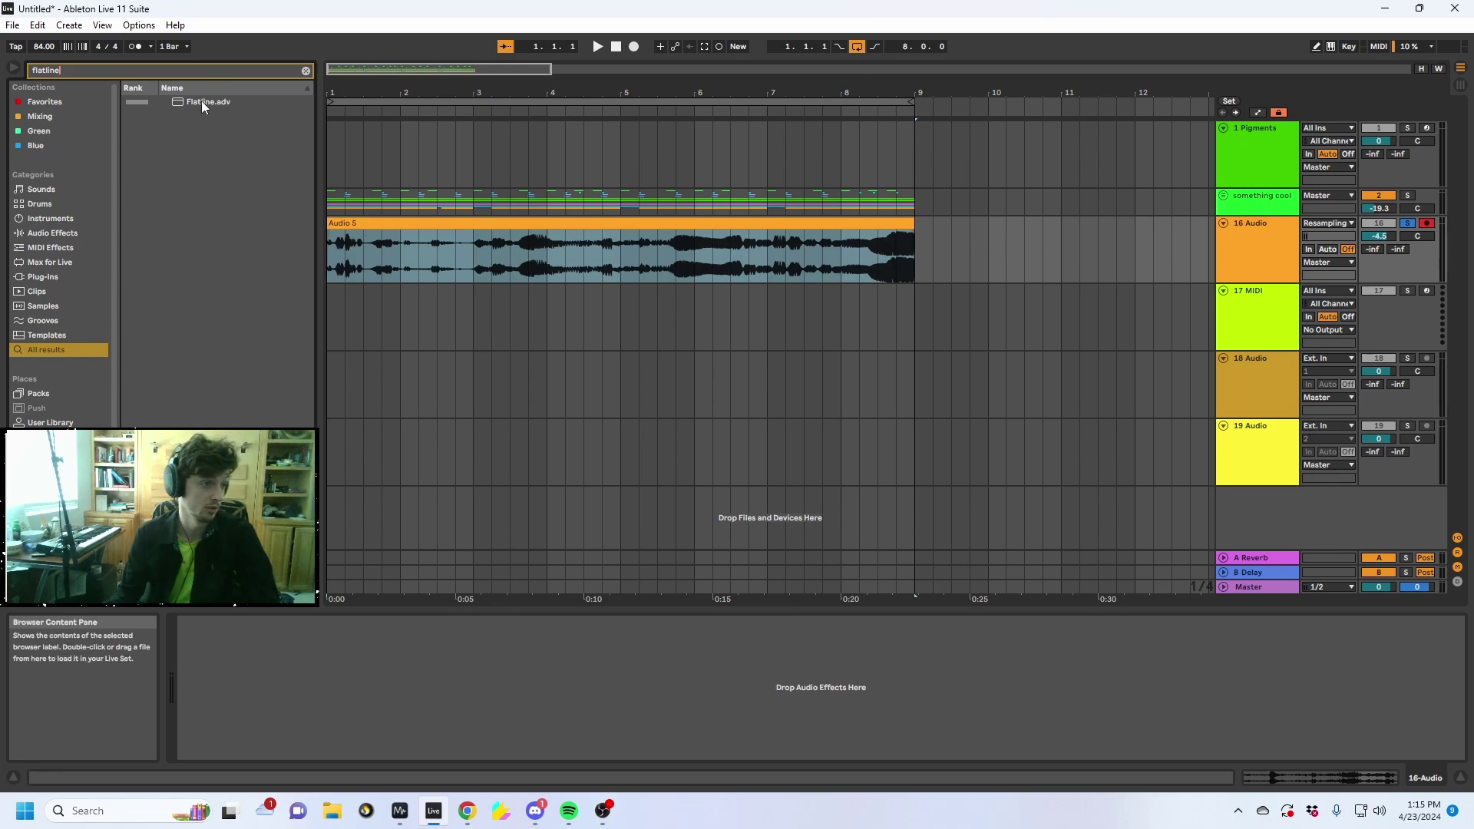
double_click(201, 101)
Play the Audio 5 clip on the resampling track from within its first bar
left_click(419, 259)
left_click_drag(464, 250, 357, 247)
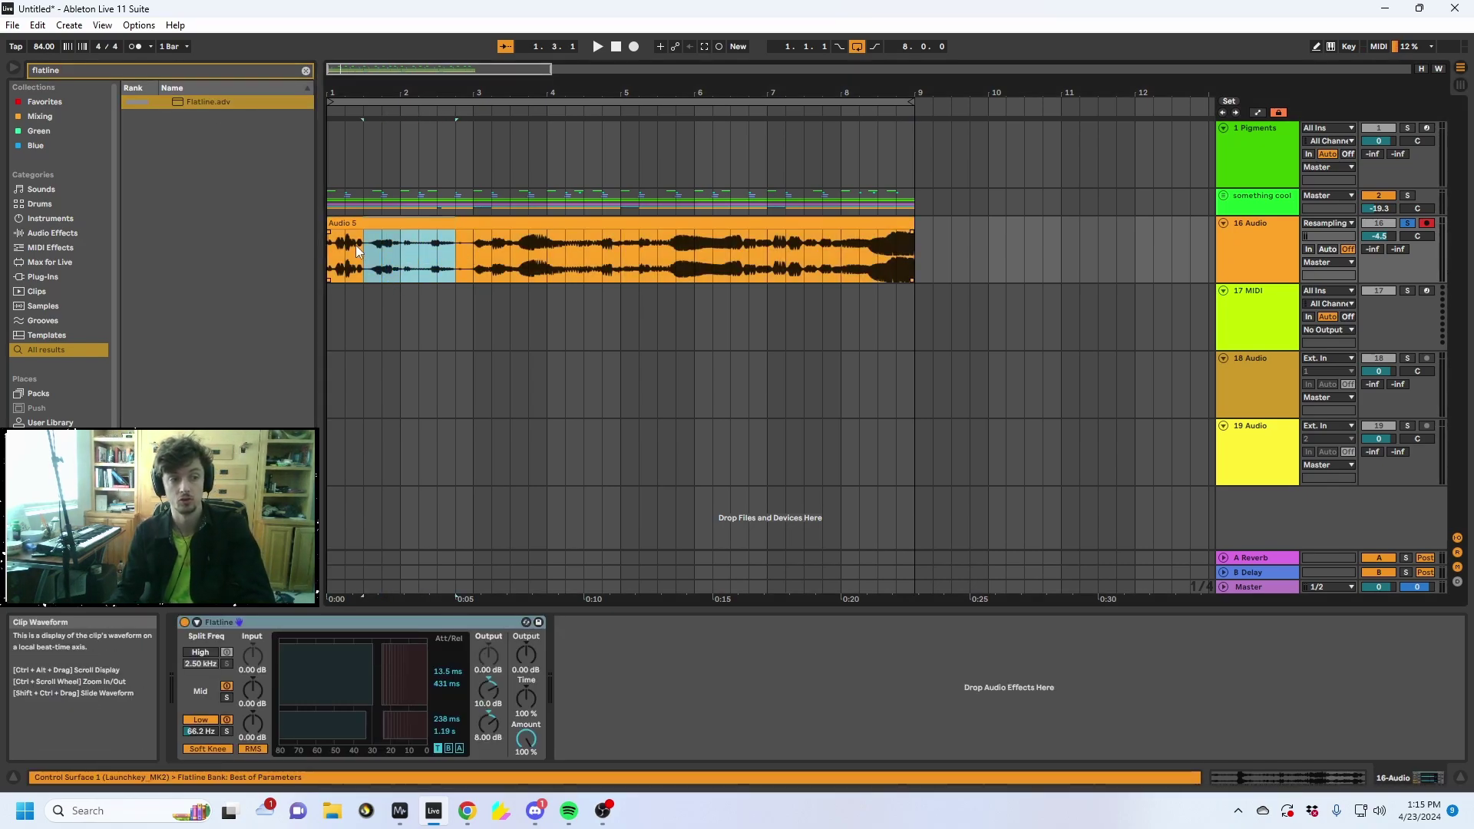
left_click(453, 258)
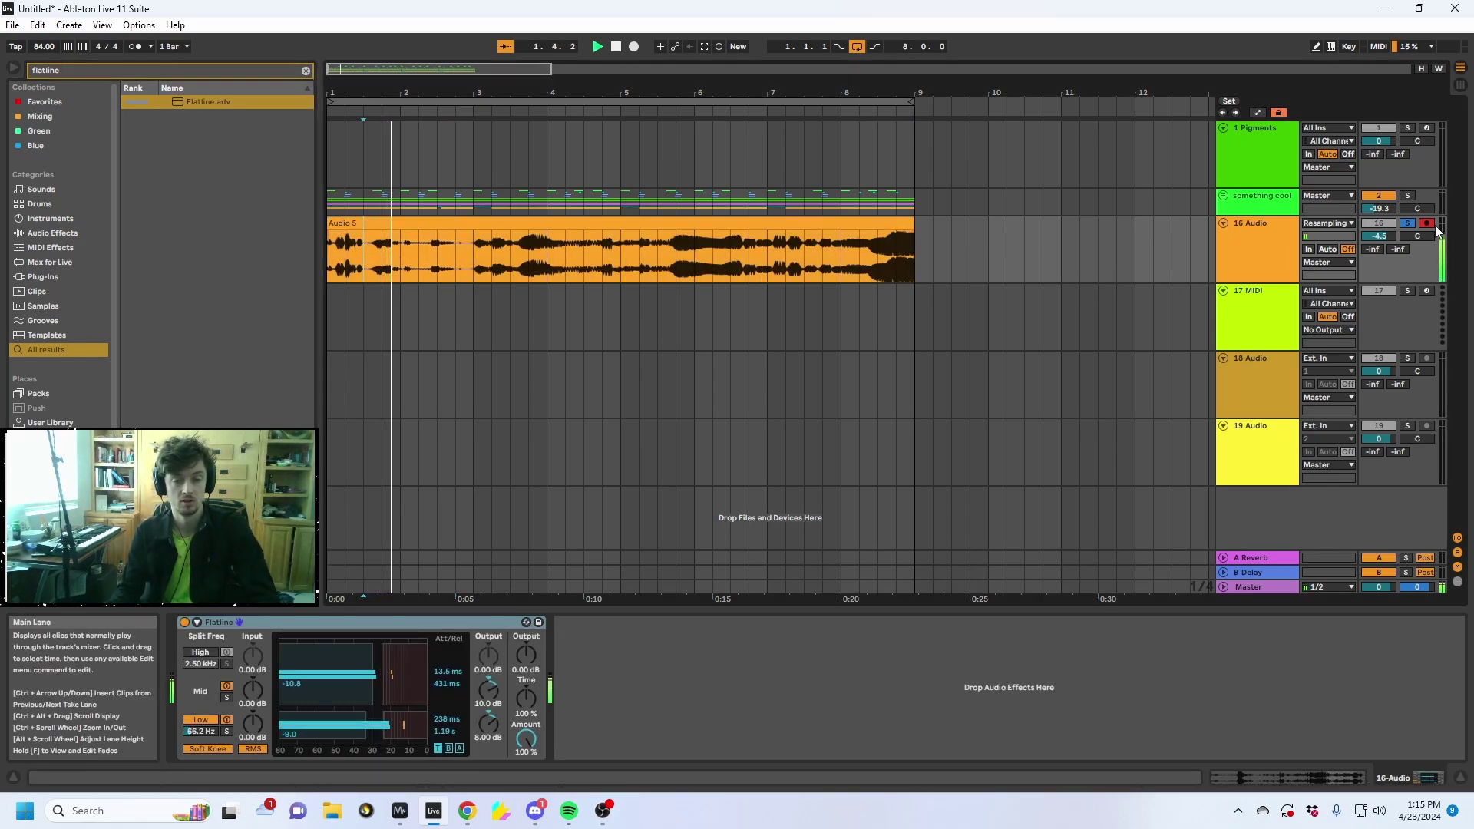
Open the Audio 5 clip, shift it later and extend its start back to bar 1 so its clip start is 52.1.1
double_click(558, 244)
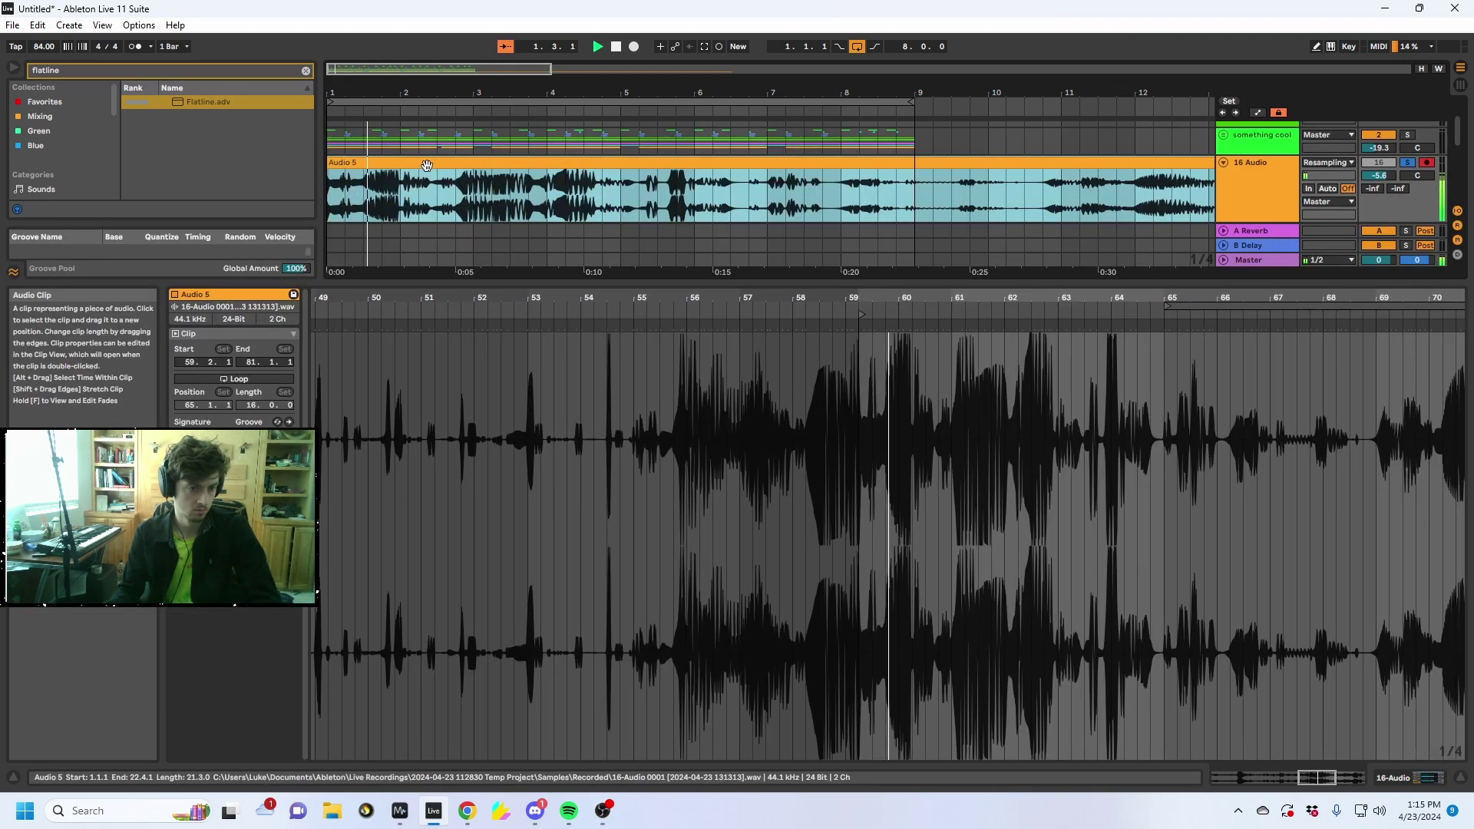
left_click_drag(346, 161, 511, 162)
left_click_drag(286, 195, 287, 195)
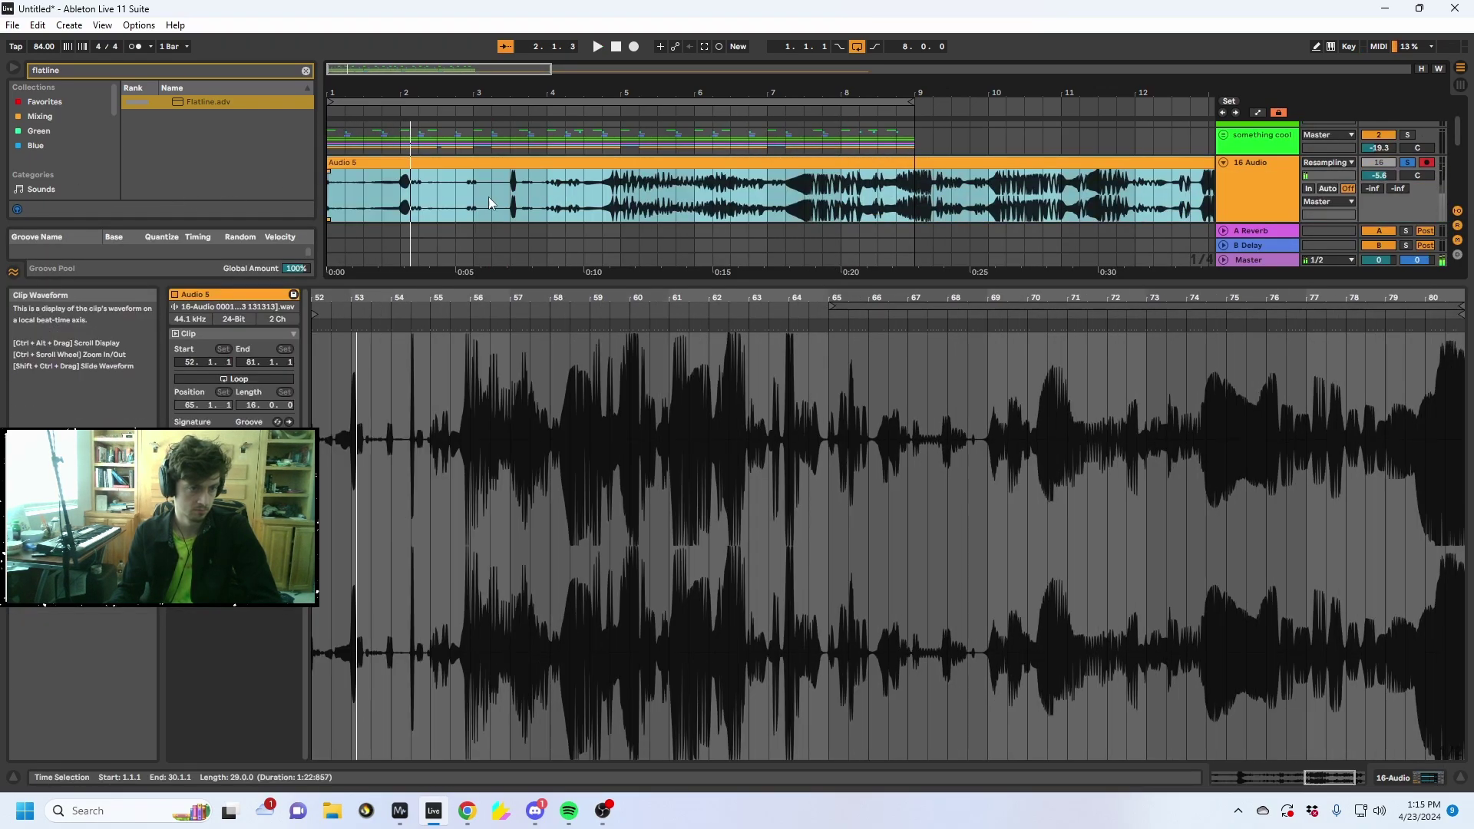
Replay the opening of the Audio 5 clip with the resampling track's Reverb send at -12.2 dB and Delay send at 0 dB
left_click_drag(492, 198, 330, 186)
left_click(364, 188)
key("space")
key("space")
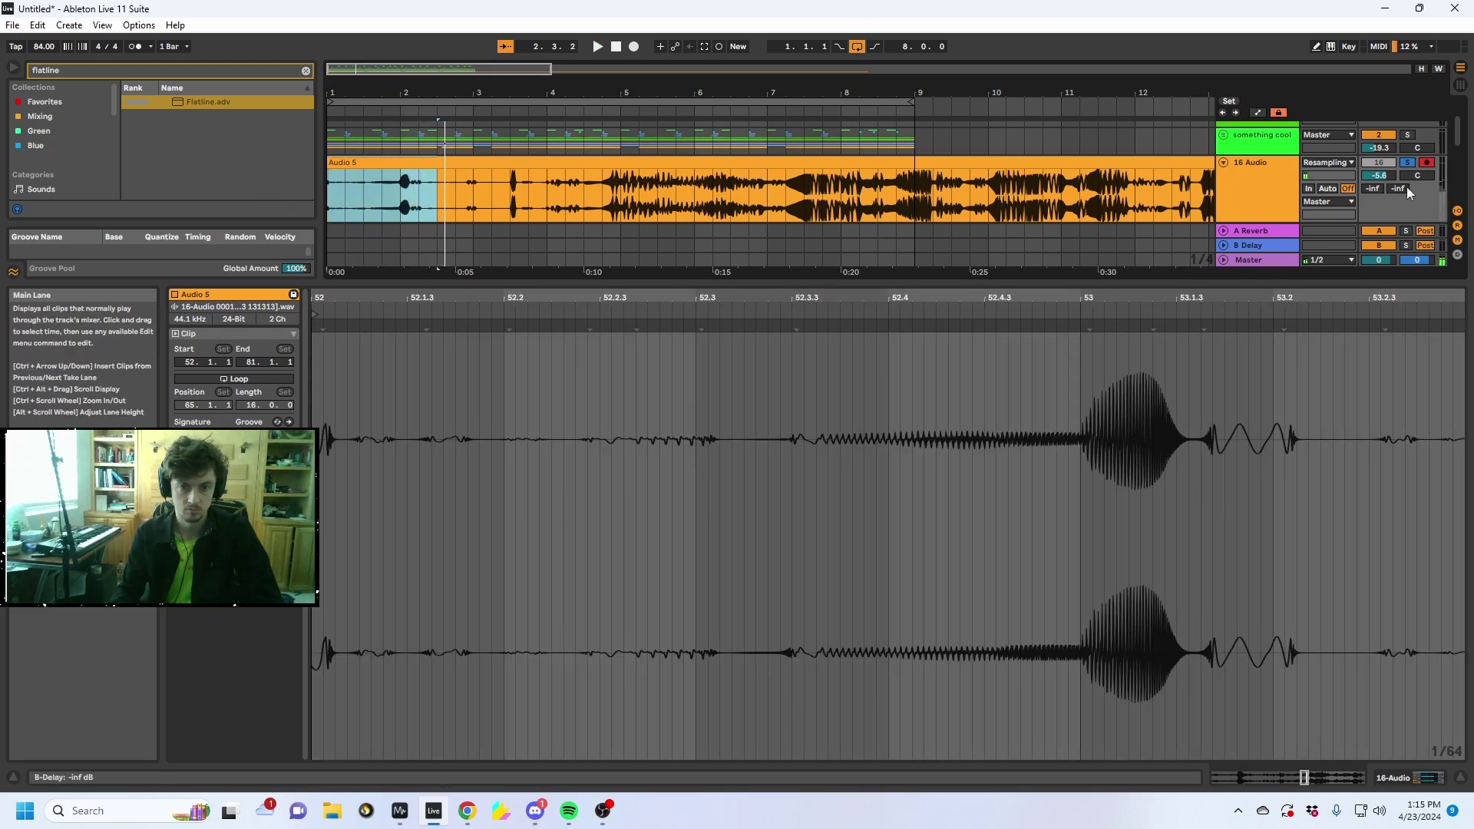
key("space")
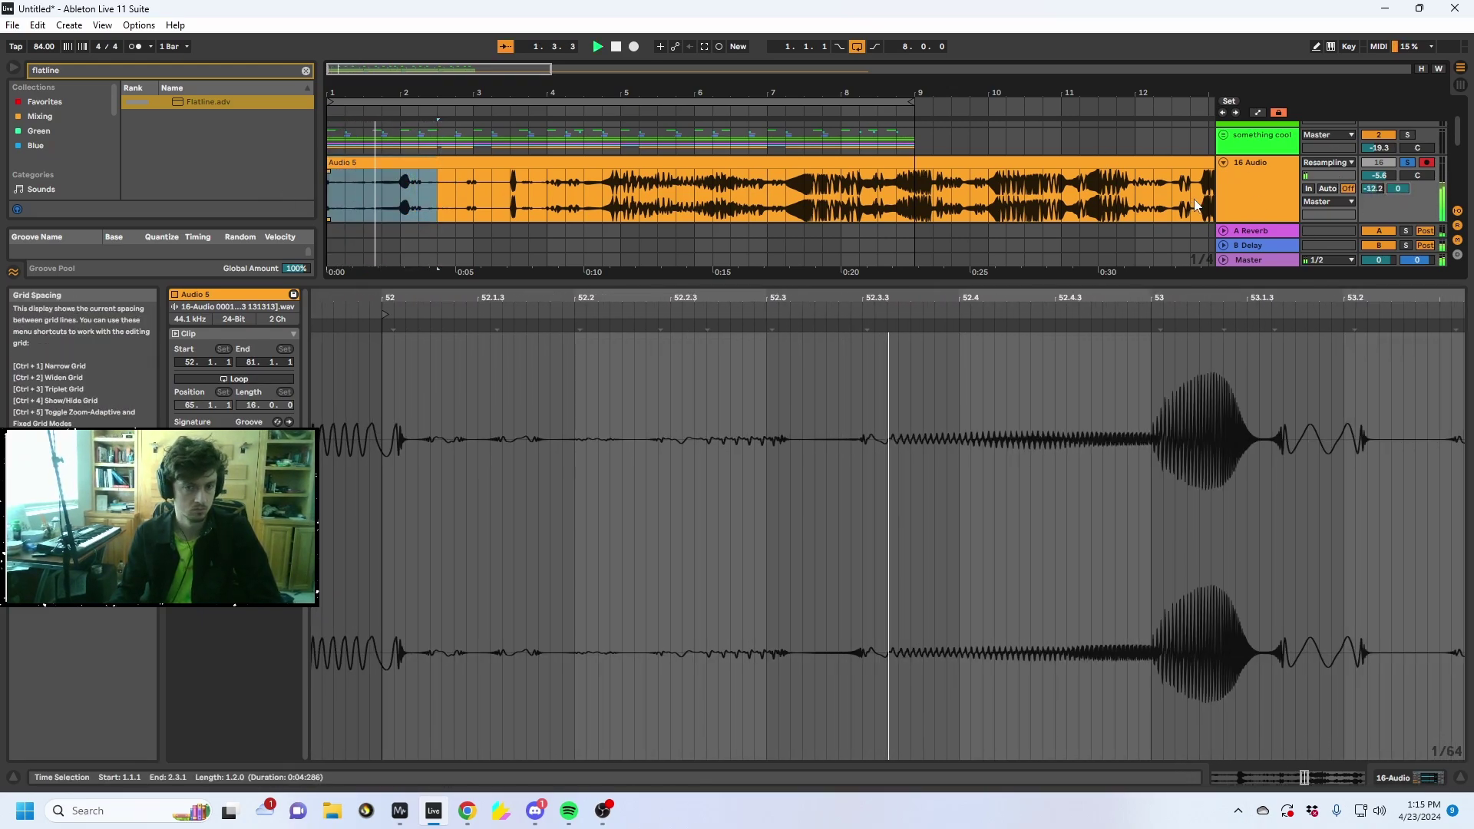
Shift the Audio 5 clip later, refill it back to bar 1 with clip start 50.2.1, and place the insert marker near bar 2
mouse_move(345, 162)
left_mouse_down()
mouse_move(471, 186)
mouse_move(340, 162)
left_mouse_up()
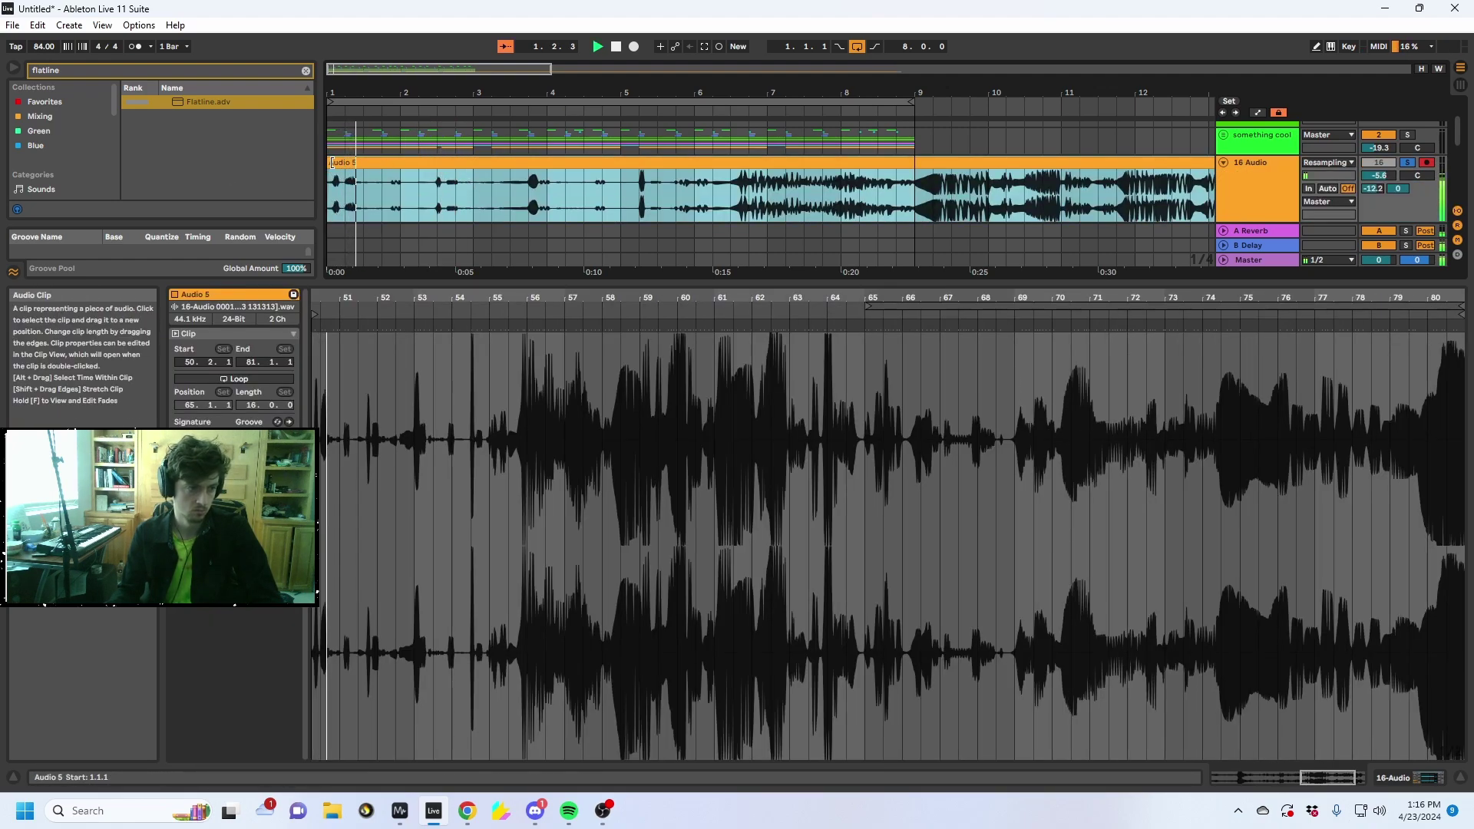
left_click_drag(338, 92, 342, 158)
left_click(526, 215)
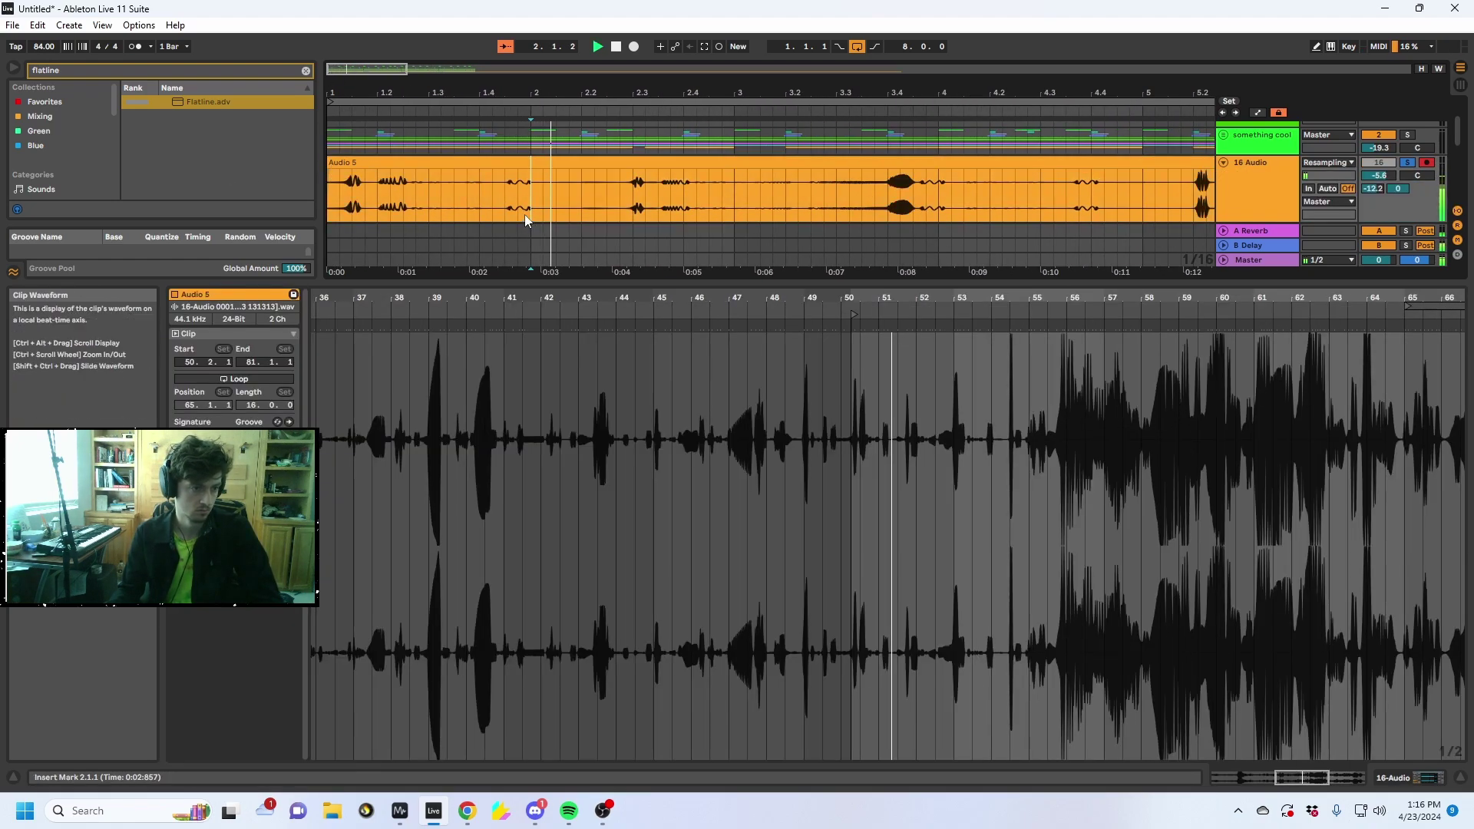
key("Right")
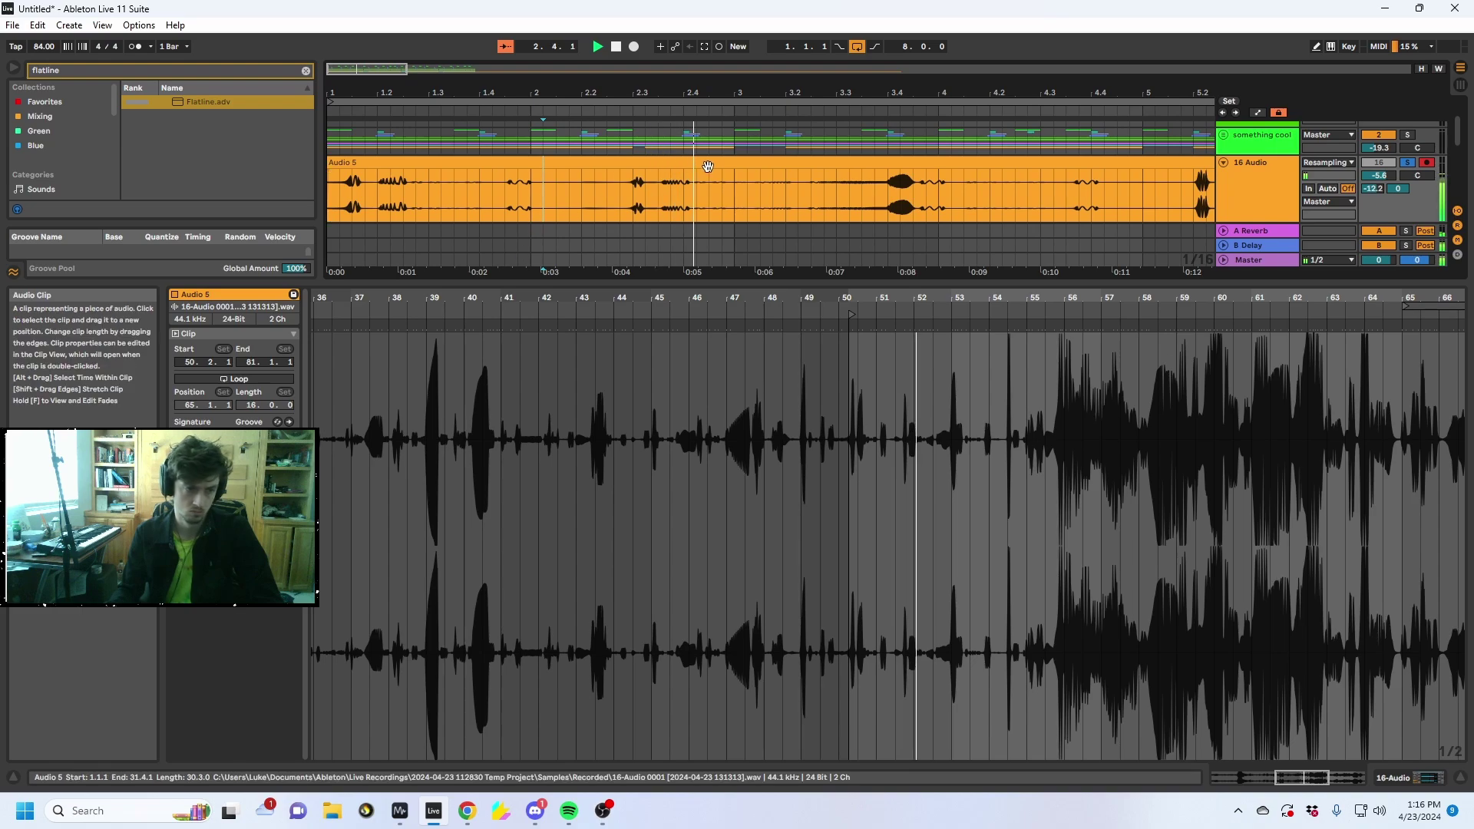
Move roughly the first two bars of the Audio 5 clip one bar later and extend their start back to bar 1
left_click_drag(739, 188, 330, 189)
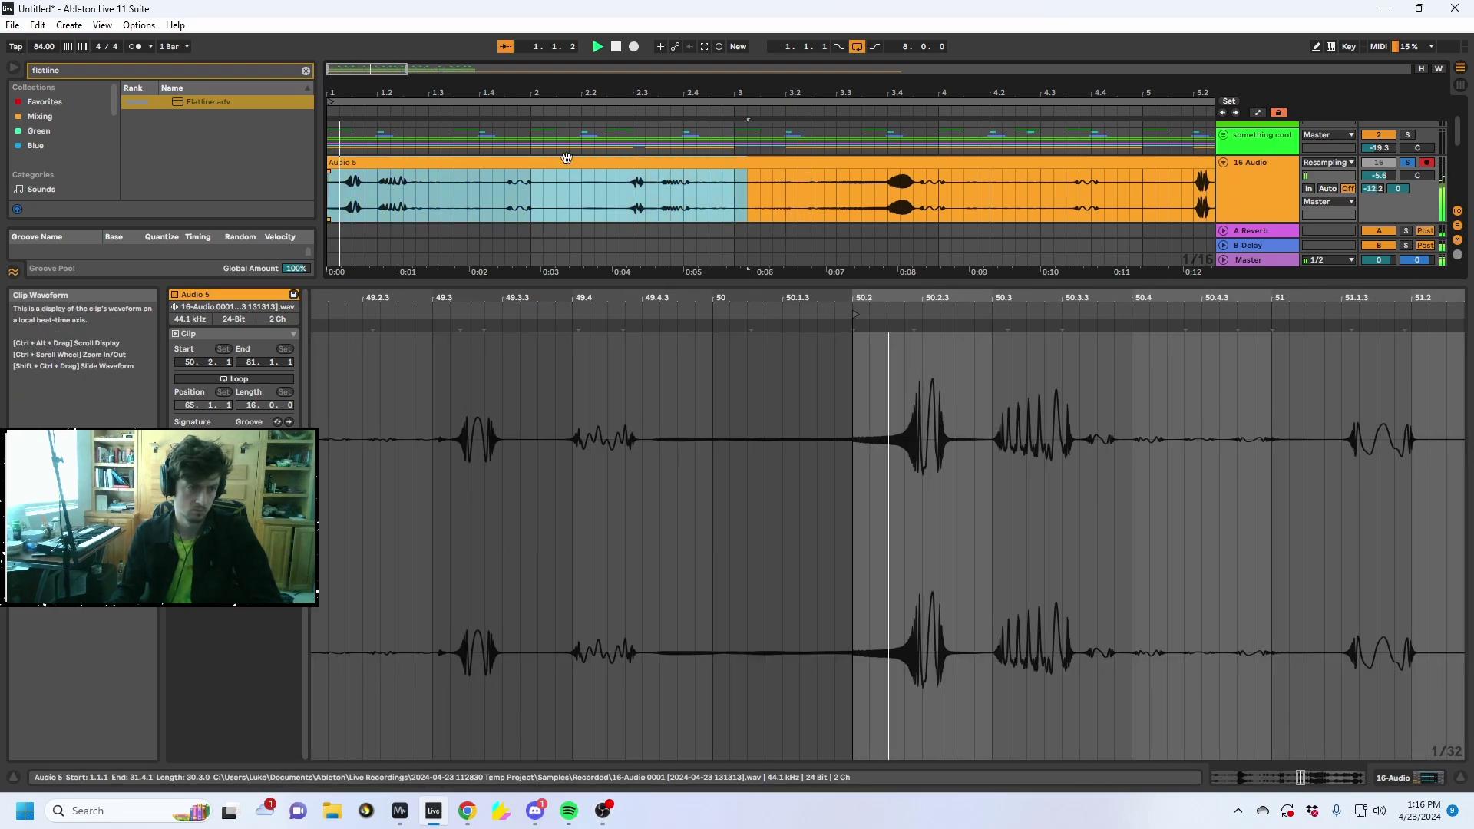
left_click_drag(567, 158, 730, 182)
left_click_drag(531, 175, 329, 176)
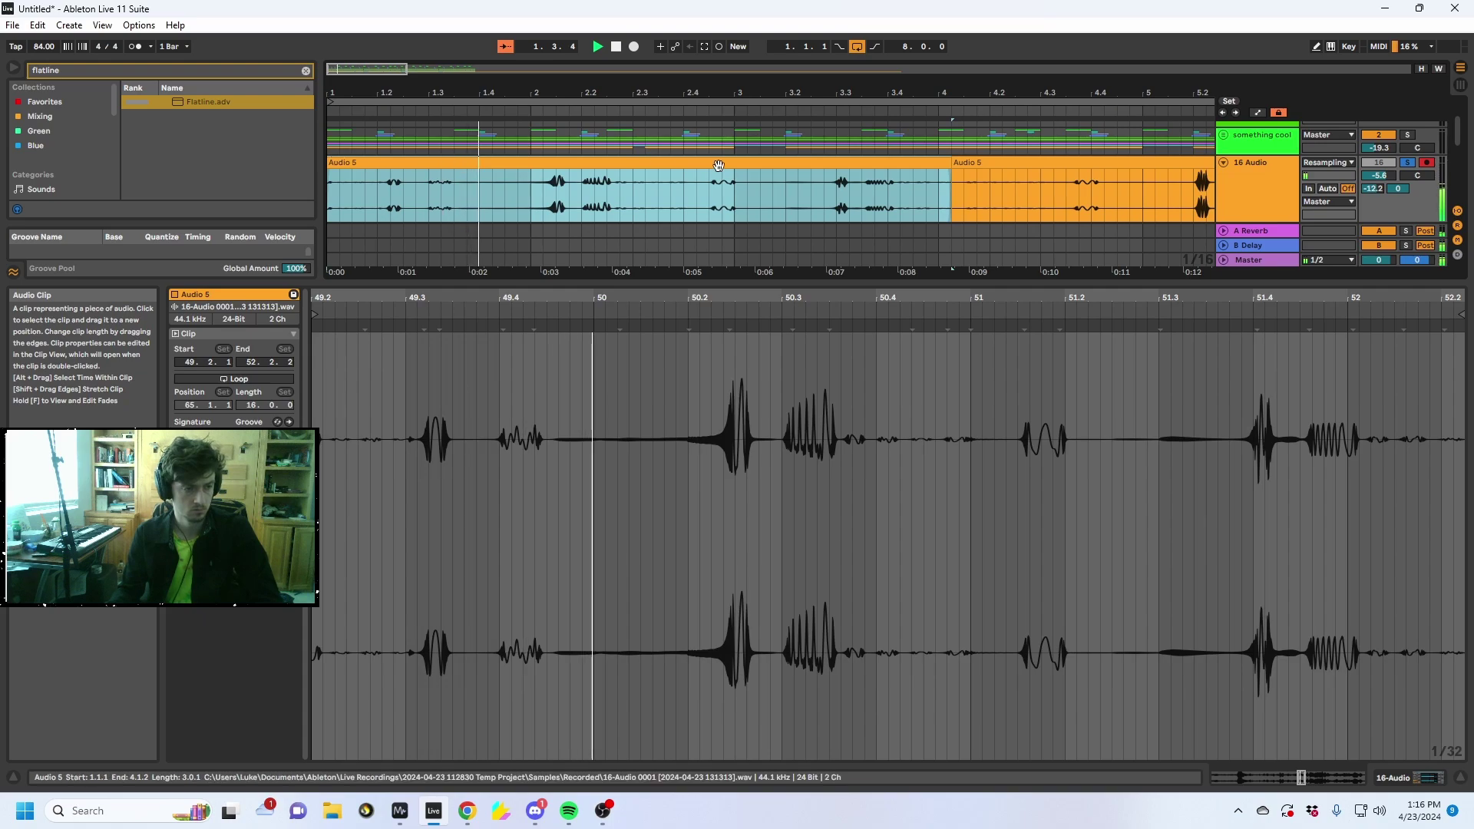
Turn the resampling track's Reverb send fully down, and set the return Delay's filter to 2.53 kHz, width 4.19, with 41% feedback
left_click(1225, 191)
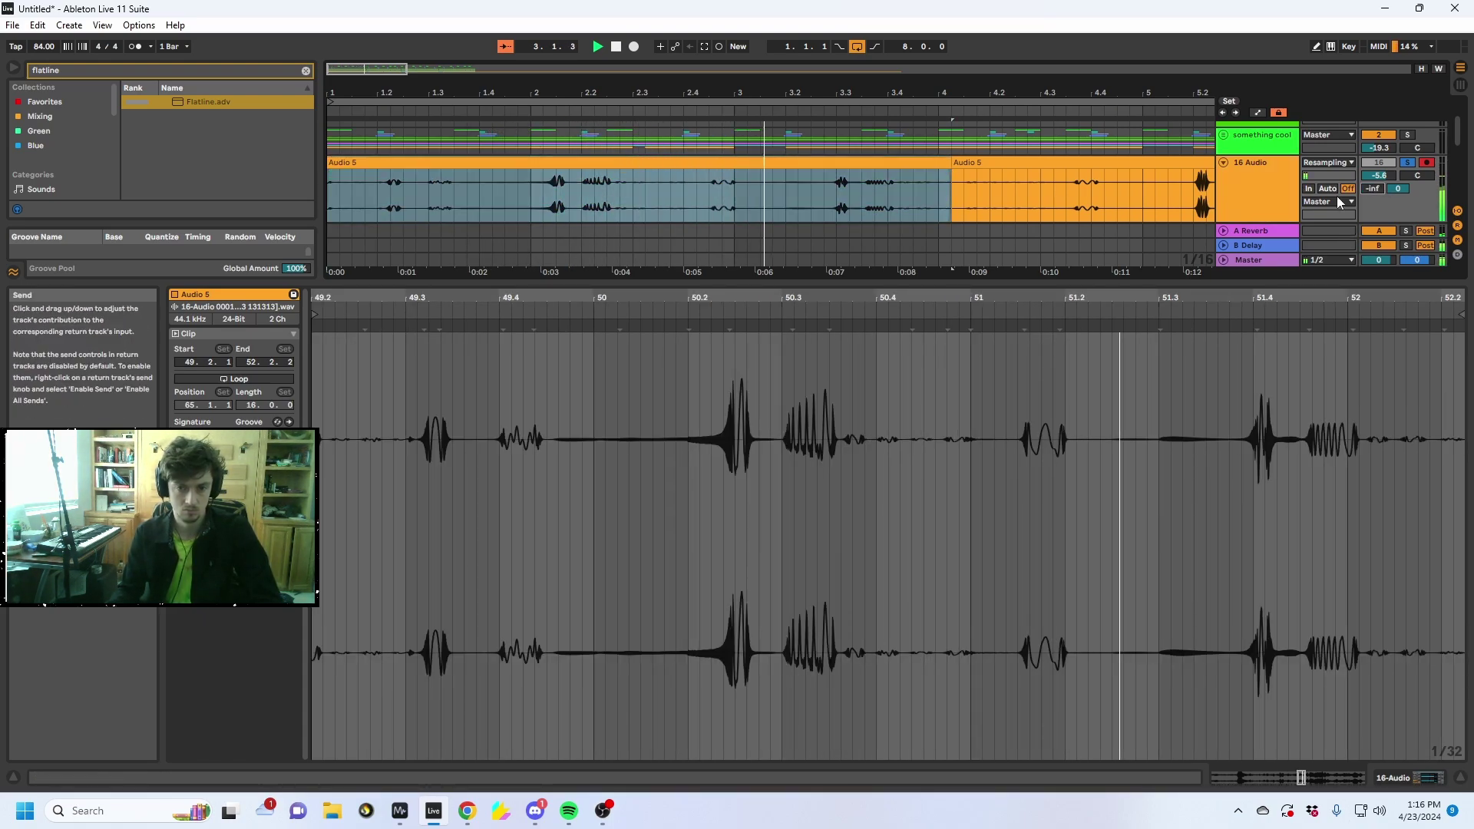
left_click(1273, 248)
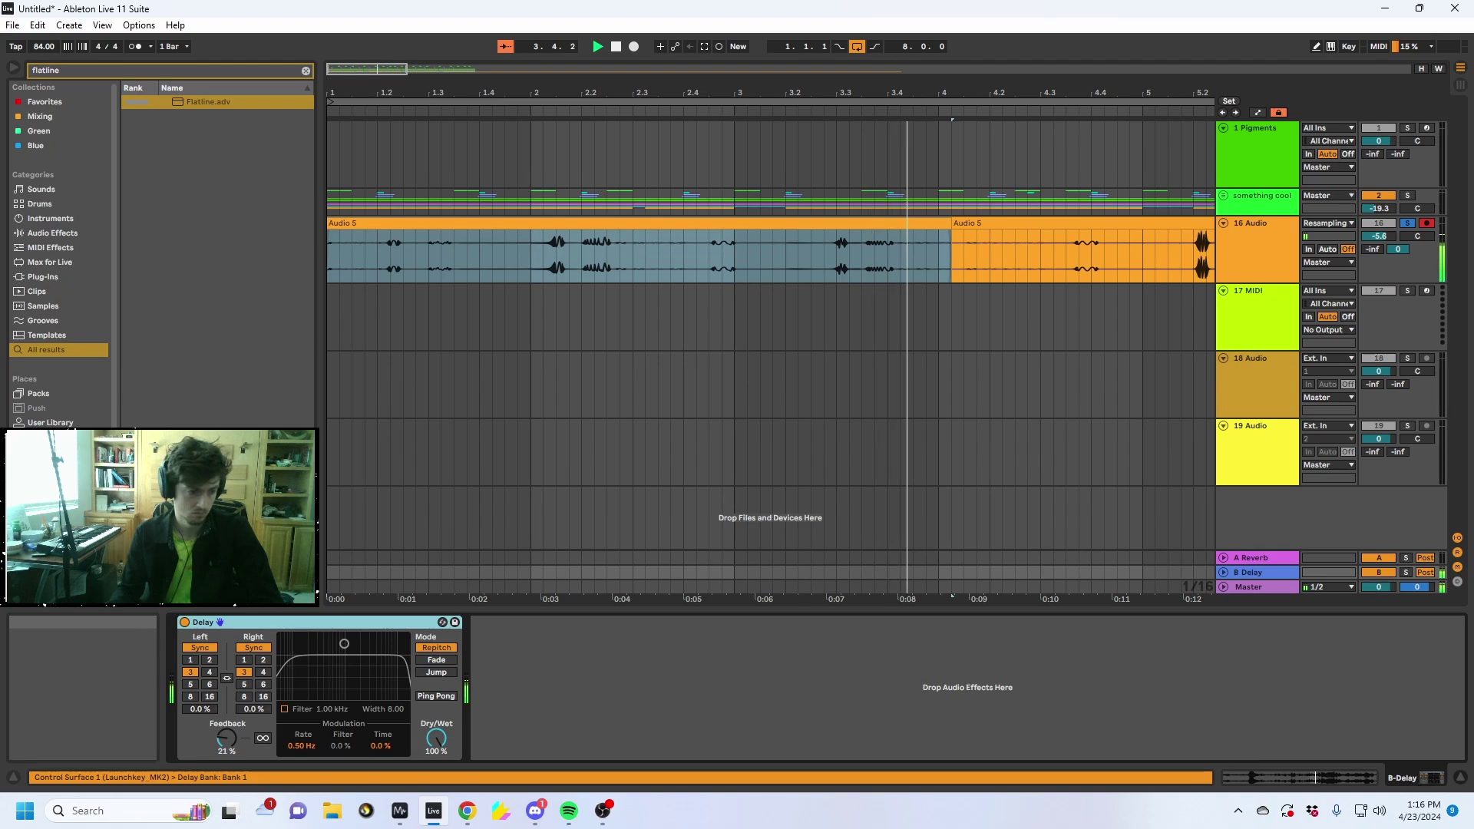
left_click_drag(311, 707, 337, 683)
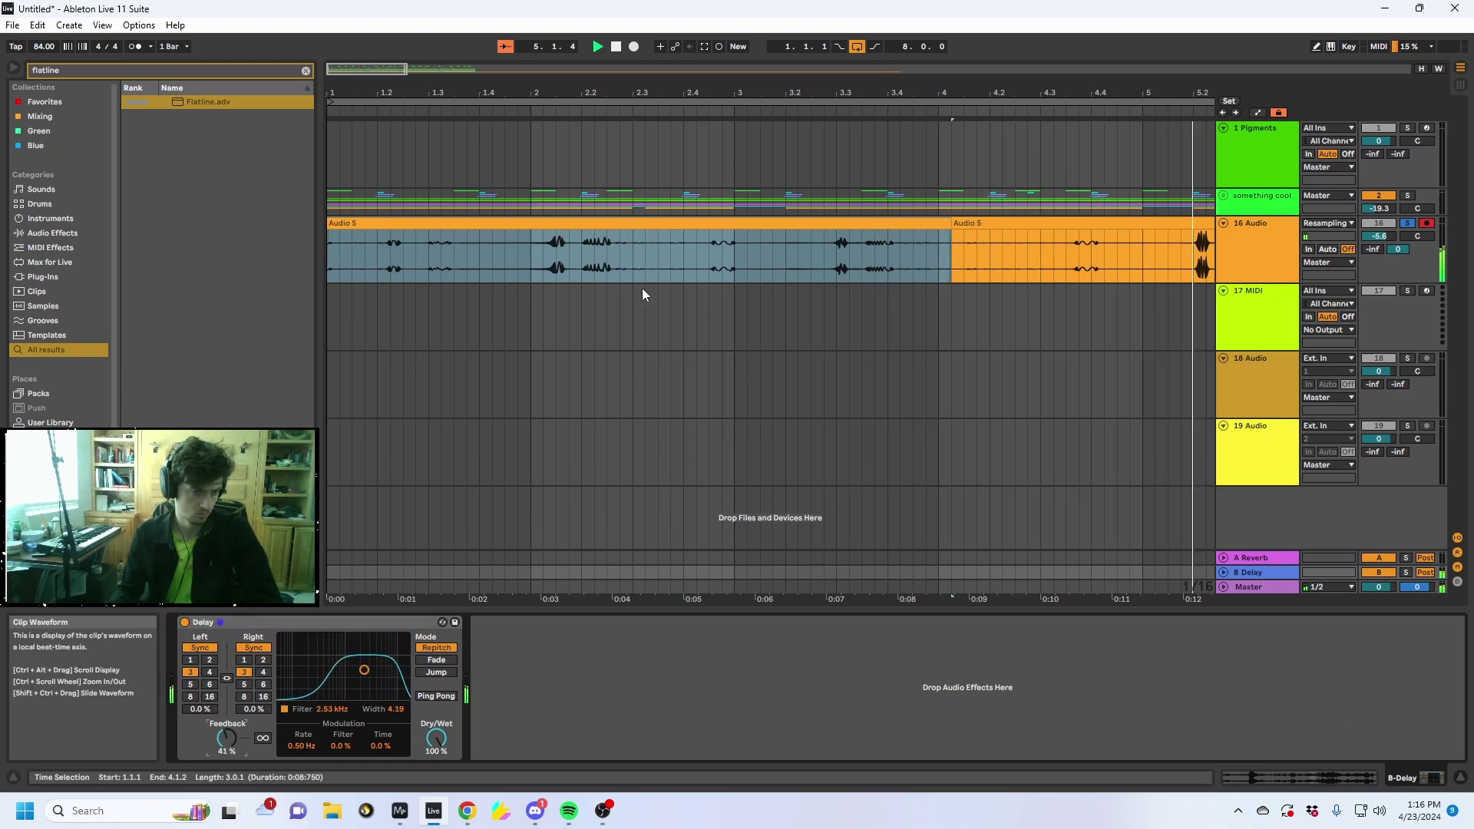
Copy a two-bar section of the second Audio 5 clip onto a new audio track below the resampling track, starting at 3.3.1
left_click(569, 221)
left_click_drag(537, 93, 510, 53)
left_click(459, 224)
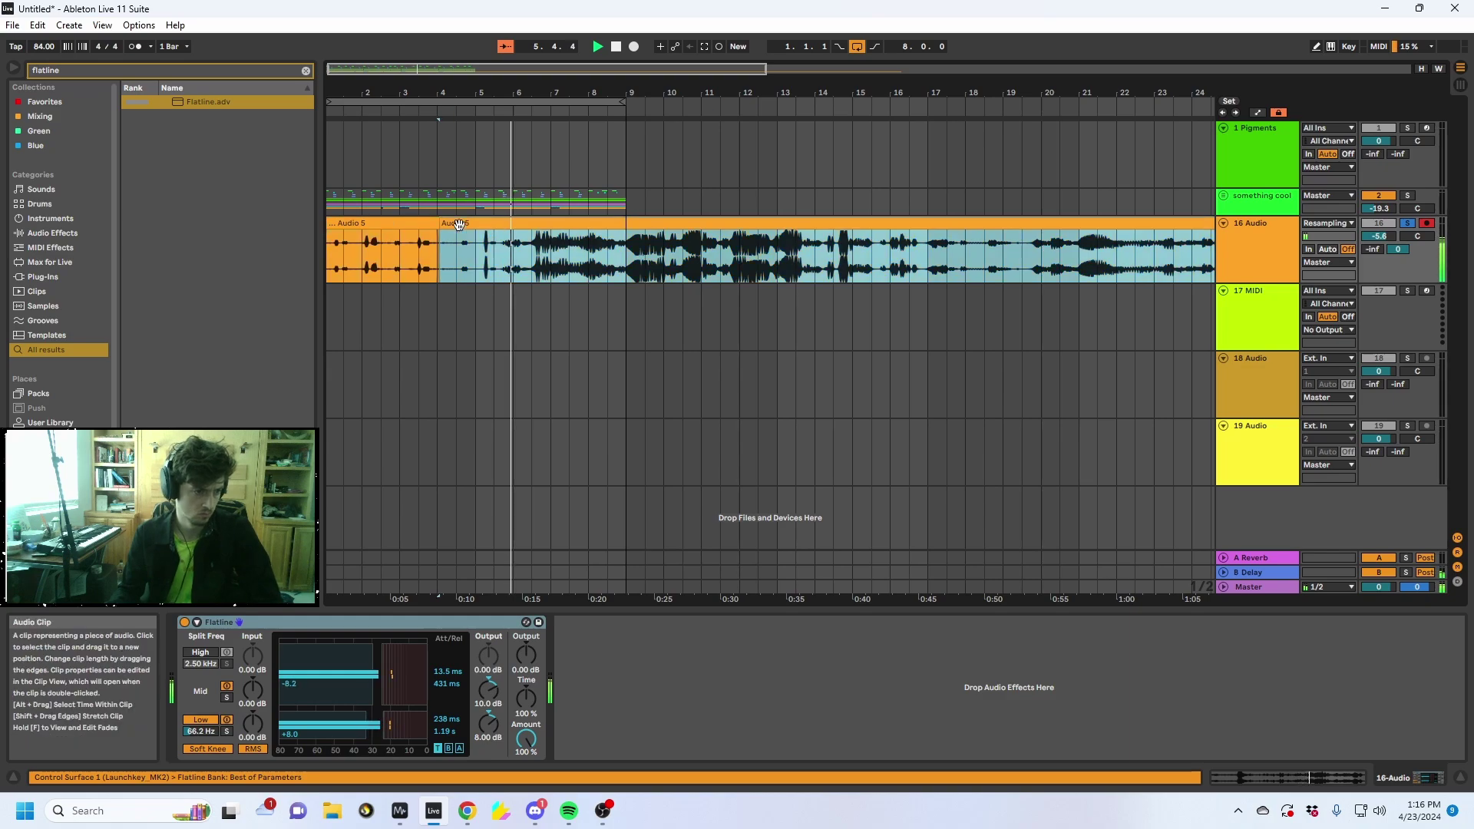
left_click(591, 241)
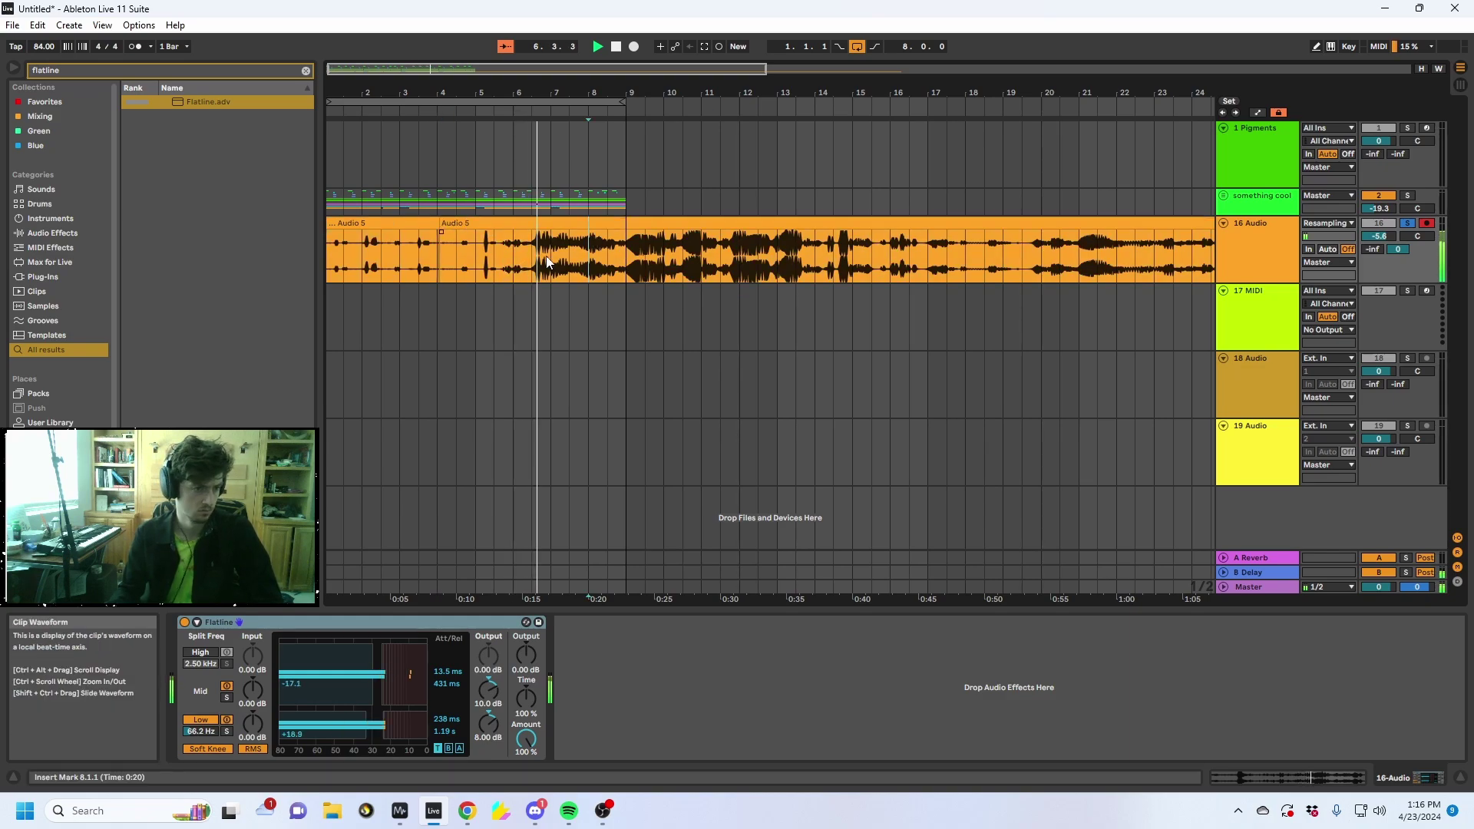
left_click(1279, 252)
key("ctrl+t")
left_click(421, 319)
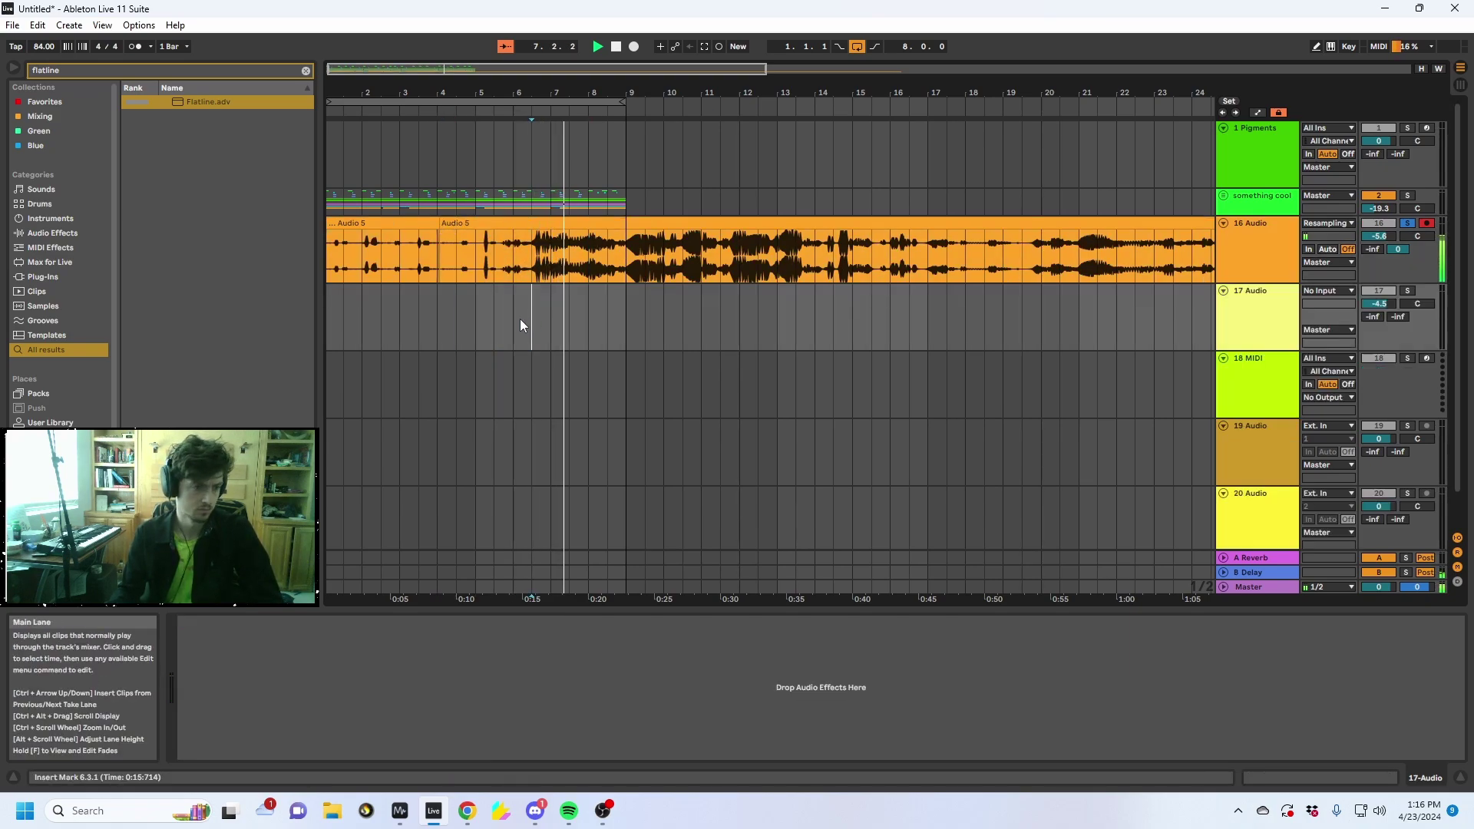
key("ctrl+v")
Stop playback, solo the new 17 Audio track and extend the pasted clip's end to bar 10
key("space")
left_click(1408, 291)
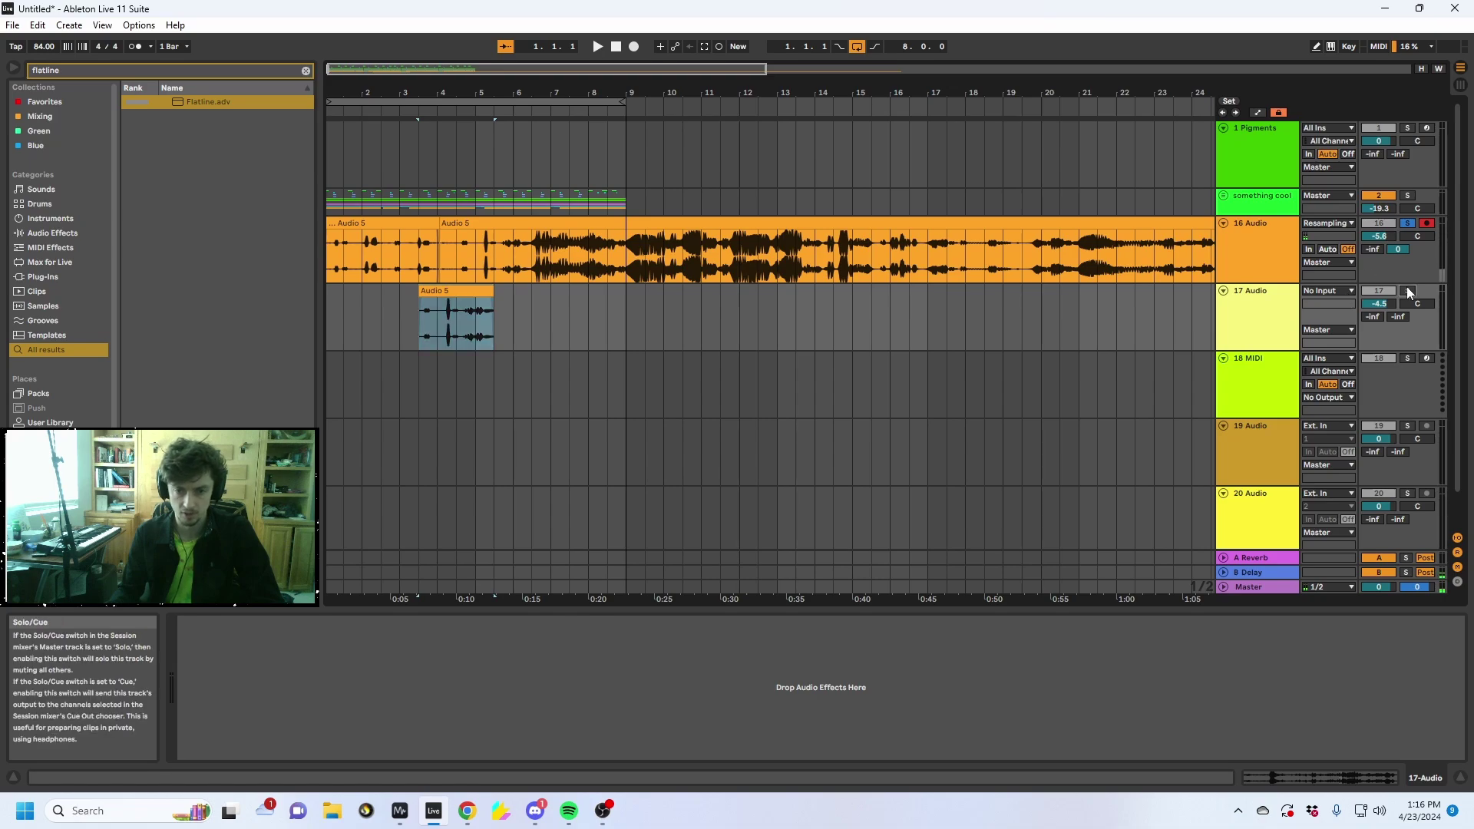
double_click(469, 312)
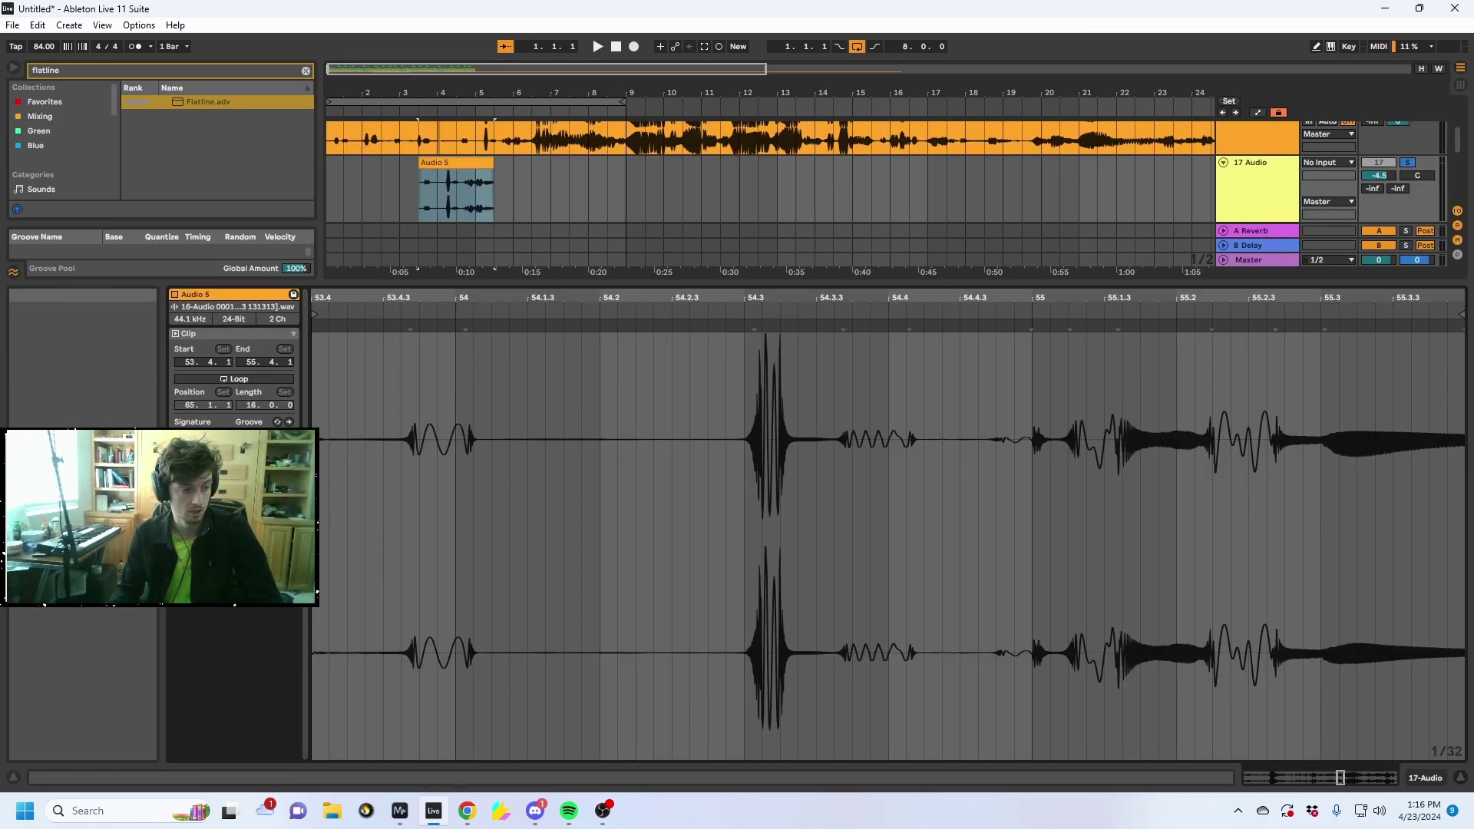
left_click(483, 201)
left_click_drag(493, 163, 663, 163)
left_click(588, 192)
left_click(514, 196)
key("Left")
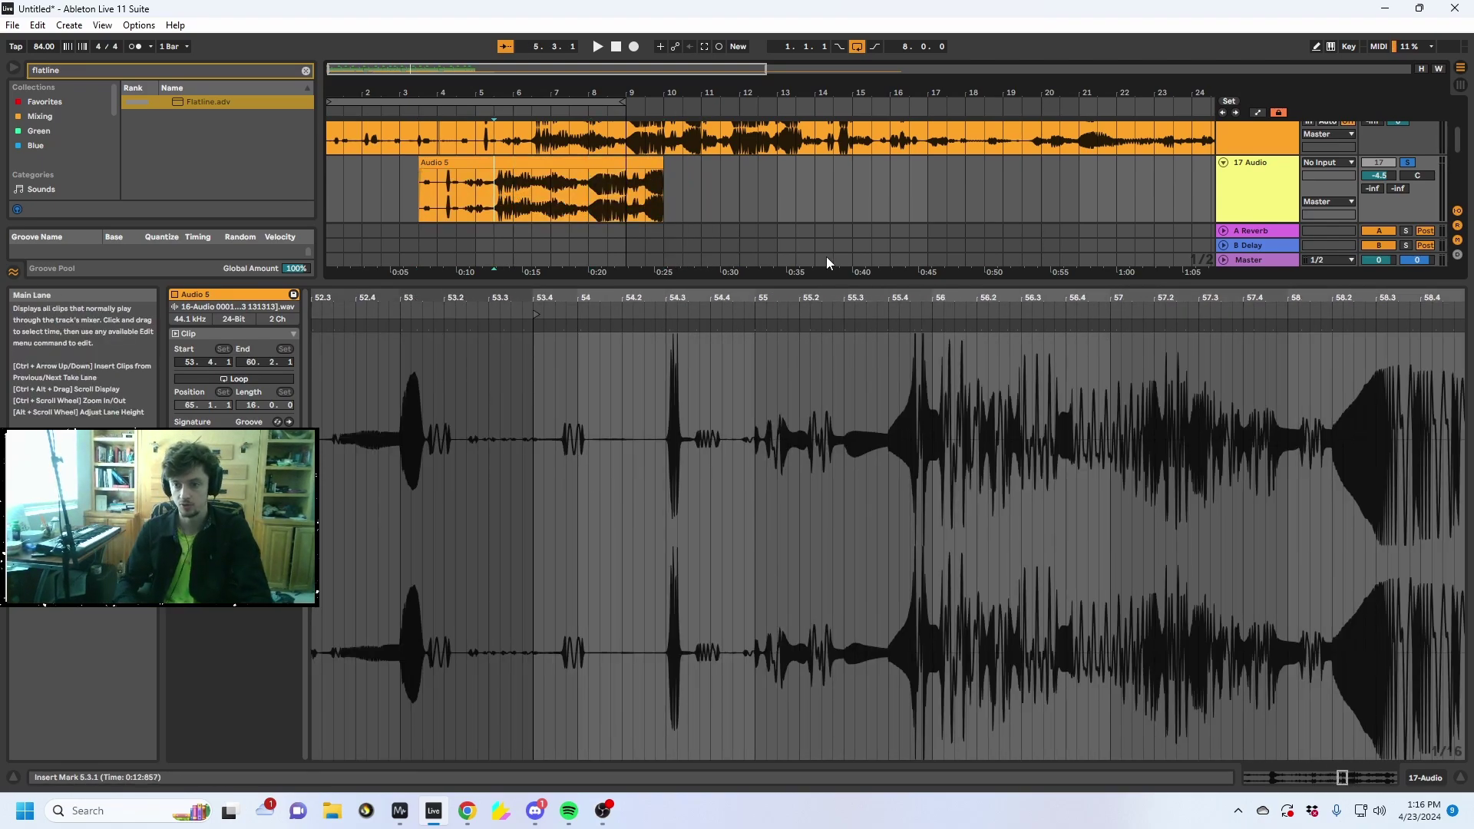
Play the clip on track 17 and extend its start back to bar 1
key("space")
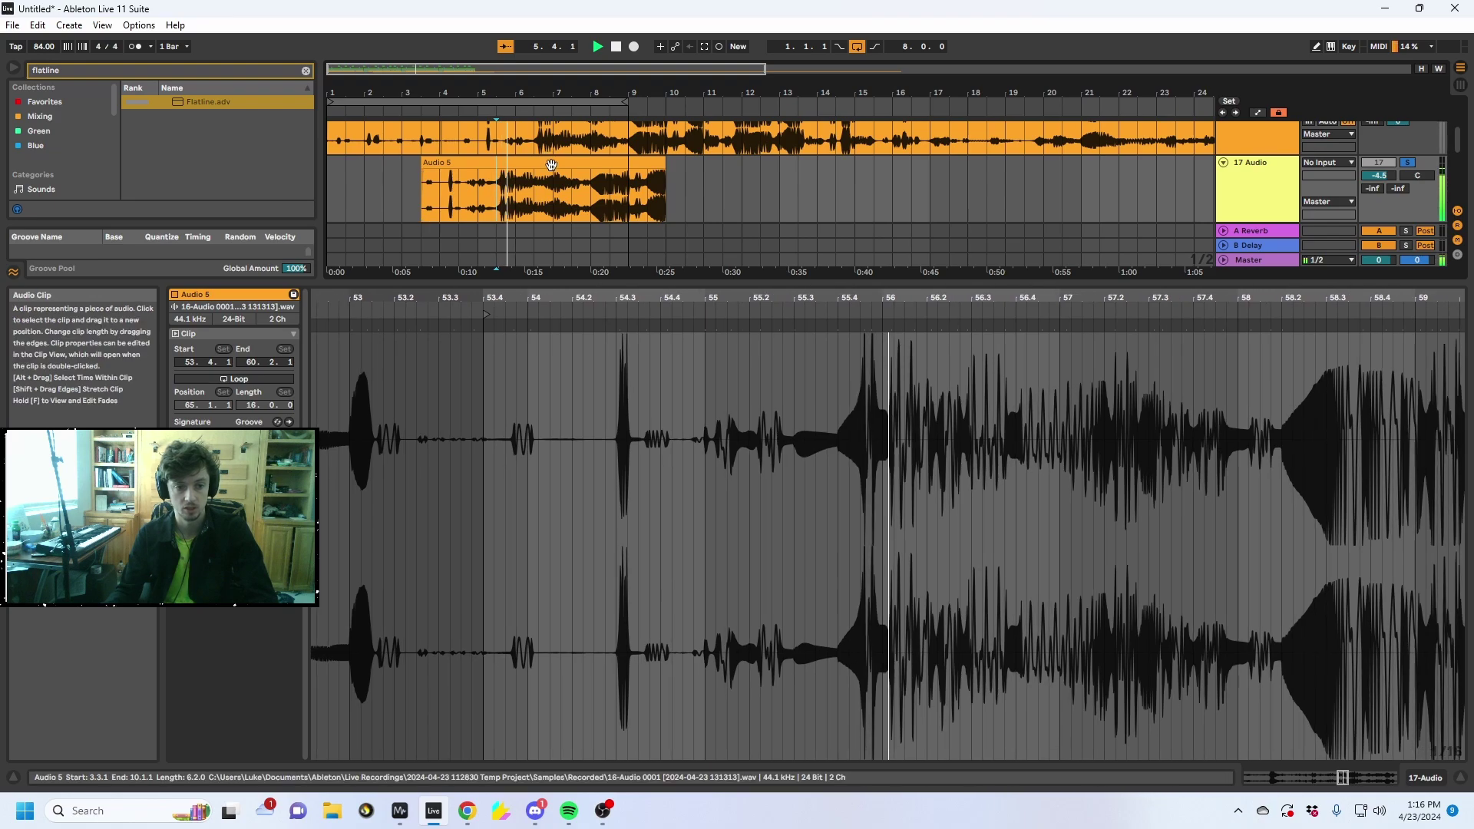
left_click(422, 173)
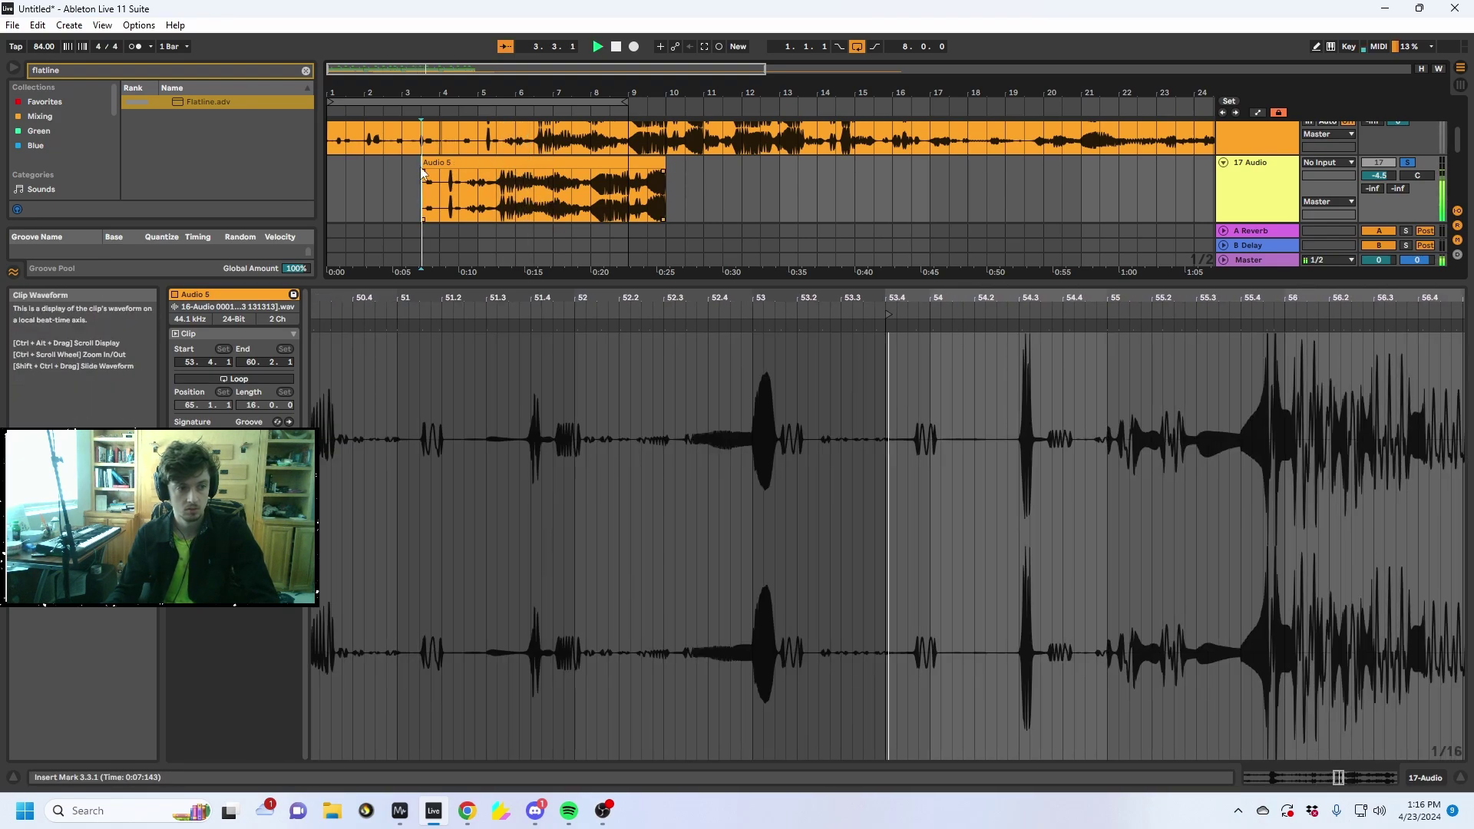
left_click_drag(422, 173, 330, 204)
left_click(337, 208)
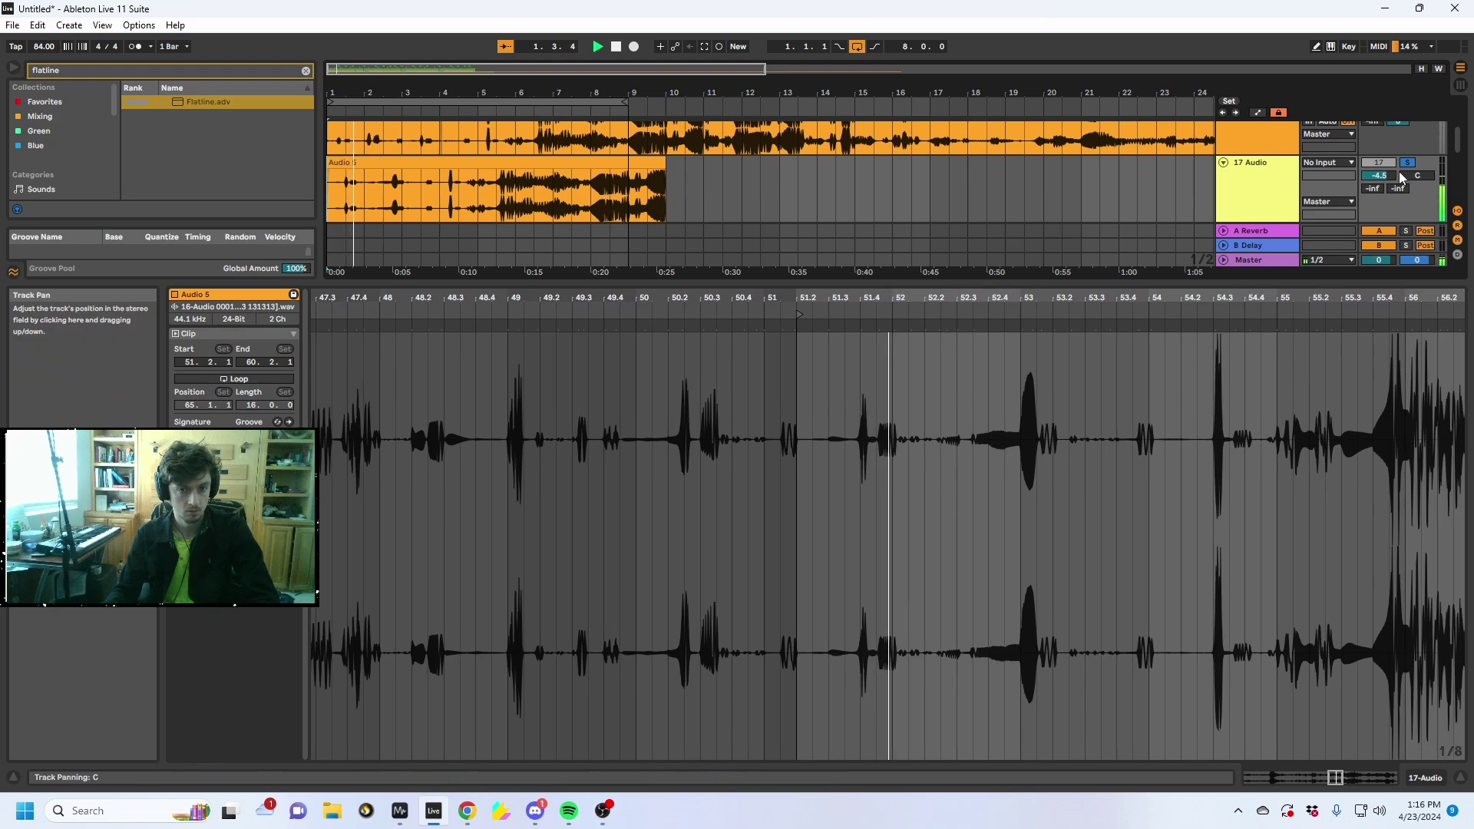
Load the Flatline preset onto the 17 Audio track and select its clip
left_click(1427, 779)
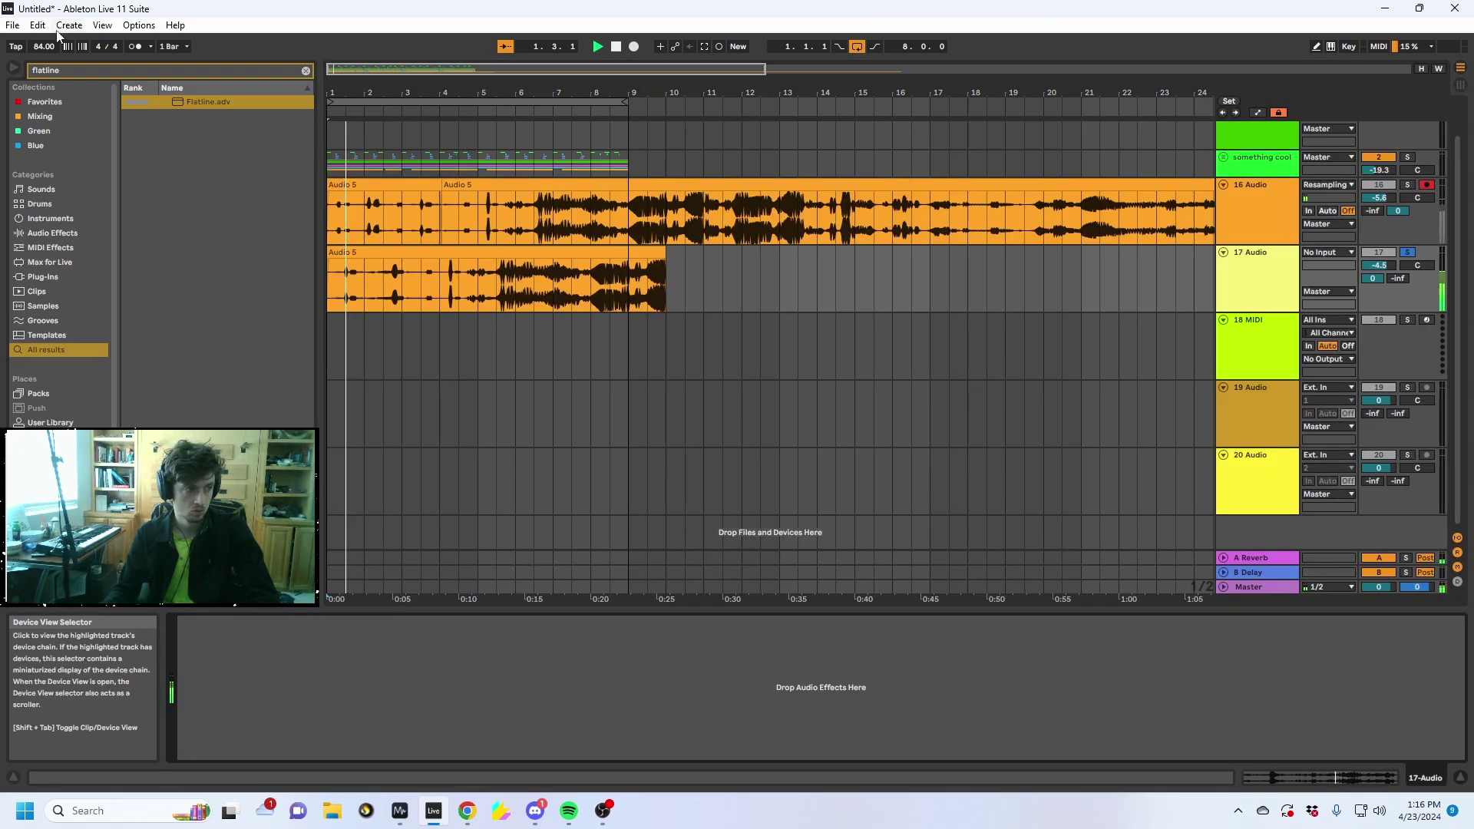
double_click(187, 103)
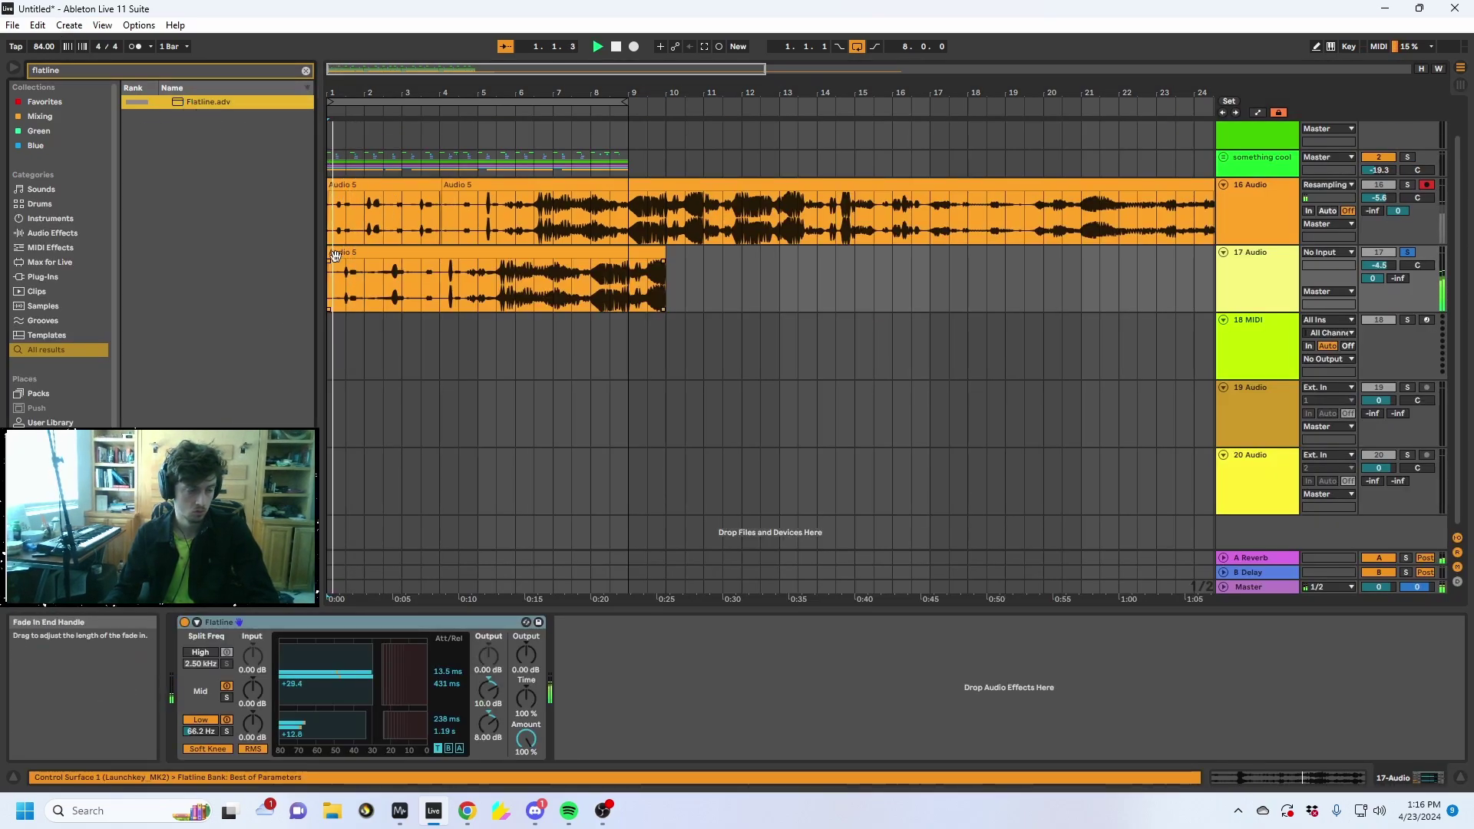
left_click(372, 269)
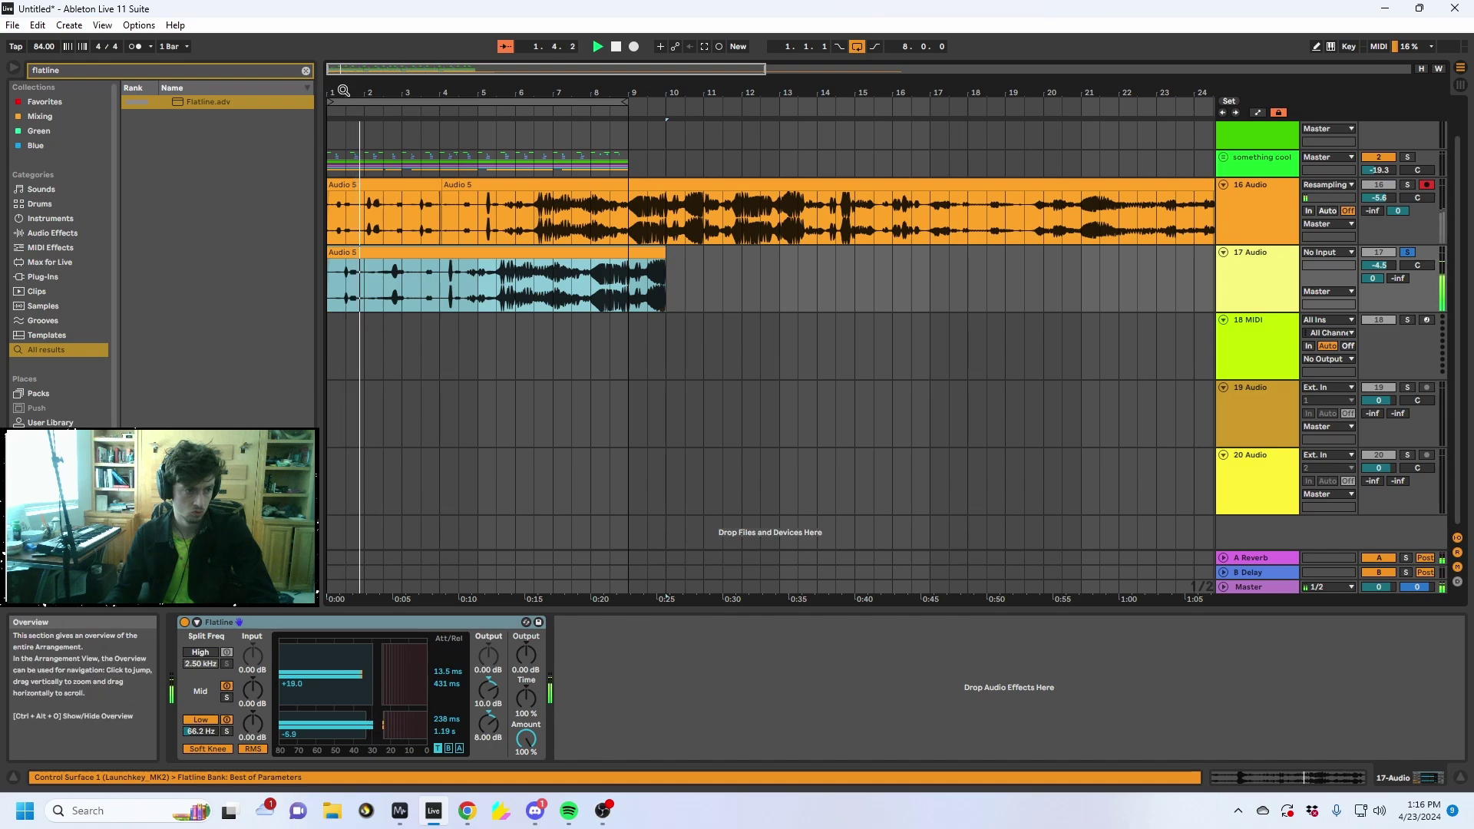
Move the three-beat section ending at bar 3 on track 17 earlier to 1.3.1 and restart playback
left_click_drag(344, 90, 347, 254)
left_click(473, 298)
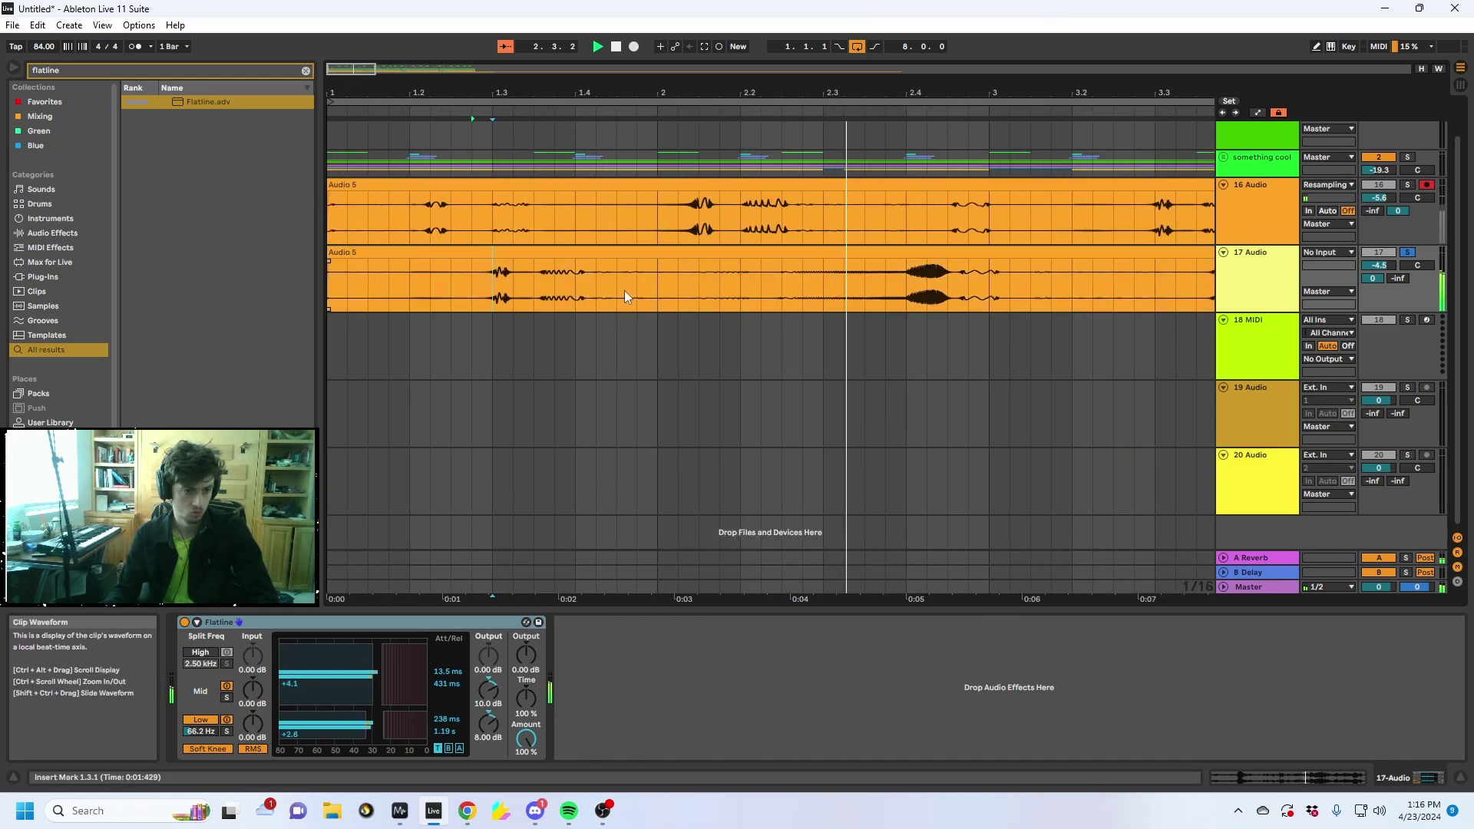
left_click_drag(999, 299, 462, 267)
left_click(462, 253)
key("space")
key("space")
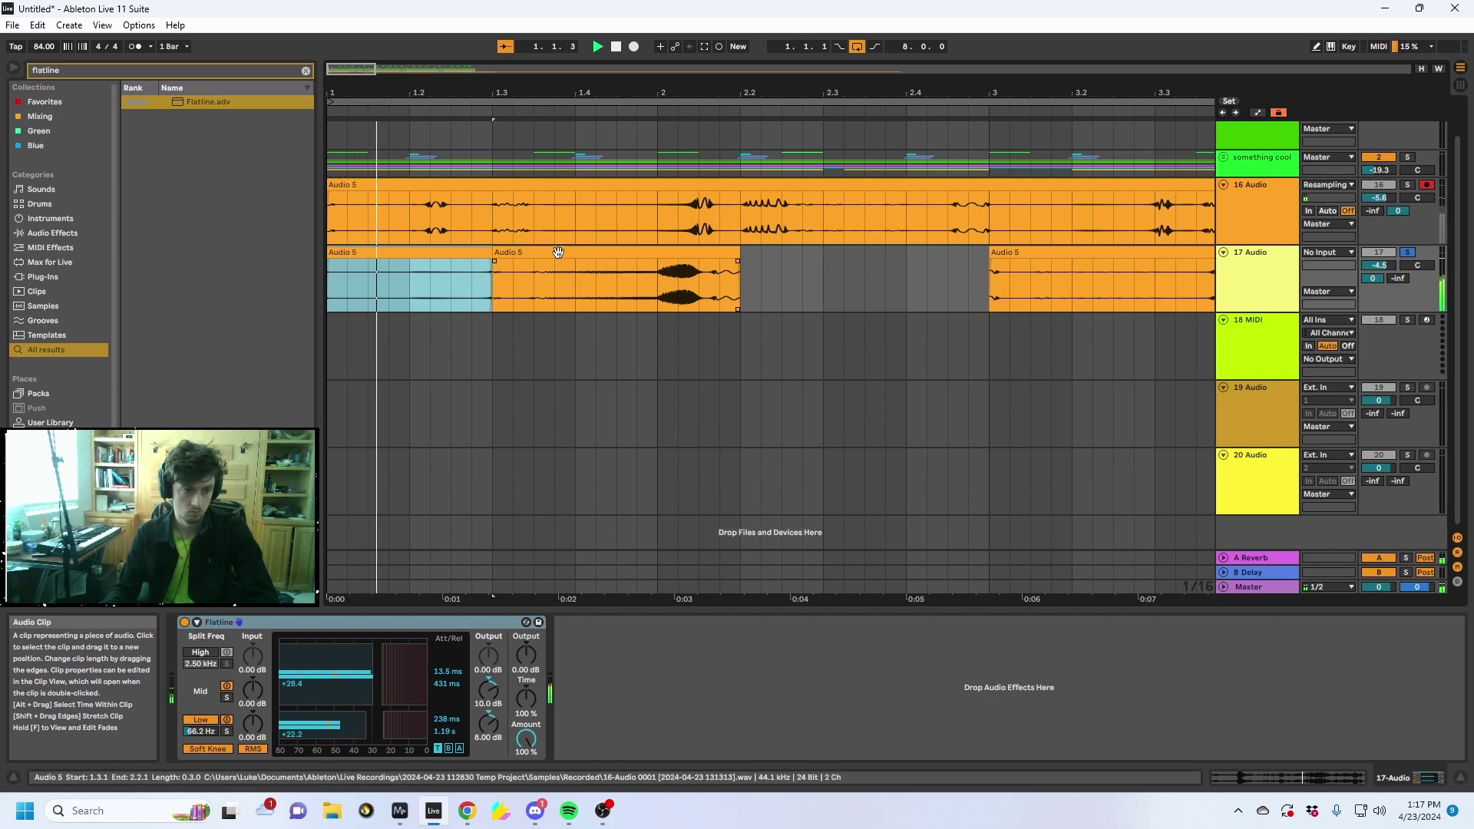
Nudge the moved section on track 17 earlier, crossfade it with the opening clip and play the result
left_click_drag(567, 254, 420, 261)
left_click(411, 253)
key("space")
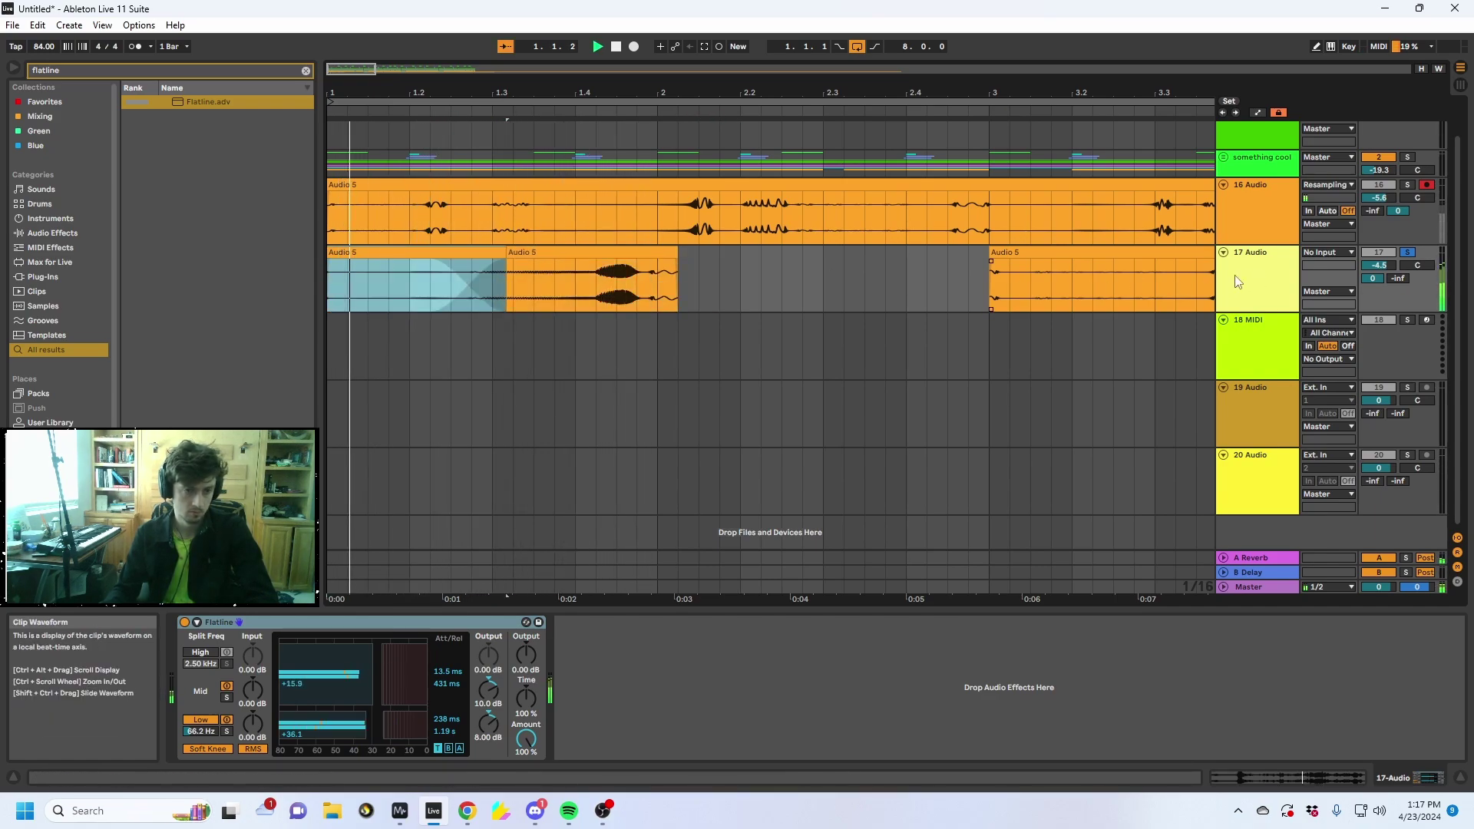
Unsolo track 17 and play it together with the other tracks
key("space")
left_click(1406, 251)
key("space")
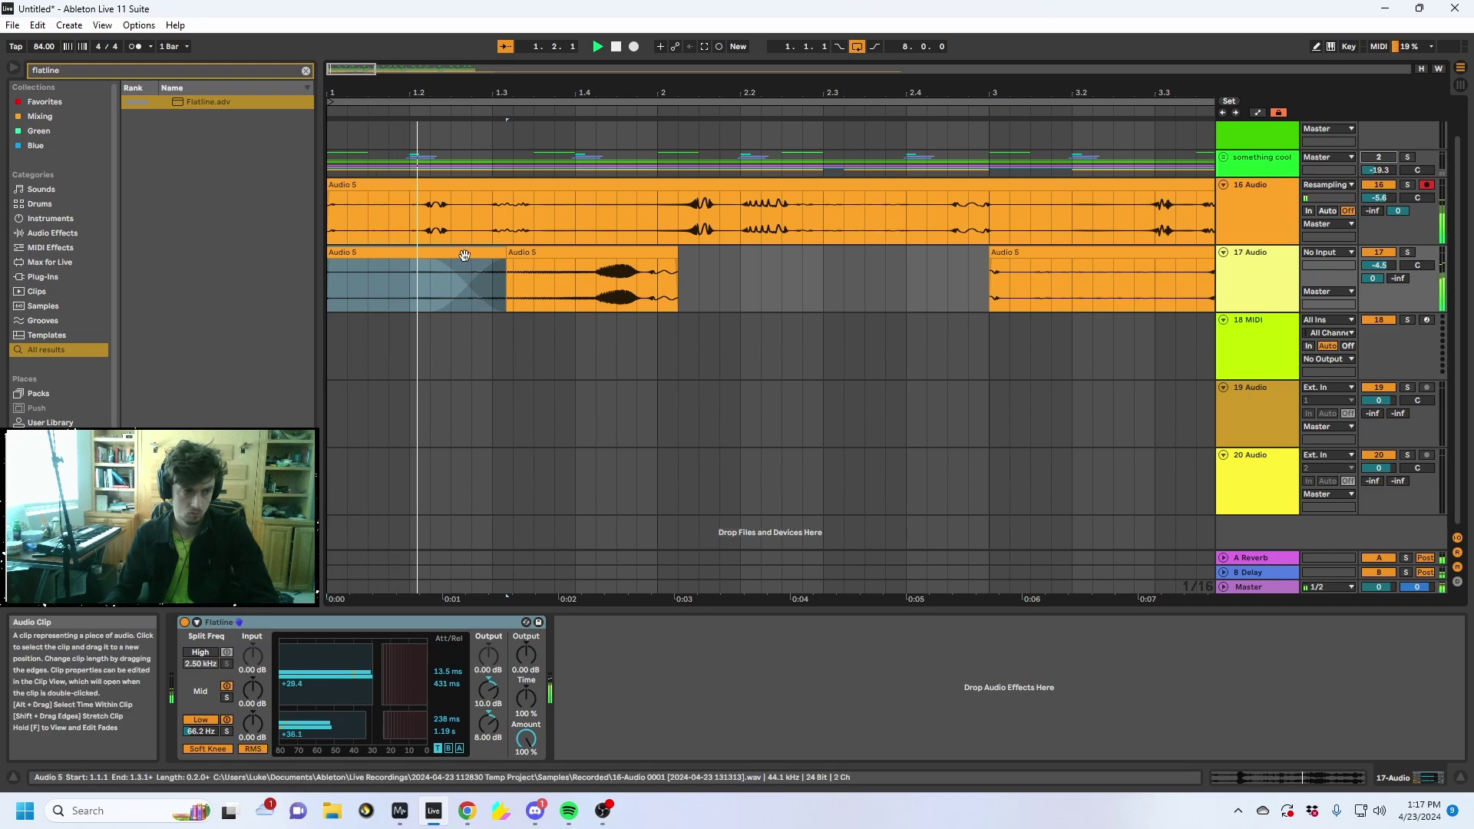
Duplicate the first bar of crossfaded clips on track 17 repeatedly until the phrase fills bars 1 through 5
left_click(649, 277, "shift")
key("ctrl+d")
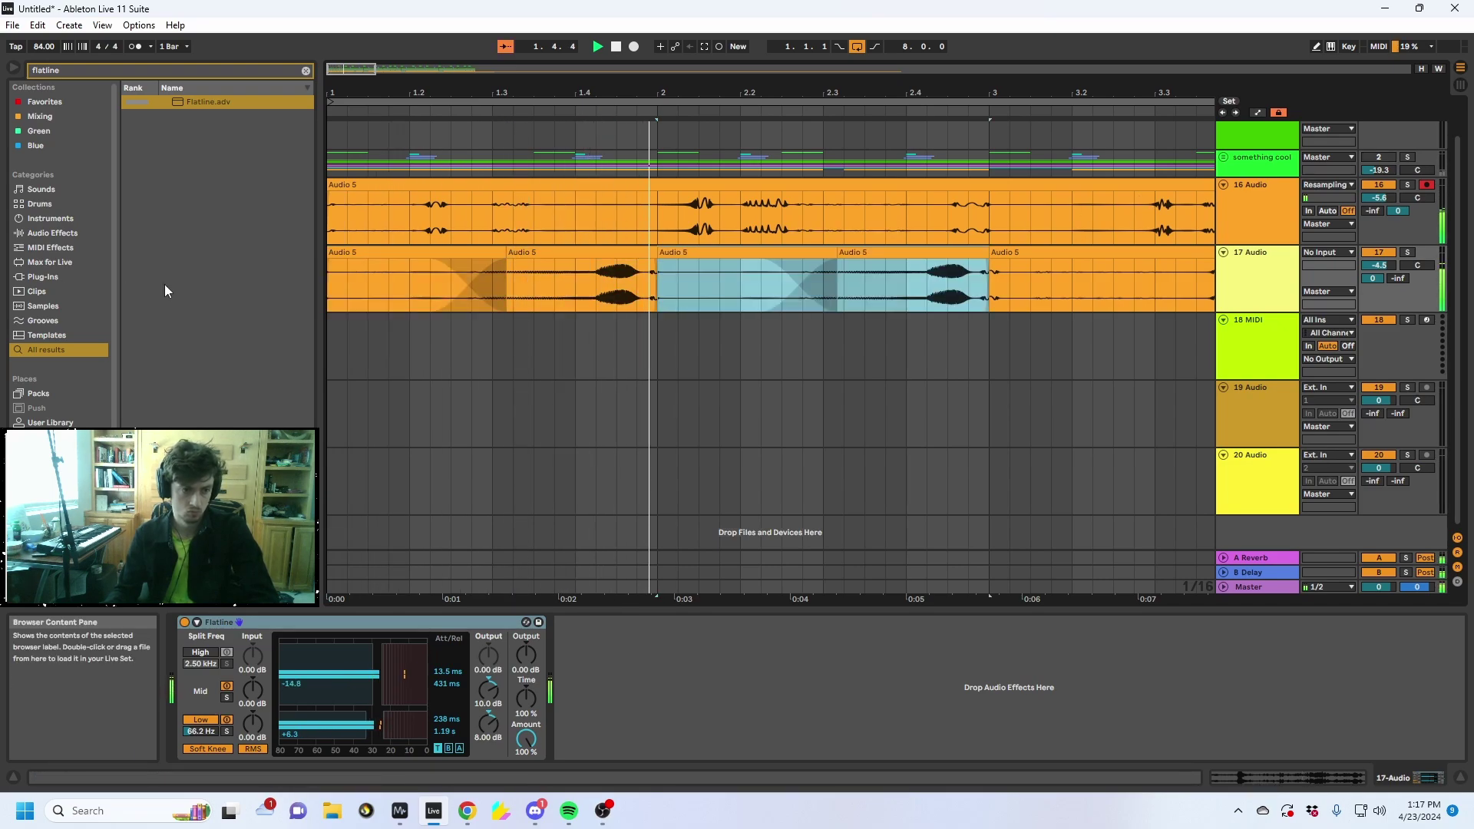
left_click_drag(687, 93, 687, 58)
key("ctrl+d")
key("ctrl+d")
key("ctrl+d")
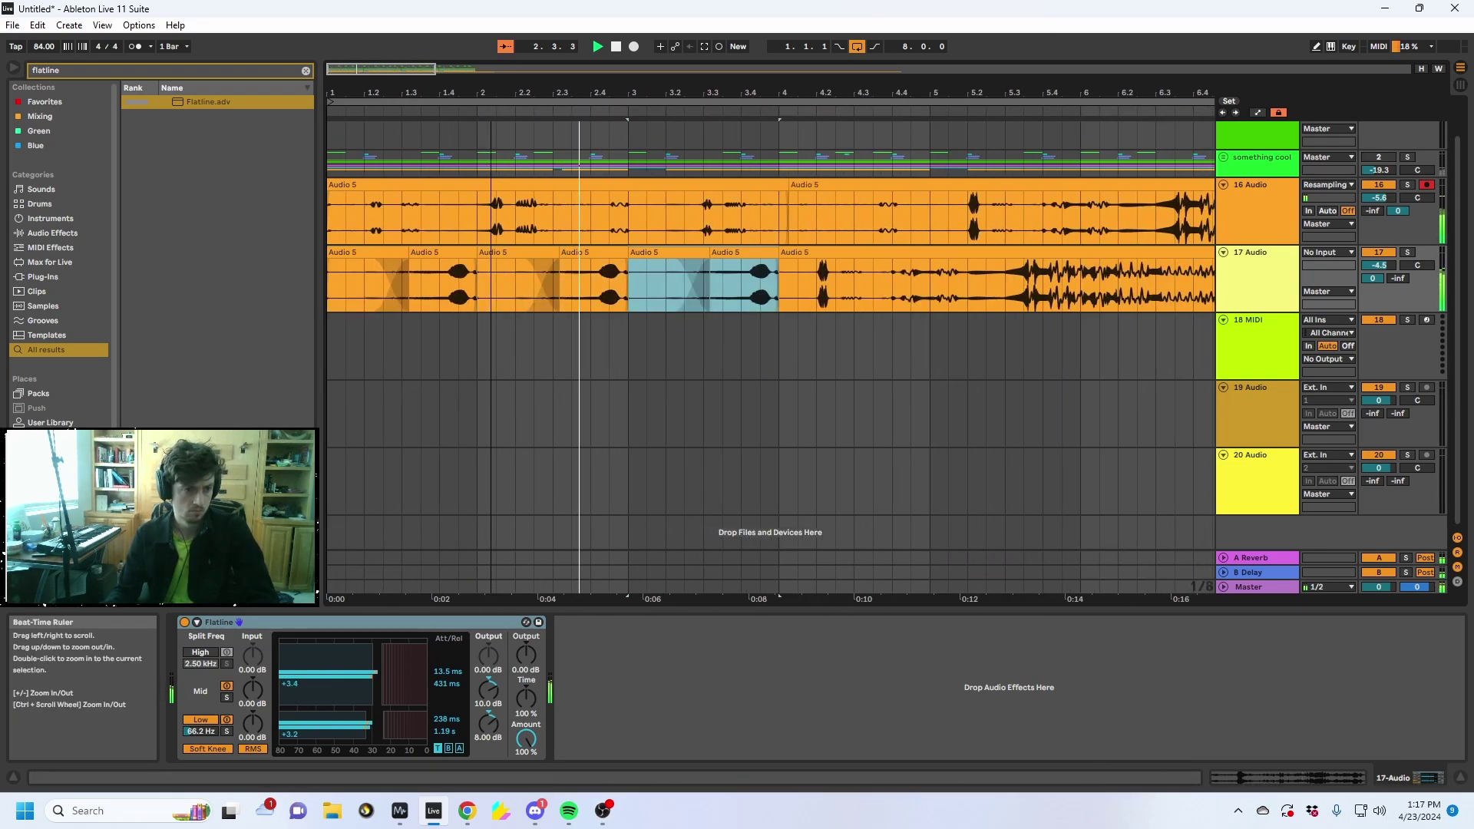
key("minus")
key("minus")
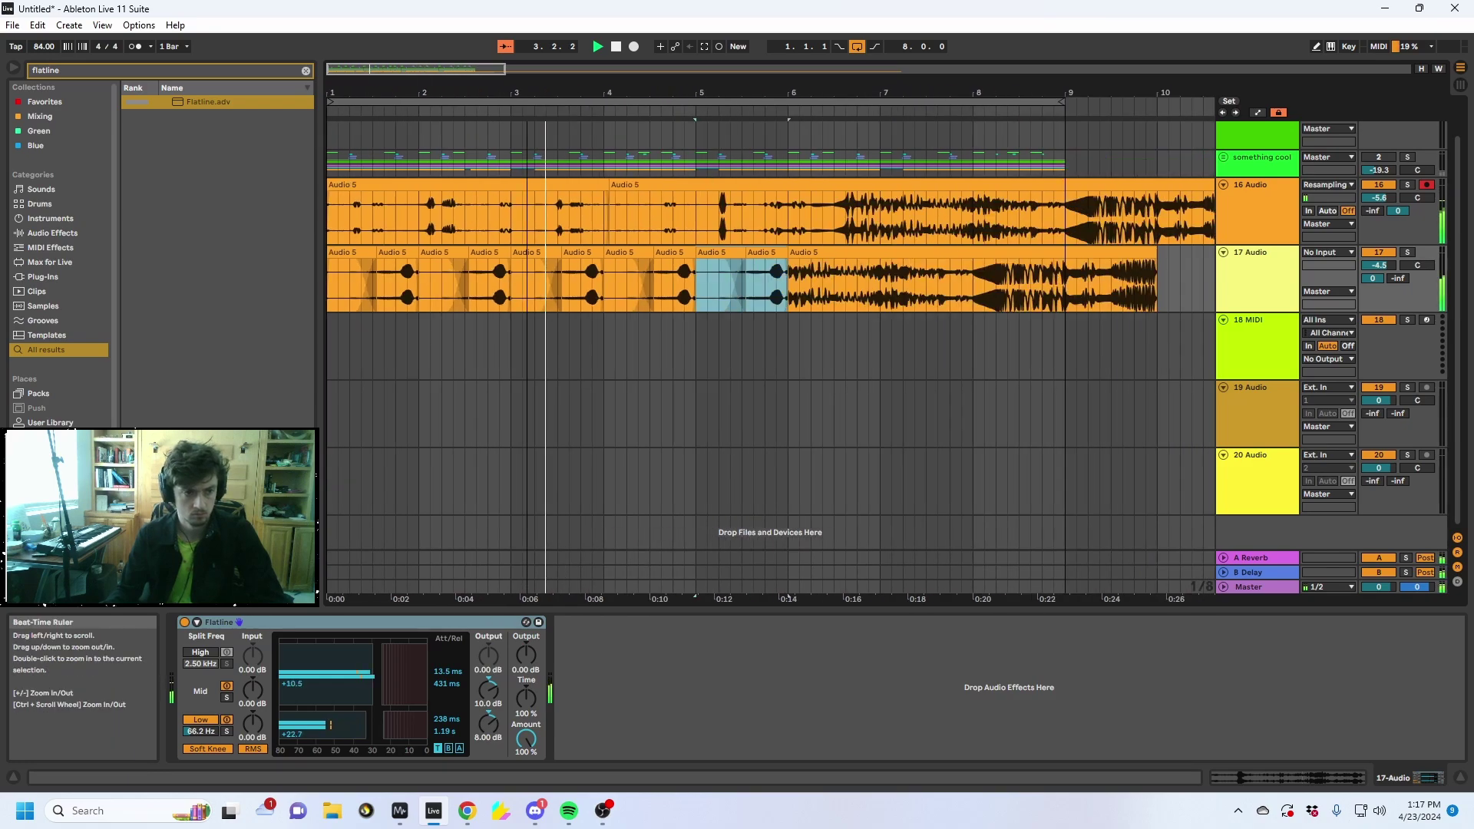
Add an Auto Filter to track 17 with a 309 Hz cutoff, 50% resonance and a 1/16 LFO at 26.9, and lower track 16 to -9.0 dB
left_click(684, 260)
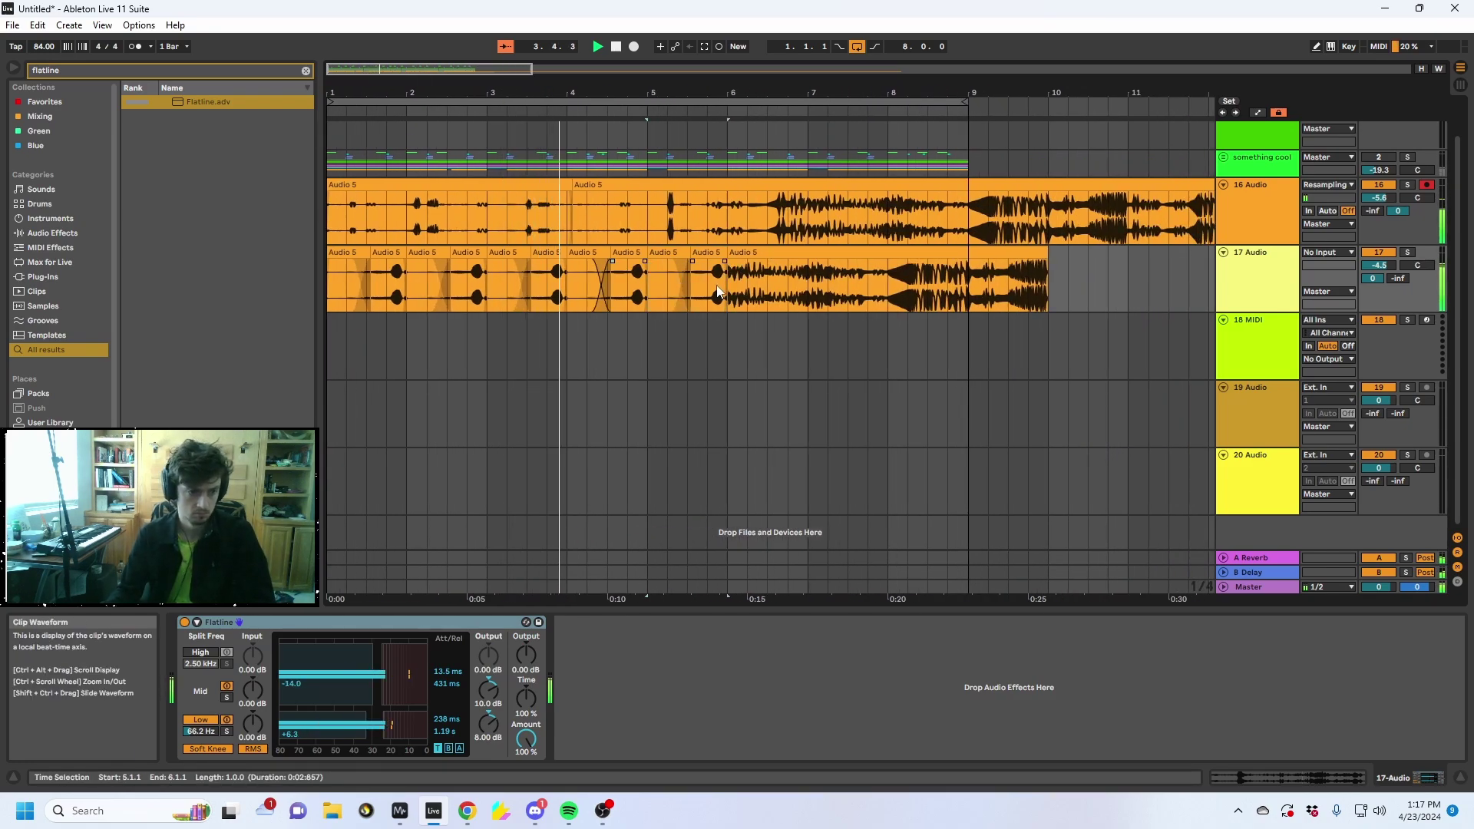
left_click_drag(717, 286, 36, 267)
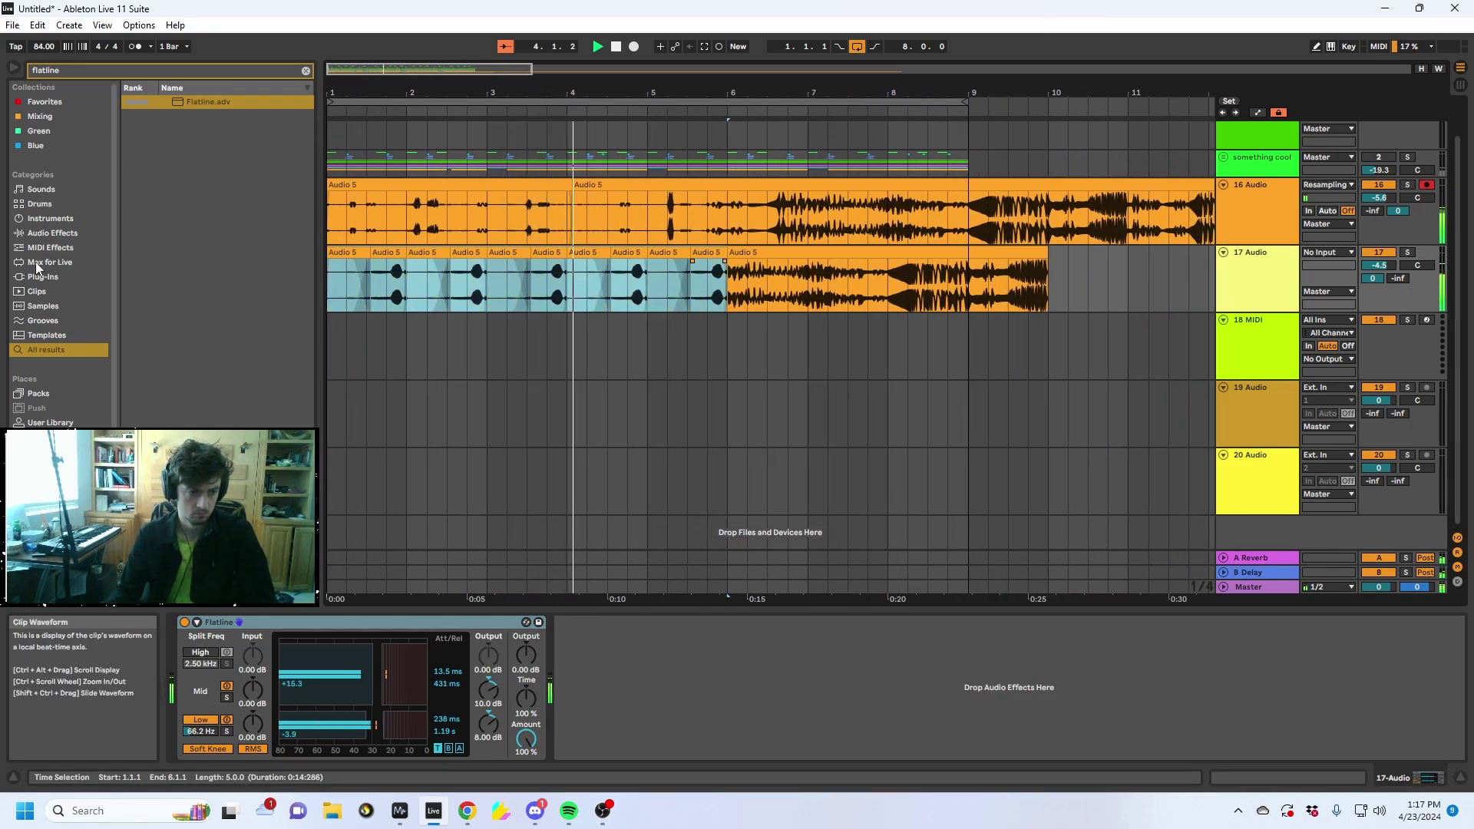
left_click(1257, 269)
key("ctrl+f")
type("auto filt")
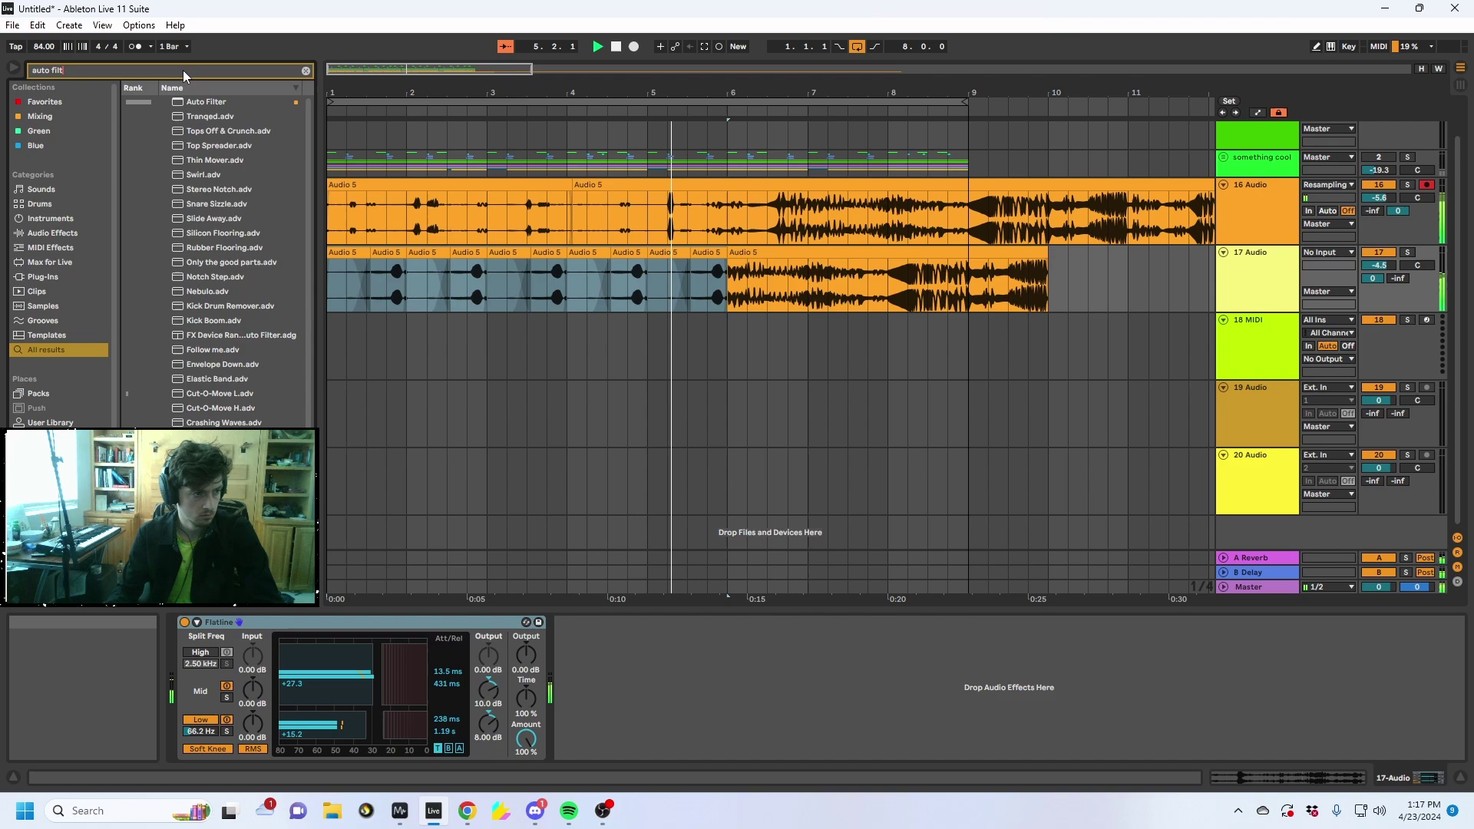
double_click(206, 101)
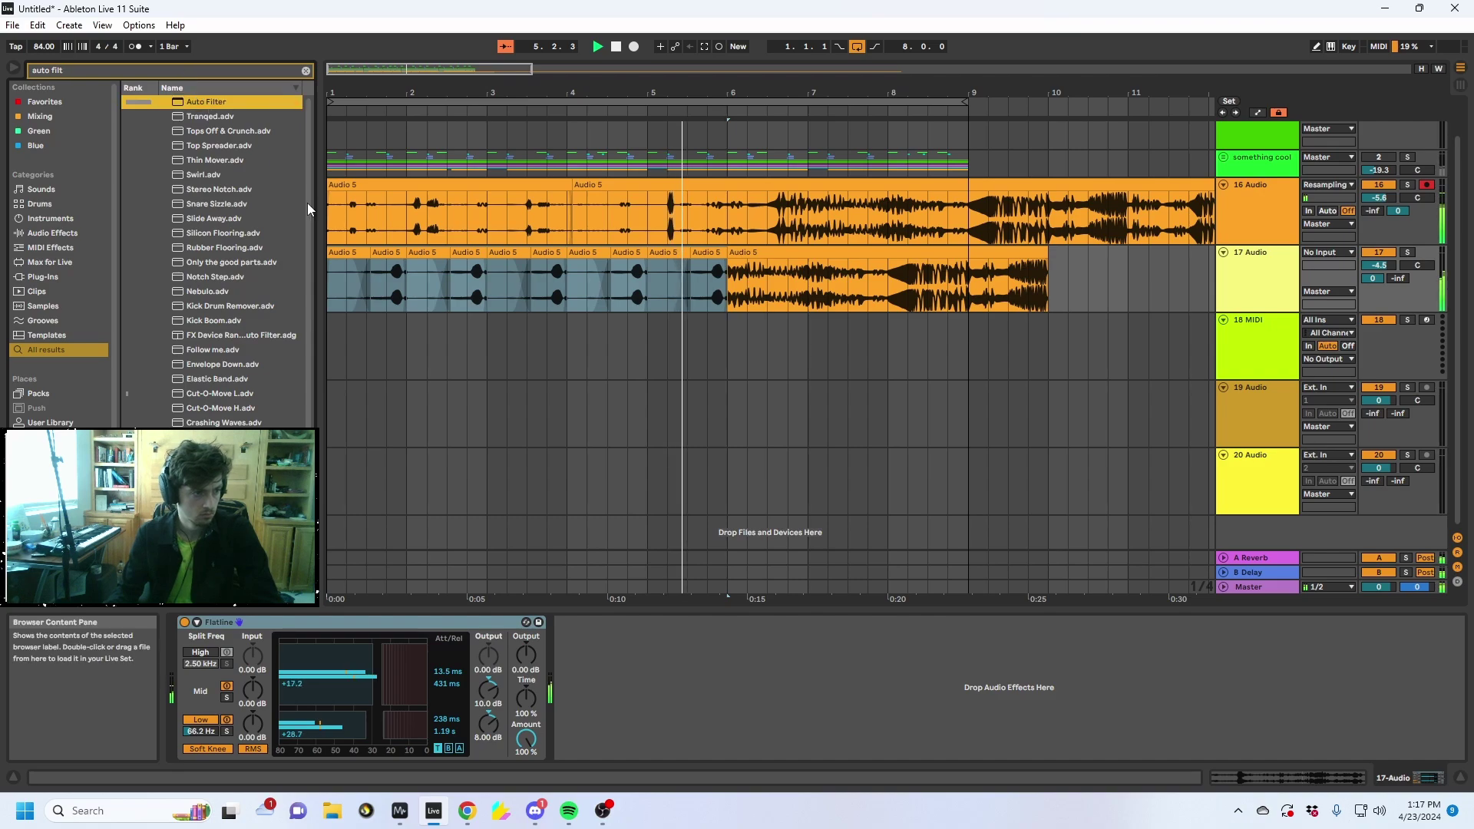
left_click_drag(777, 658, 787, 645)
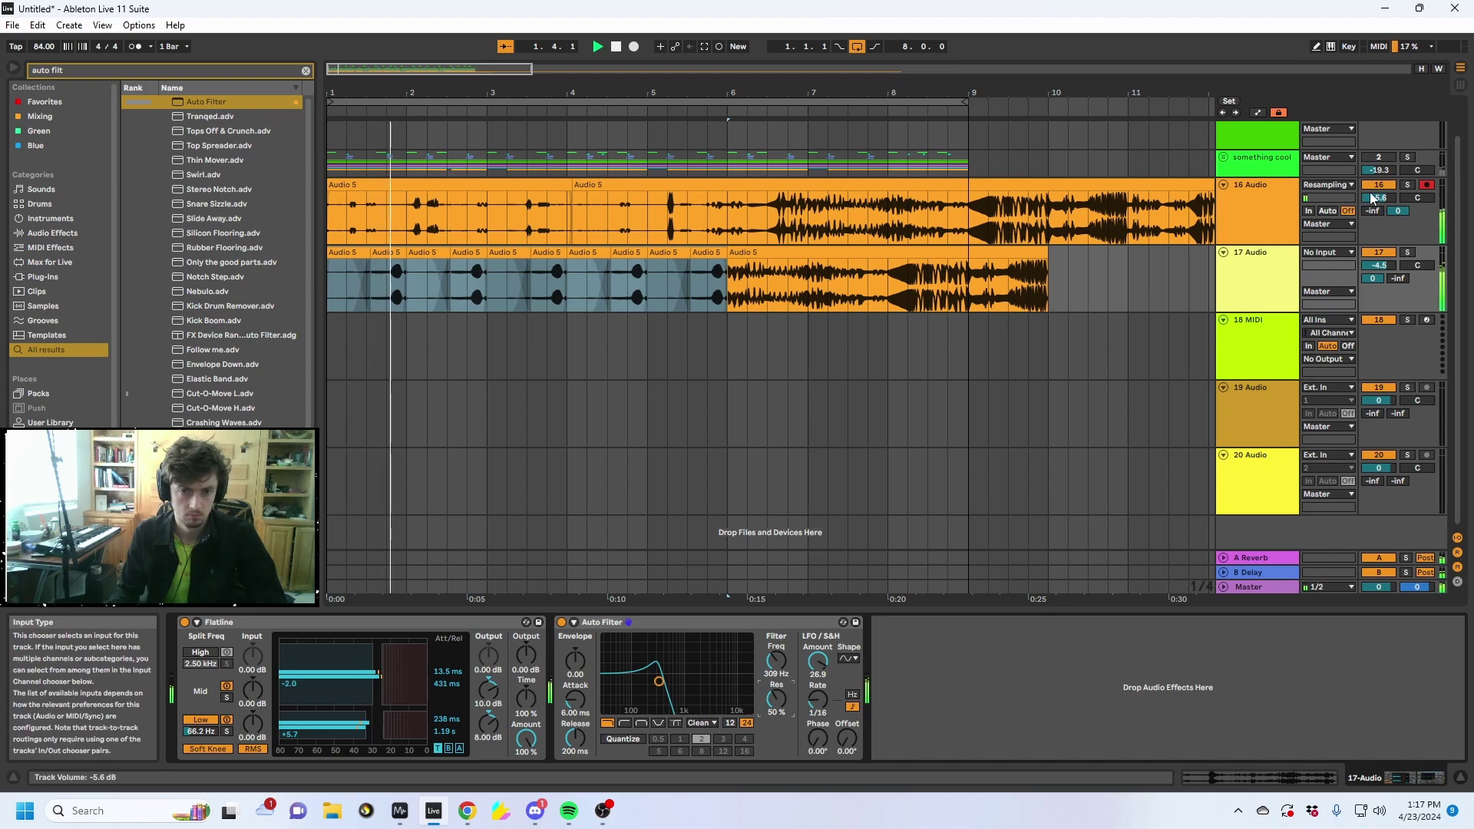
left_click_drag(1379, 197, 1379, 214)
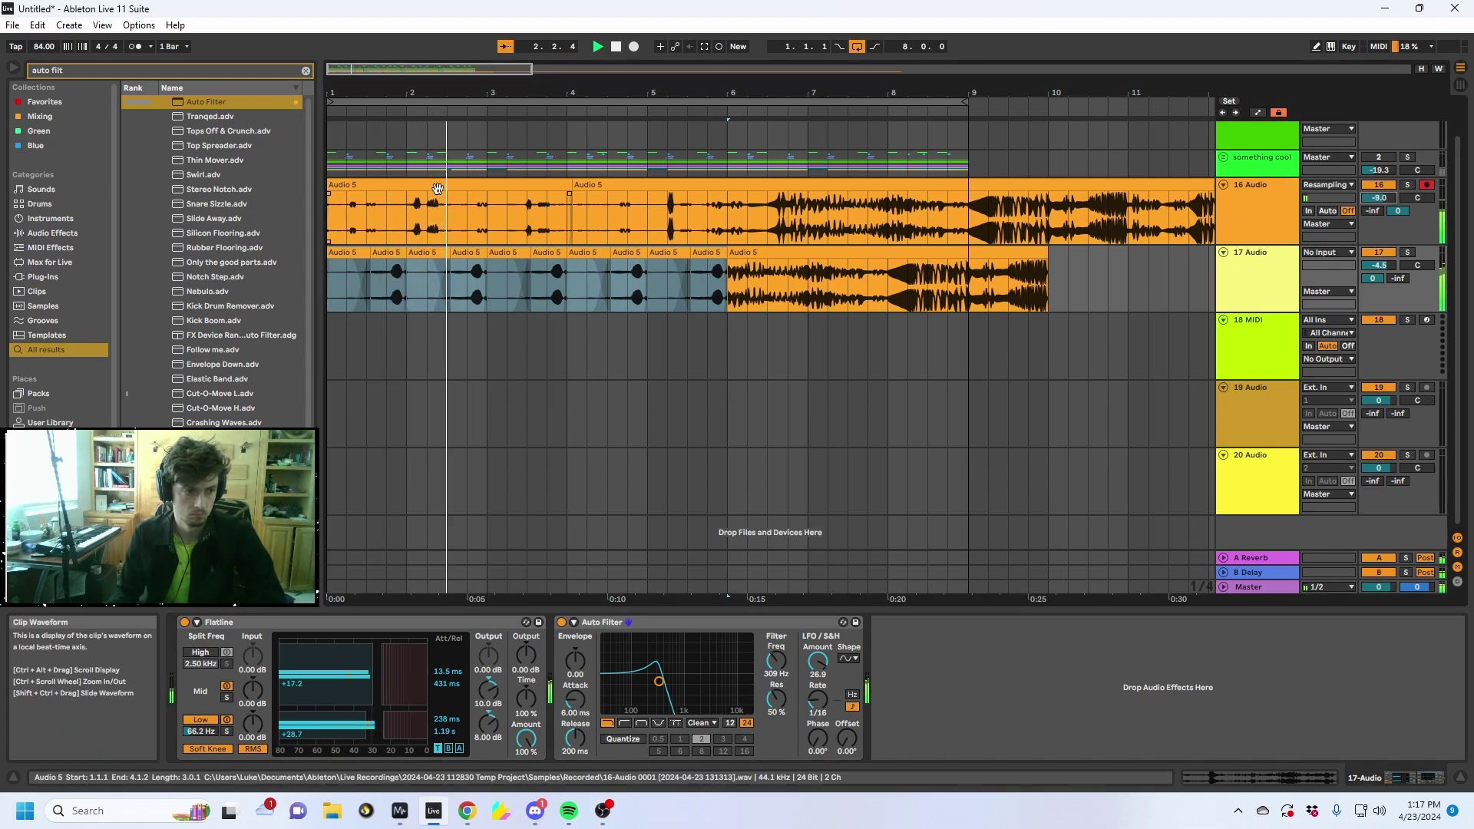
Insert an audio track below track 16, paste track 16's opening clip there near bar 8, and extend the clip's start back to bar 1
left_click(461, 219)
left_click(1250, 207)
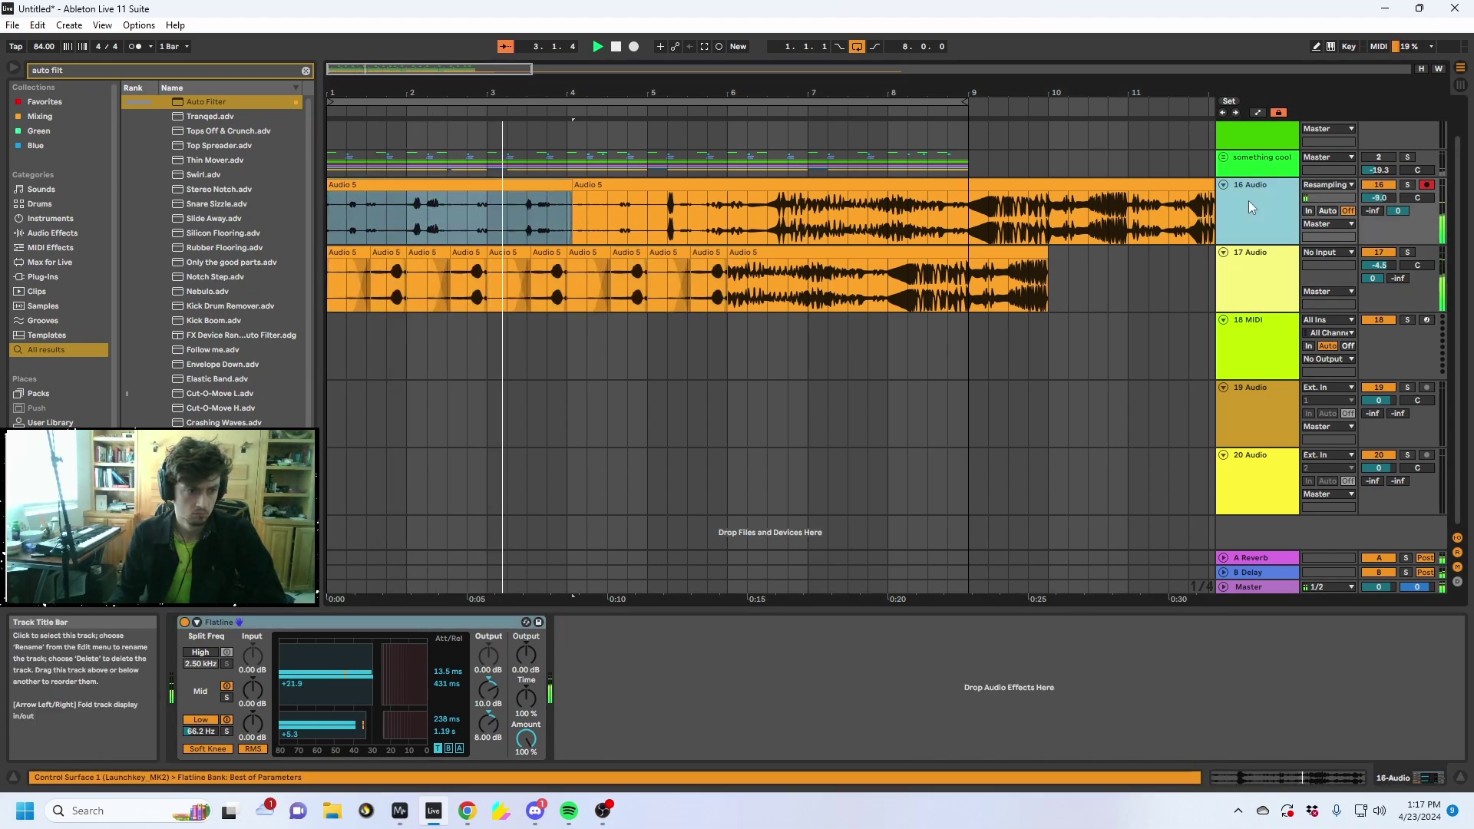
key("ctrl+t")
left_click(415, 185)
key("ctrl+c")
left_click(906, 264)
key("ctrl+v")
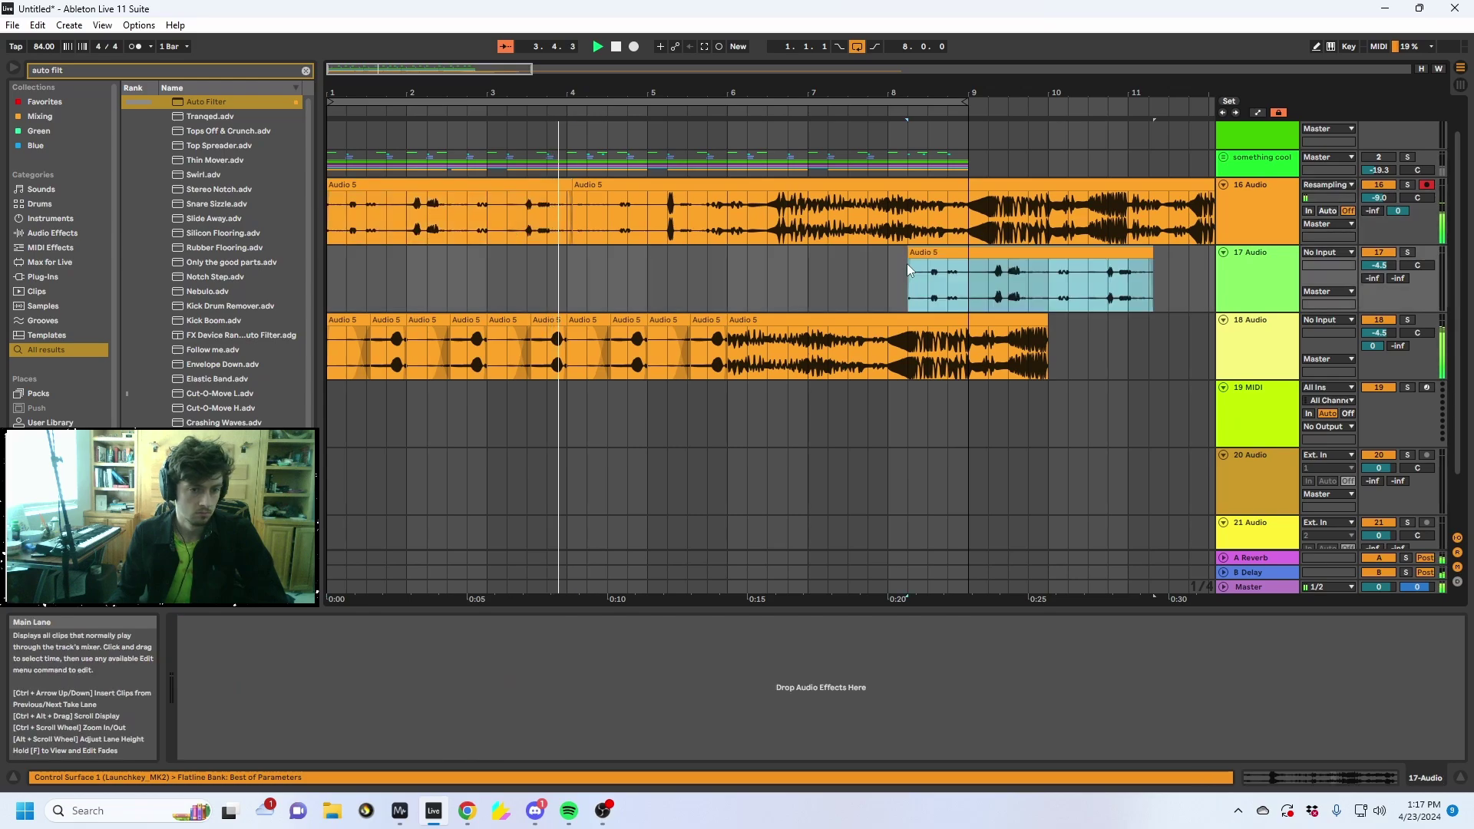
left_click_drag(909, 254, 327, 256)
left_click(628, 281)
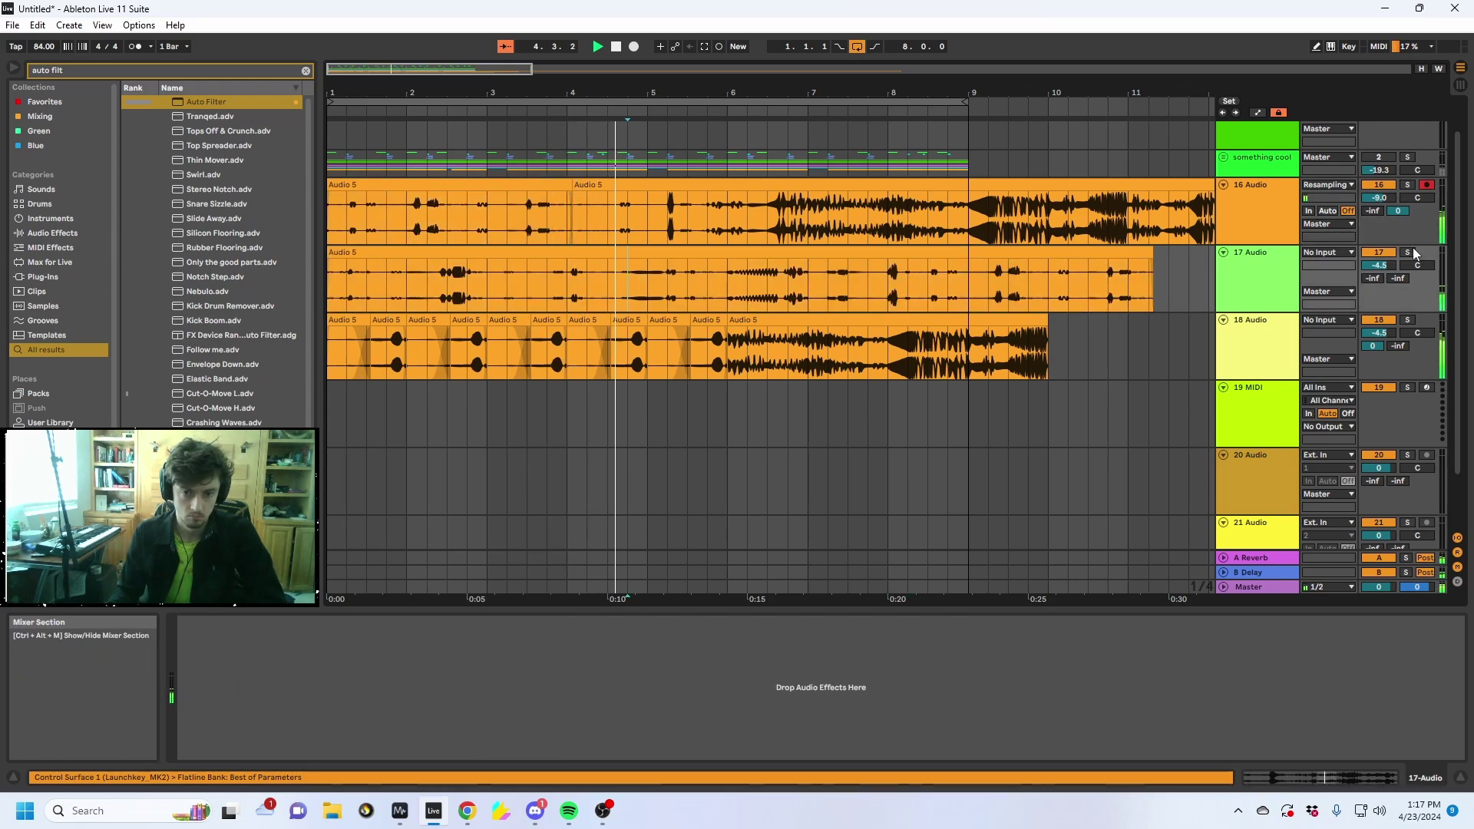
Open the new clip on track 17 in the sample view and play it soloed to check its content
double_click(464, 252)
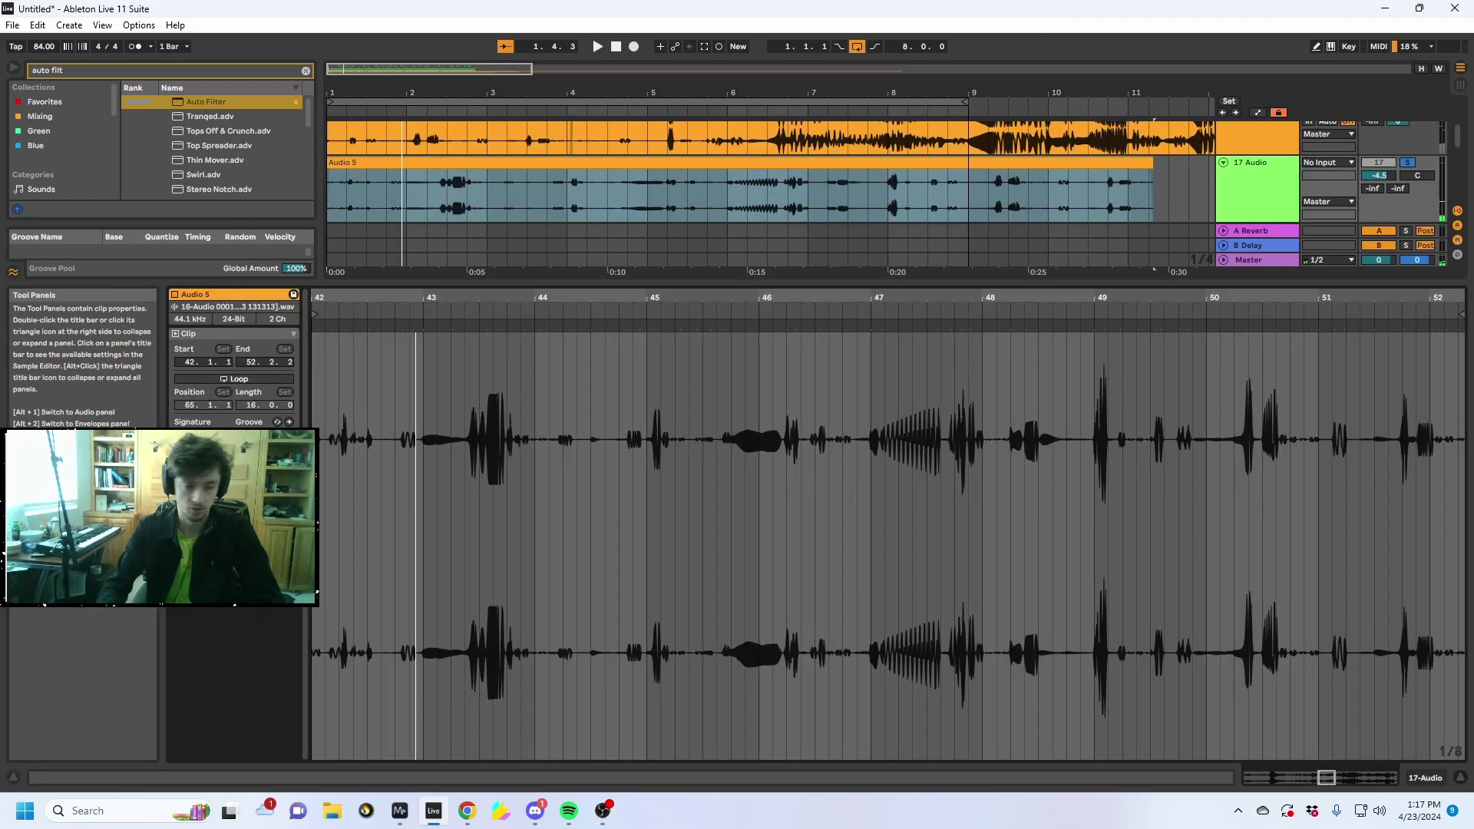
key("space")
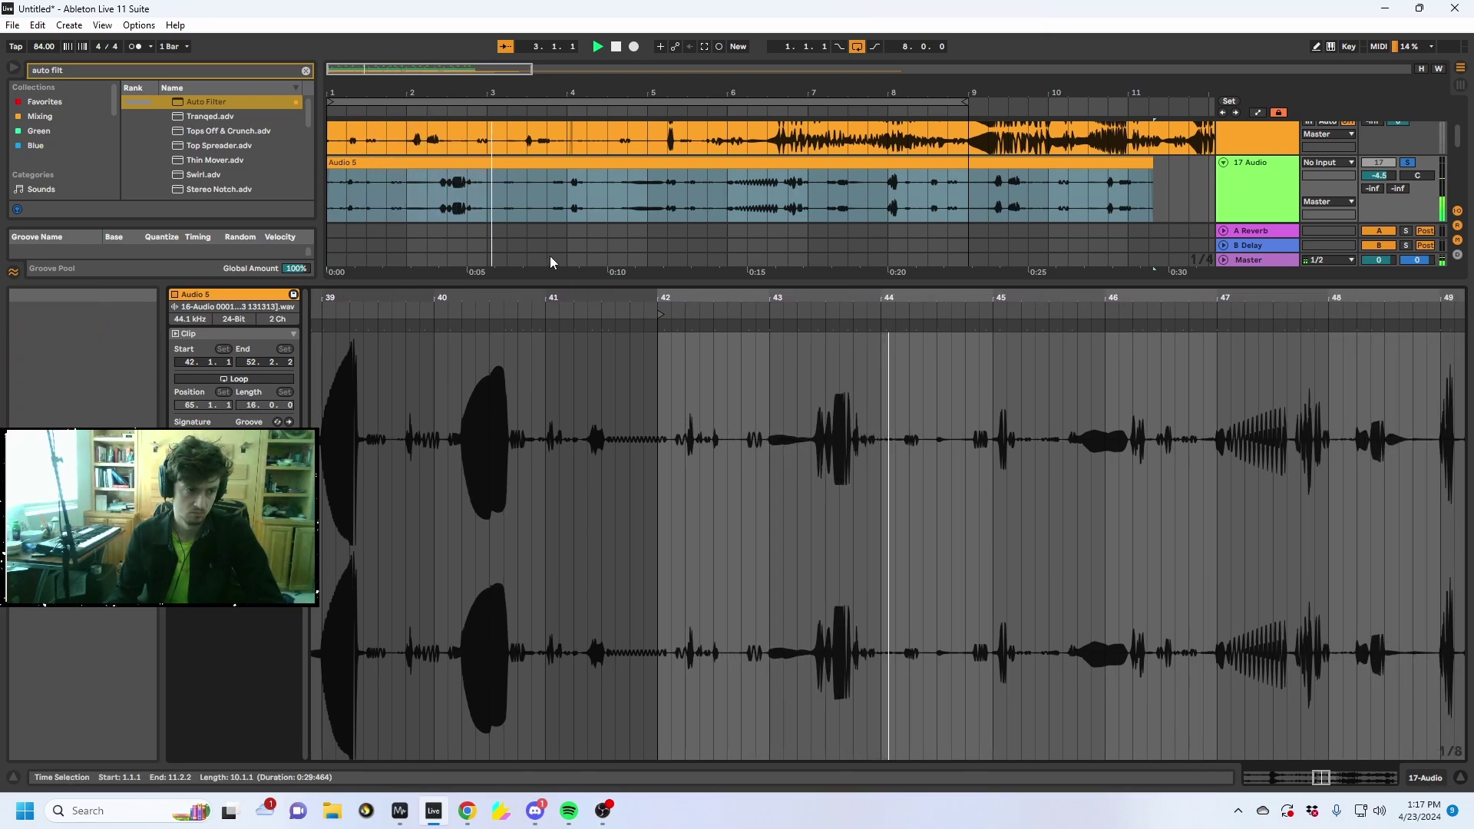
left_click_drag(524, 283, 523, 442)
left_click(352, 162)
key("space")
Add an Auto Filter to track 17 as a 1.28 kHz band-pass with 43% resonance and an LFO amount of 24.4 at 0.11 Hz
key("ctrl+f")
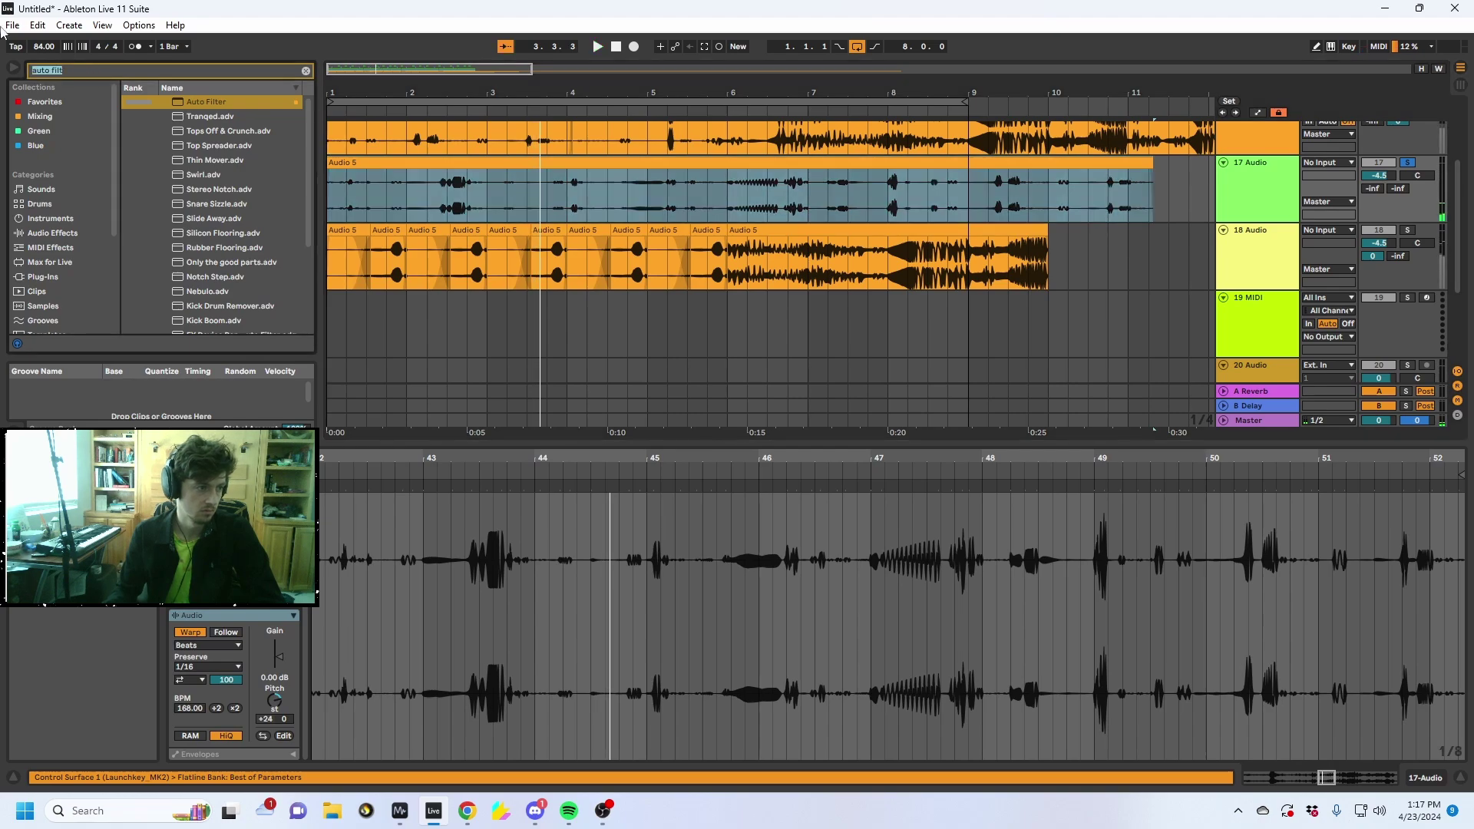
left_click_drag(230, 102, 546, 415)
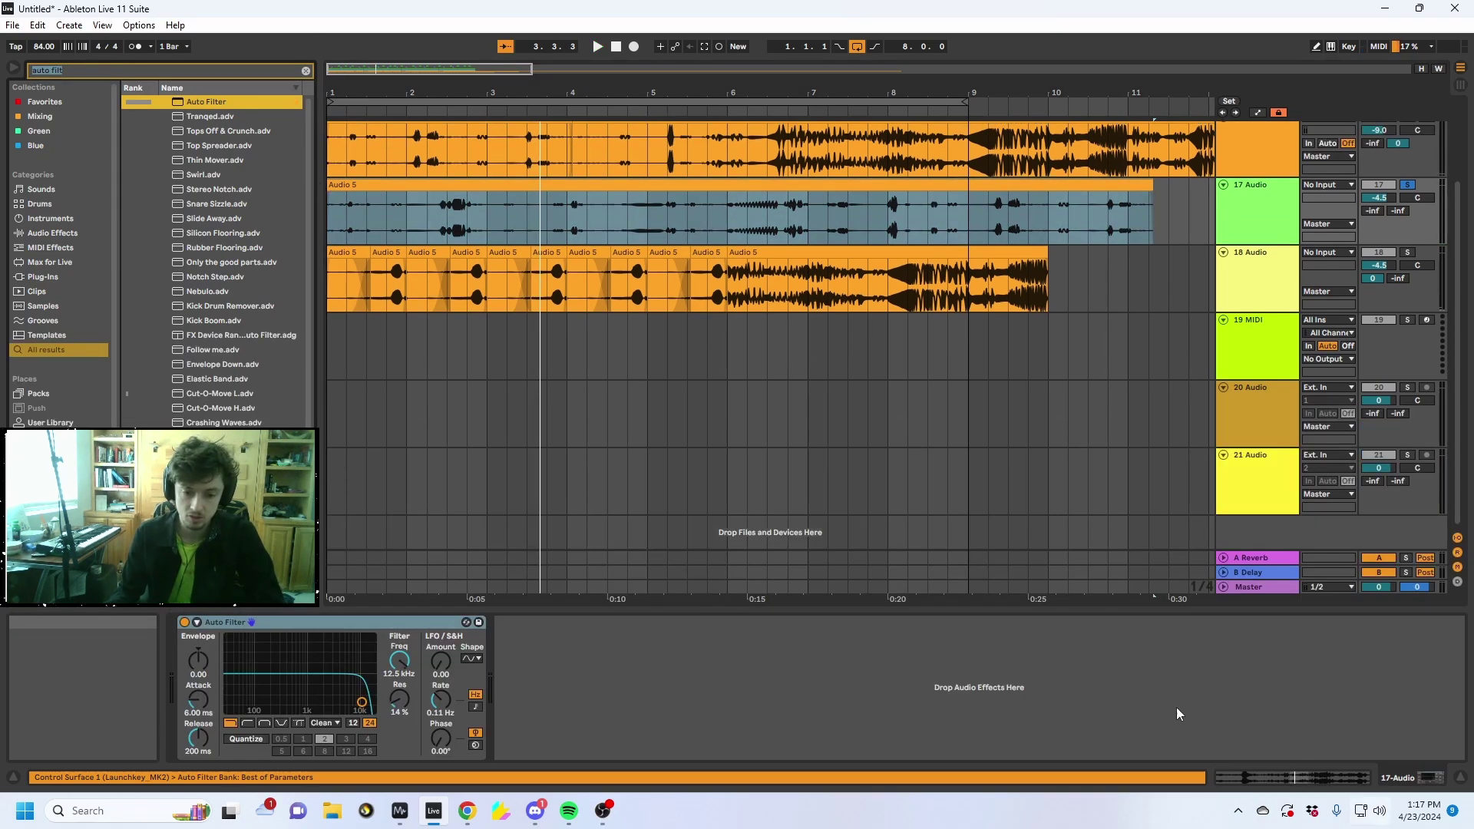
left_click(474, 707)
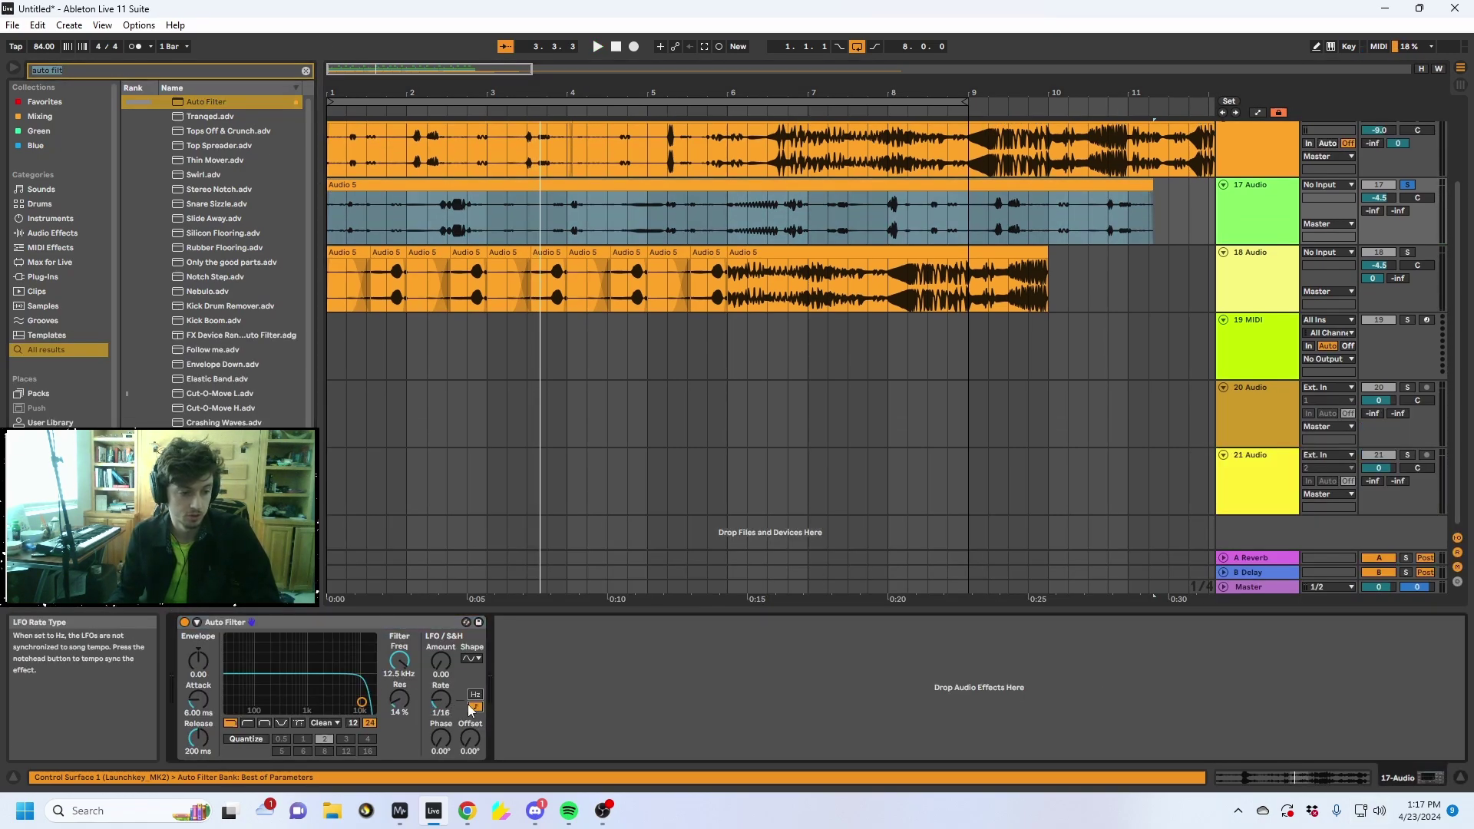
left_click(471, 659)
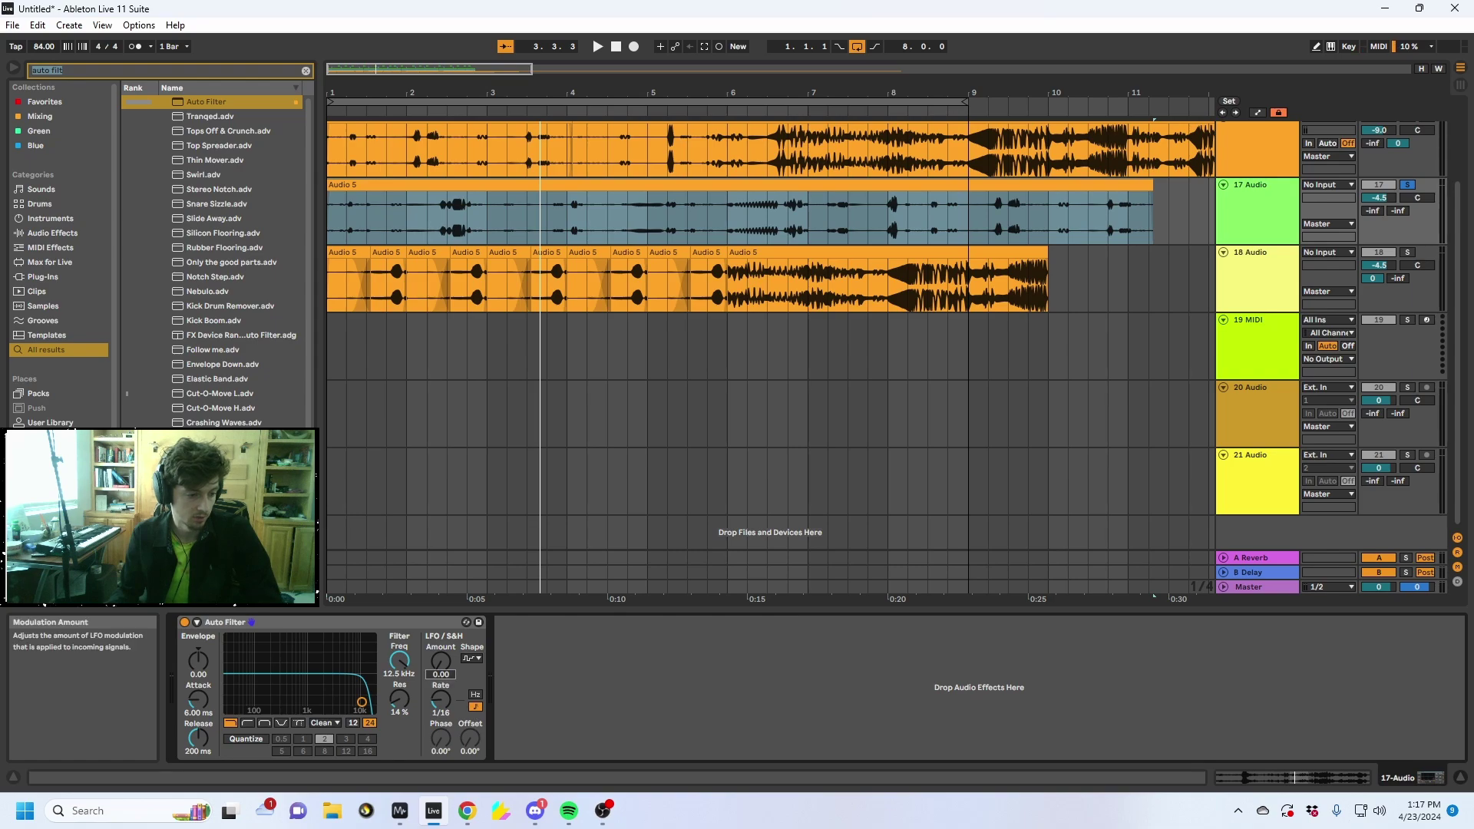
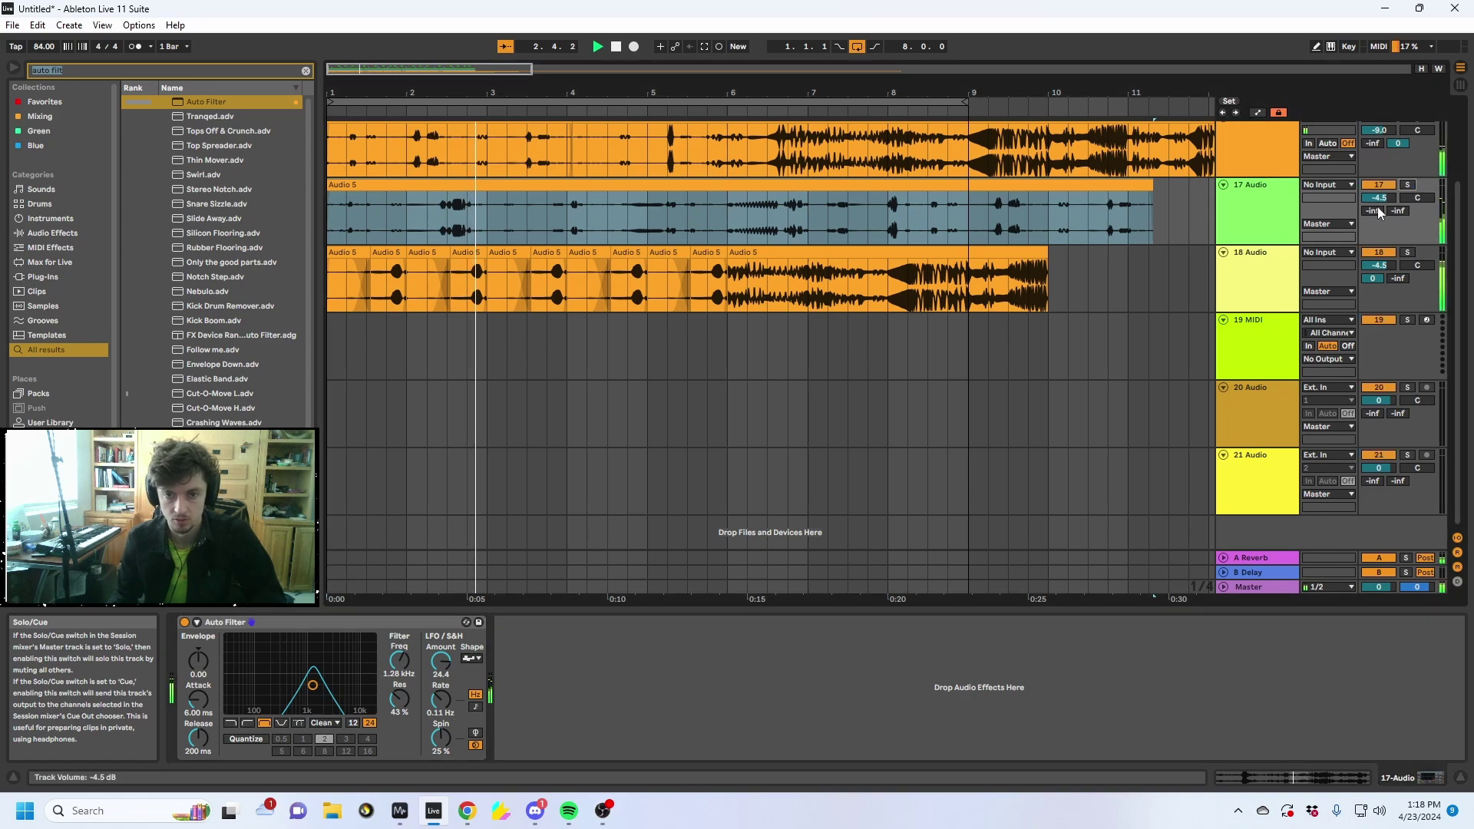
Set track 17's Reverb send to -7.8 dB and Delay send to -1.6 dB, and insert Flatline before its Auto Filter
left_click_drag(1373, 210, 1373, 201)
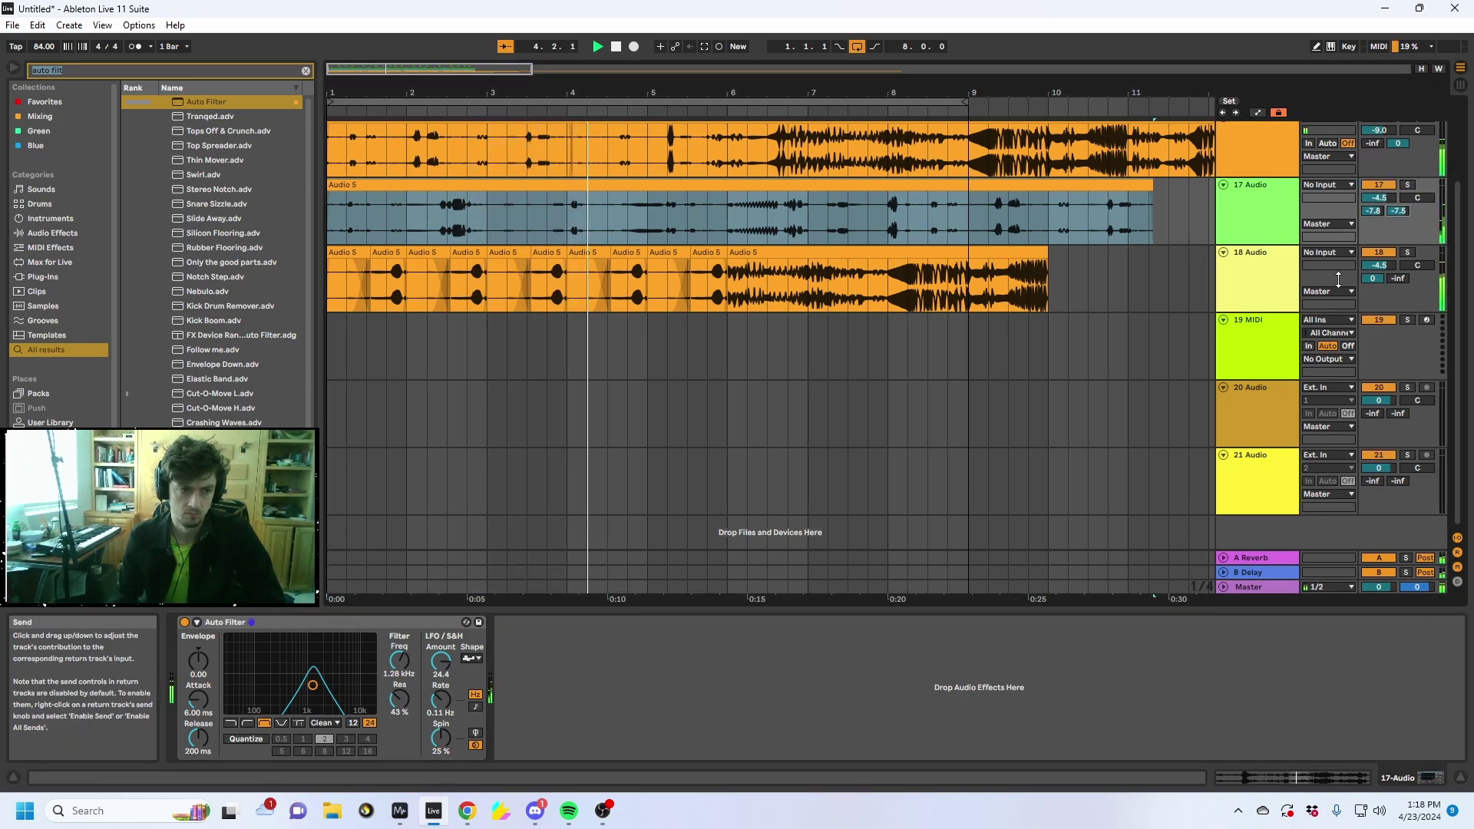
scroll(1341, 284, "up", 2)
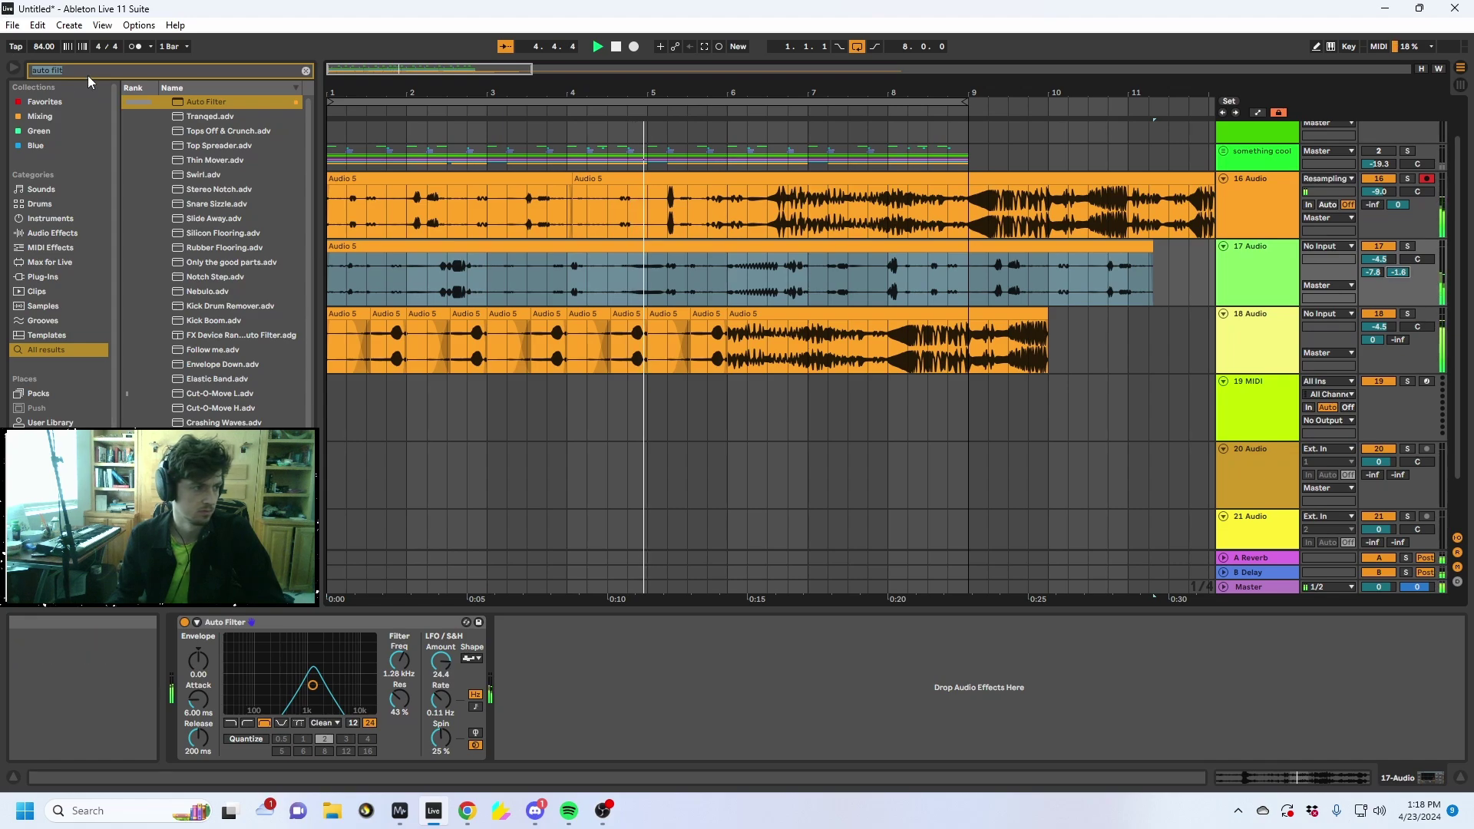
type("flatline")
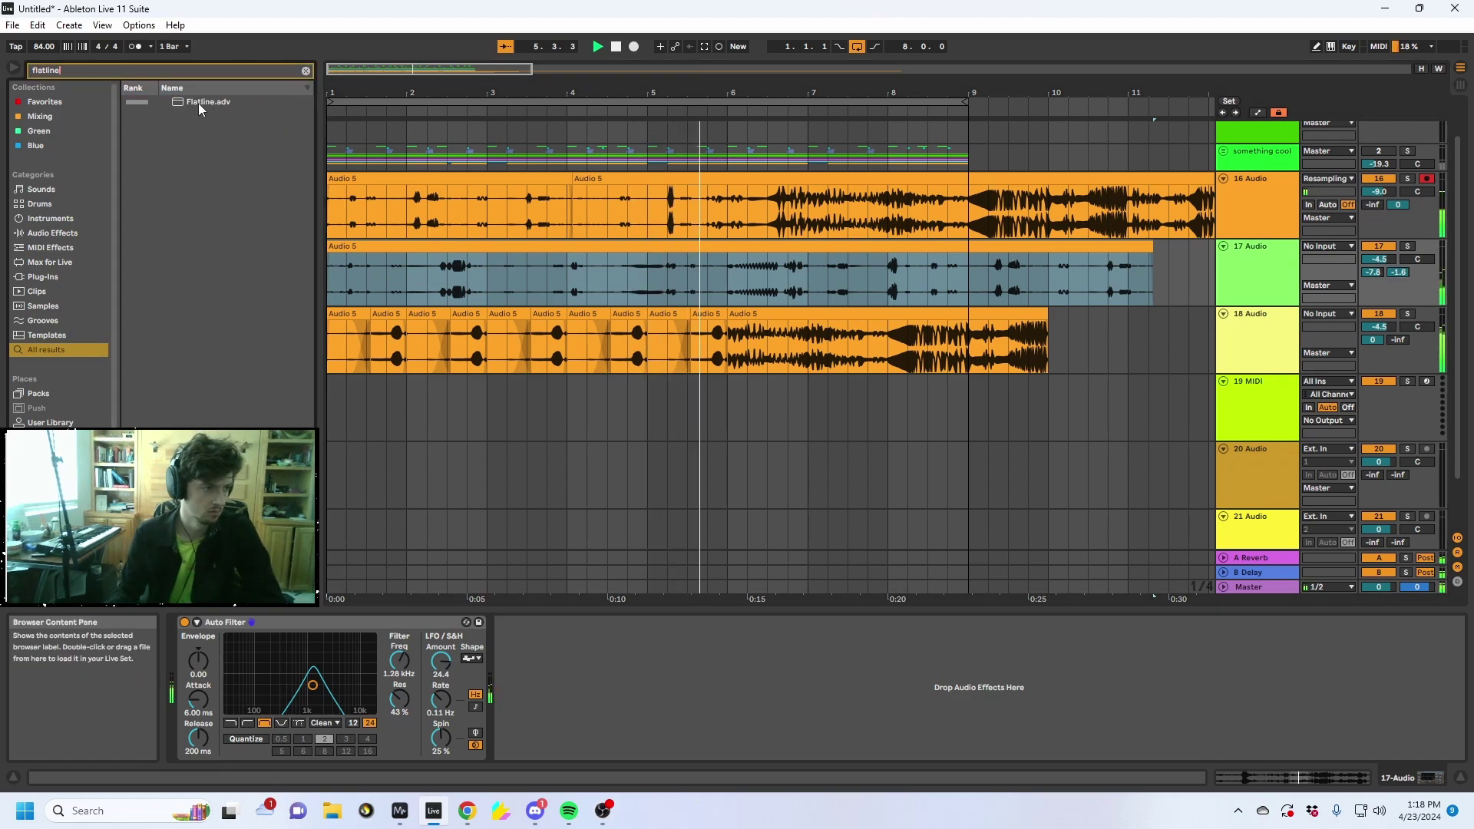
left_click_drag(200, 103, 181, 650)
Repeat the five-bar phrase on track 18 from bar 6 to bar 11 and set that track's Auto Filter cutoff to 3.24 kHz
left_click(727, 347)
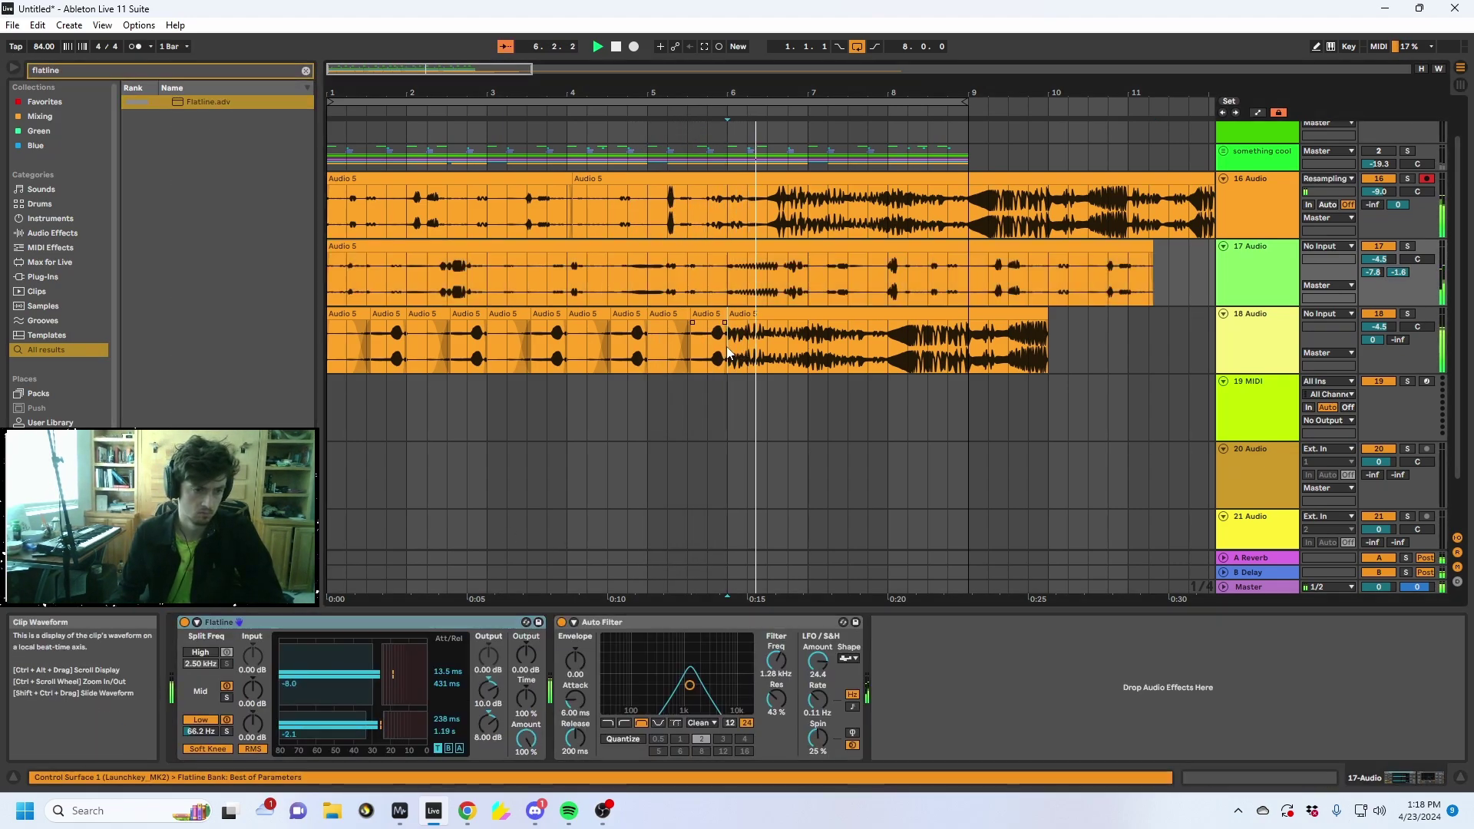
key("ctrl+v")
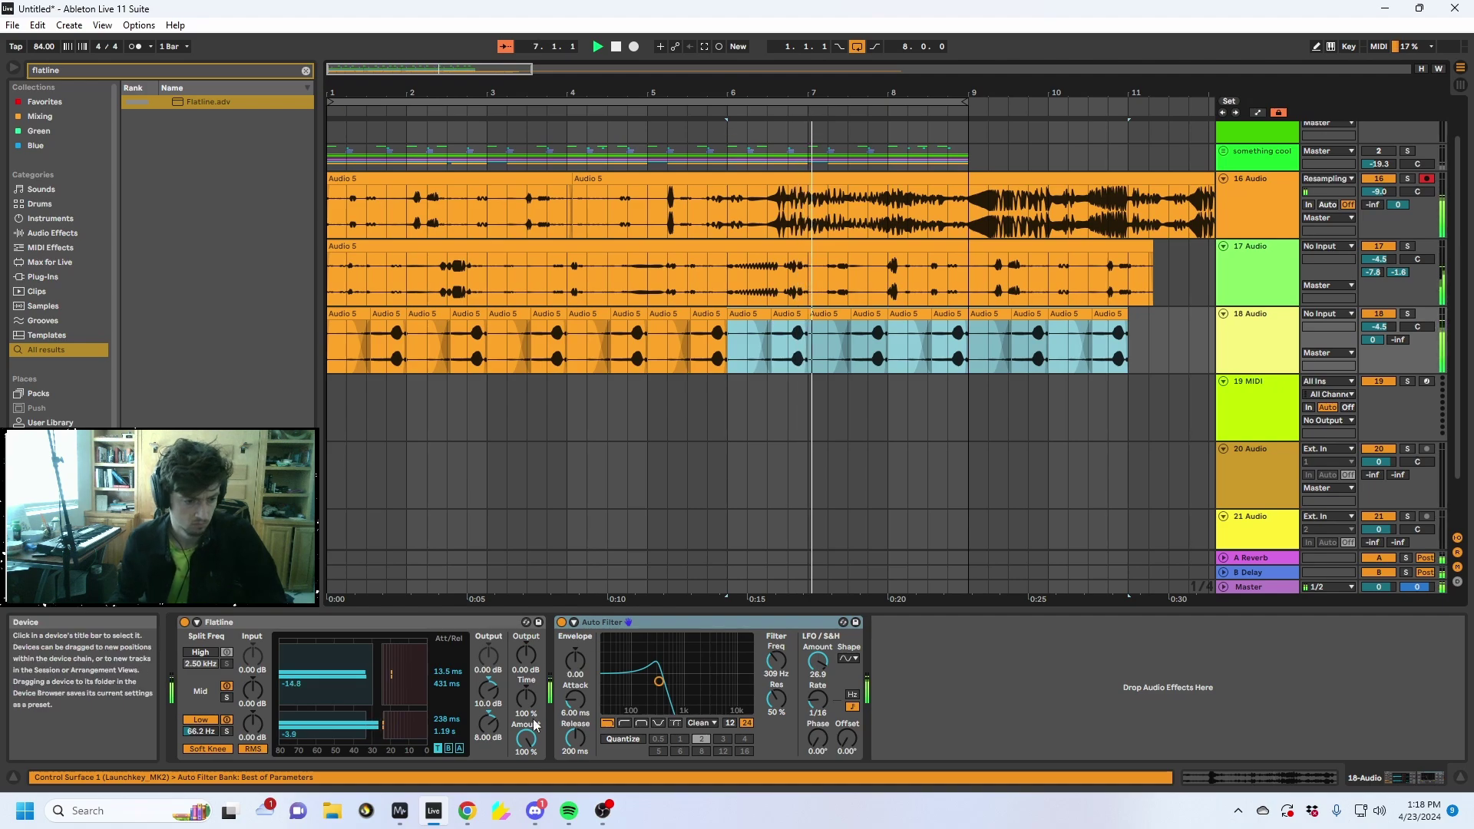
left_click_drag(777, 661, 776, 647)
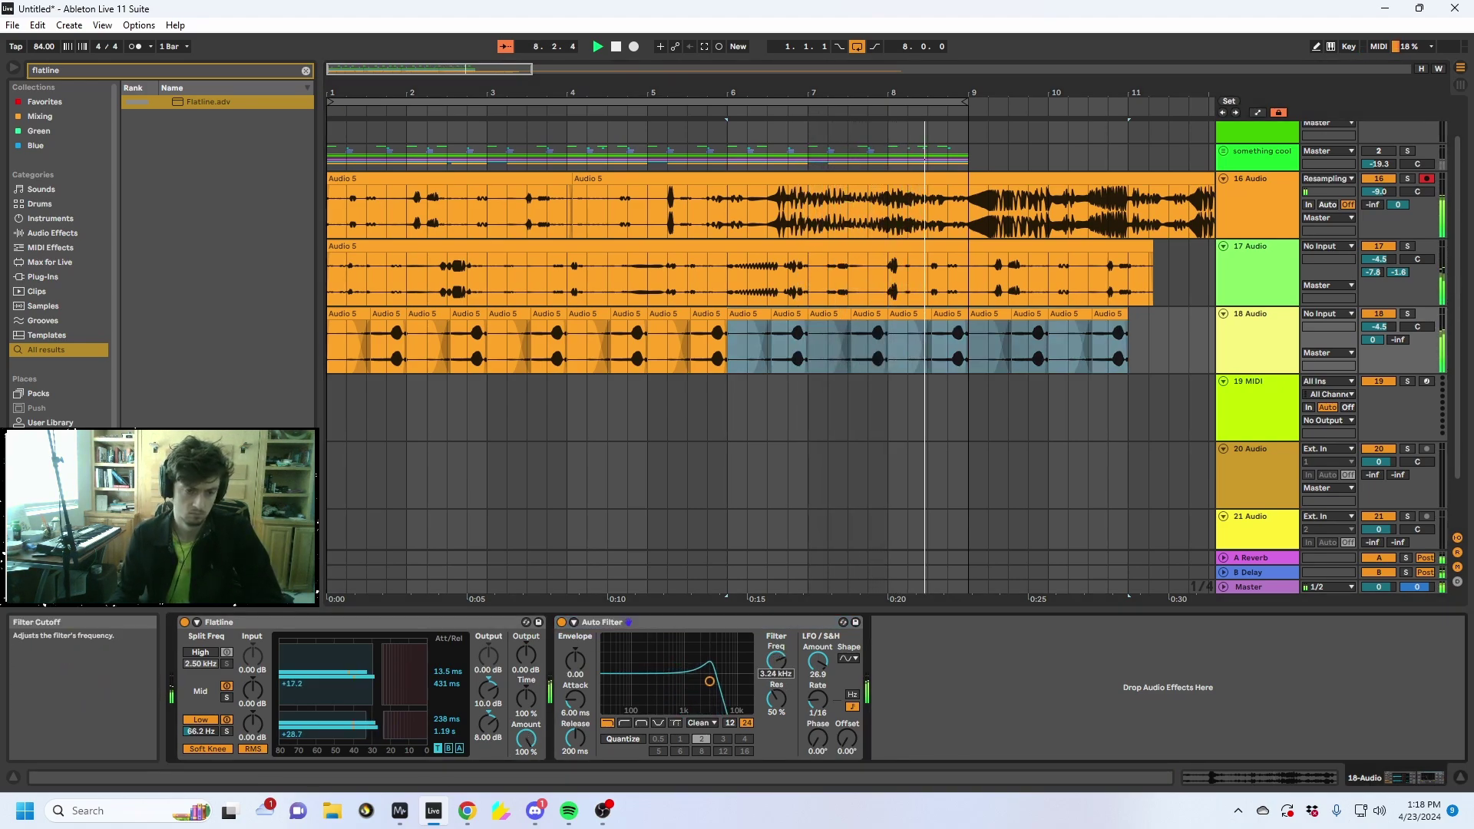
left_click_drag(966, 278, 327, 281)
left_click(1229, 283)
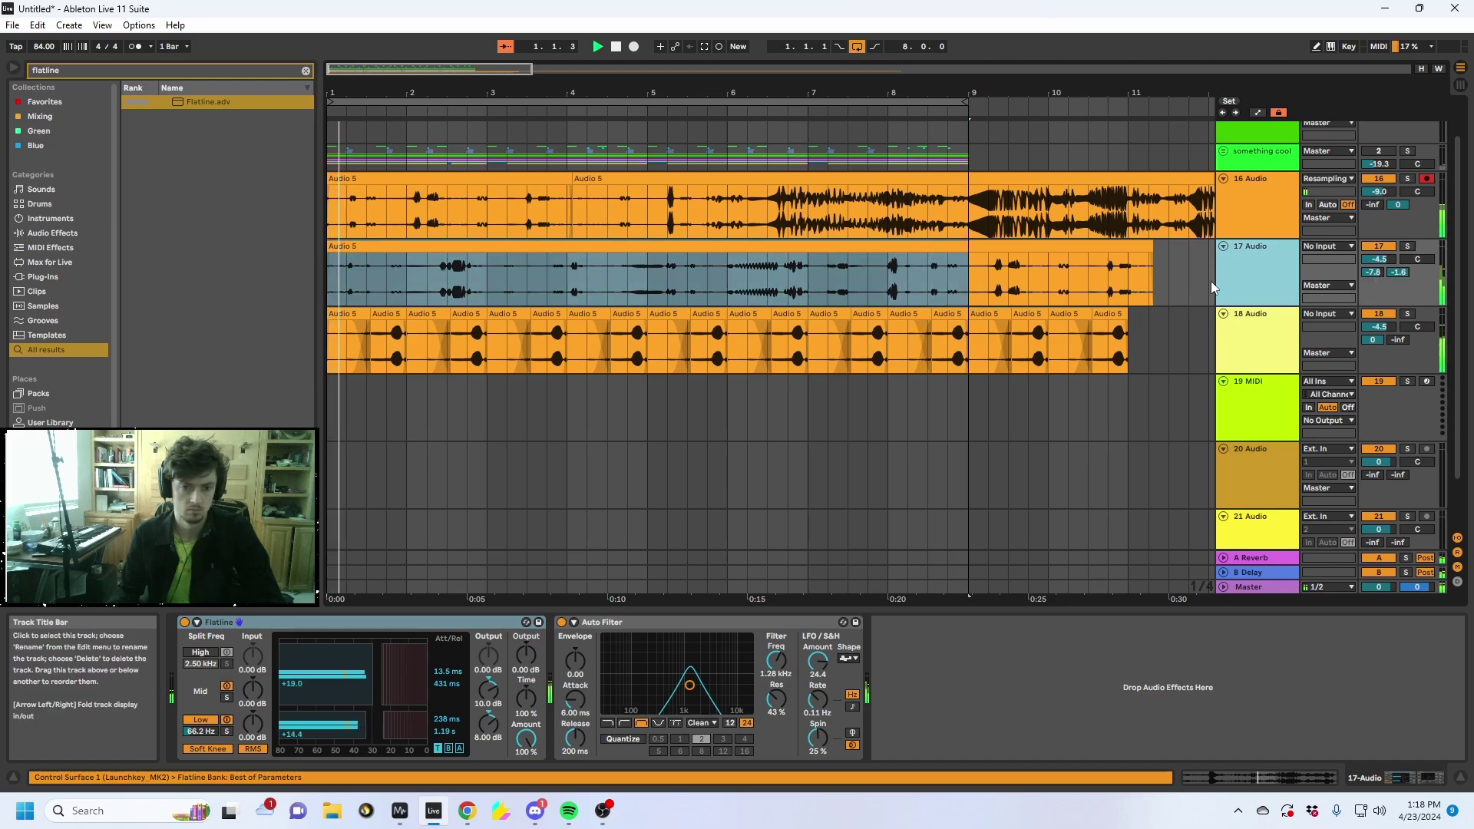
Deactivate and collapse the first Audio Effect Rack on the something cool group and raise the group's volume to -11.0 dB
scroll(1340, 182, "up", 1)
left_click(1378, 195)
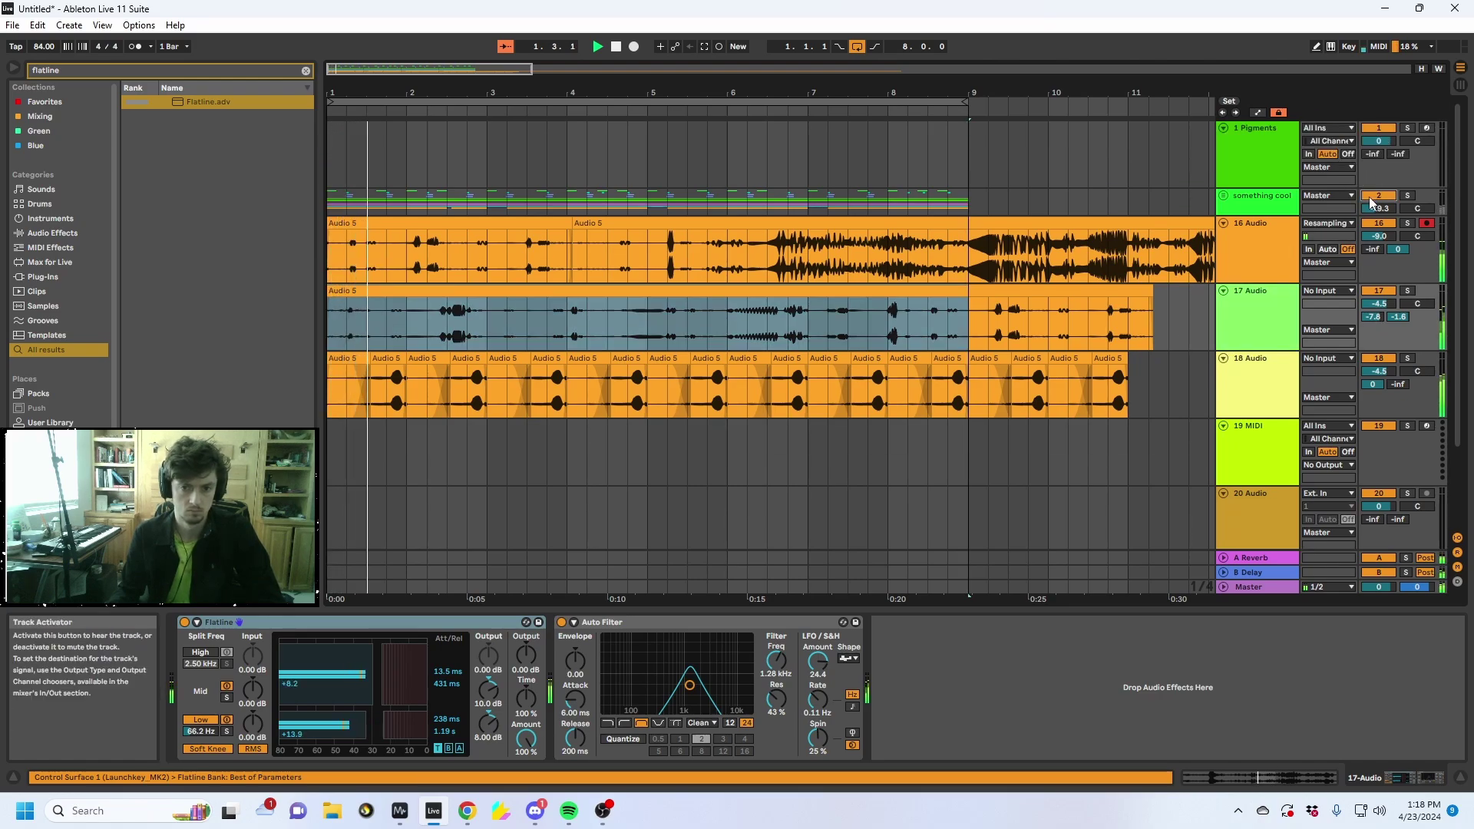
left_click(1224, 195)
left_click(1252, 202)
left_click(668, 621)
key("Left")
key("Left")
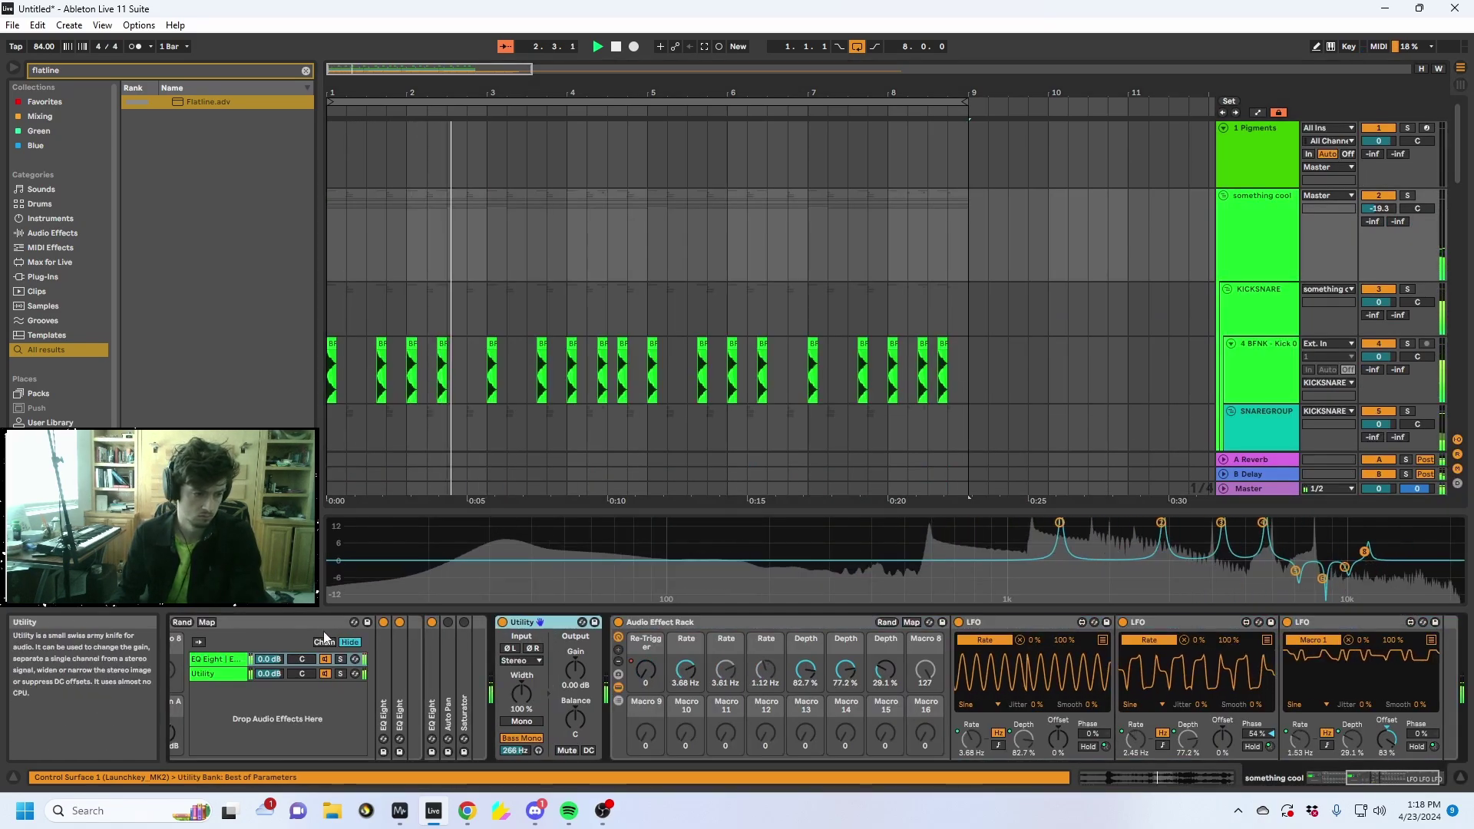
left_click(179, 623)
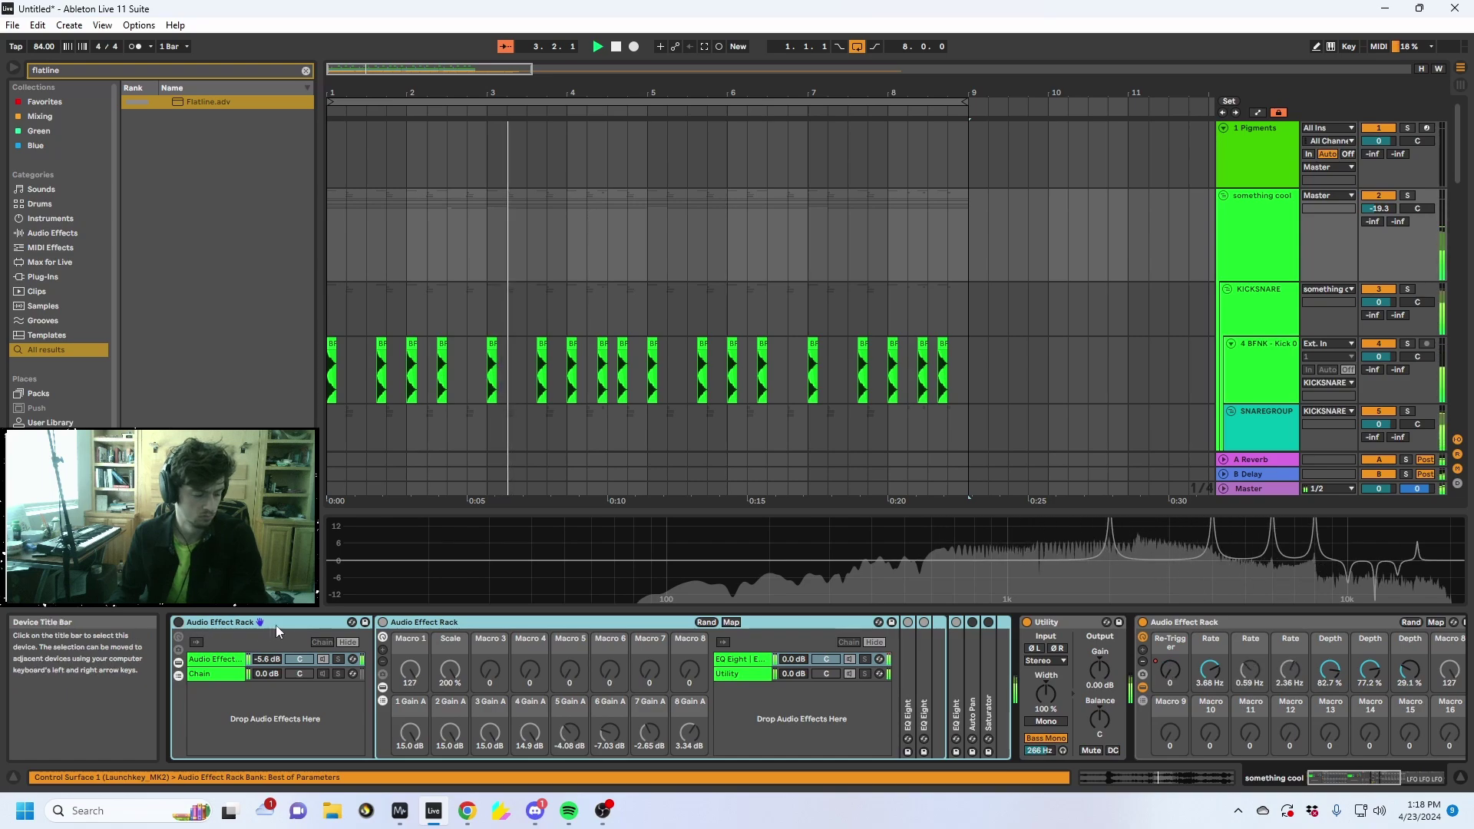
double_click(444, 624)
double_click(228, 623)
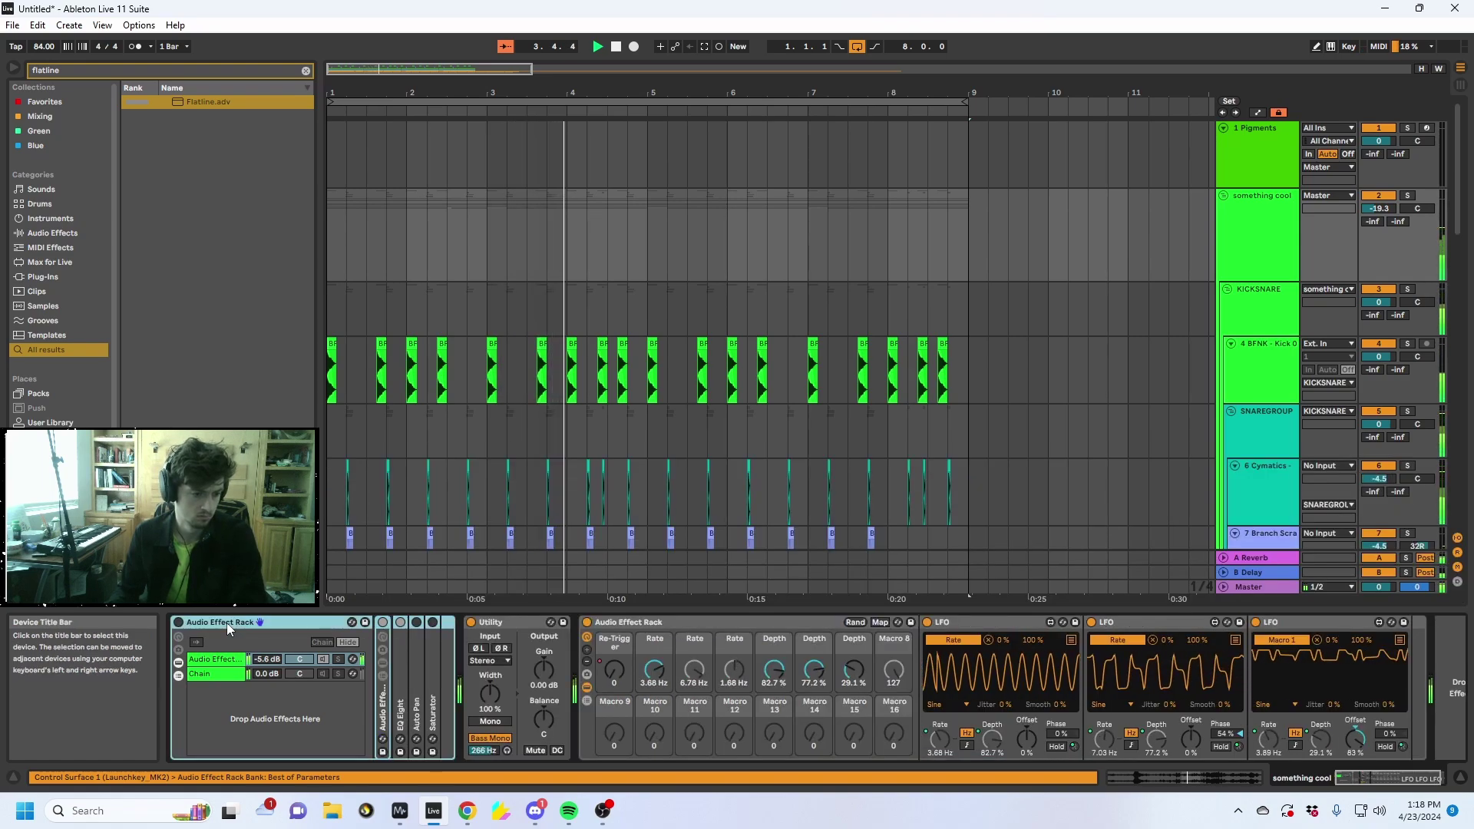
left_click_drag(1382, 209, 1383, 181)
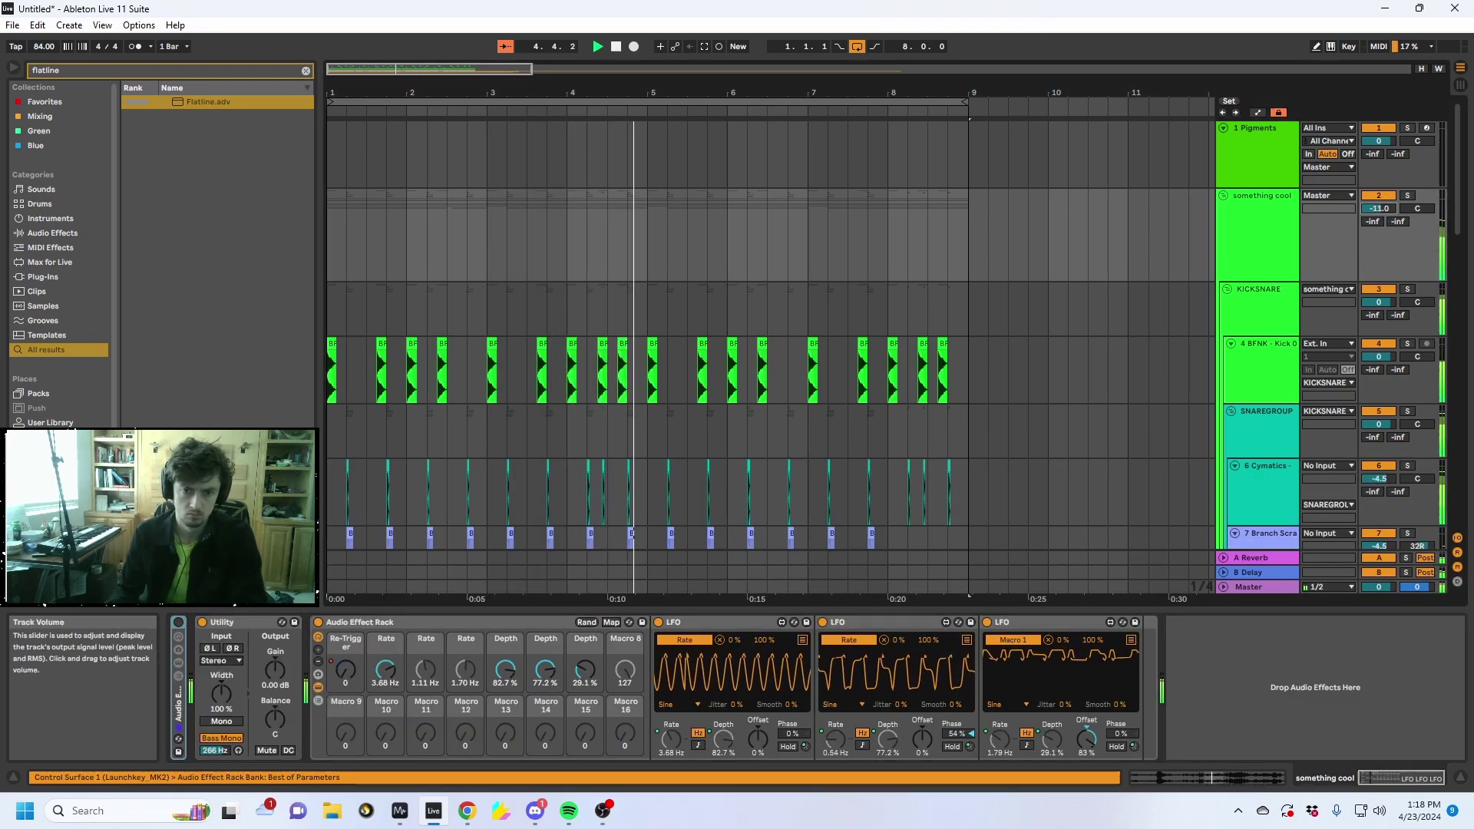
Fold the something cool group and group audio tracks 16 to 18 together
left_click(1224, 196)
scroll(1223, 197, "down", 2)
left_click(1252, 146)
left_click(1258, 306, "shift")
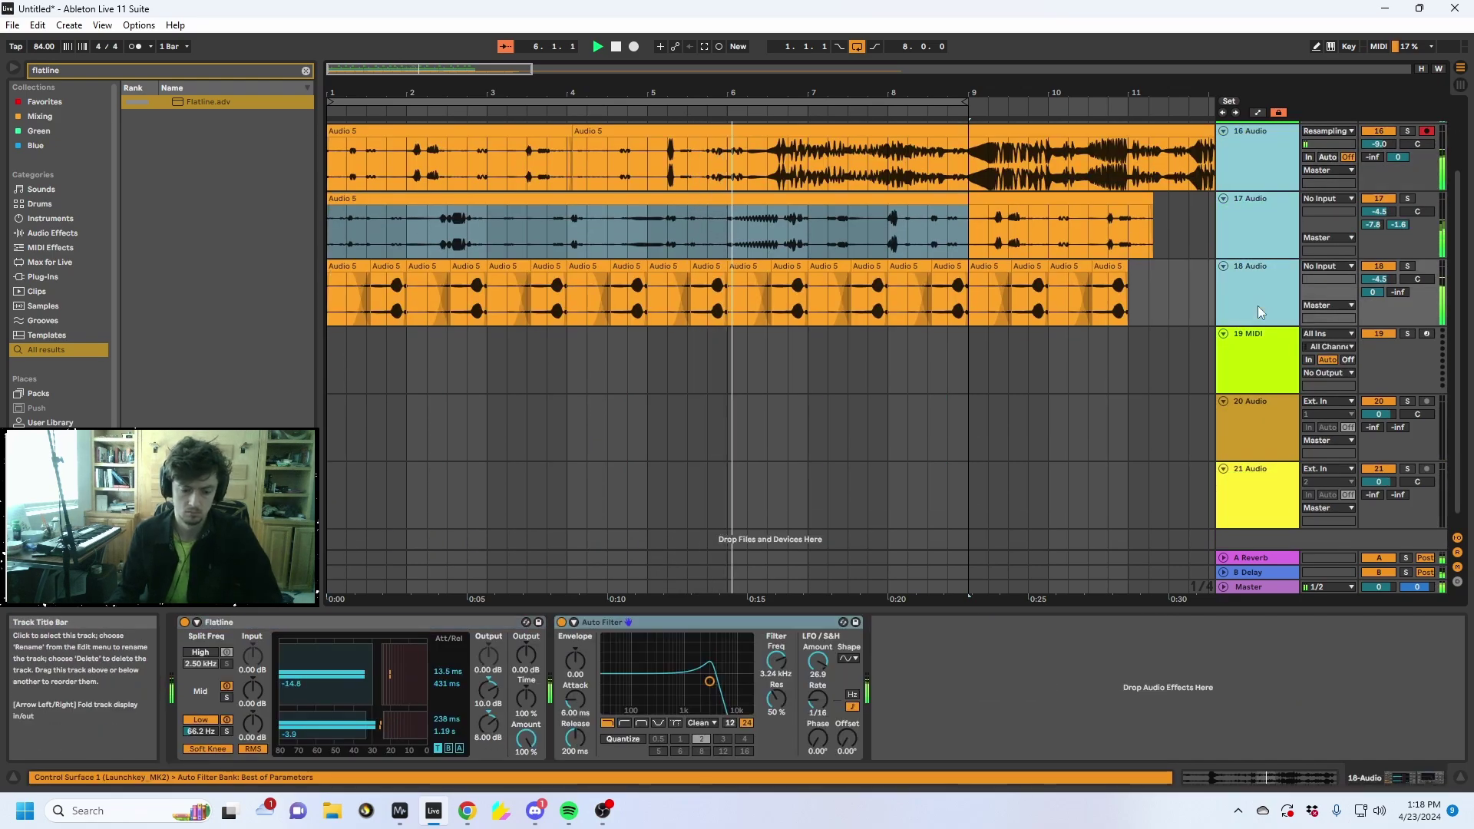
key("ctrl+g")
Review the device chains of the something cool group, the PERCUSSION group and the new group of resampled tracks
scroll(1241, 211, "up", 2)
double_click(1233, 194)
scroll(1261, 271, "down", 5)
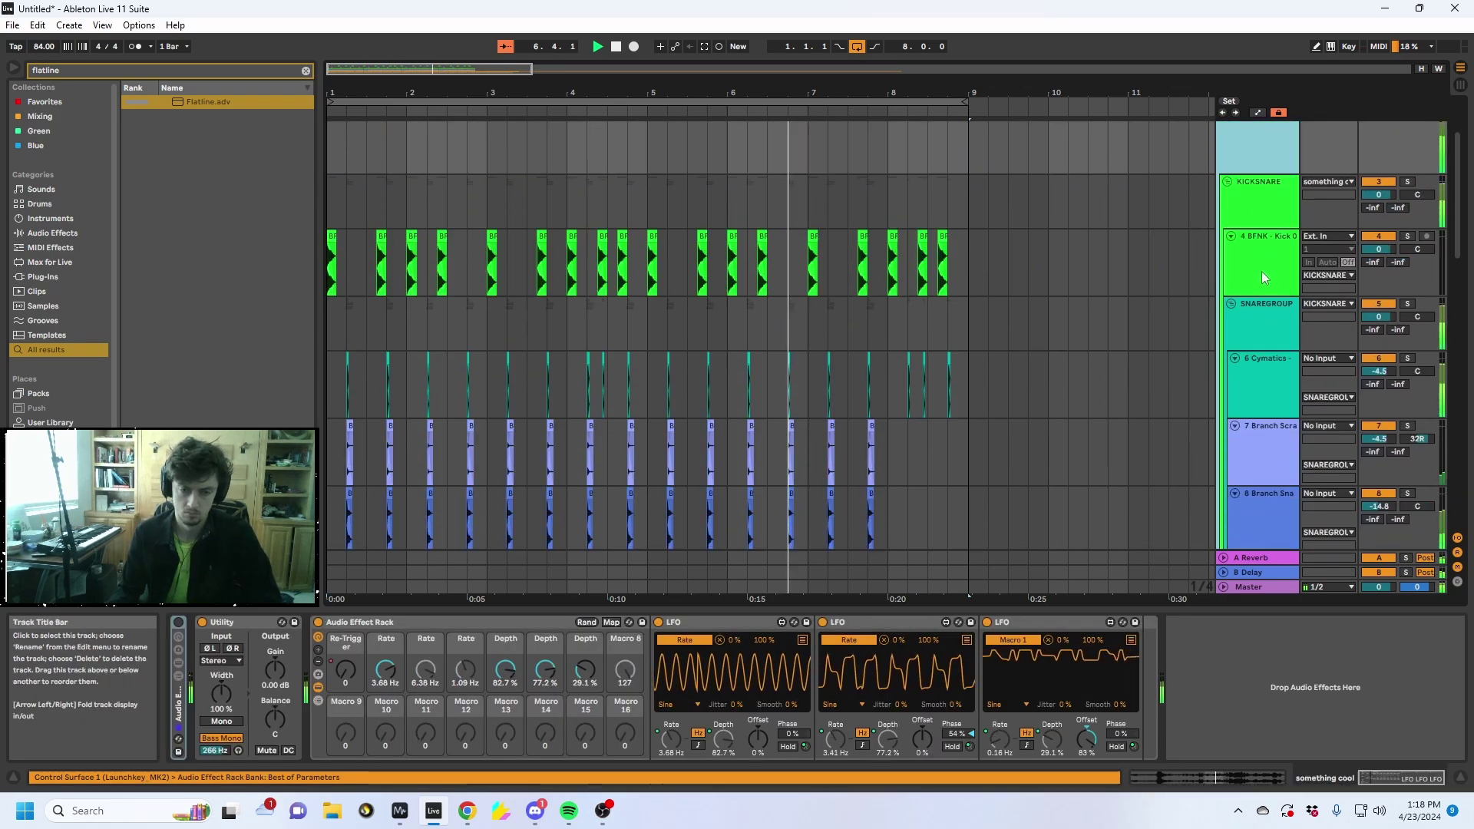
left_click(1250, 278)
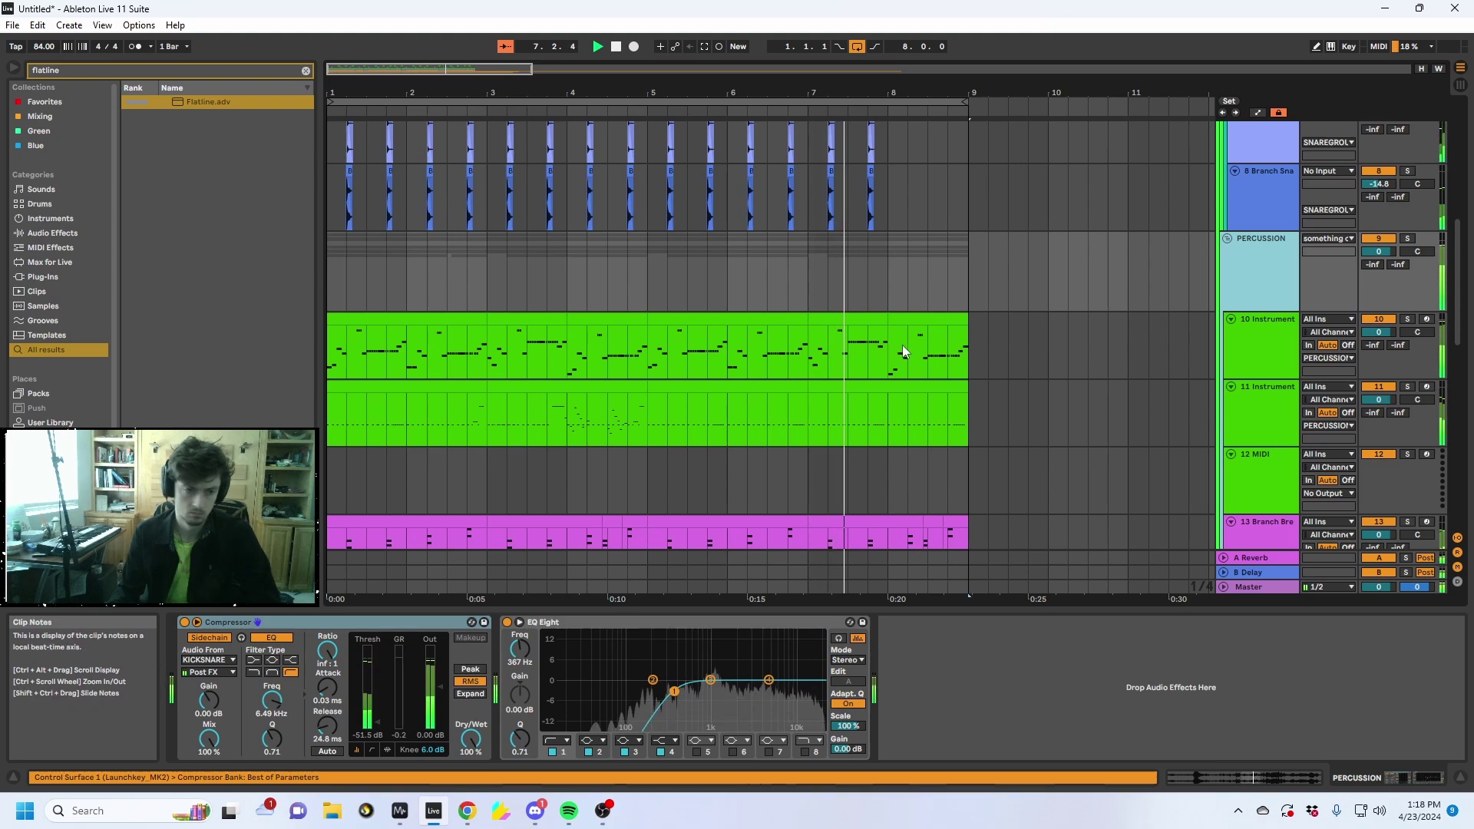
scroll(991, 349, "down", 3)
scroll(997, 379, "down", 4)
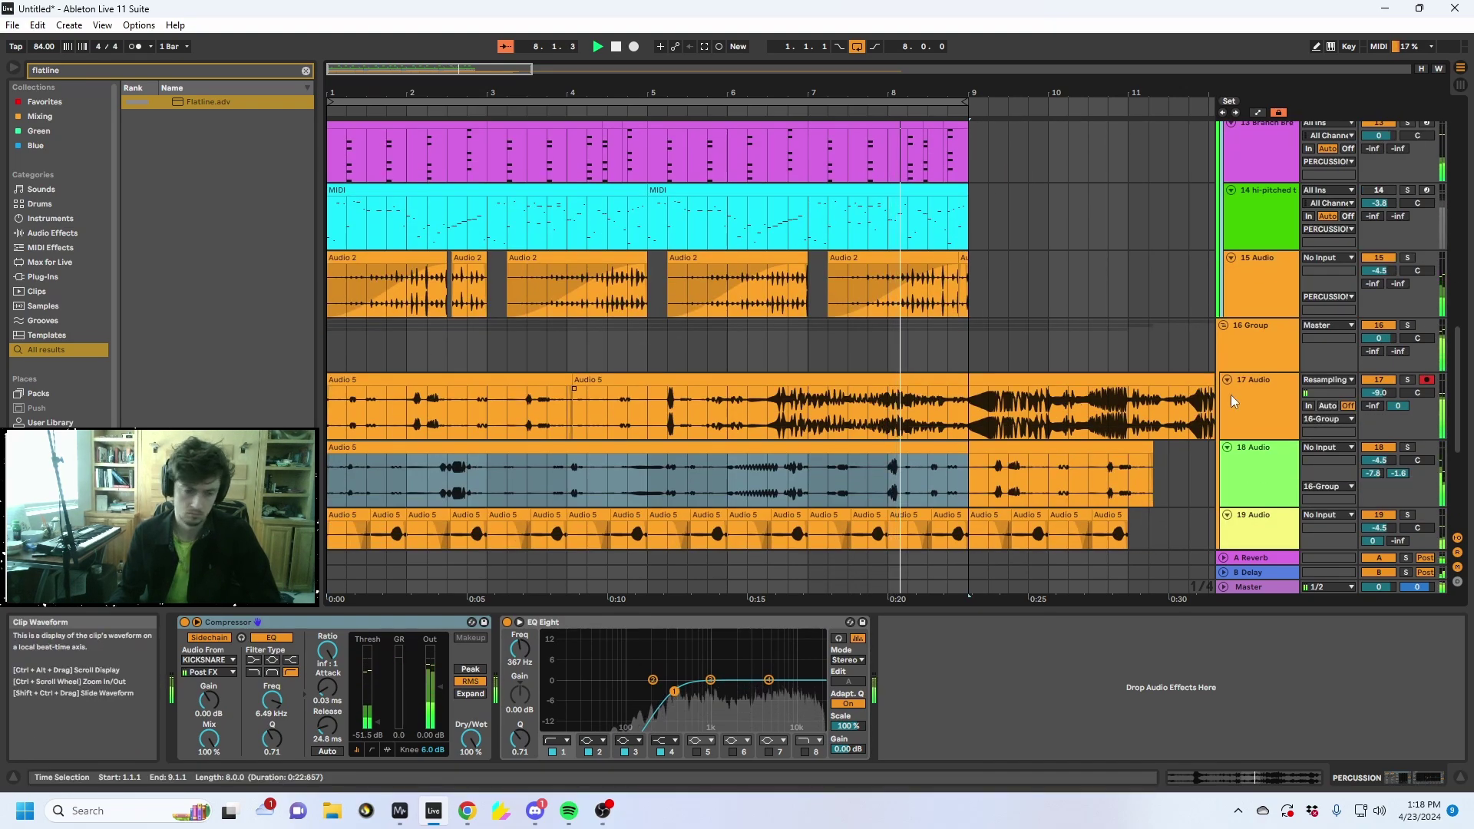
left_click(1250, 382)
scroll(1250, 382, "down", 1)
left_click(1263, 312)
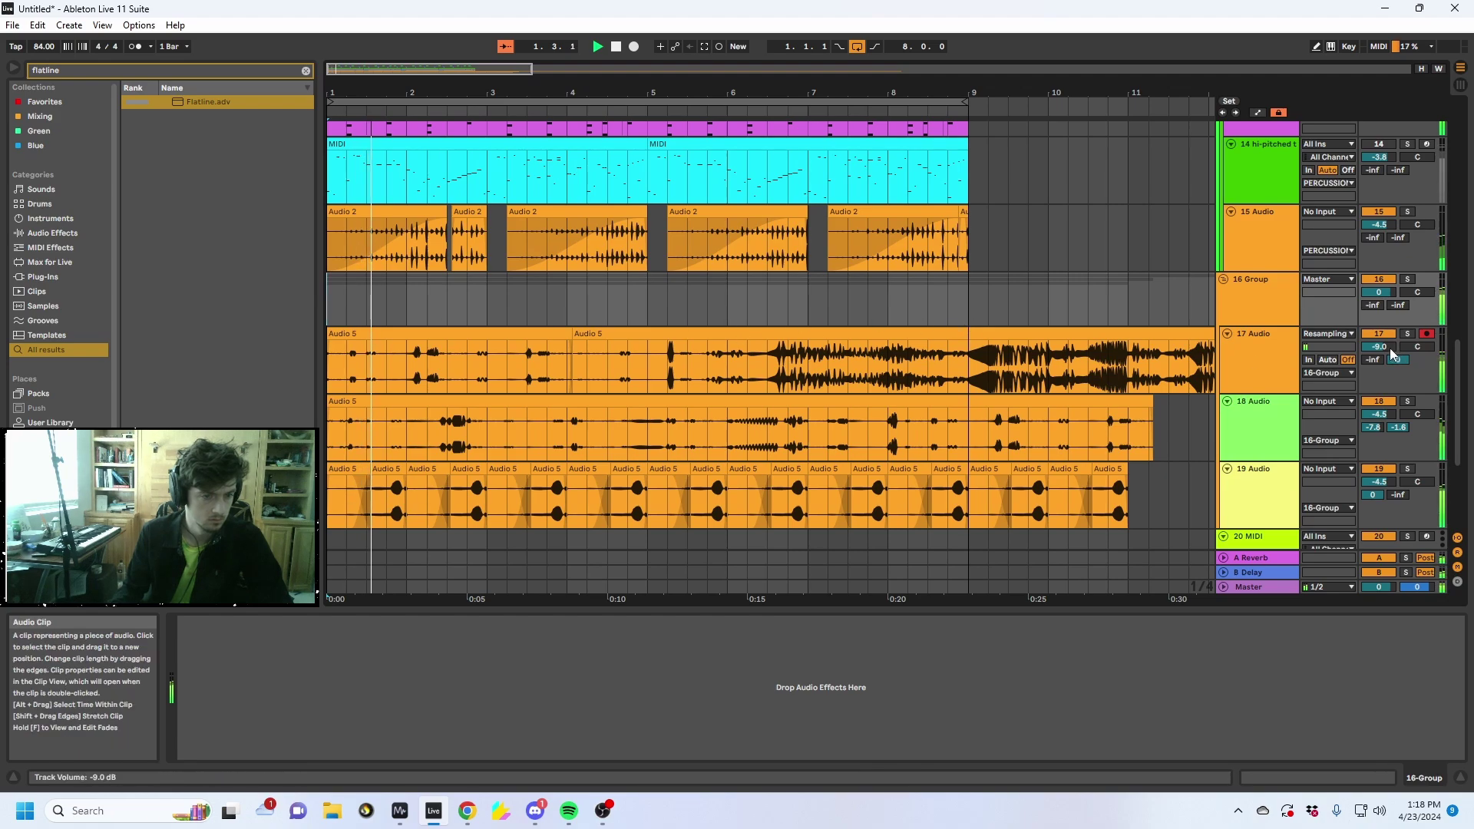
left_click(1263, 369)
Insert an audio track below track 18, paste a copy of track 18's clip at bar 9, and extend its start back to bar 1
scroll(1278, 409, "down", 1)
left_click(1255, 377)
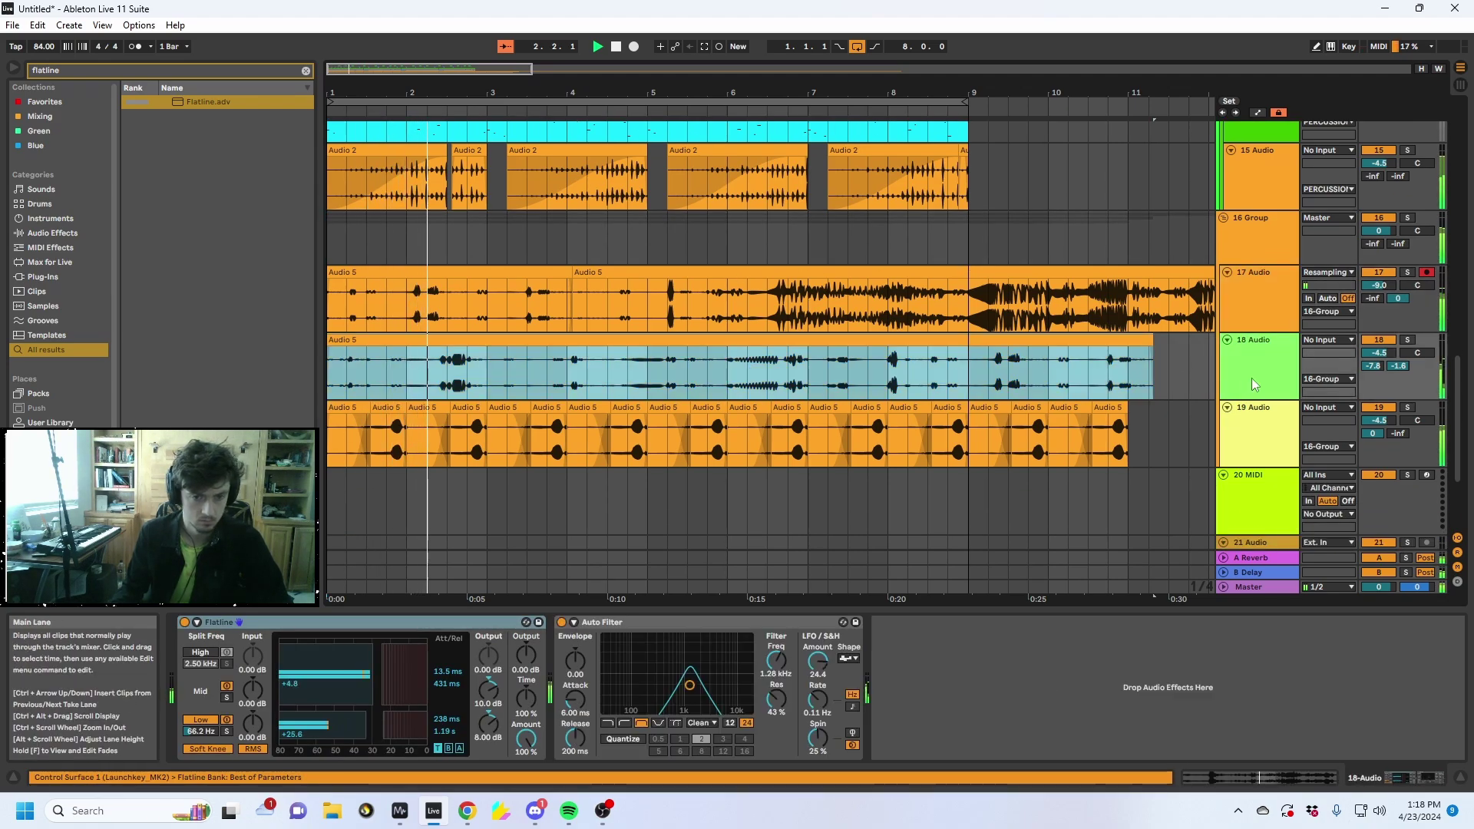
key("ctrl+t")
left_click(969, 424)
key("ctrl+v")
left_click_drag(970, 408, 327, 425)
left_click(722, 439)
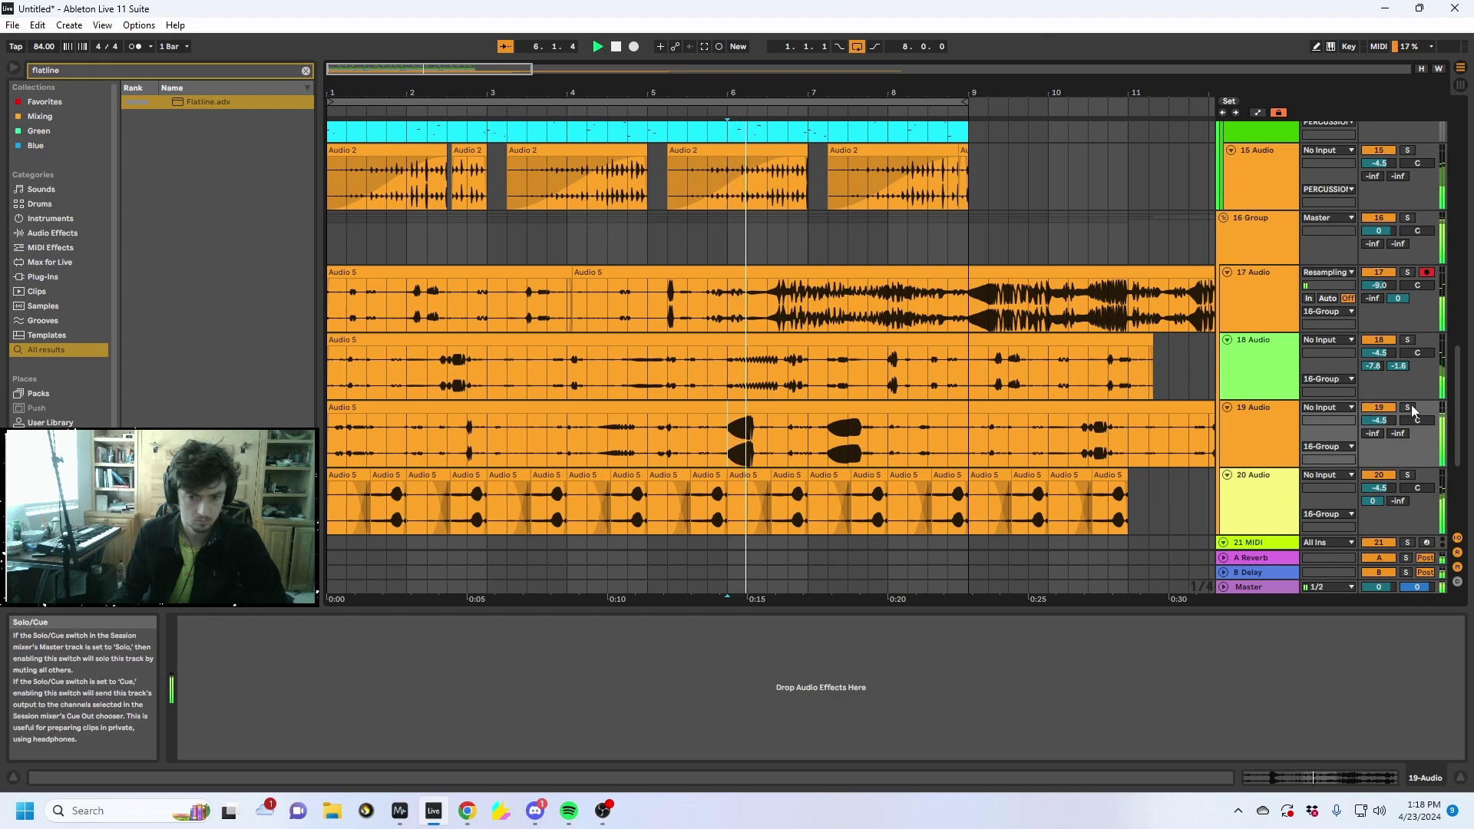
Load the Flatline preset onto audio track 19
left_click(819, 425)
left_click(1260, 430)
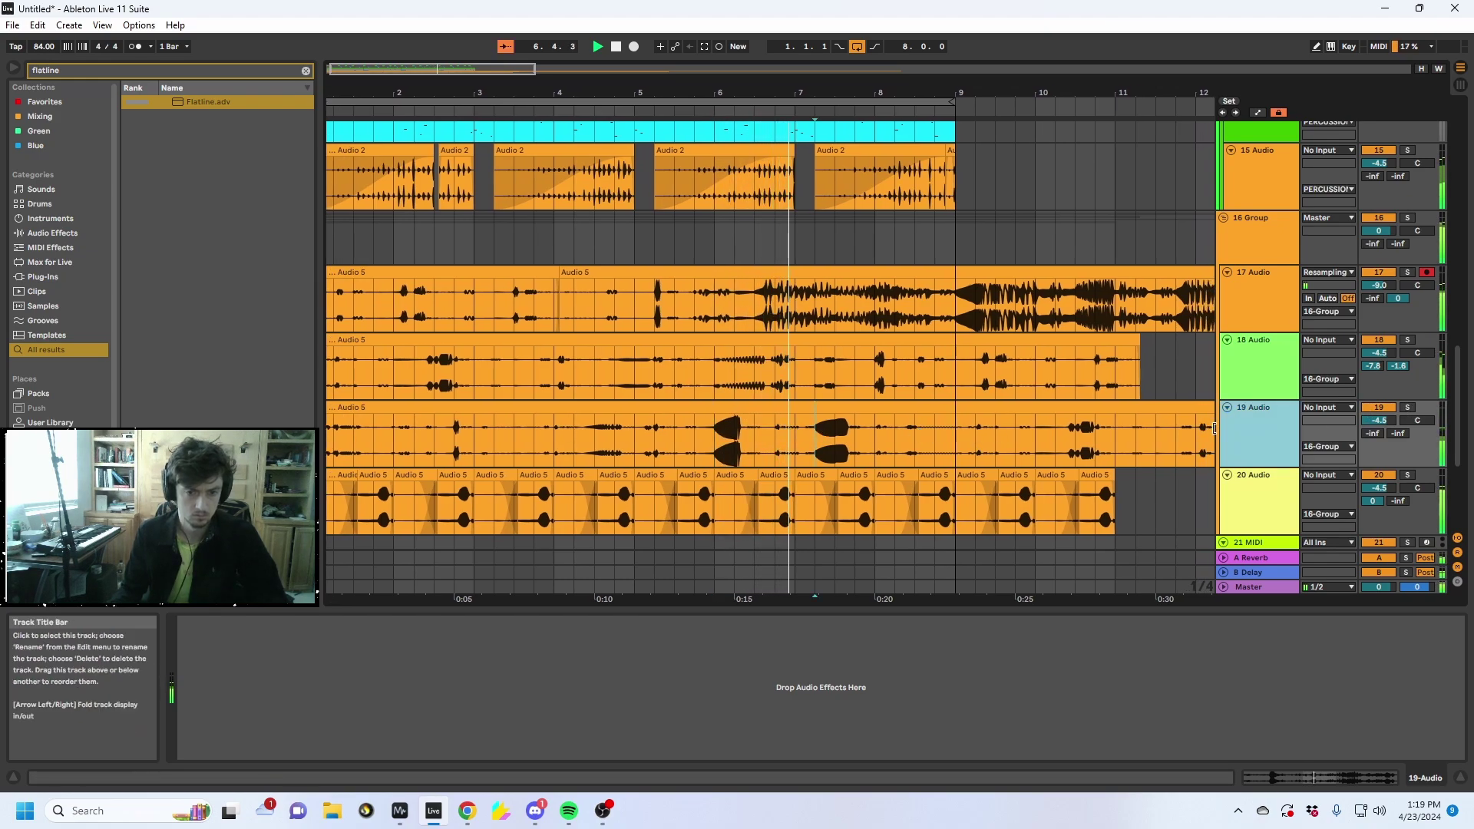
double_click(193, 103)
left_click(1016, 443)
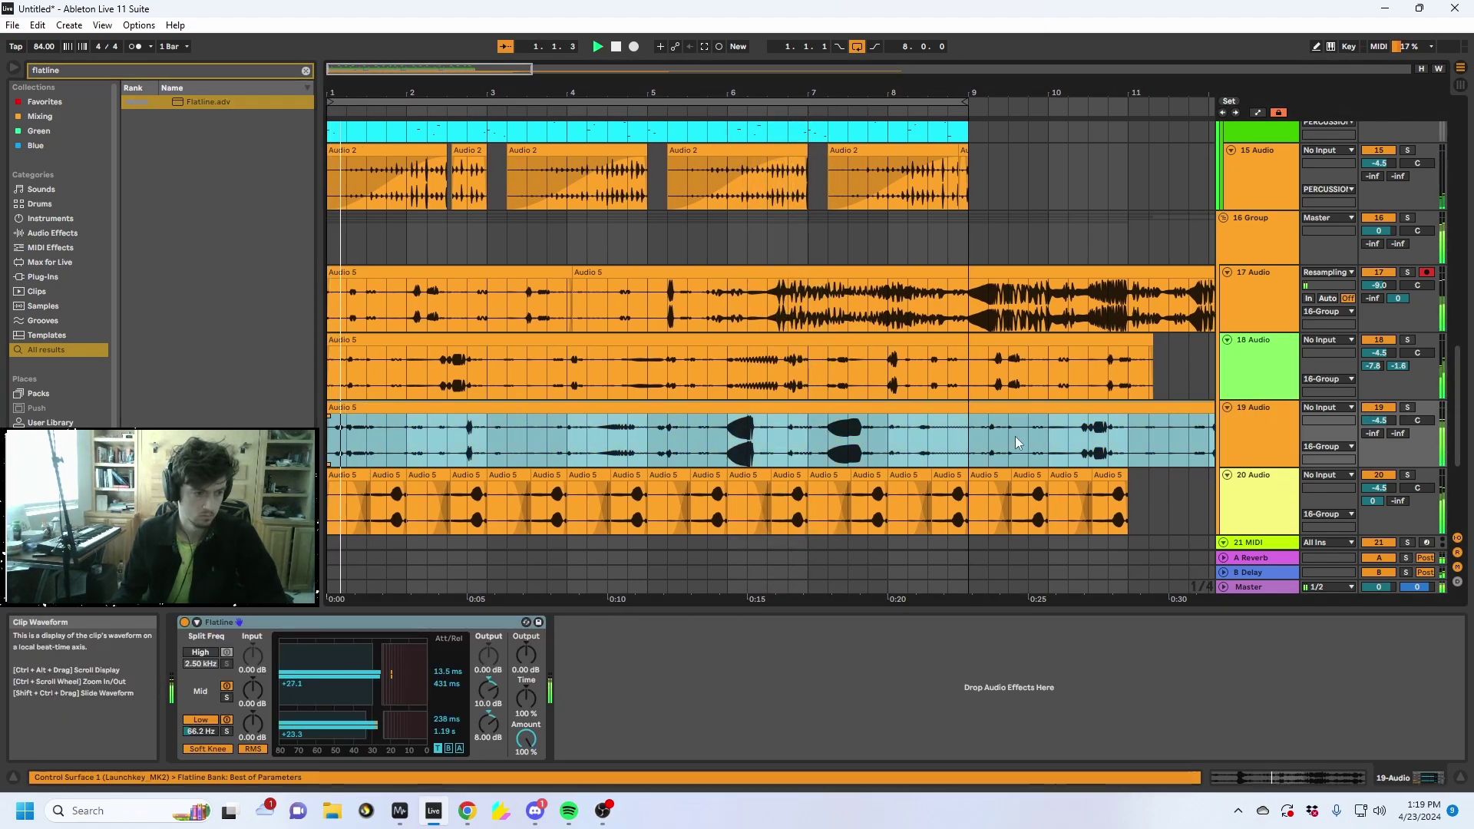
Split track 19's clip at bar 9 and reverse the part from bar 1 to bar 9
left_click(967, 435)
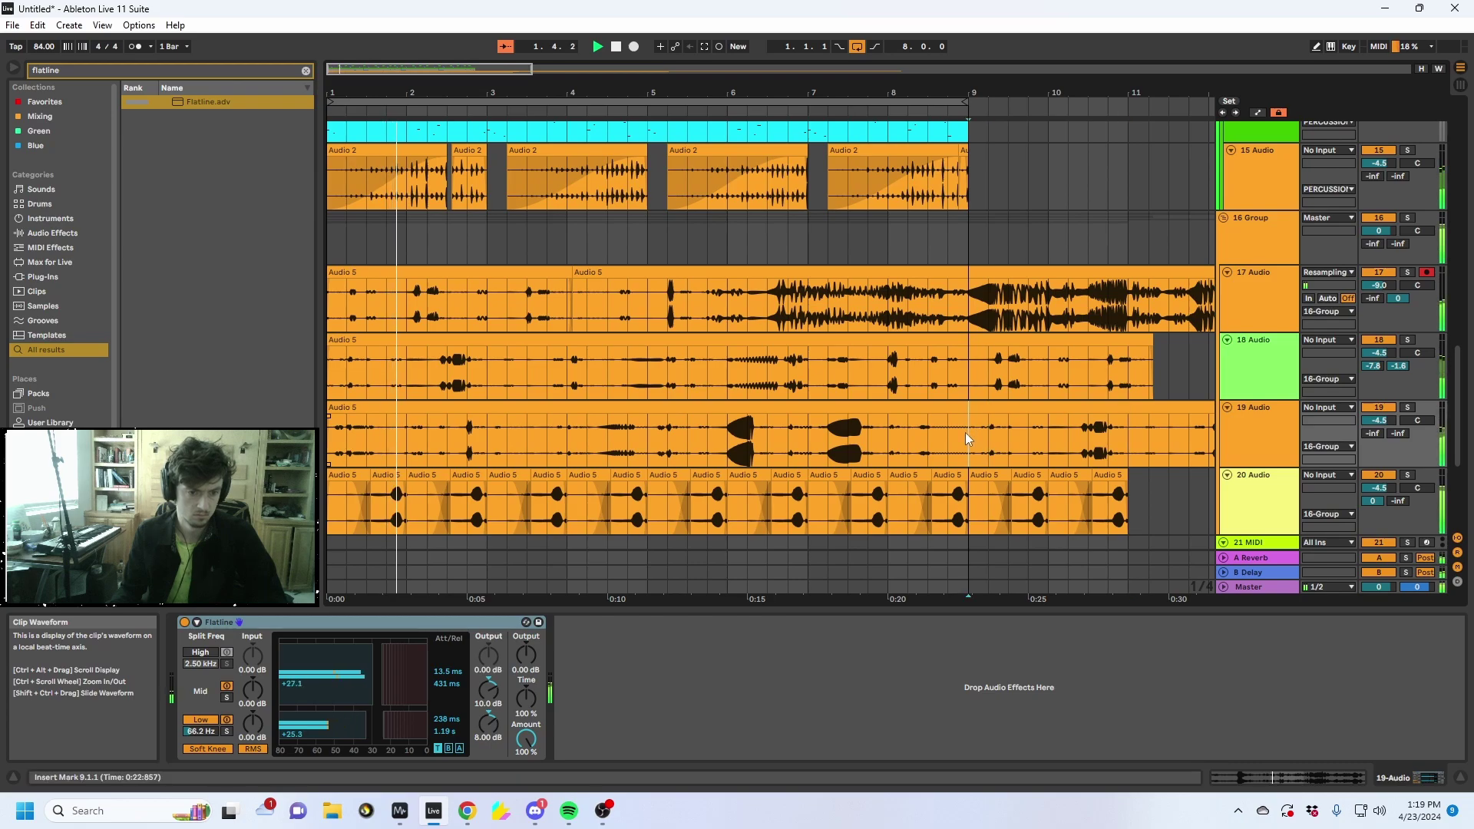
left_click(883, 407)
key("r")
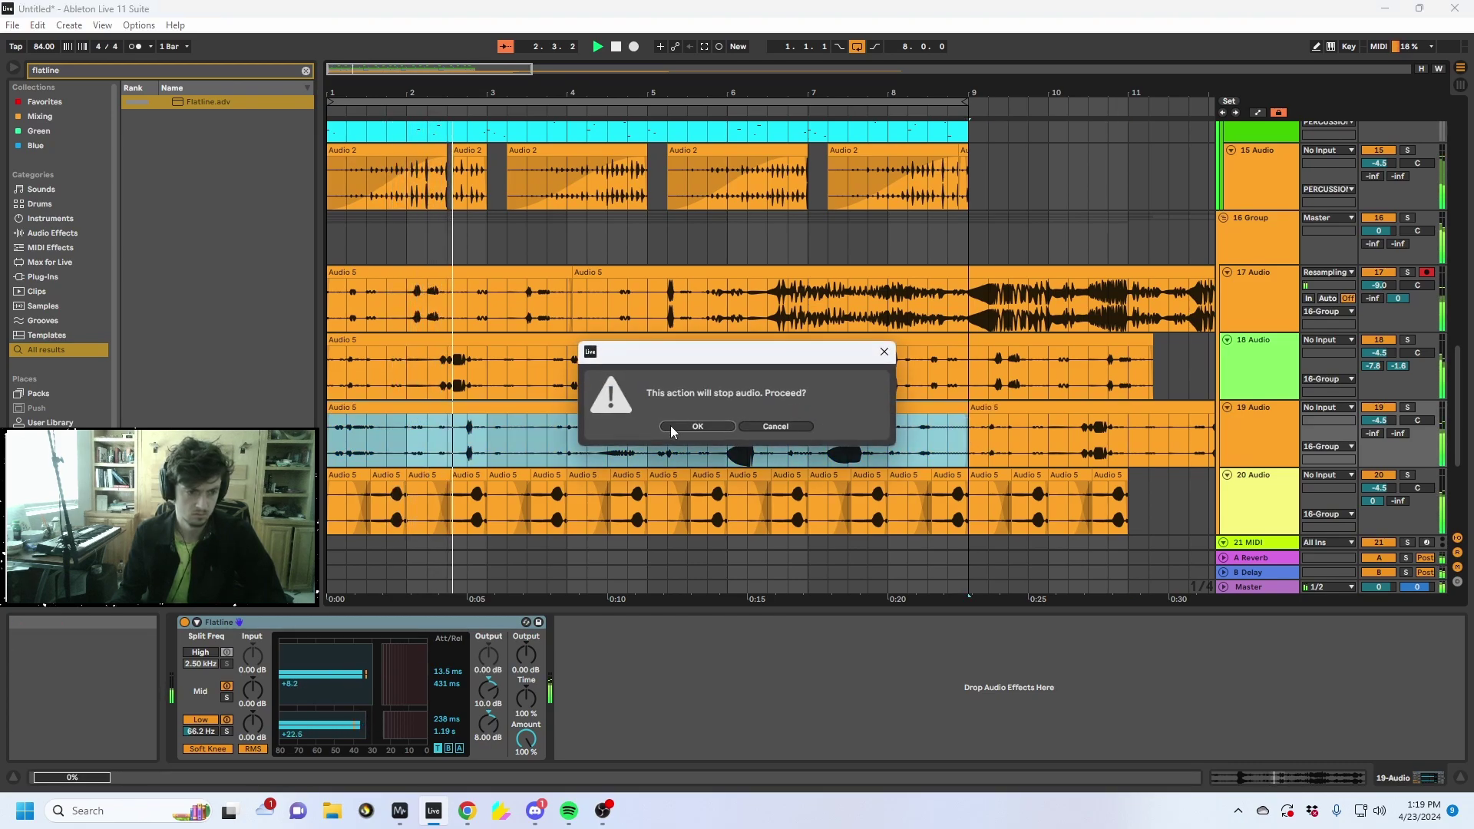
left_click(670, 426)
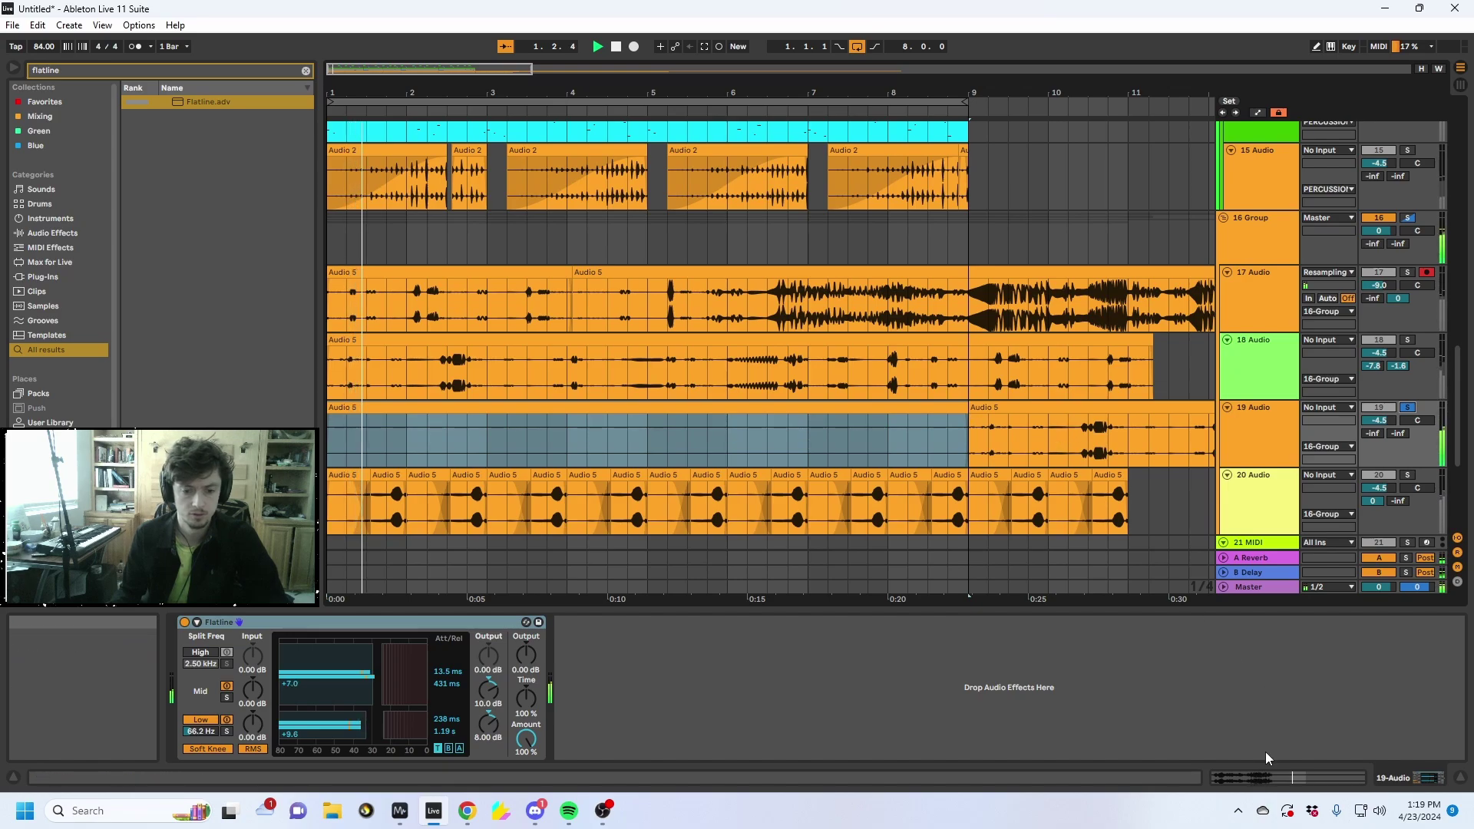
Switch the reversed clip on track 19 to Re-Pitch warp mode and play the loop from the start
left_click(1267, 776)
key("space")
left_click(195, 646)
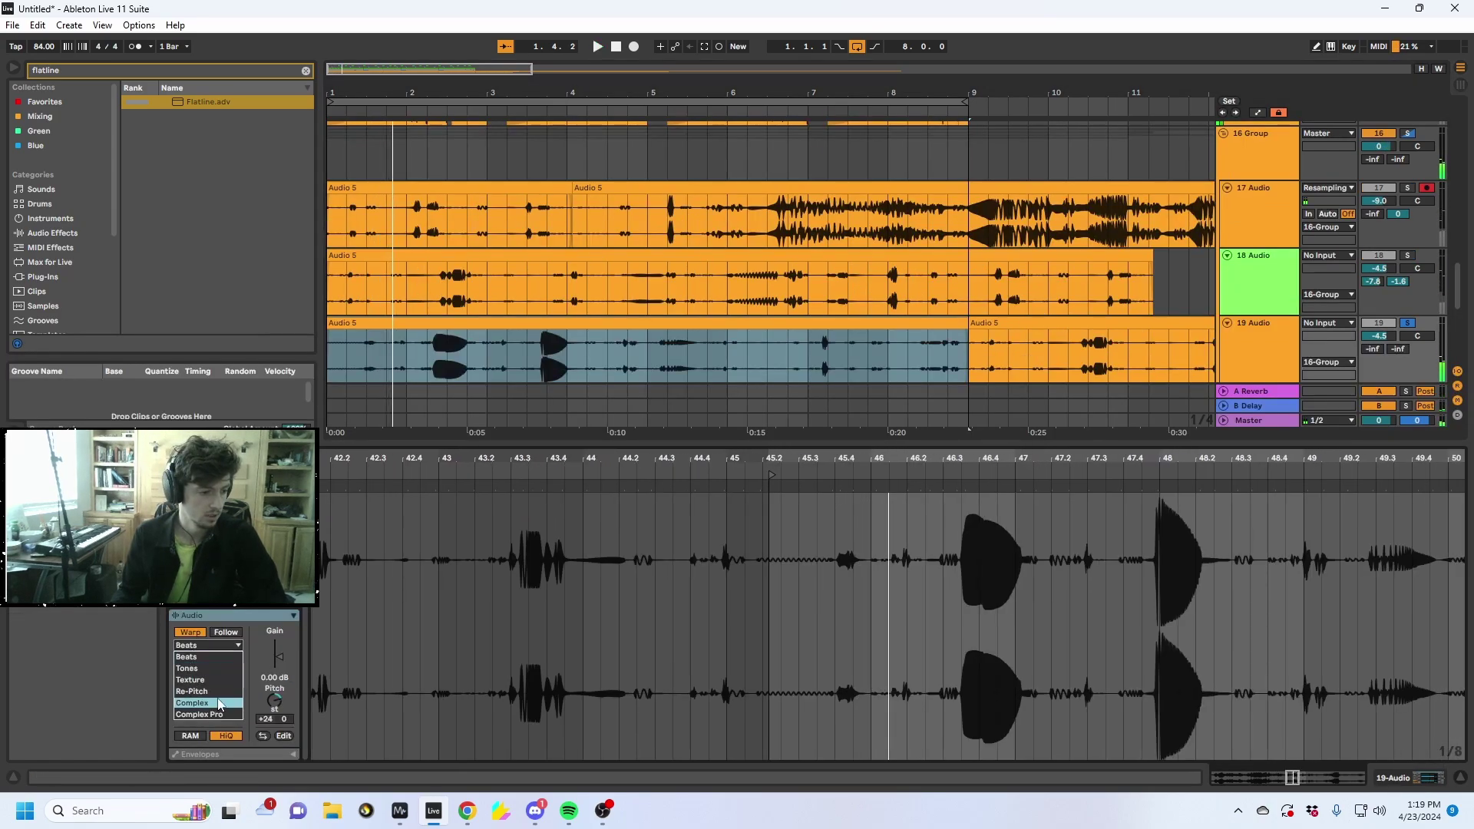
left_click(222, 691)
key("space")
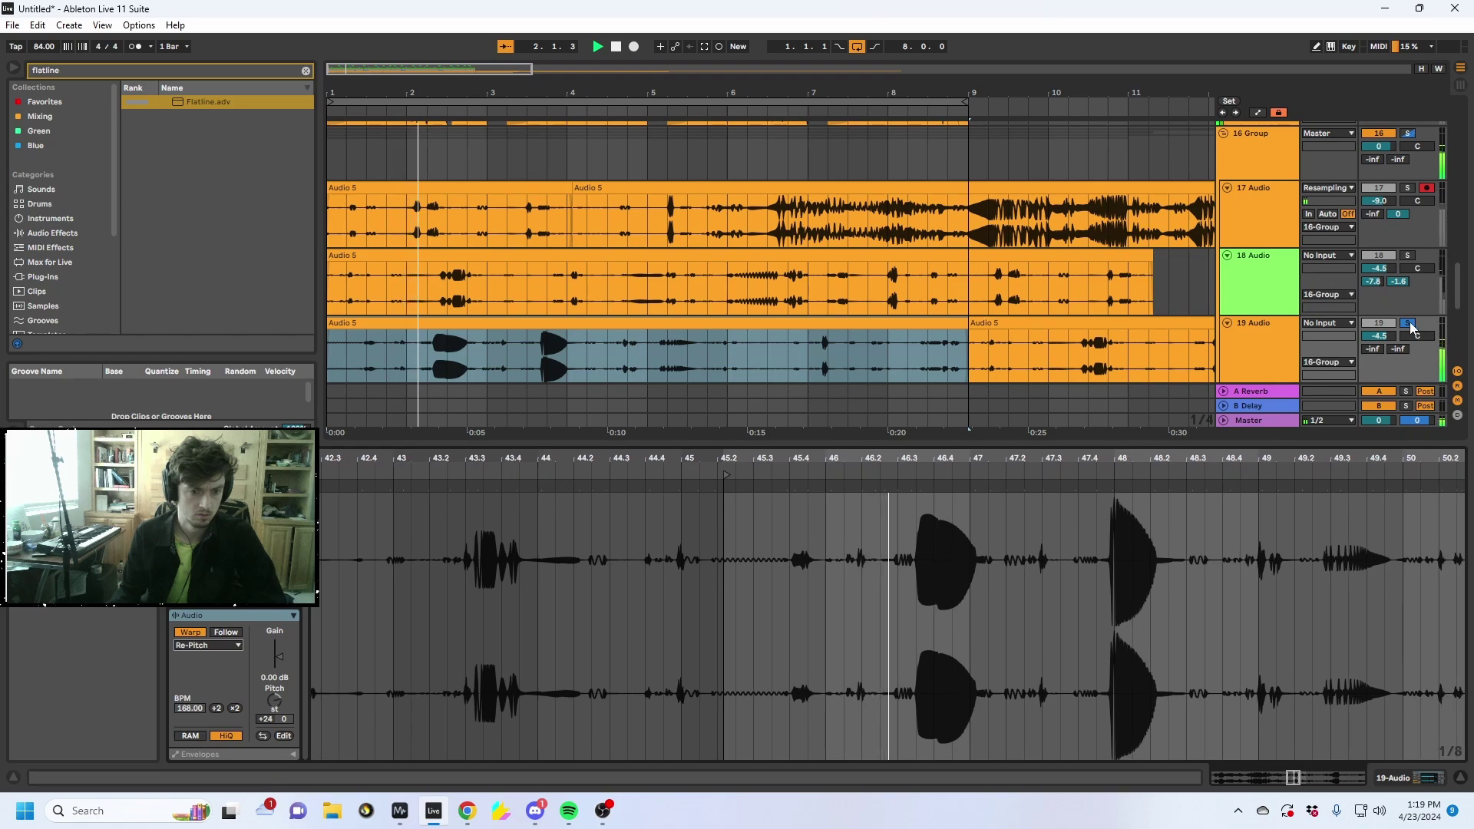
key("space")
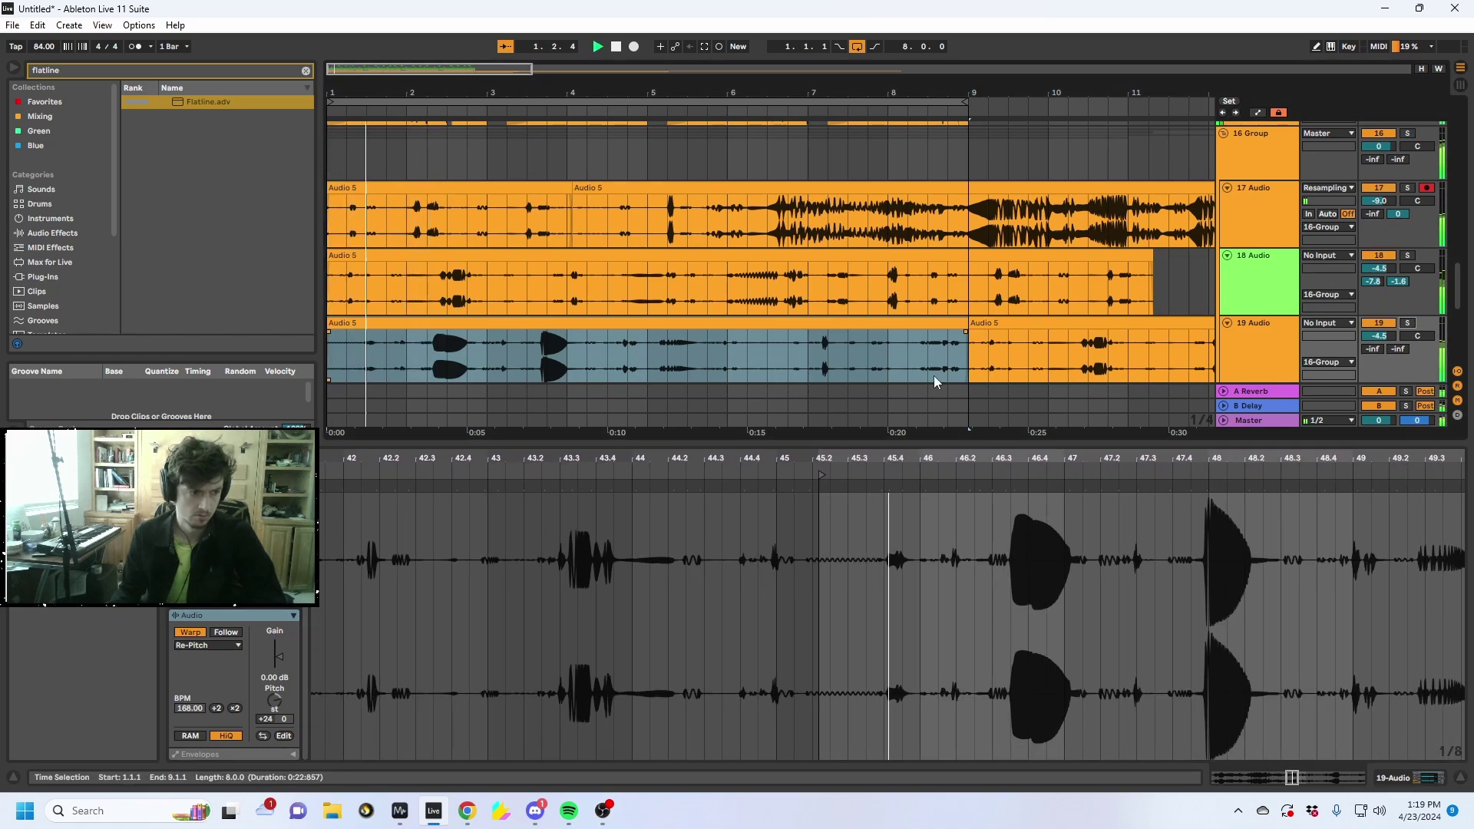
Deactivate track 18, bring up its clip's settings and restart playback
left_click(413, 367)
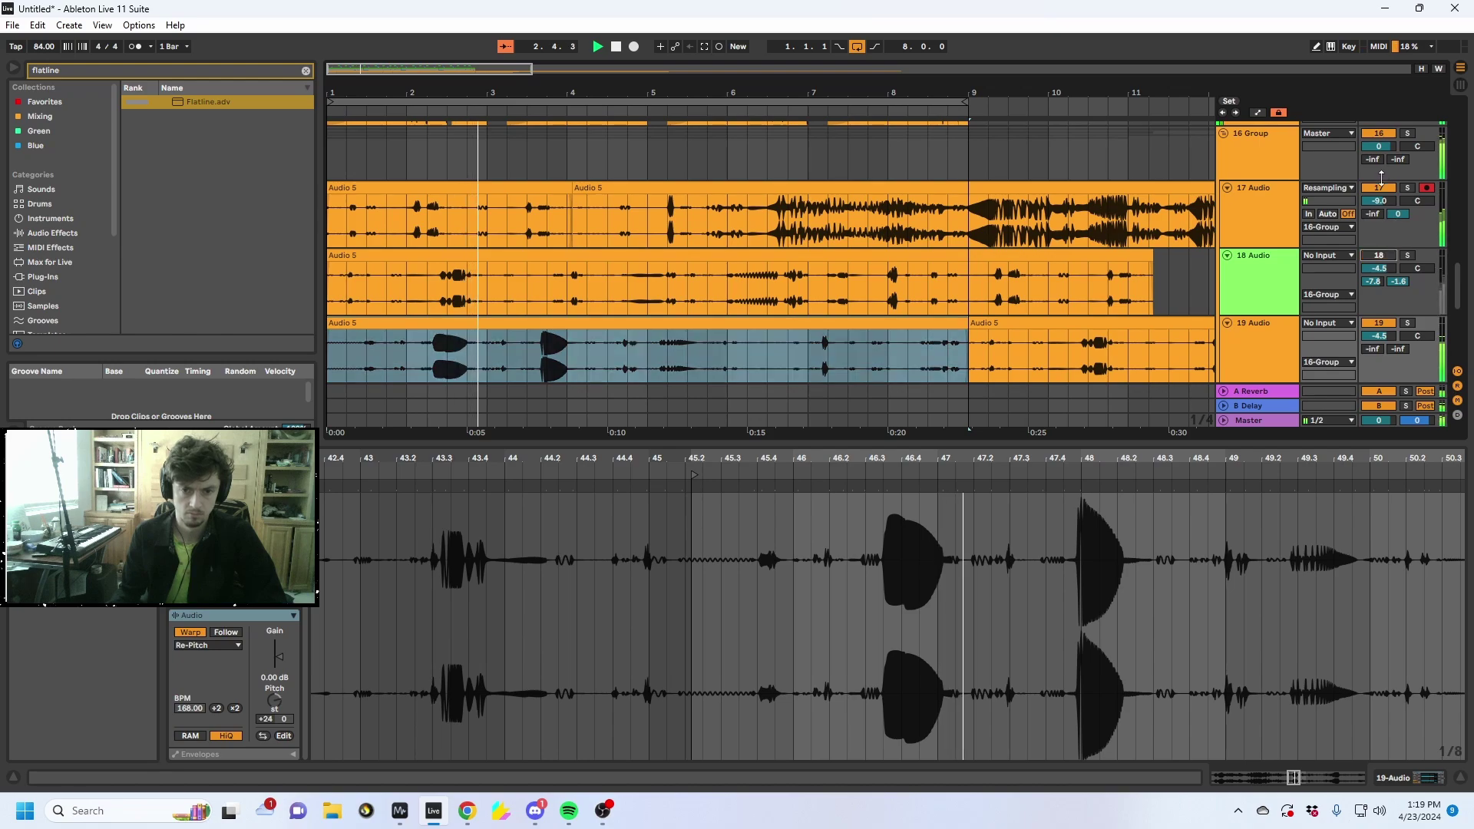
left_click(1075, 256)
key("space")
key("space")
Set track 20's clips from bar 1 to bar 9 to Complex warp mode and transpose them to -24 semitones
scroll(1075, 345, "down", 2)
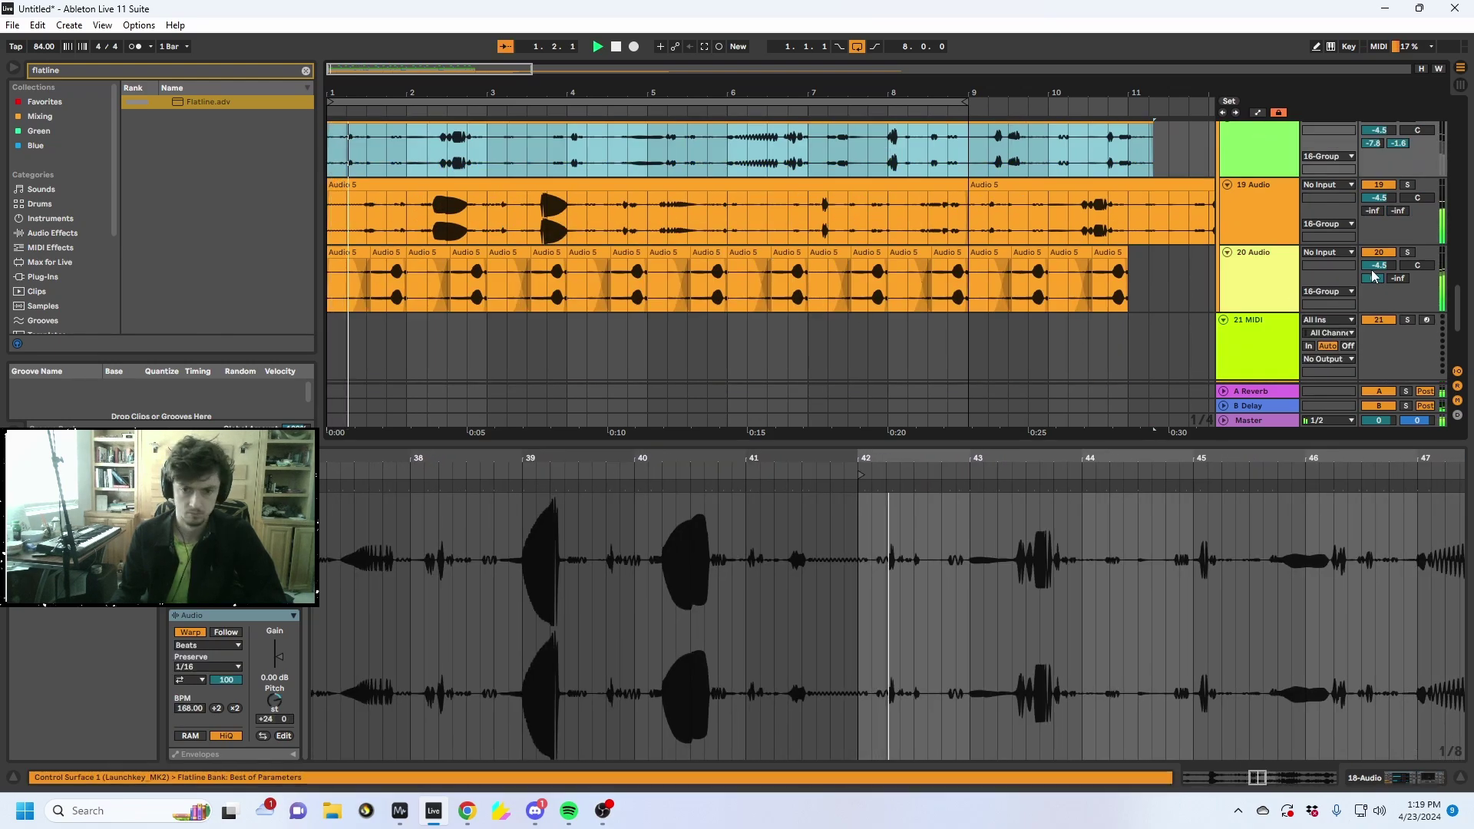
left_click(728, 218)
left_click_drag(970, 297, 327, 298)
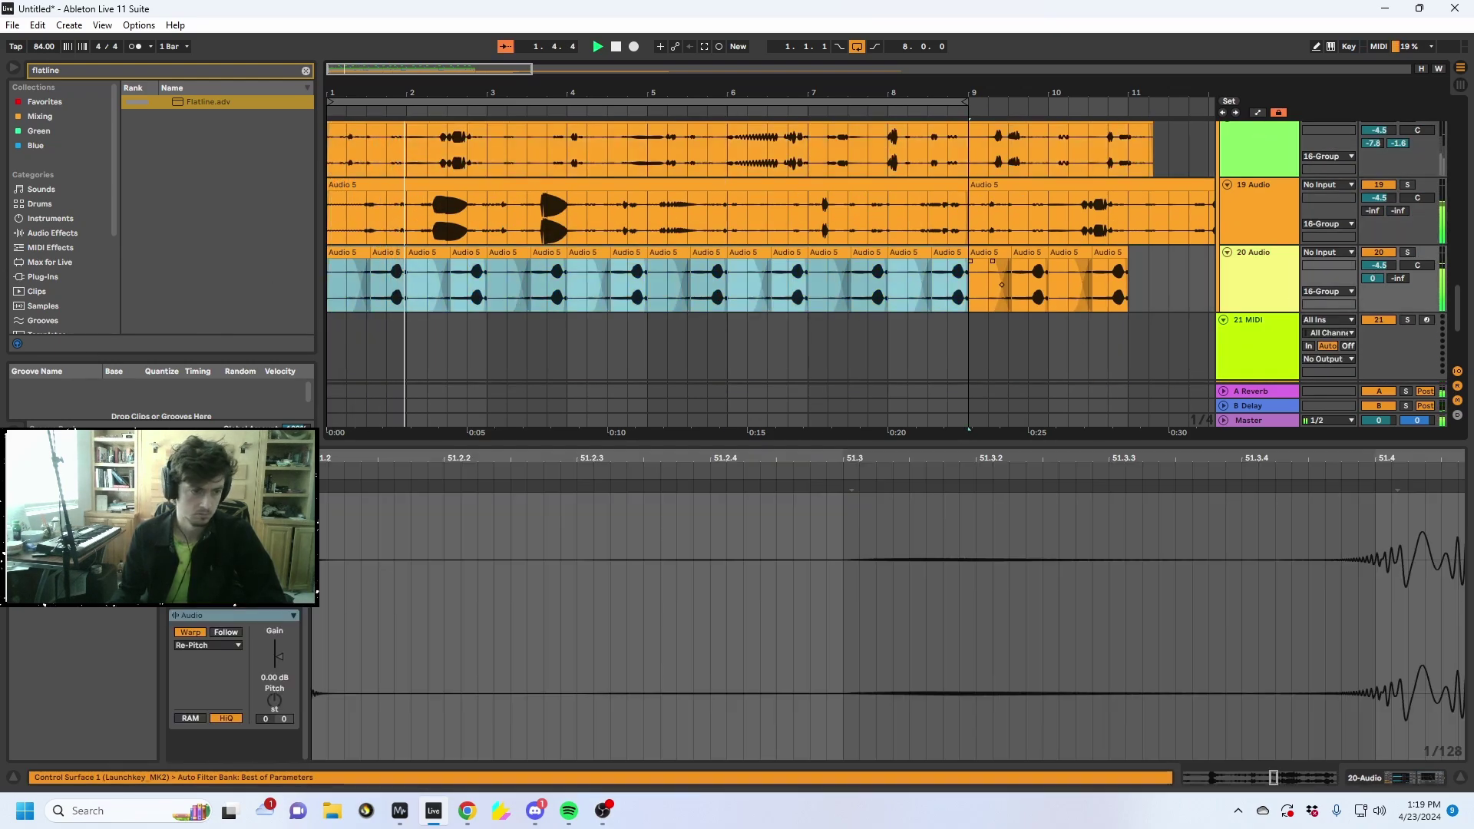
left_click(207, 645)
left_click(223, 700)
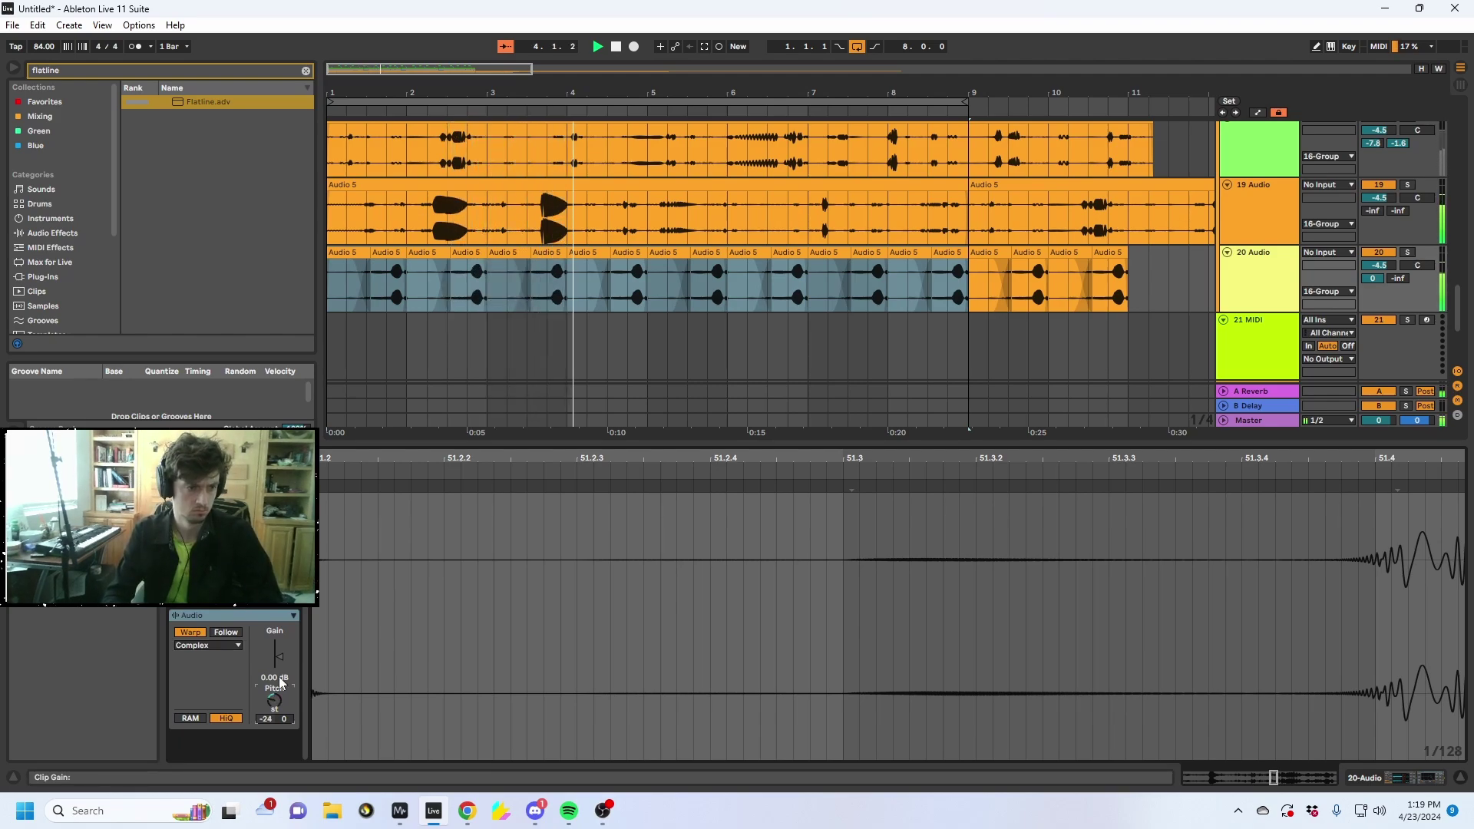
On track 19, set the reverb send to 0 dB, the delay send to -0.3 dB and the volume to -1.3 dB
scroll(749, 292, "up", 2)
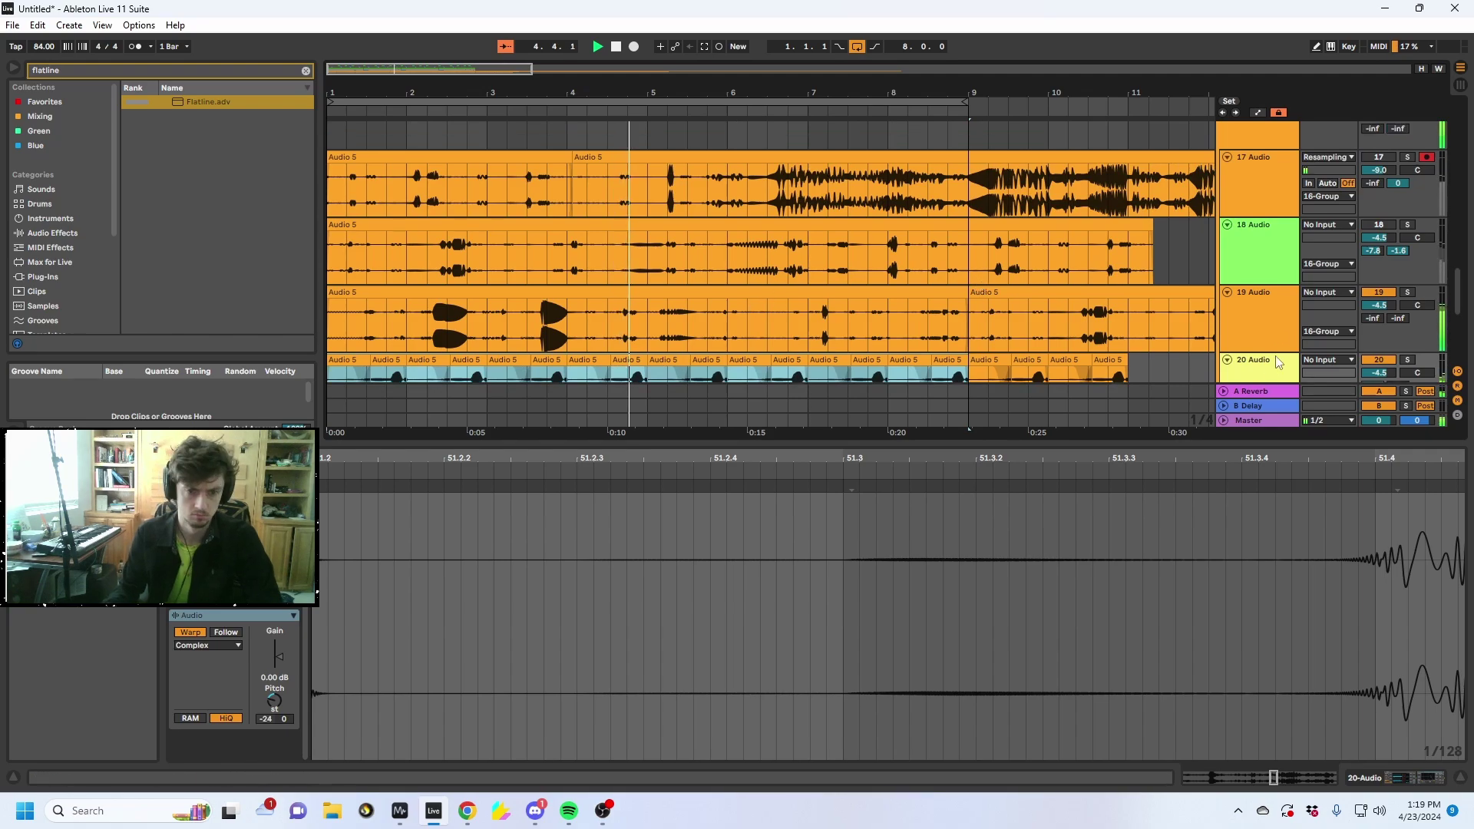
left_click(1271, 331)
left_click(1413, 777)
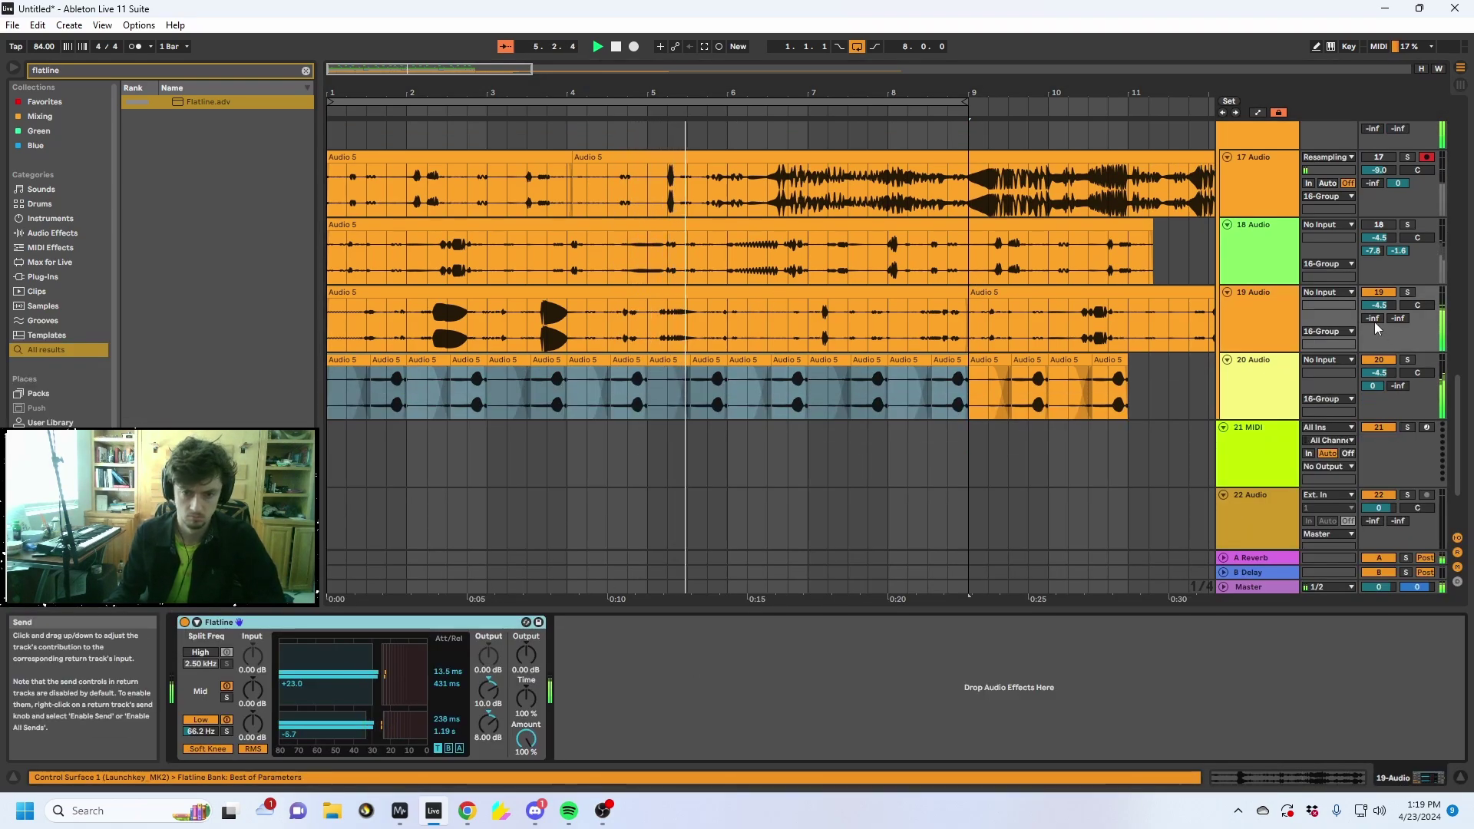
left_click_drag(1373, 318, 1372, 239)
left_click_drag(1398, 318, 1397, 292)
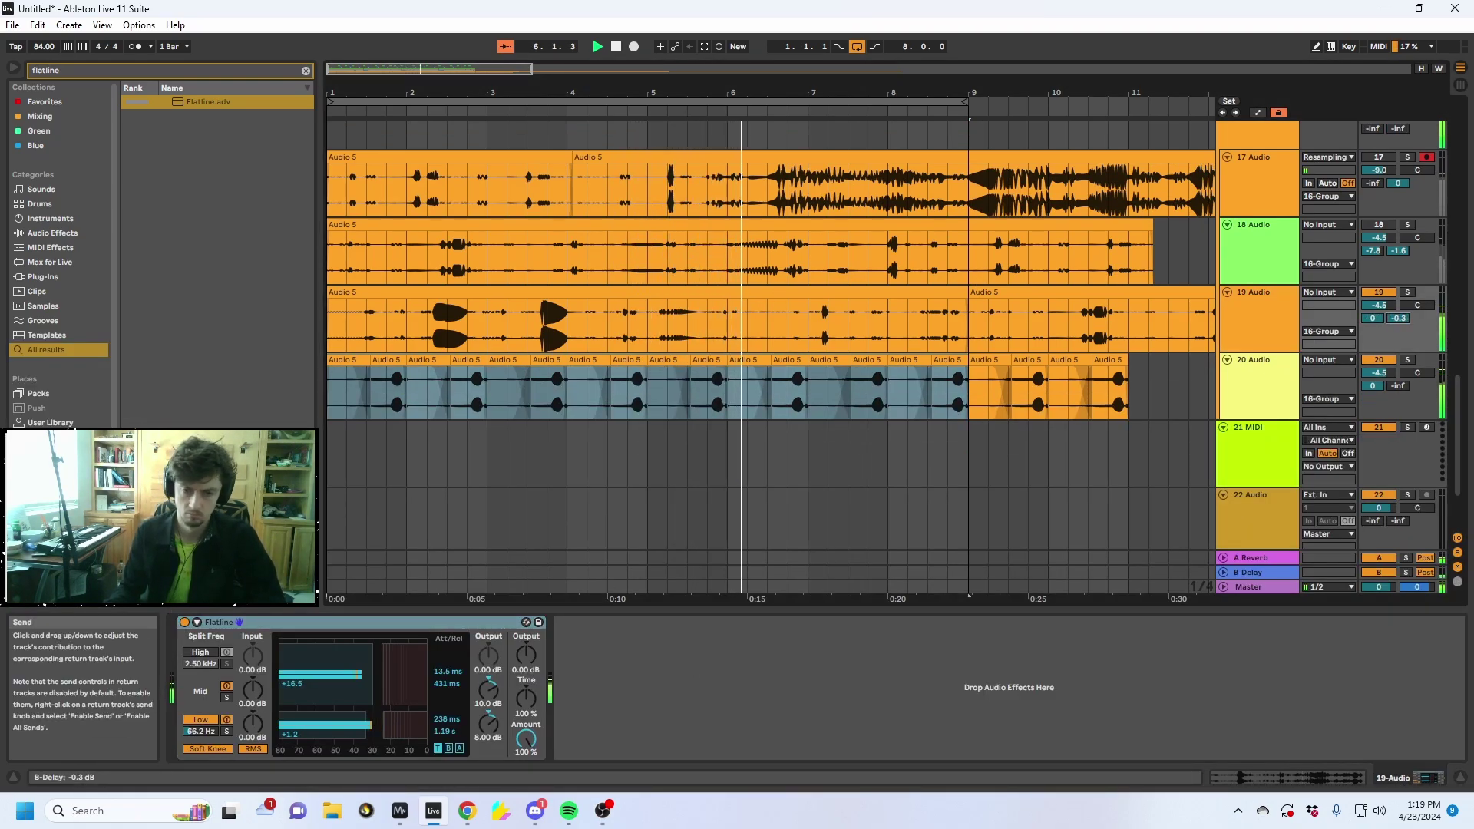
left_click(806, 340)
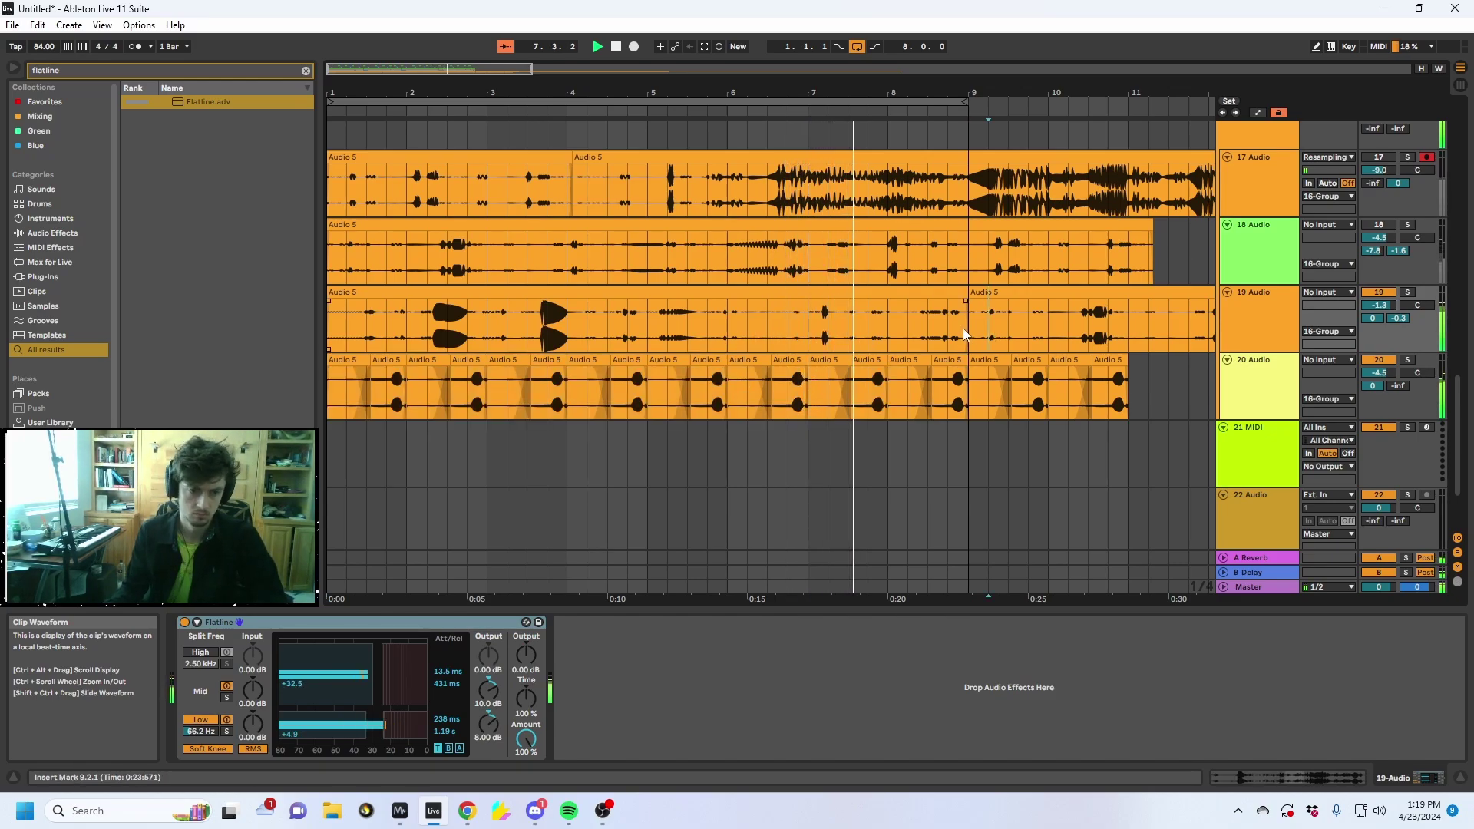
Look over the 16 group and the percussion tracks above it, folding the group and unfolding it again
left_click_drag(963, 335, 128, 313)
scroll(743, 260, "up", 2)
left_click(1246, 263)
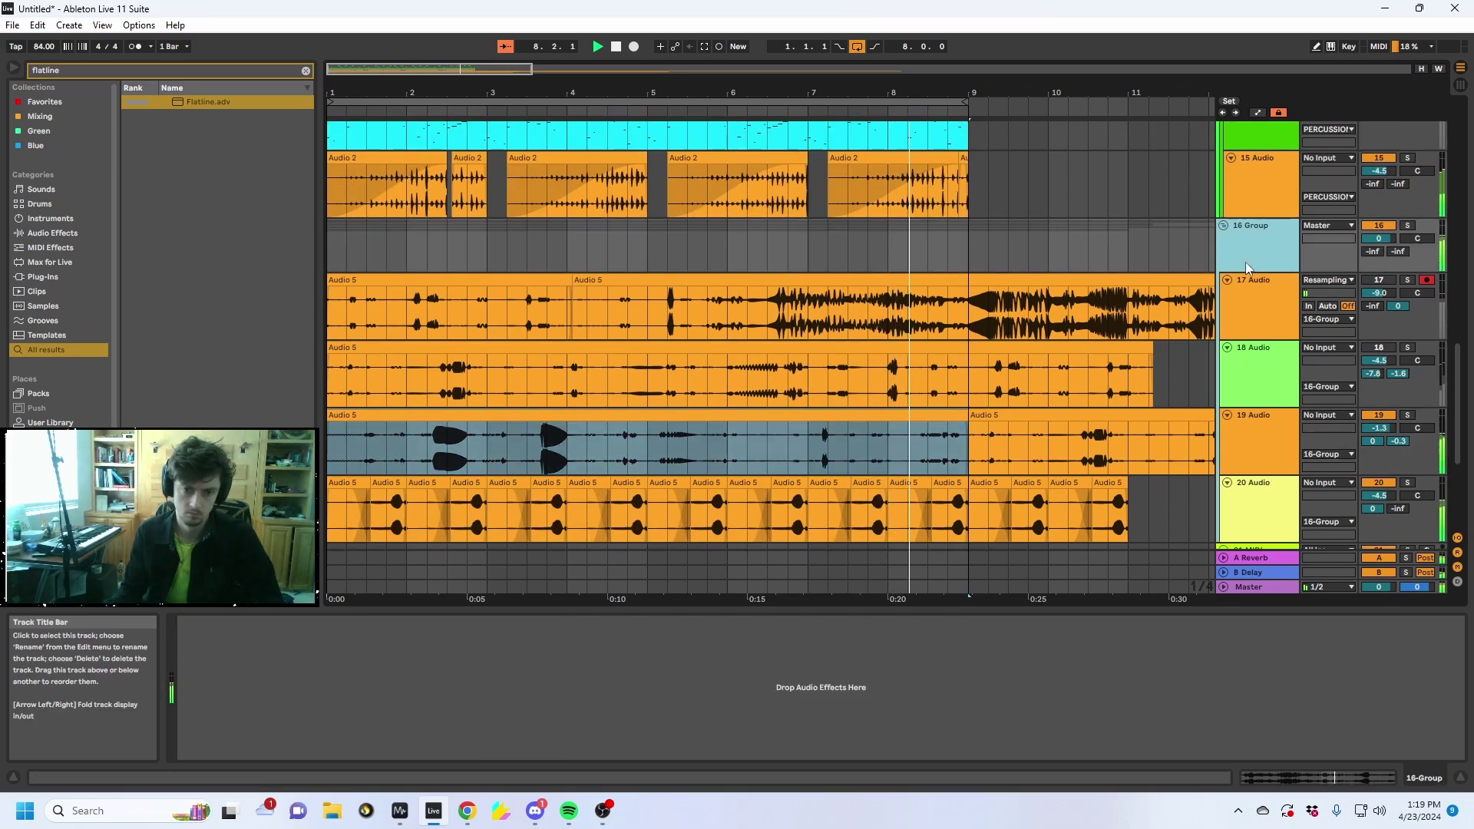
scroll(938, 394, "down", 3)
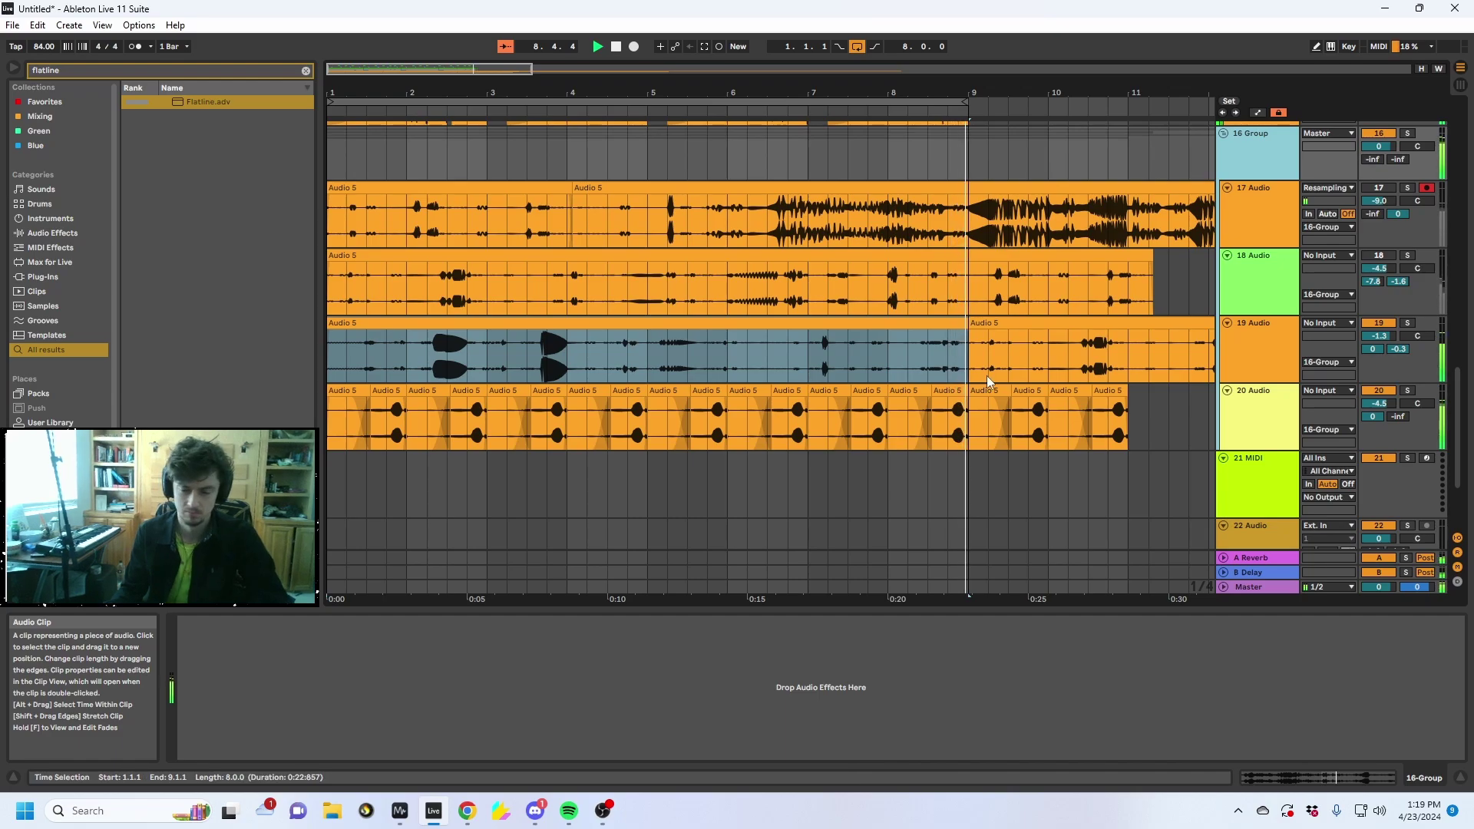
scroll(987, 376, "up", 5)
scroll(1242, 372, "down", 1)
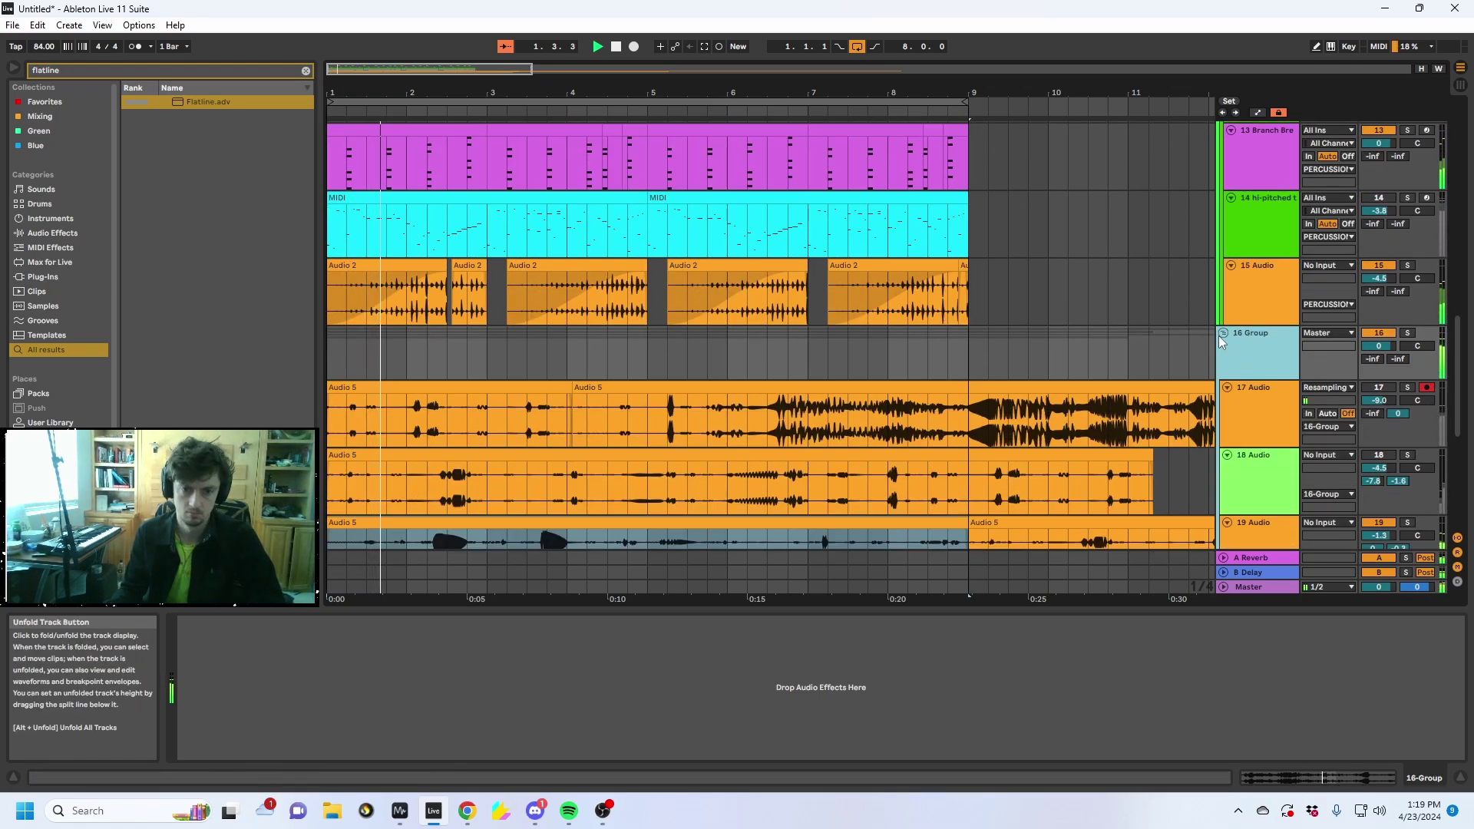
left_click(1221, 333)
left_click(1261, 361)
left_click(1227, 381)
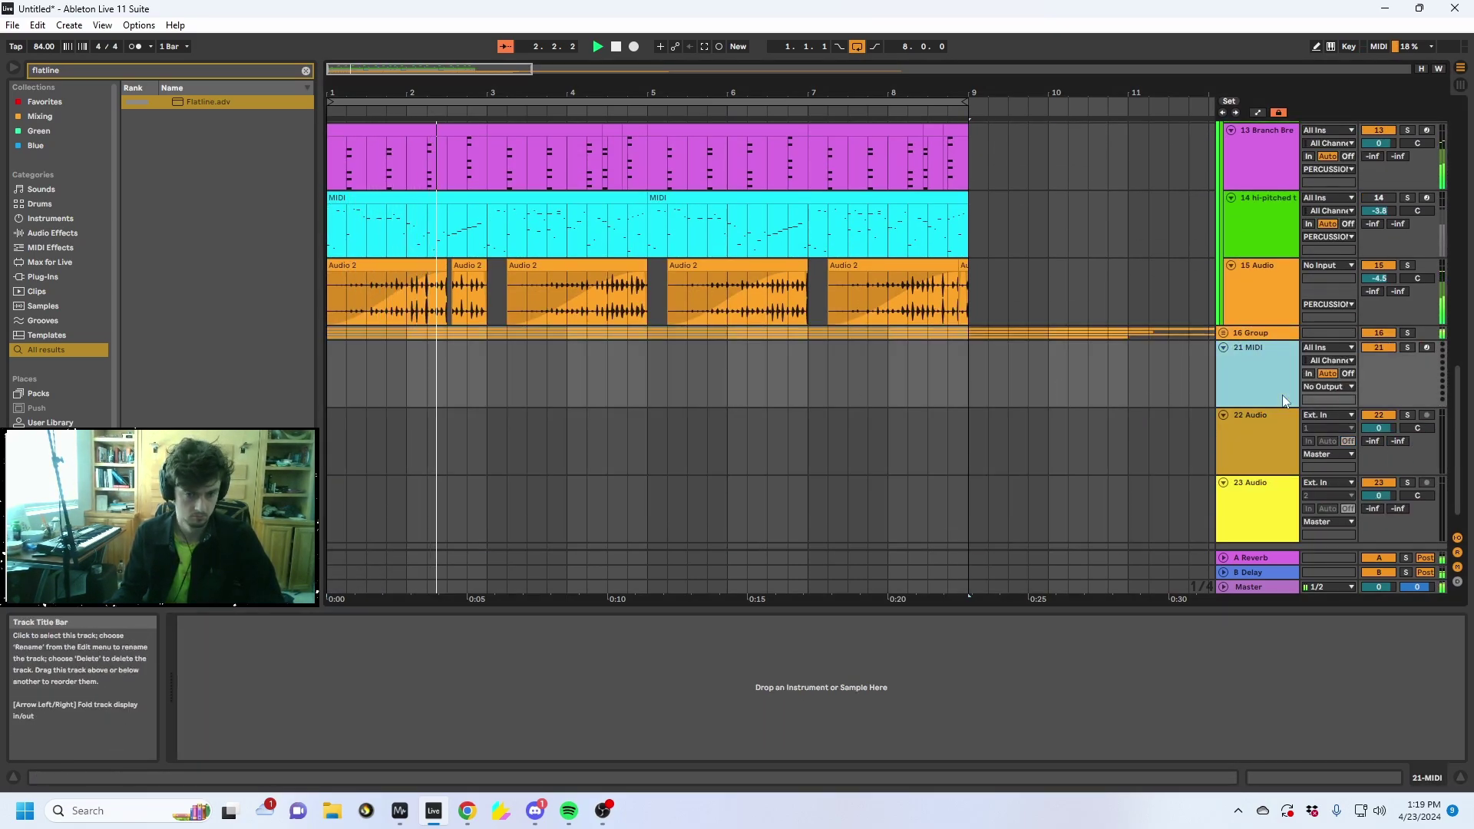
scroll(722, 323, "up", 4)
scroll(736, 334, "down", 2)
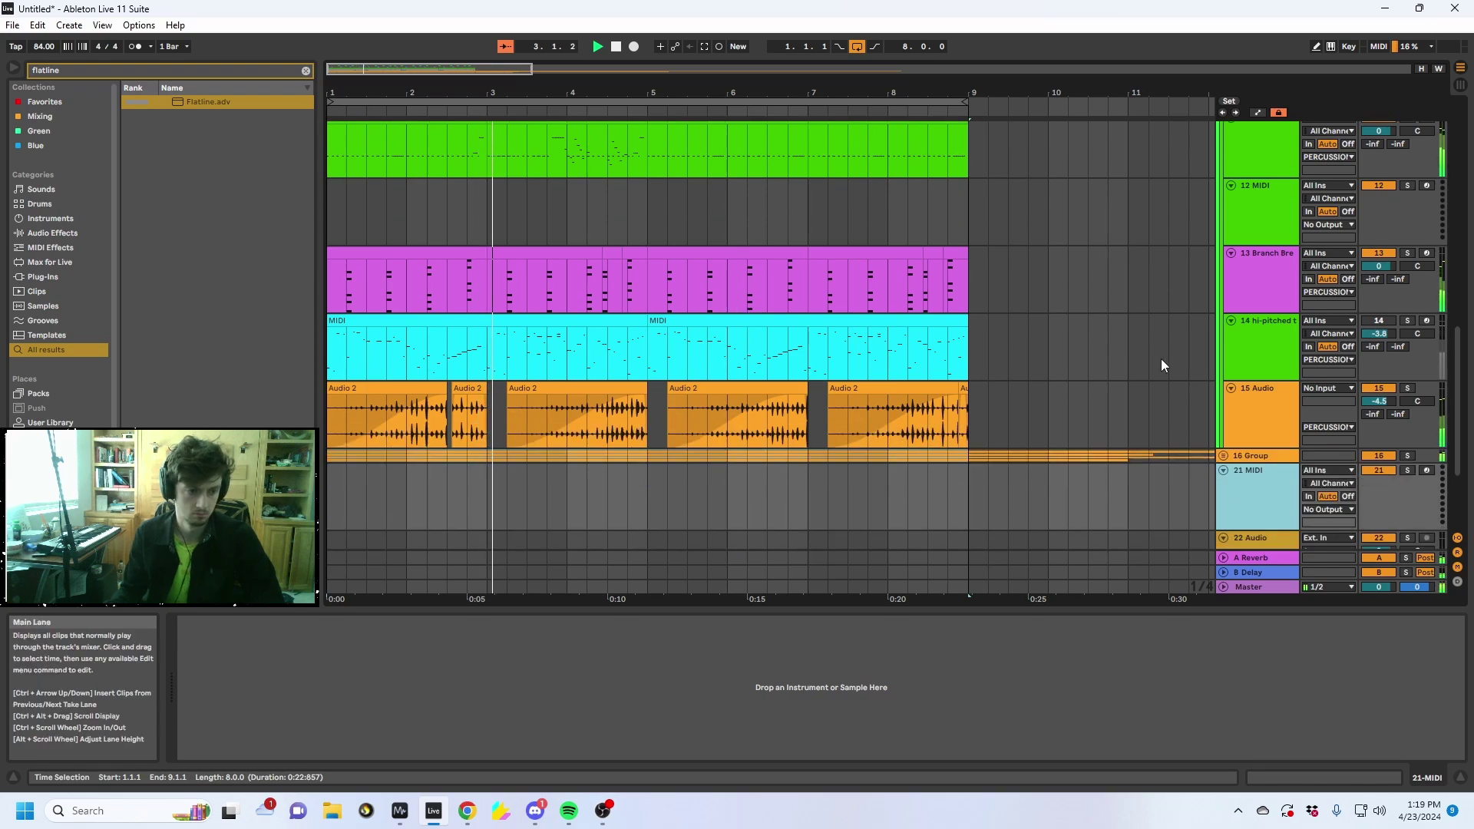
left_click(1223, 455)
scroll(1002, 417, "down", 3)
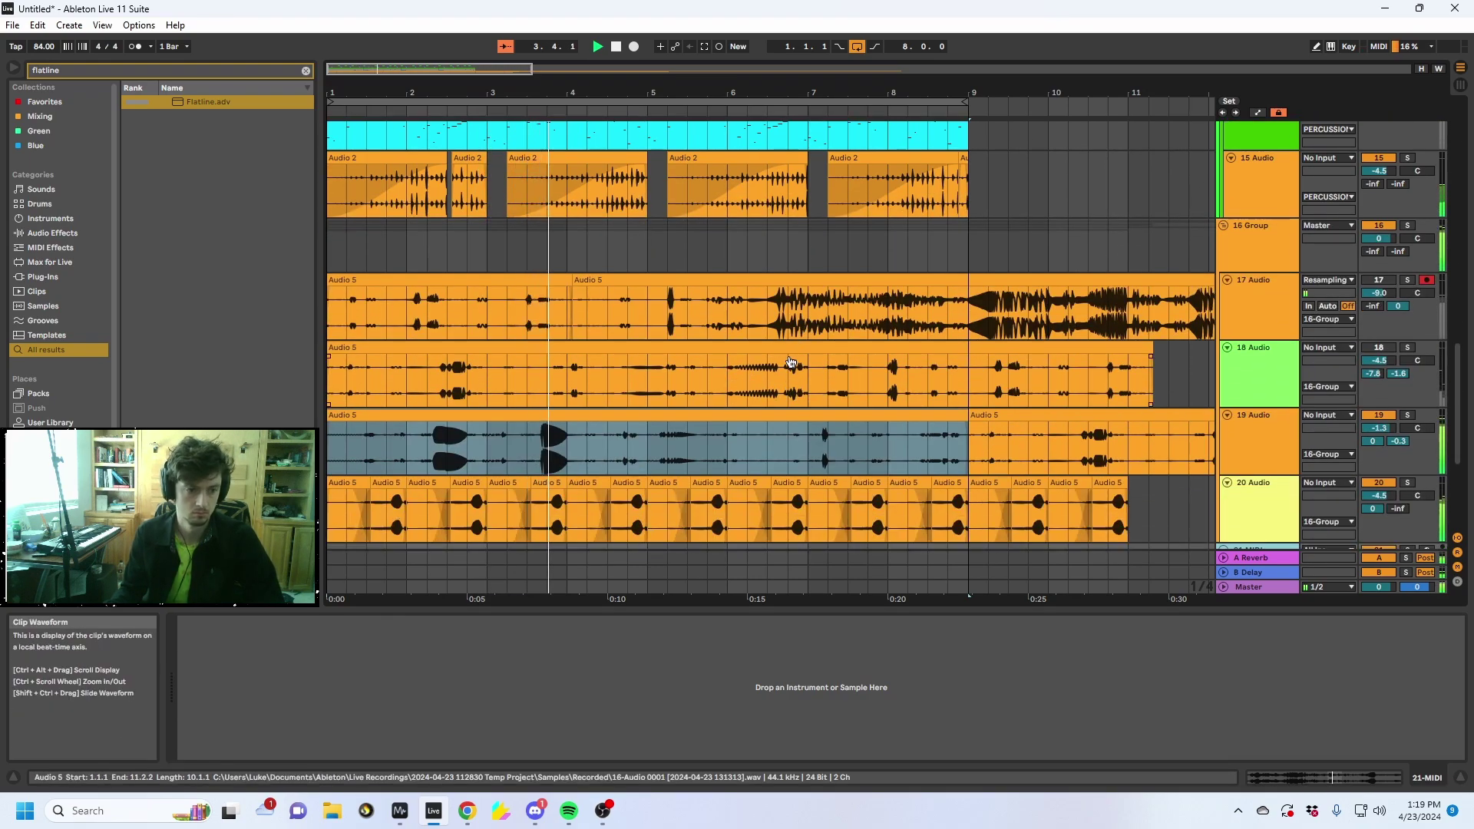
Slide the waveform inside track 20's clip at 5.3.1 so it plays a different part of the recording
mouse_move(676, 344)
left_mouse_down()
mouse_move(862, 356)
mouse_move(681, 357)
left_mouse_up()
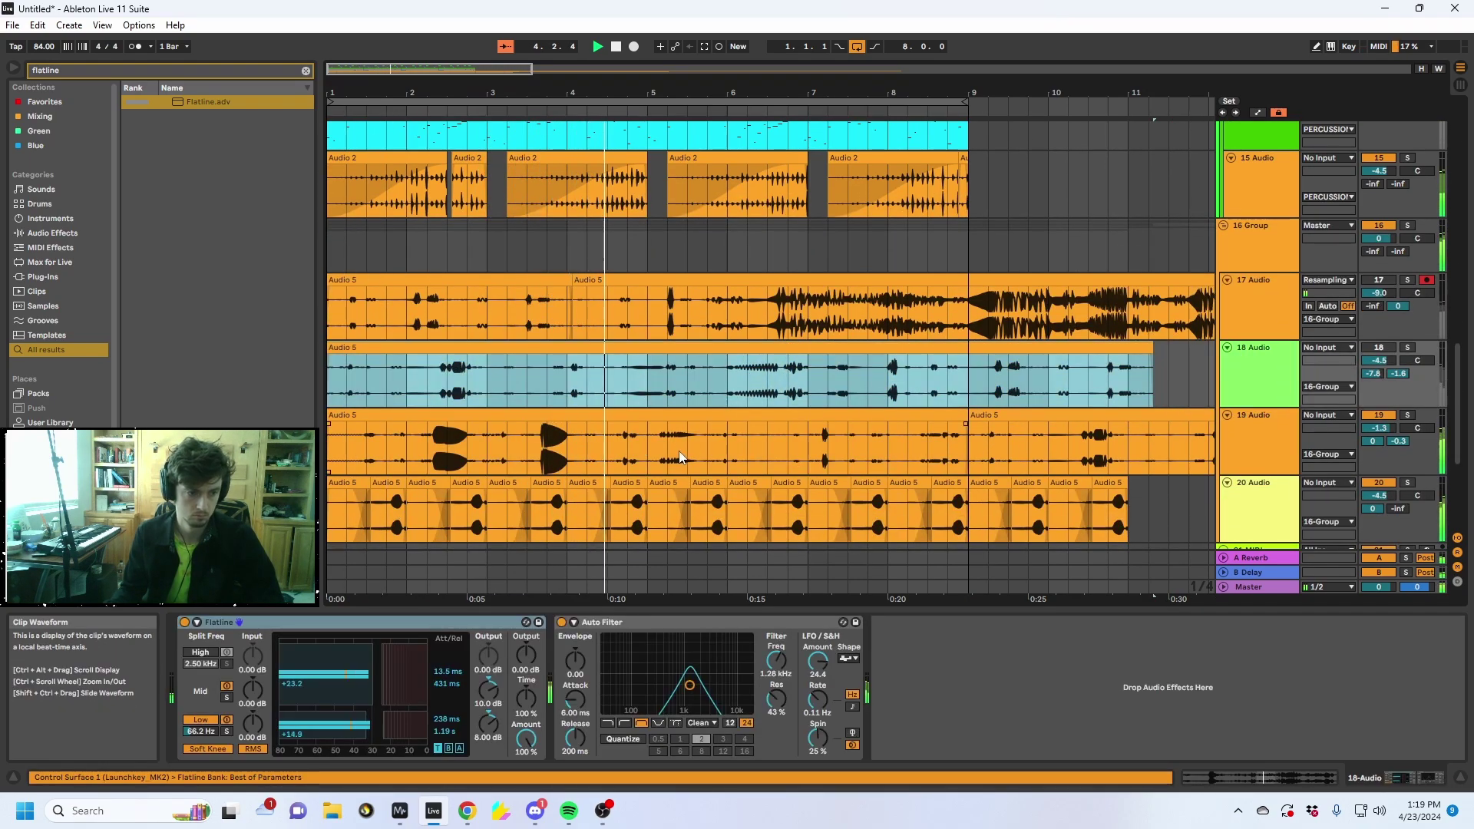
scroll(674, 415, "down", 1)
left_click_drag(666, 437, 691, 462)
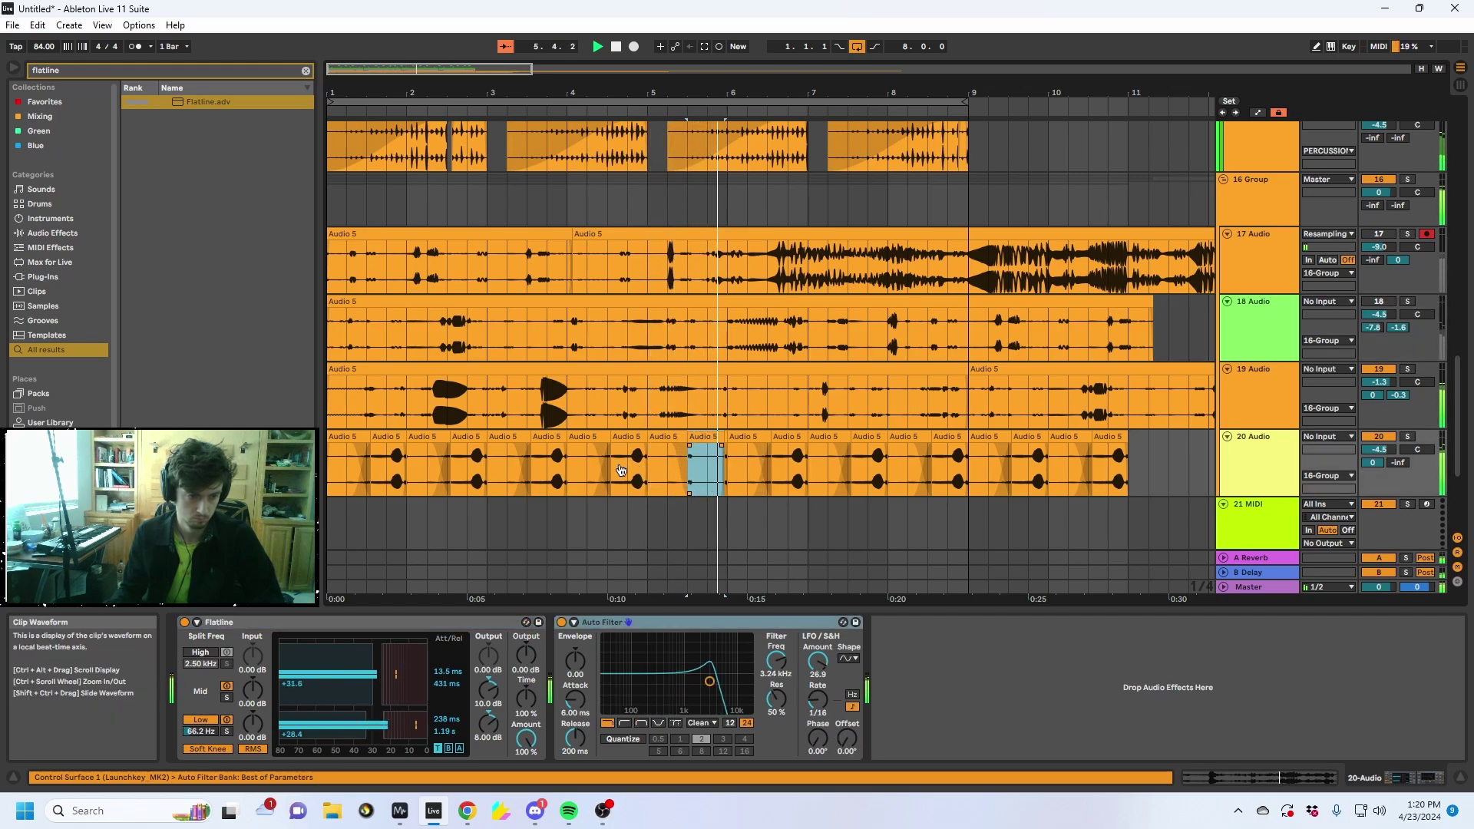
left_click(708, 482)
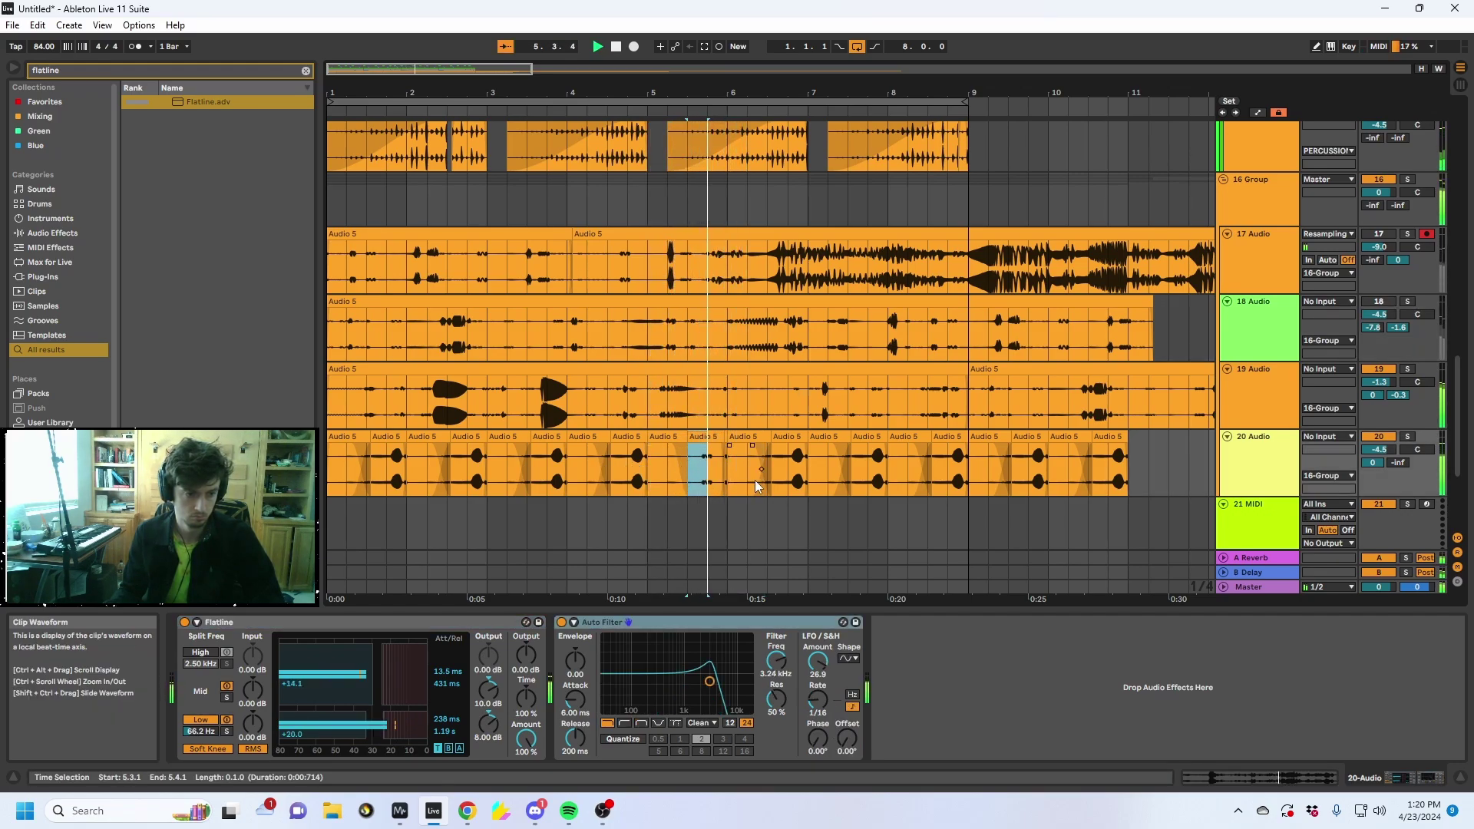
On track 20, paste the bar-5 clips at bar 7 and copy bars 5 to 8 to the start at bar 1
left_click(804, 478)
key("ctrl+v")
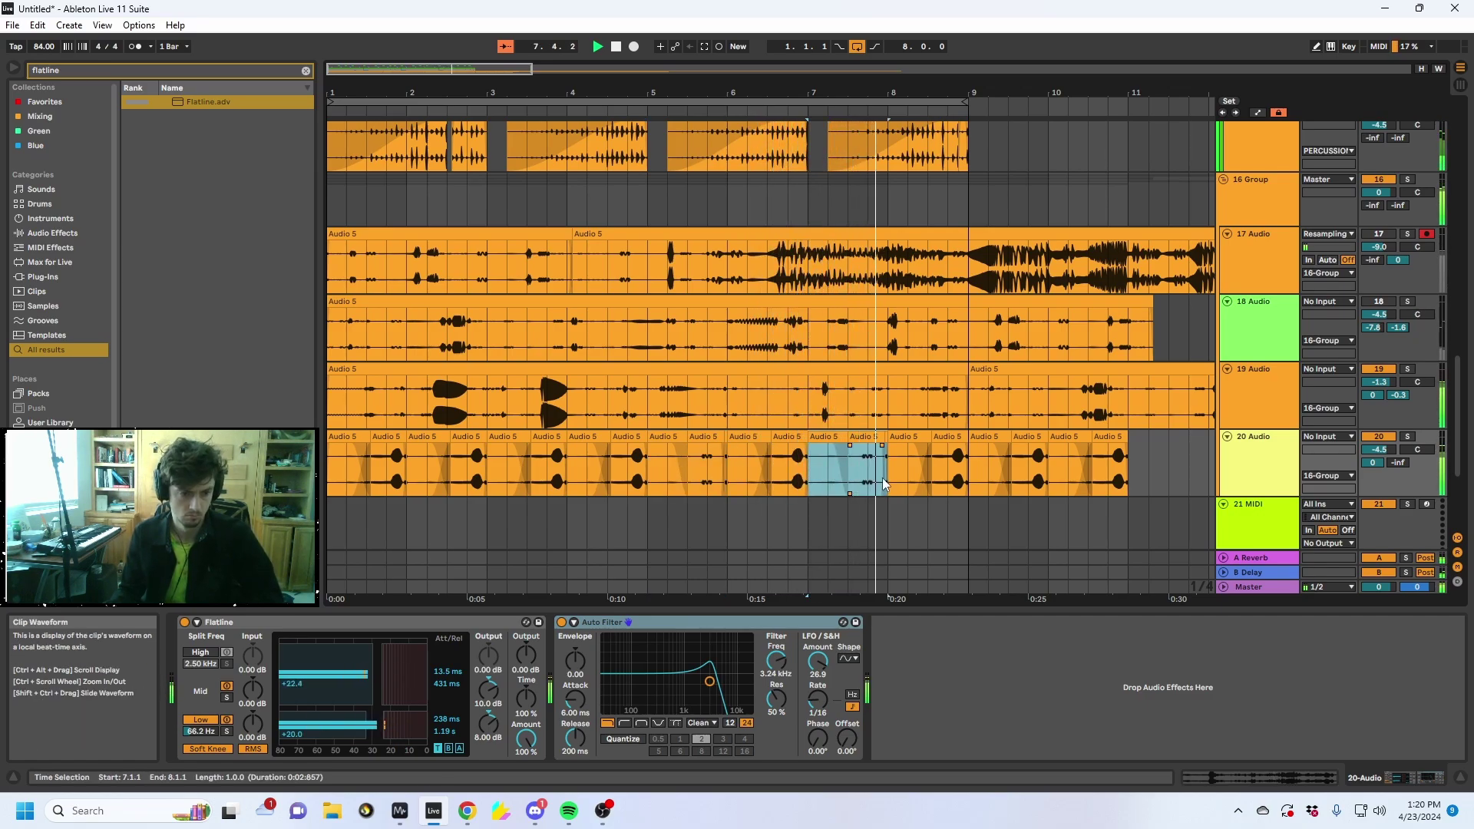
left_click_drag(980, 464, 351, 436)
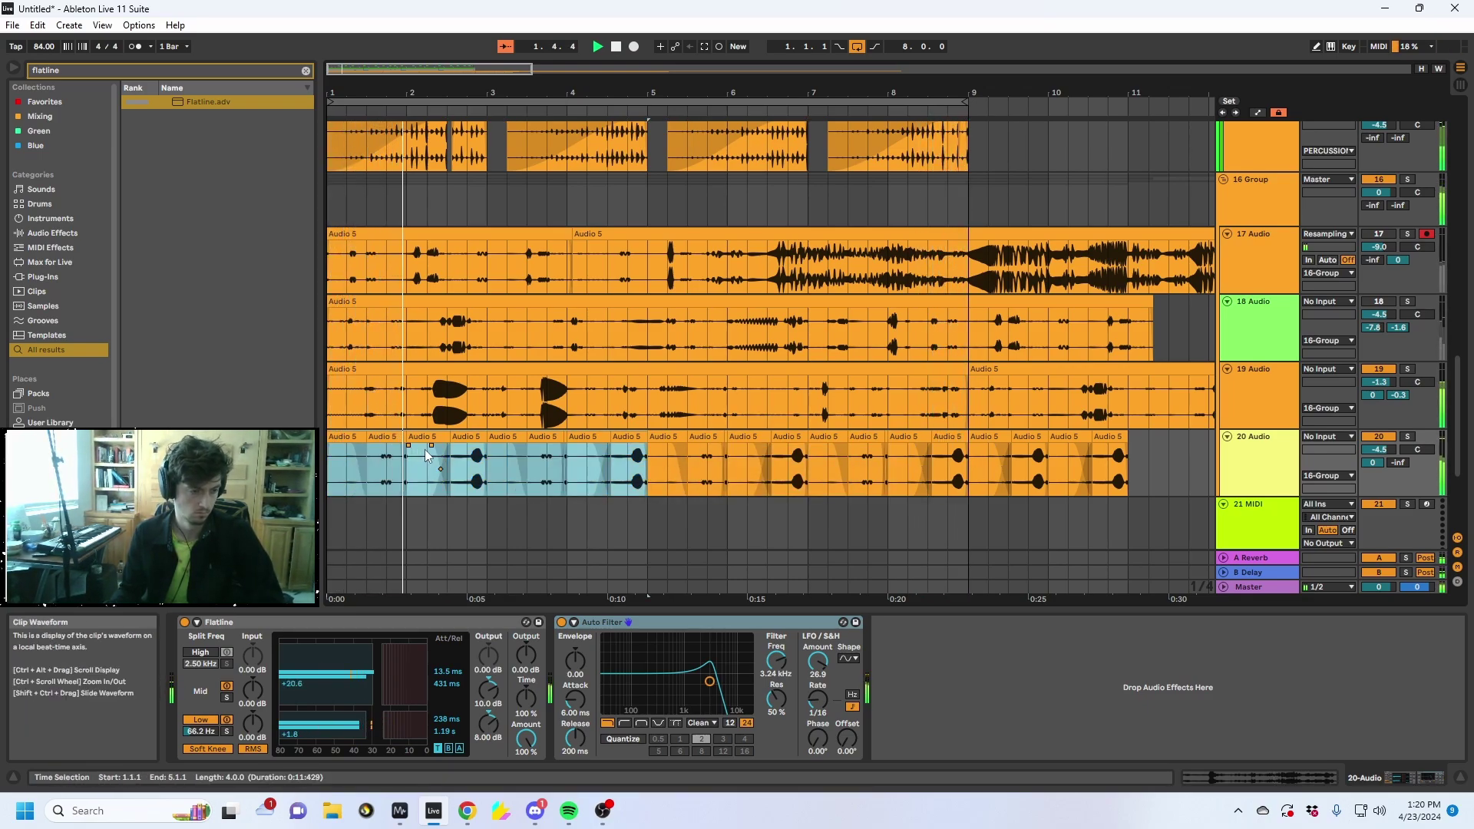
Slide the waveform inside track 20's clip at 3.3.1 to a different hit, auditioning it with playback
left_click(540, 455)
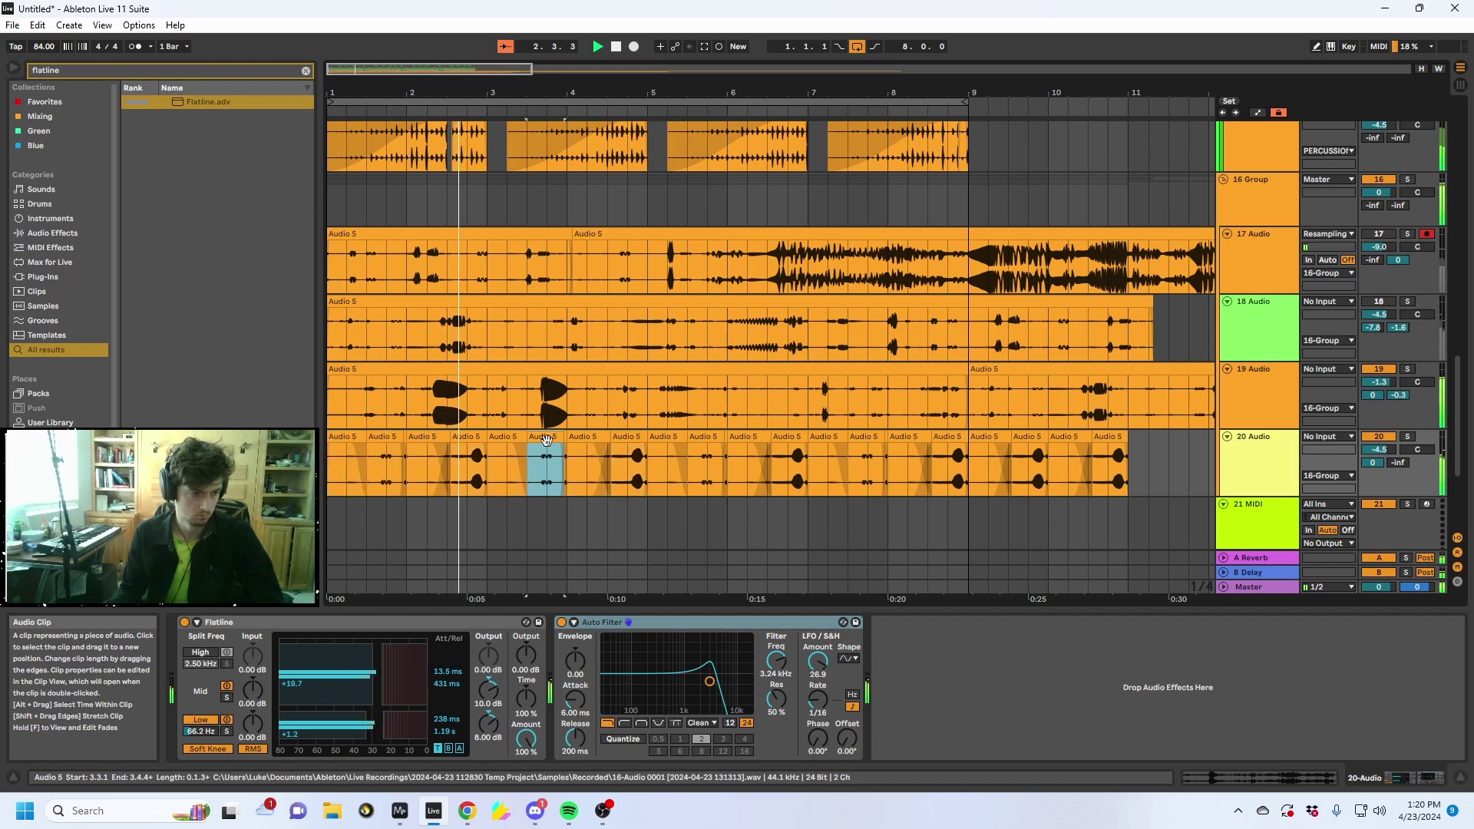
left_click(544, 461)
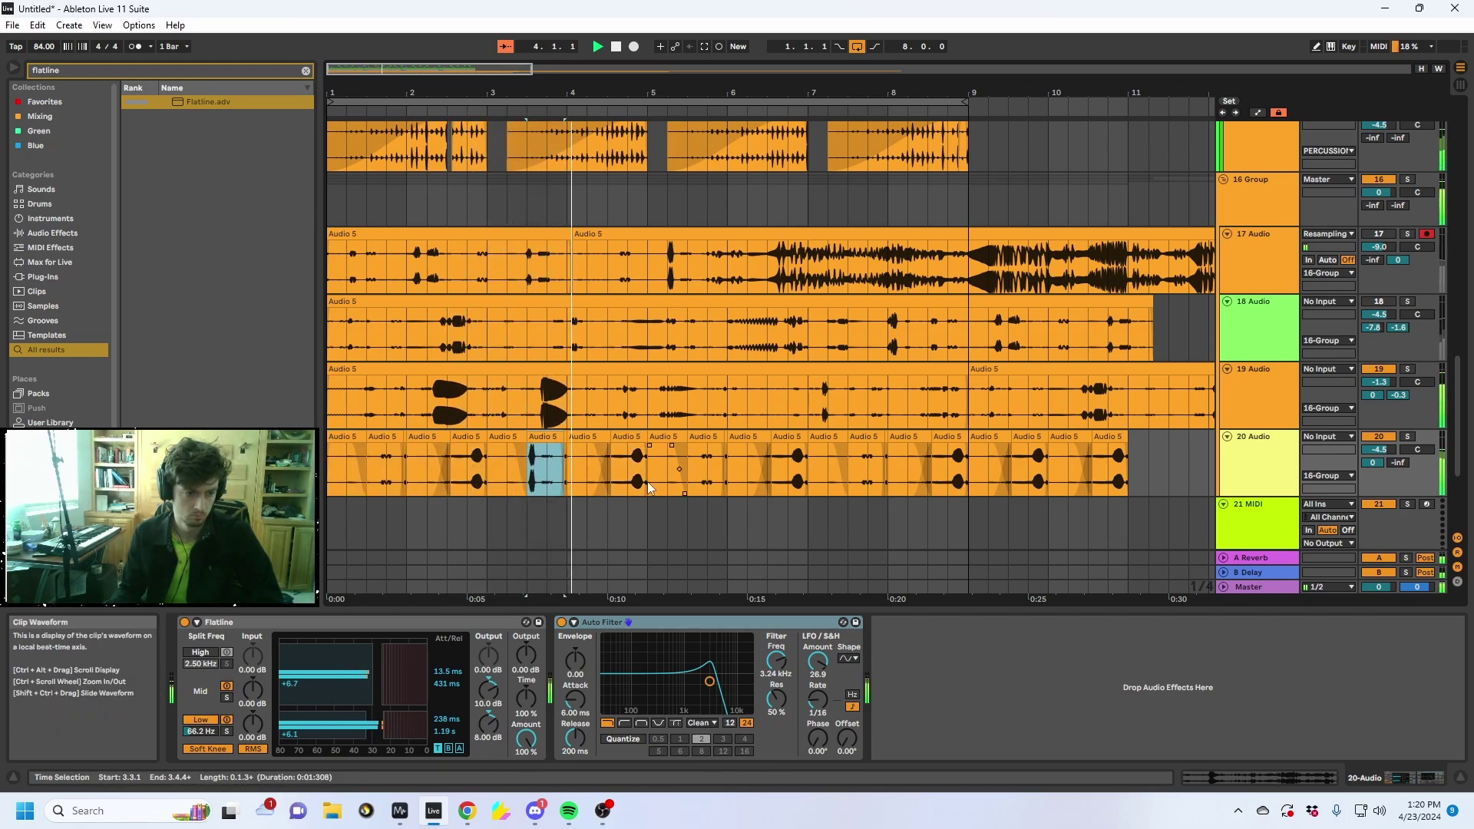
left_click(544, 468)
key("space")
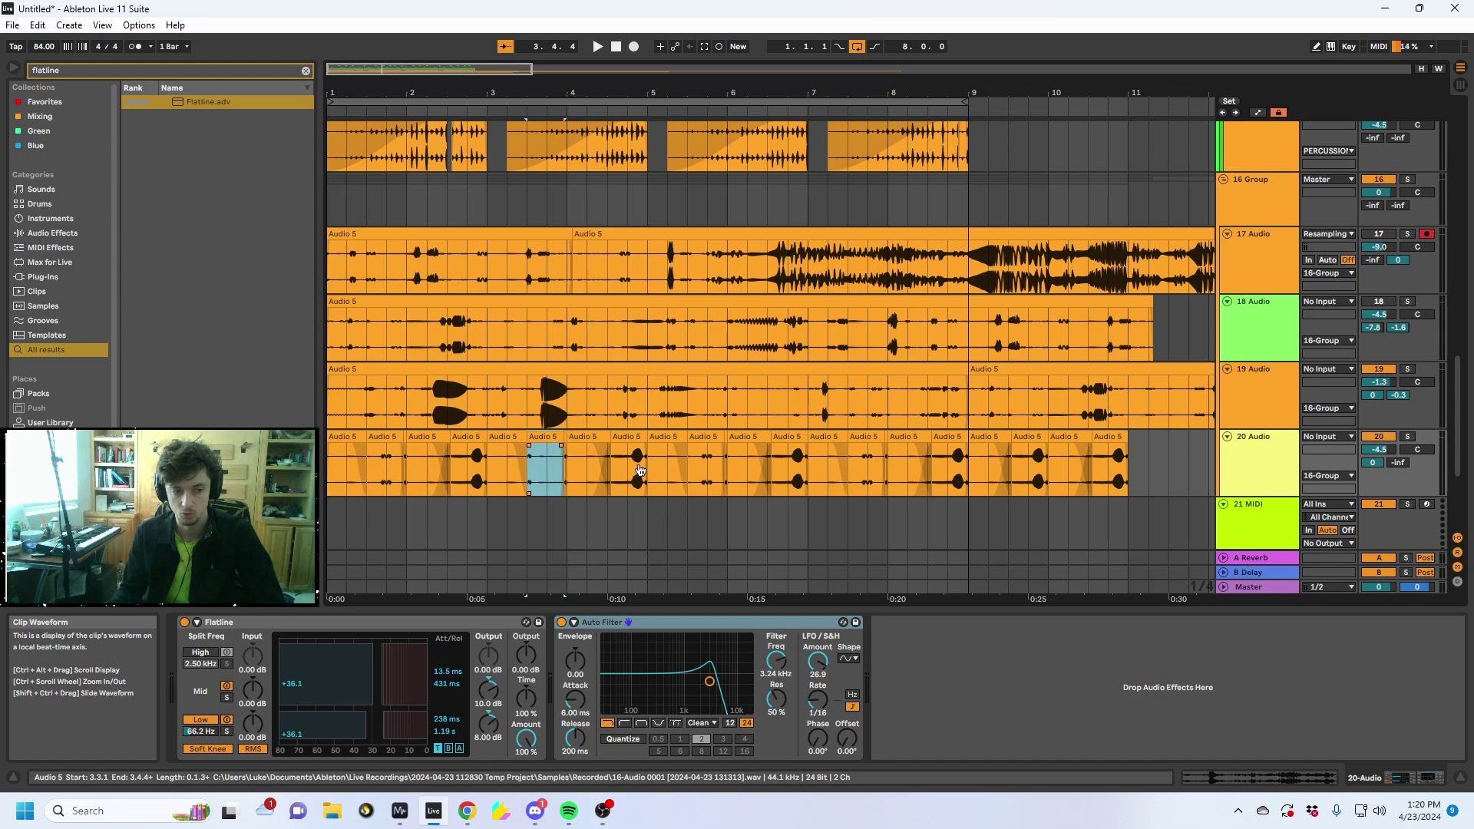
key("space")
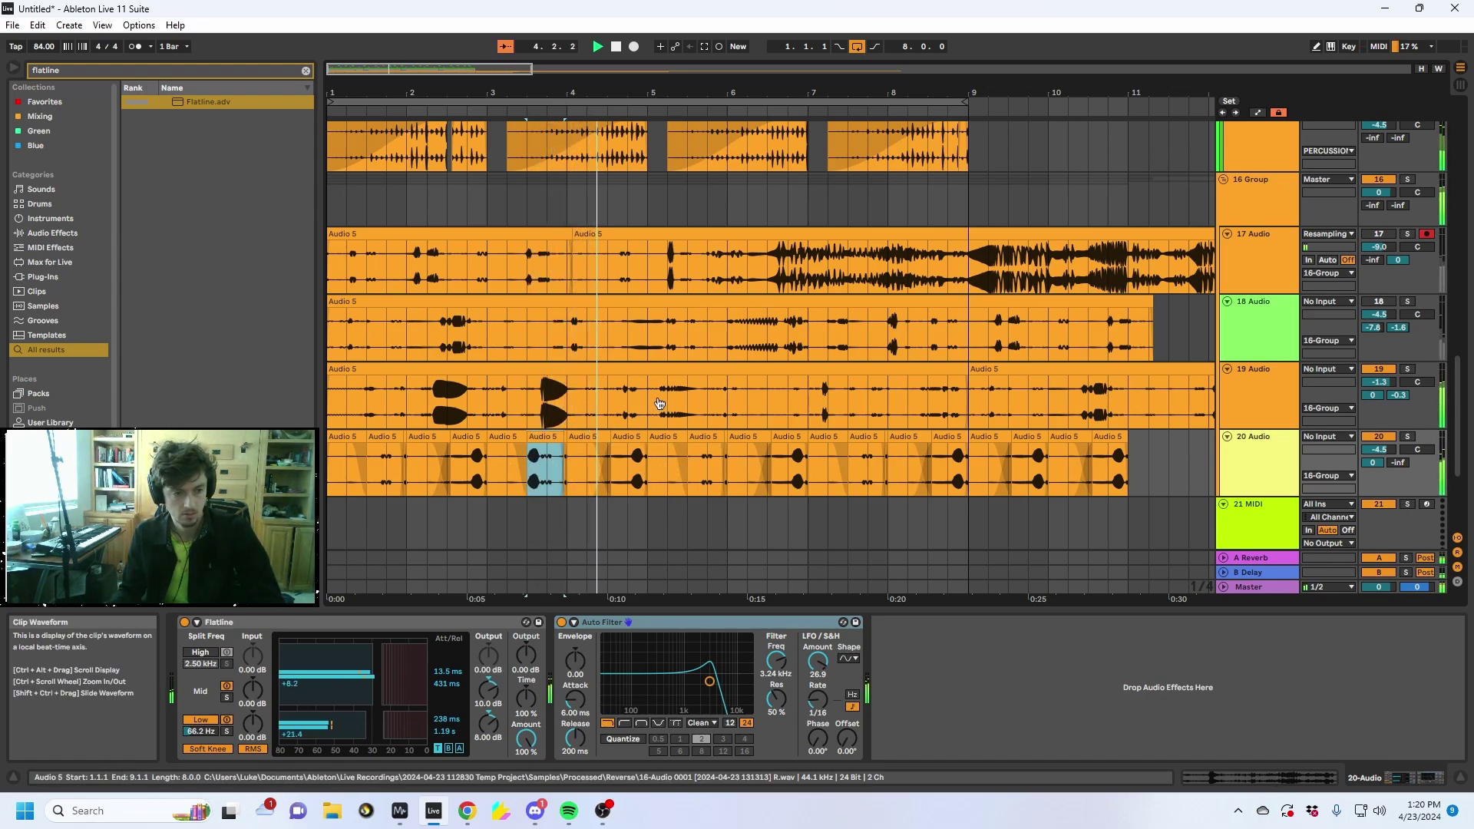
Reactivate track 18 and lower its volume to -7.0 dB
left_click_drag(651, 403, 701, 417)
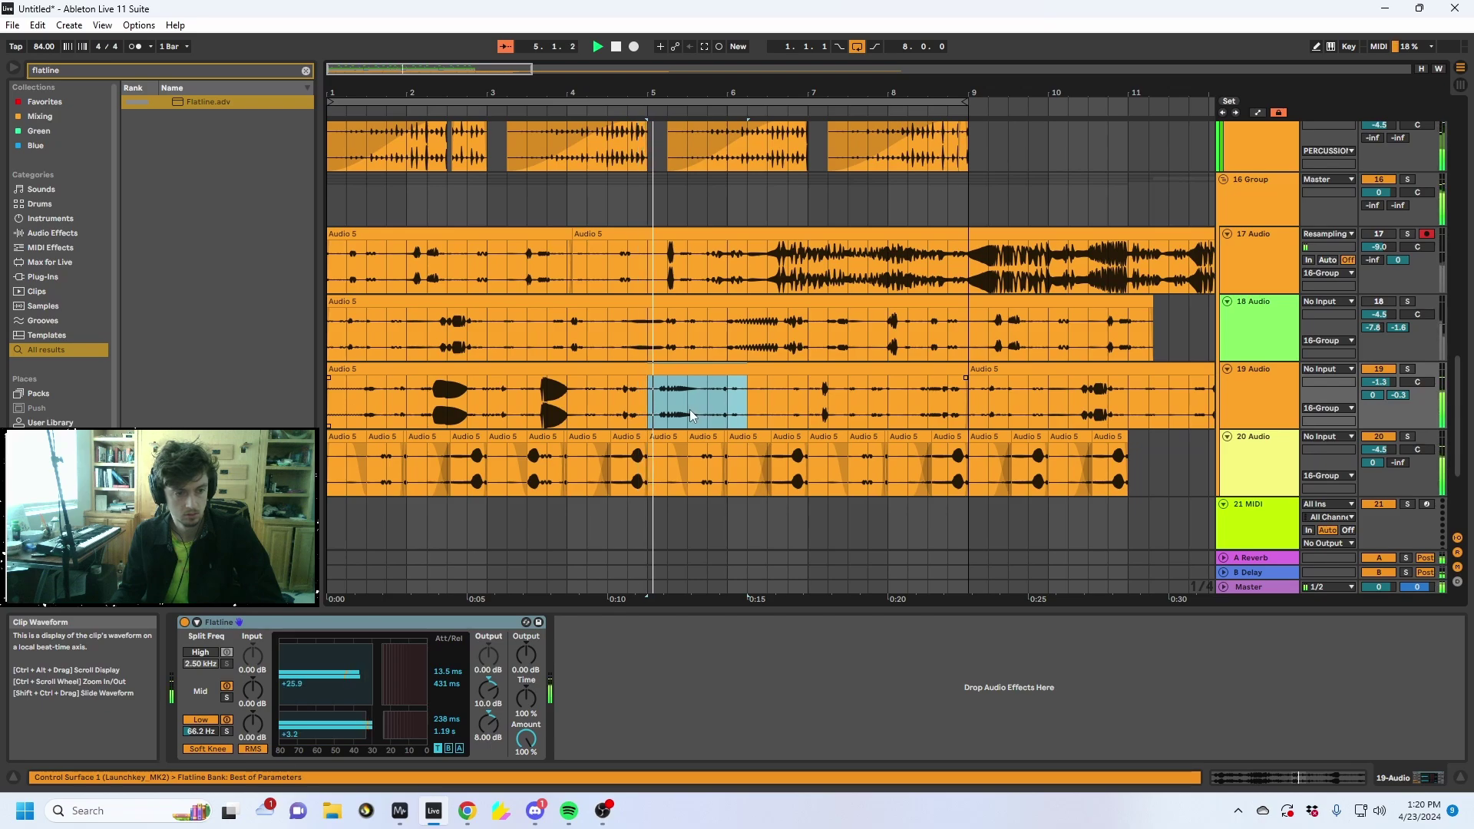
left_click(1147, 304)
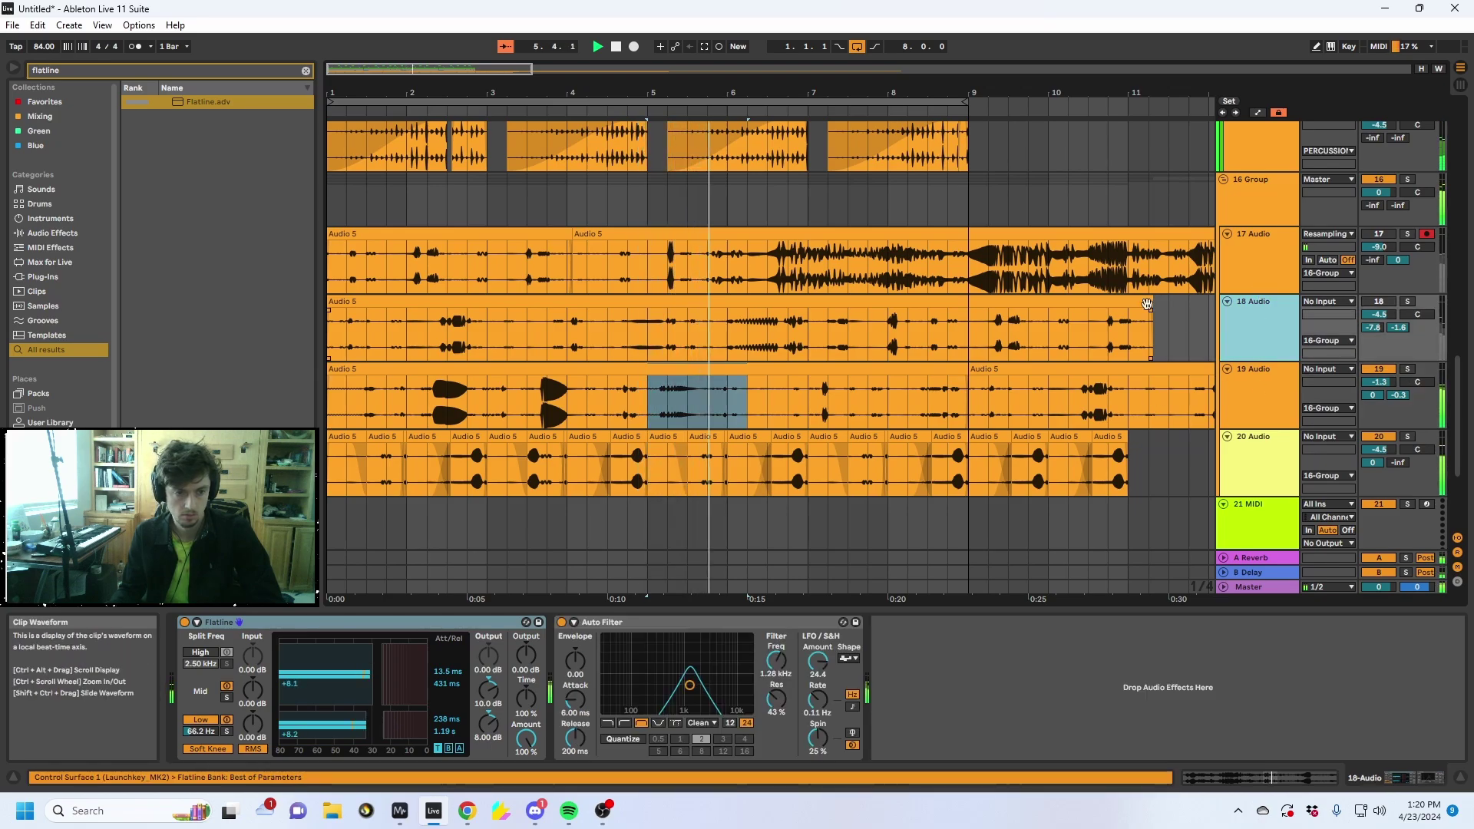
left_click(1396, 301)
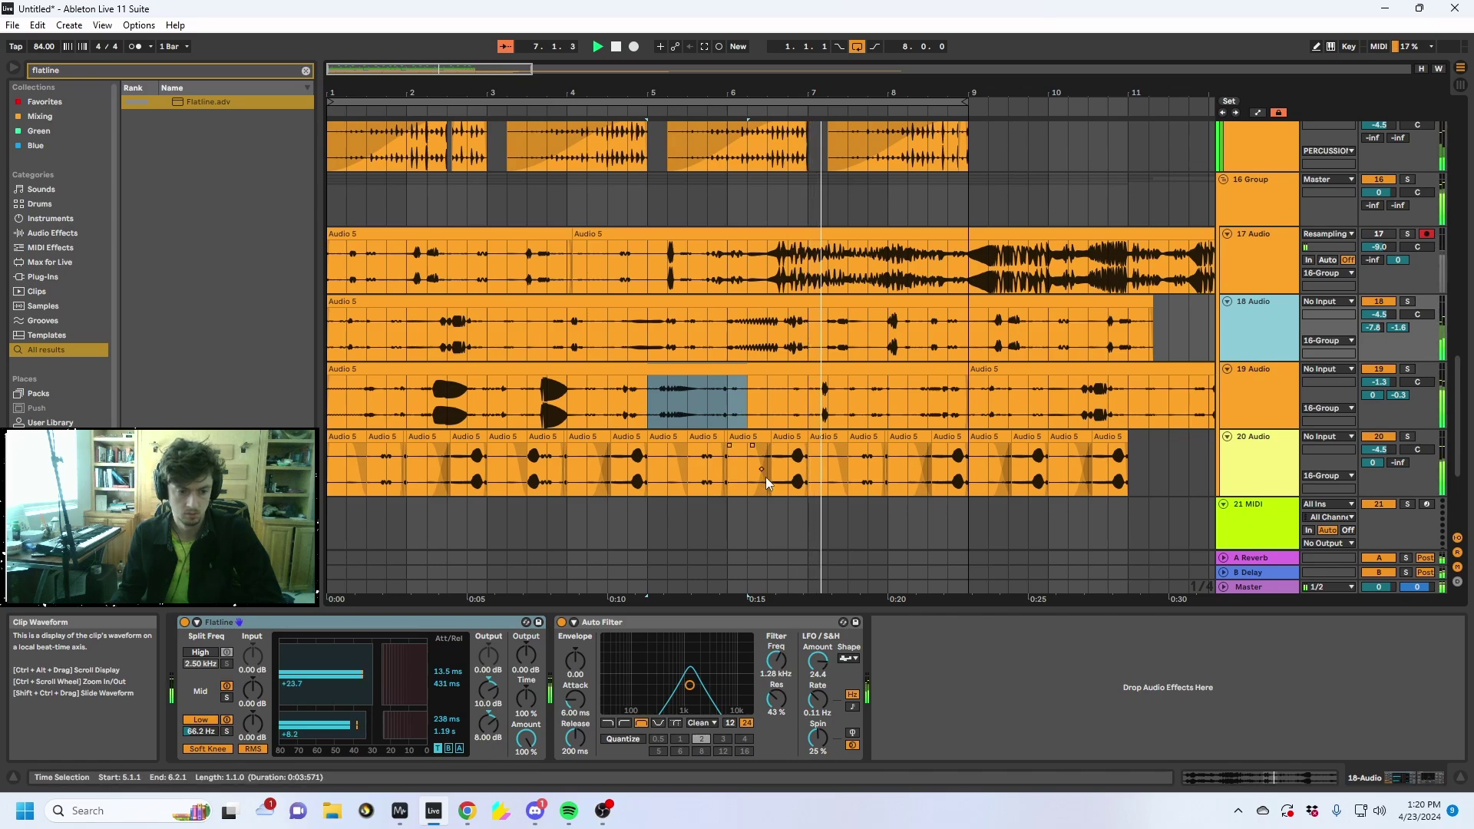
left_click_drag(1380, 314, 1380, 333)
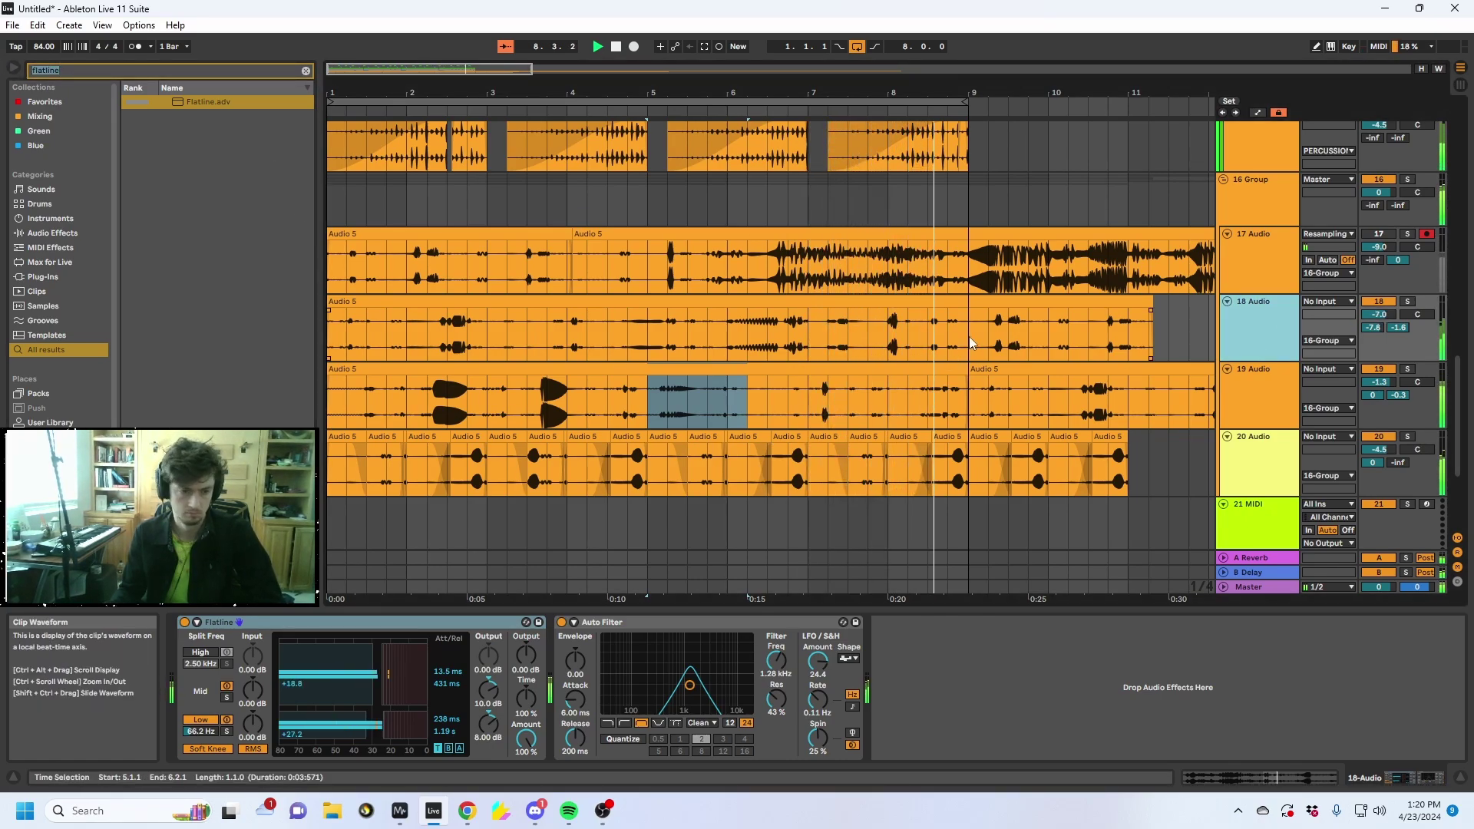
left_click_drag(971, 343, 346, 313)
scroll(1238, 301, "up", 4)
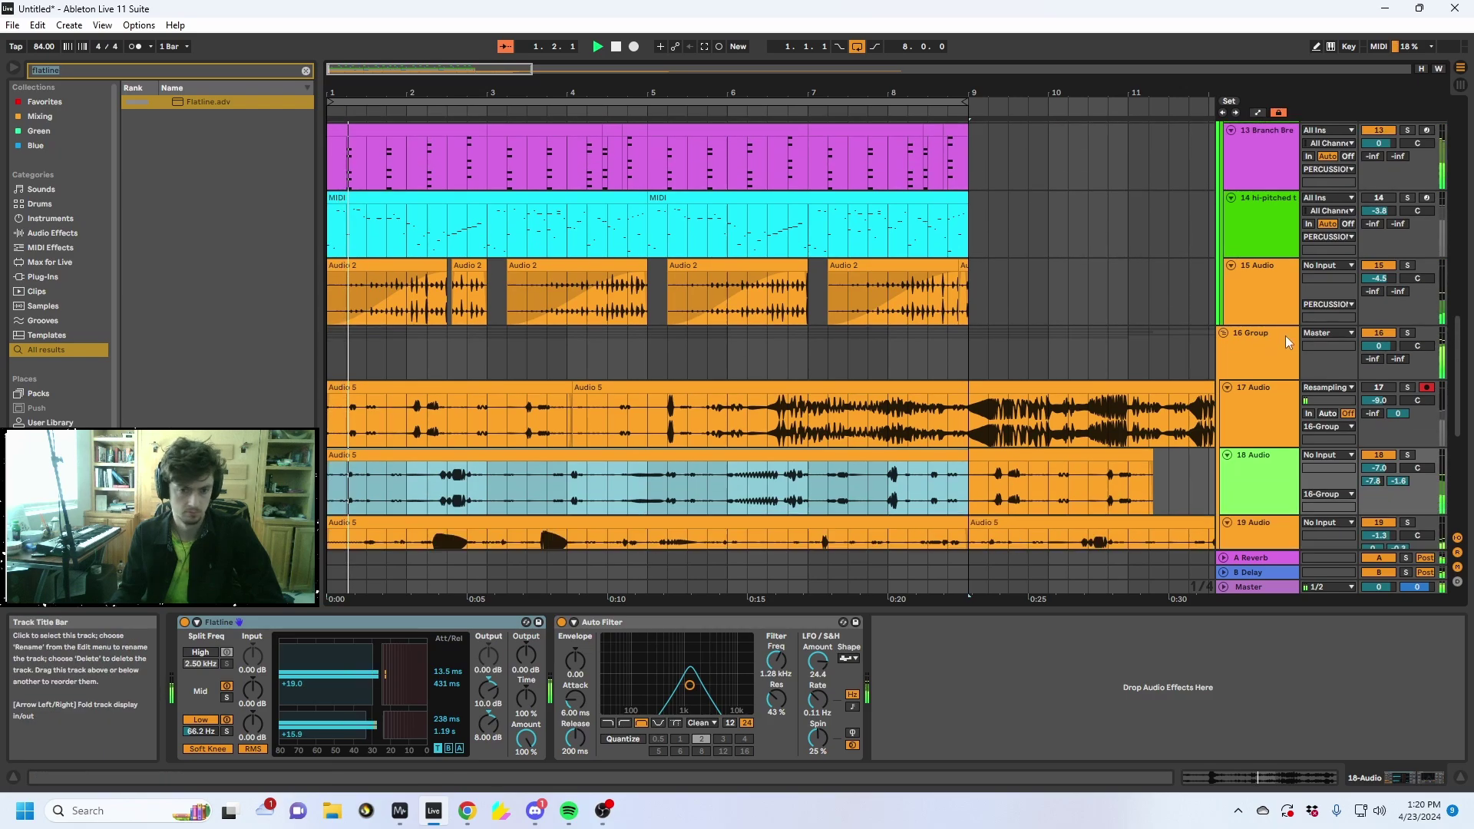
scroll(1285, 335, "down", 3)
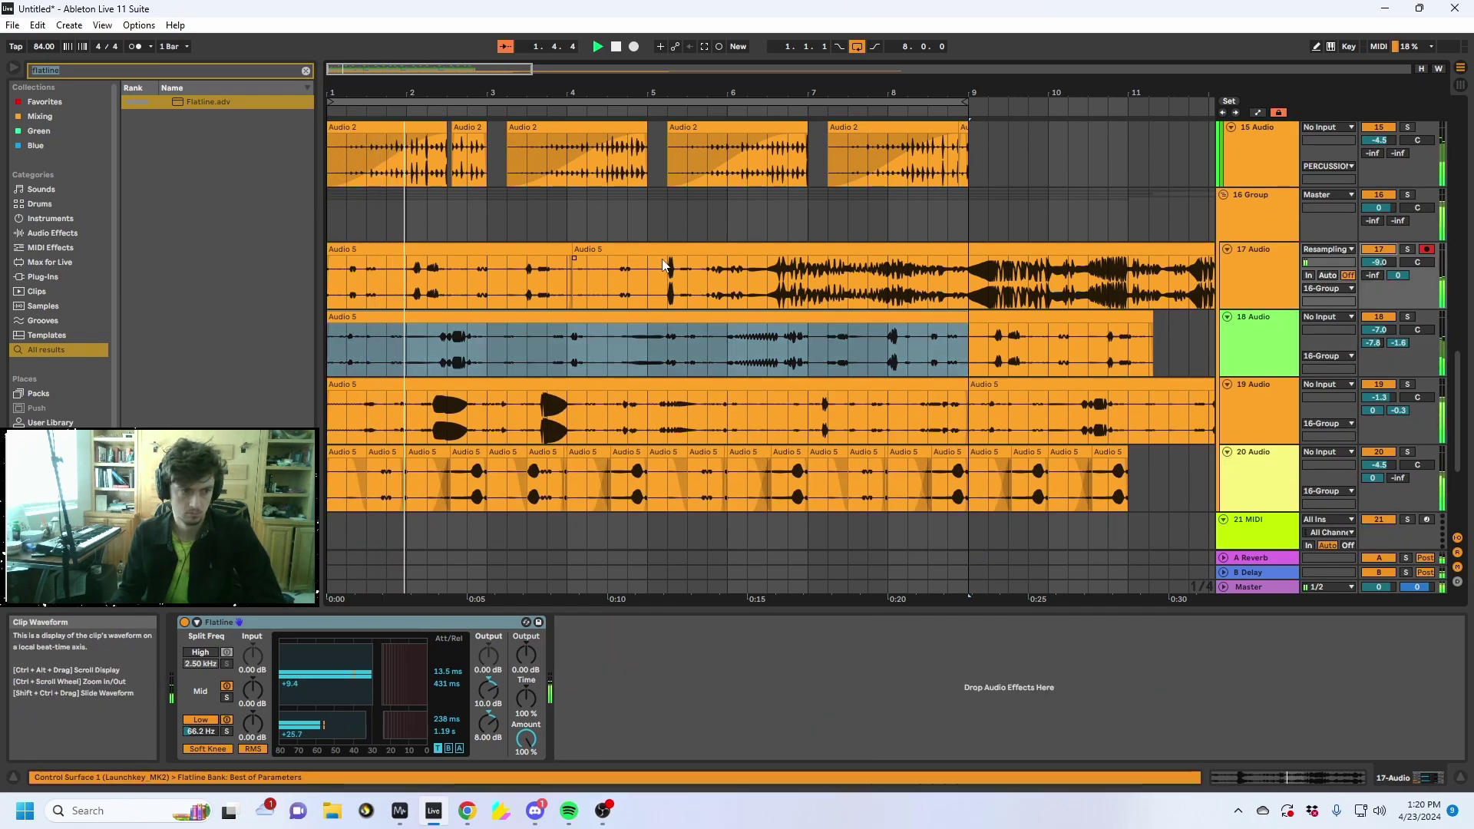
scroll(749, 403, "down", 2)
Select track 20's clips from bar 1 to bar 9 and transpose them to -12 semitones, auditioning the pitch during playback
left_click_drag(990, 376, 850, 376)
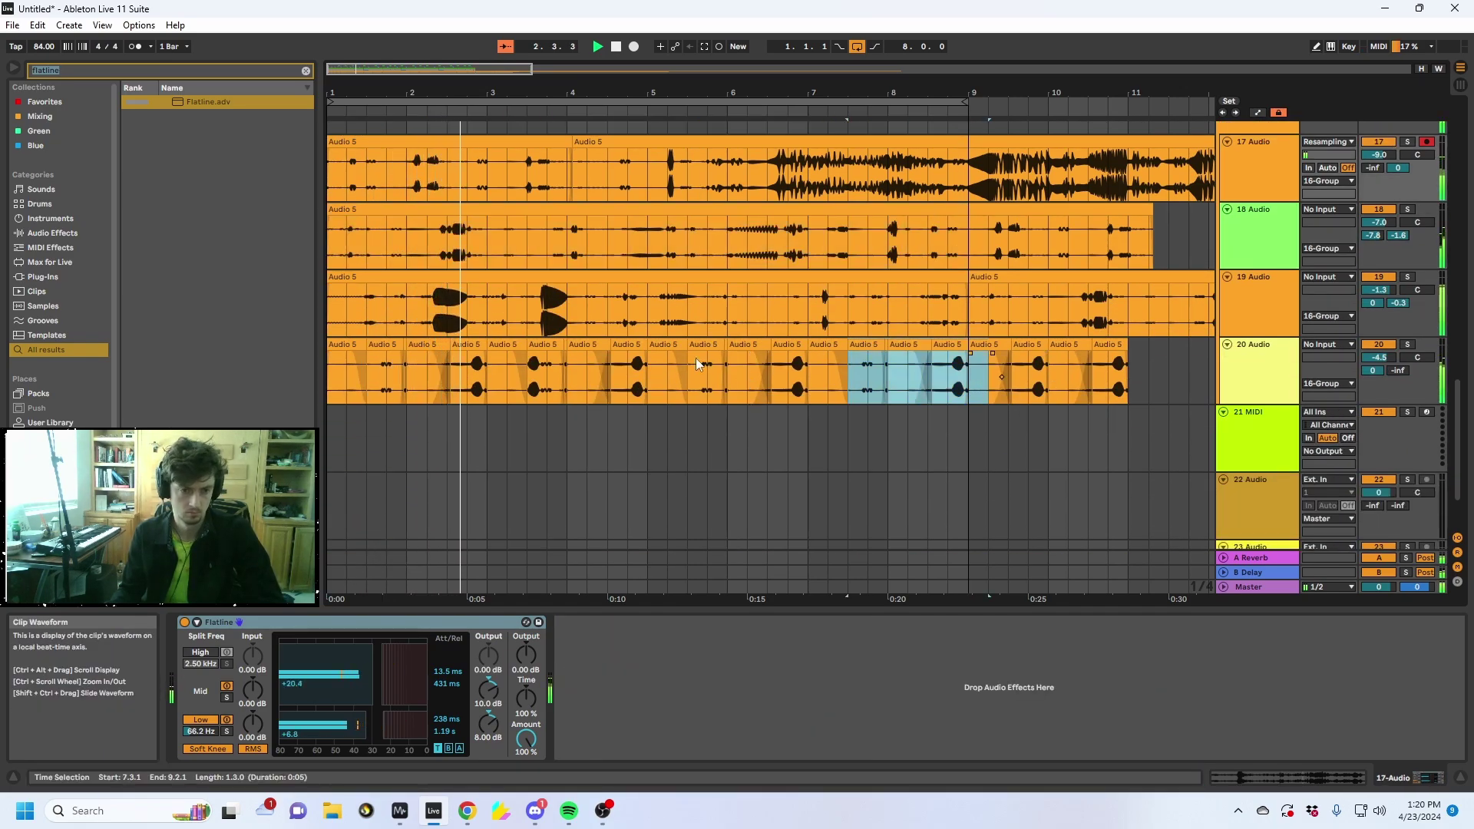
left_click_drag(697, 363, 327, 369)
left_click(1274, 777)
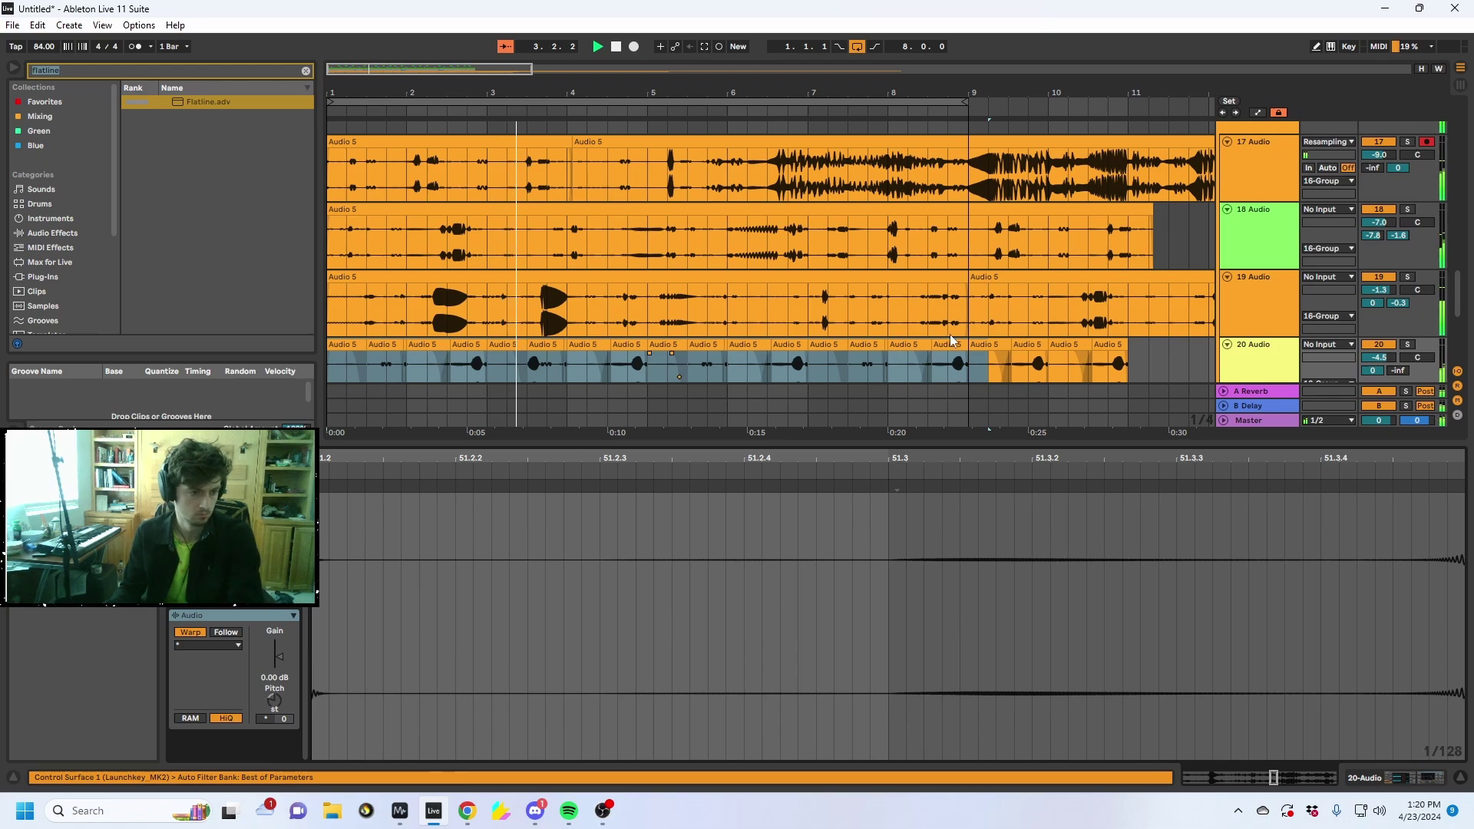
left_click(957, 334)
scroll(963, 333, "down", 1)
left_click_drag(965, 318, 151, 306)
left_click(274, 701)
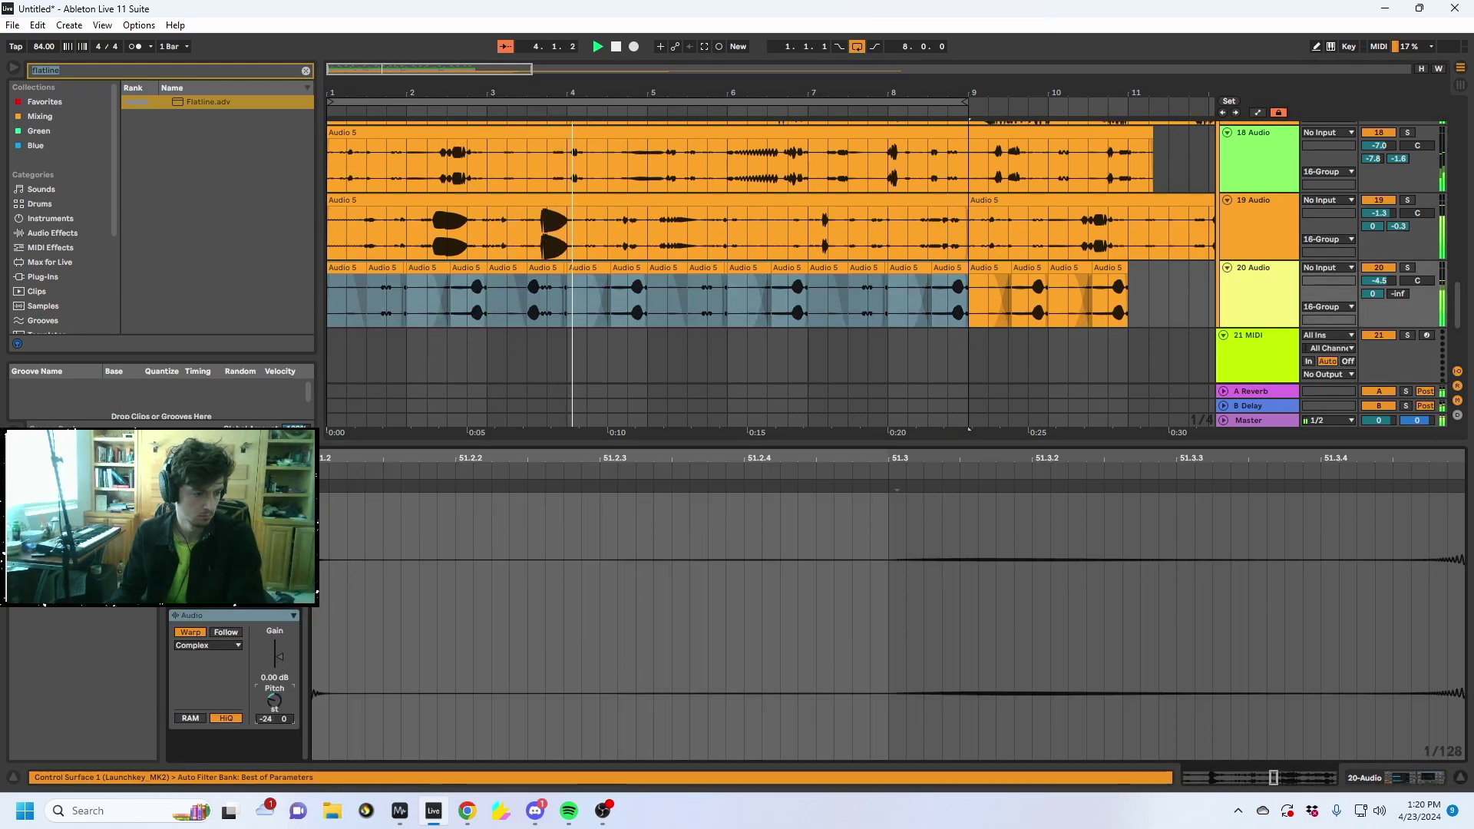
type("-12")
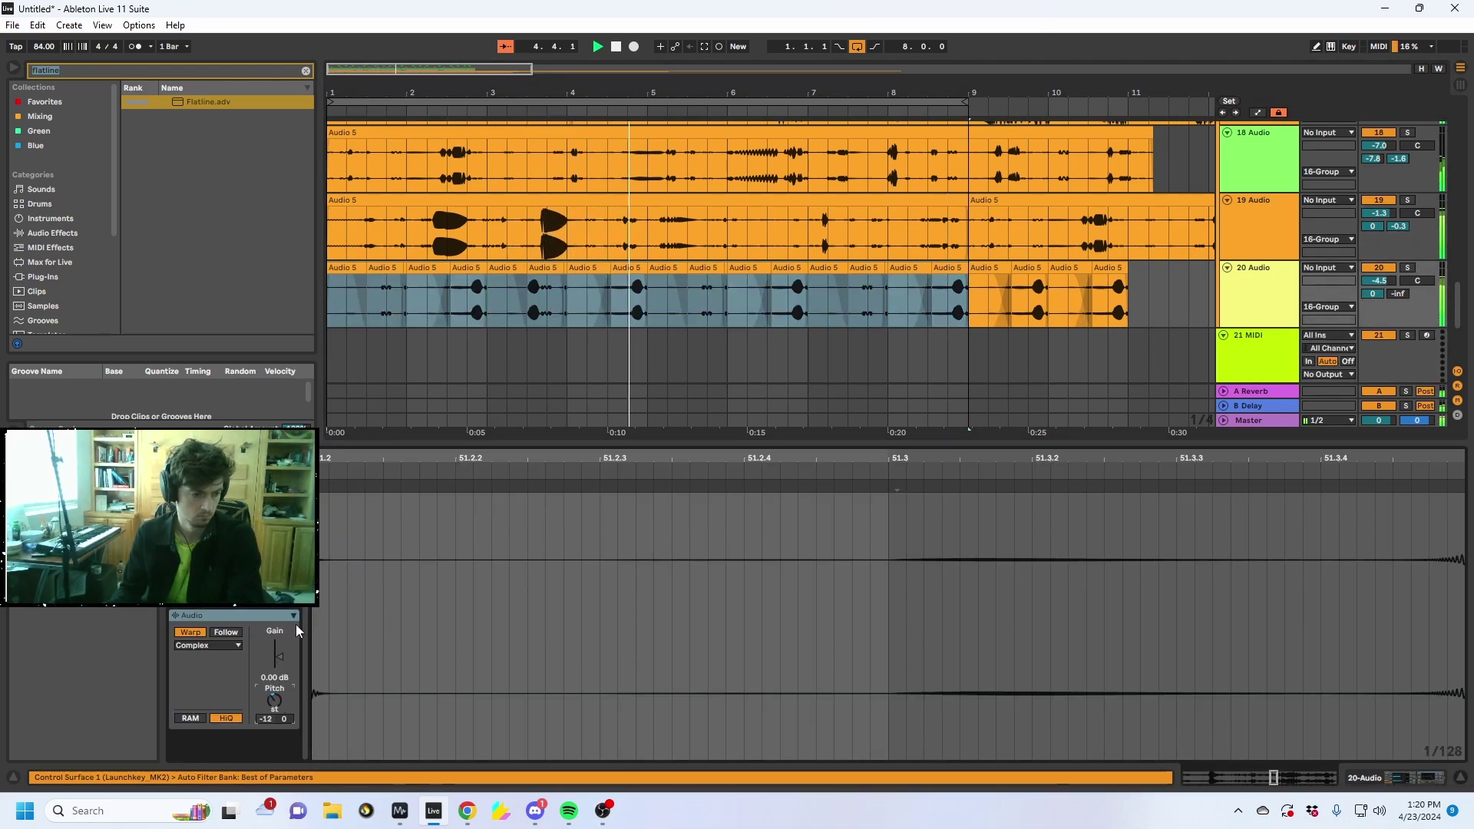
key("Return")
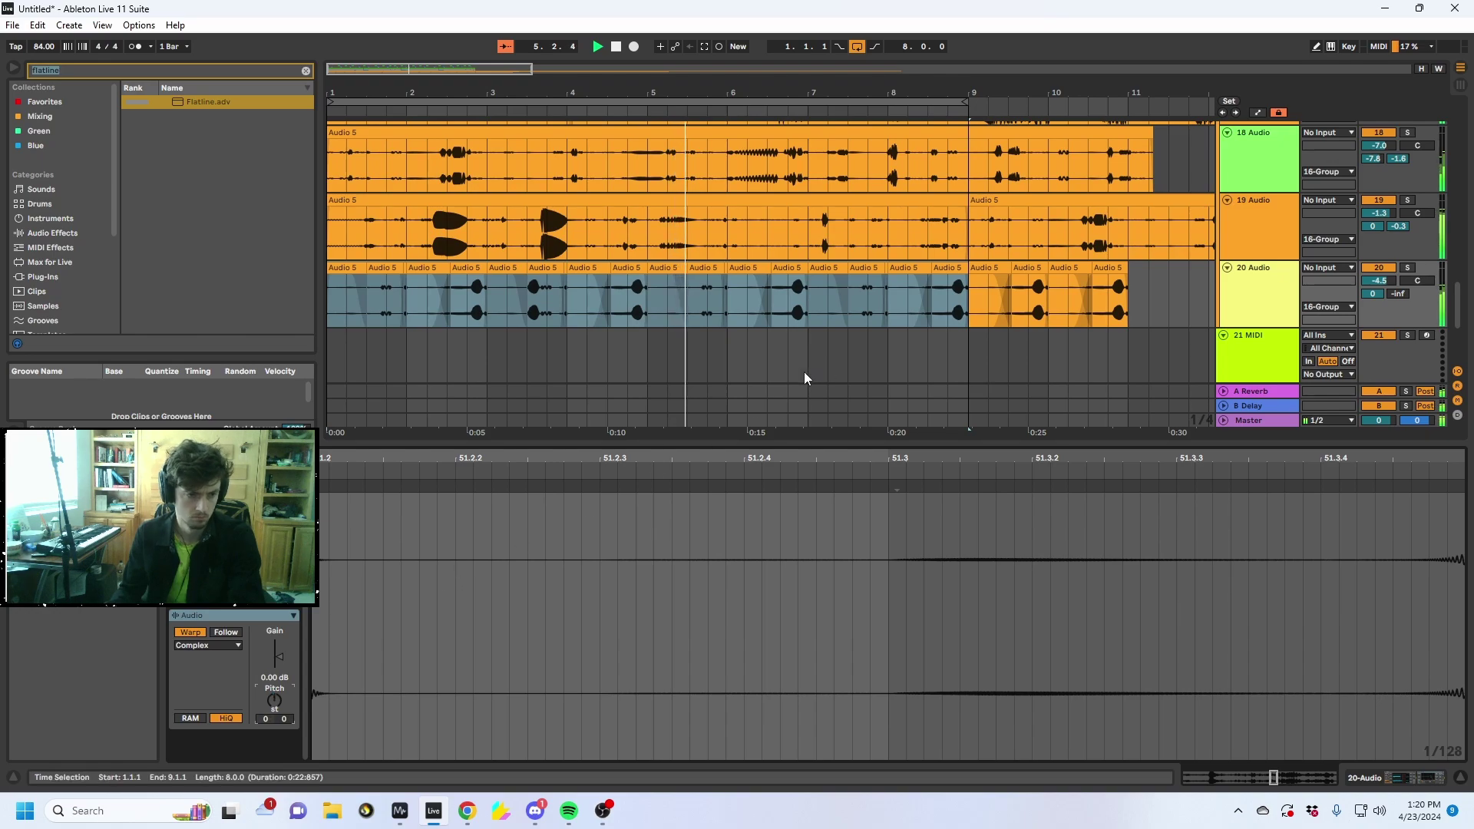
Stop playback and show the PERCUSSION group's device chain
scroll(848, 270, "up", 2)
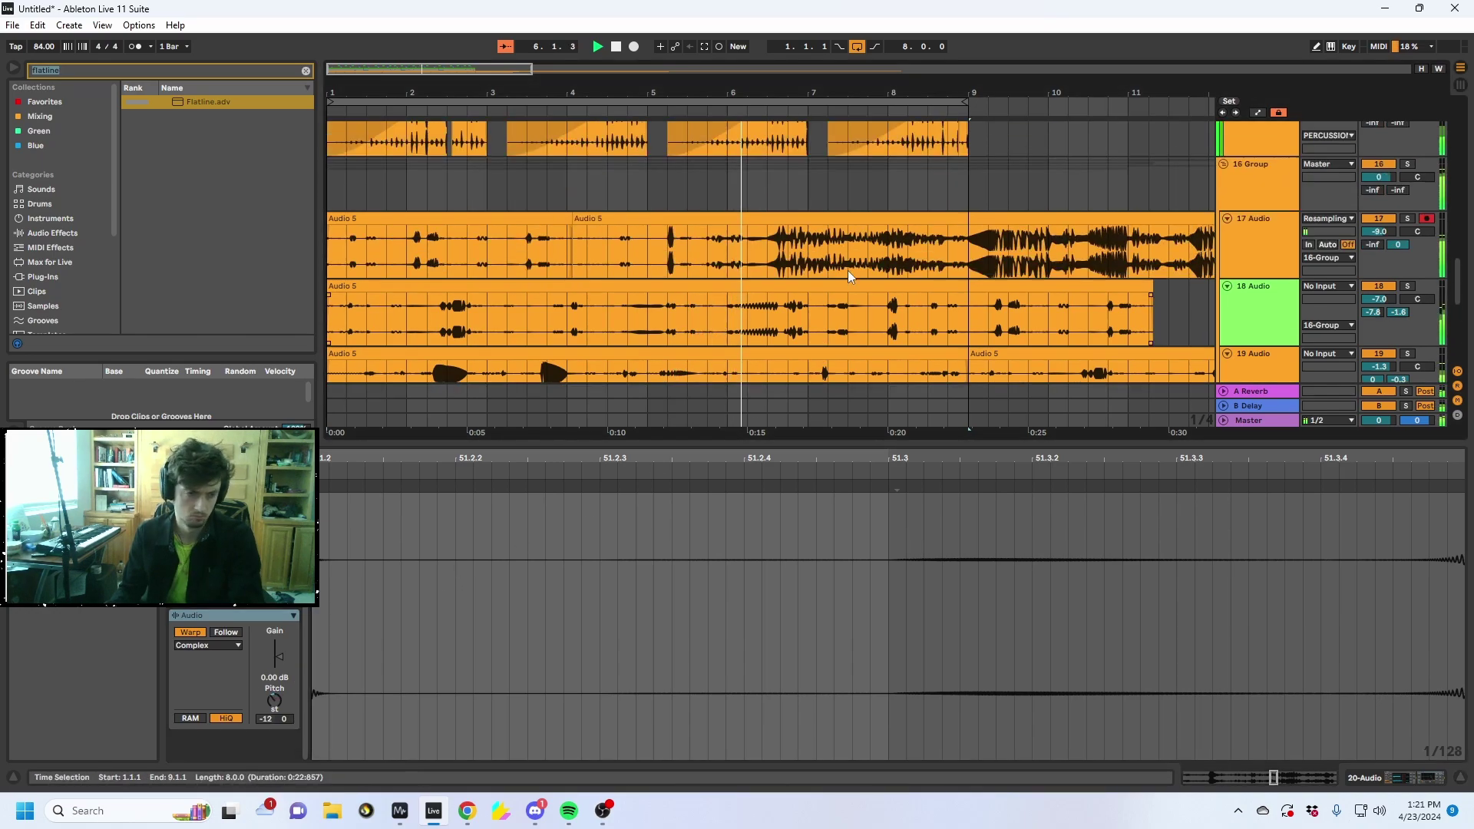
scroll(848, 270, "up", 6)
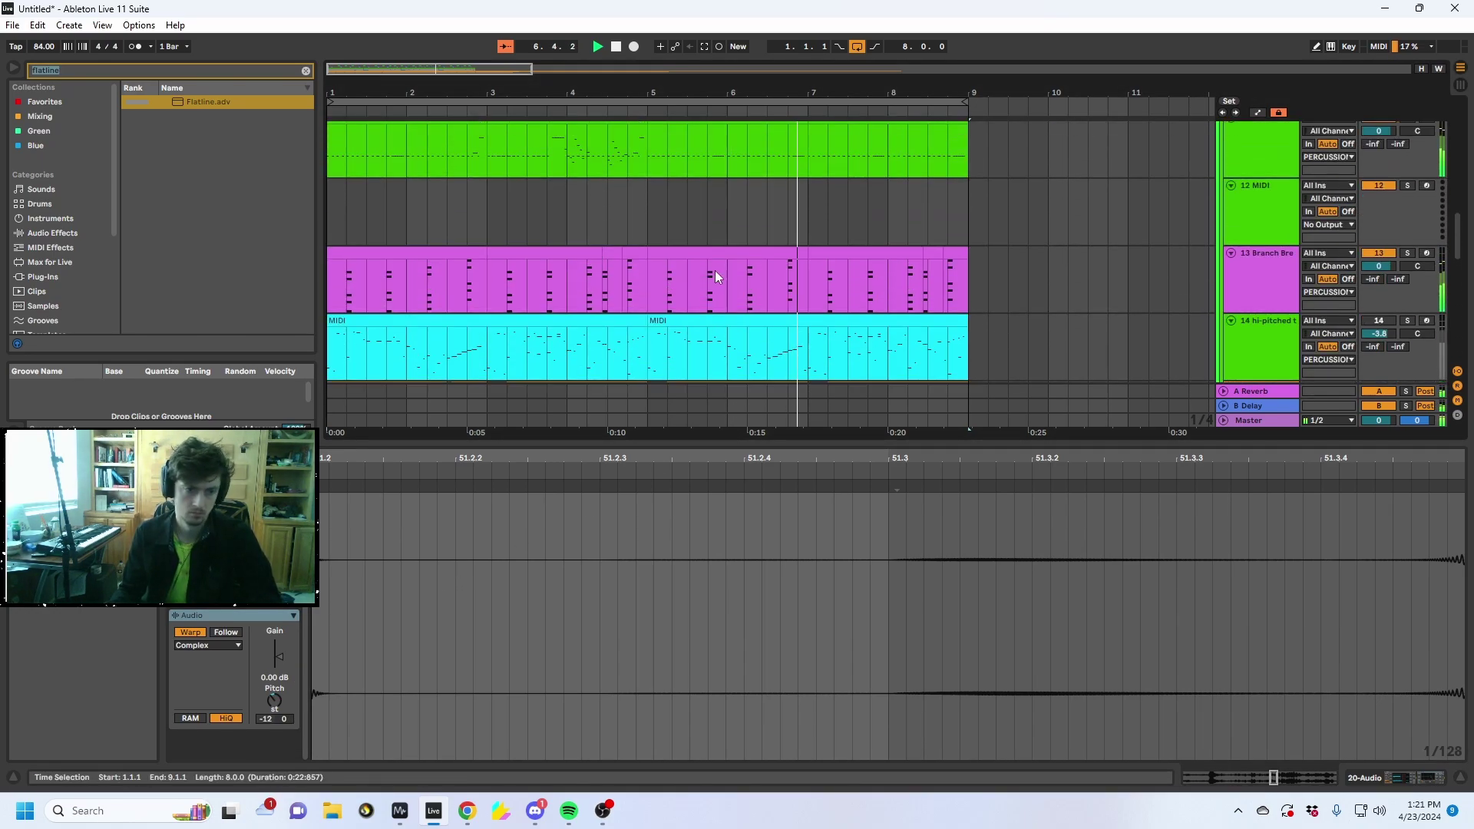
scroll(716, 271, "up", 4)
left_click(588, 286)
key("space")
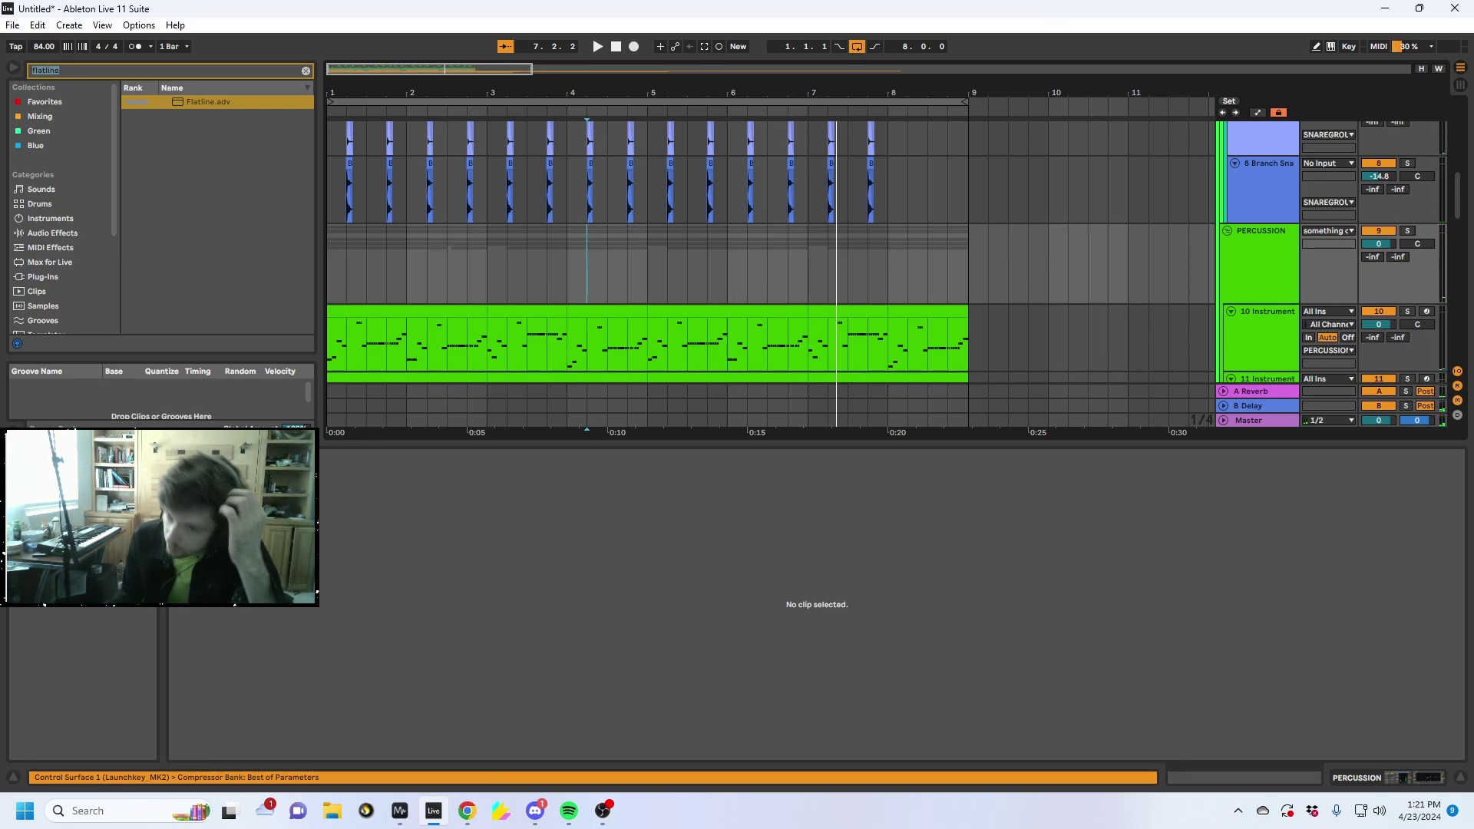
left_click(1290, 247)
left_click(1426, 778)
Open the something cool group's devices and switch the second LFO off and back on
scroll(1182, 238, "up", 4)
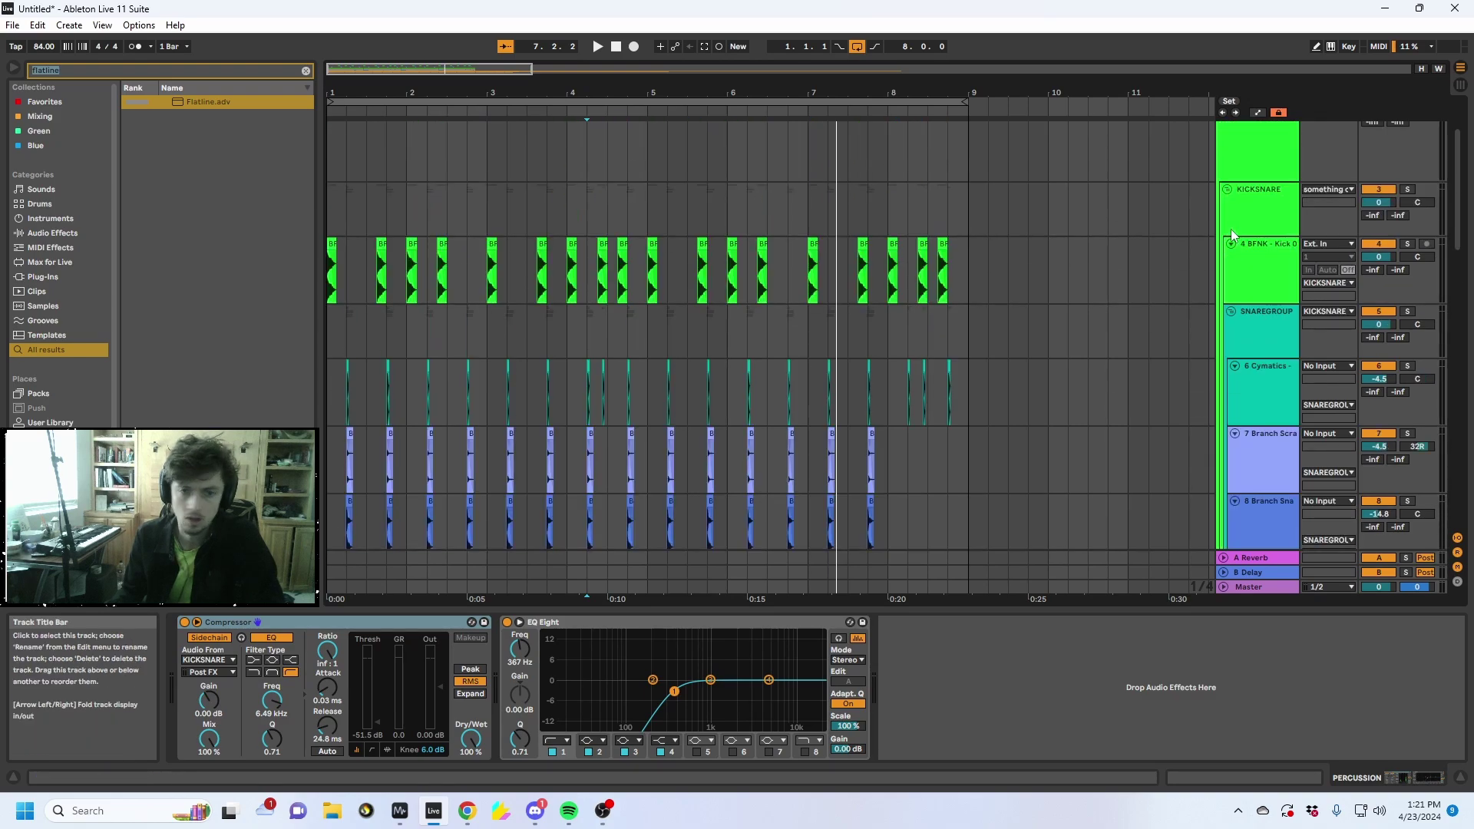
scroll(1236, 230, "up", 3)
left_click(1242, 232)
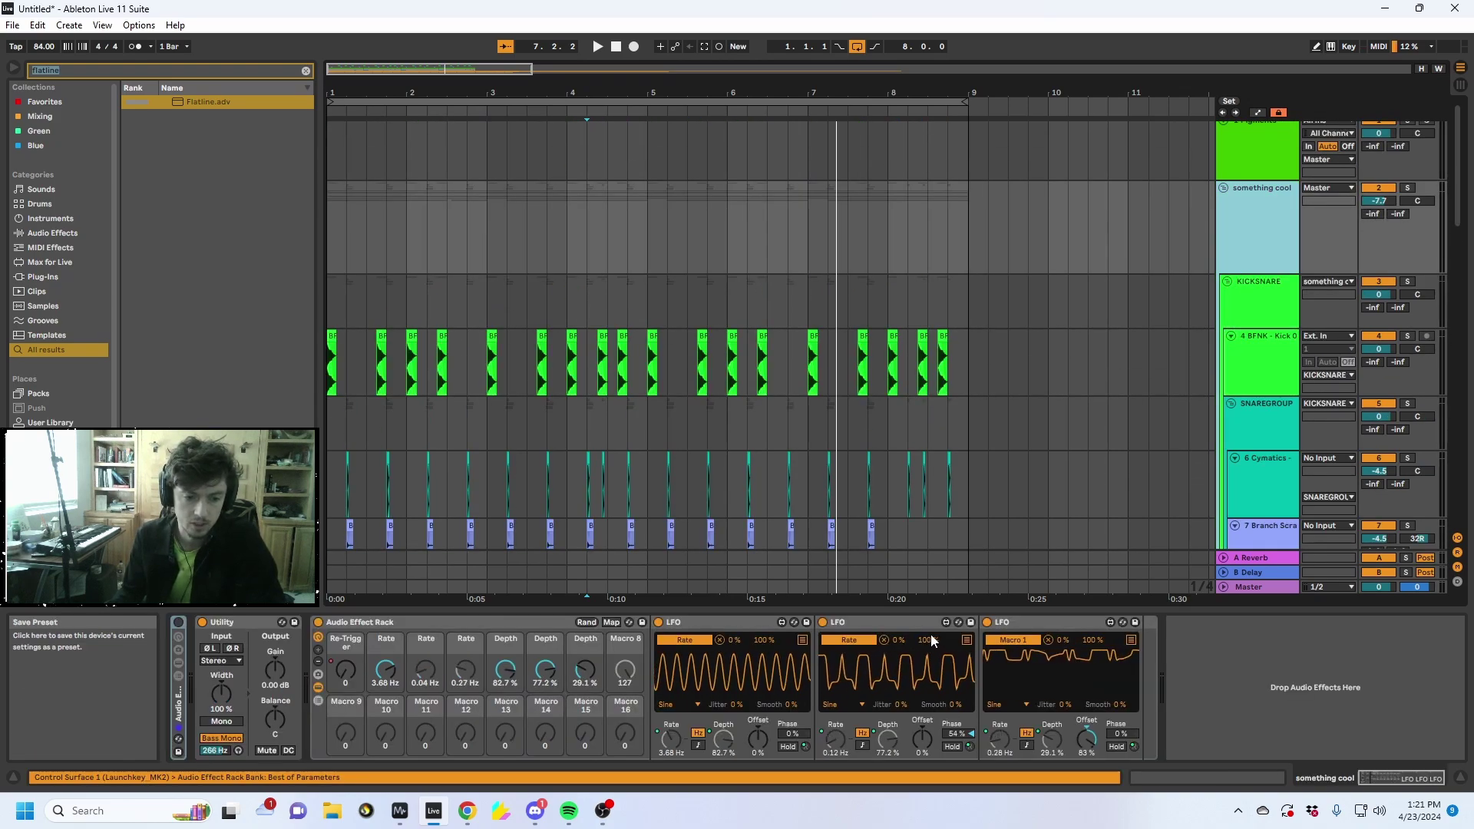
left_click(823, 622)
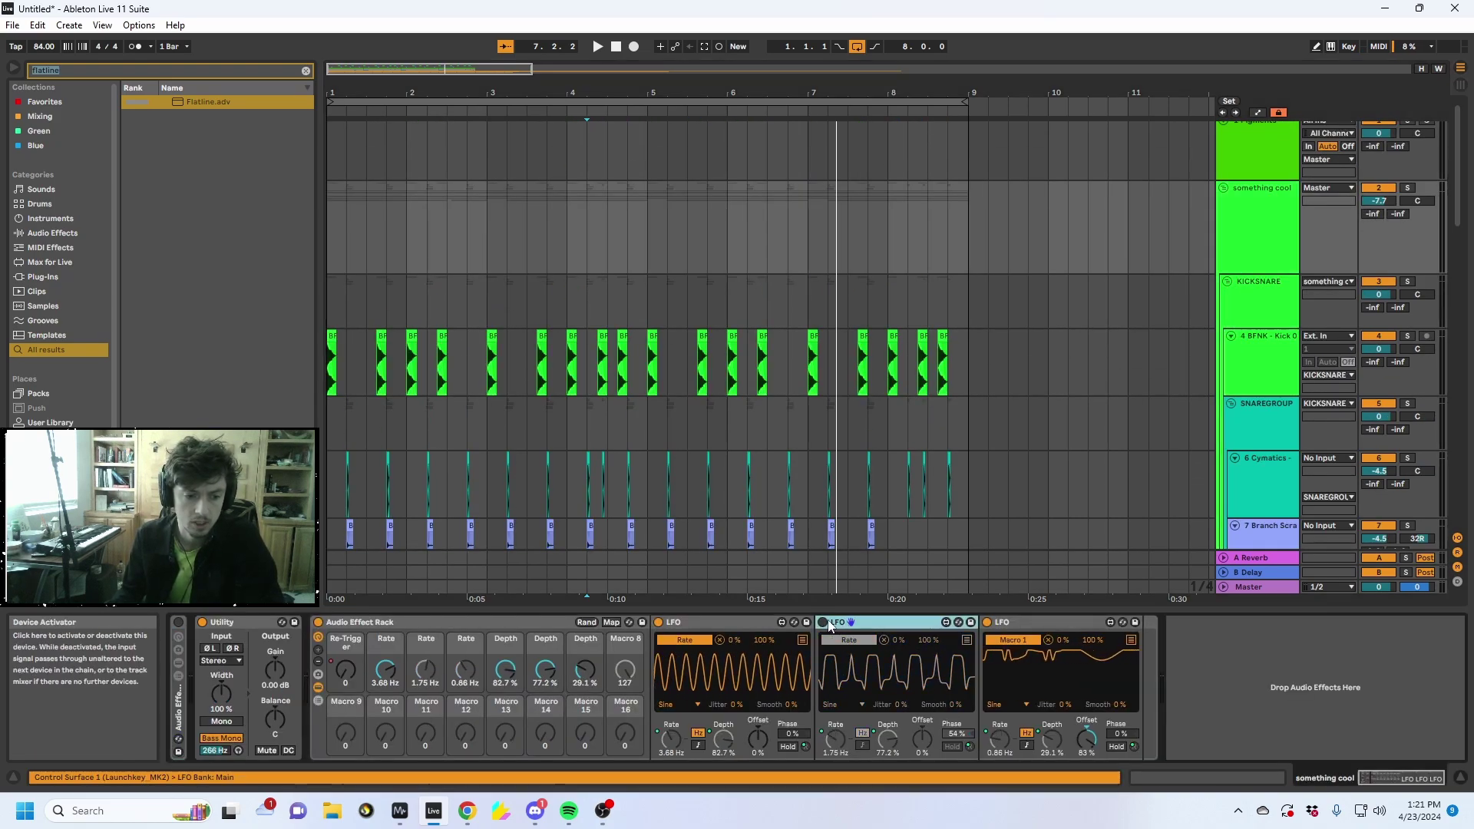
left_click(824, 623)
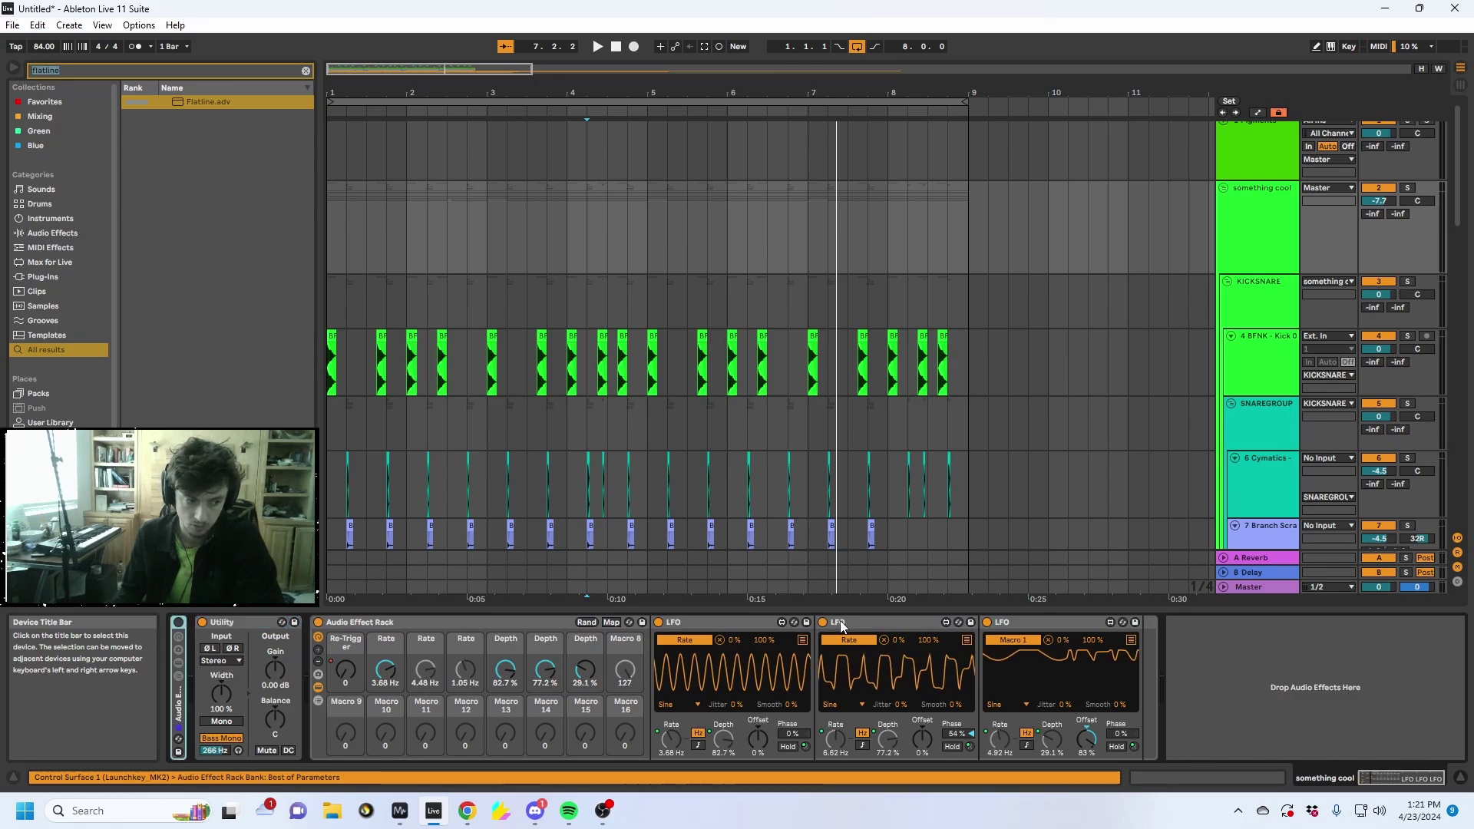
Solo track 18 and play it from bar 6 to audition its filtered clip
scroll(691, 346, "down", 15)
left_click(758, 275)
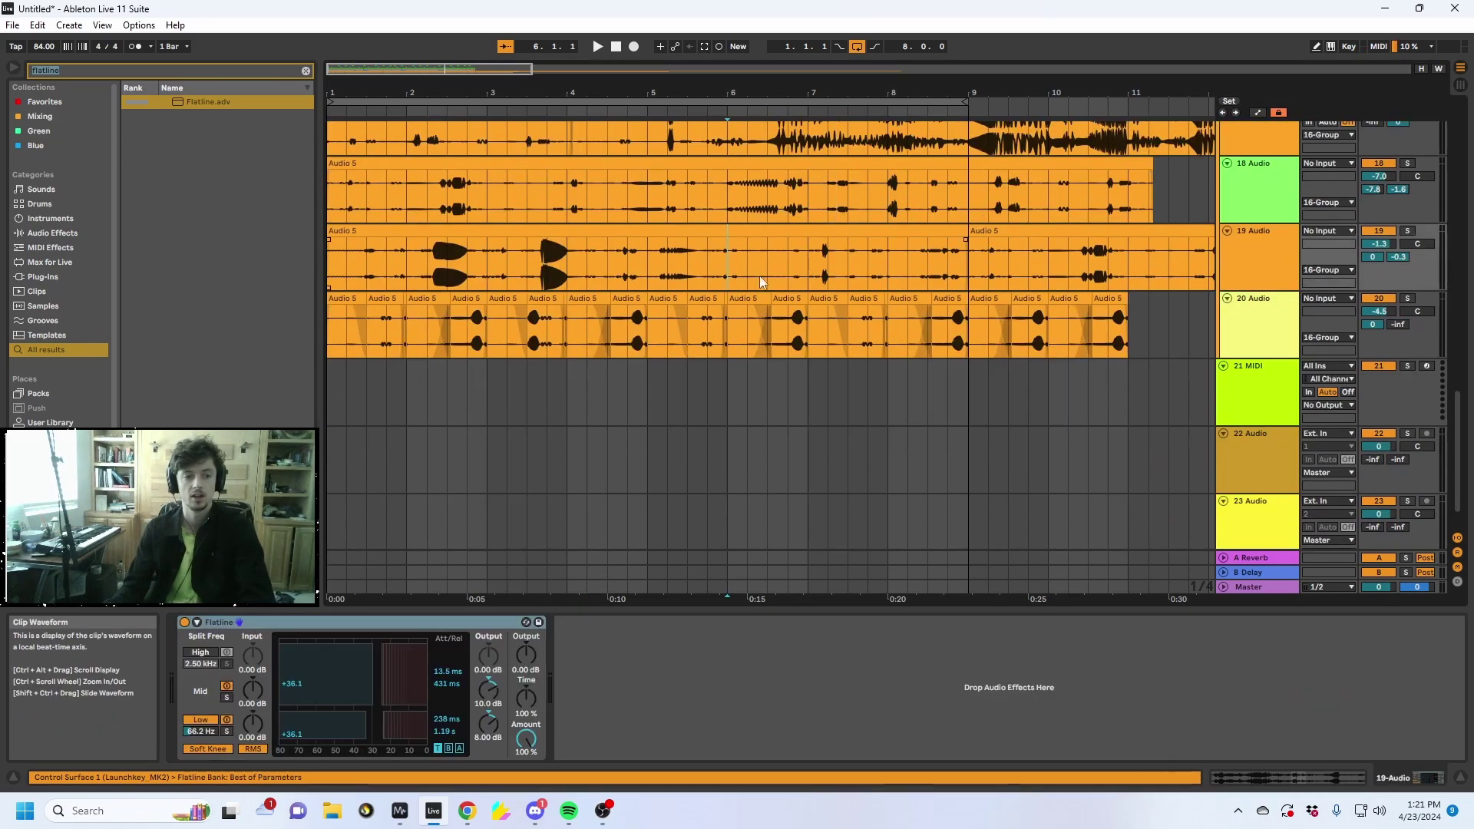
scroll(764, 292, "up", 3)
left_click(738, 399)
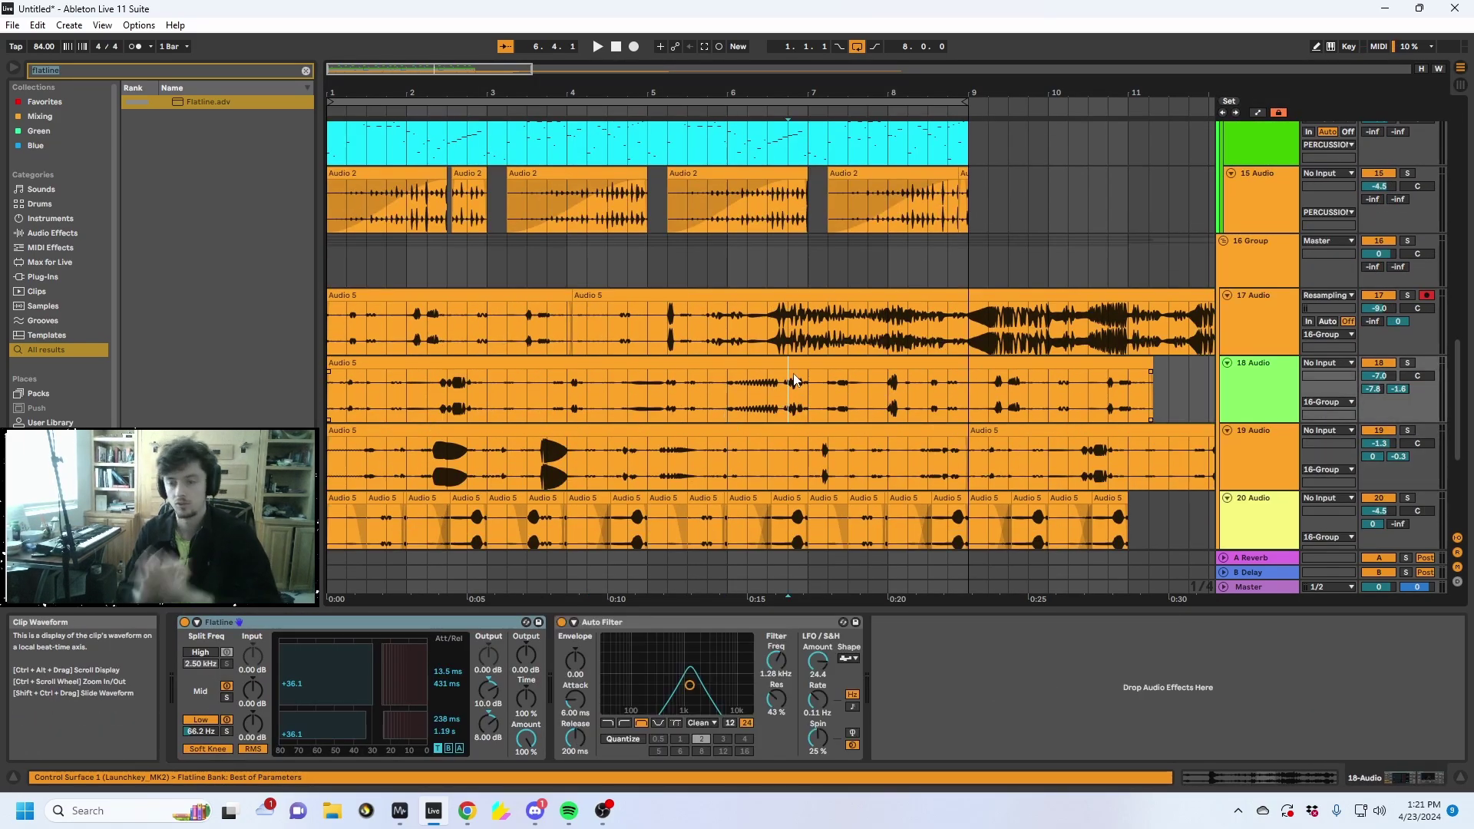
left_click(772, 362)
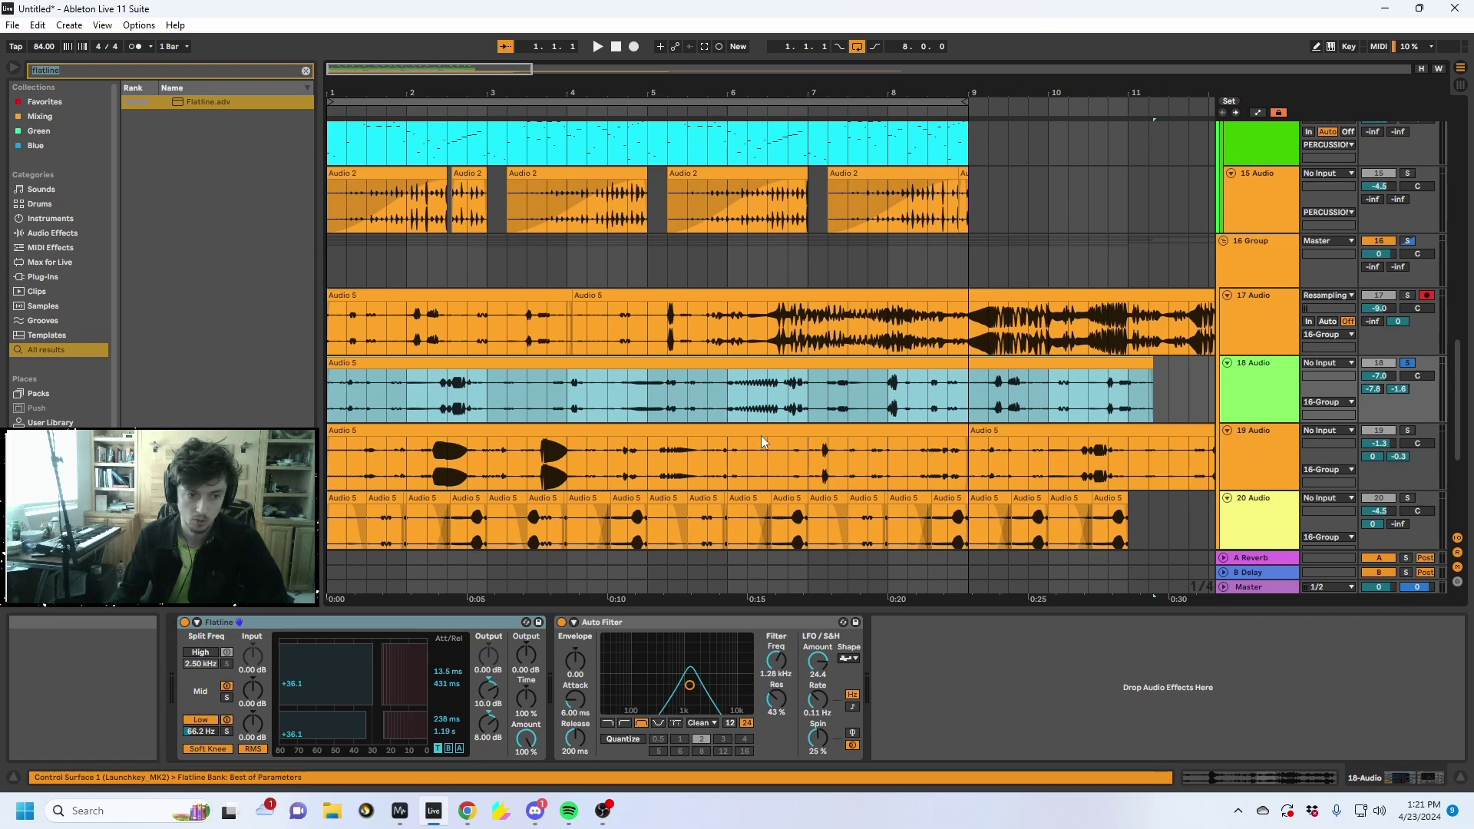
left_click(683, 379)
key("s")
key("space")
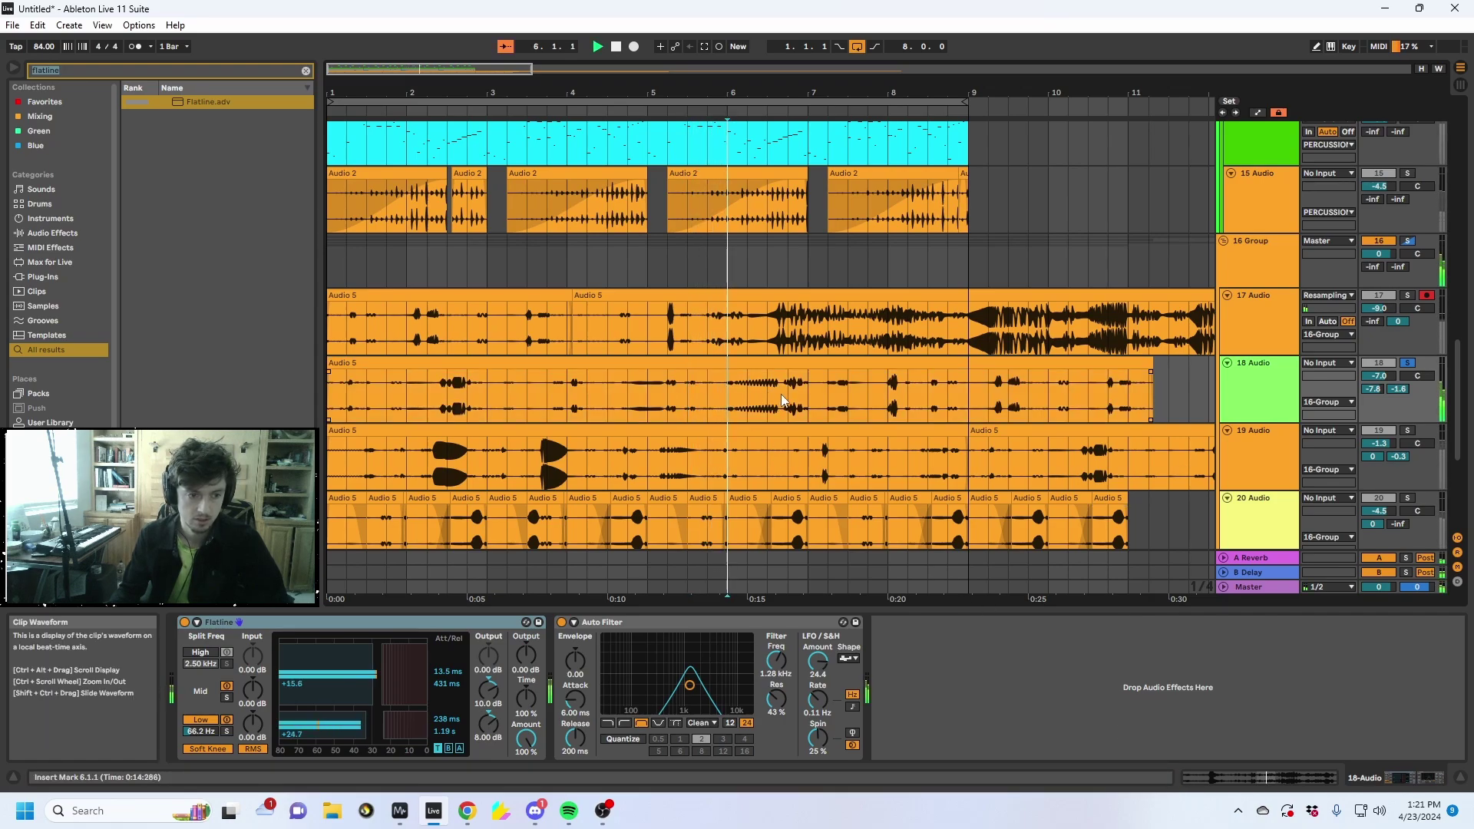
Freeze track 18 and flatten it to audio
right_click(850, 384)
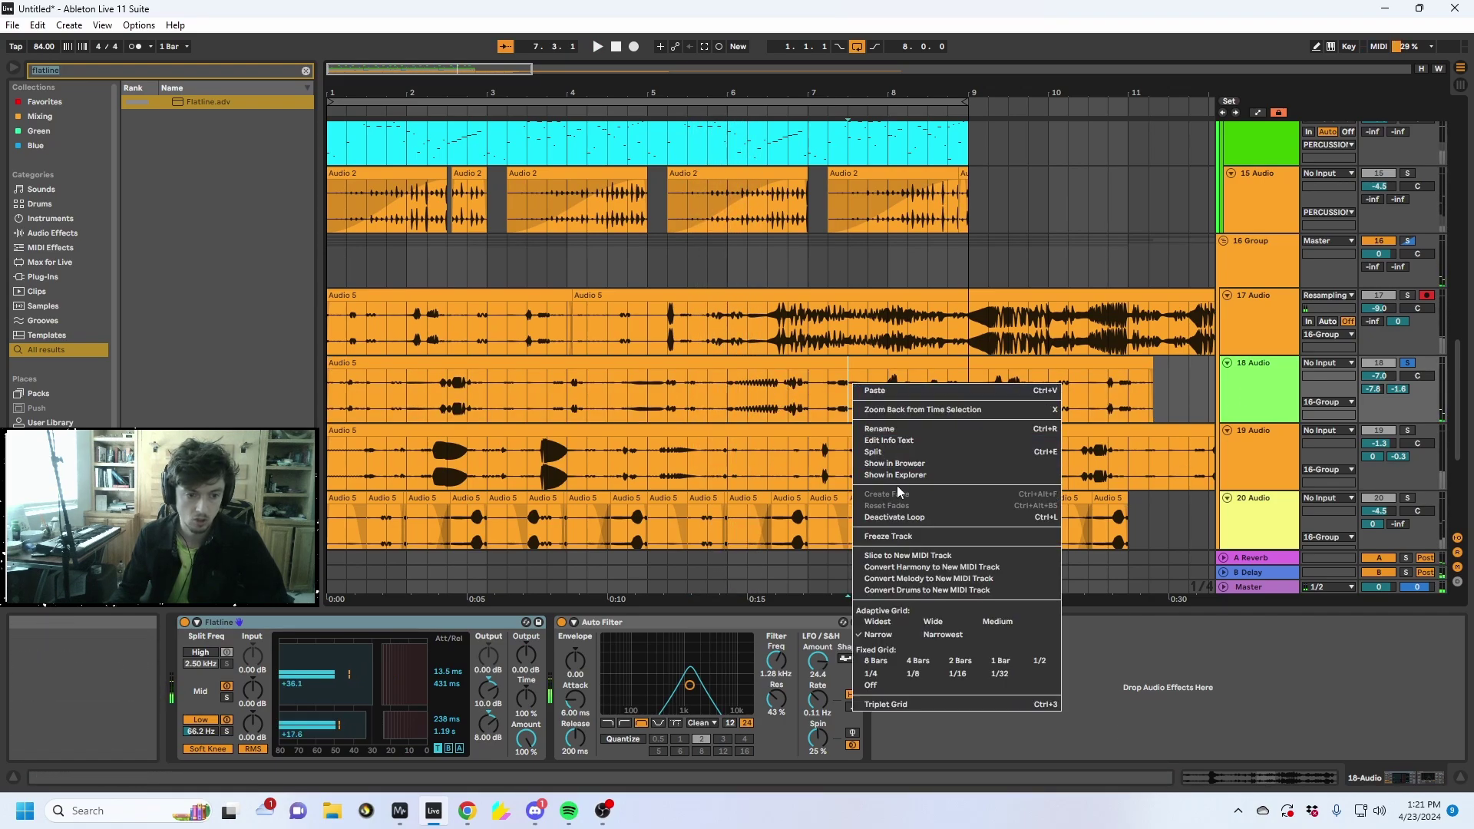
left_click(895, 536)
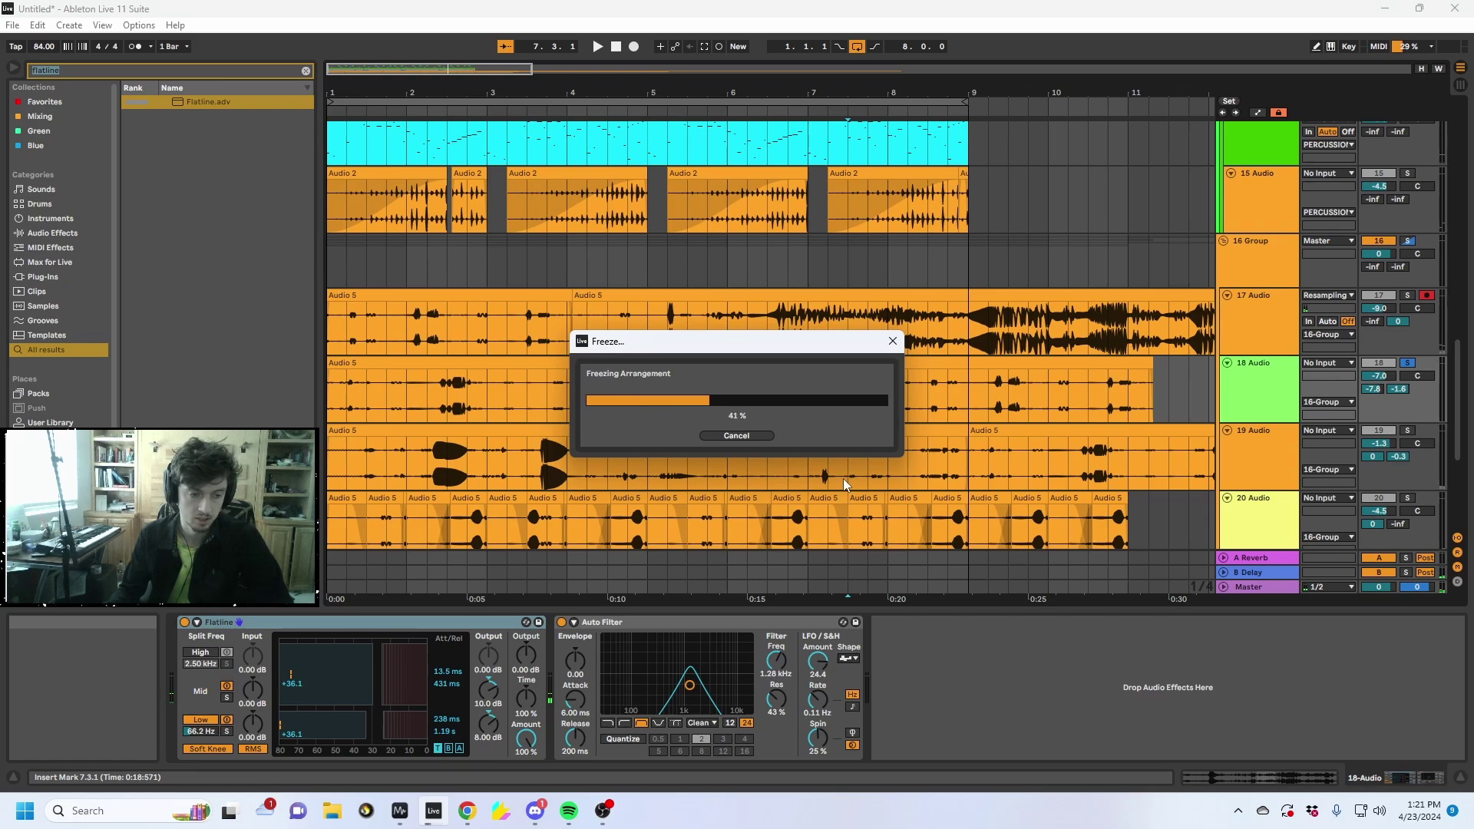
scroll(921, 376, "down", 2)
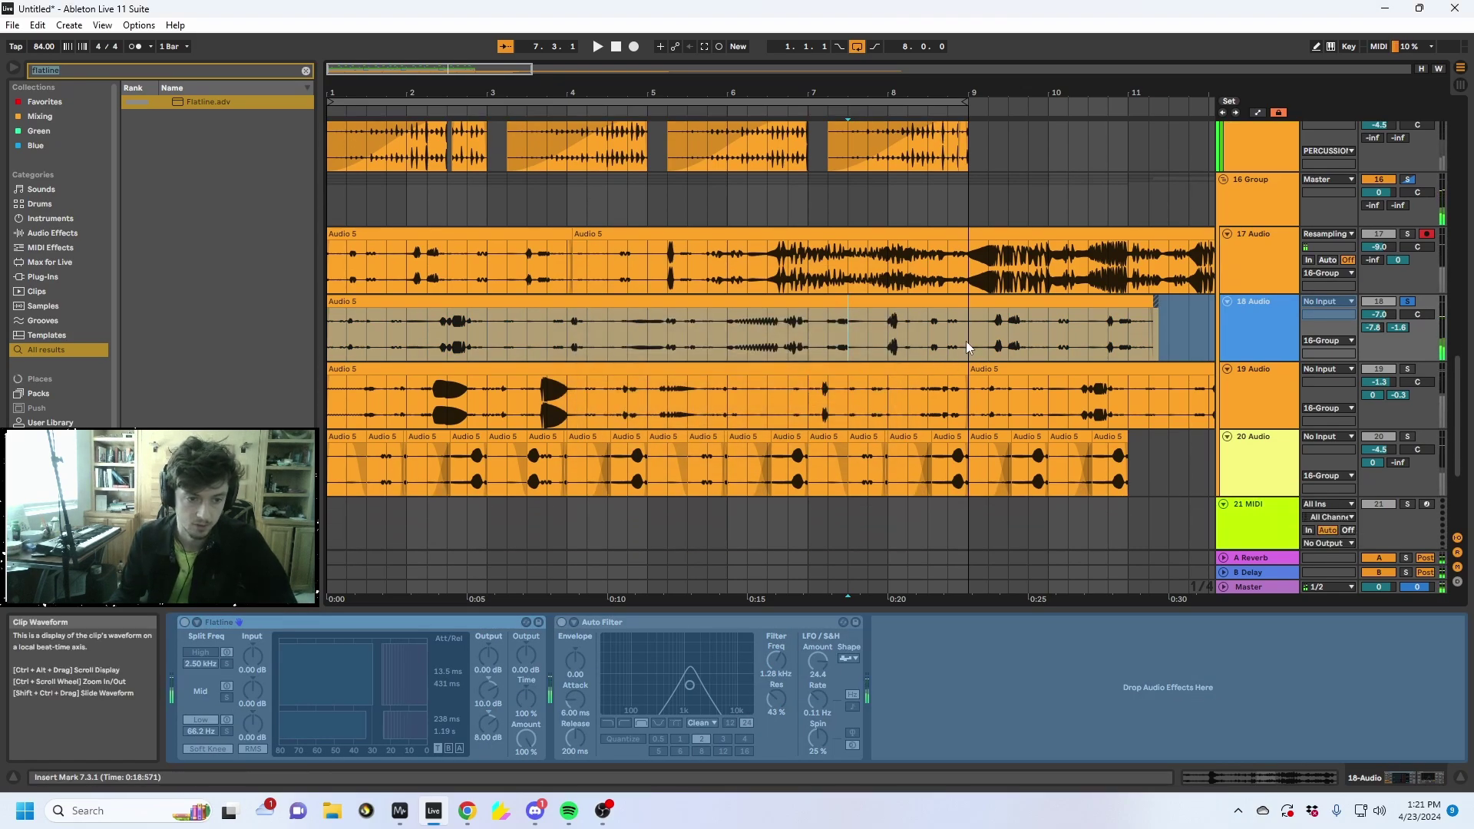
right_click(967, 342)
left_click(1003, 483)
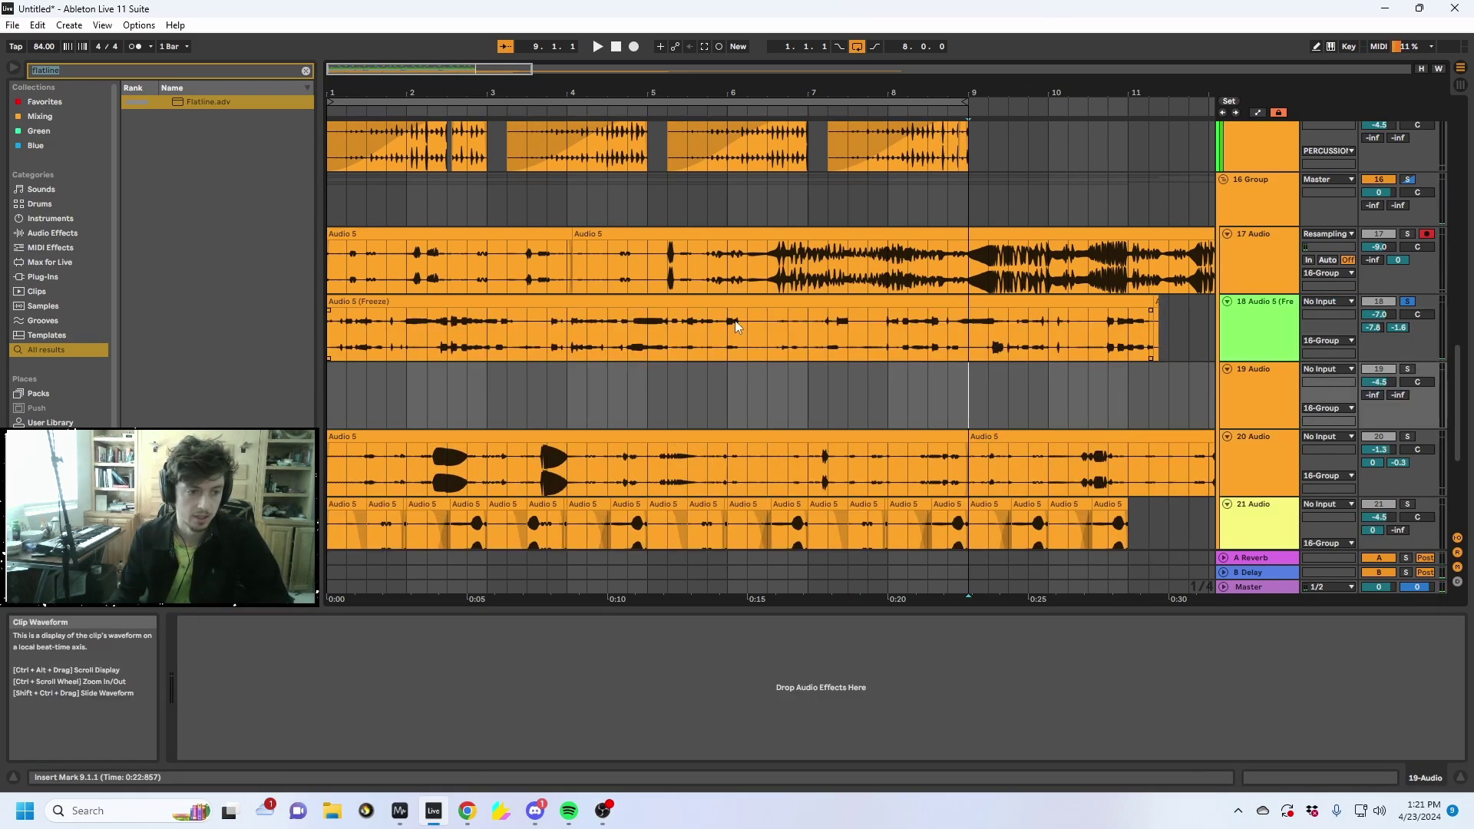
Copy a section of track 18's flattened clip to an empty track 19 at 1.2.1, solo that track and play it
key("ctrl+c")
left_click(350, 393)
key("ctrl+v")
left_click(1408, 370)
key("space")
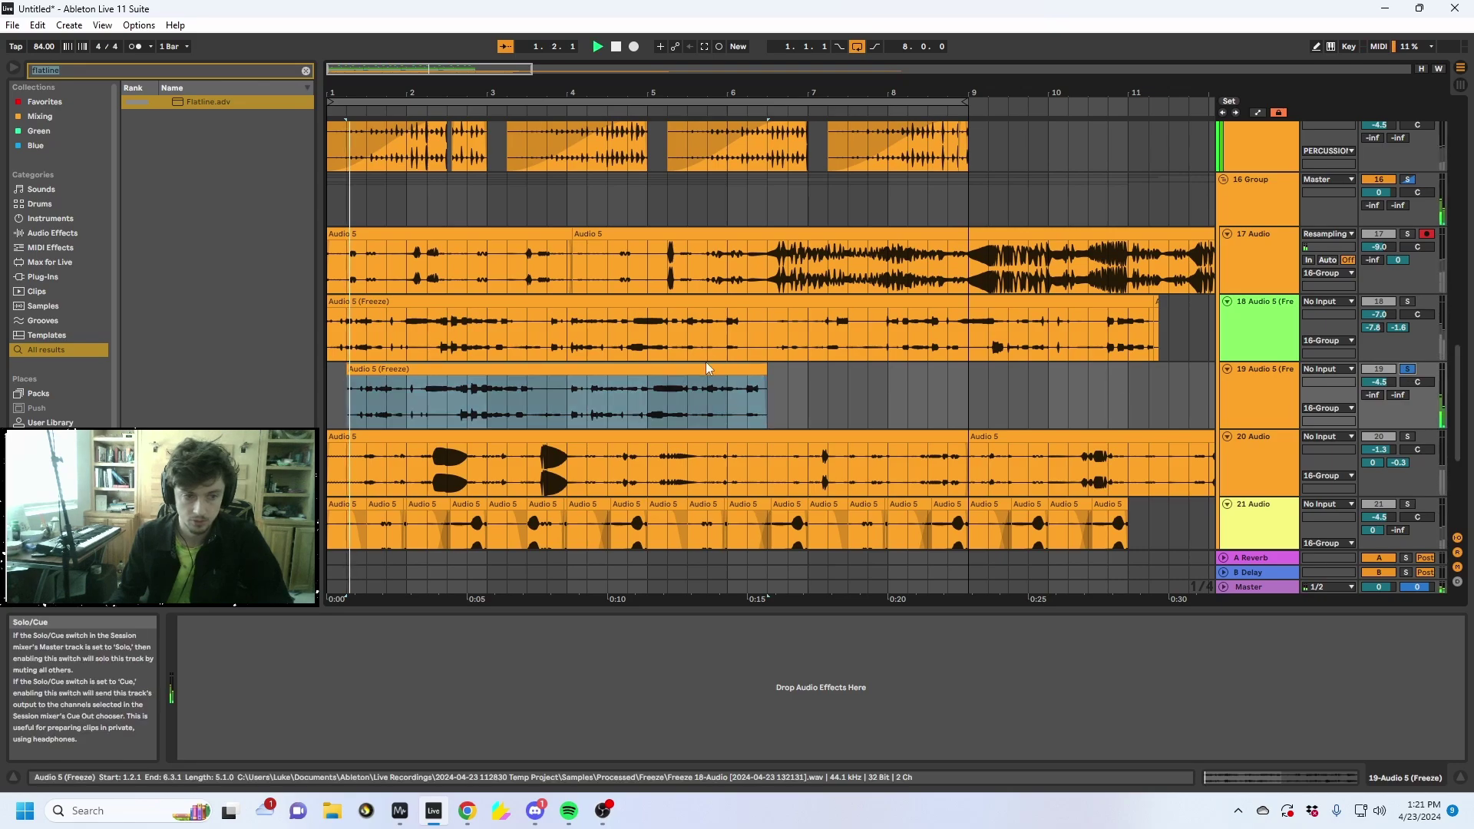
Set the pasted track 19 clip's BPM to 336.00 and its warp mode to Texture
left_click(569, 371)
double_click(569, 371)
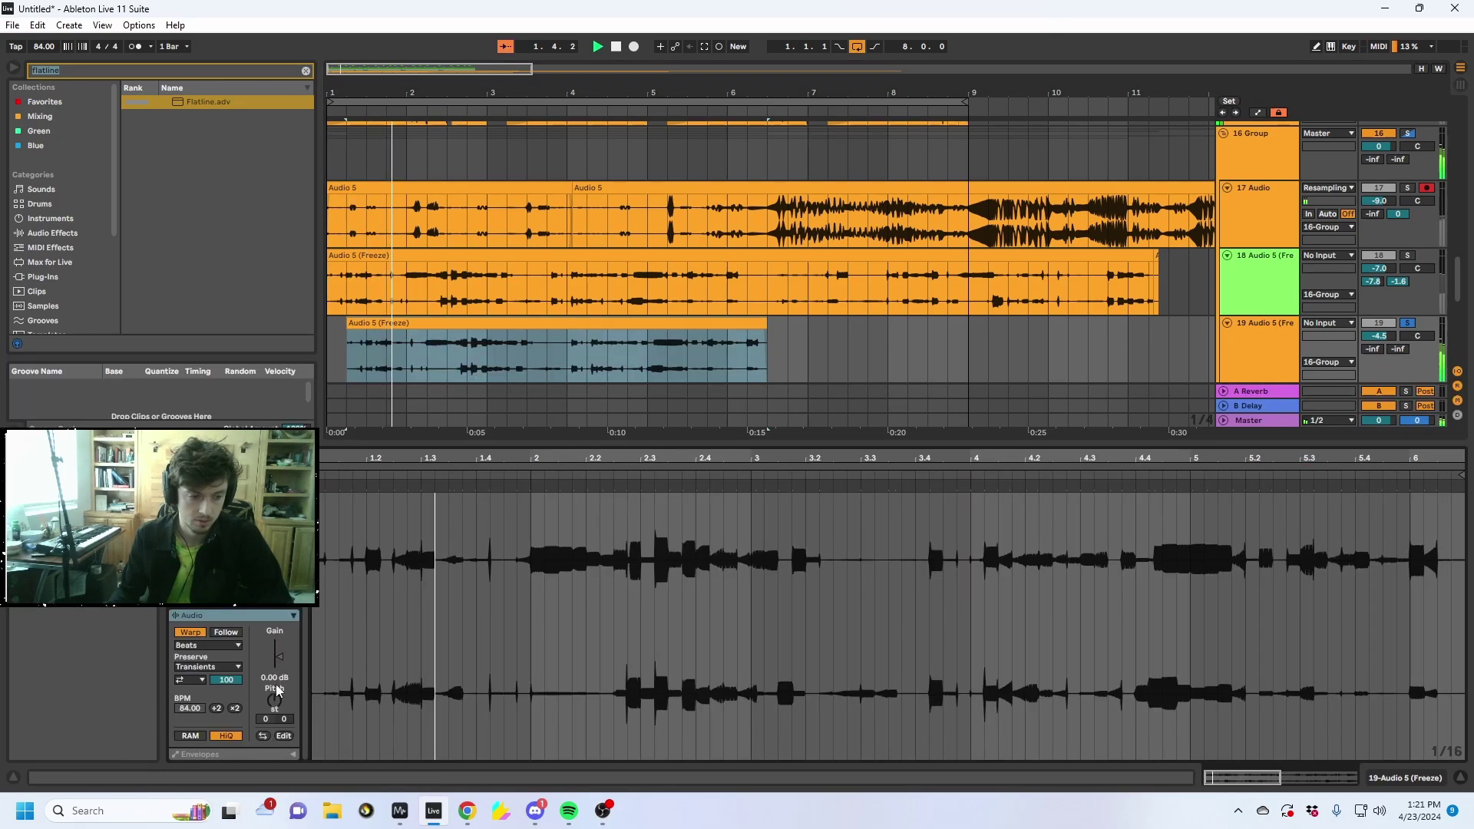
left_click(240, 708)
left_click(200, 645)
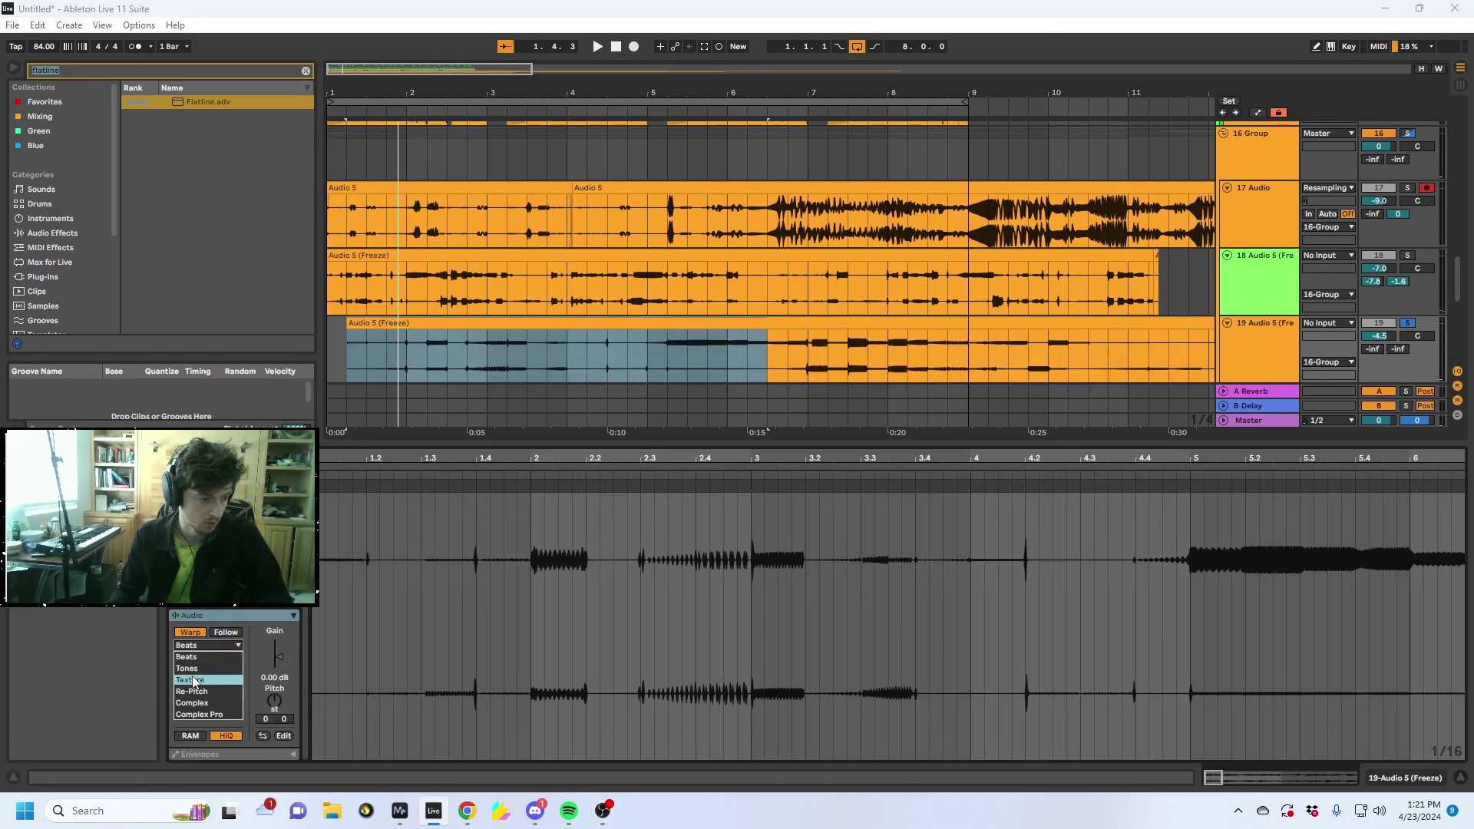
left_click(194, 681)
Load the Flatline preset onto track 19 and listen to the processed clip
left_click(466, 361)
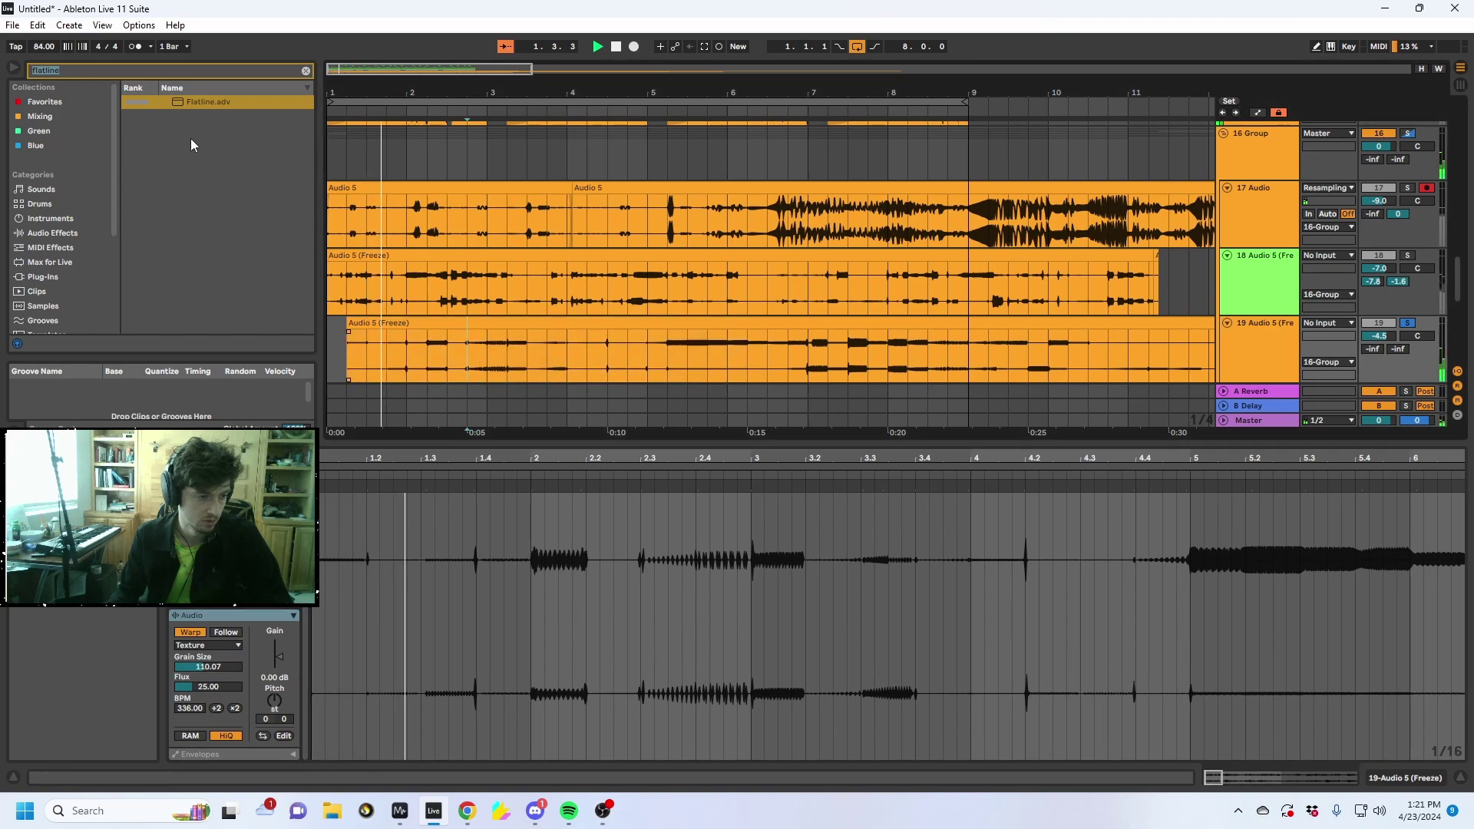
double_click(184, 109)
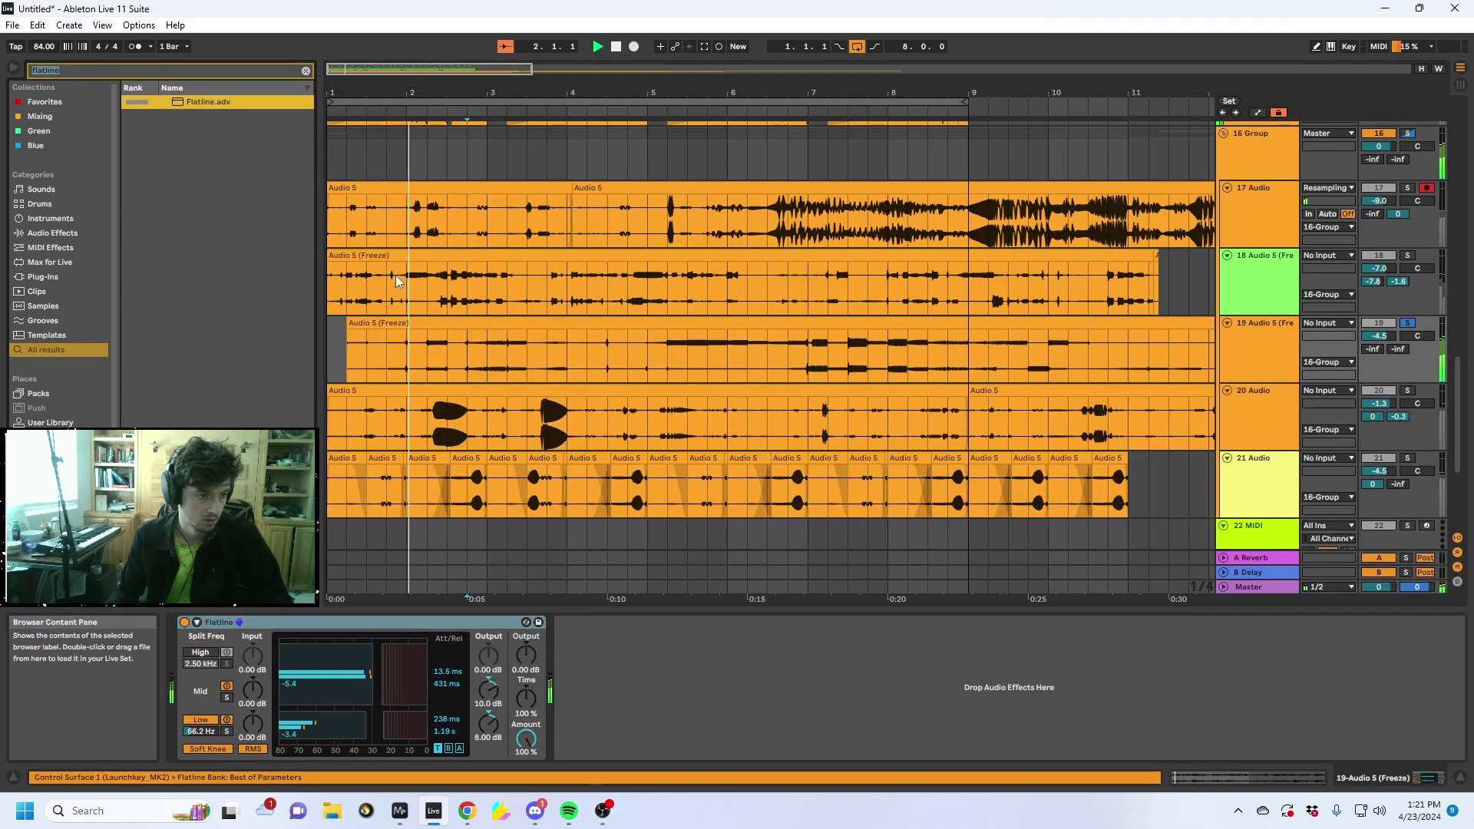
left_click(486, 354)
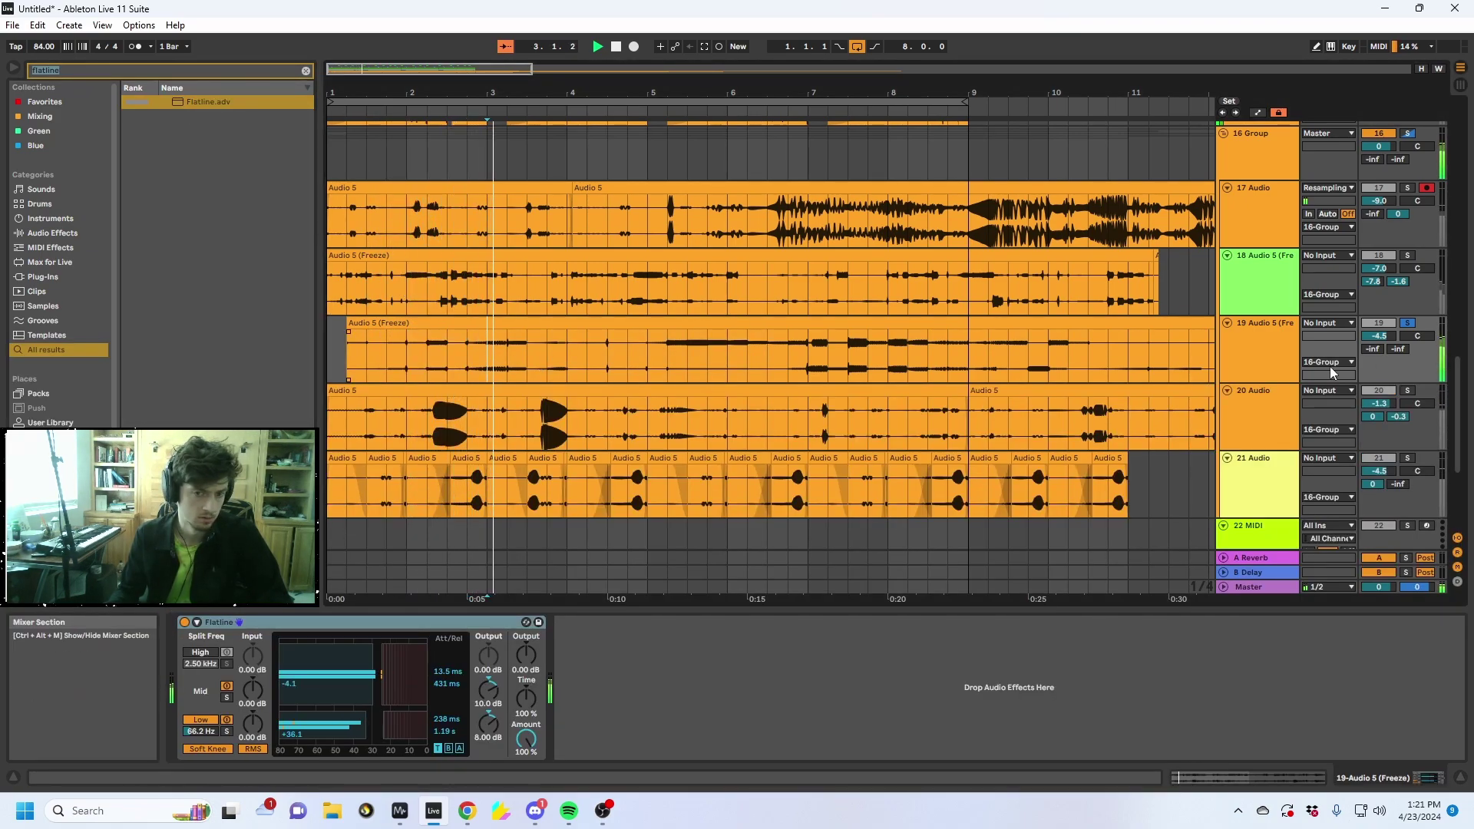
left_click(568, 353)
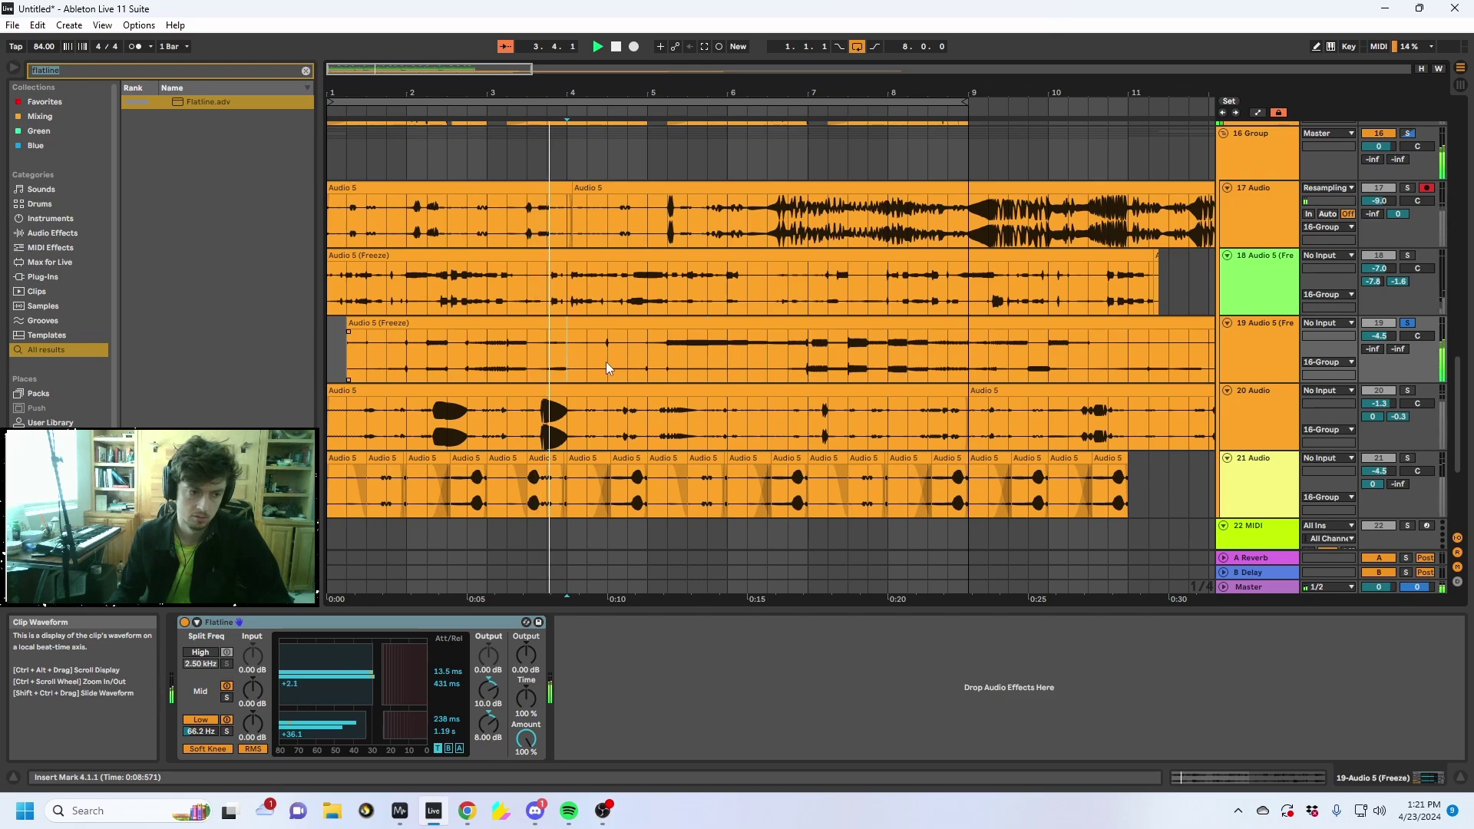
Freeze track 19 and flatten it with the Flatline processing
right_click(671, 361)
left_click(714, 514)
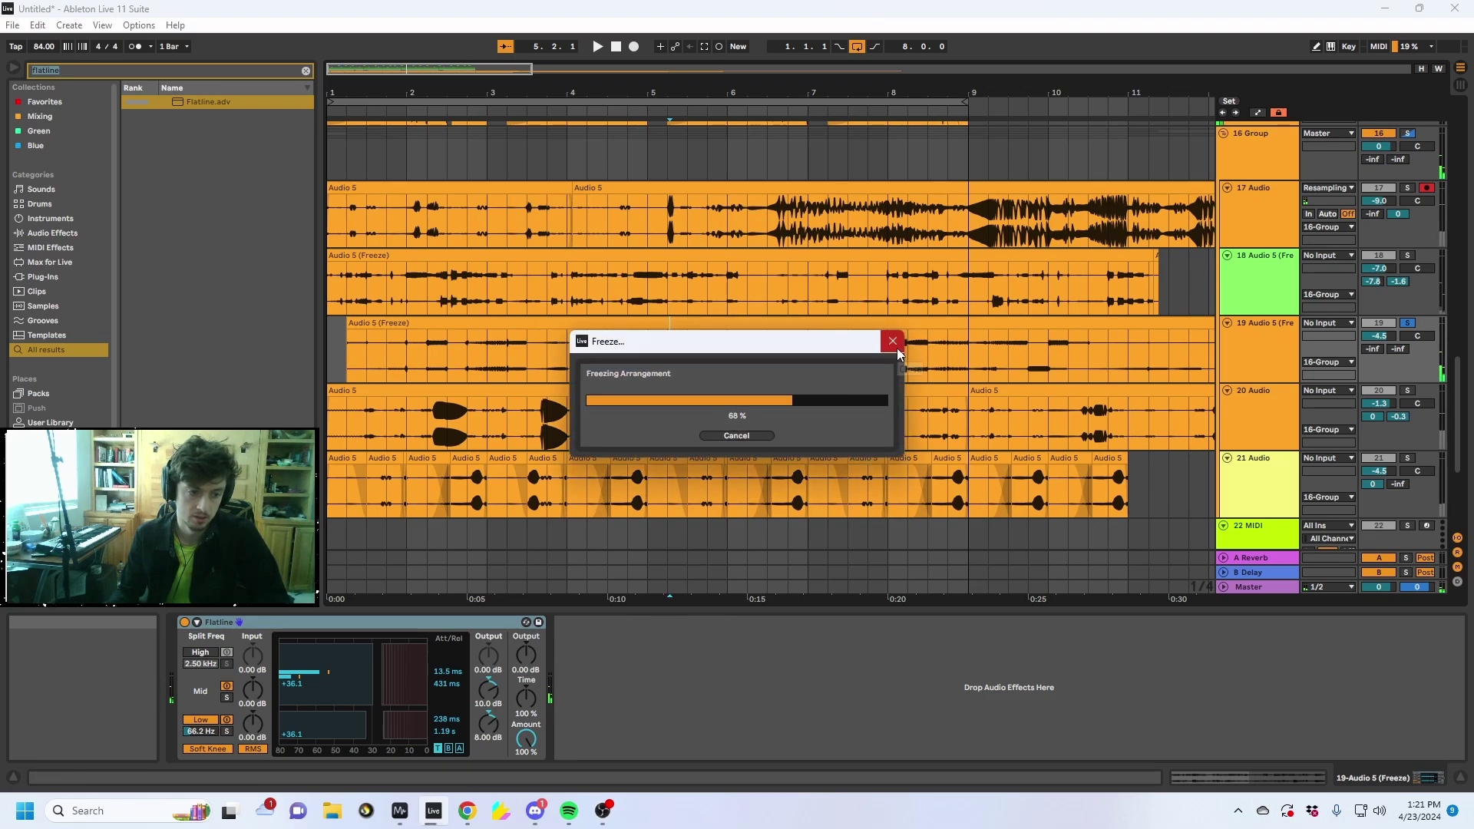
right_click(739, 352)
right_click(733, 370)
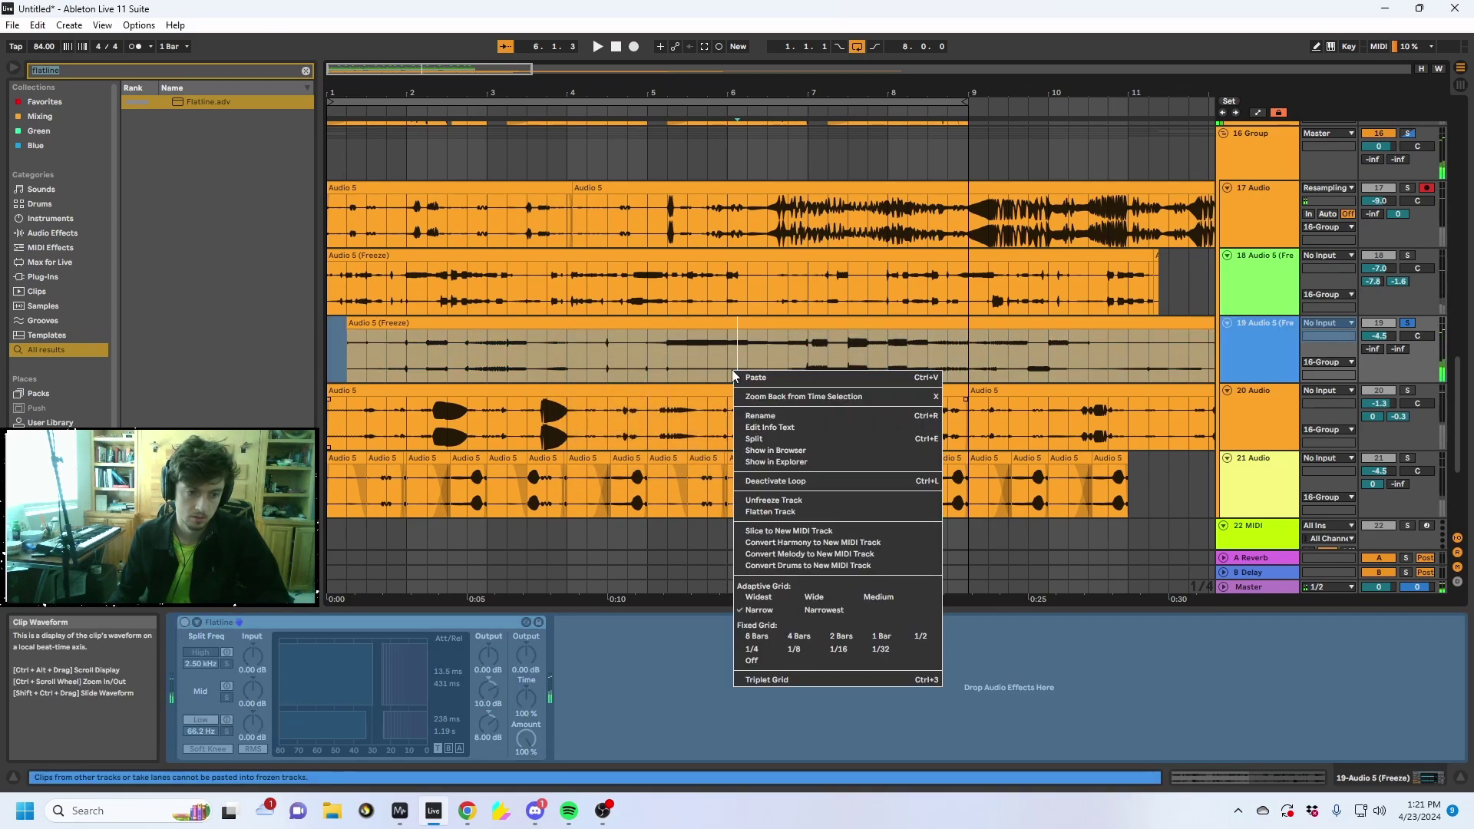
left_click(769, 511)
Align track 19's flattened clip to bar 1, reverse it and play it
left_click(585, 327)
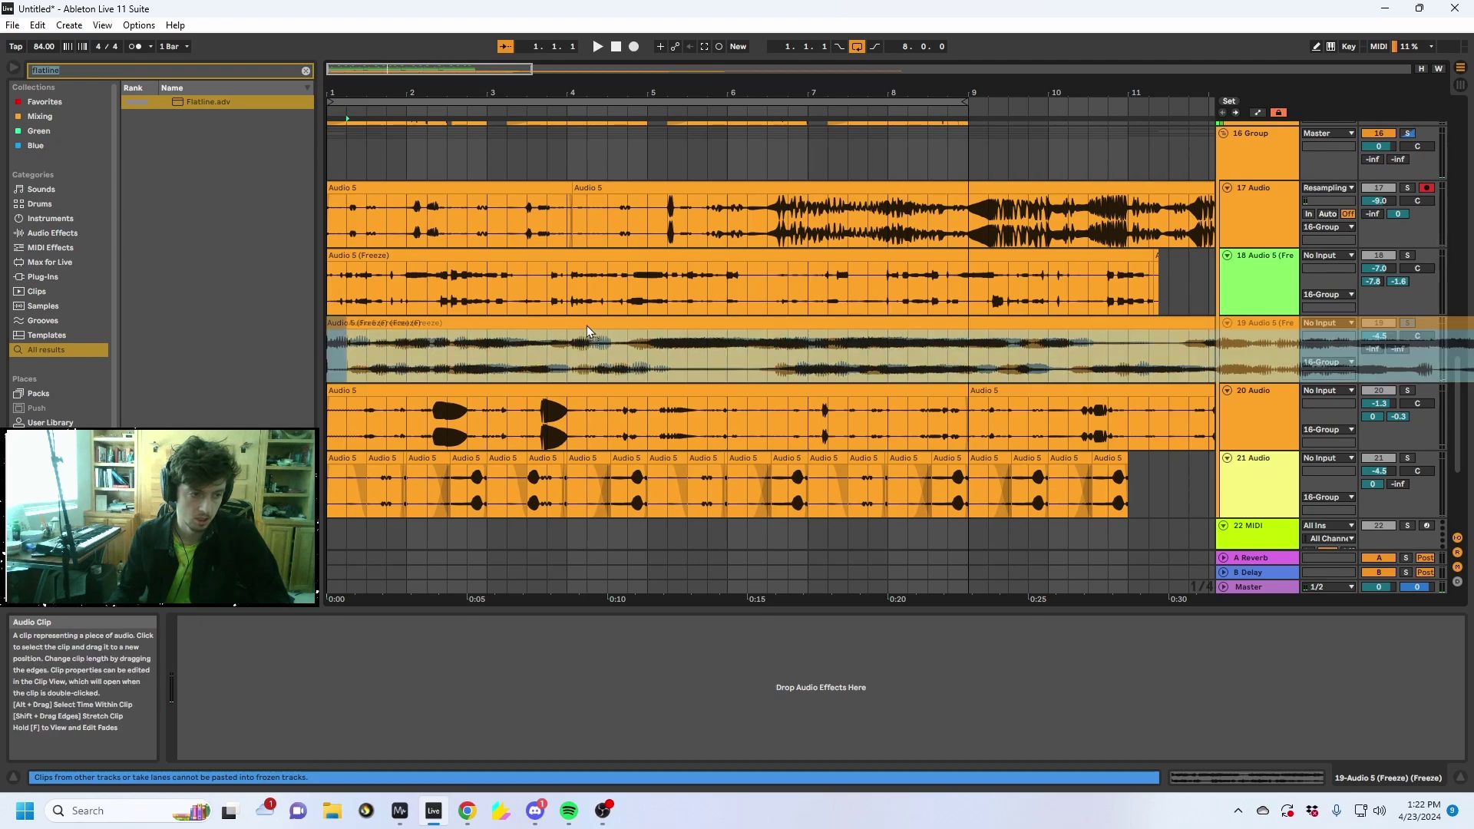
key("r")
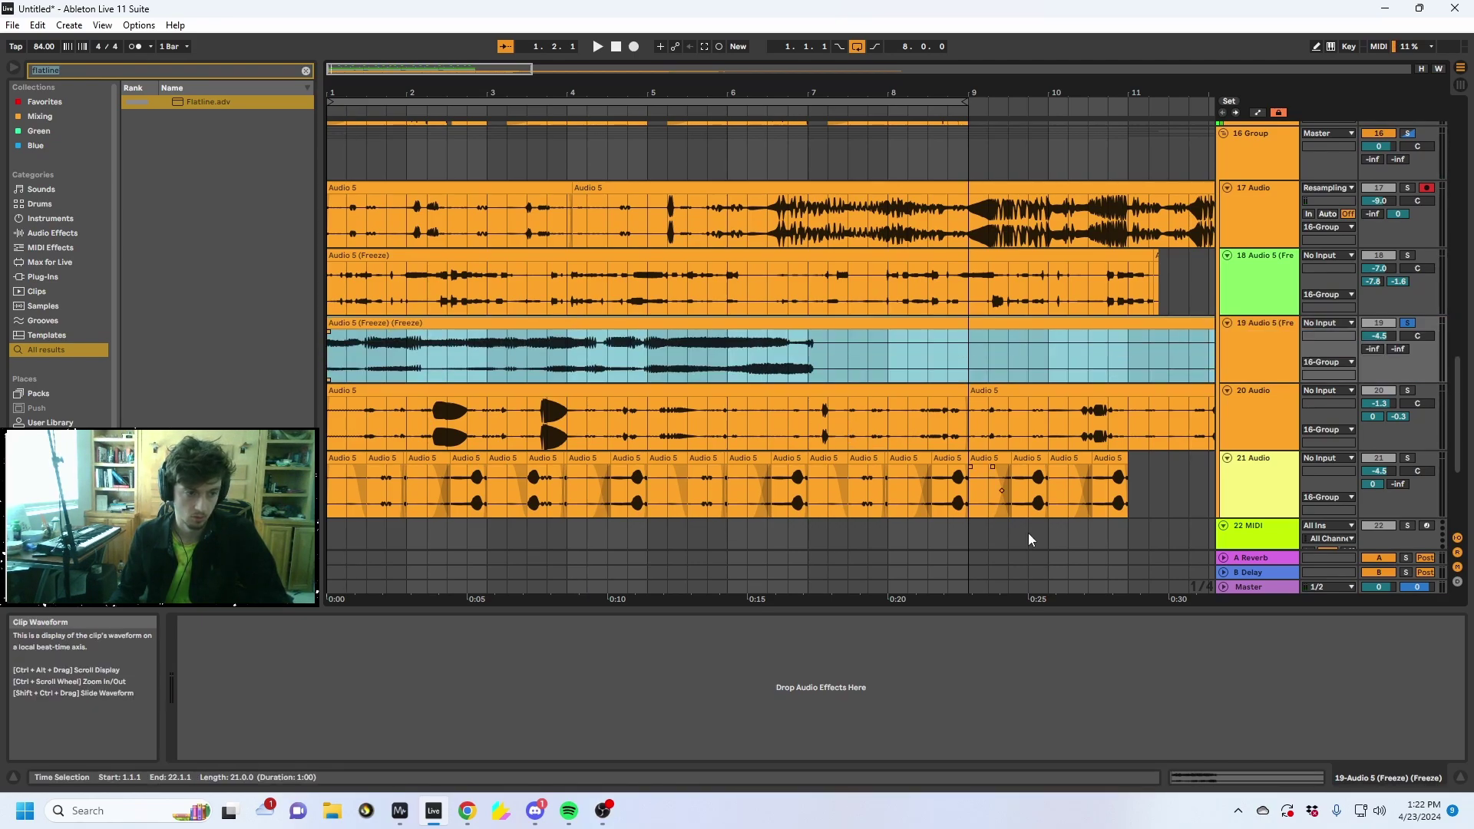
key("space")
Try the track 19 clip at +24 semitones in Texture warp mode, with the track's reverb and delay sends at 0 dB
left_click(1244, 778)
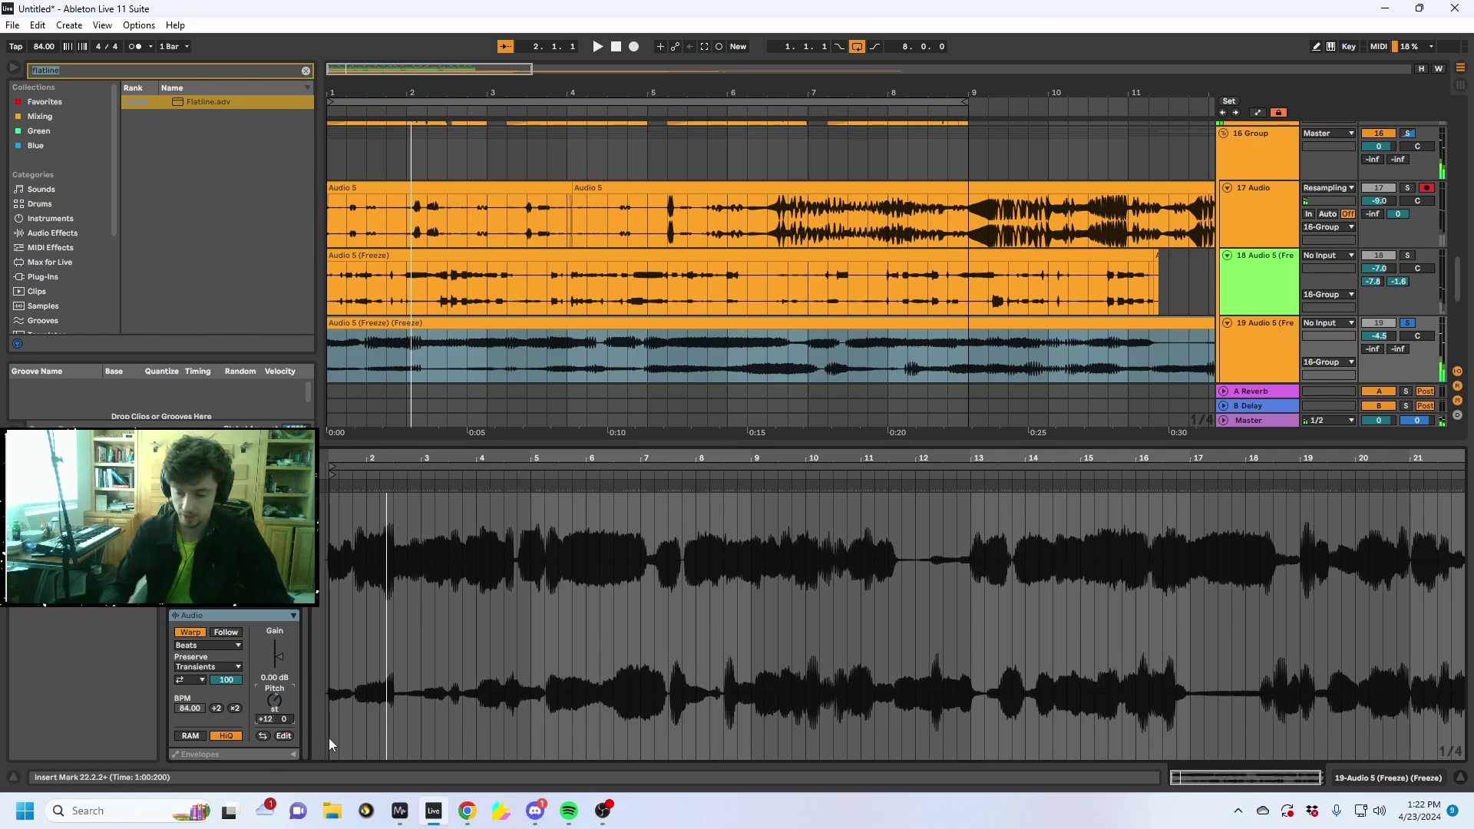
key("space")
left_click(206, 646)
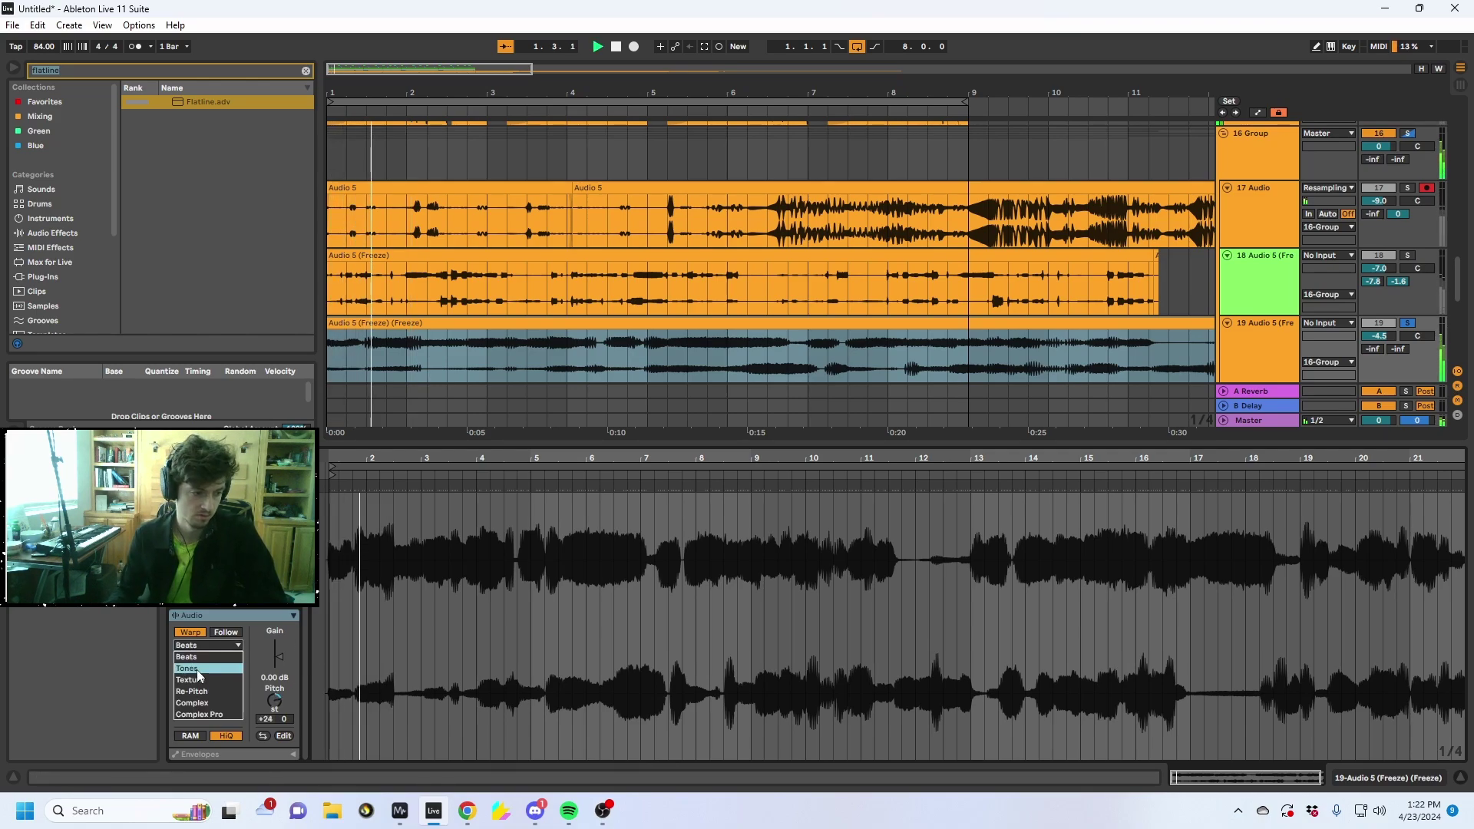
left_click(198, 680)
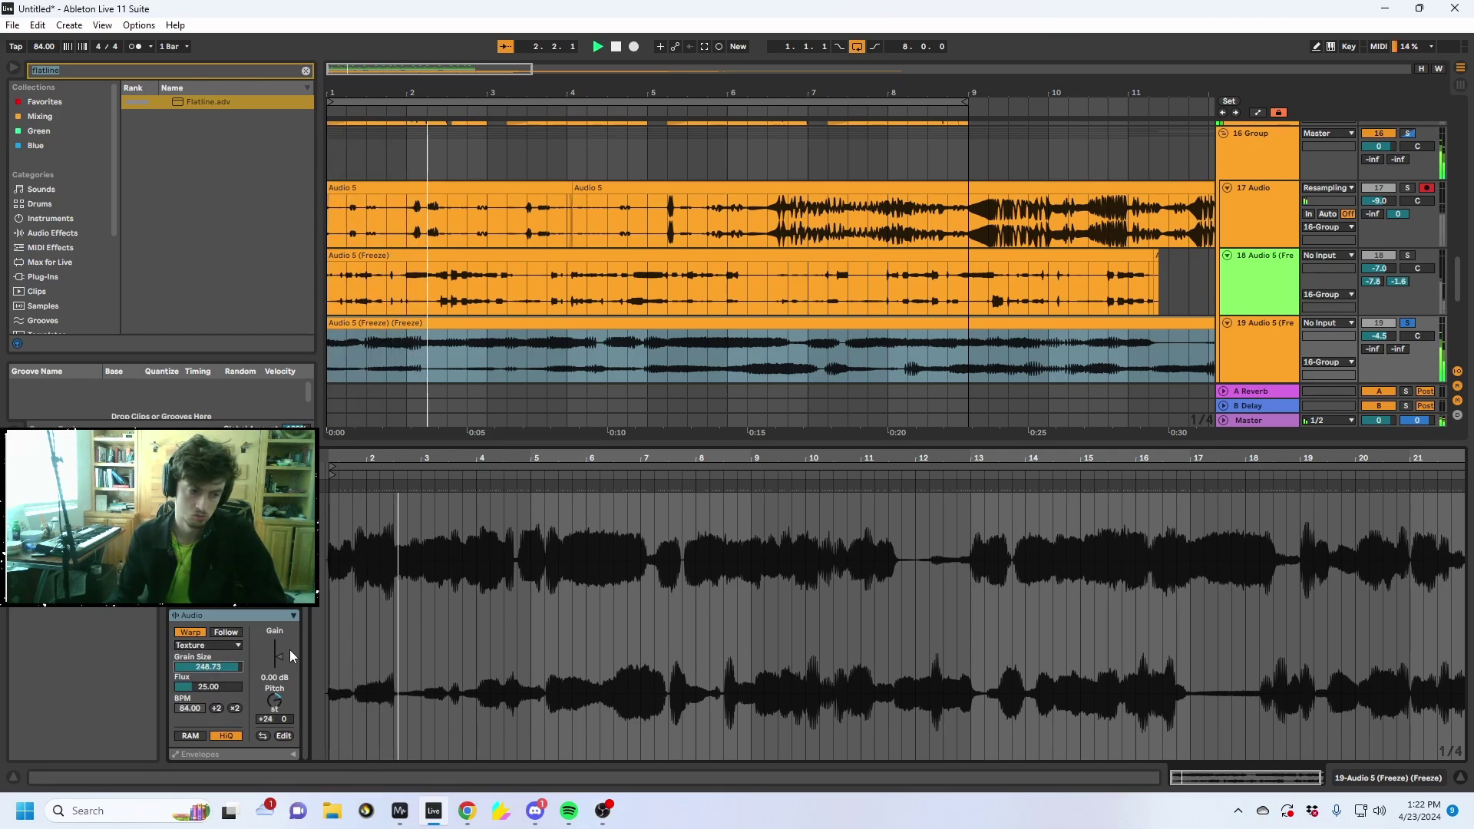
scroll(1370, 305, "down", 2)
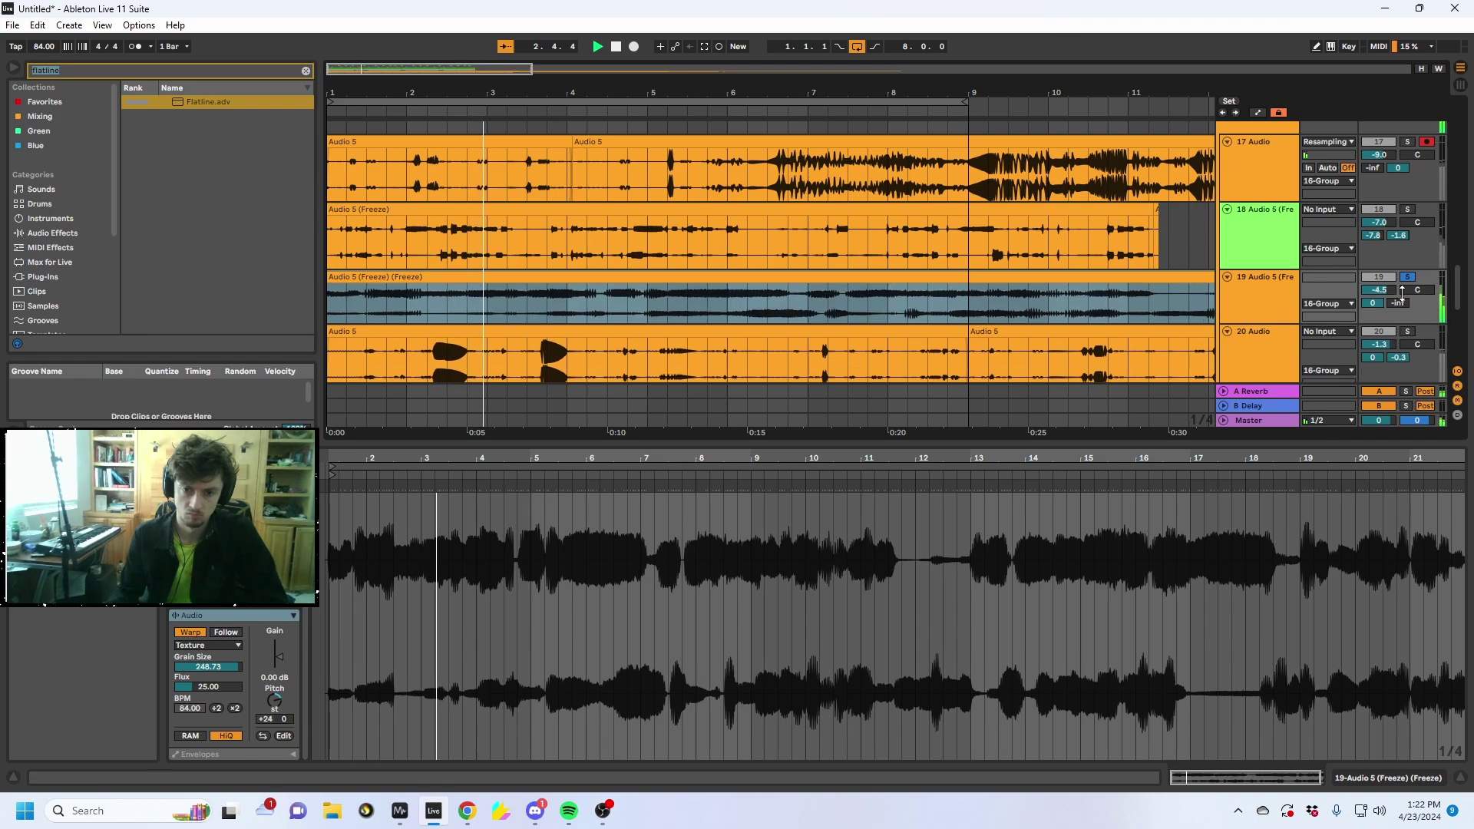
left_click_drag(1401, 292, 1398, 305)
Transpose the track 19 clip to -12 semitones and set its warp mode to Tones after trying Re-Pitch
left_click(436, 310)
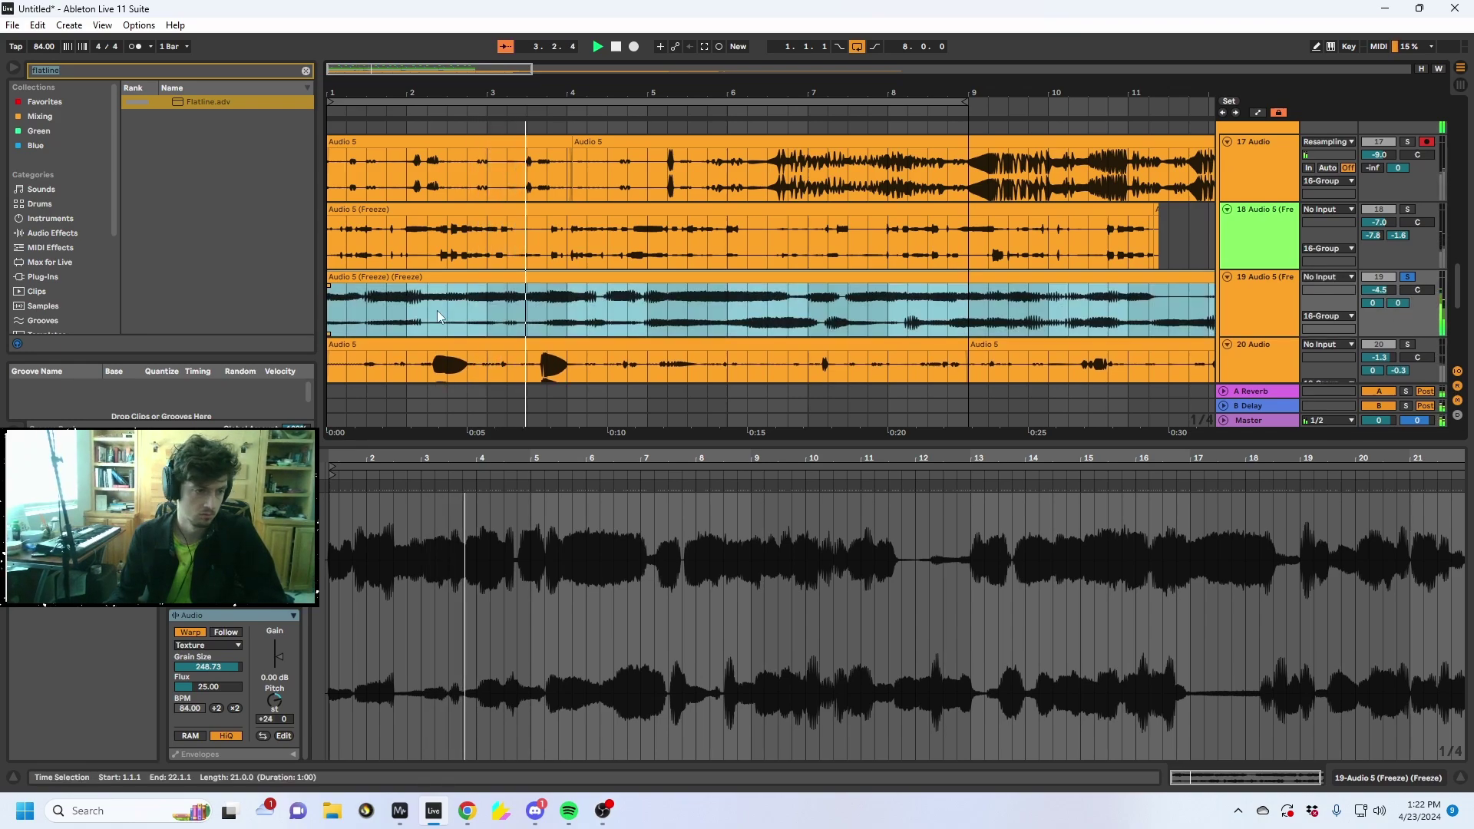
left_click(275, 702)
type("-12")
key("Return")
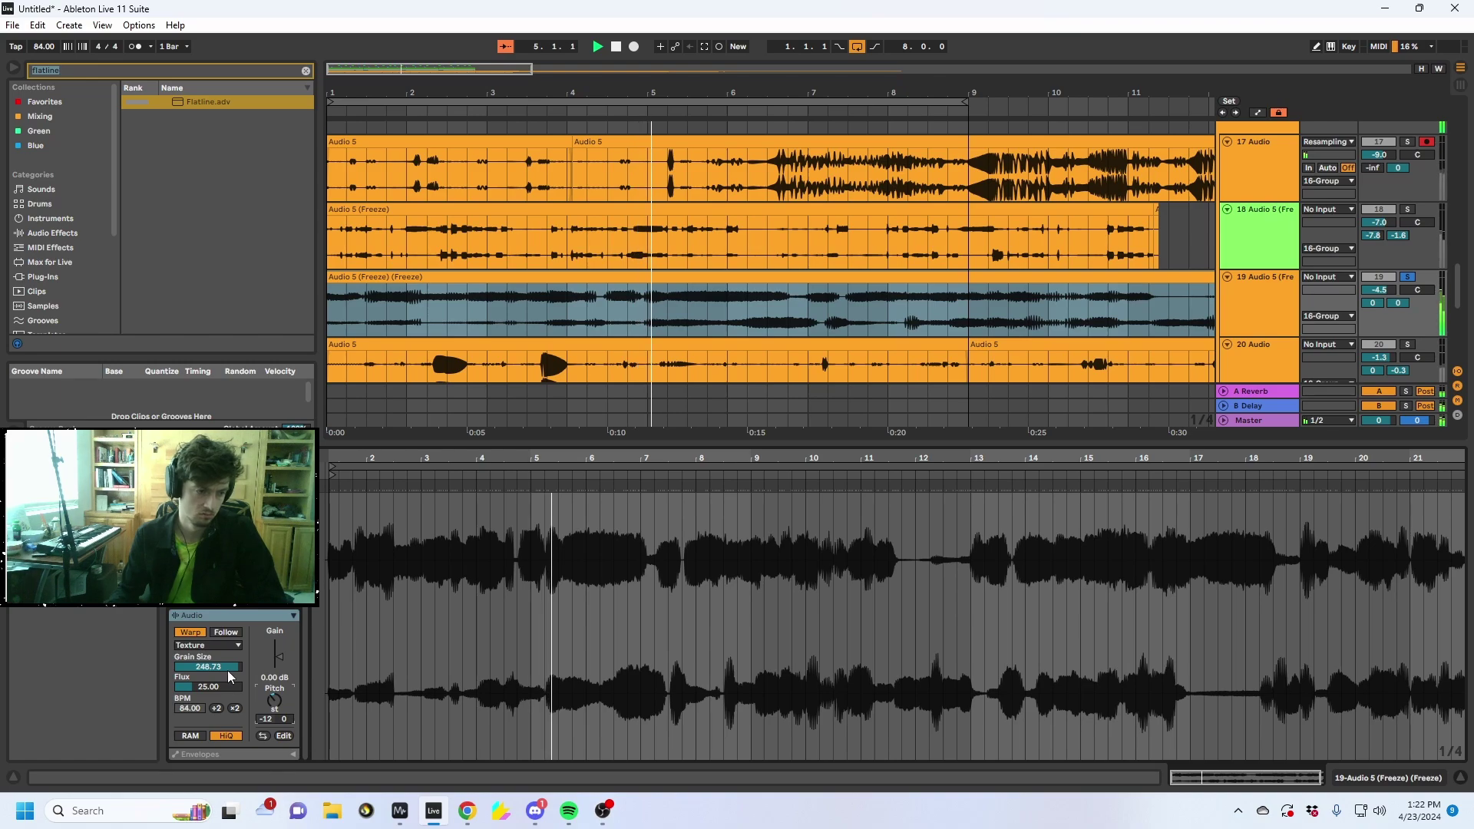
left_click(194, 646)
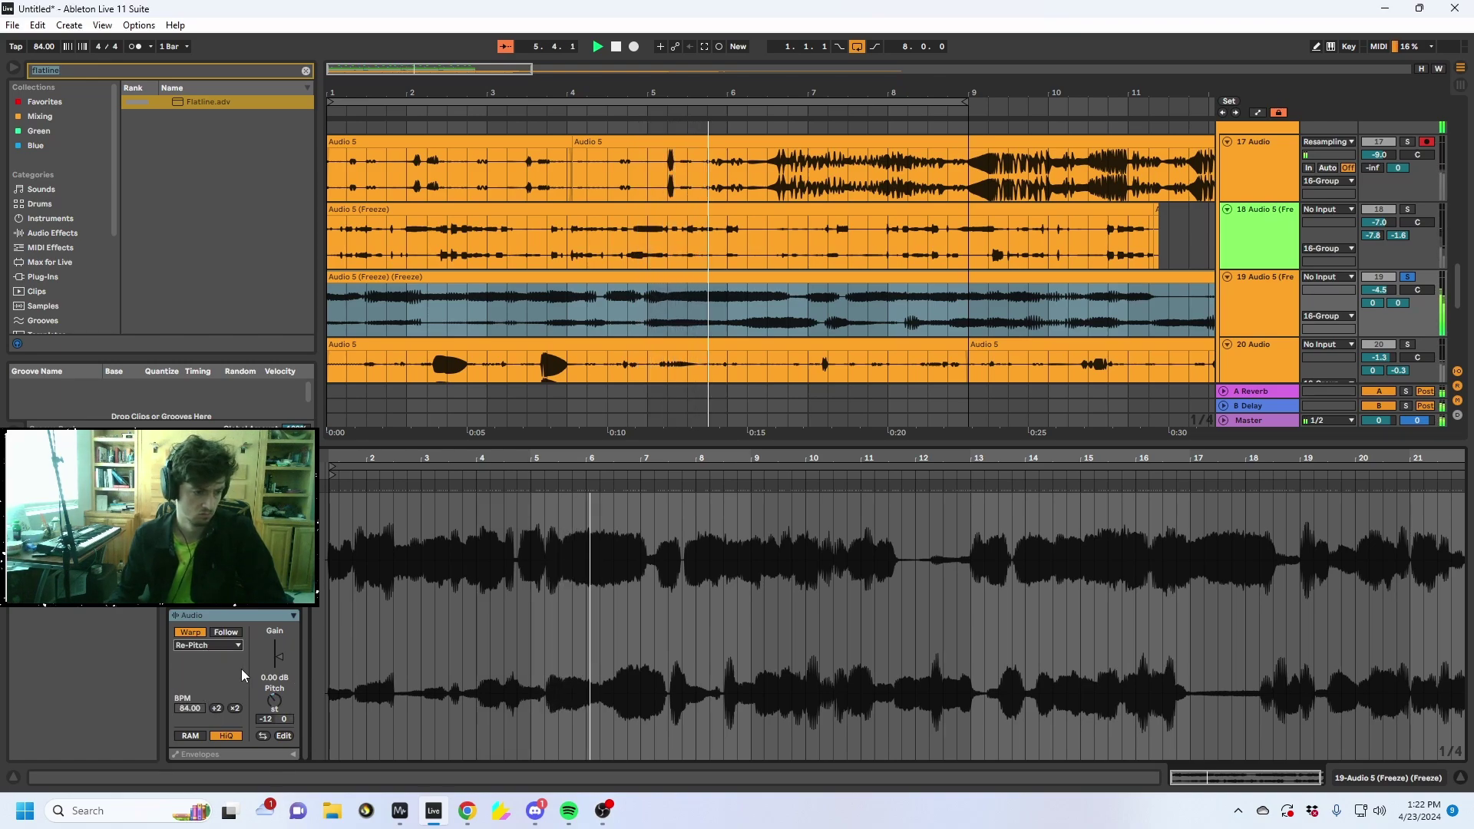
left_click(220, 645)
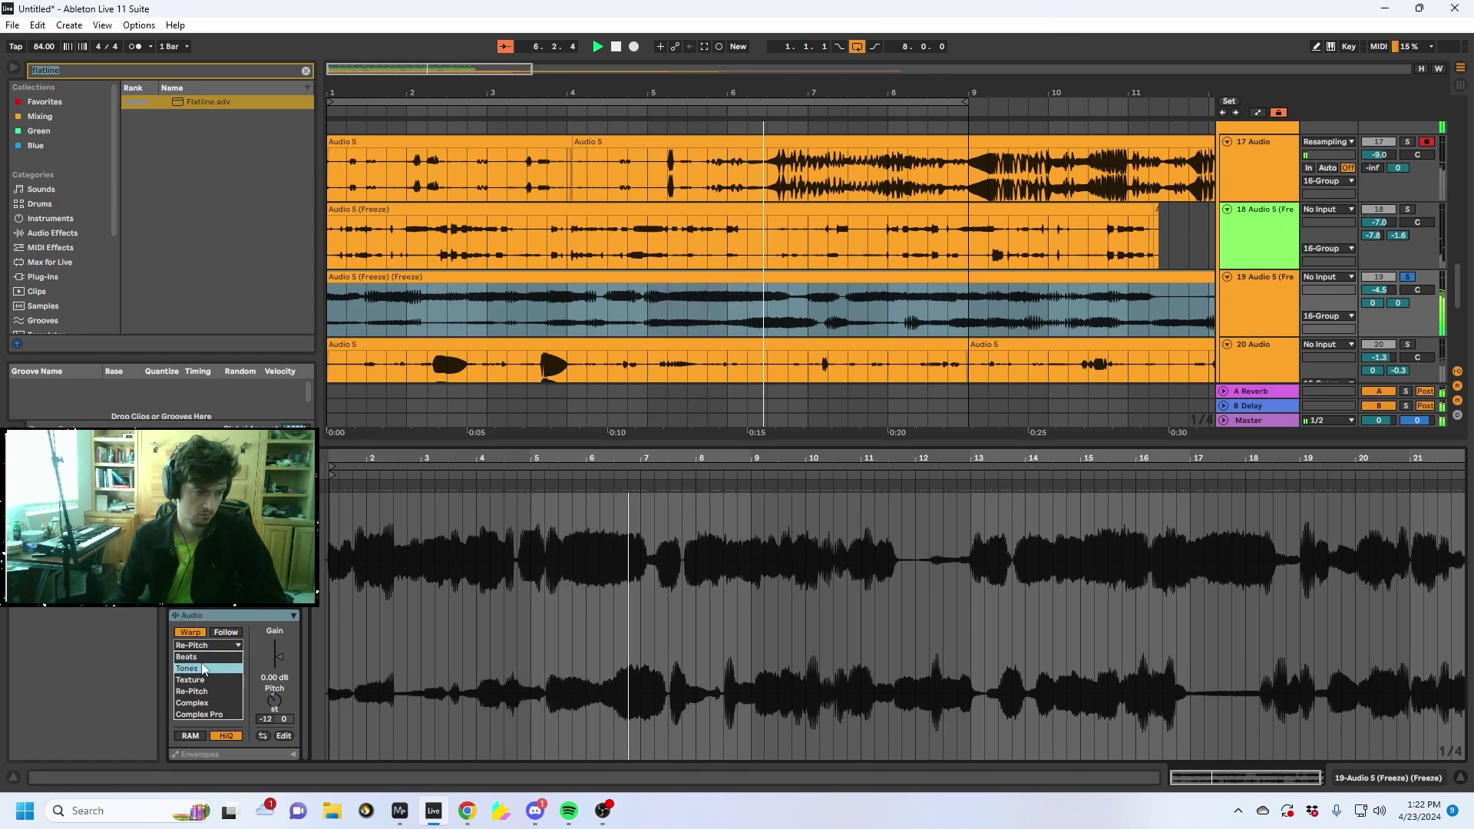
left_click(202, 669)
left_click(885, 309)
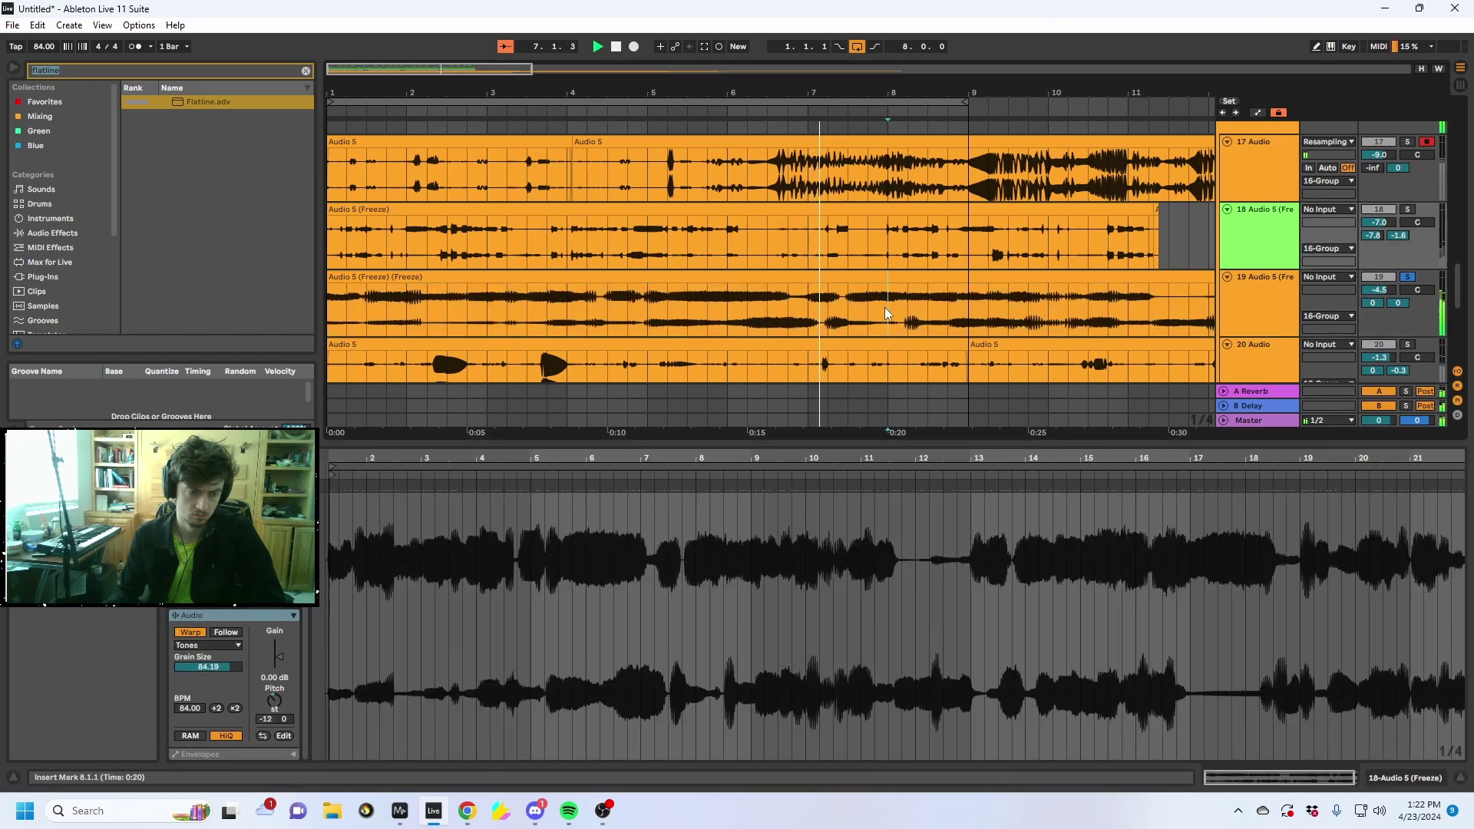
Stop playback and load Auto Filter onto track 19
left_click(1296, 278)
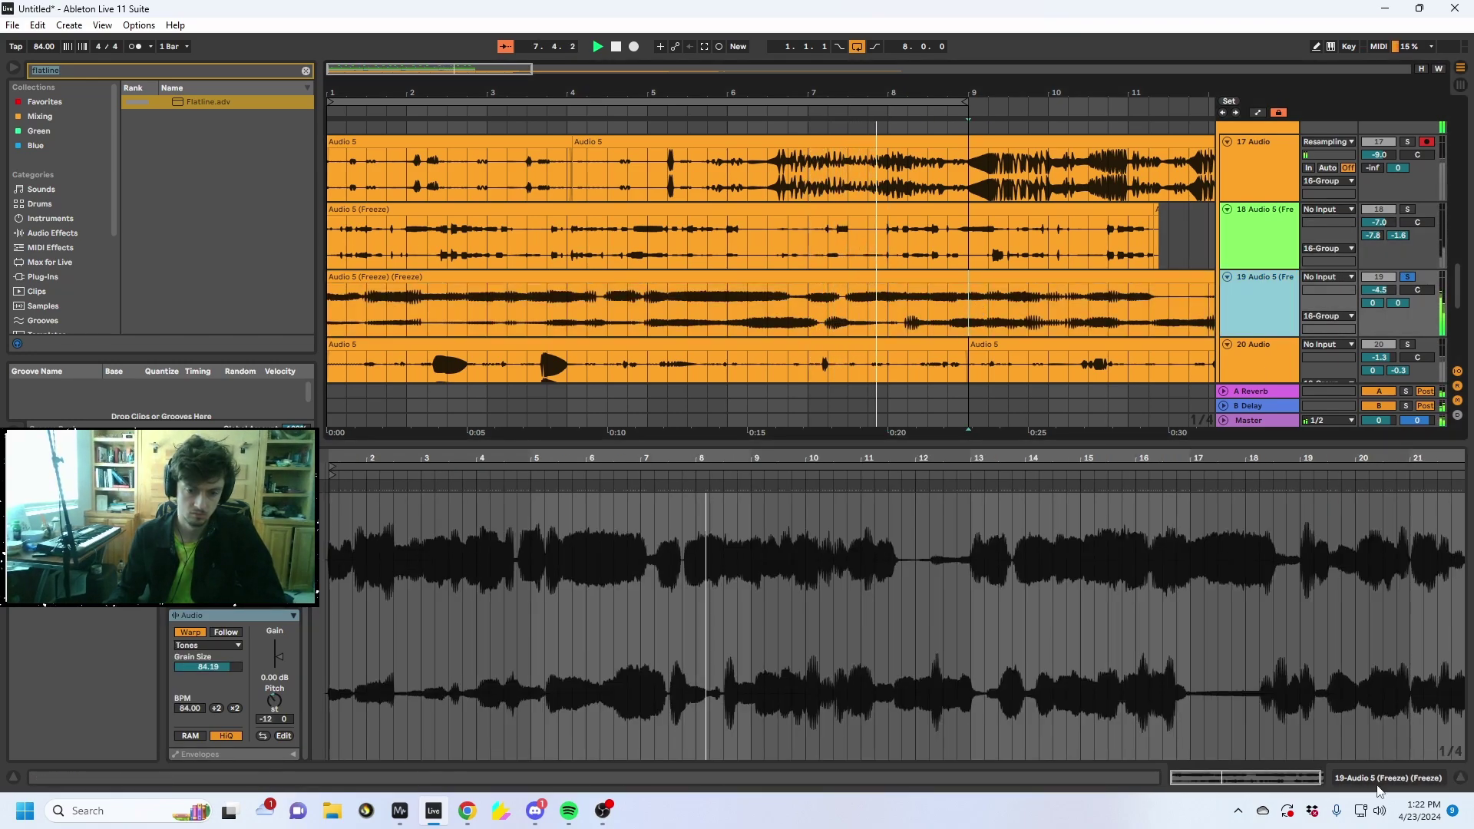
left_click(1377, 785)
key("space")
left_click(105, 73)
type("a")
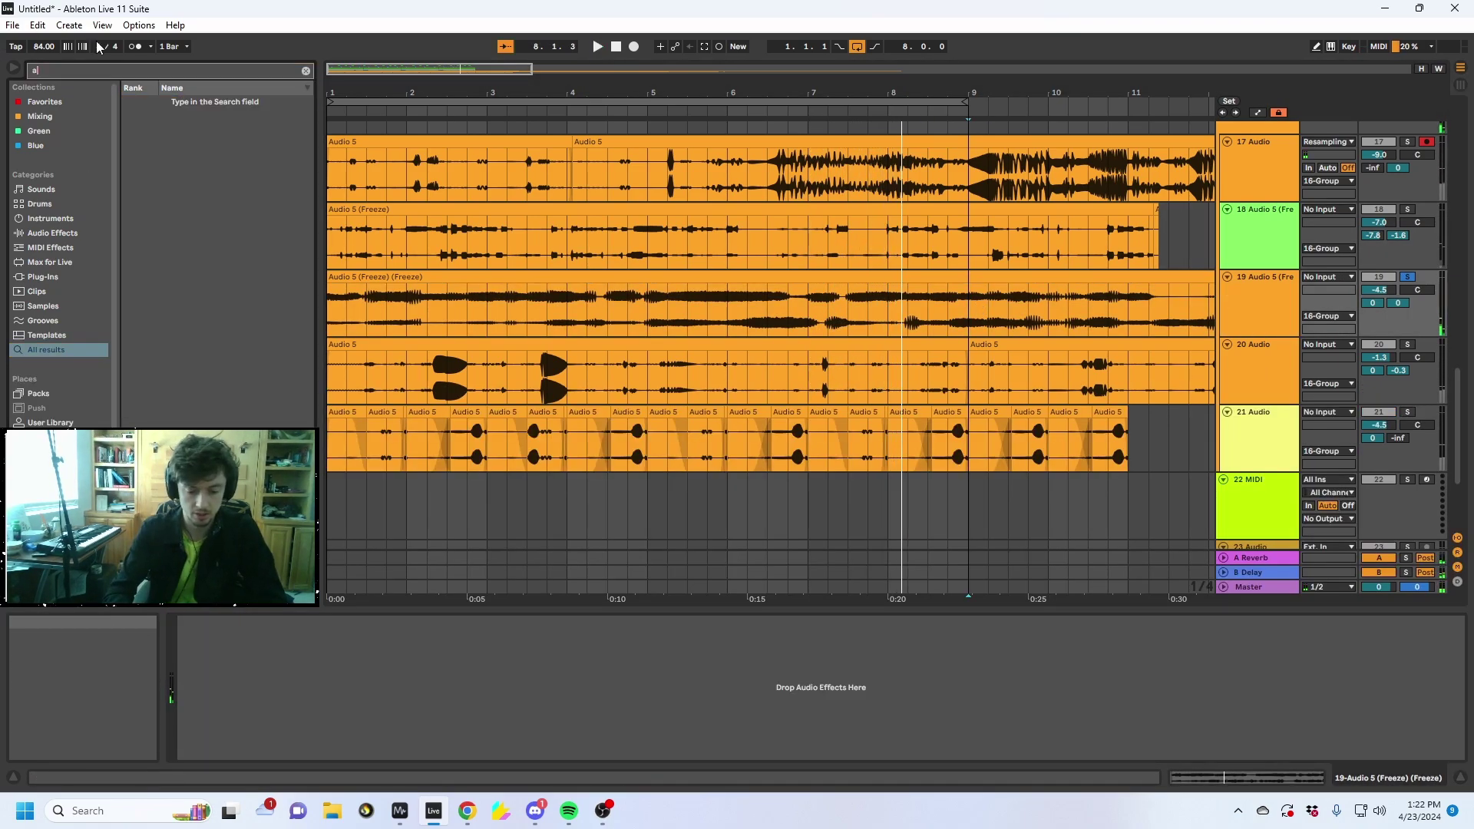
type("uto filt")
left_click_drag(197, 101, 350, 619)
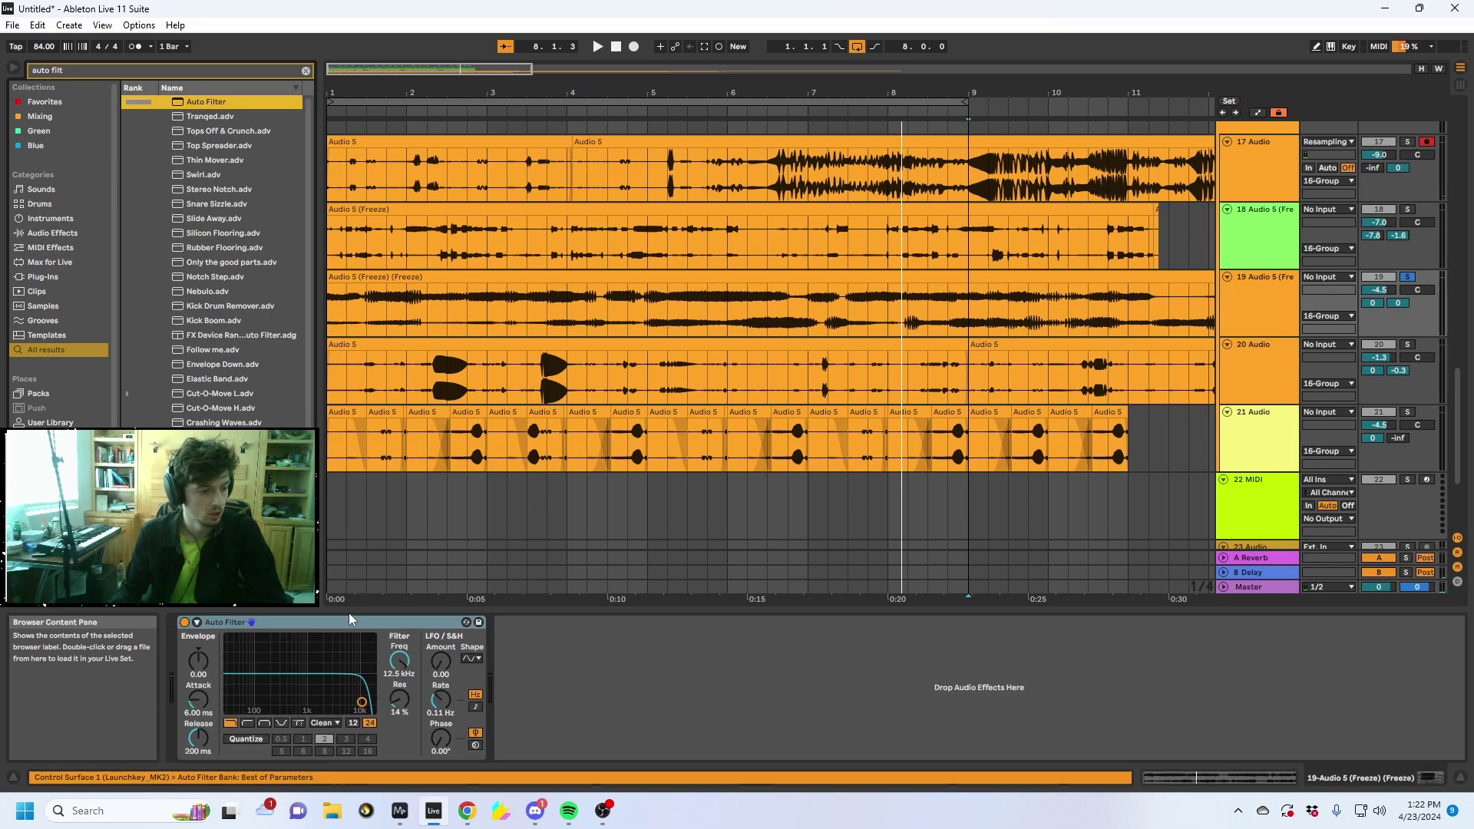
Set the Auto Filter to 614 Hz with 59% resonance, and give its LFO 18.3 amount, a 1/16 synced rate and another shape
left_click_drag(400, 661, 399, 667)
left_click(475, 706)
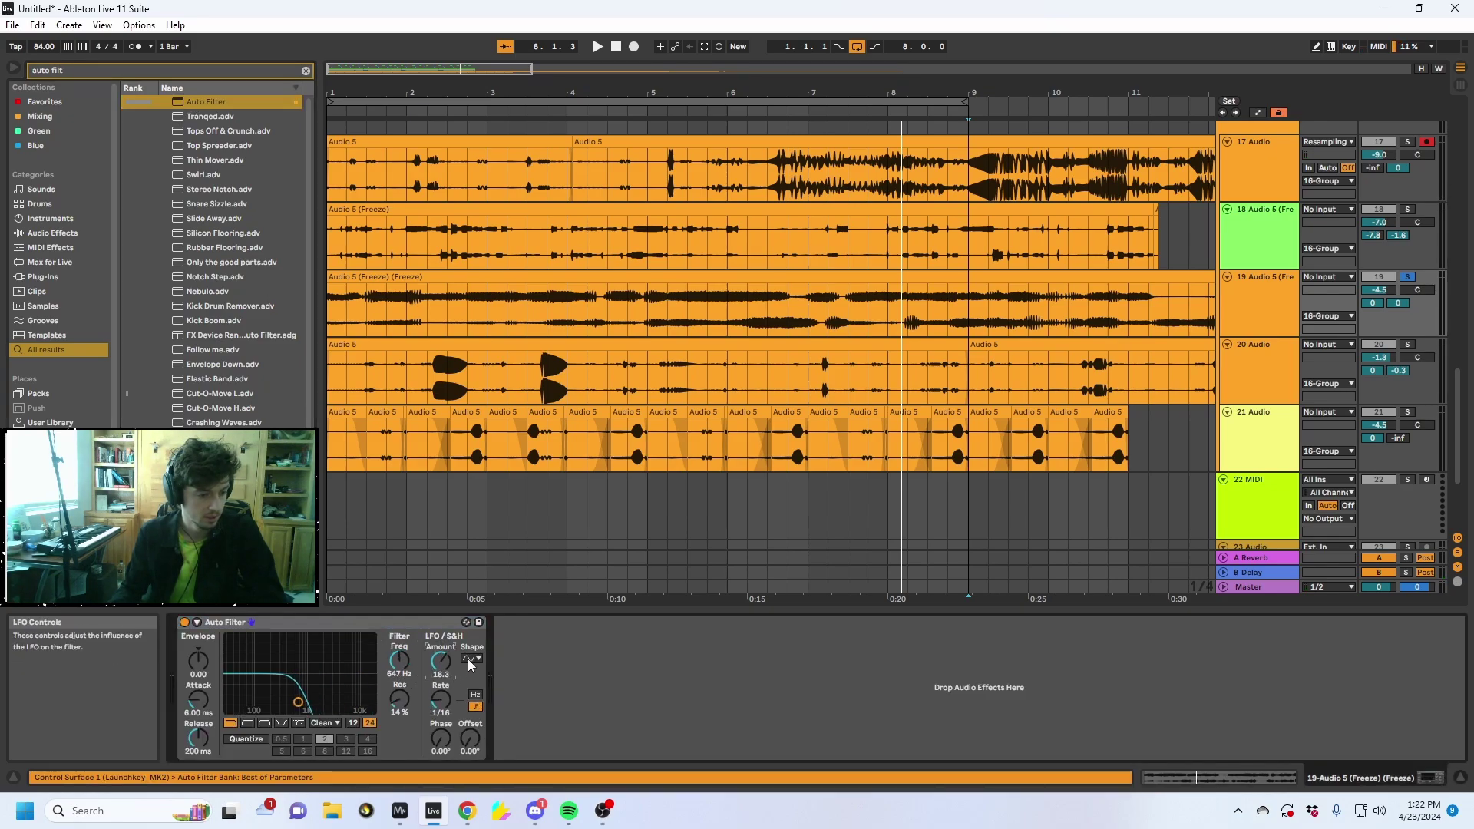
left_click(470, 664)
left_click(476, 710)
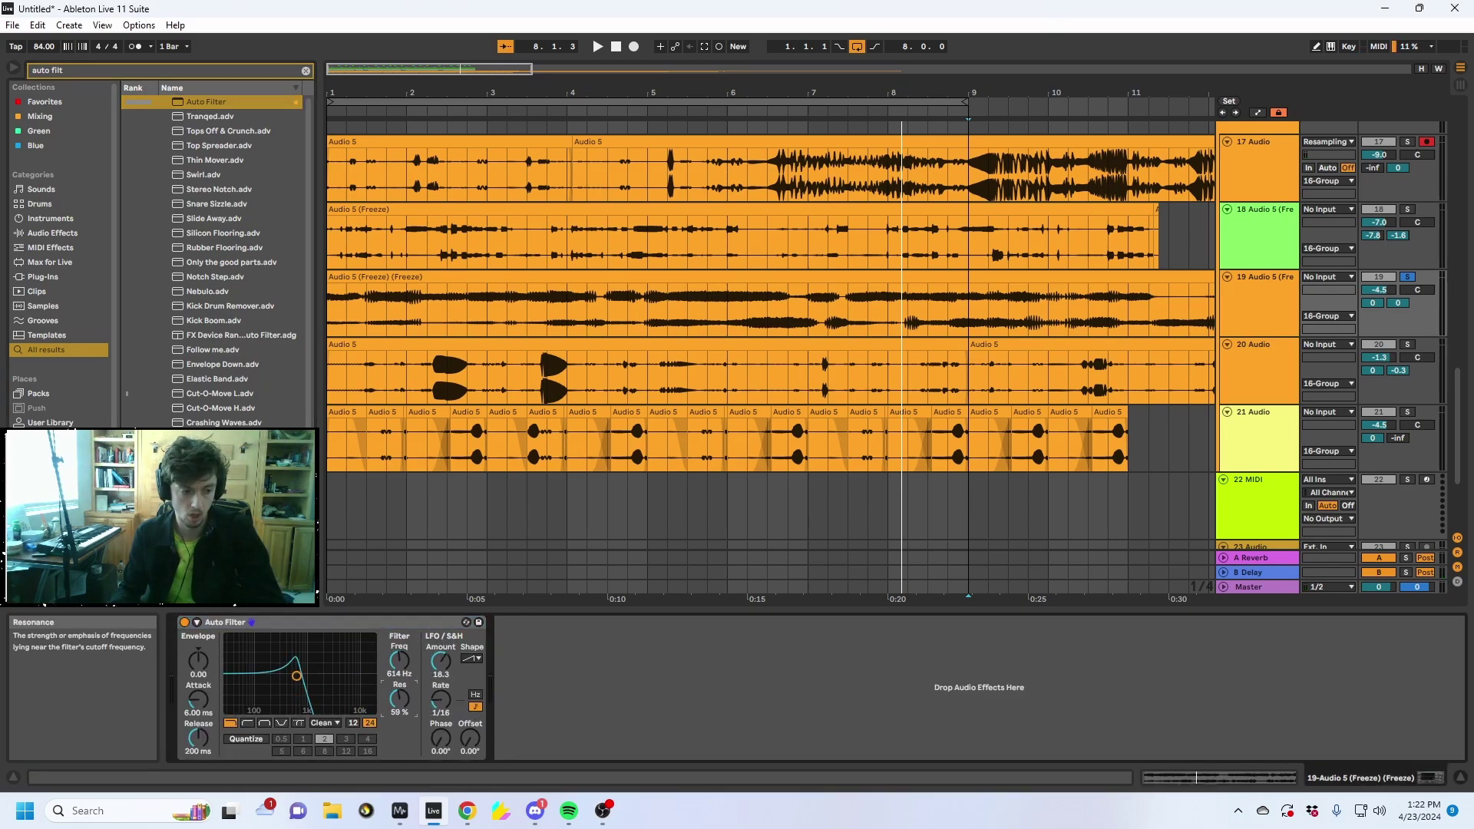
While playing from bar 1, reset track 19's reverb and delay sends to -inf and its volume to 0 dB
key("space")
left_click_drag(474, 93, 742, 93)
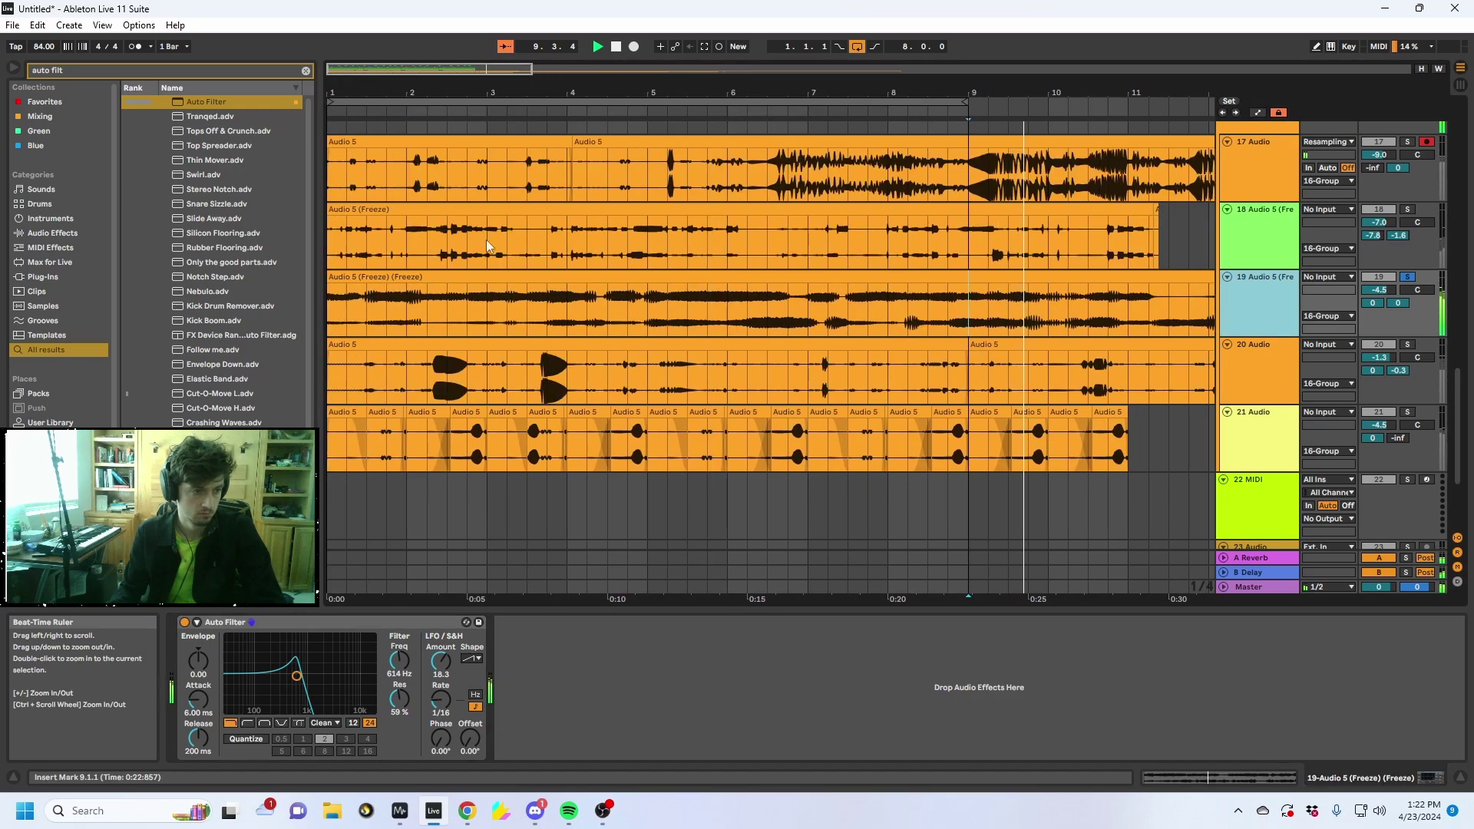
left_click(398, 277)
key("space")
key("space")
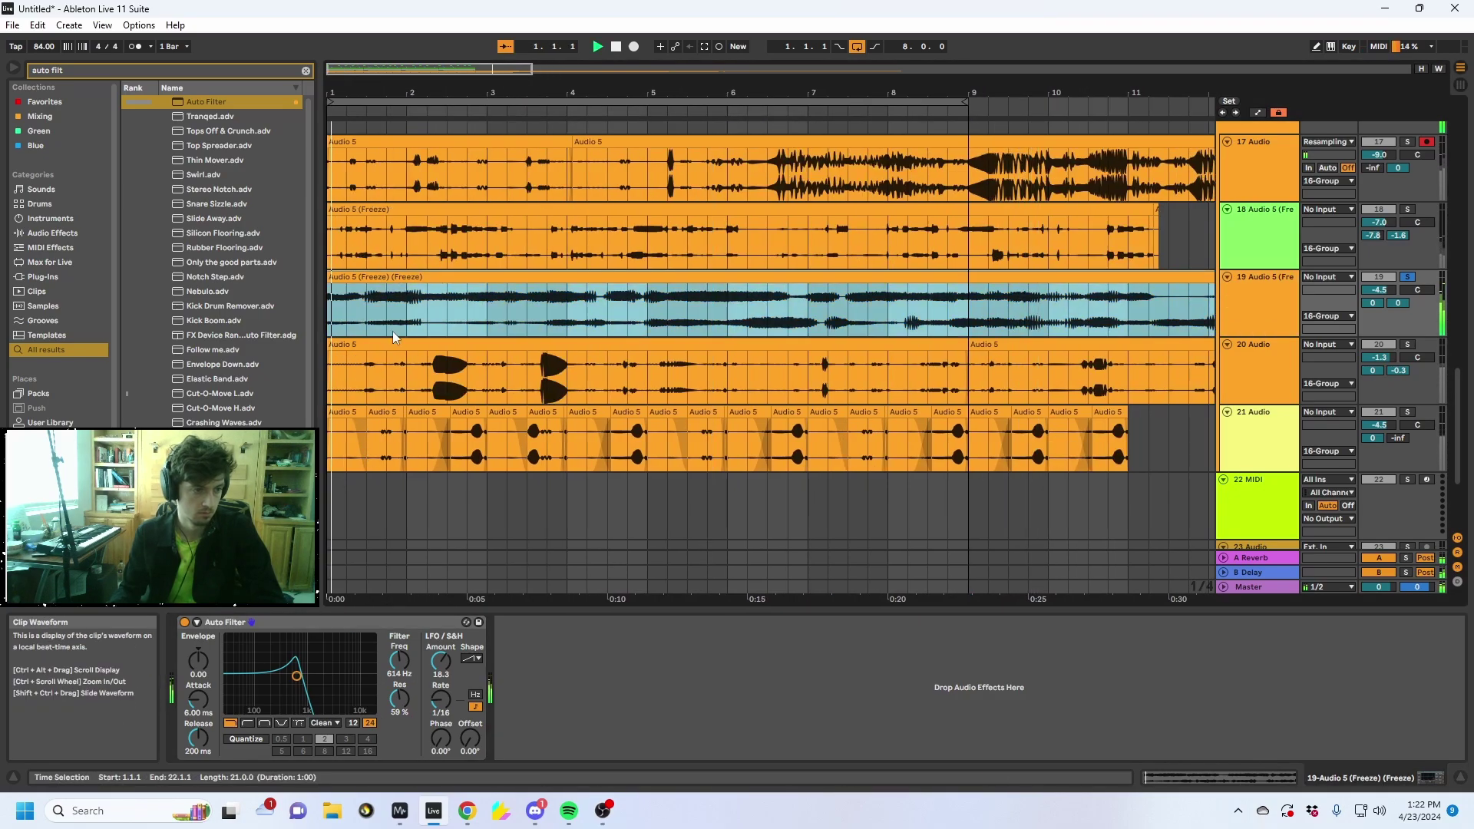
left_click(1408, 278)
double_click(1399, 303)
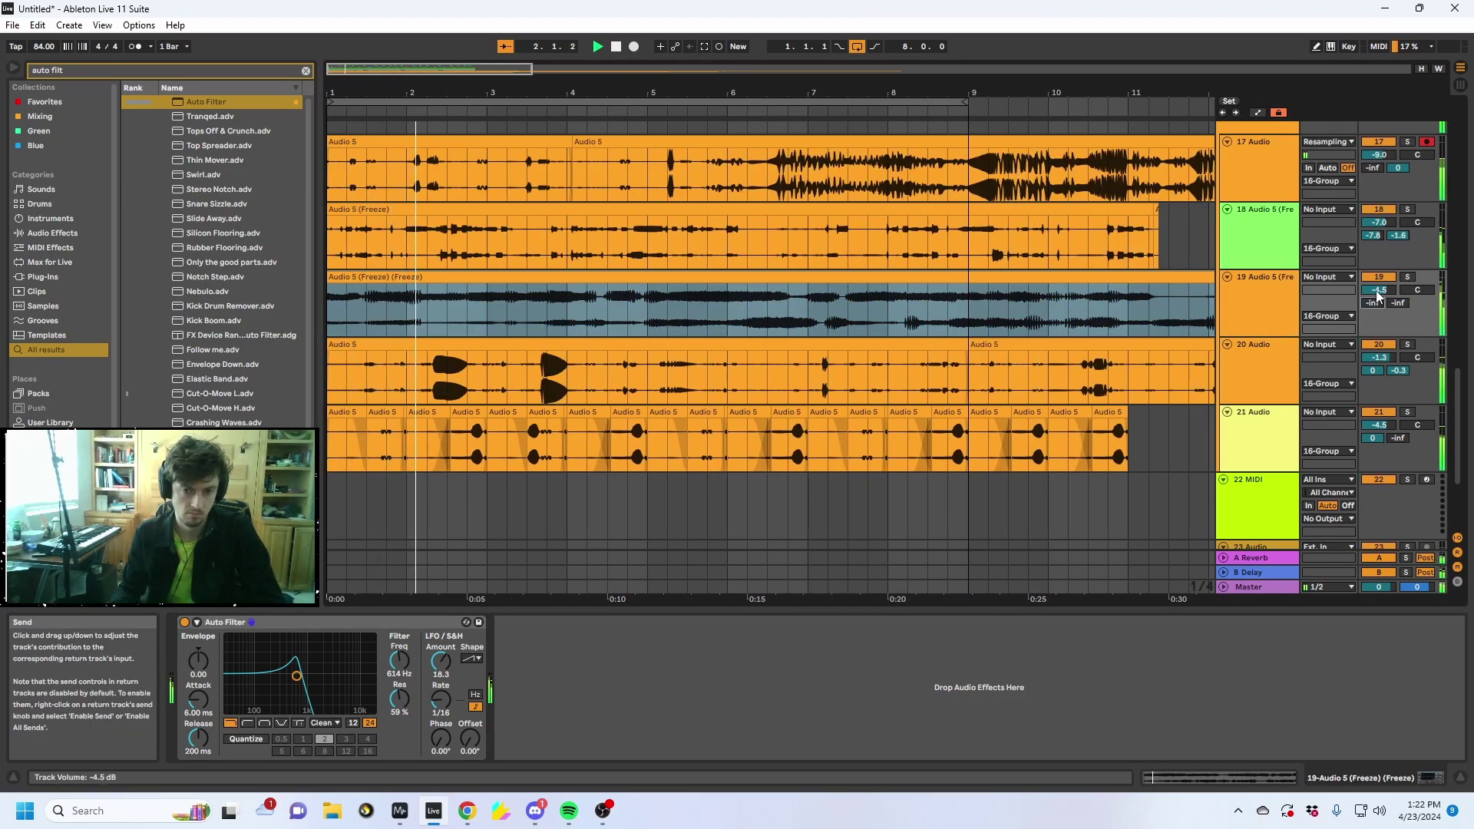
left_click(1407, 278)
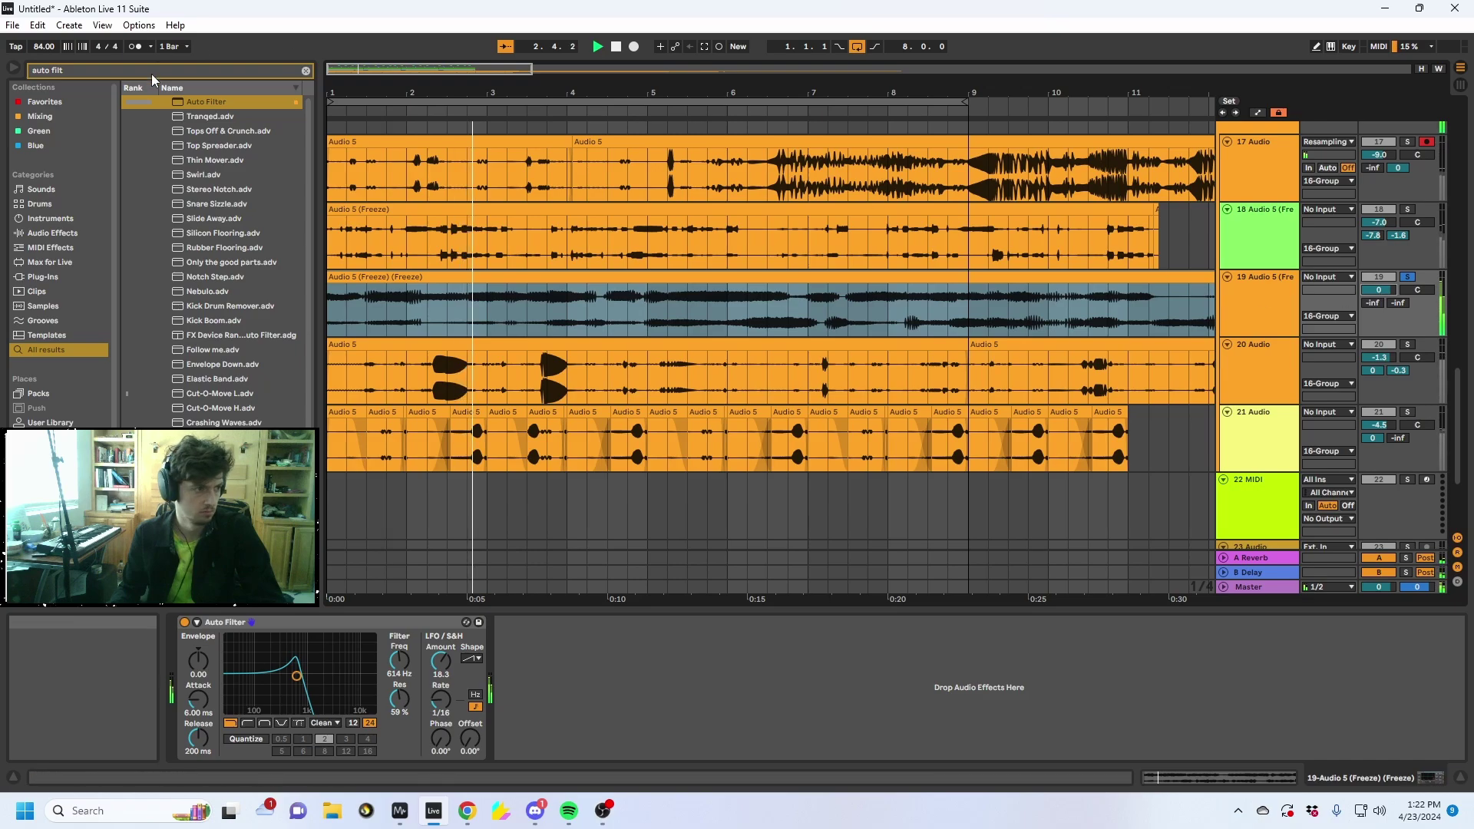
Add a Utility switched to Mono on track 19 and place it before the Auto Filter
key("ctrl+f")
type("uti")
double_click(192, 103)
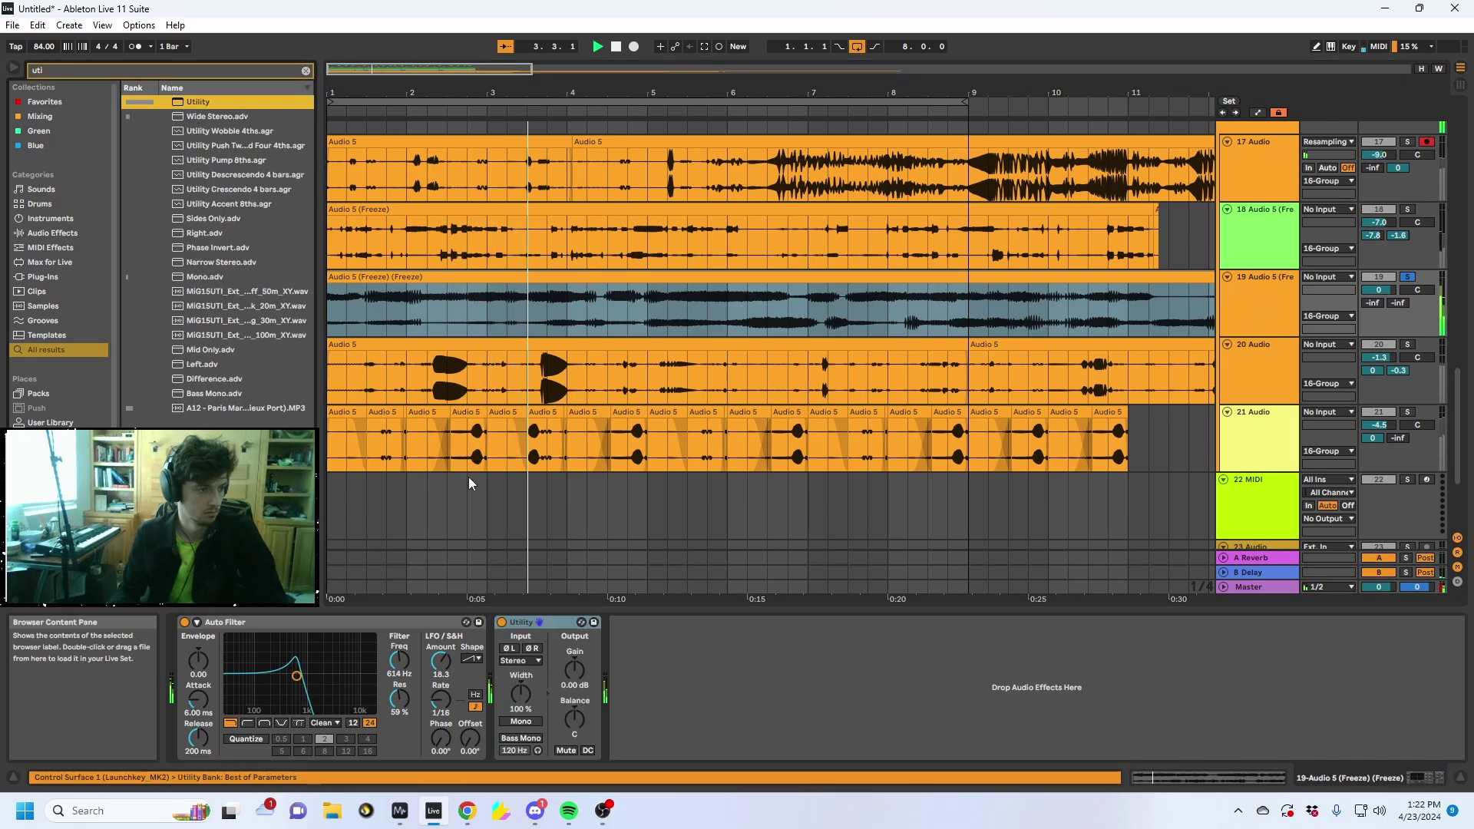
left_click(524, 721)
left_click_drag(512, 623, 223, 645)
Set the Auto Filter's LFO phase to 85.7° and unsolo track 19 to hear it in the mix
left_click_drag(556, 738, 556, 716)
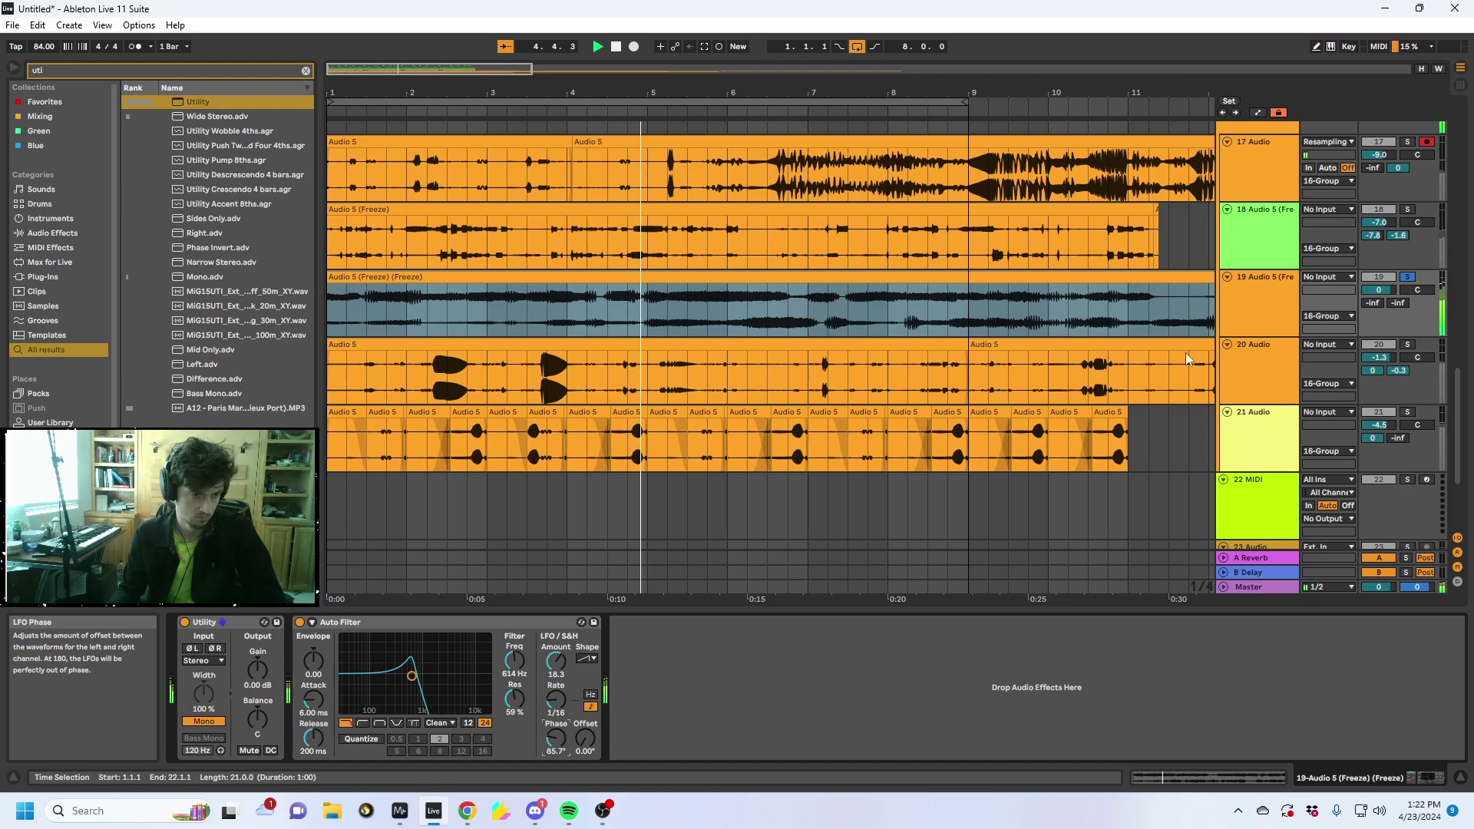
left_click(1406, 278)
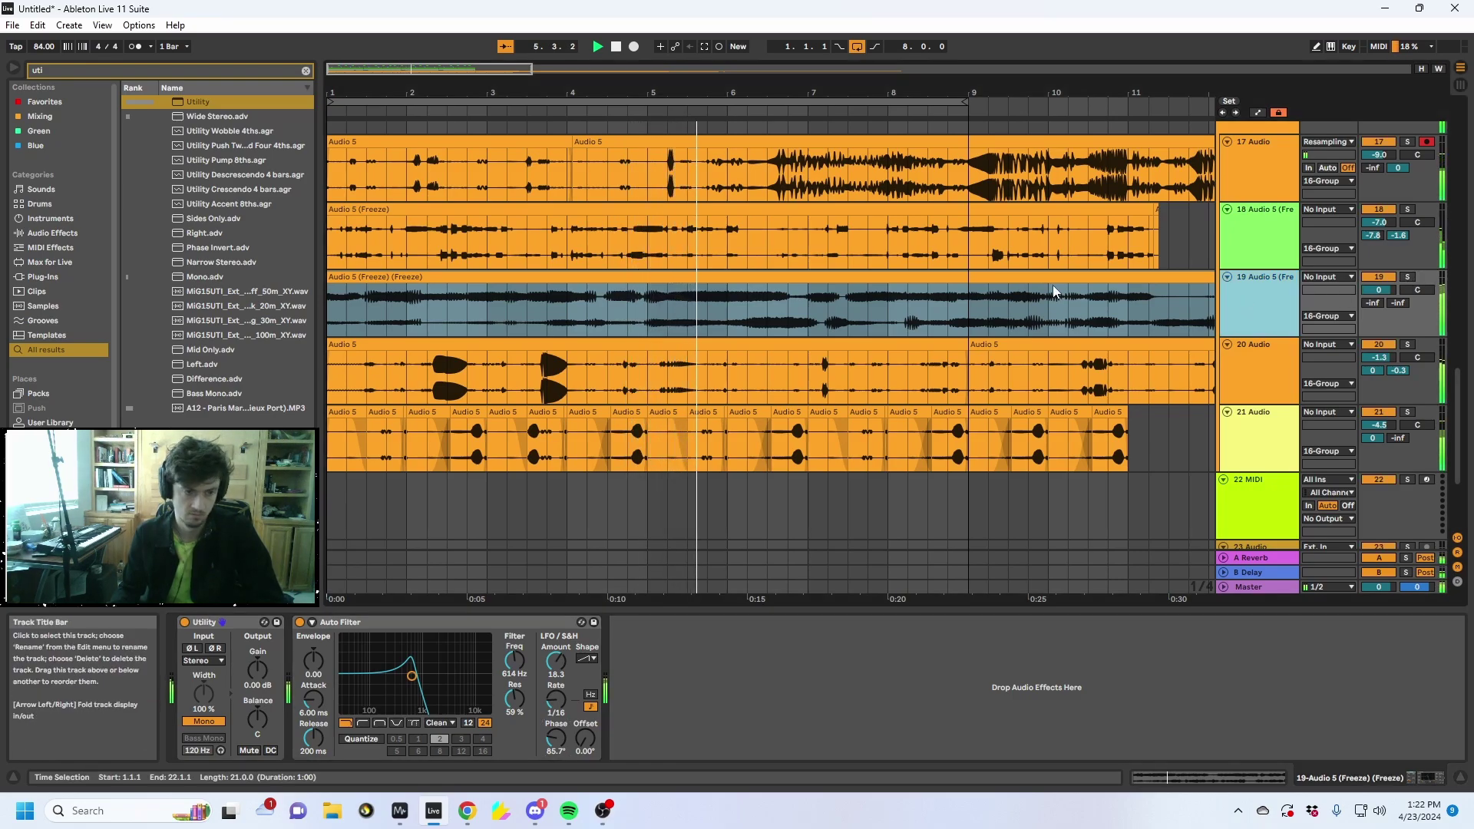
left_click(649, 292)
left_click_drag(649, 295, 792, 301)
Examine the device chains on the PERCUSSION, KICKSNARE and something cool groups
scroll(792, 301, "up", 10)
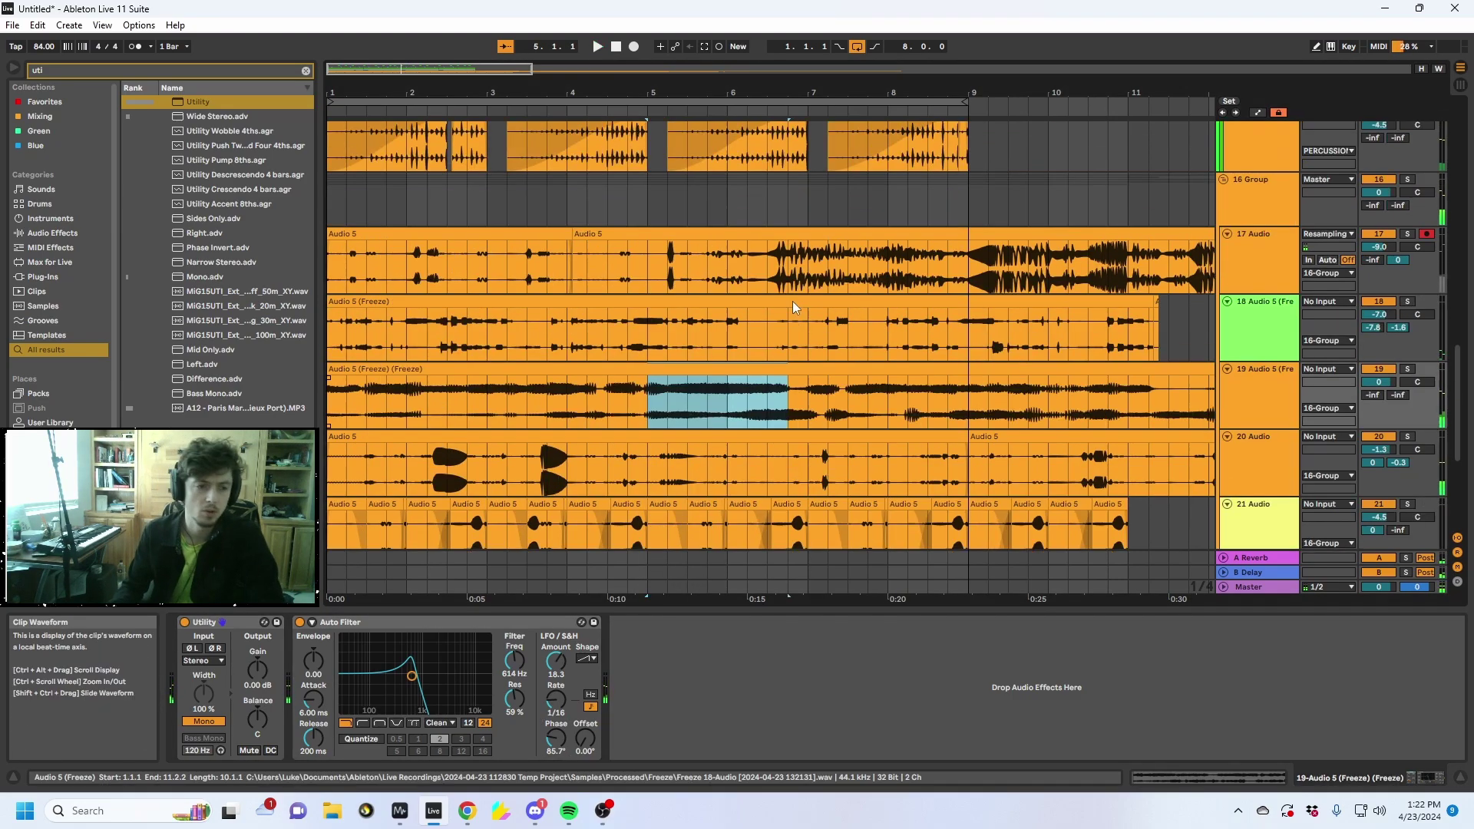
scroll(759, 357, "up", 3)
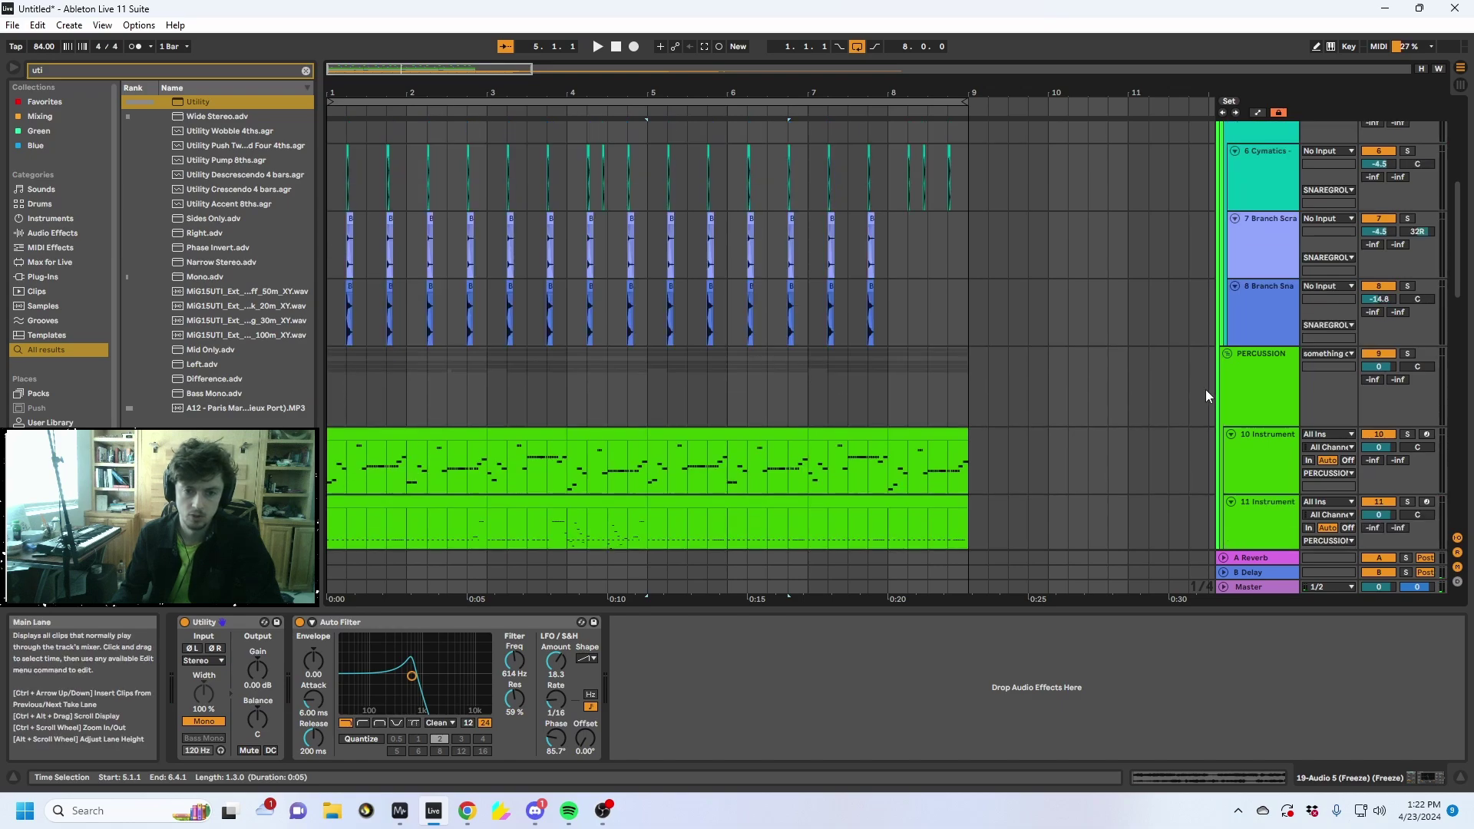
left_click(1245, 354)
scroll(1246, 353, "up", 7)
left_click(1279, 295)
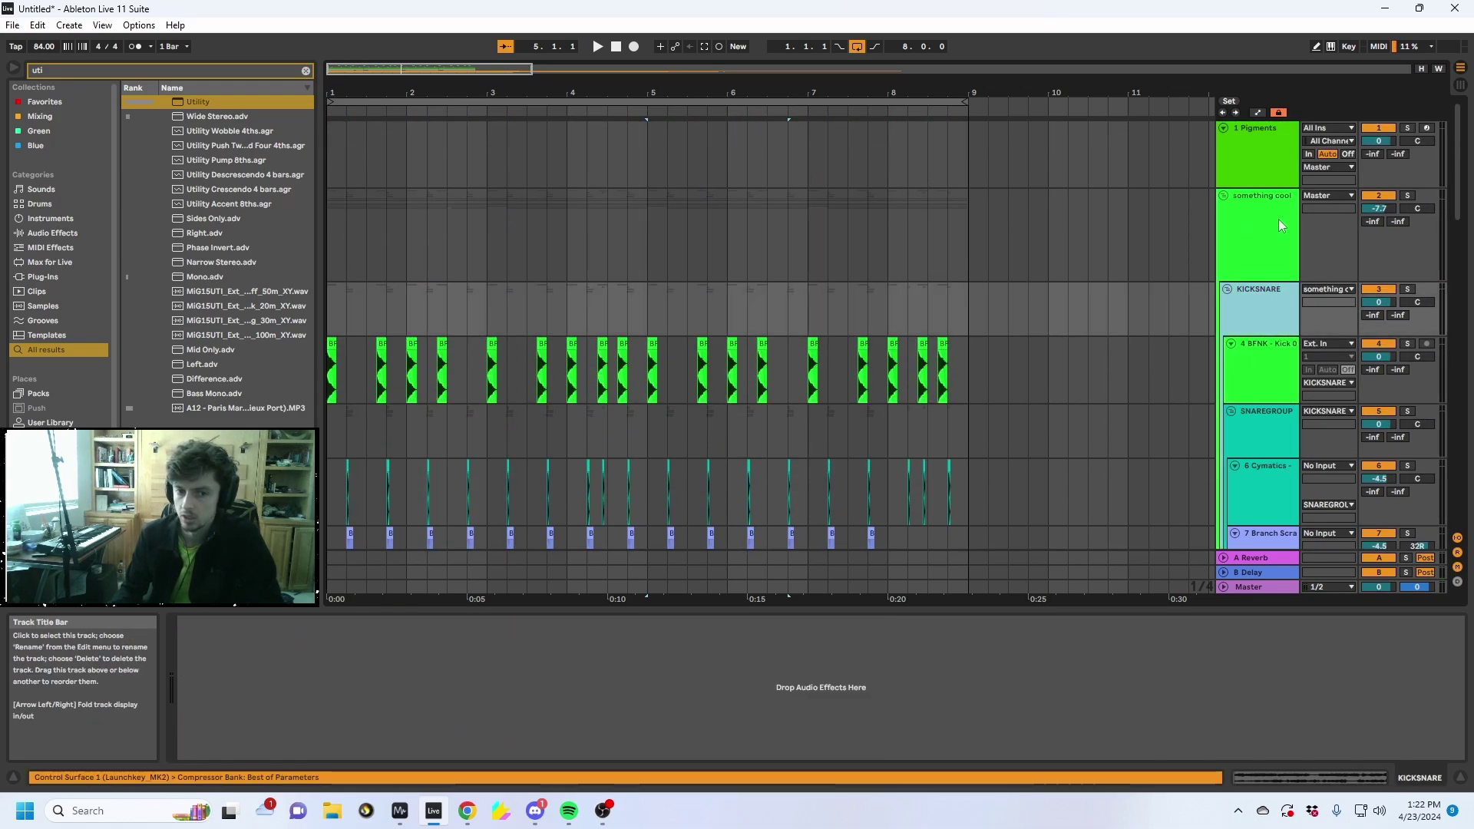
left_click(1278, 218)
left_click(1251, 293)
left_click(1254, 253)
left_click(1246, 326)
left_click(1257, 268)
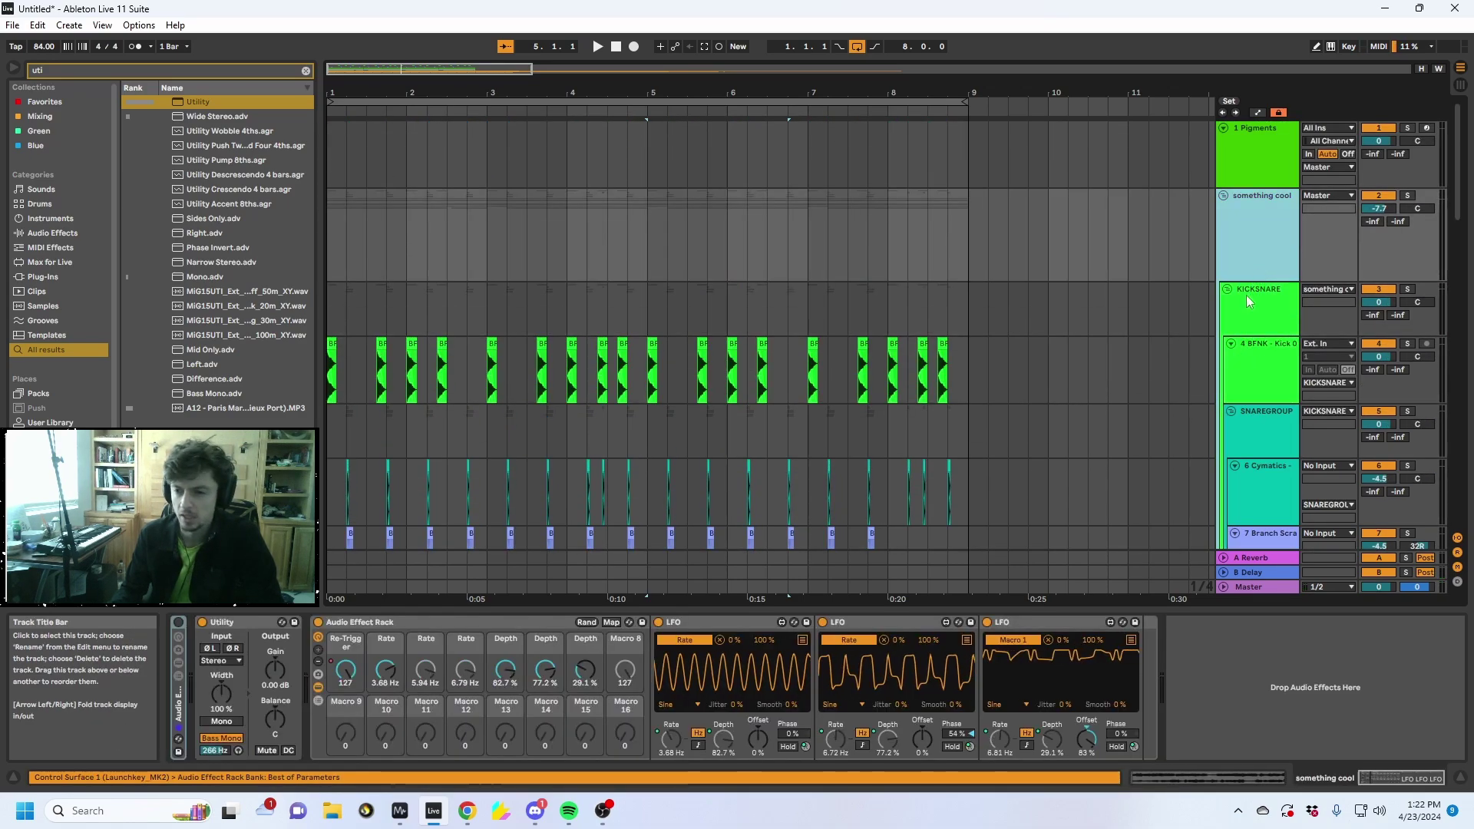
Fold the KICKSNARE, PERCUSSION and 16 Group tracks to compact the arrangement
left_click(1246, 295)
left_click(1228, 289)
left_click(1234, 312)
left_click(1227, 303)
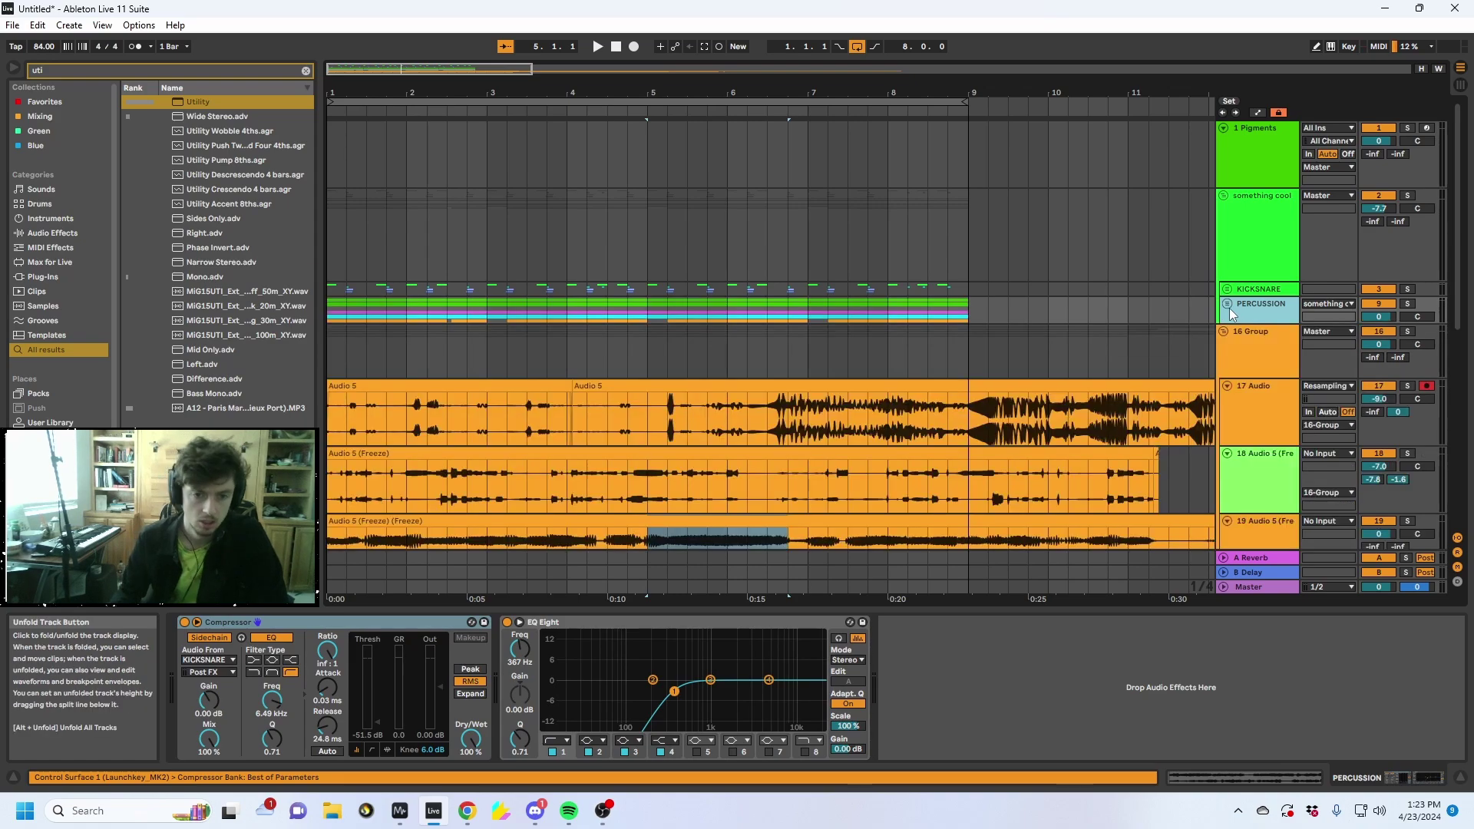
left_click(1244, 351)
left_click(1224, 331)
Inspect the Audio Effect Rack's LFO devices on the something cool group
left_click(1254, 265)
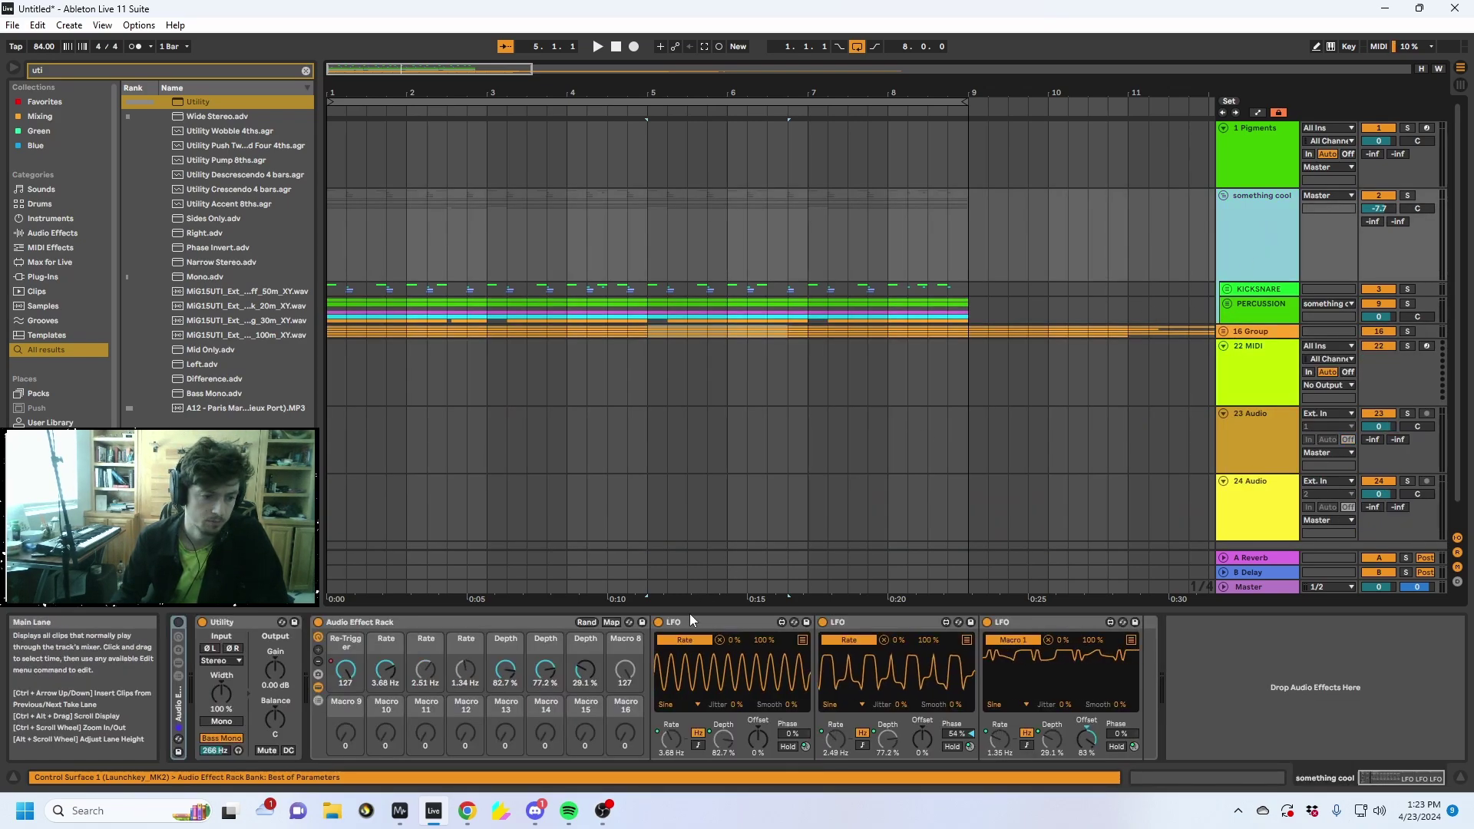
left_click(902, 623)
left_click(997, 625)
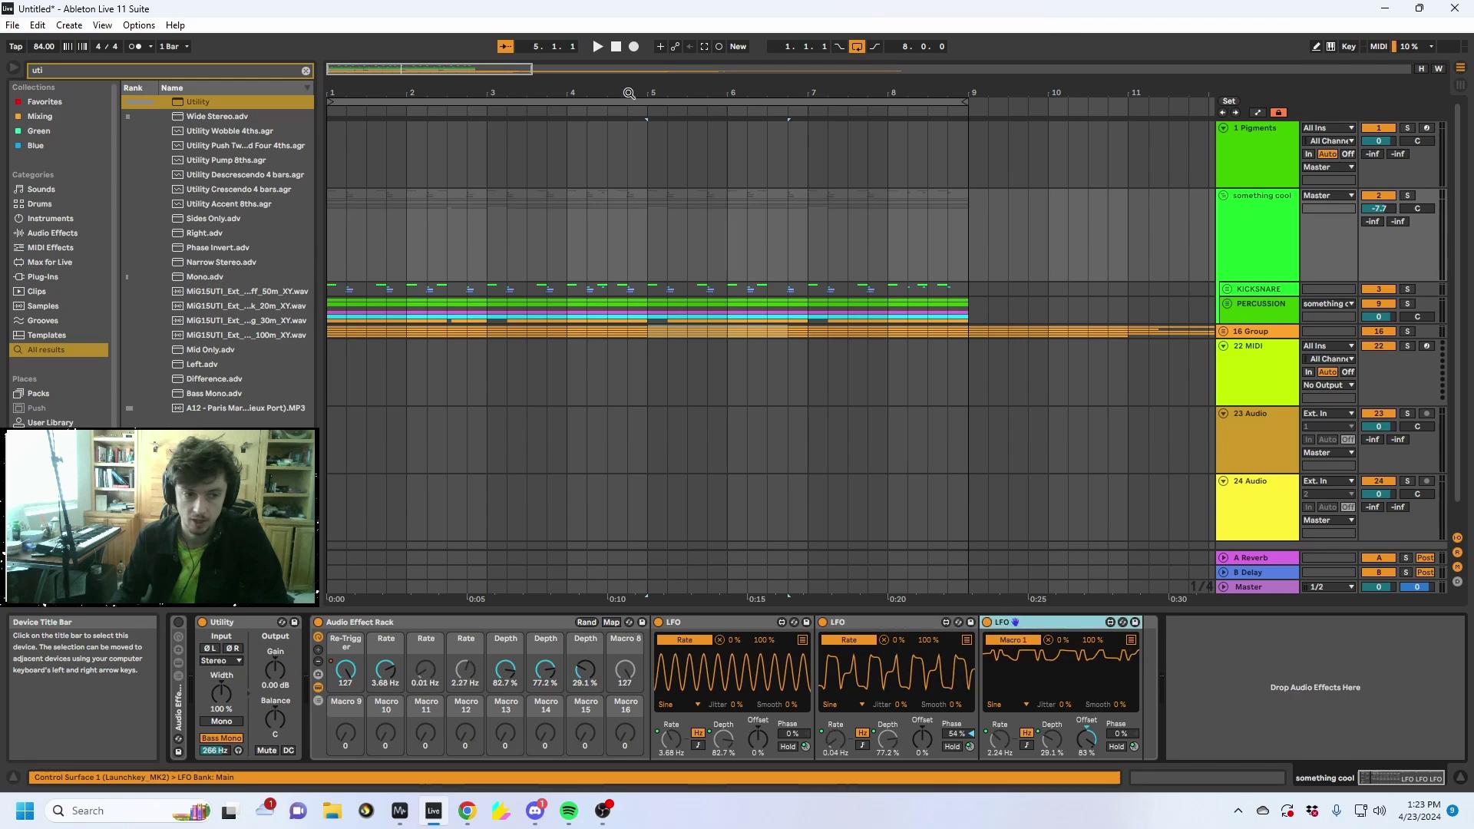
Select bars 1 to 9 on the folded PERCUSSION group
scroll(872, 292, "down", 2)
left_click_drag(970, 330, 328, 331)
left_click_drag(972, 335, 39, 305)
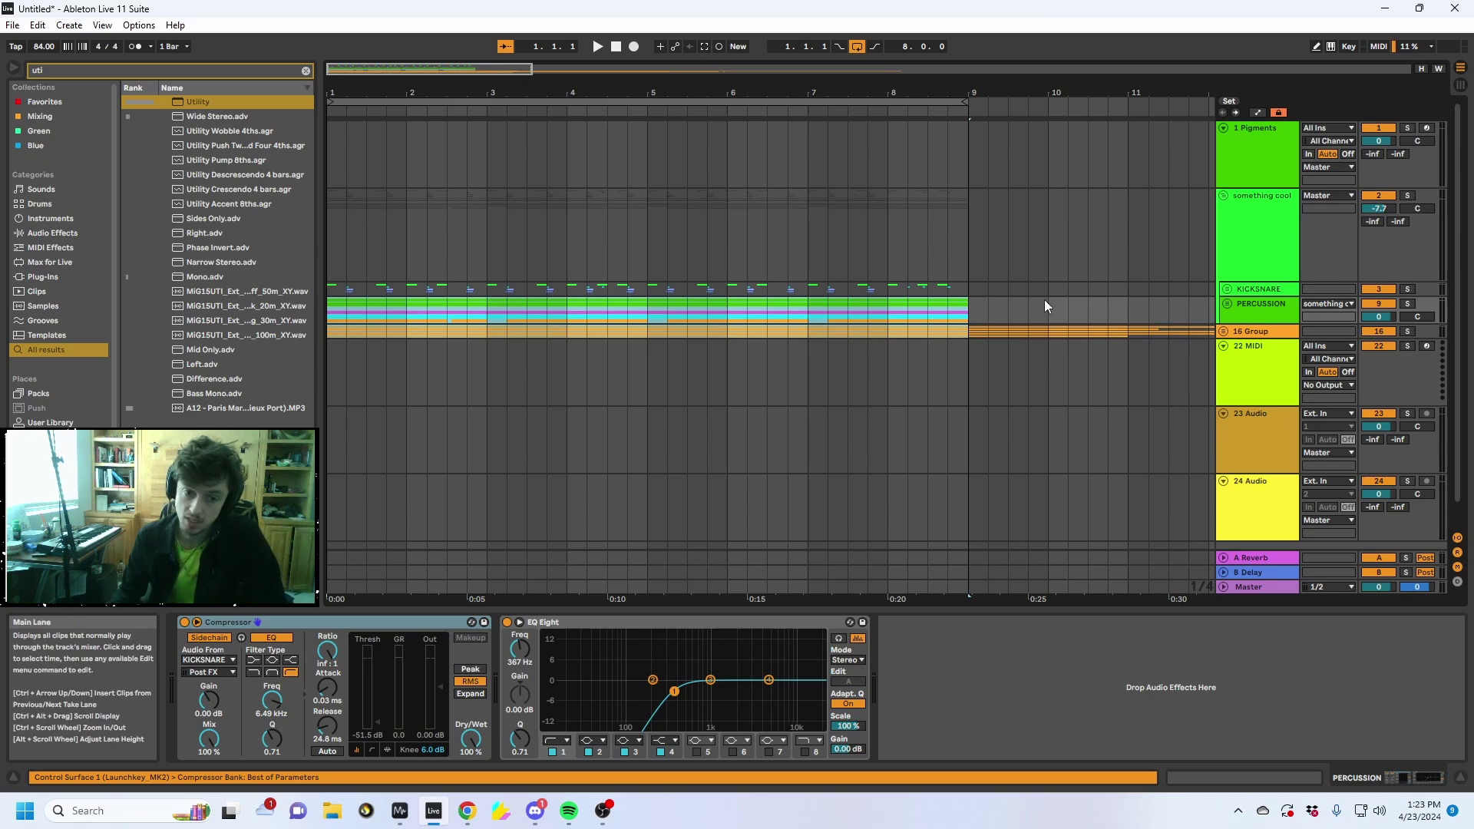
left_click(950, 301)
left_click_drag(970, 306, 107, 304)
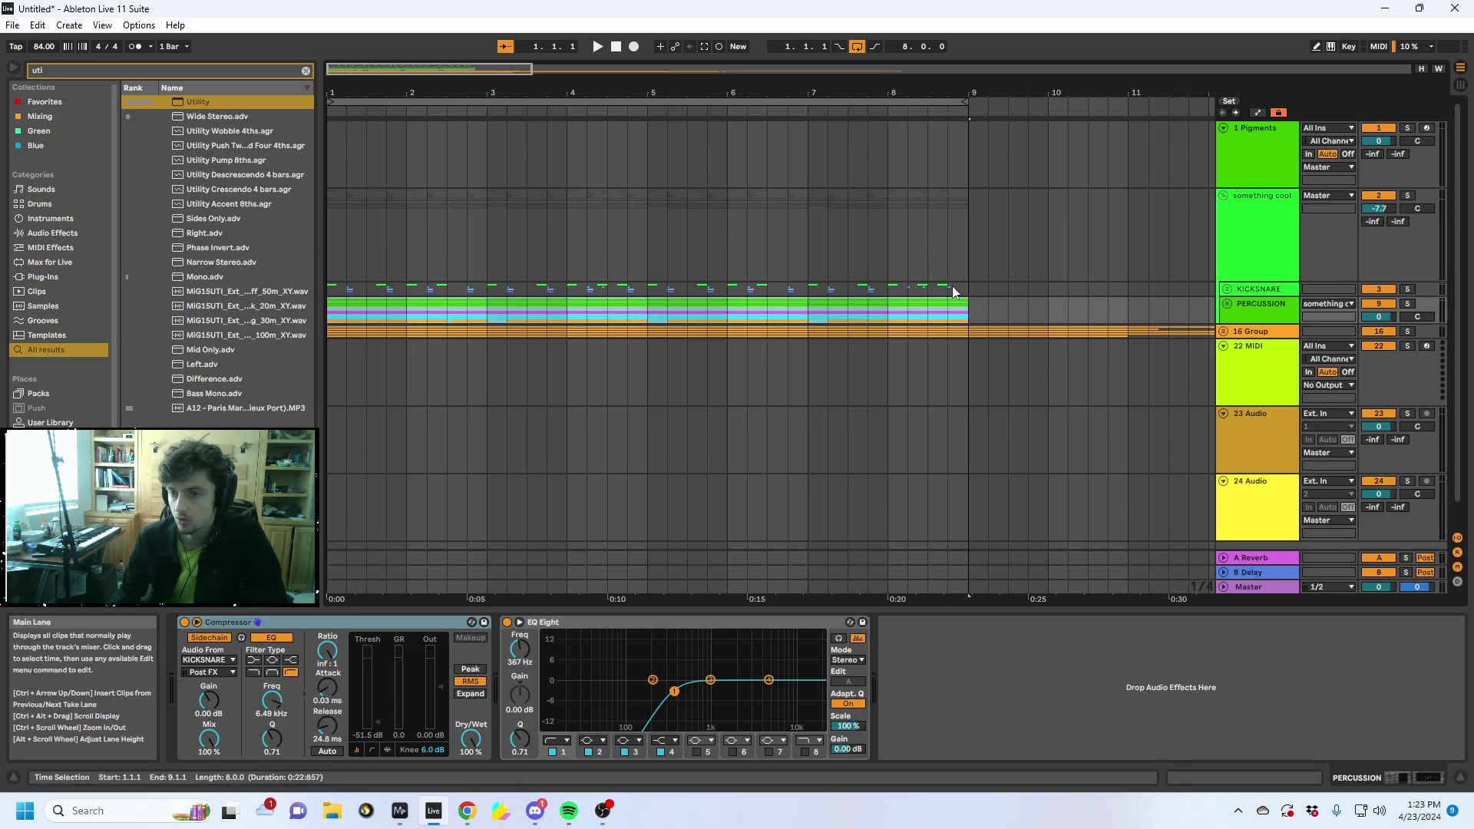